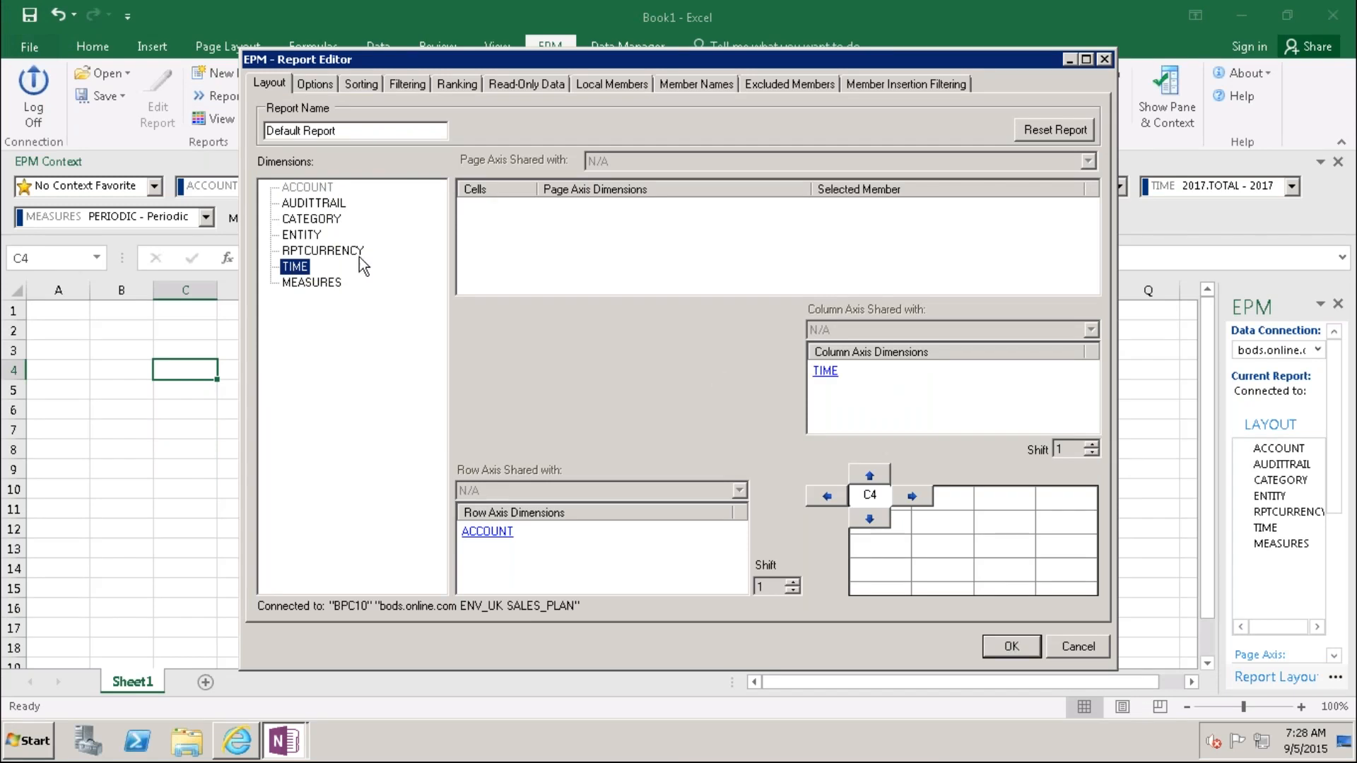
# Step: Drag AUDITTRAIL, CATEGORY, ENTITY, RPTCURRENCY and MEASURES into Page Axis Dimensions (C4–C8)
pyautogui.click(311, 204)
pyautogui.moveTo(309, 210); pyautogui.dragTo(600, 242)
pyautogui.click(309, 221)
pyautogui.moveTo(309, 222); pyautogui.dragTo(533, 248)
pyautogui.click(302, 239)
pyautogui.moveTo(303, 242); pyautogui.dragTo(558, 254)
pyautogui.click(322, 251)
pyautogui.moveTo(322, 250); pyautogui.dragTo(579, 273)
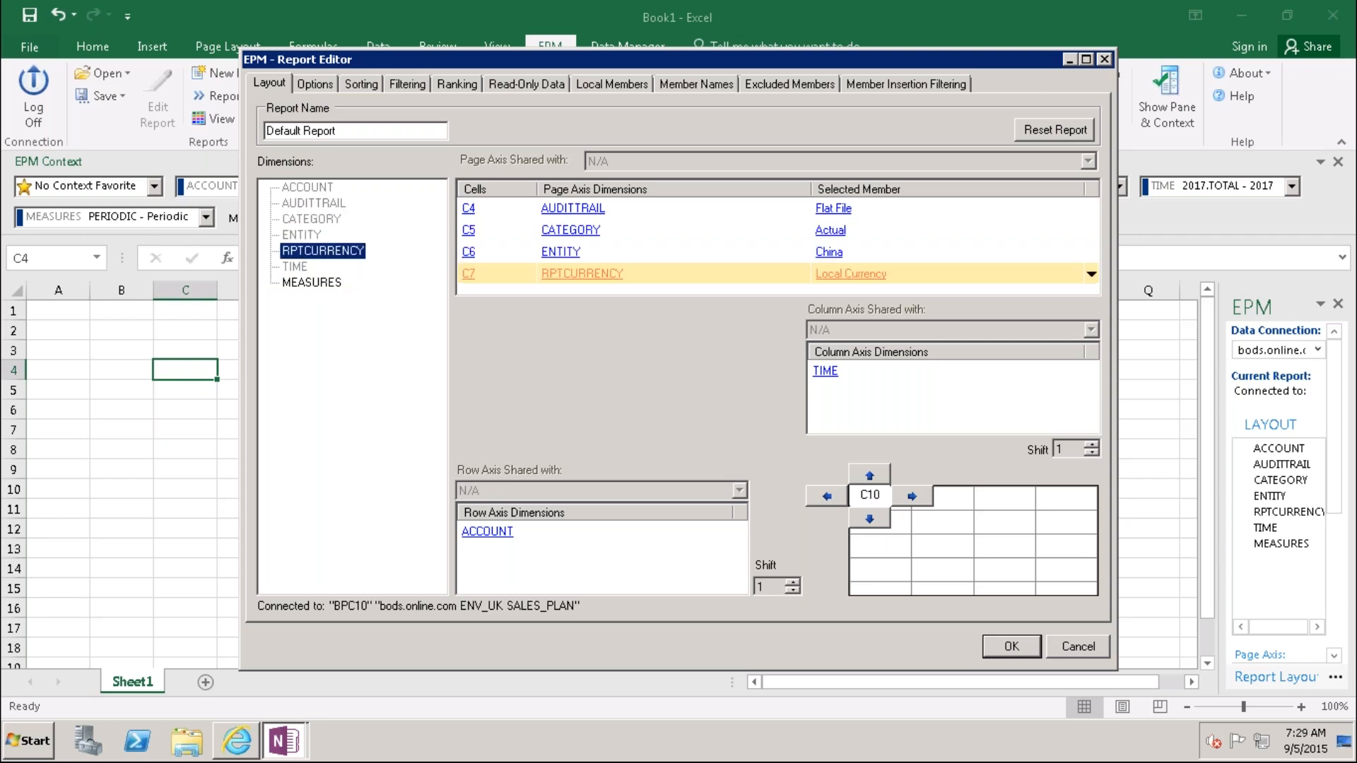
pyautogui.moveTo(340, 284); pyautogui.dragTo(557, 292)
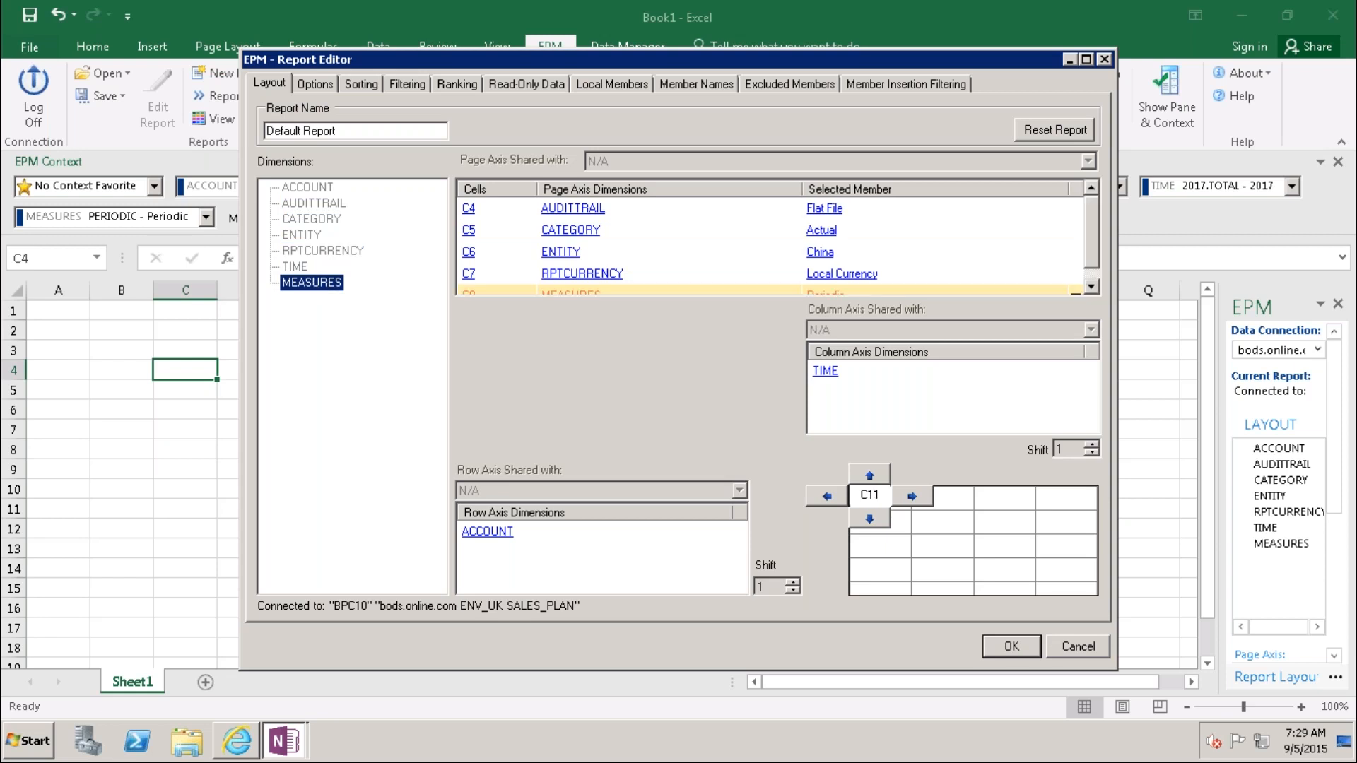
# Step: Open the Member Selector for the ACCOUNT row dimension
pyautogui.click(1092, 285)
pyautogui.moveTo(1092, 235); pyautogui.dragTo(1092, 225)
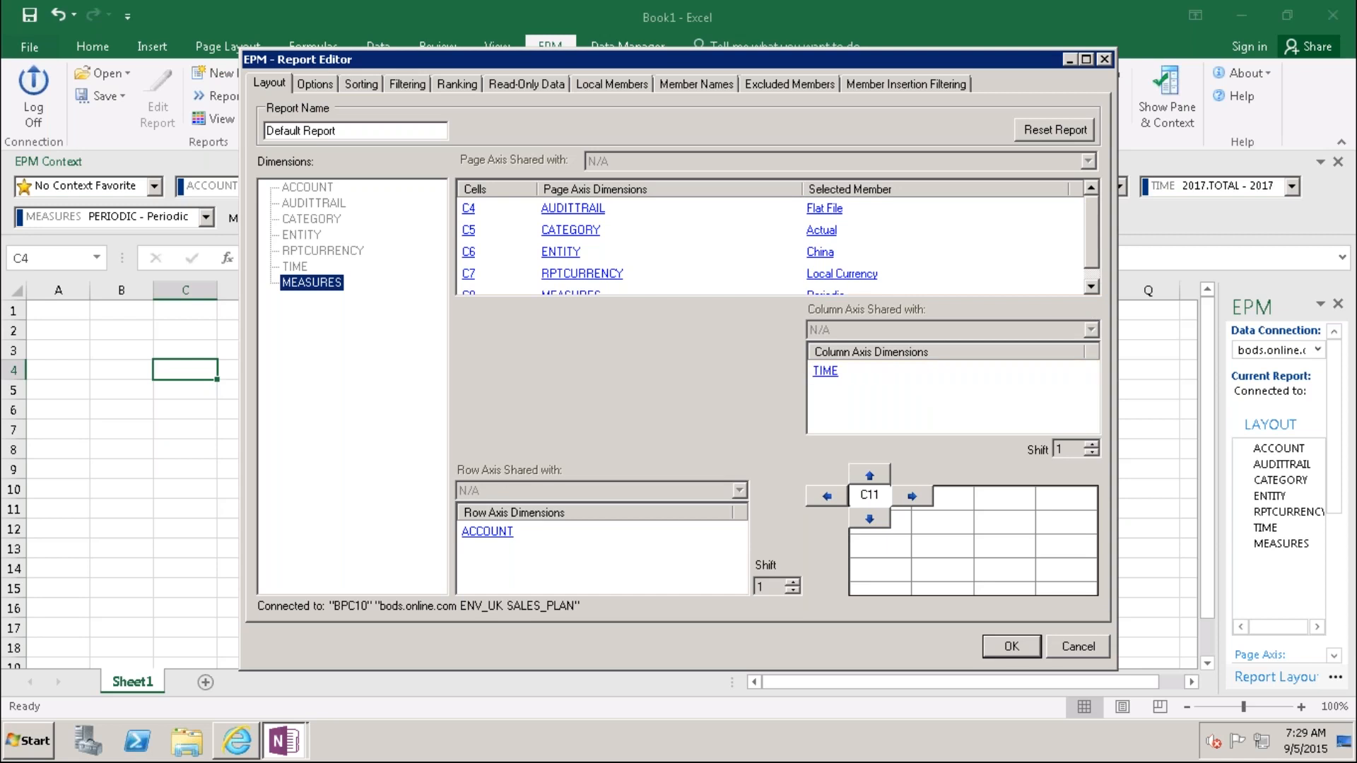
pyautogui.click(497, 538)
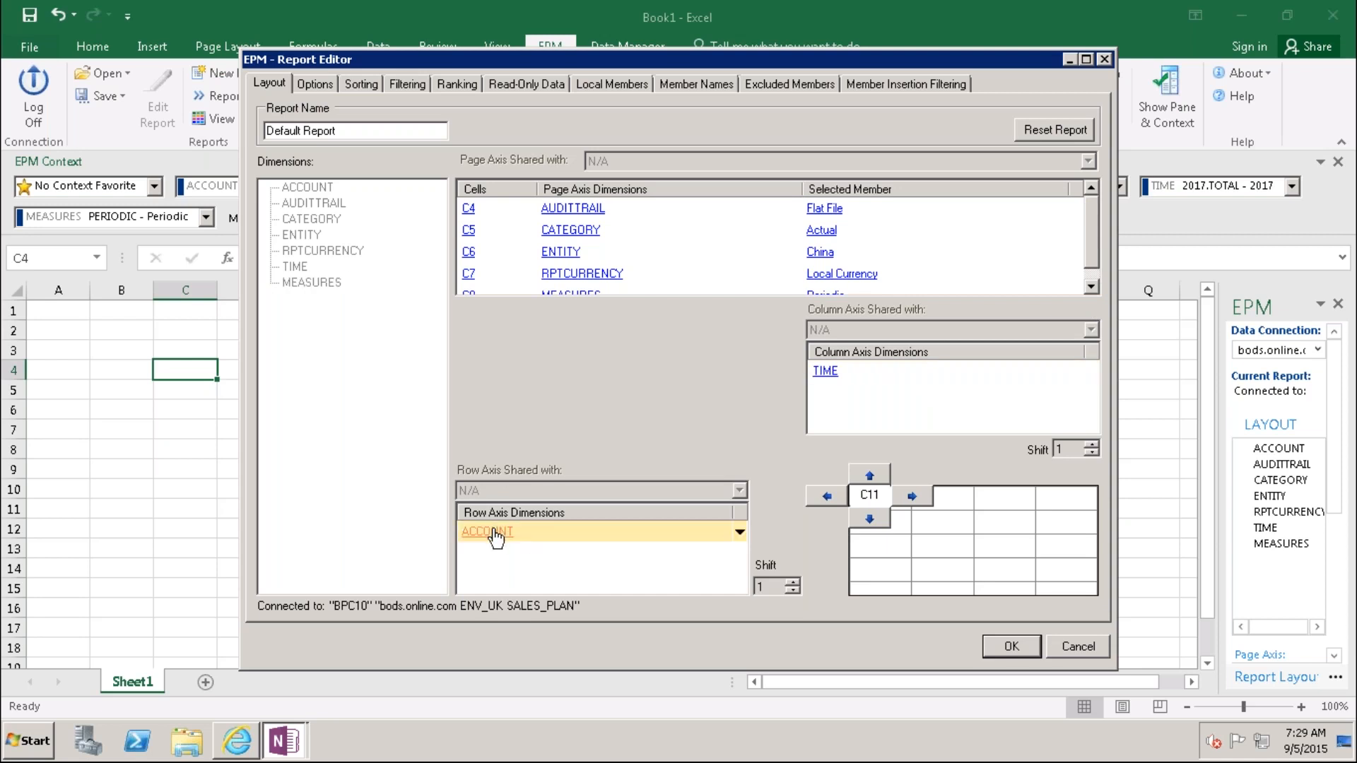
pyautogui.click(497, 539)
# Step: Replace the ACCOUNT selection with base-level members of PL100 - Total Sales
pyautogui.click(655, 193)
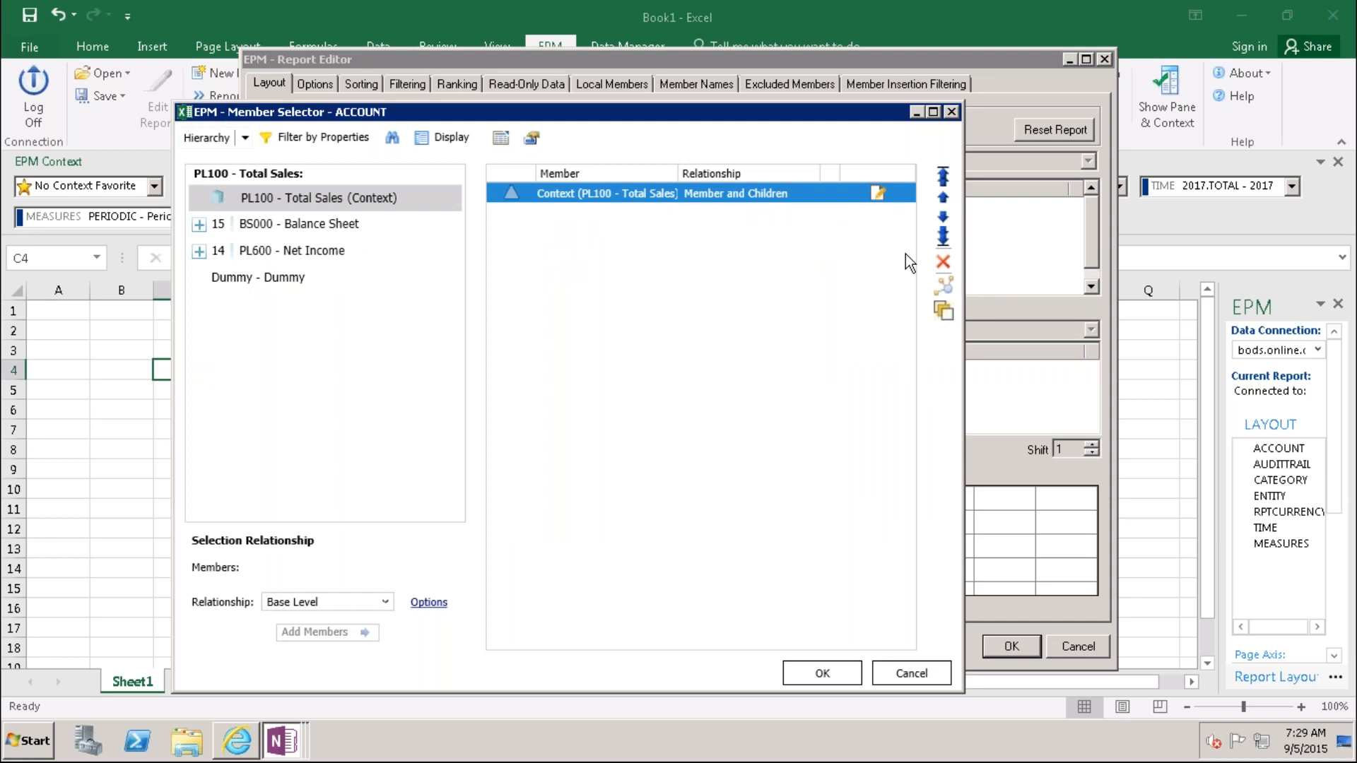
pyautogui.click(941, 261)
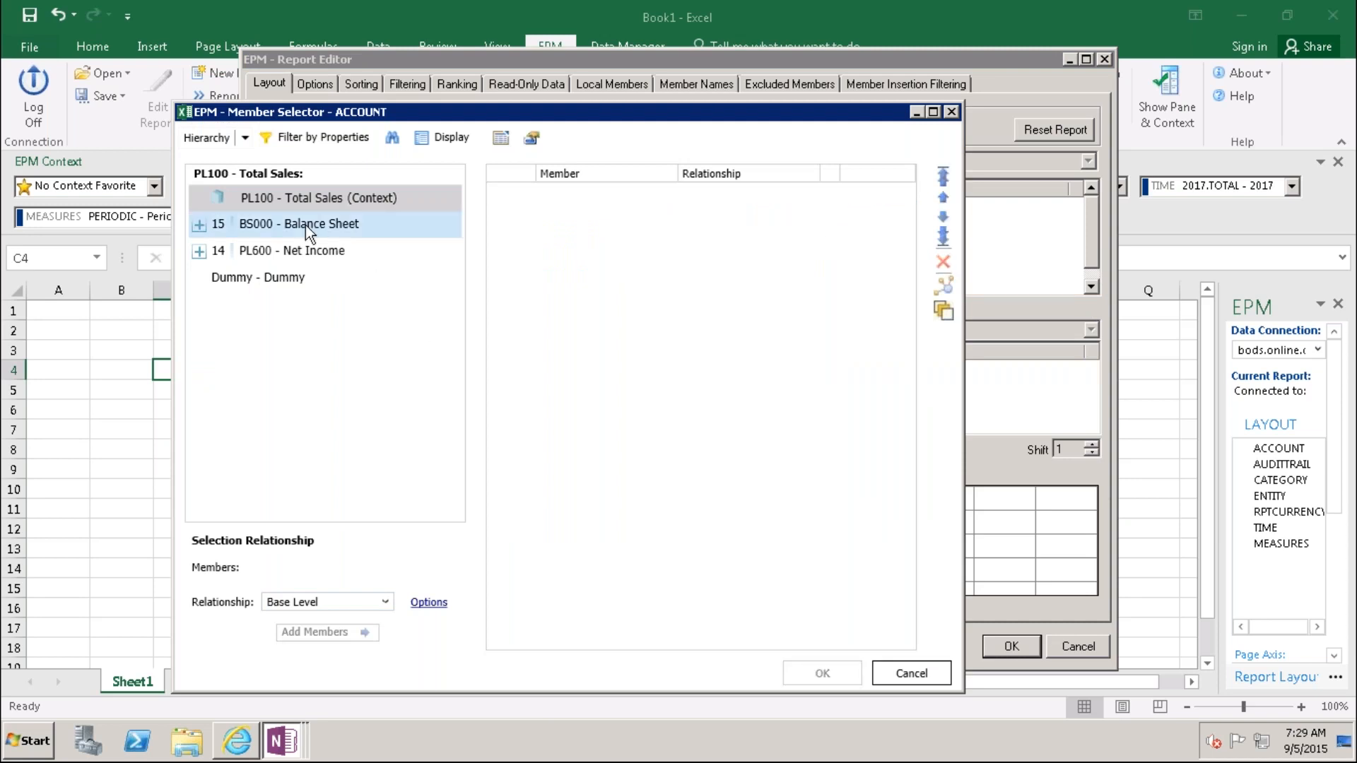
pyautogui.click(240, 199)
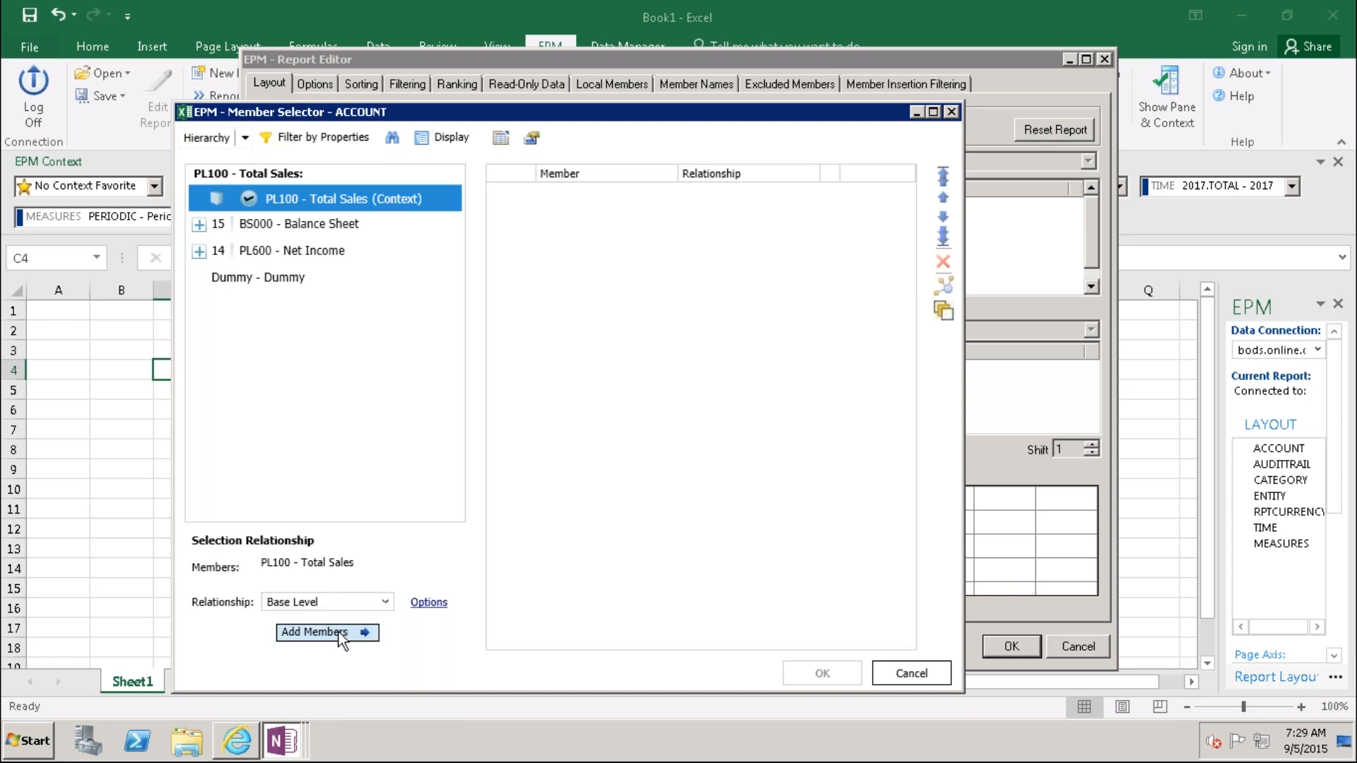
pyautogui.click(316, 632)
pyautogui.click(822, 672)
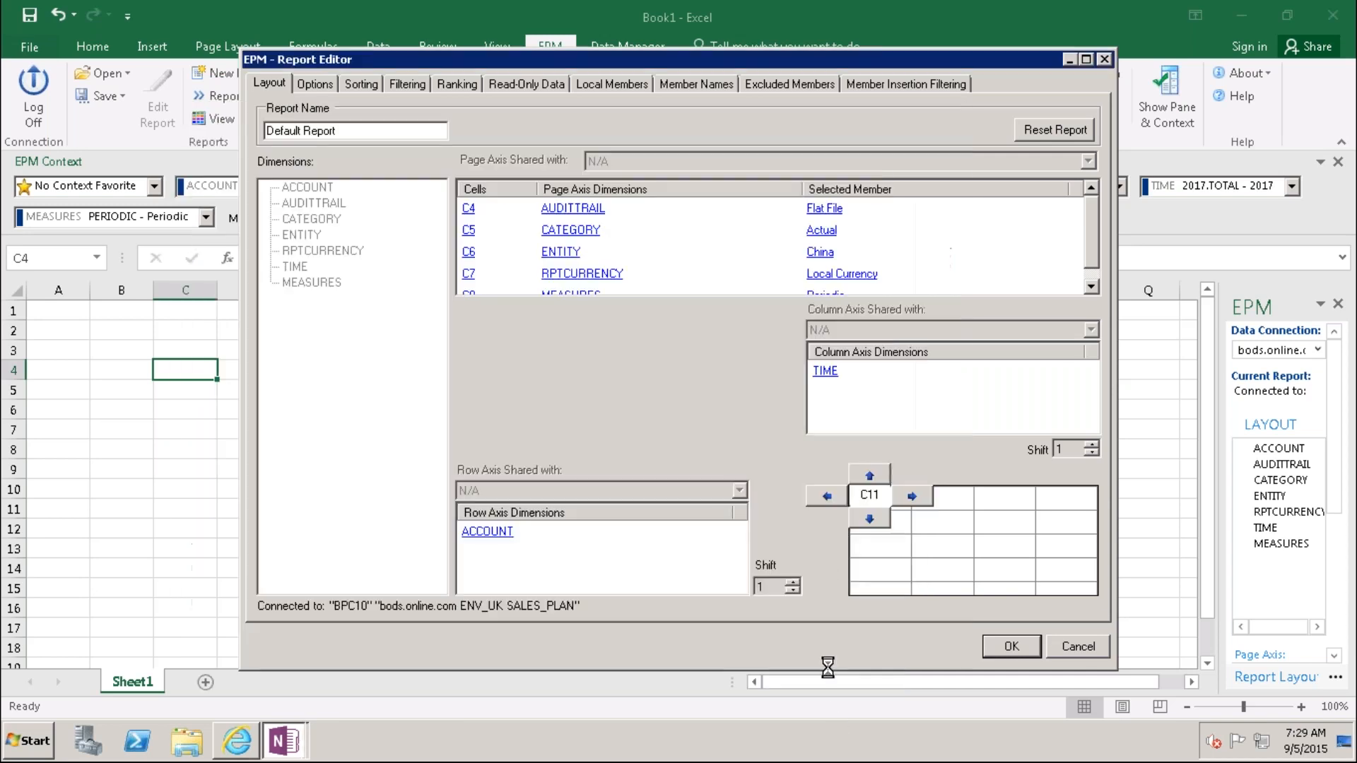
# Step: Replace the TIME selection with base-level members of 2017.TOTAL and run the report
pyautogui.click(825, 370)
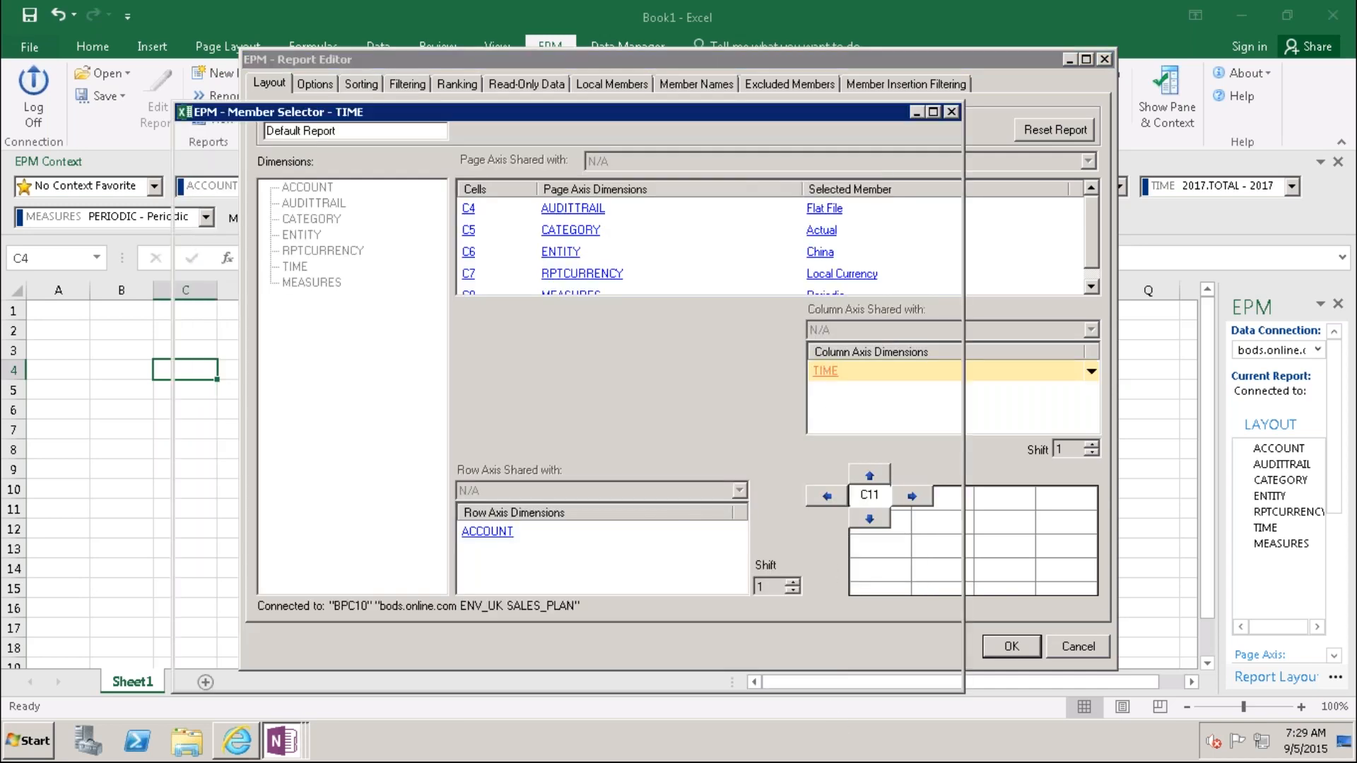
pyautogui.click(599, 198)
pyautogui.click(942, 261)
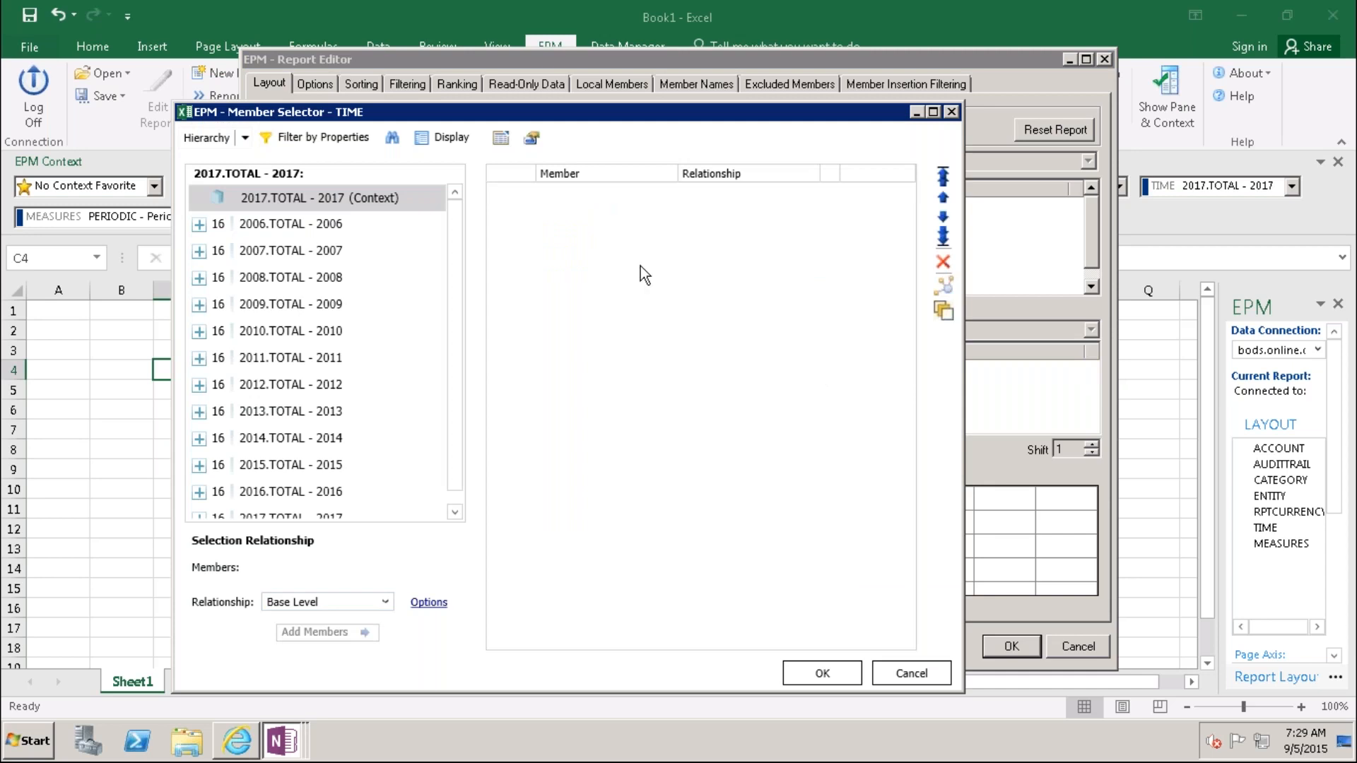
pyautogui.click(229, 200)
pyautogui.click(325, 631)
pyautogui.click(827, 675)
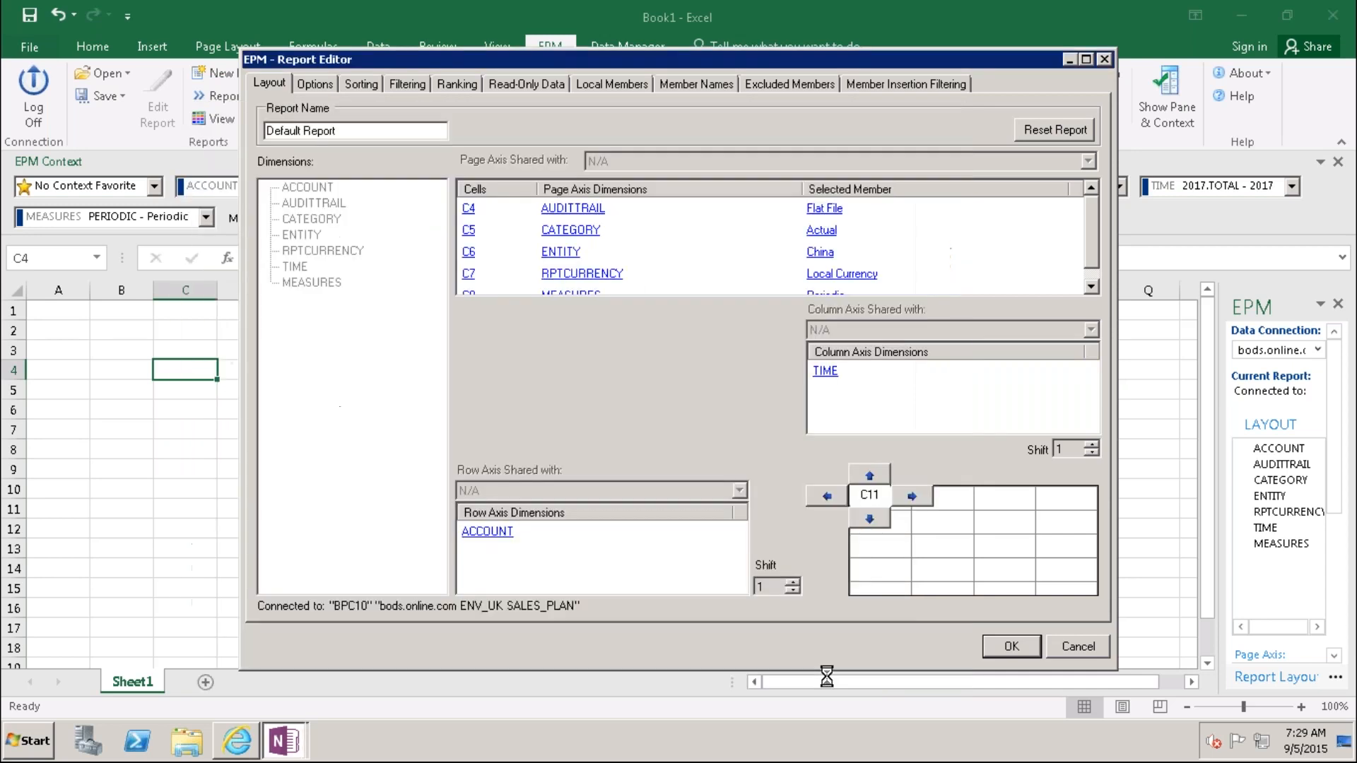
pyautogui.click(1008, 647)
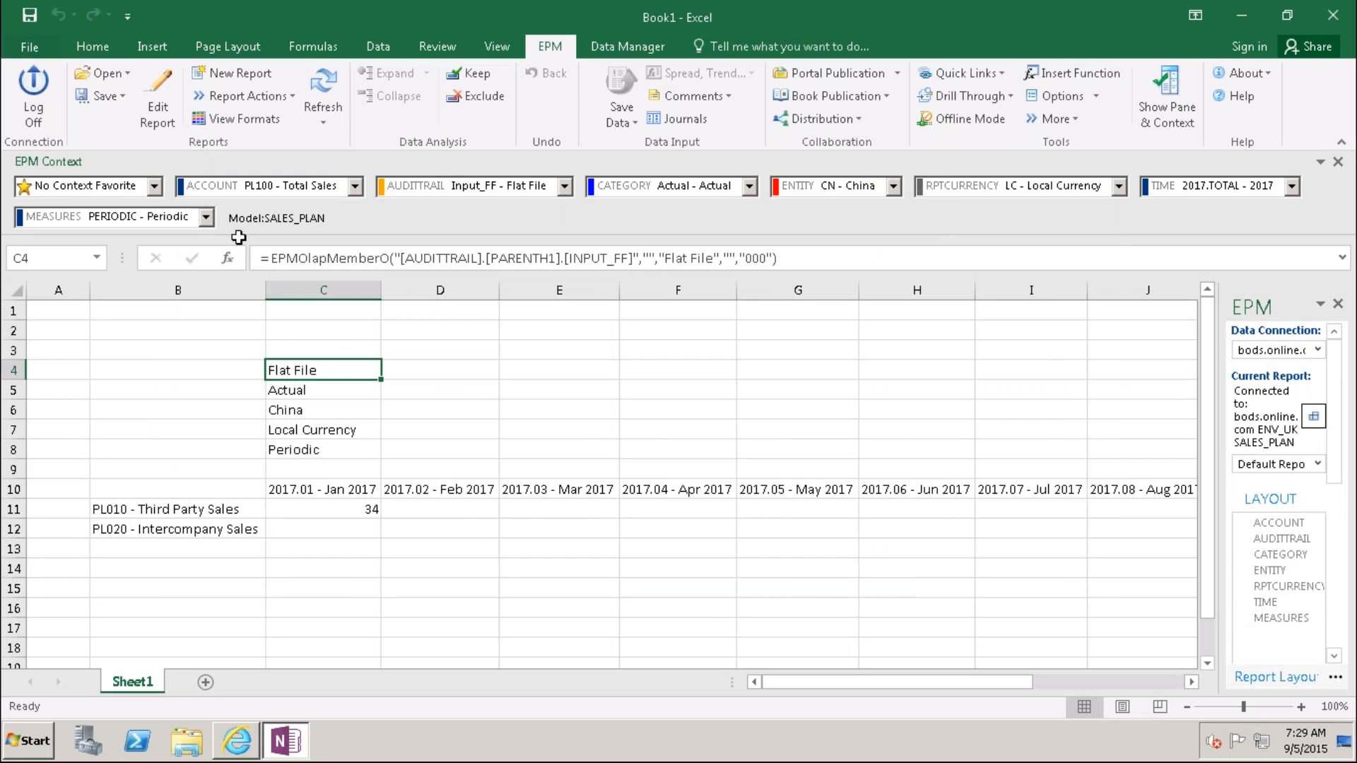
# Step: Switch the ACCOUNT context to BS000 - Balance Sheet and select the account-name column B
pyautogui.click(355, 186)
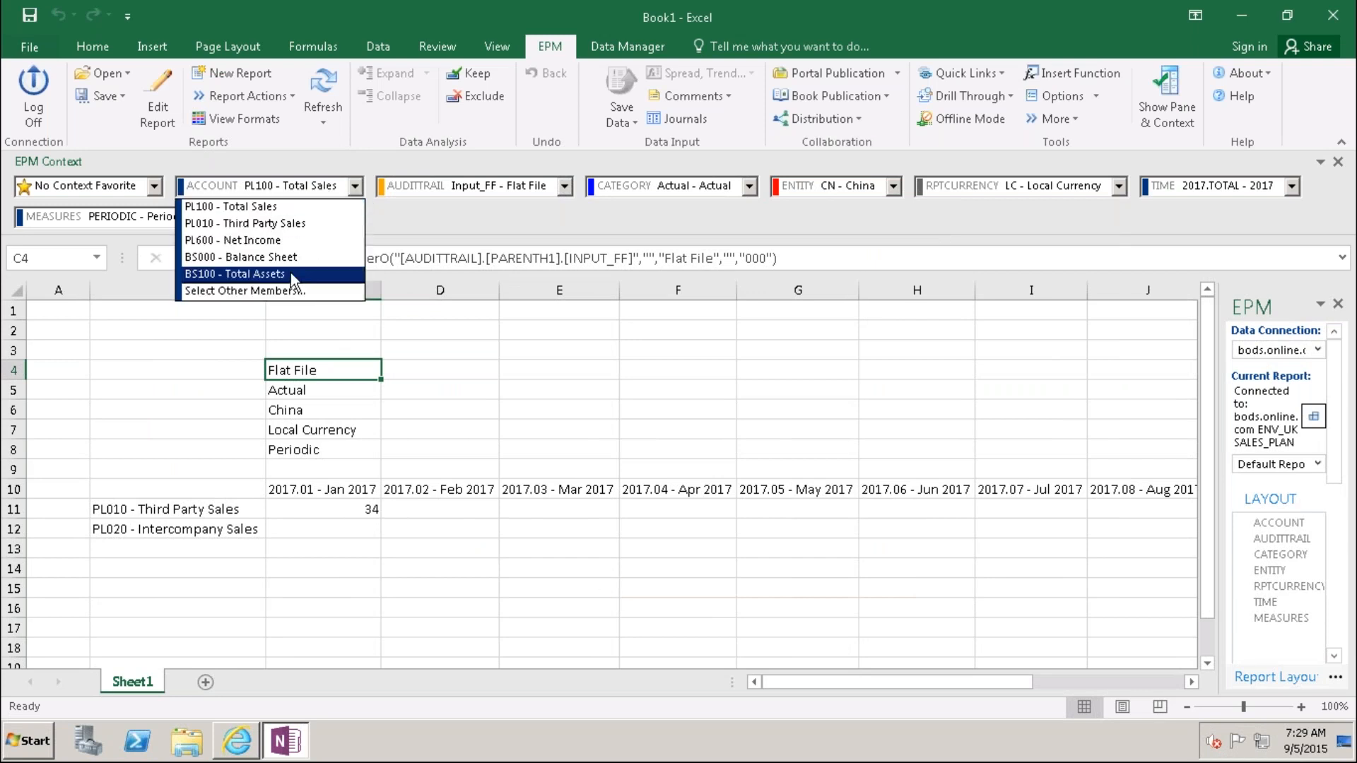
pyautogui.click(292, 258)
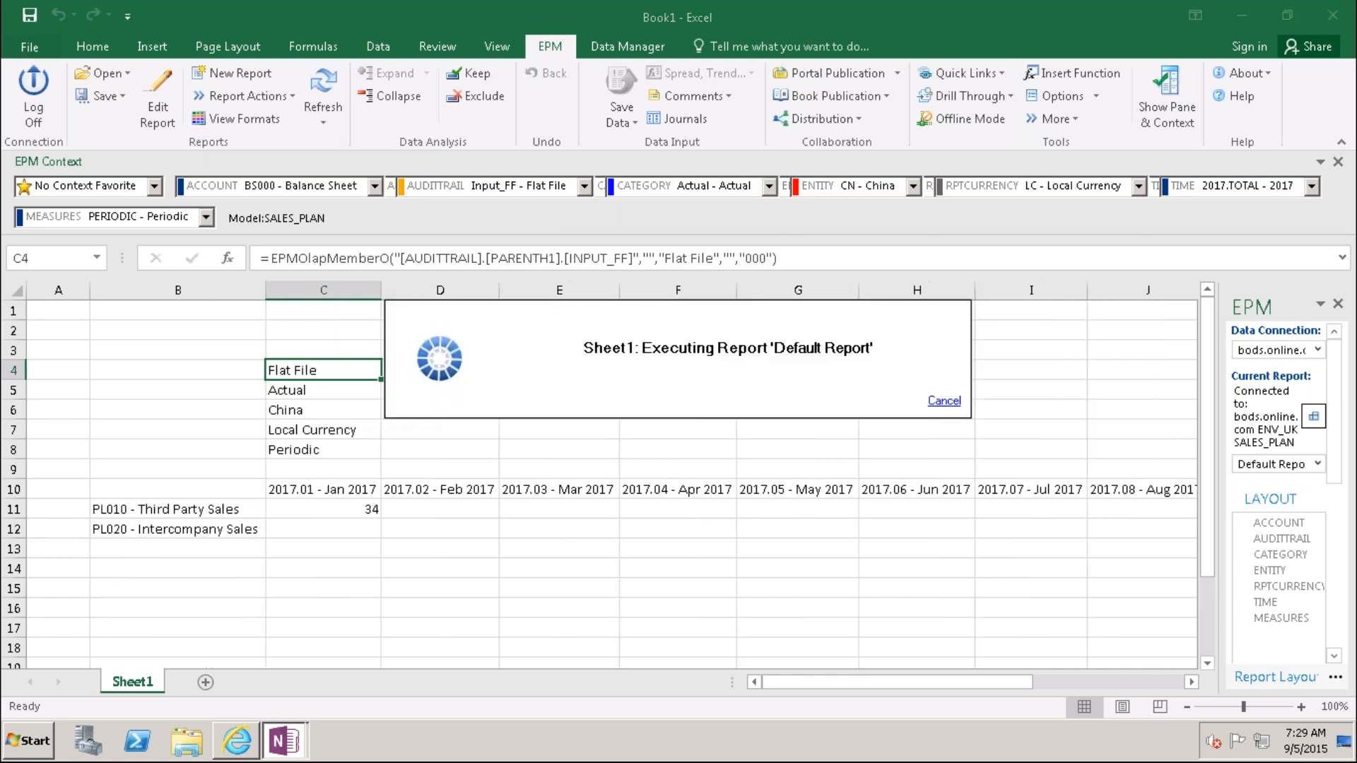
pyautogui.click(538, 581)
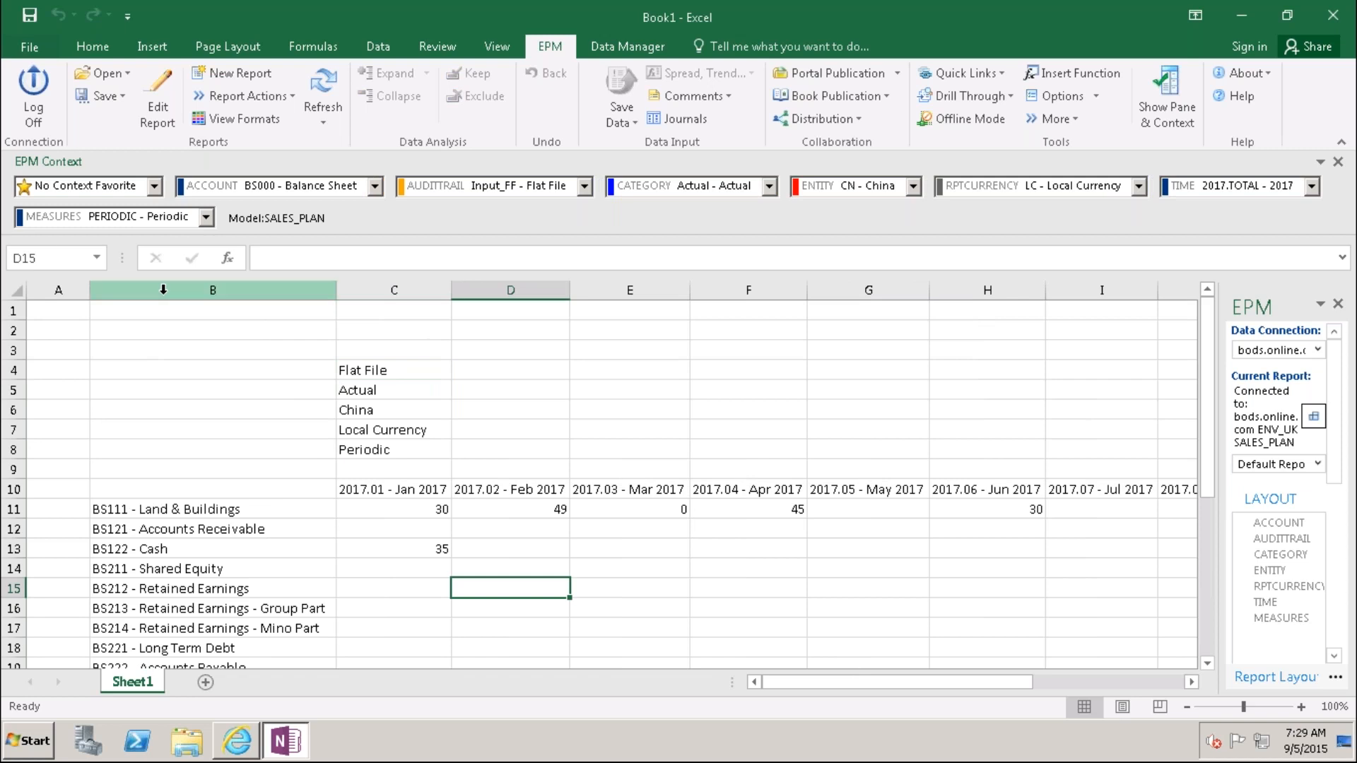
pyautogui.click(137, 290)
# Step: Insert an empty column before the account names in column B
pyautogui.rightClick(164, 294)
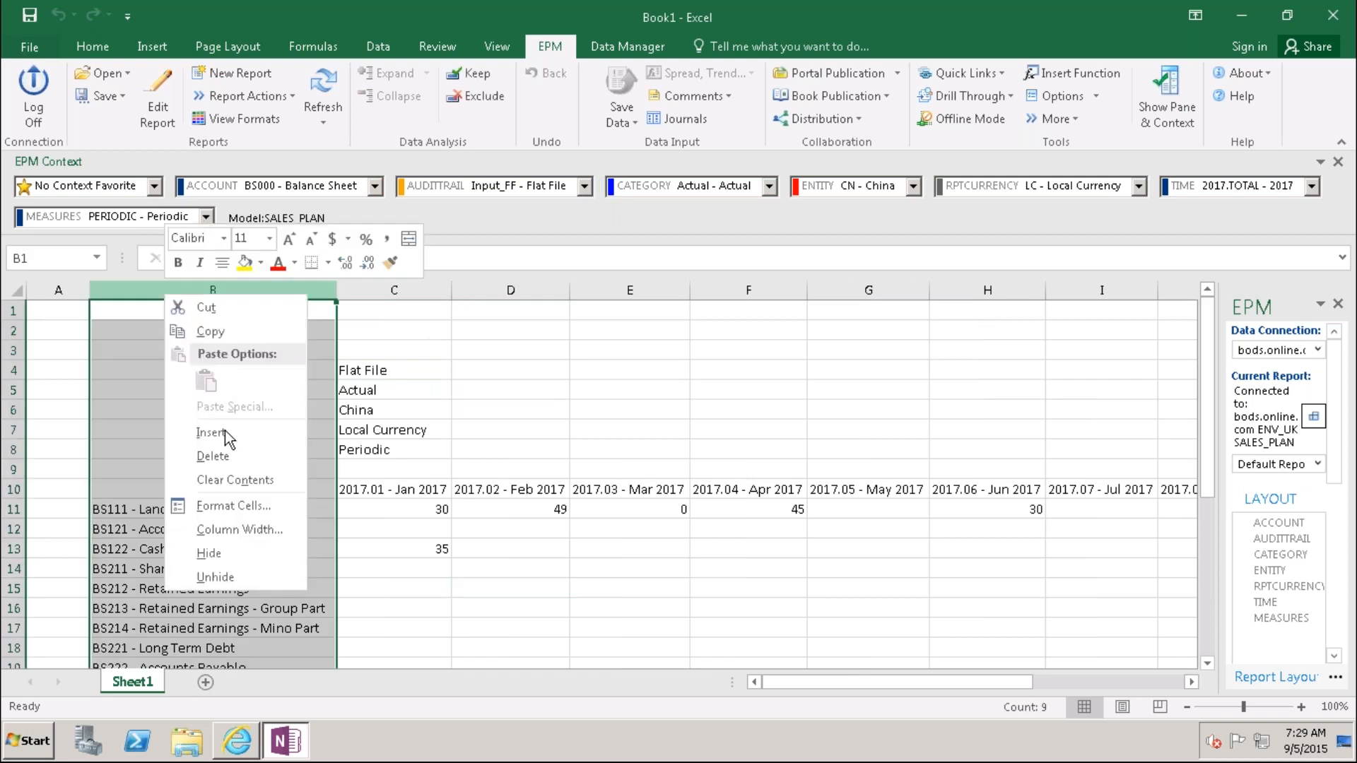
pyautogui.click(226, 436)
pyautogui.click(429, 544)
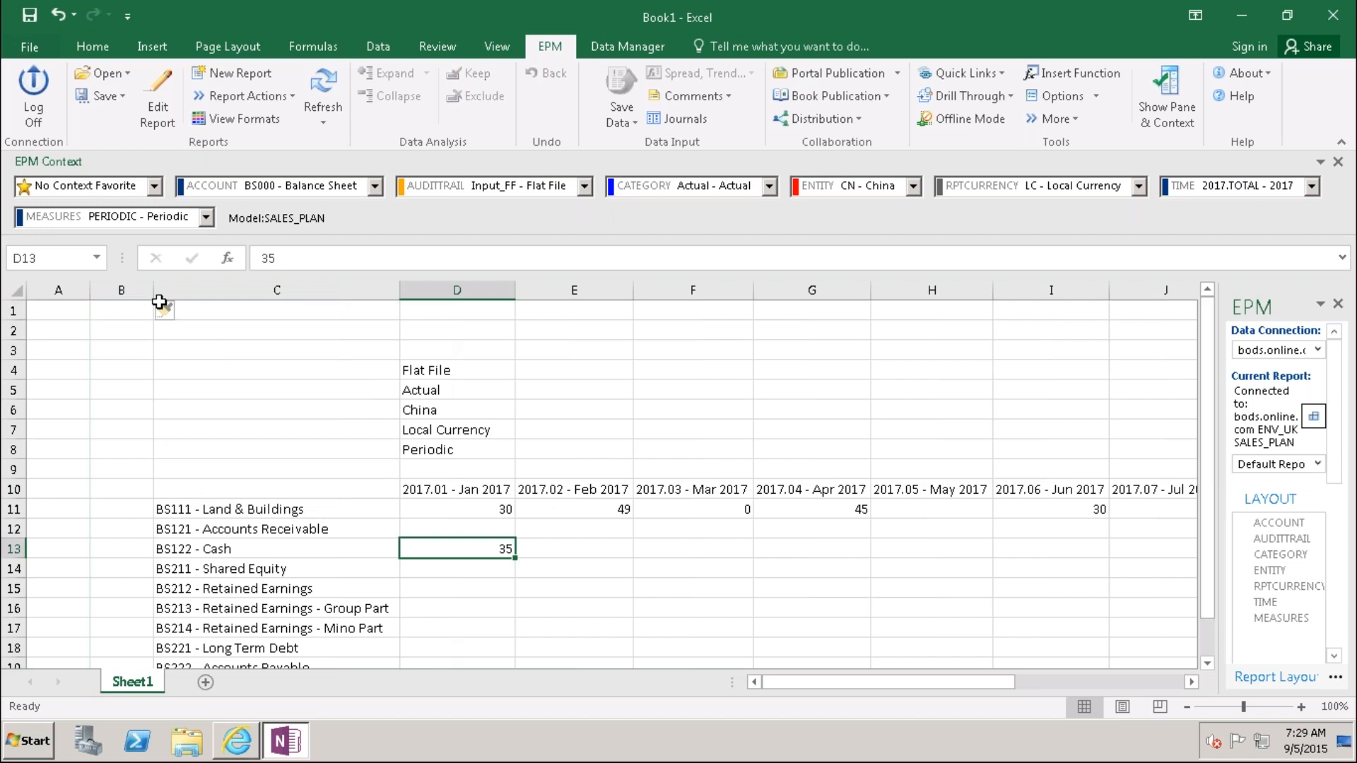
# Step: Copy the Flat File–Periodic block from D4:D8 into A4:A8, autofit column A, and reopen the report editor
pyautogui.click(433, 371)
pyautogui.hotkey('shift', 'Down')
pyautogui.hotkey('shift', 'Down')
pyautogui.hotkey('shift', 'Down')
pyautogui.hotkey('shift', 'Down')
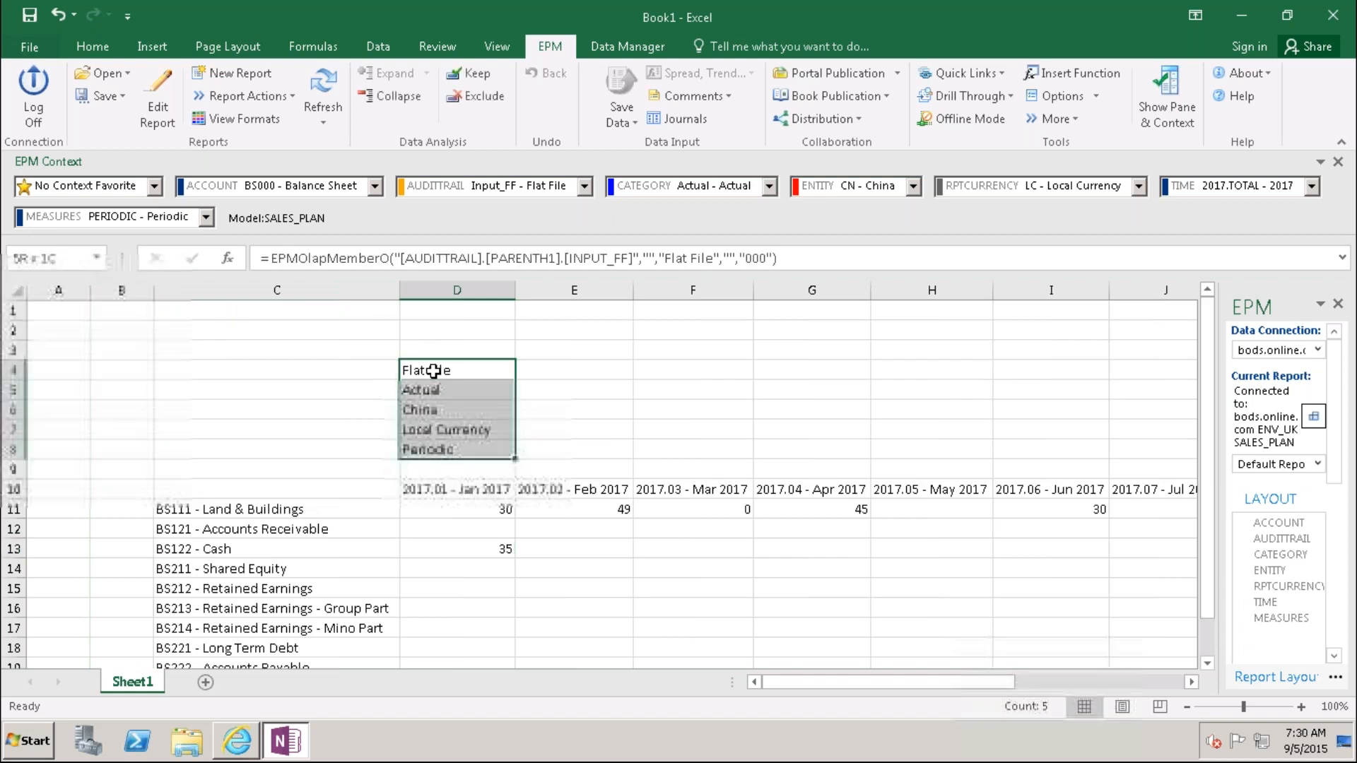
pyautogui.hotkey('ctrl', 'c')
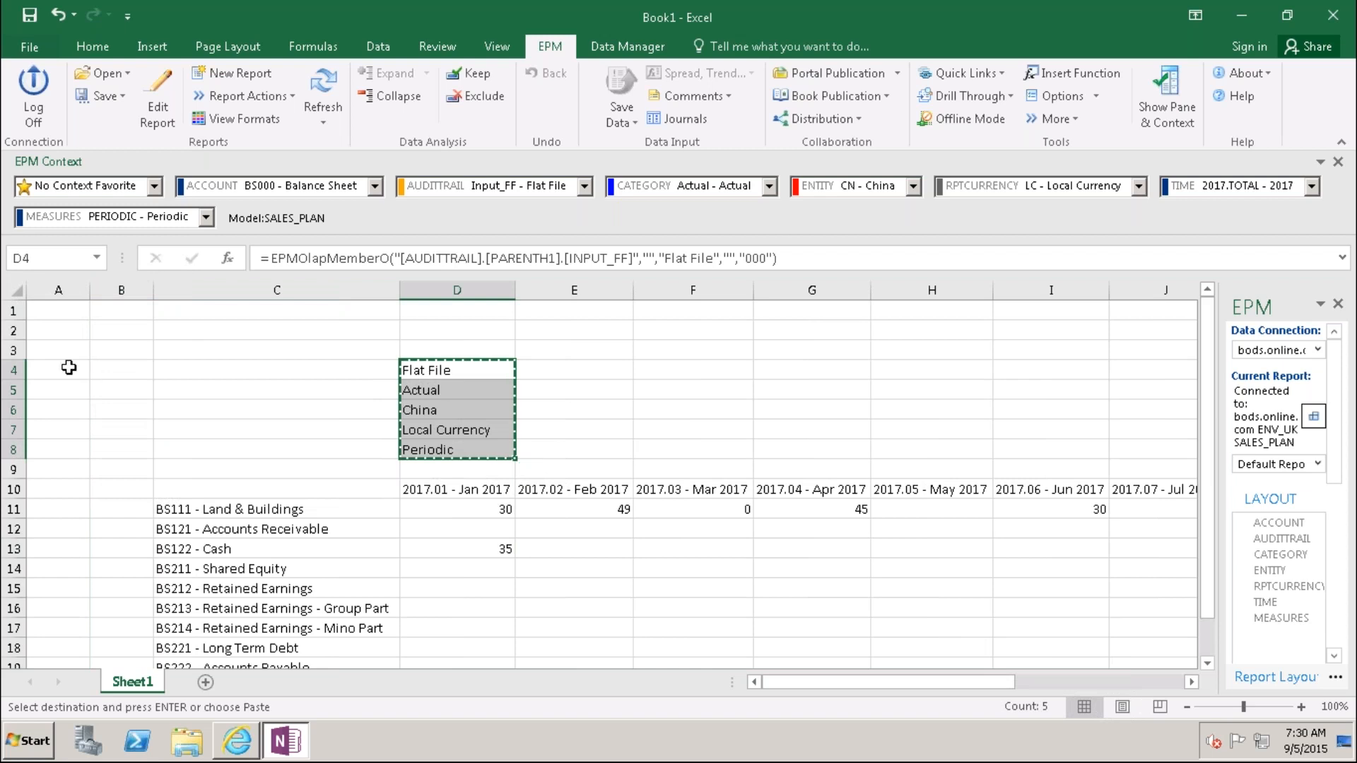
pyautogui.click(64, 367)
pyautogui.press('Return')
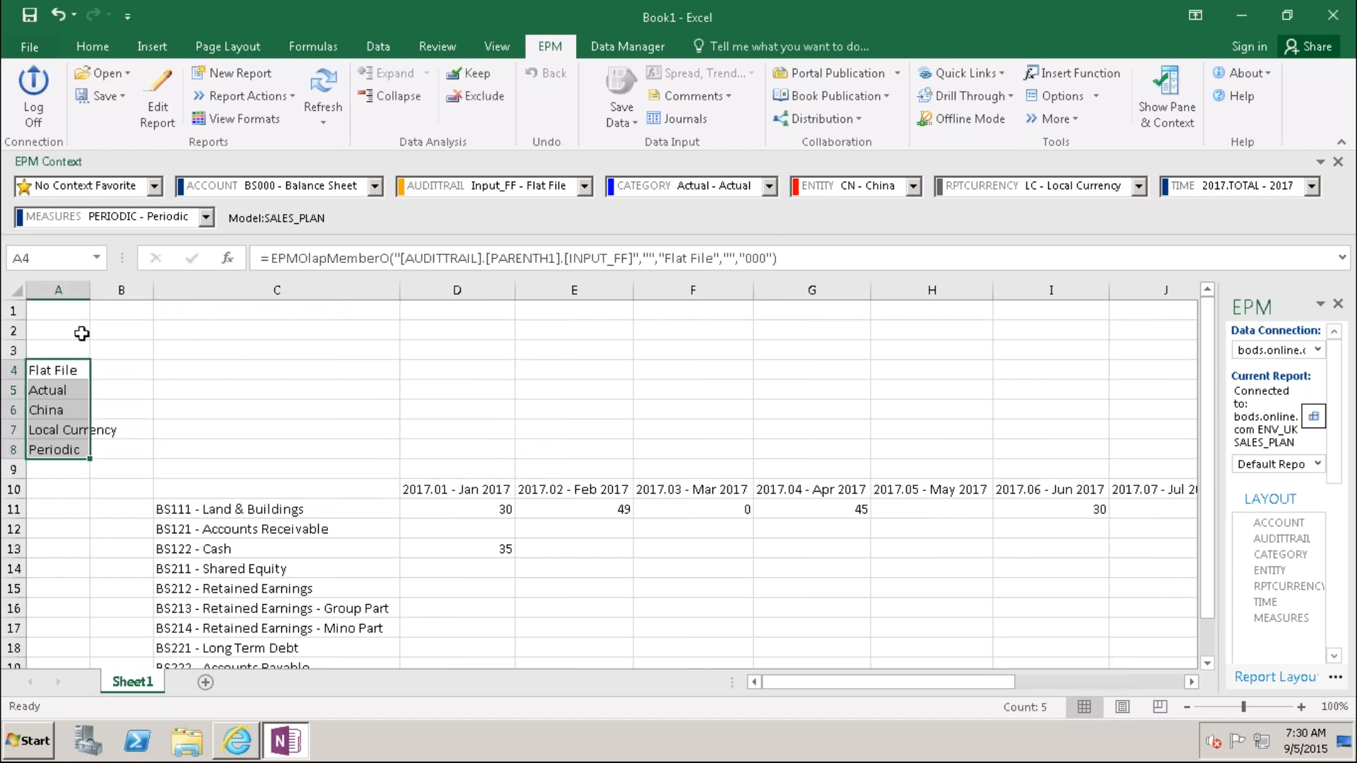
pyautogui.doubleClick(91, 298)
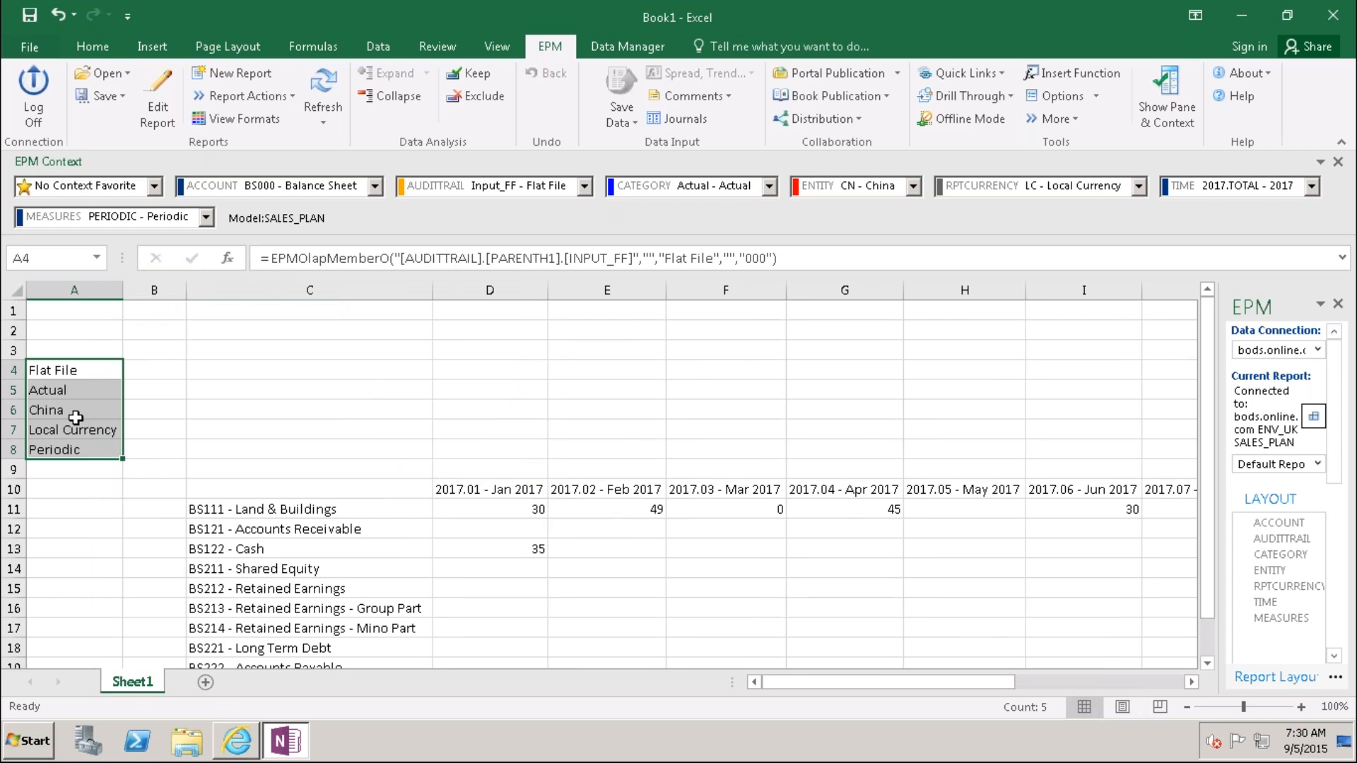
pyautogui.click(156, 106)
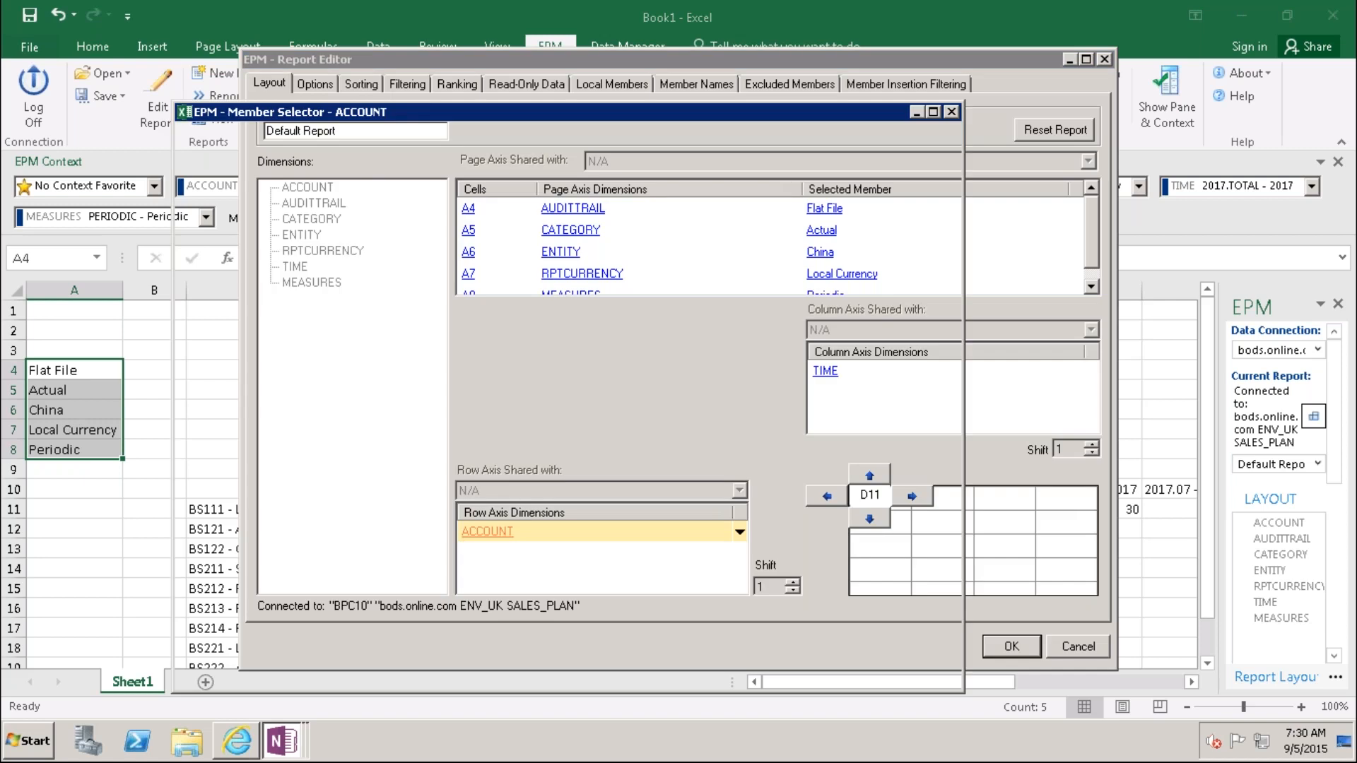
# Step: Set the ACCOUNT and TIME member display to ID only and regenerate the report
pyautogui.click(443, 140)
pyautogui.click(447, 161)
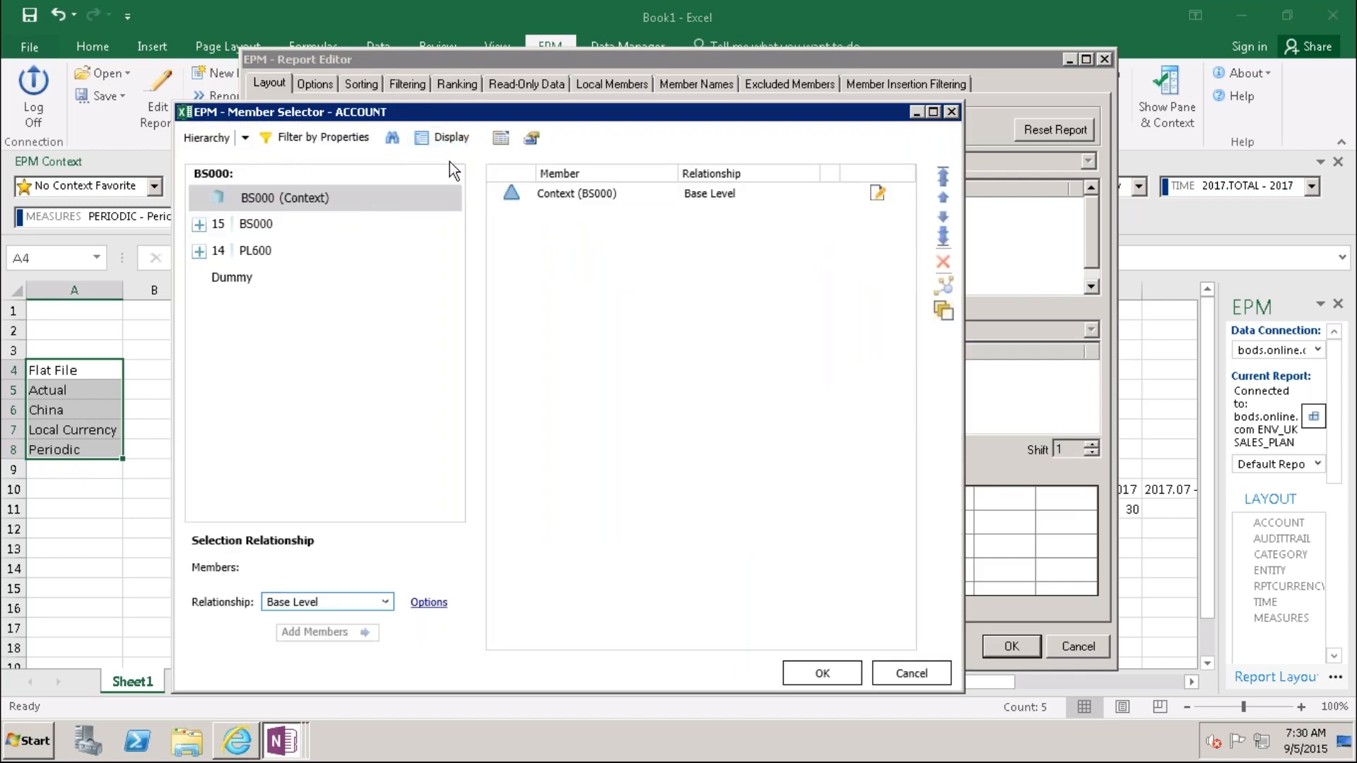
pyautogui.click(821, 673)
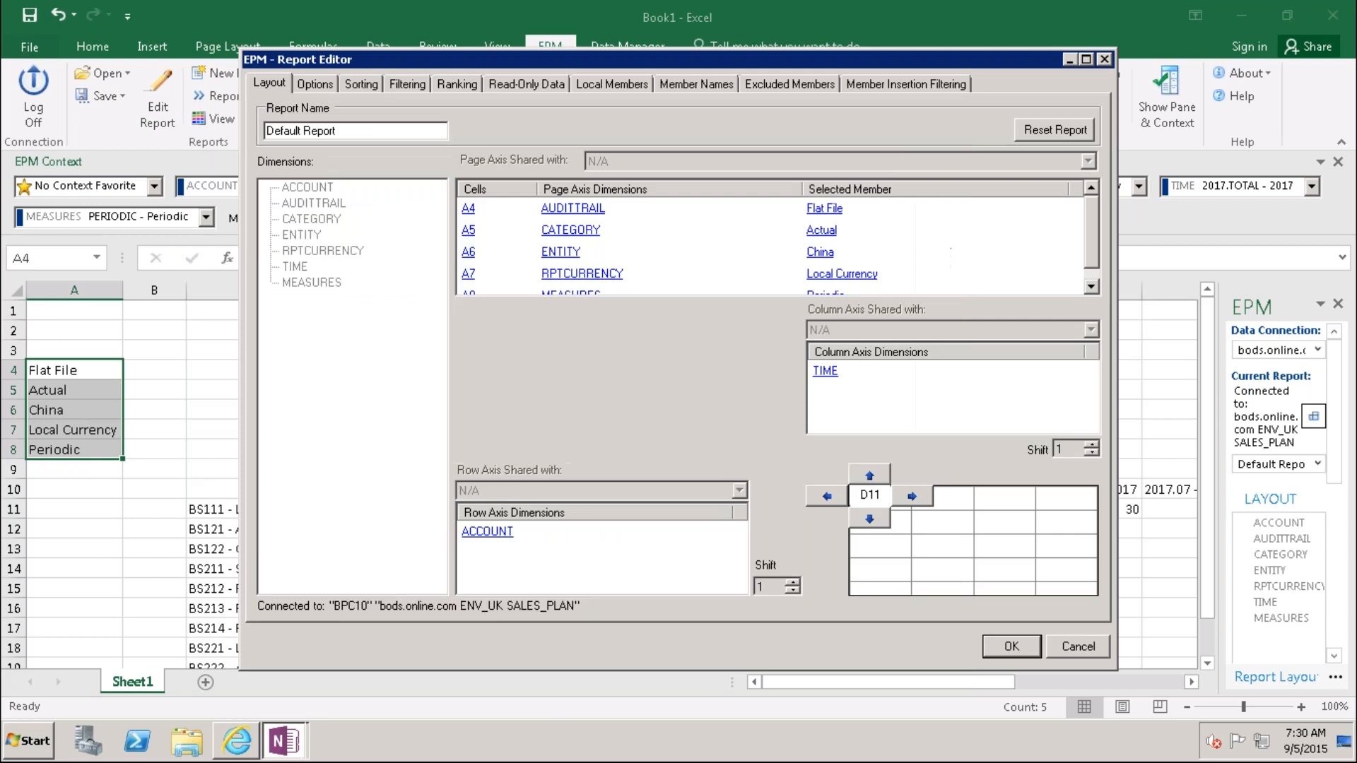
pyautogui.click(825, 374)
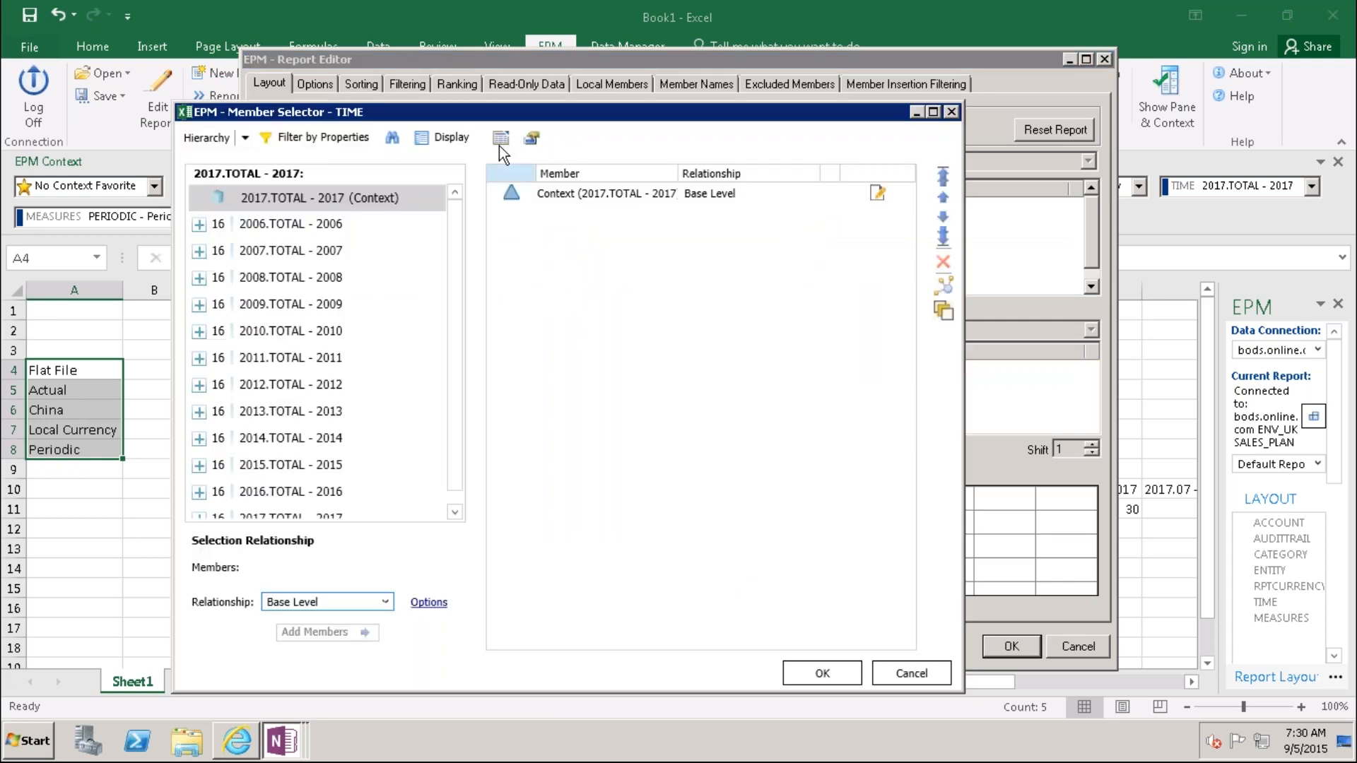
pyautogui.click(459, 141)
pyautogui.click(465, 162)
pyautogui.click(821, 672)
pyautogui.click(989, 644)
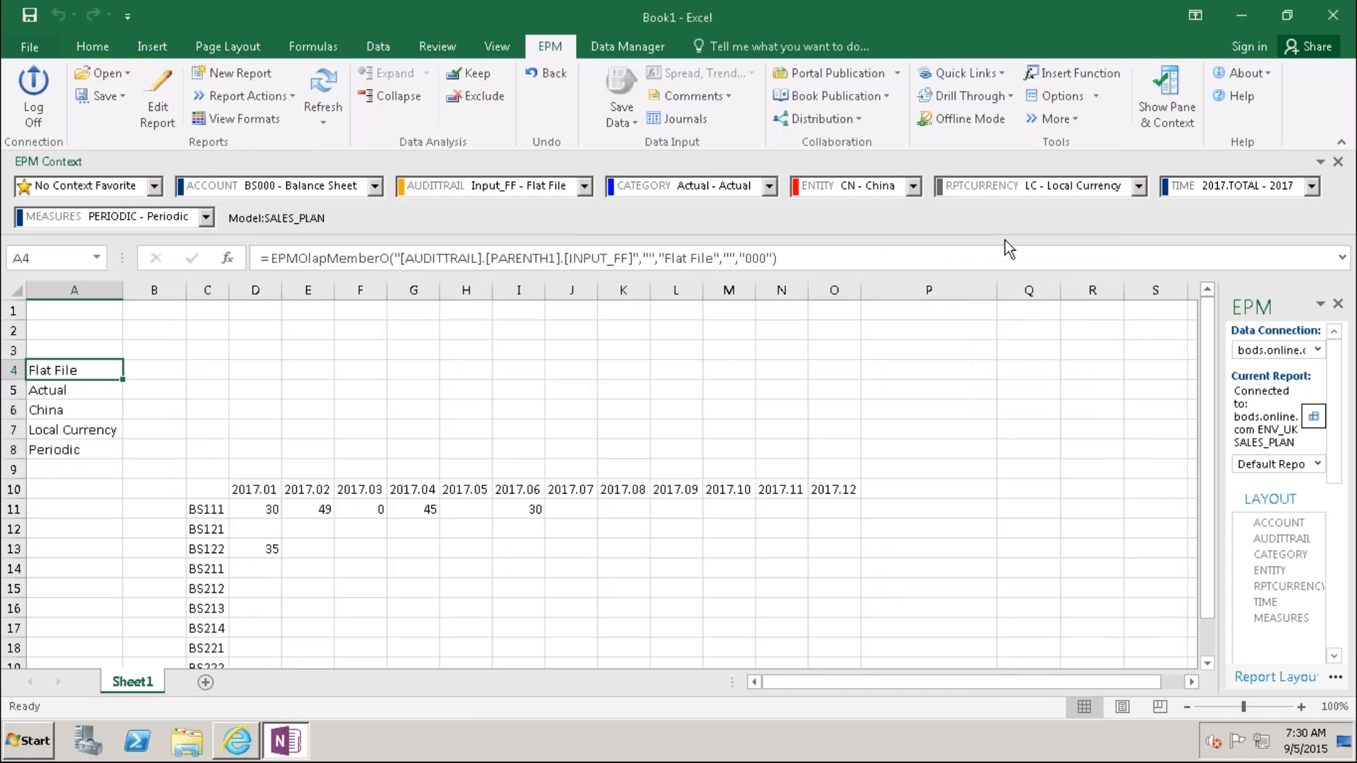
pyautogui.hotkey('ctrl', 'Home')
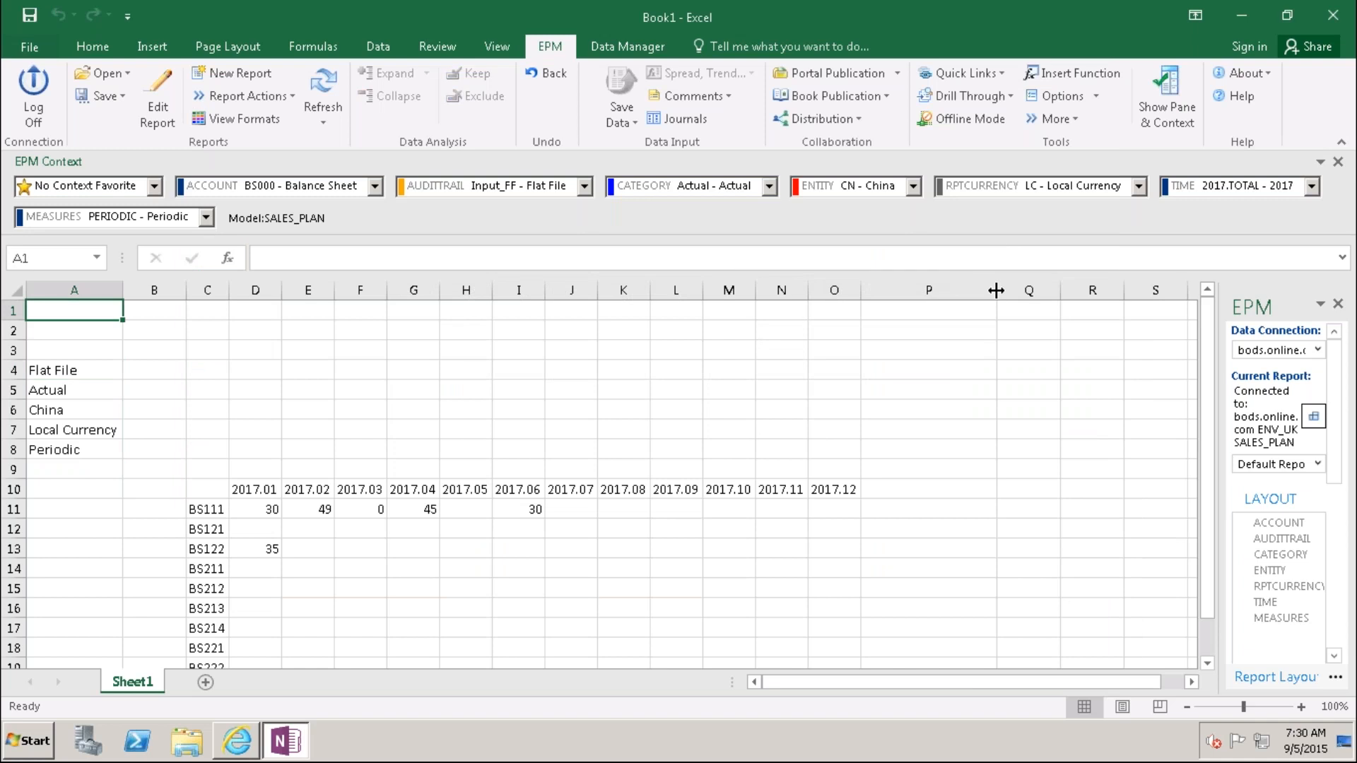
pyautogui.doubleClick(970, 542)
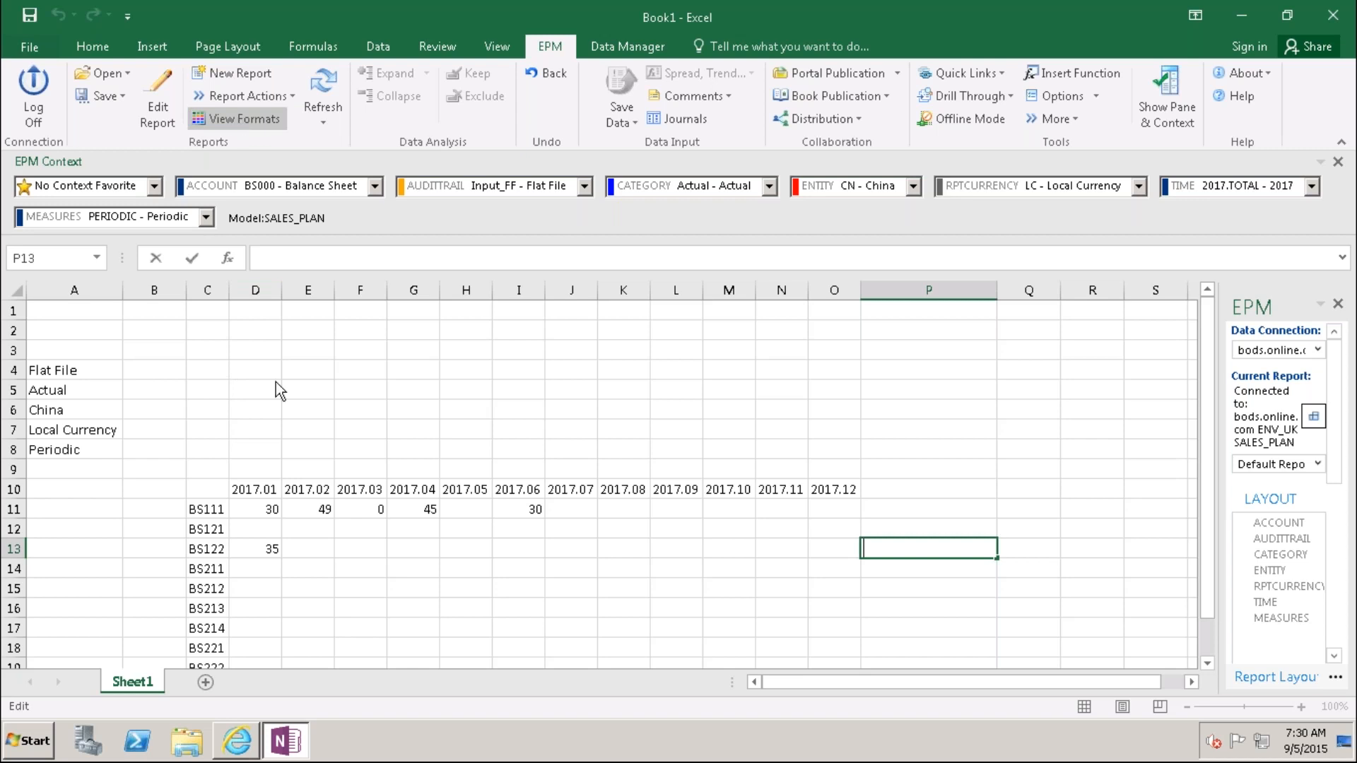
pyautogui.click(350, 625)
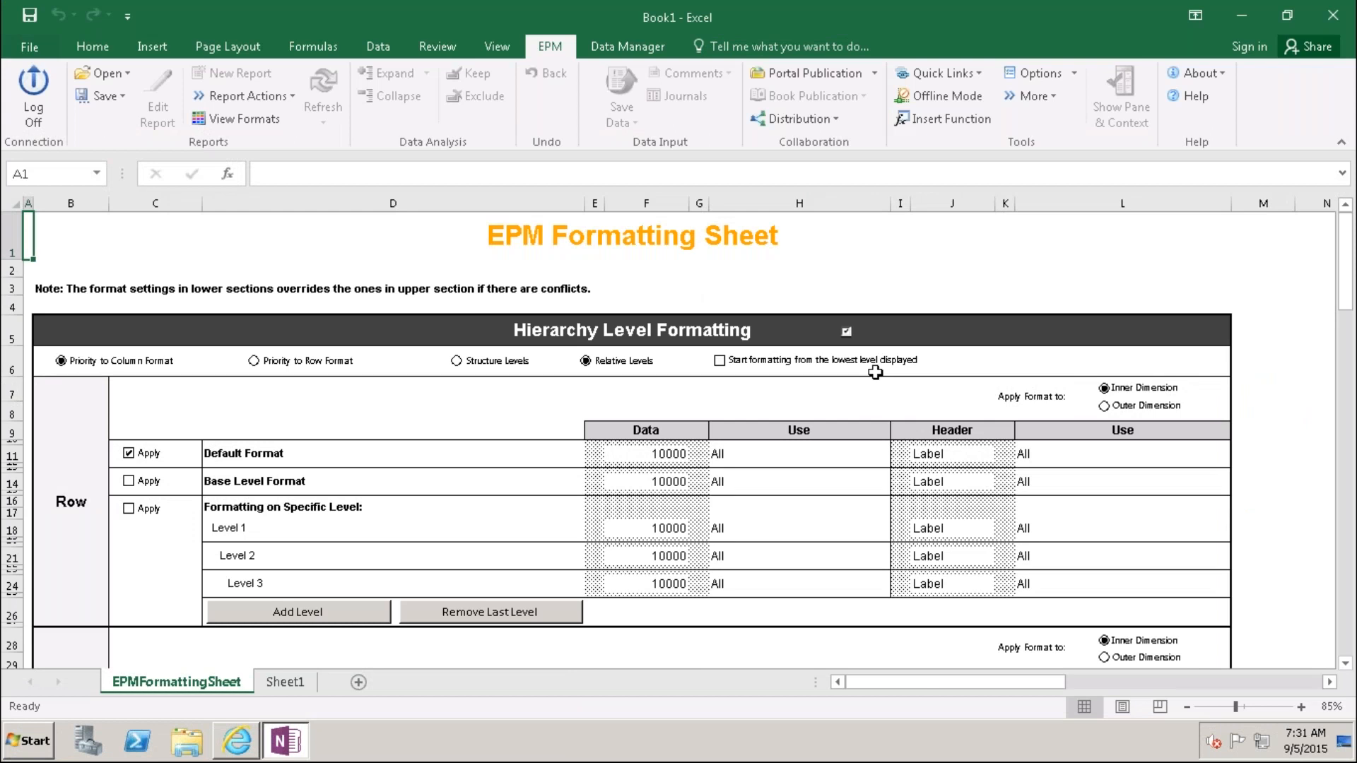
# Step: Apply the Outline border preset to the row Default Format Data cell F11
pyautogui.click(936, 453)
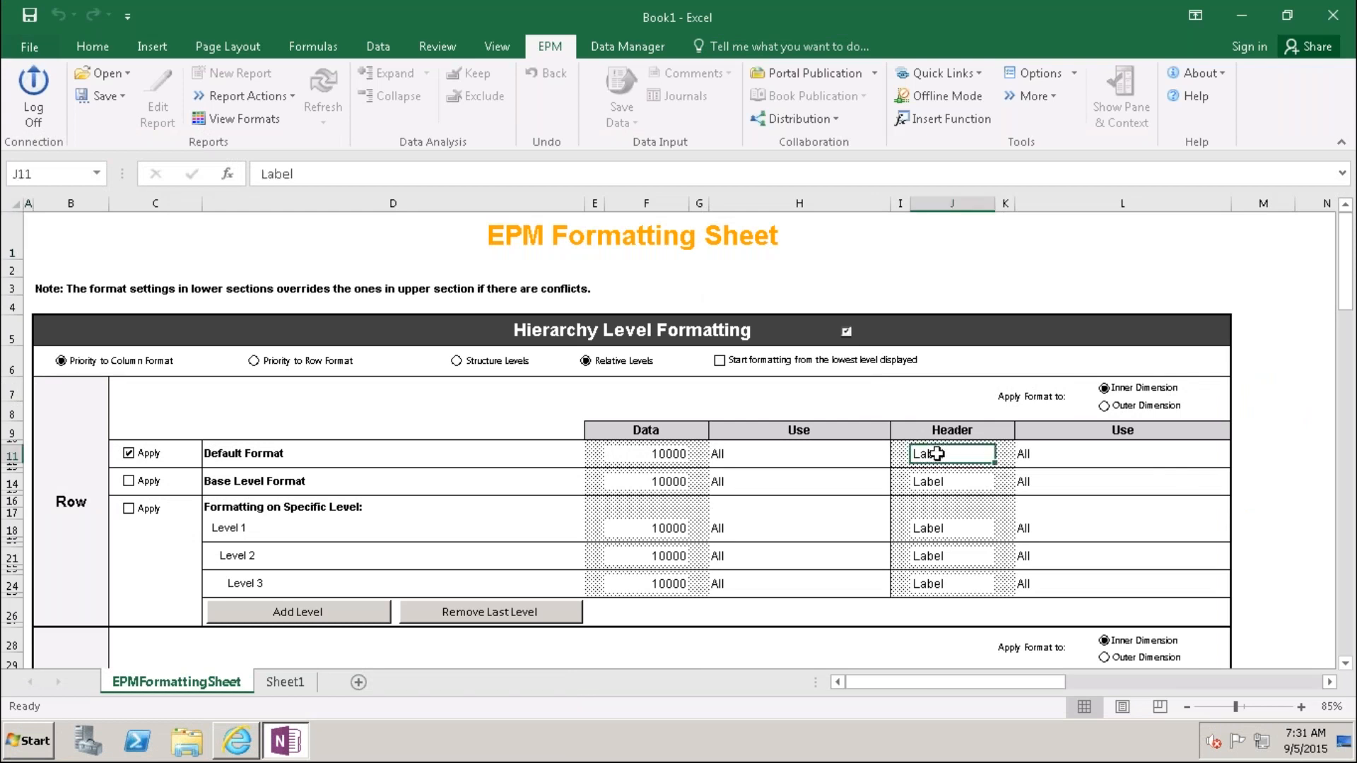
pyautogui.click(678, 455)
pyautogui.rightClick(685, 457)
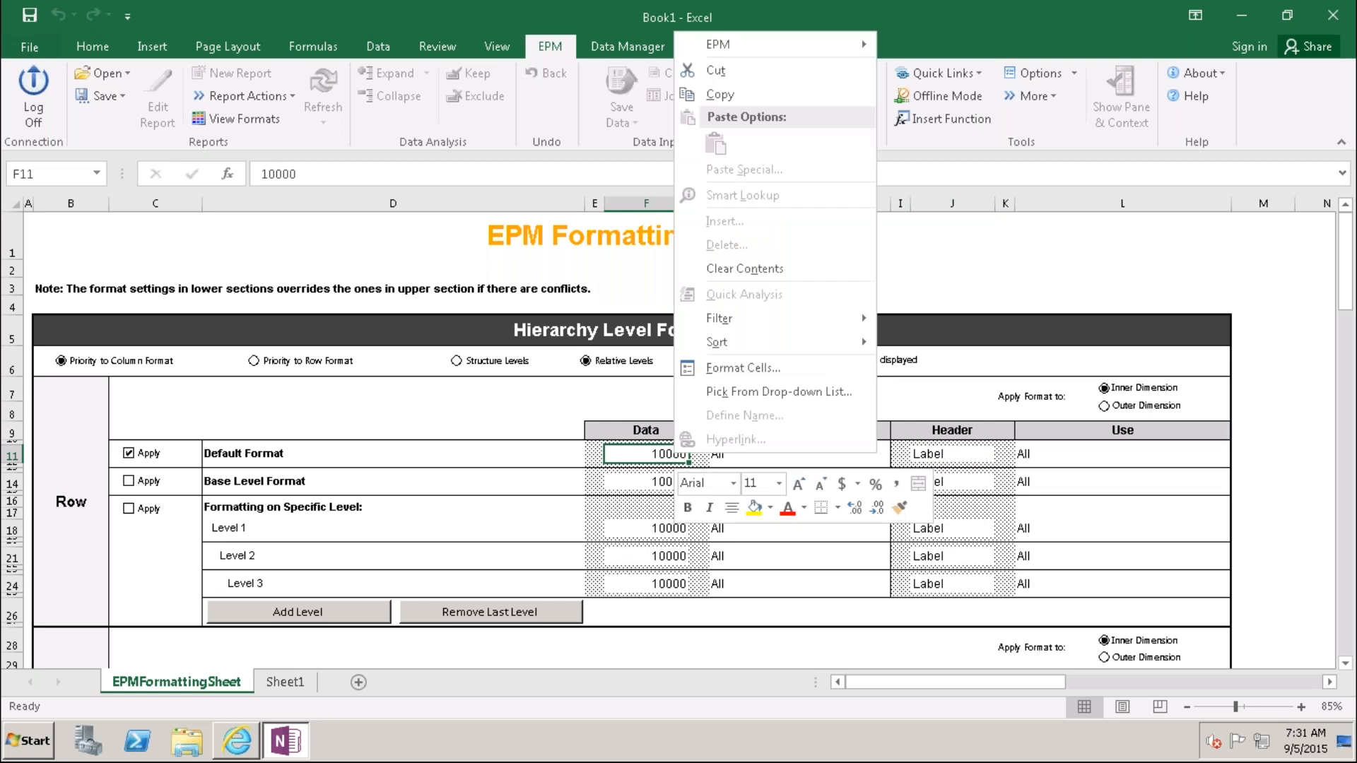
pyautogui.click(763, 366)
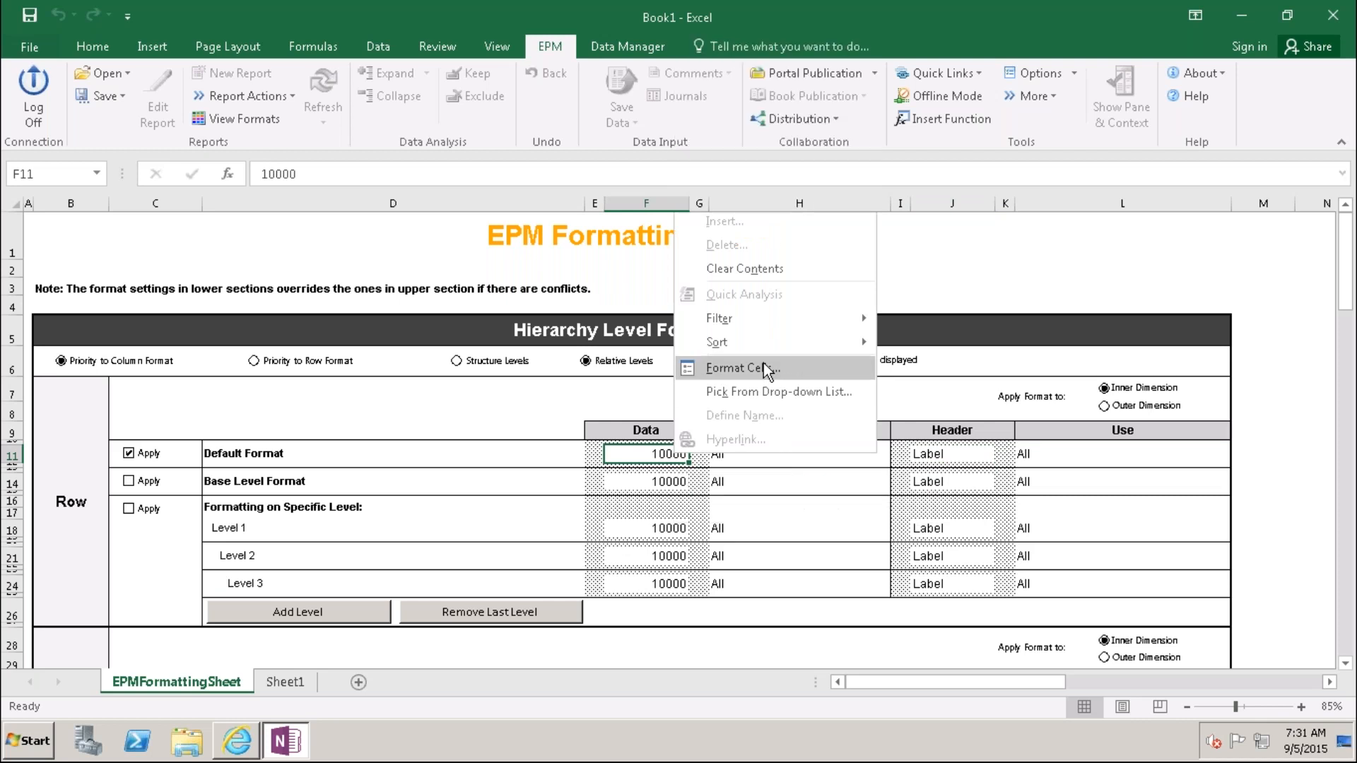
pyautogui.click(718, 167)
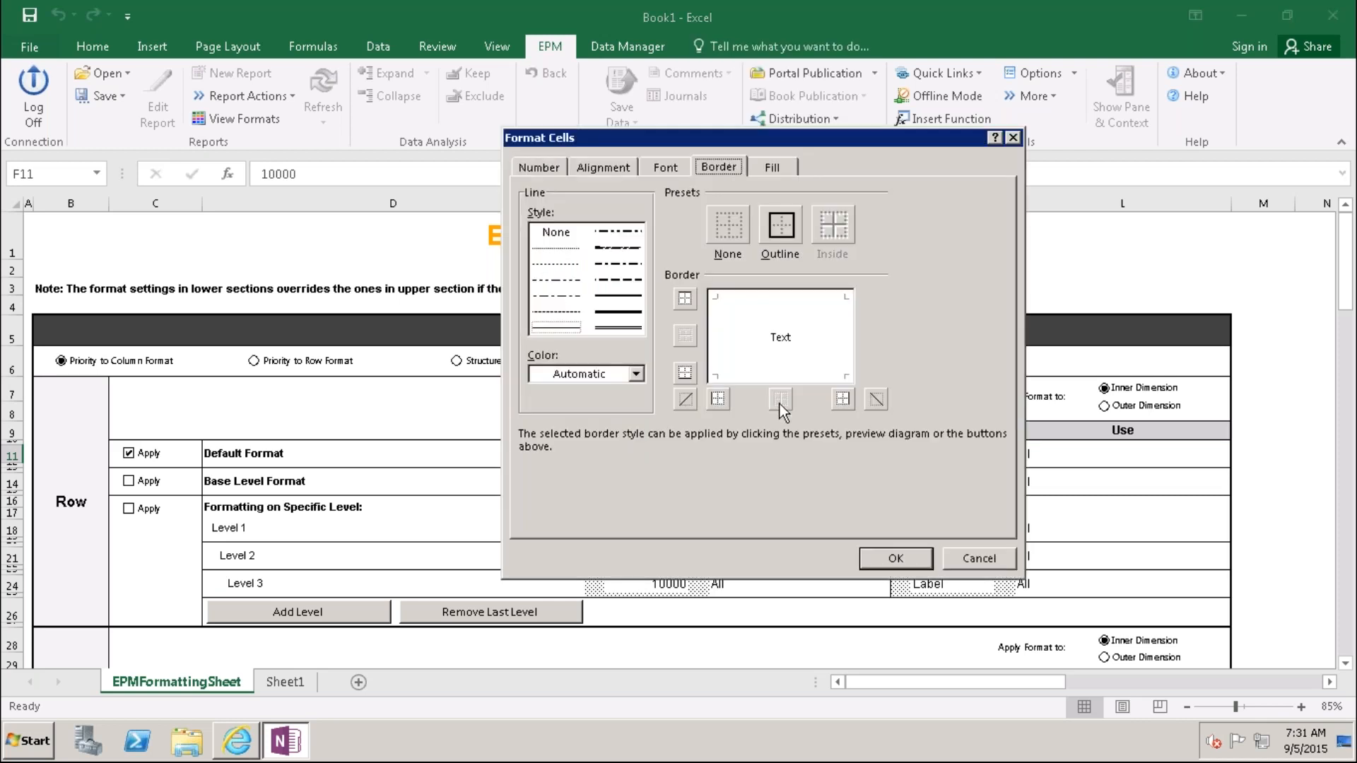
pyautogui.click(781, 225)
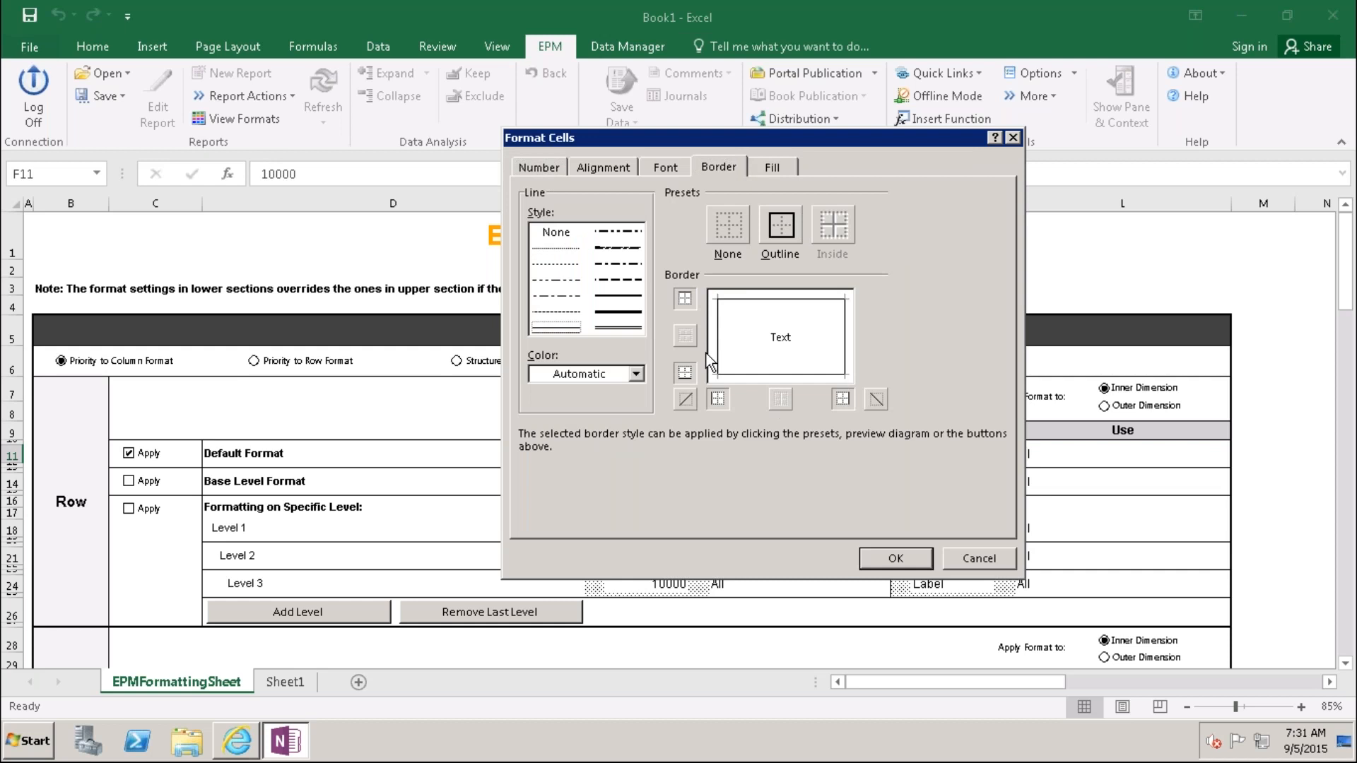
pyautogui.click(892, 558)
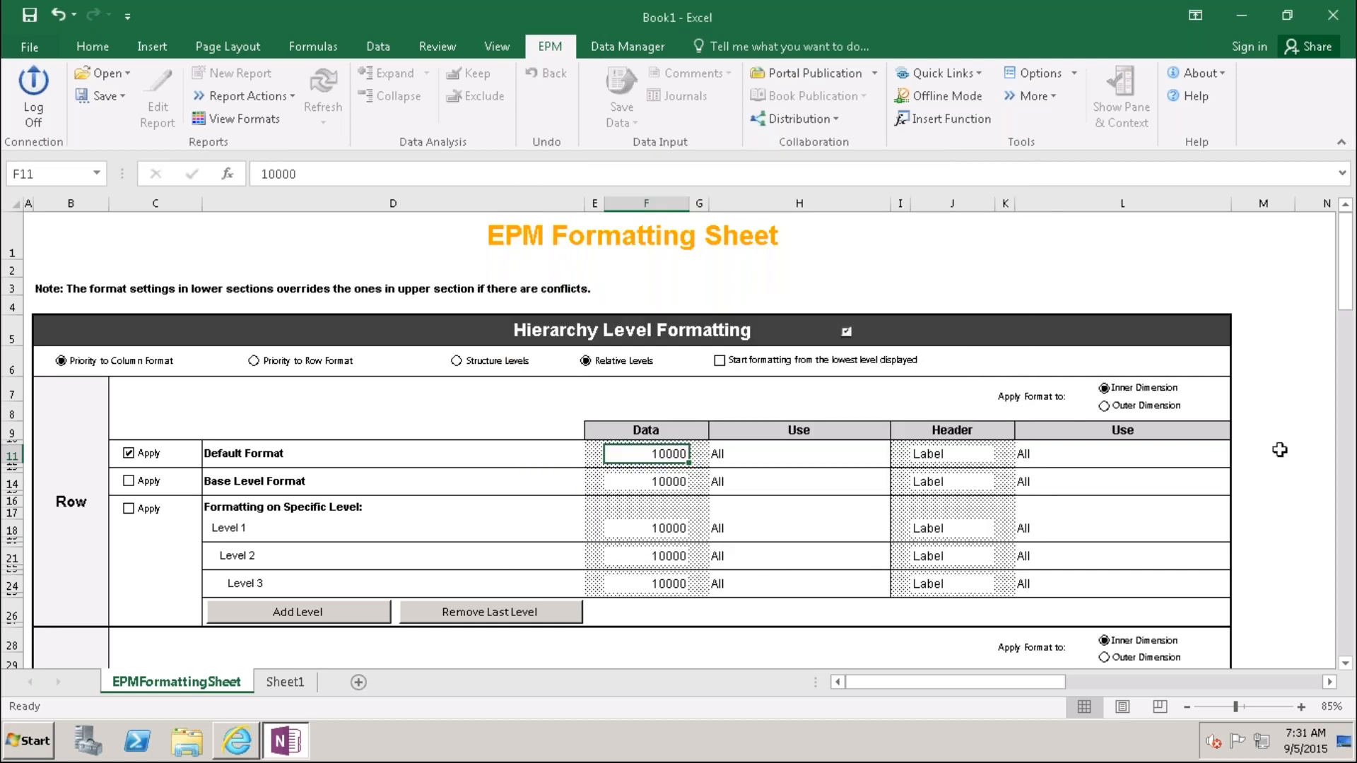
# Step: Give the column Default Format Data cell F32 an outline border
pyautogui.moveTo(1349, 283); pyautogui.dragTo(1349, 318)
pyautogui.click(657, 479)
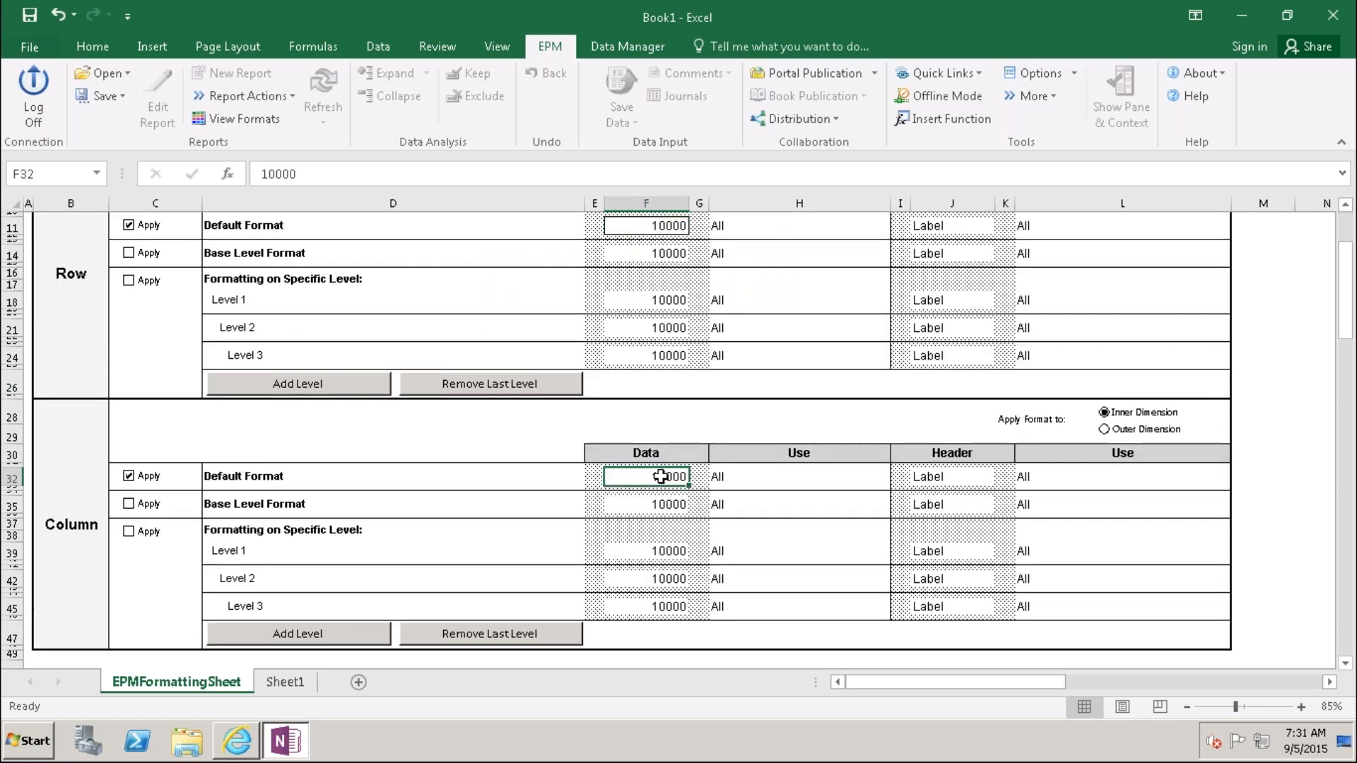
pyautogui.rightClick(660, 481)
pyautogui.click(734, 391)
pyautogui.click(748, 253)
pyautogui.click(856, 592)
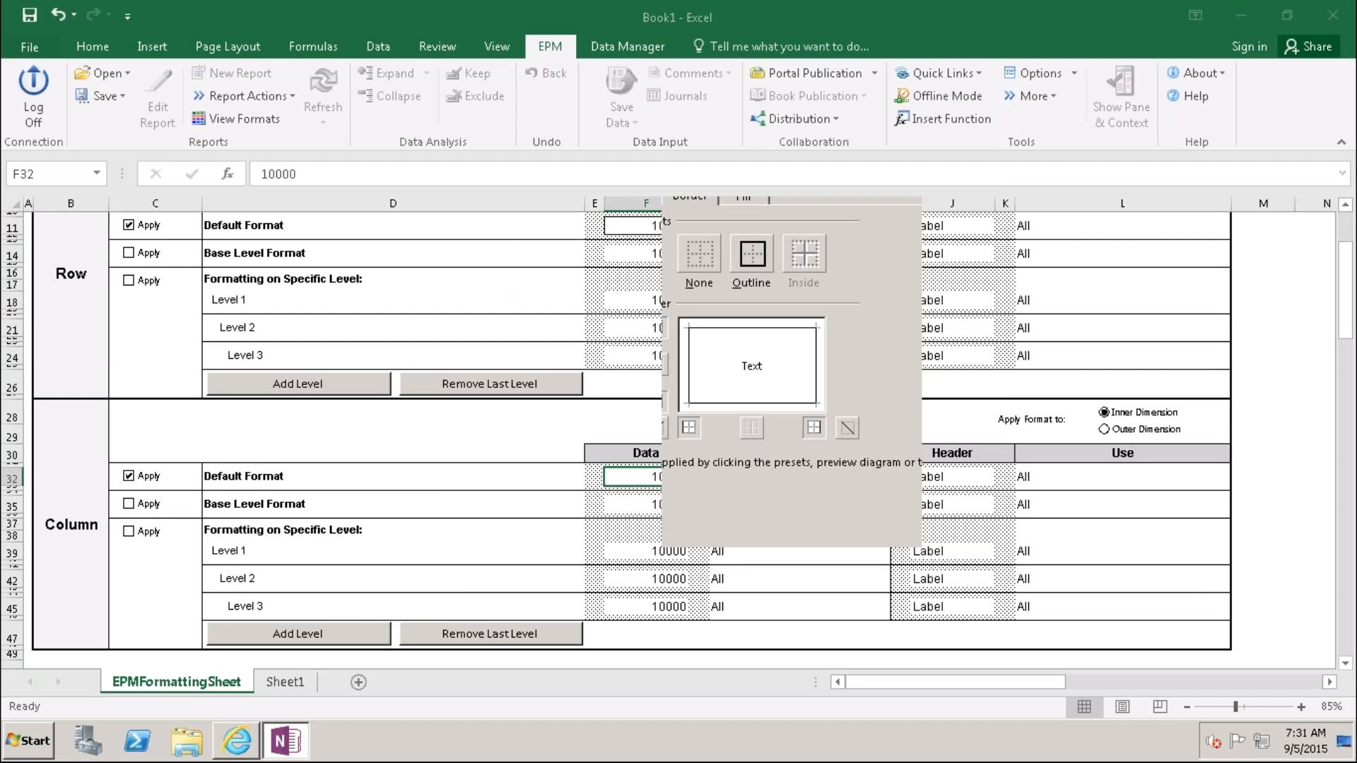
# Step: Give the row Label header cell J11 an outline border
pyautogui.click(949, 225)
pyautogui.rightClick(951, 224)
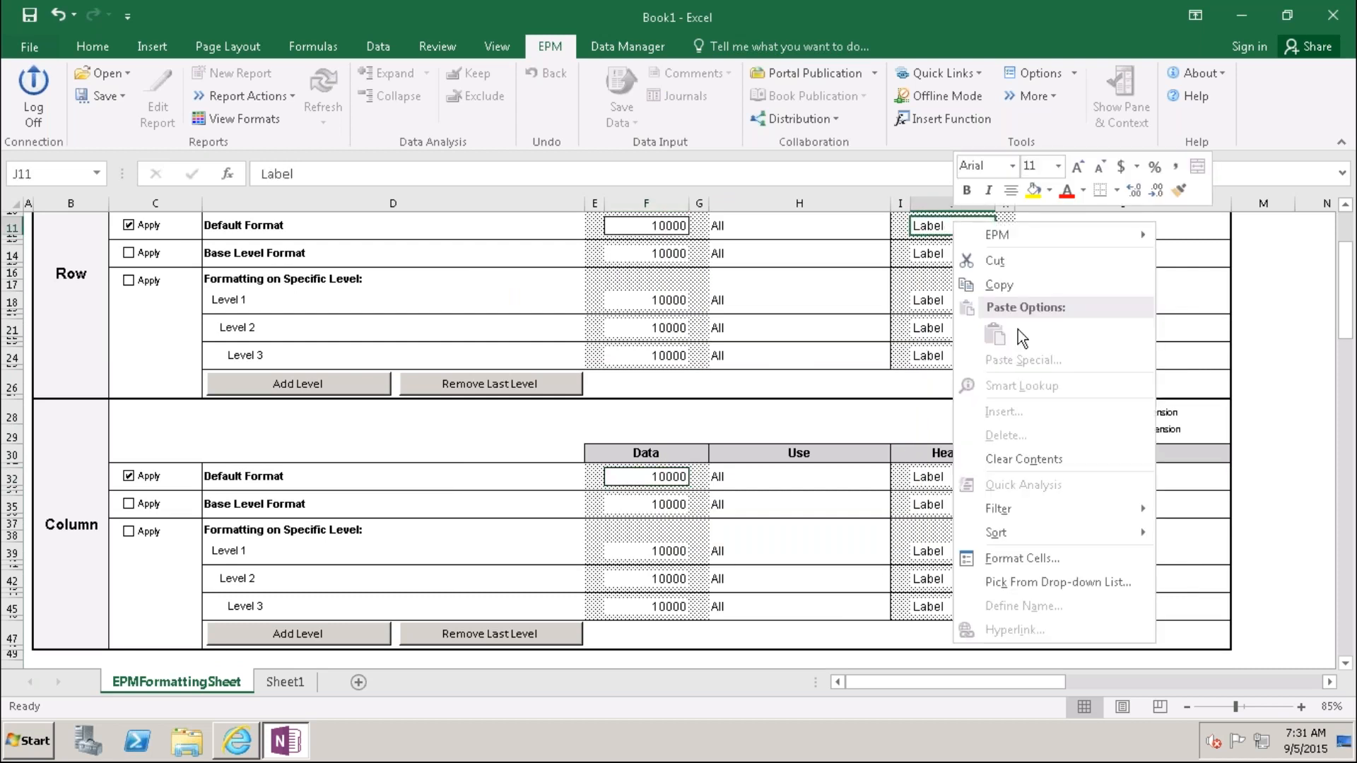
pyautogui.click(1028, 558)
pyautogui.click(1042, 367)
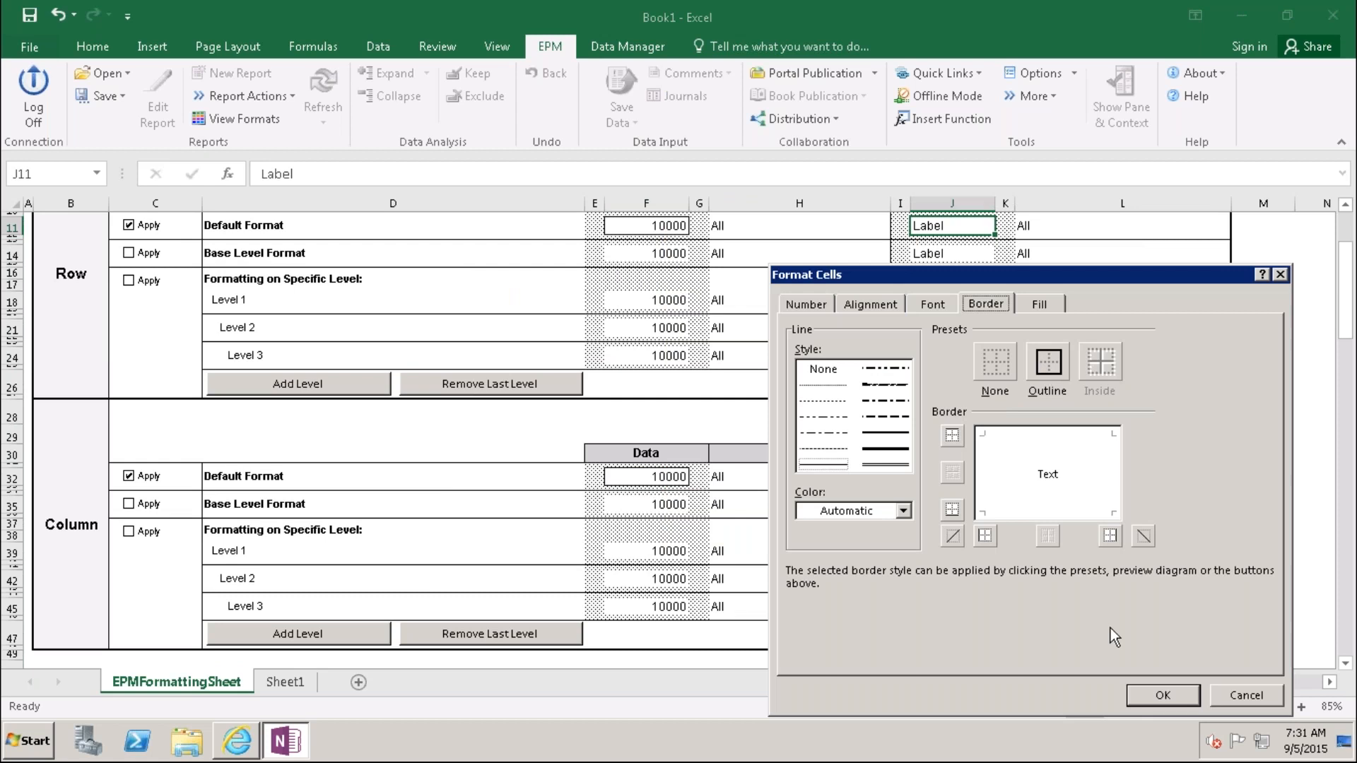
pyautogui.click(1147, 698)
# Step: Give the column Label header cell J32 a double-line outline border without the diagonal
pyautogui.click(952, 477)
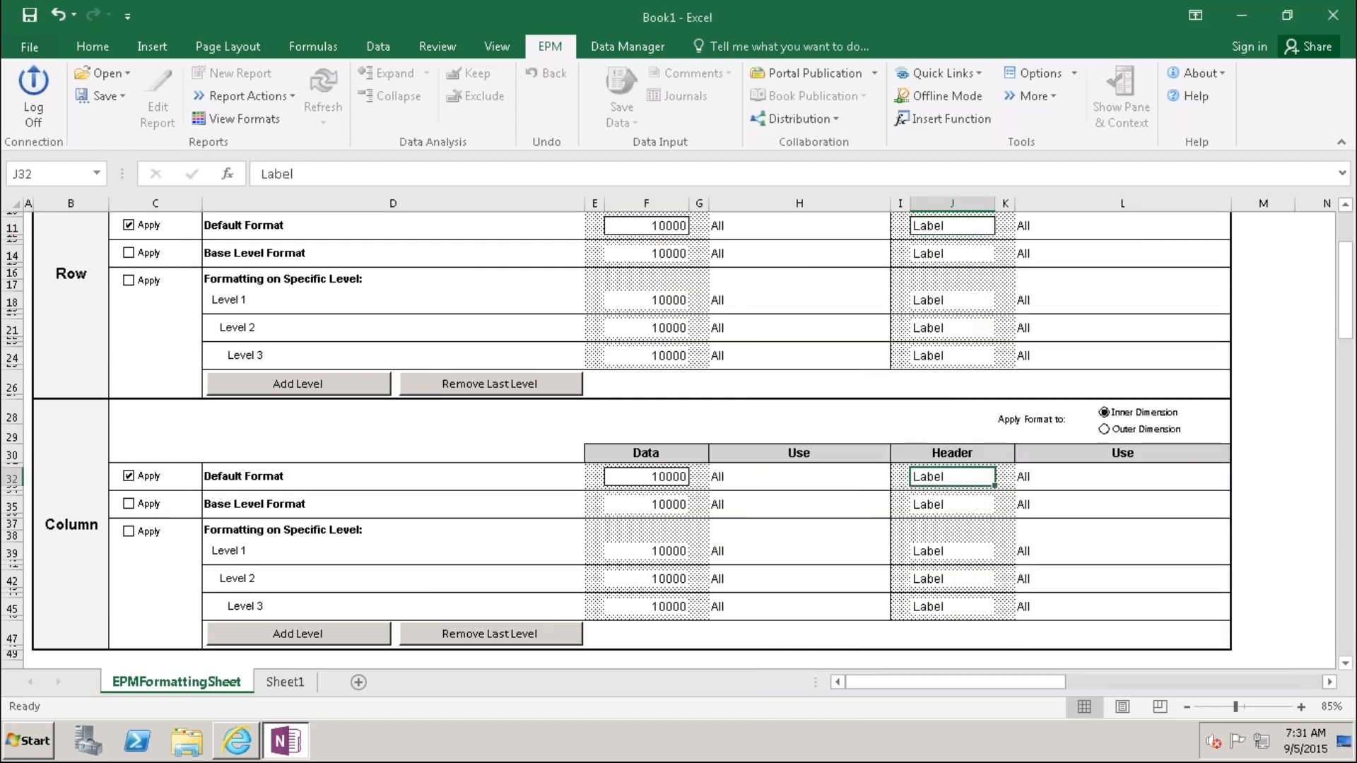
pyautogui.rightClick(946, 477)
pyautogui.click(999, 561)
pyautogui.click(1021, 257)
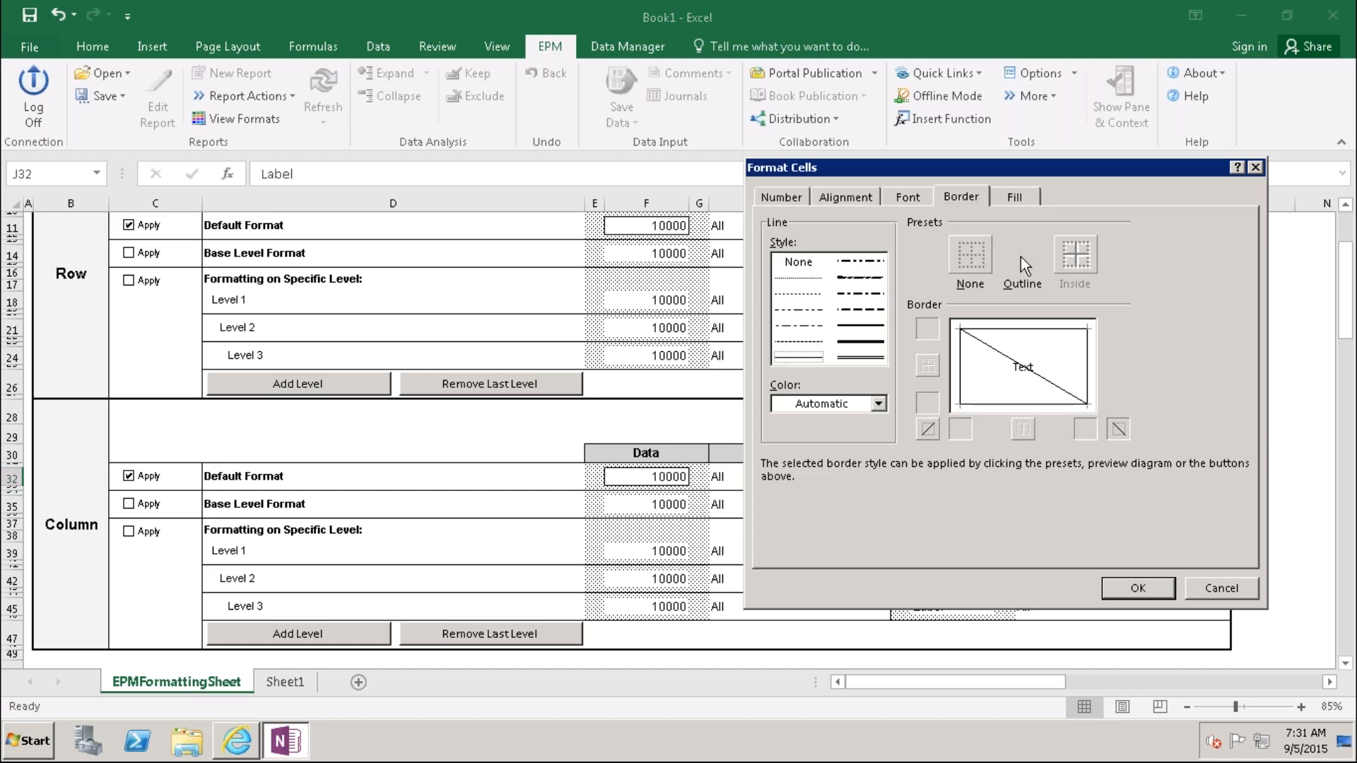
pyautogui.click(1019, 363)
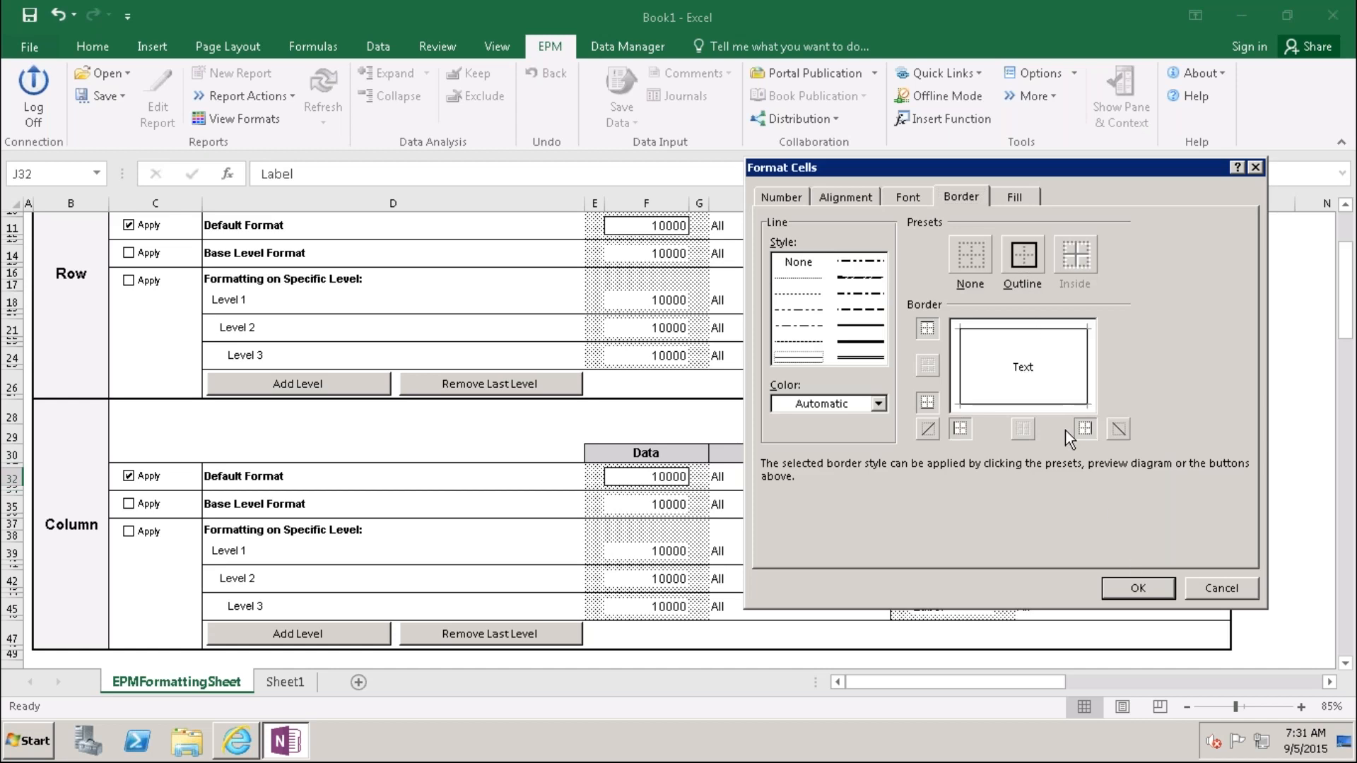
pyautogui.click(814, 356)
pyautogui.click(1133, 592)
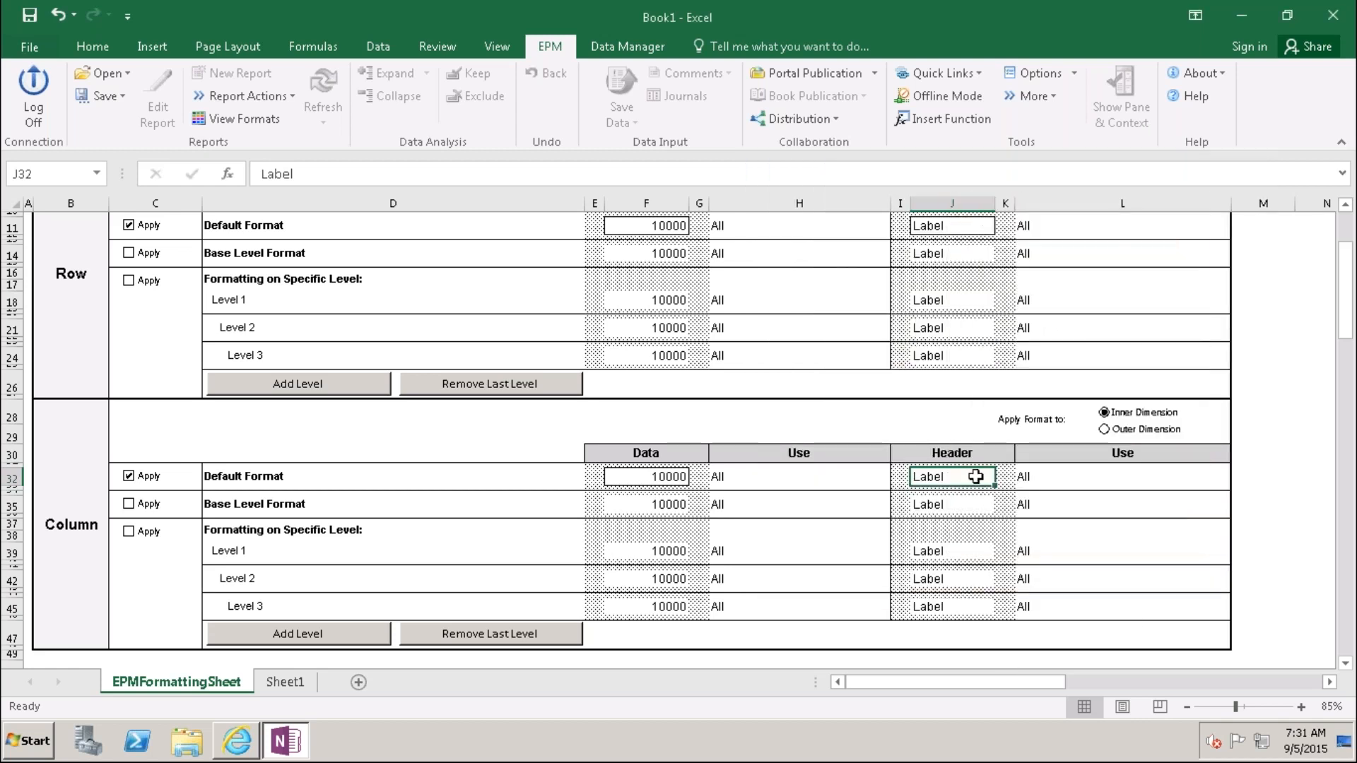
# Step: Bring up the background fill colours for J32 in Format Cells
pyautogui.rightClick(975, 476)
pyautogui.click(1046, 392)
pyautogui.click(1052, 195)
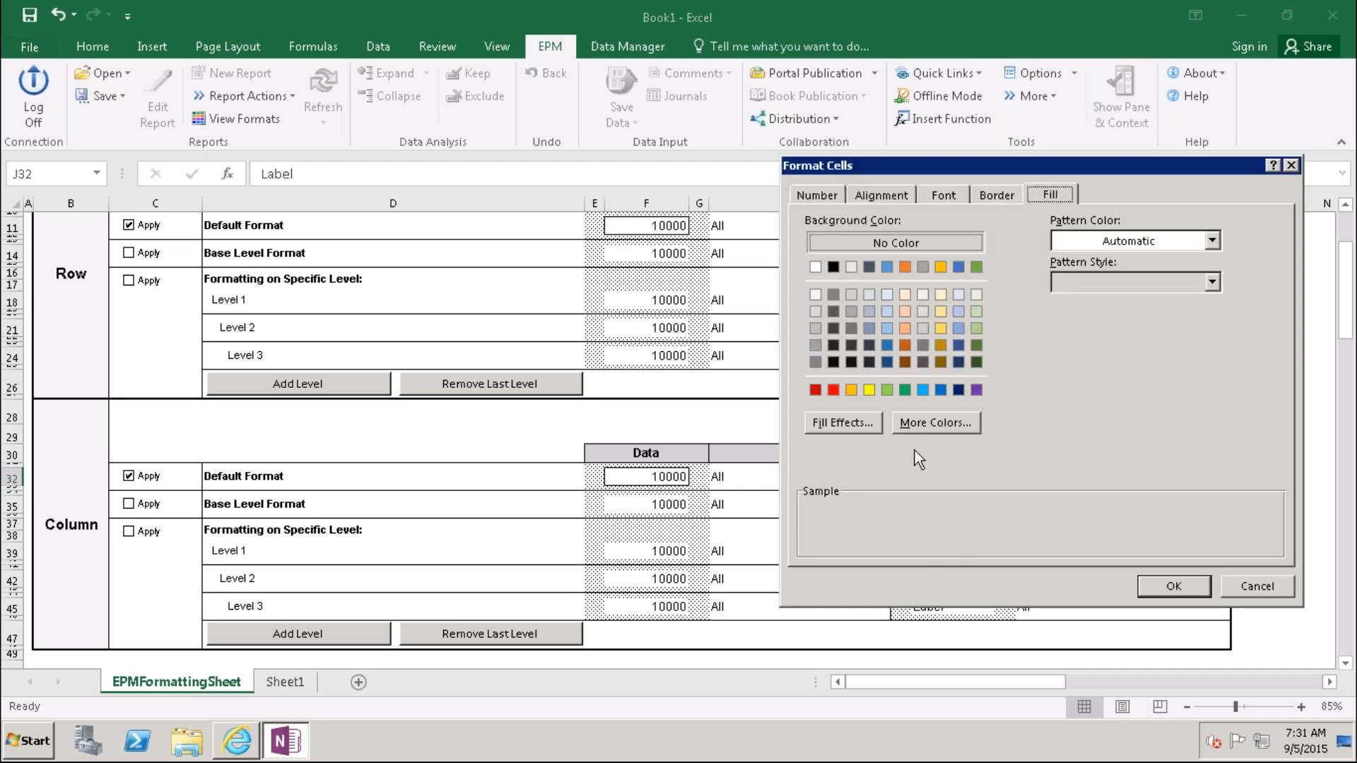
# Step: Fill J32 with the light gold swatch after trying yellow and other gold shades
pyautogui.click(868, 389)
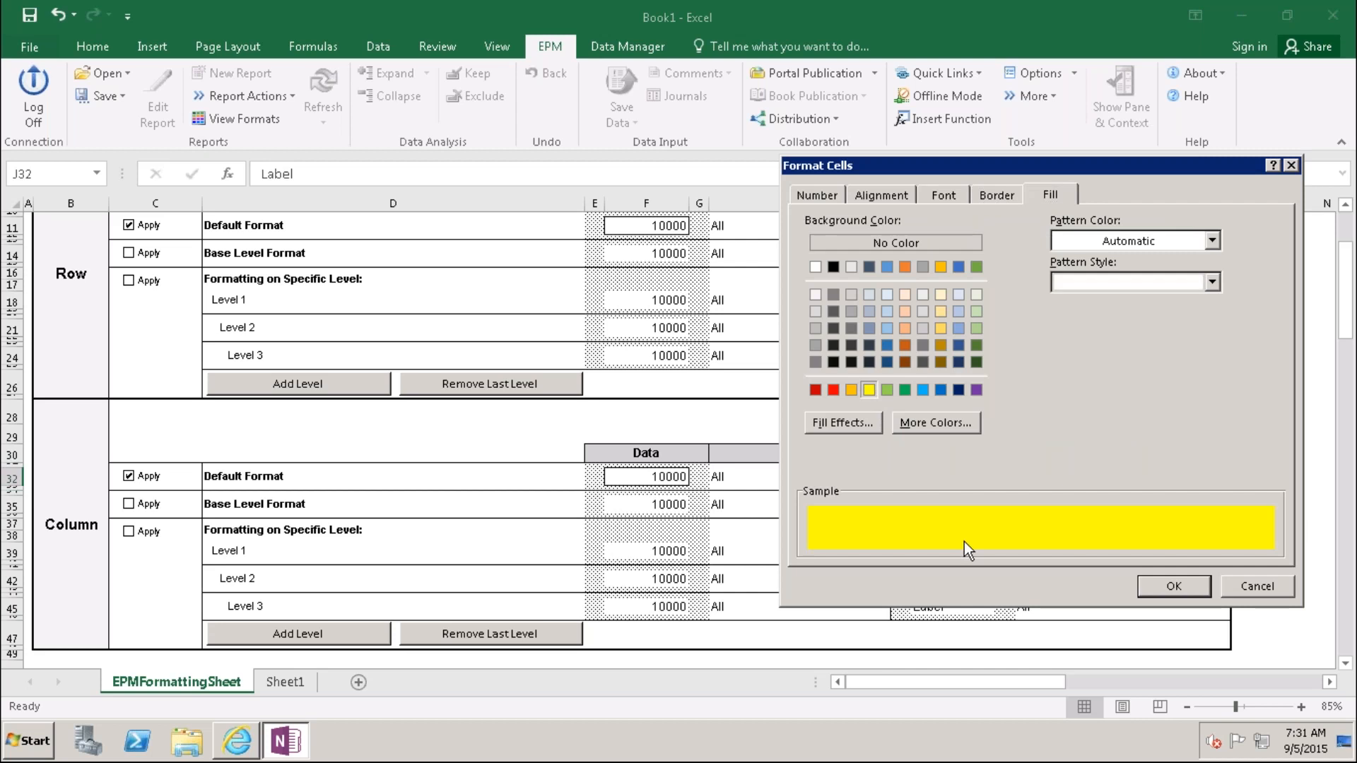
pyautogui.click(940, 312)
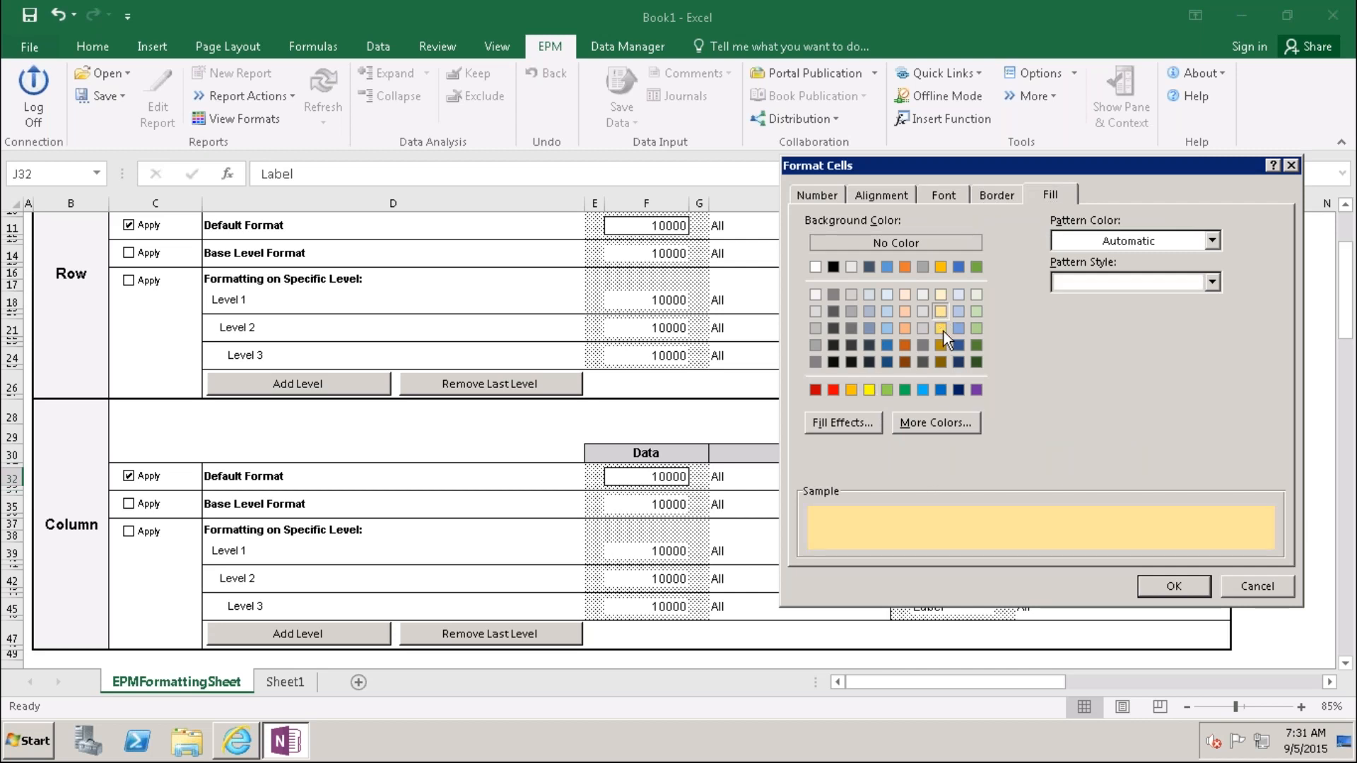
pyautogui.click(944, 332)
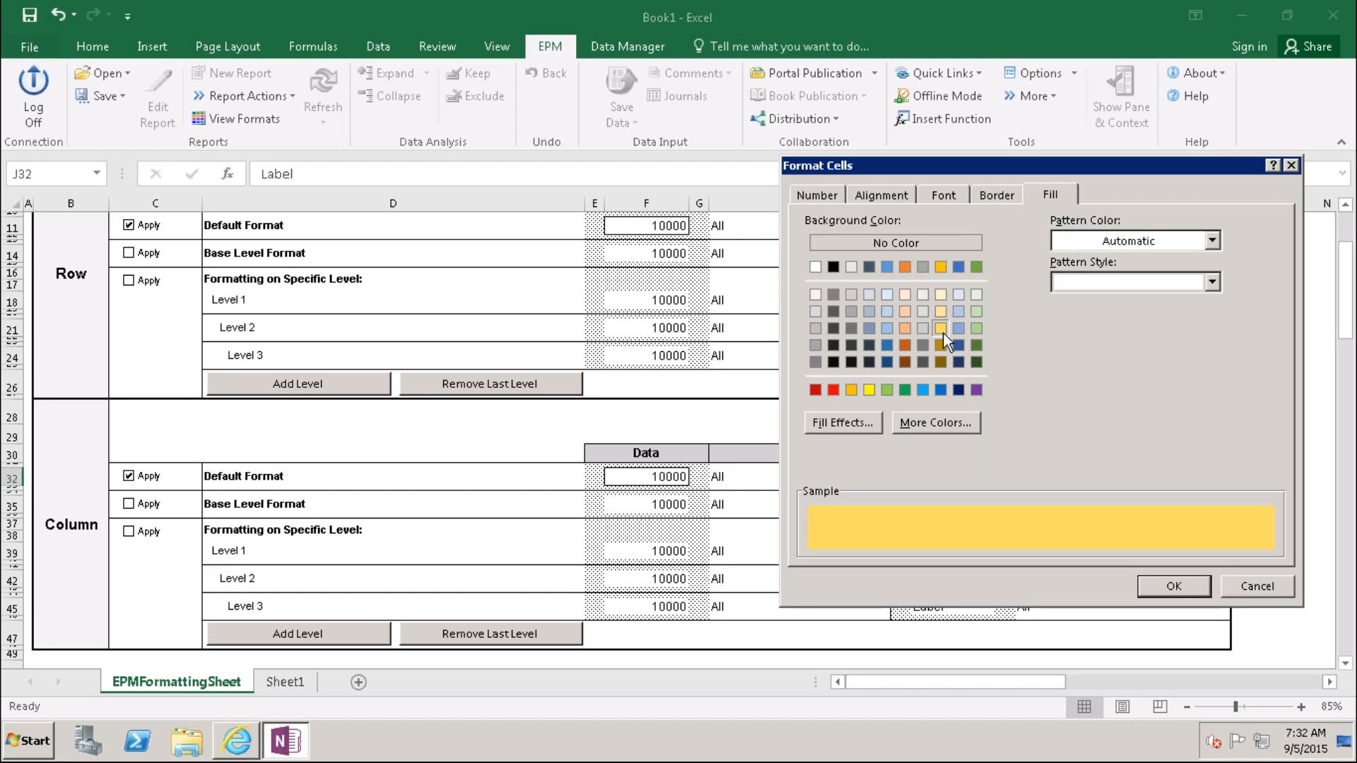
pyautogui.click(942, 294)
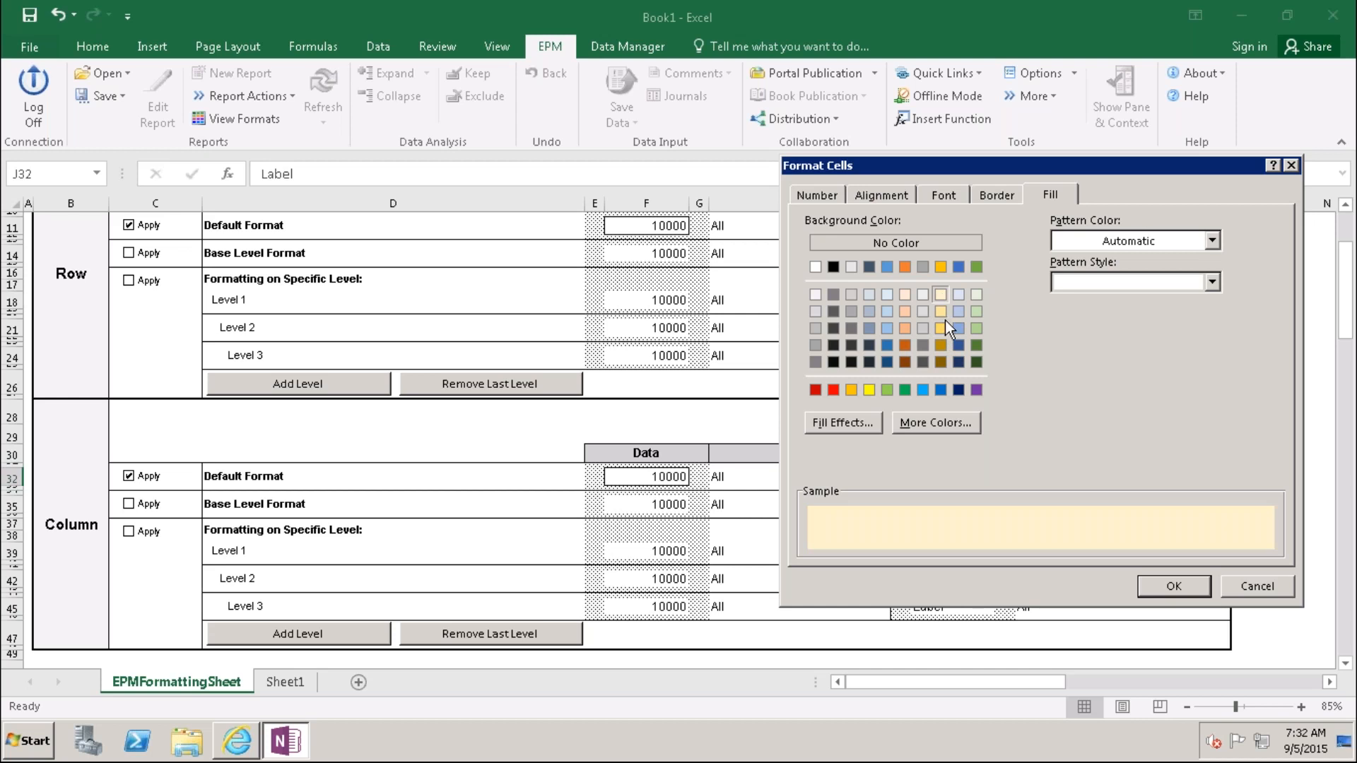
pyautogui.click(943, 312)
pyautogui.click(1172, 584)
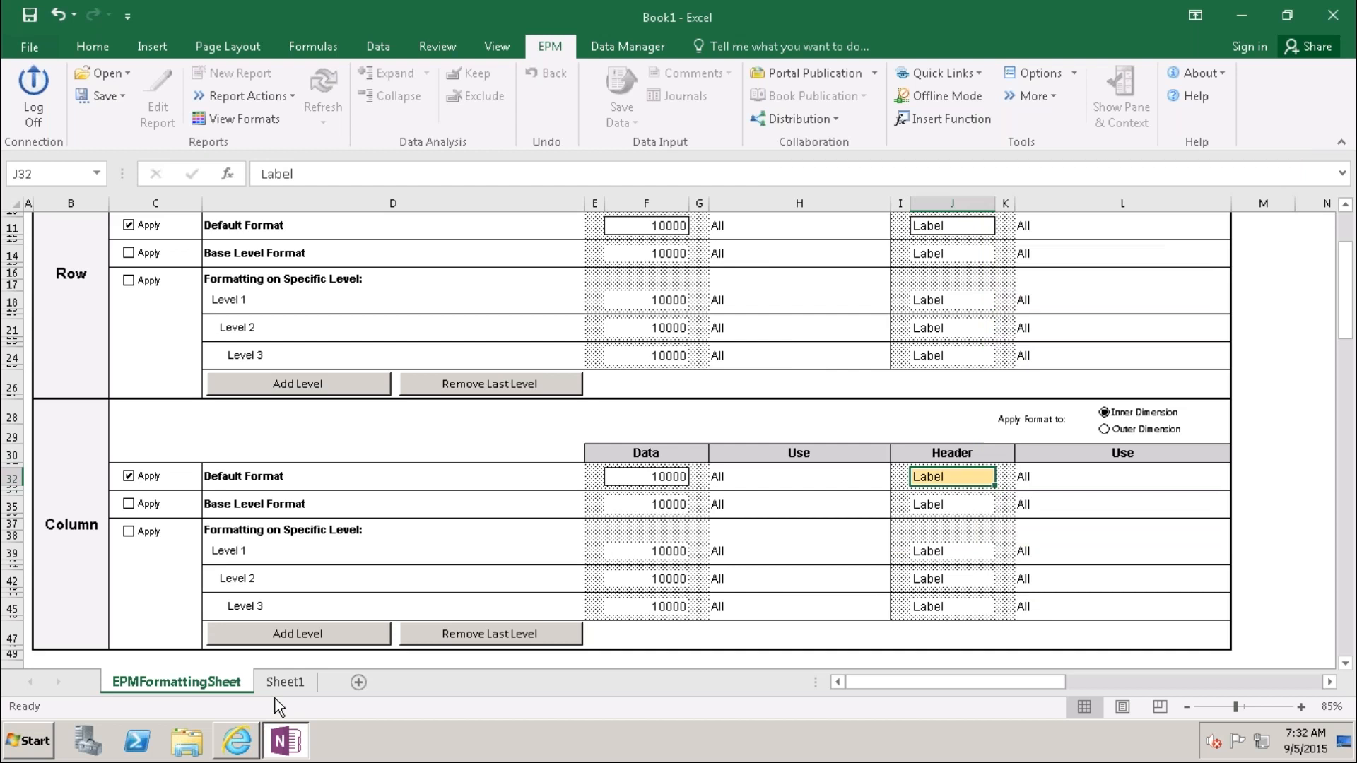
pyautogui.click(295, 683)
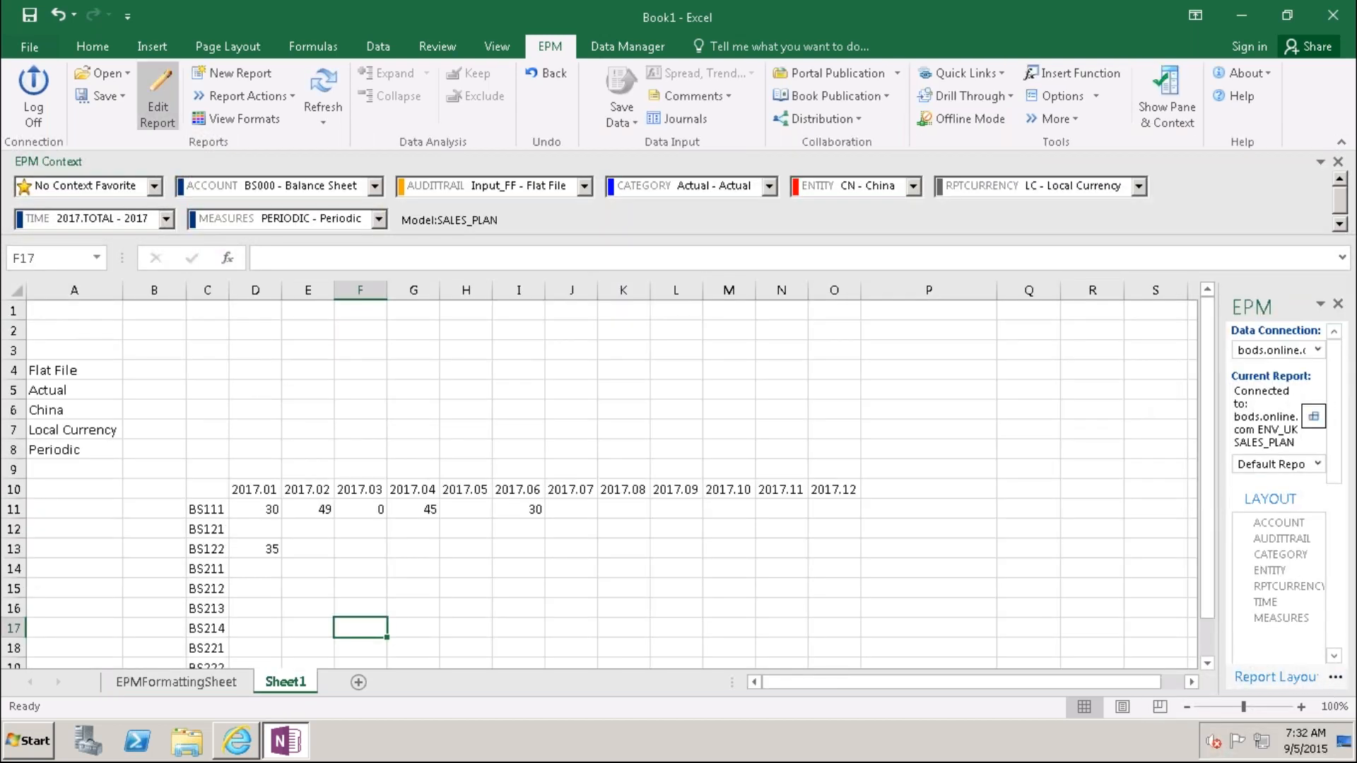
# Step: Uncheck Inherit Sheet Options in the report's Options tab and apply it
pyautogui.click(158, 99)
pyautogui.click(314, 83)
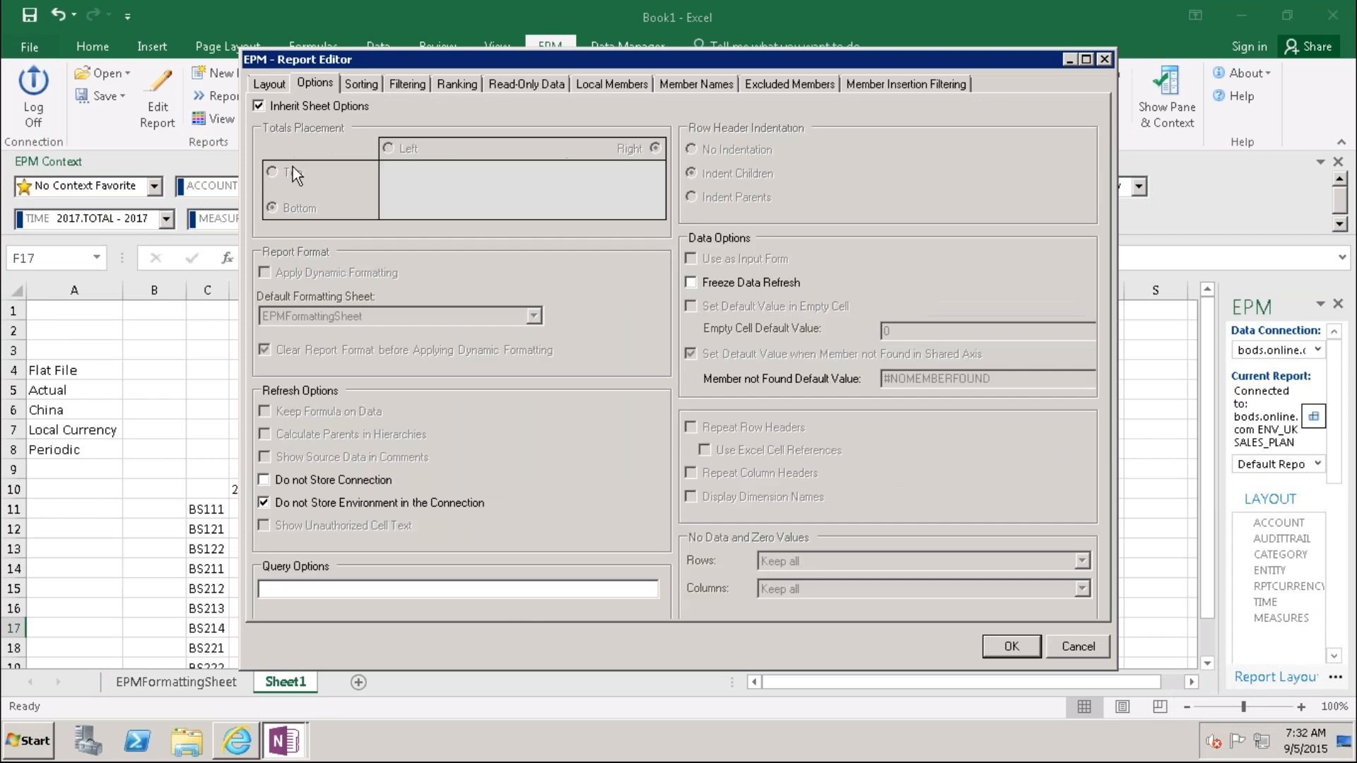
pyautogui.click(259, 108)
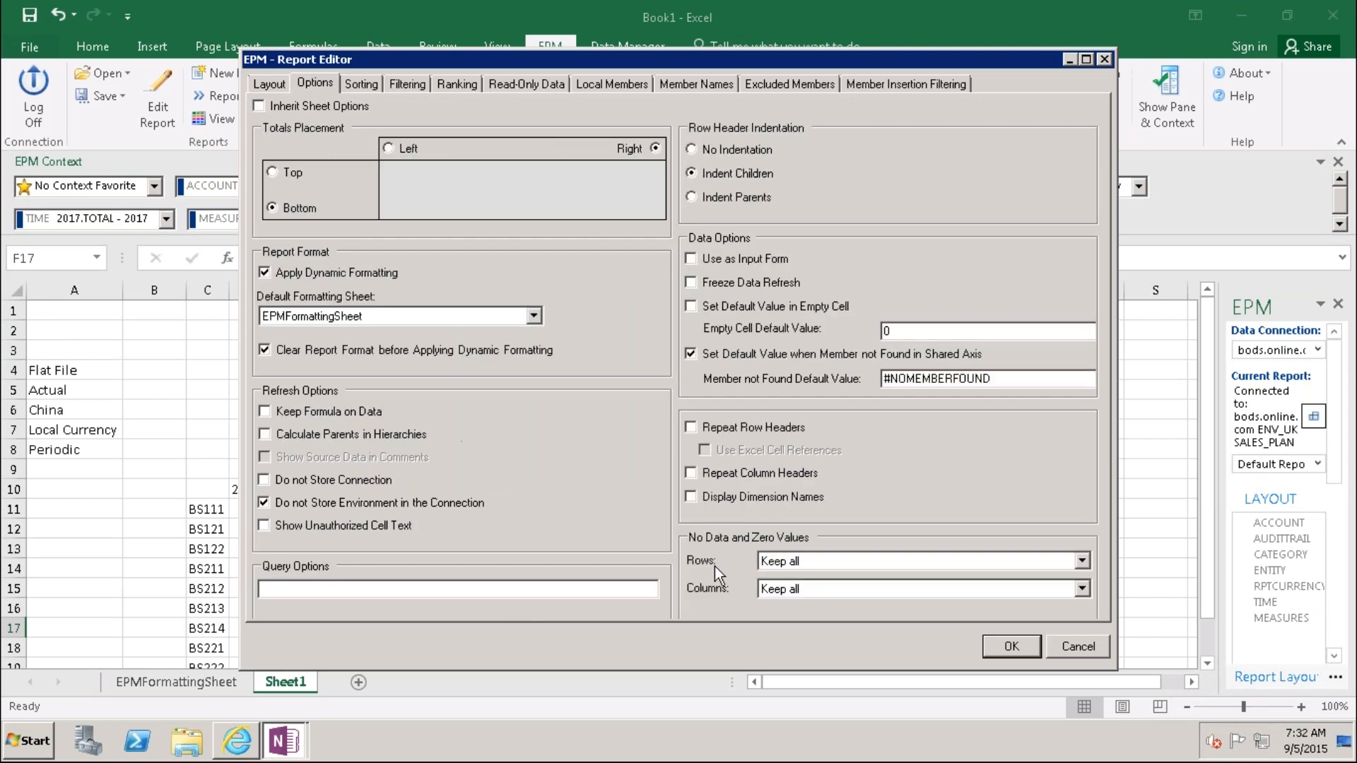
pyautogui.click(1012, 636)
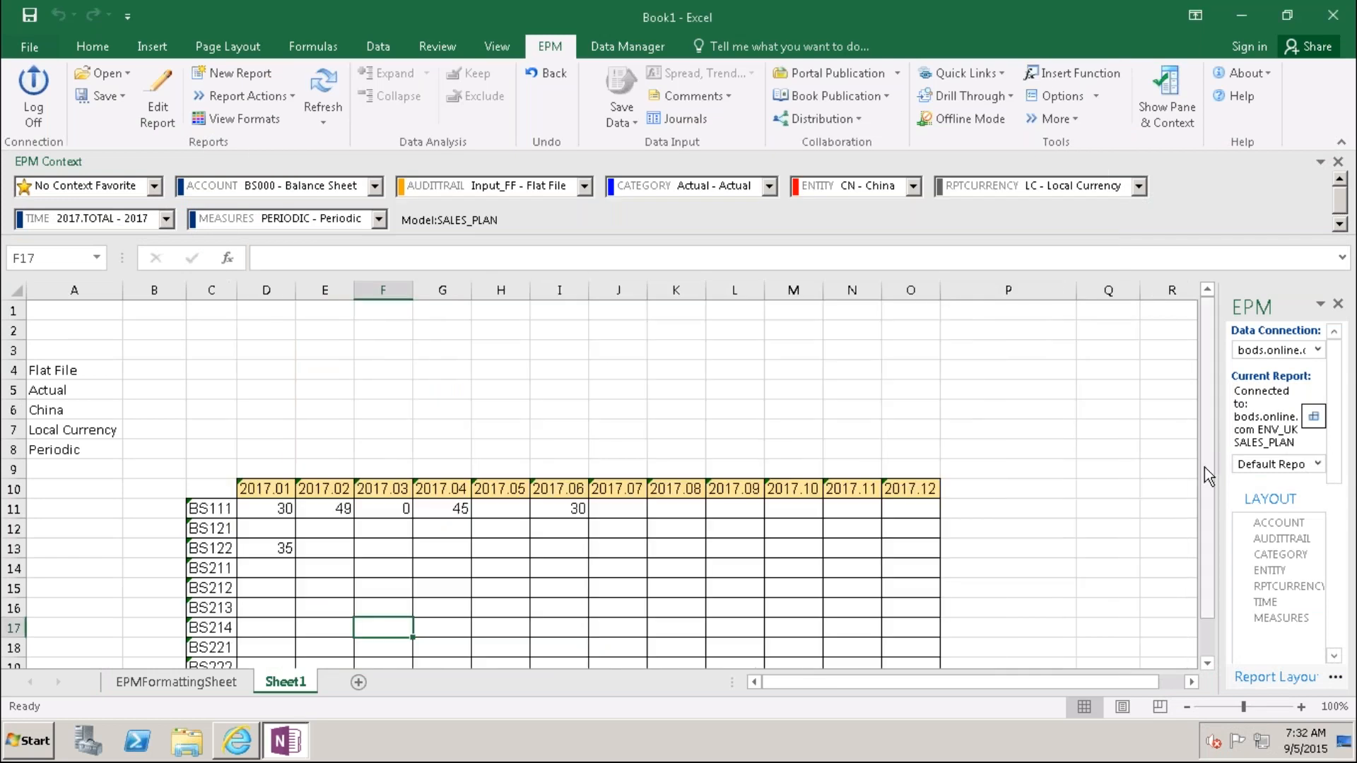
# Step: Enter the heading ACCOUNT in C10 and autofit column C
pyautogui.moveTo(1206, 484); pyautogui.dragTo(1206, 487)
pyautogui.click(211, 453)
pyautogui.write('ACCOUNT')
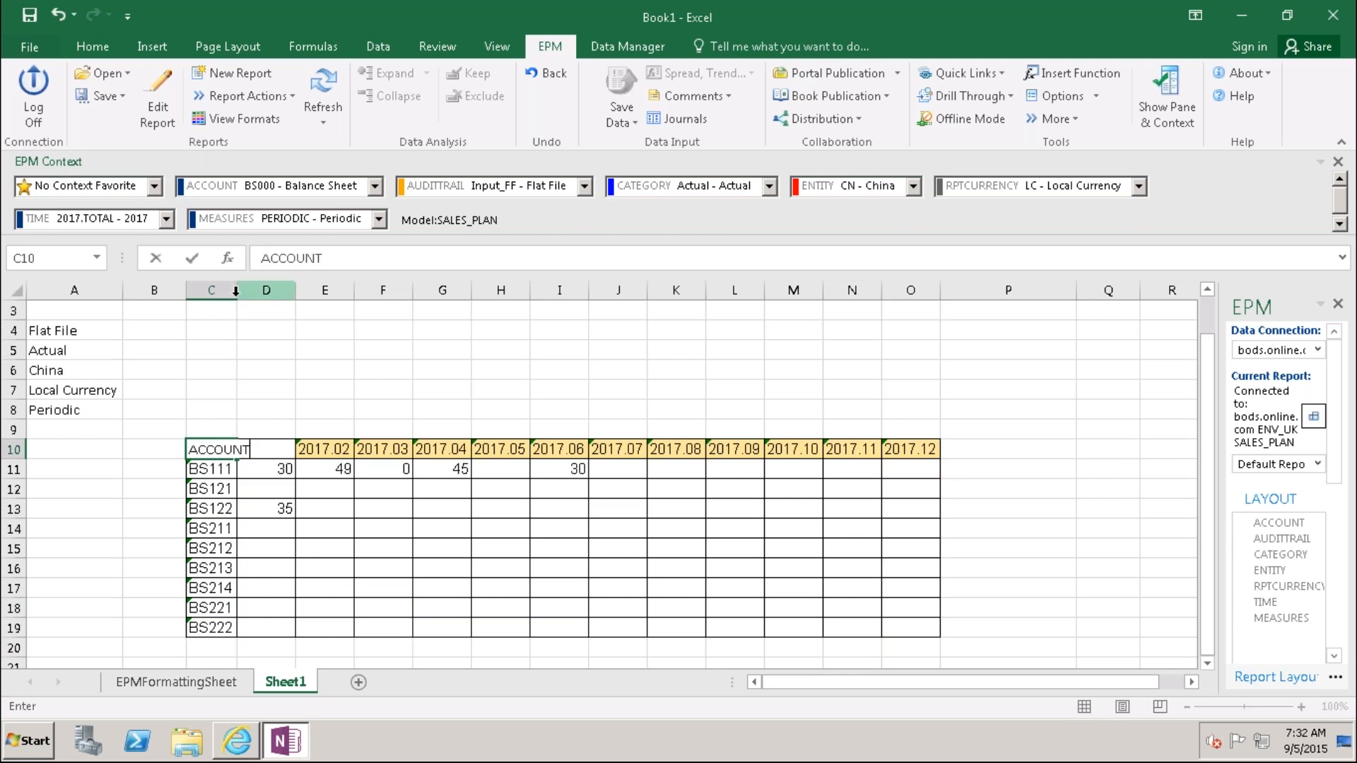
pyautogui.click(211, 290)
pyautogui.doubleClick(237, 290)
pyautogui.click(333, 400)
# Step: Give cell C10 a light blue fill colour
pyautogui.click(221, 446)
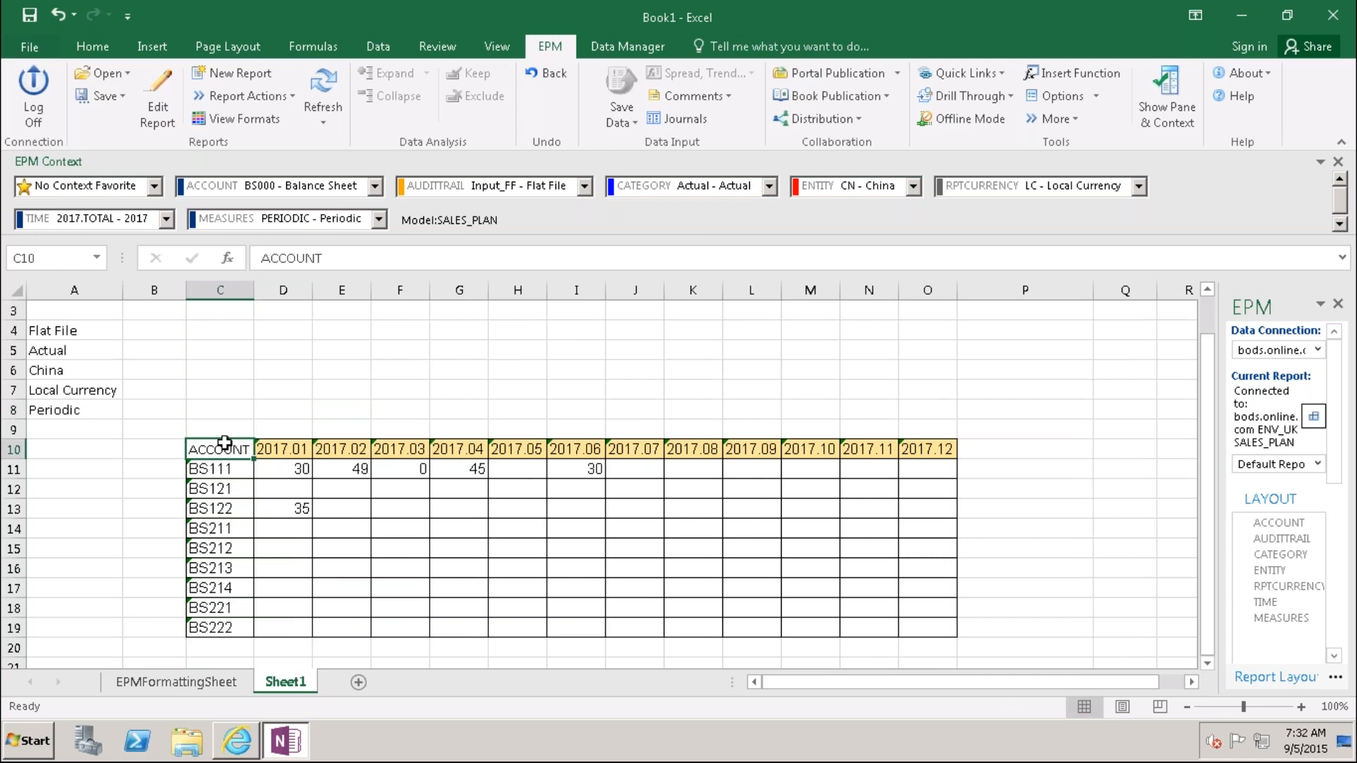
pyautogui.click(100, 49)
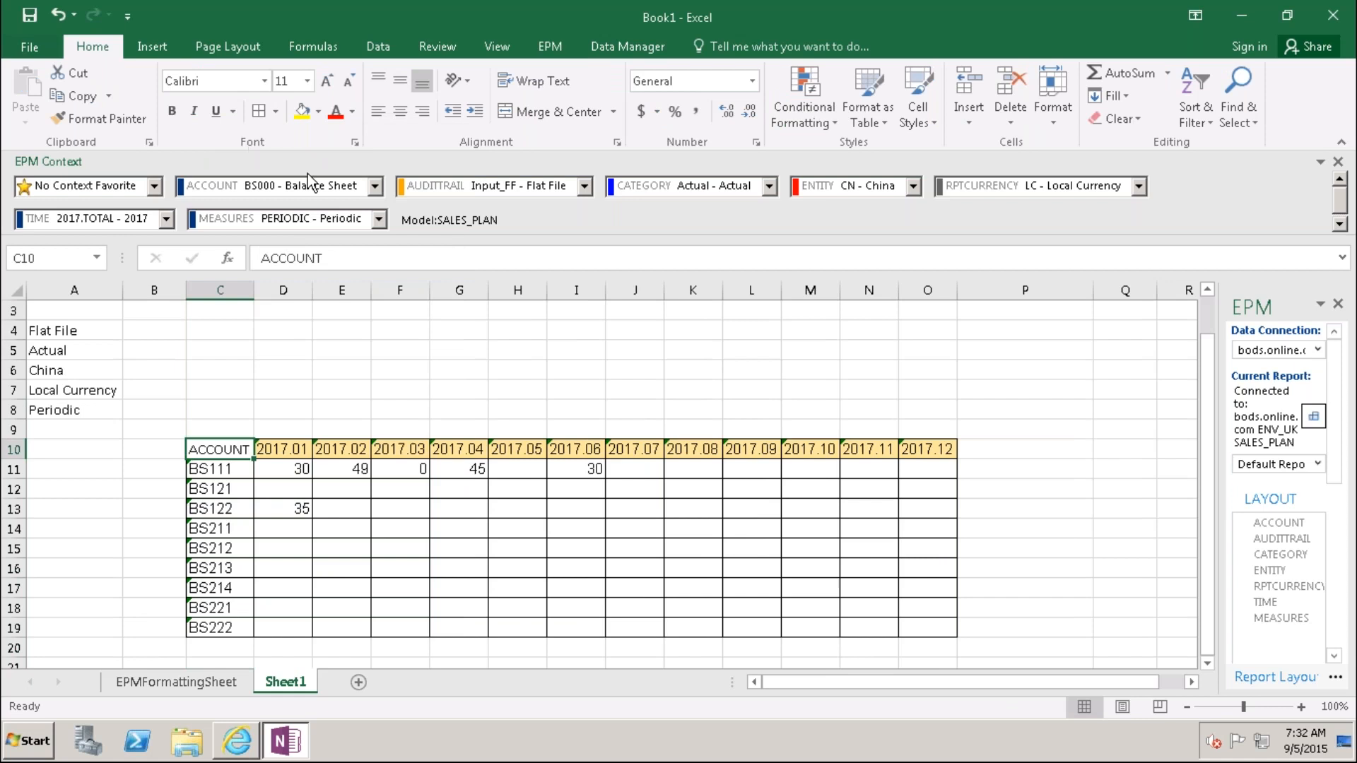
pyautogui.click(318, 111)
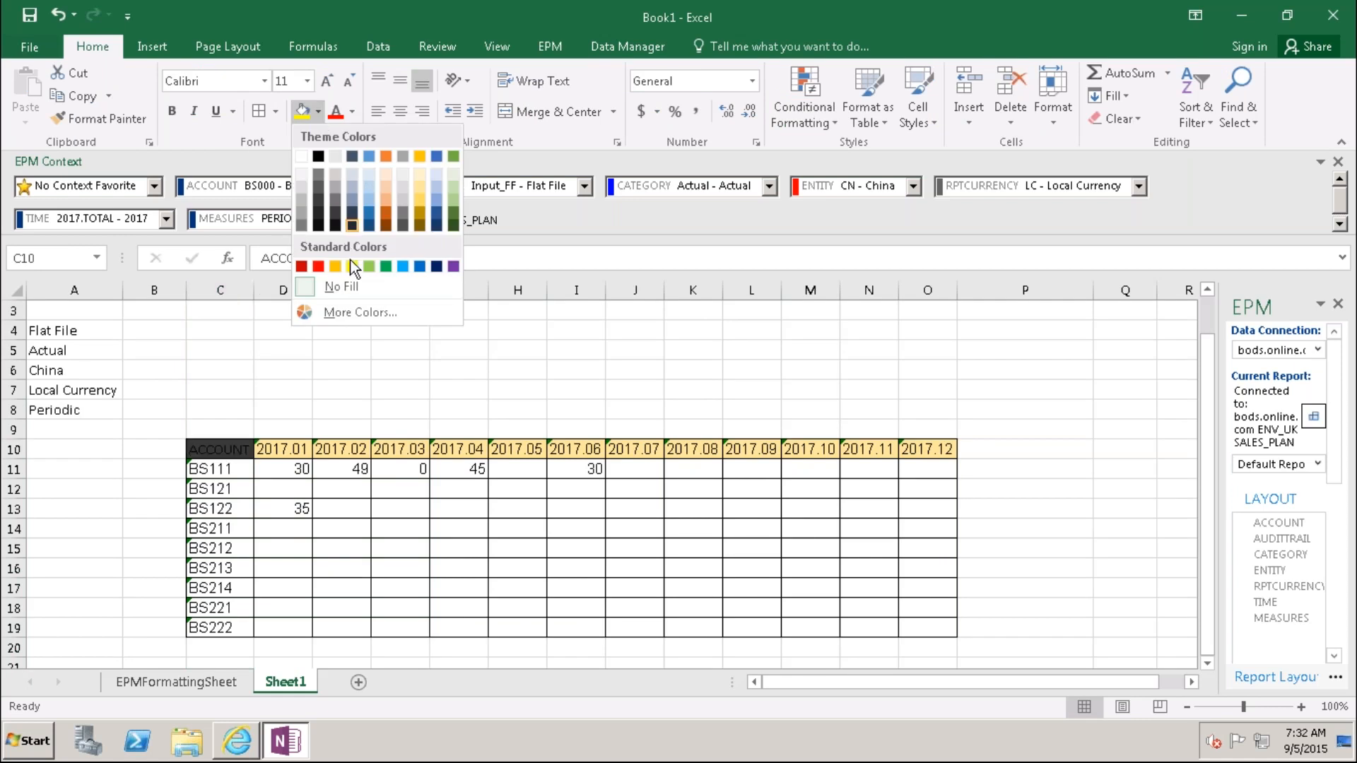
pyautogui.click(436, 188)
pyautogui.click(517, 349)
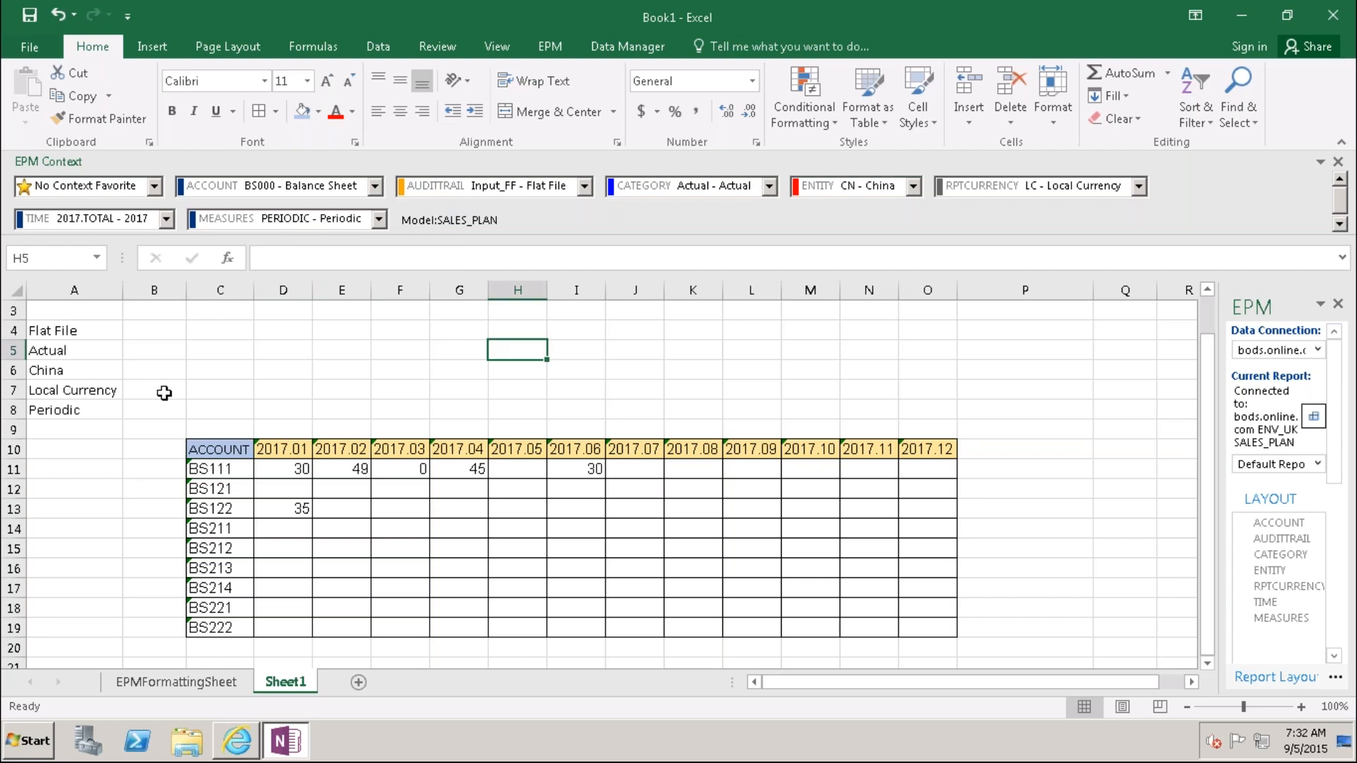
# Step: Select and copy the context label cells A4:A9 in column A
pyautogui.click(515, 44)
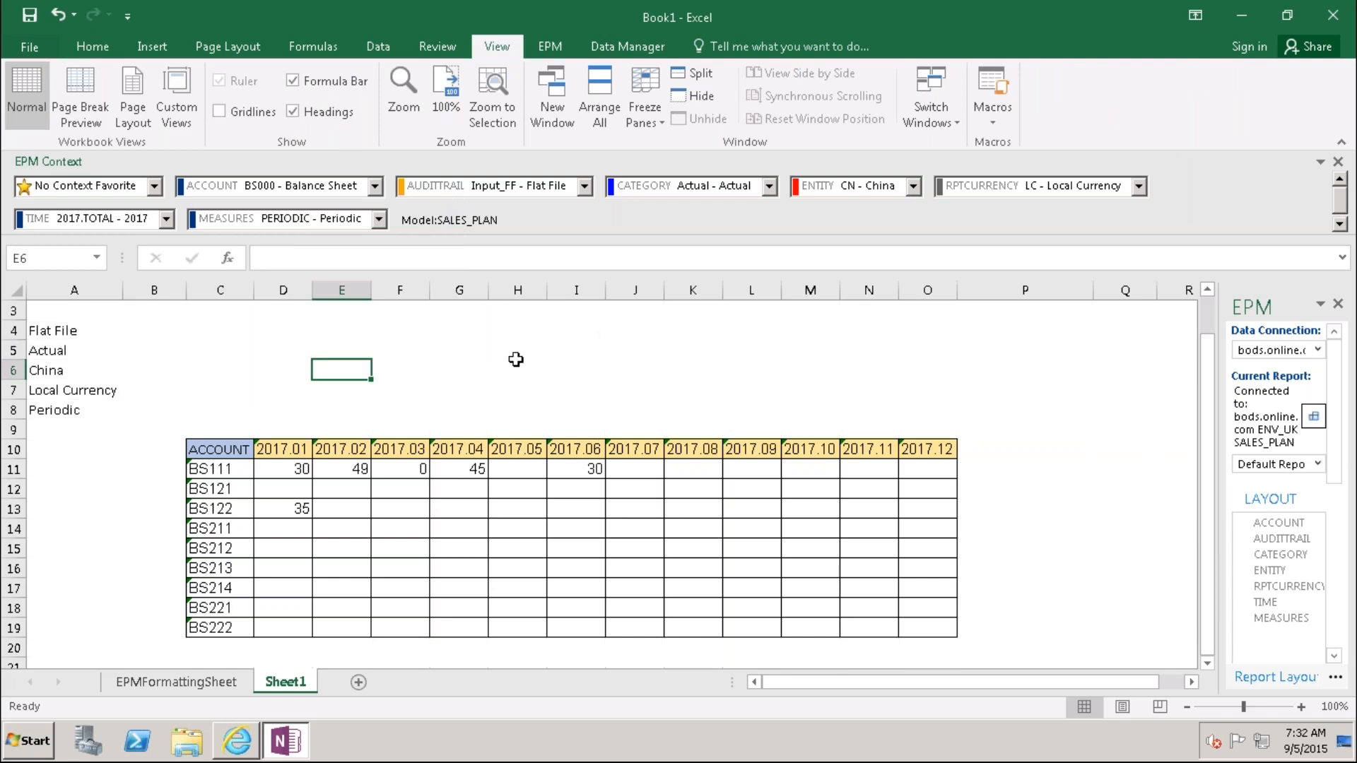
pyautogui.moveTo(1212, 340); pyautogui.dragTo(1212, 332)
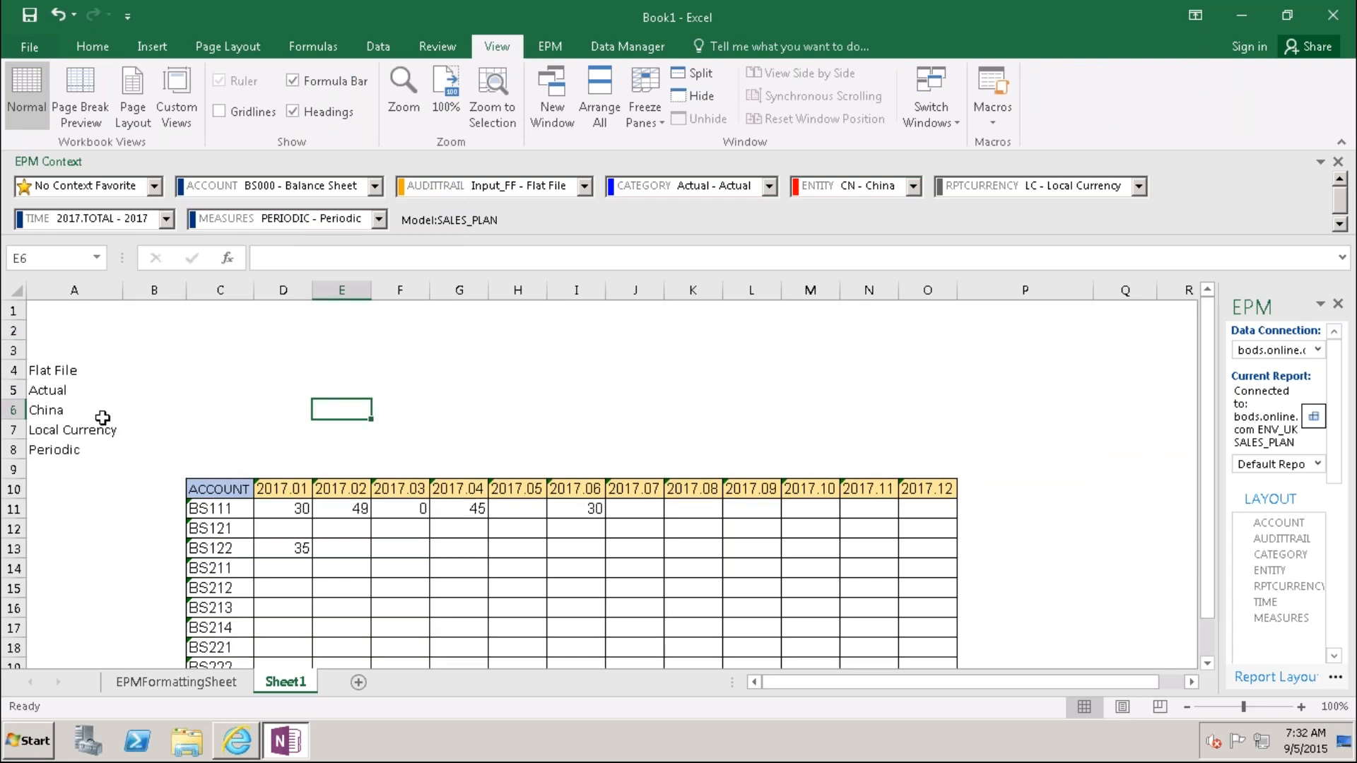
pyautogui.click(64, 372)
pyautogui.hotkey('shift', 'Down')
pyautogui.hotkey('shift', 'Down')
pyautogui.hotkey('shift', 'Down')
pyautogui.hotkey('shift', 'Down')
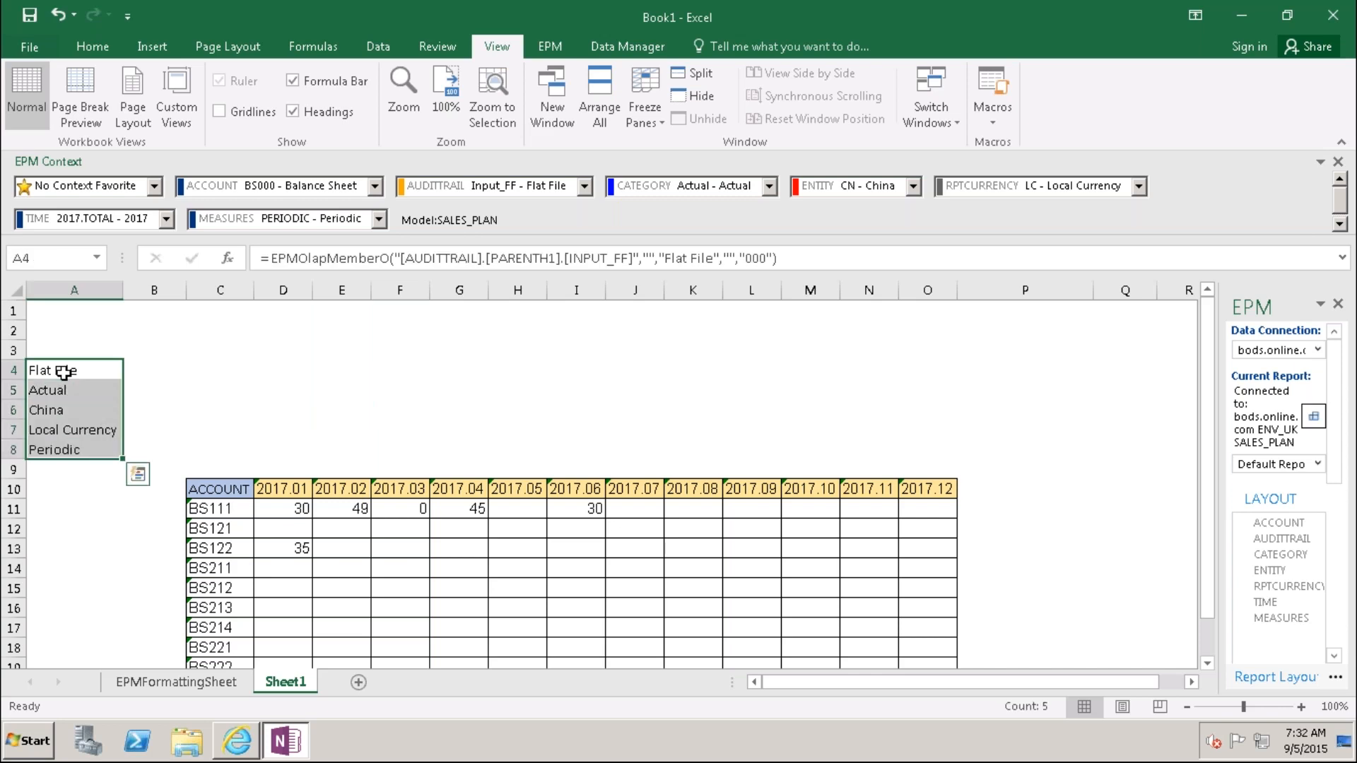
pyautogui.hotkey('ctrl', 'c')
pyautogui.press('Down')
pyautogui.press('Down')
pyautogui.press('Down')
pyautogui.press('Down')
pyautogui.press('Down')
pyautogui.press('Down')
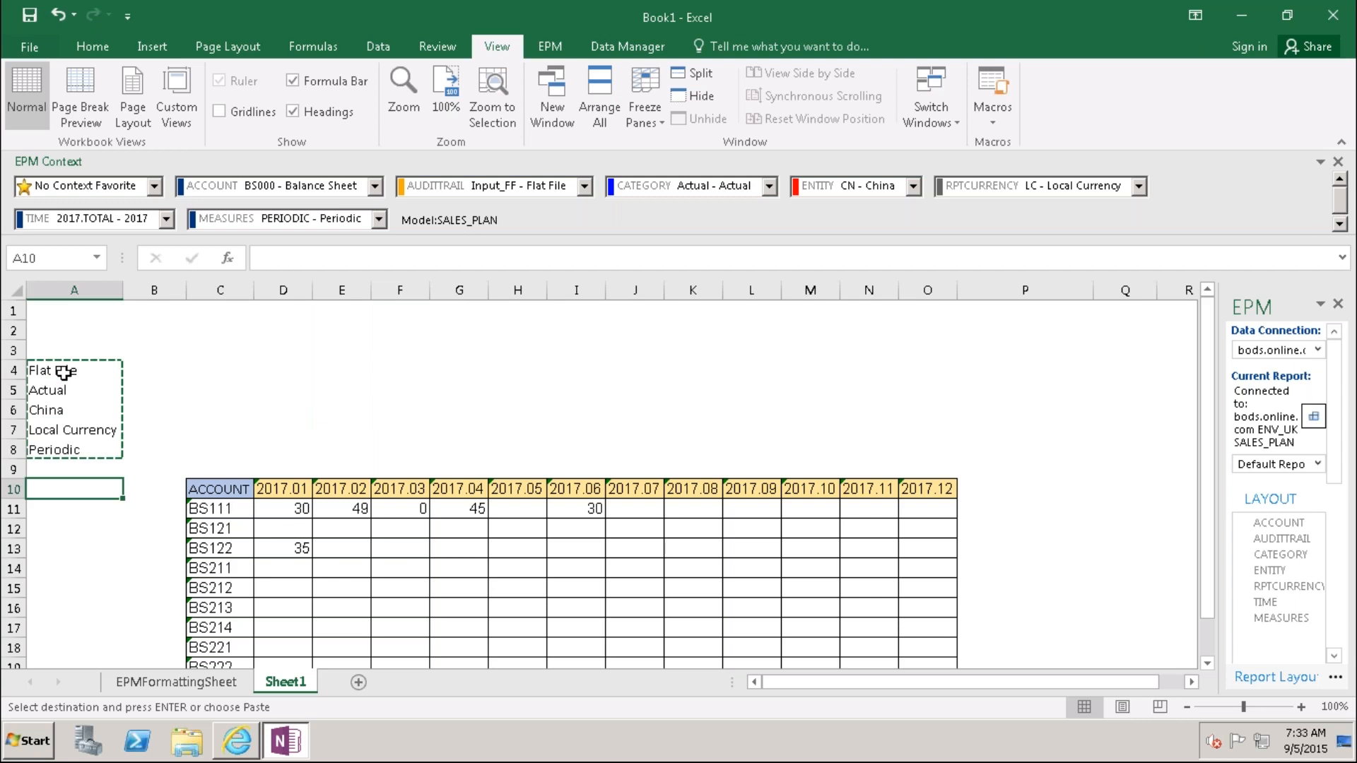
pyautogui.click(353, 368)
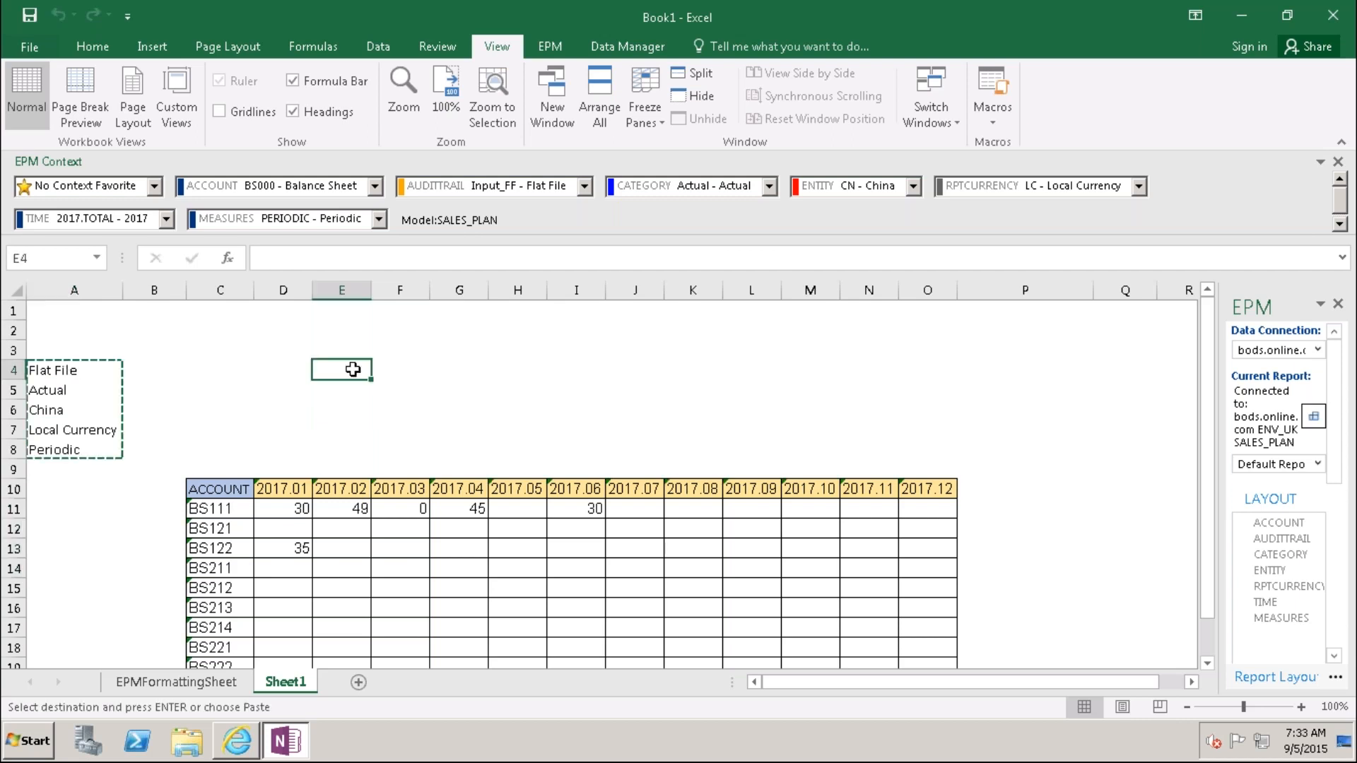
pyautogui.hotkey('ctrl', 'c')
pyautogui.moveTo(50, 376); pyautogui.dragTo(51, 465)
pyautogui.hotkey('ctrl', 'c')
pyautogui.click(54, 528)
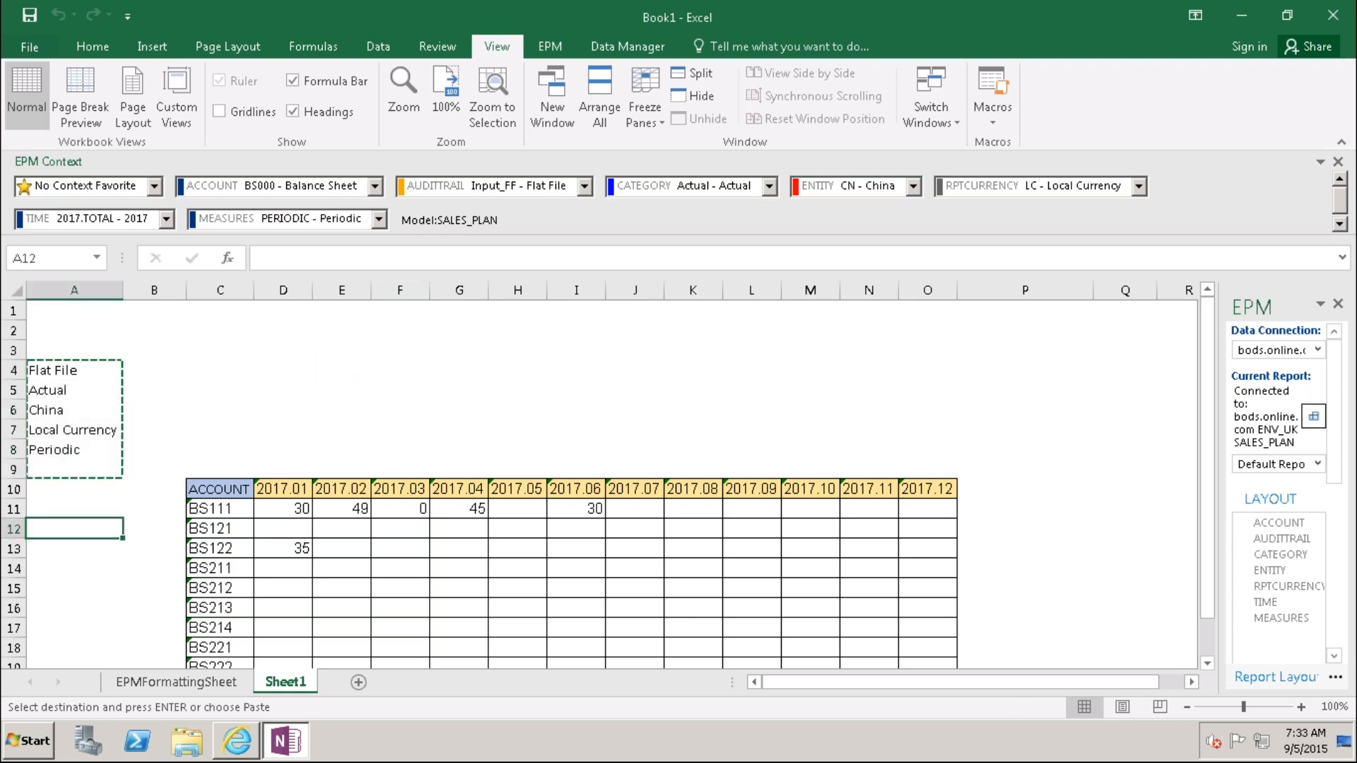
pyautogui.click(230, 428)
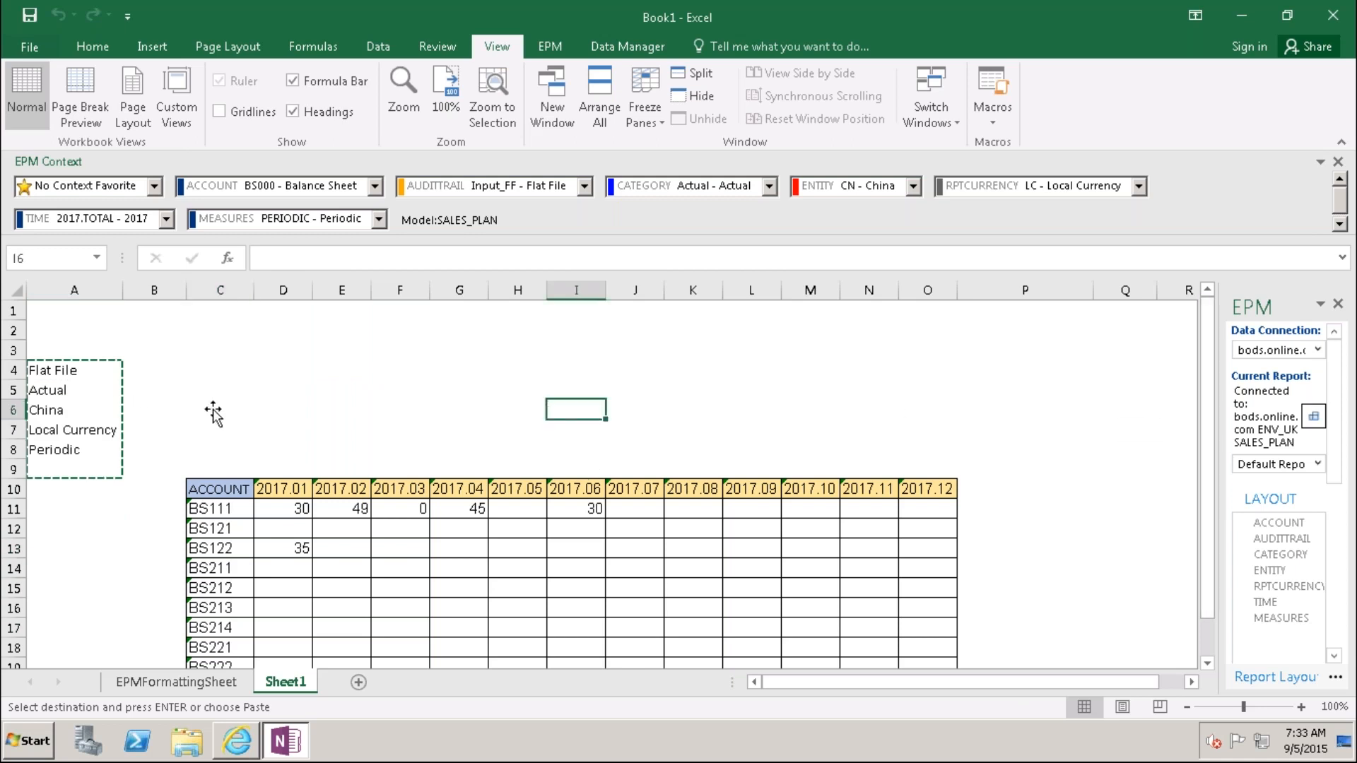
# Step: Refresh the Default Report from the EPM tab and narrow column A
pyautogui.click(65, 371)
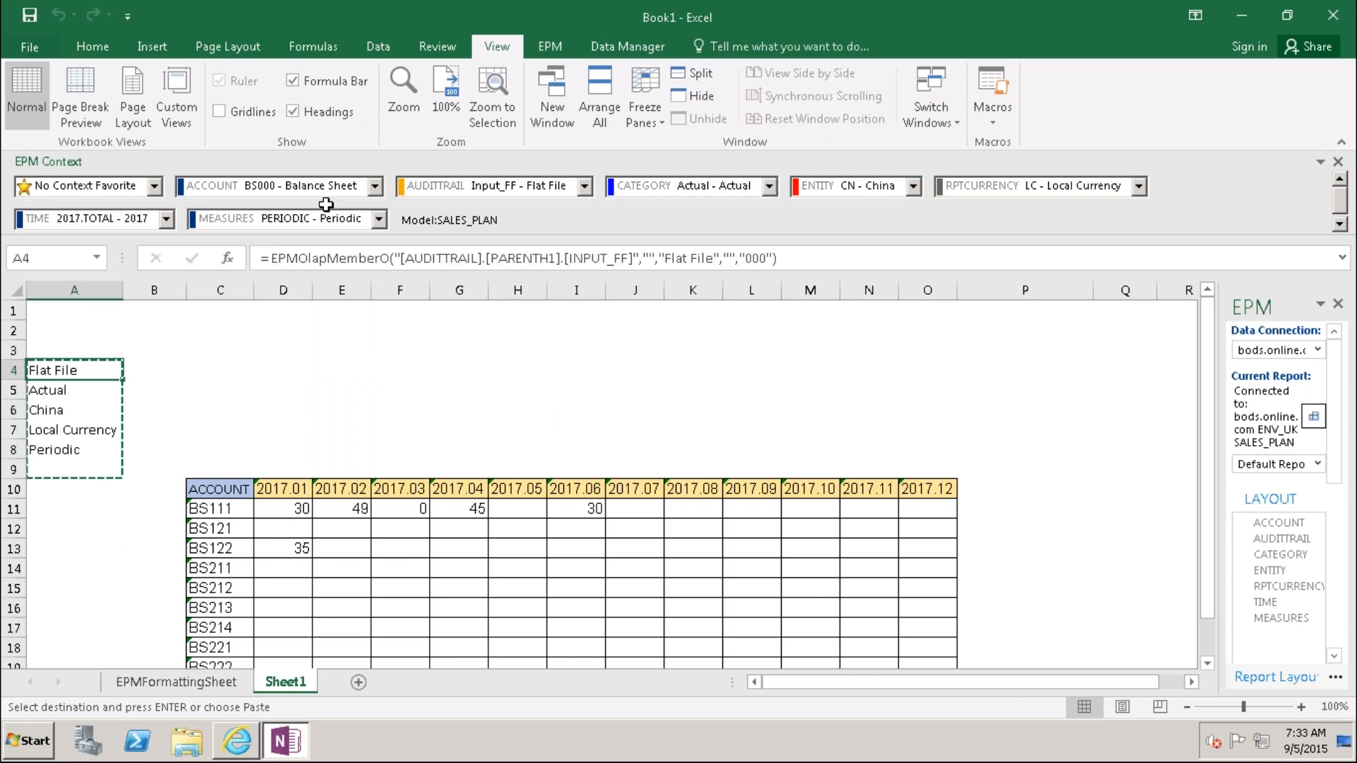
pyautogui.click(558, 48)
pyautogui.click(325, 84)
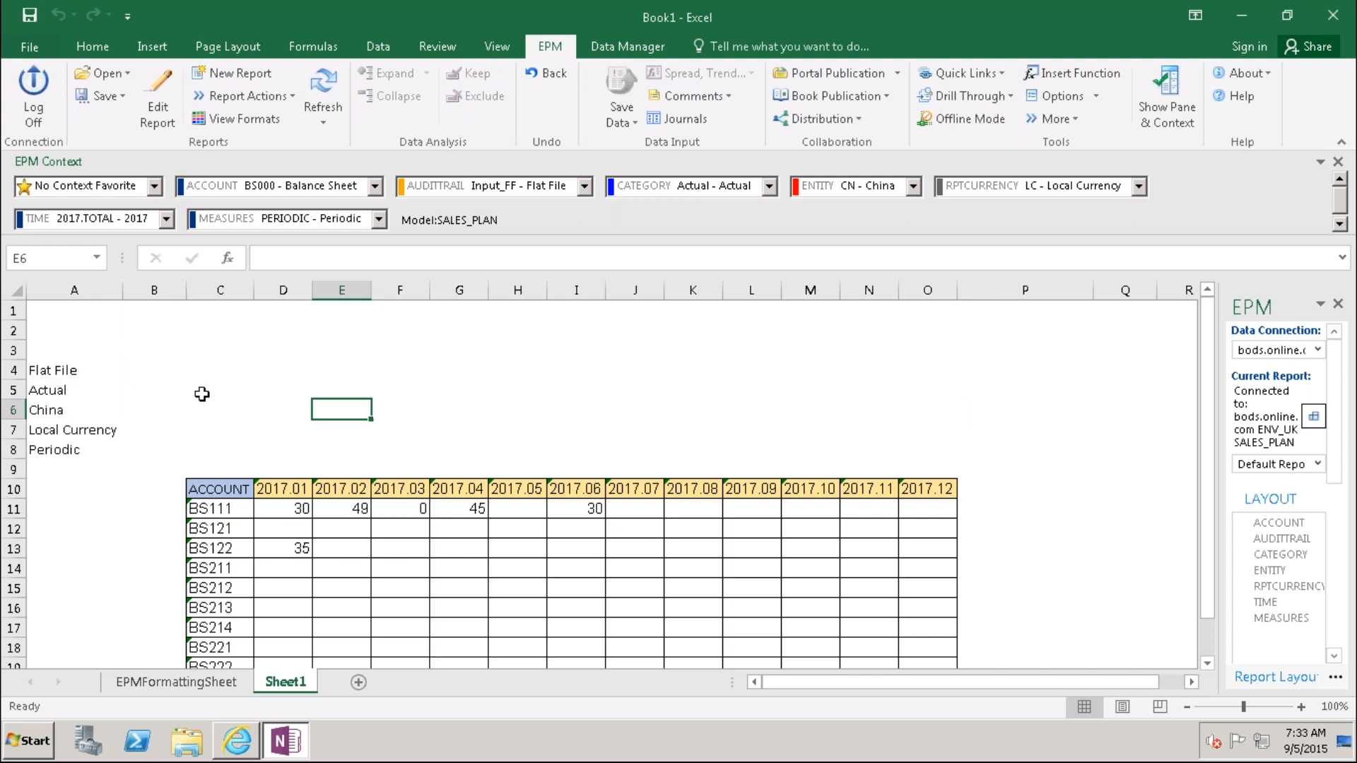
pyautogui.moveTo(123, 290); pyautogui.dragTo(82, 290)
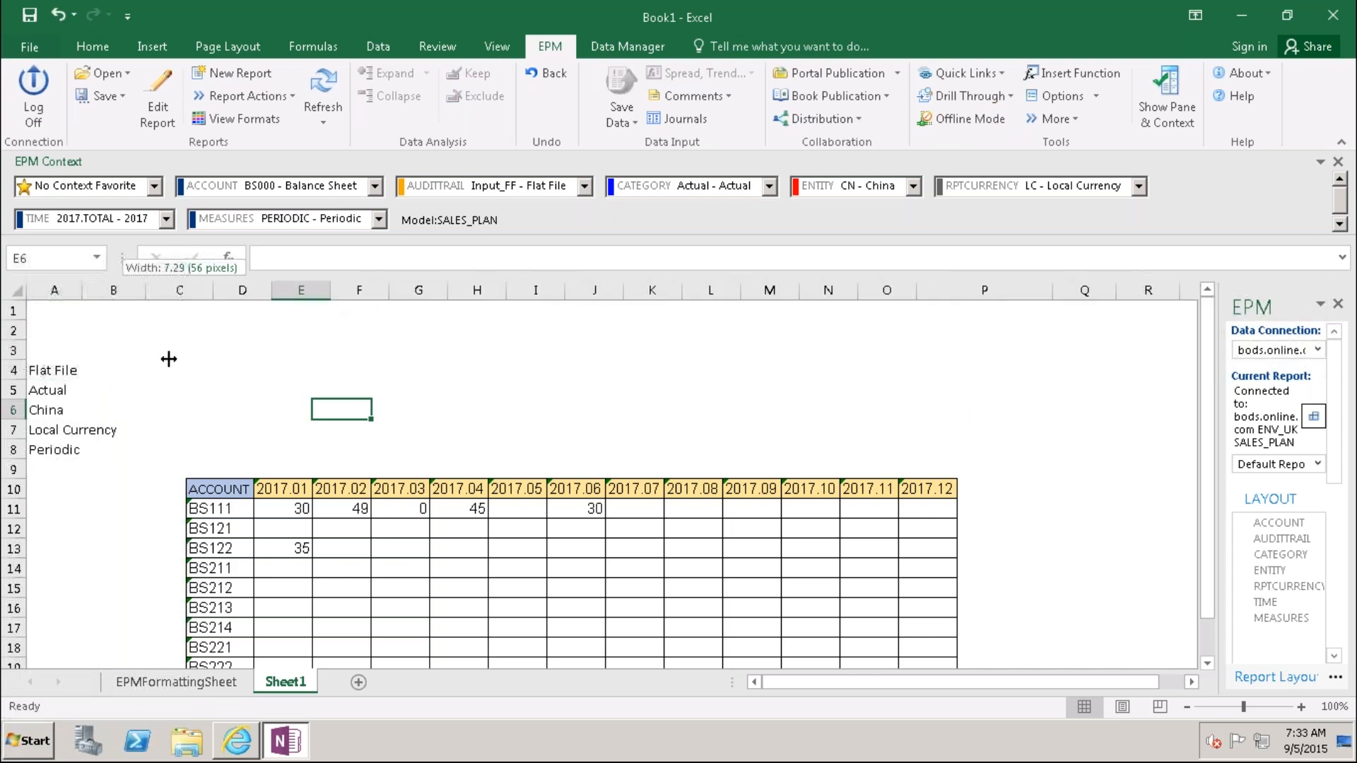
# Step: Enter the heading COMMENTS in P10, next to the 2017.12 column
pyautogui.click(954, 493)
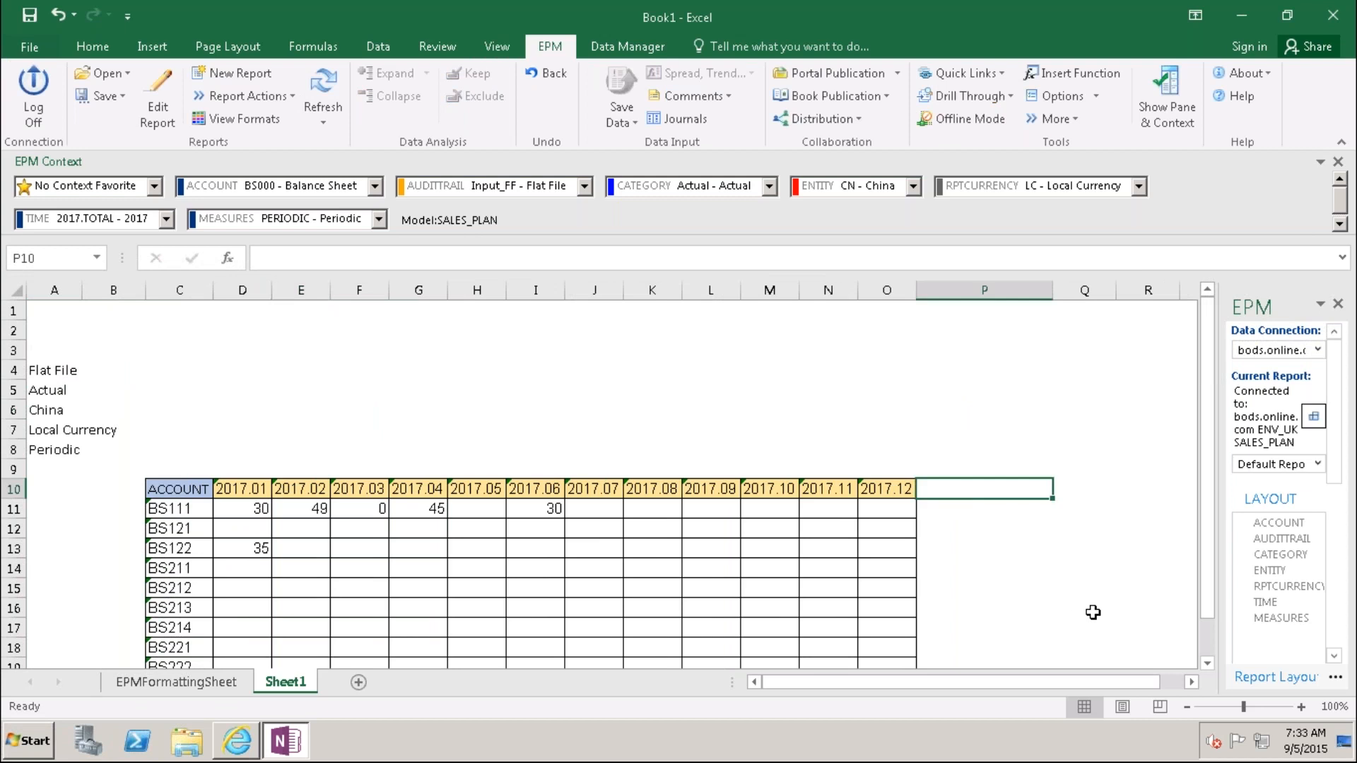
pyautogui.write('C')
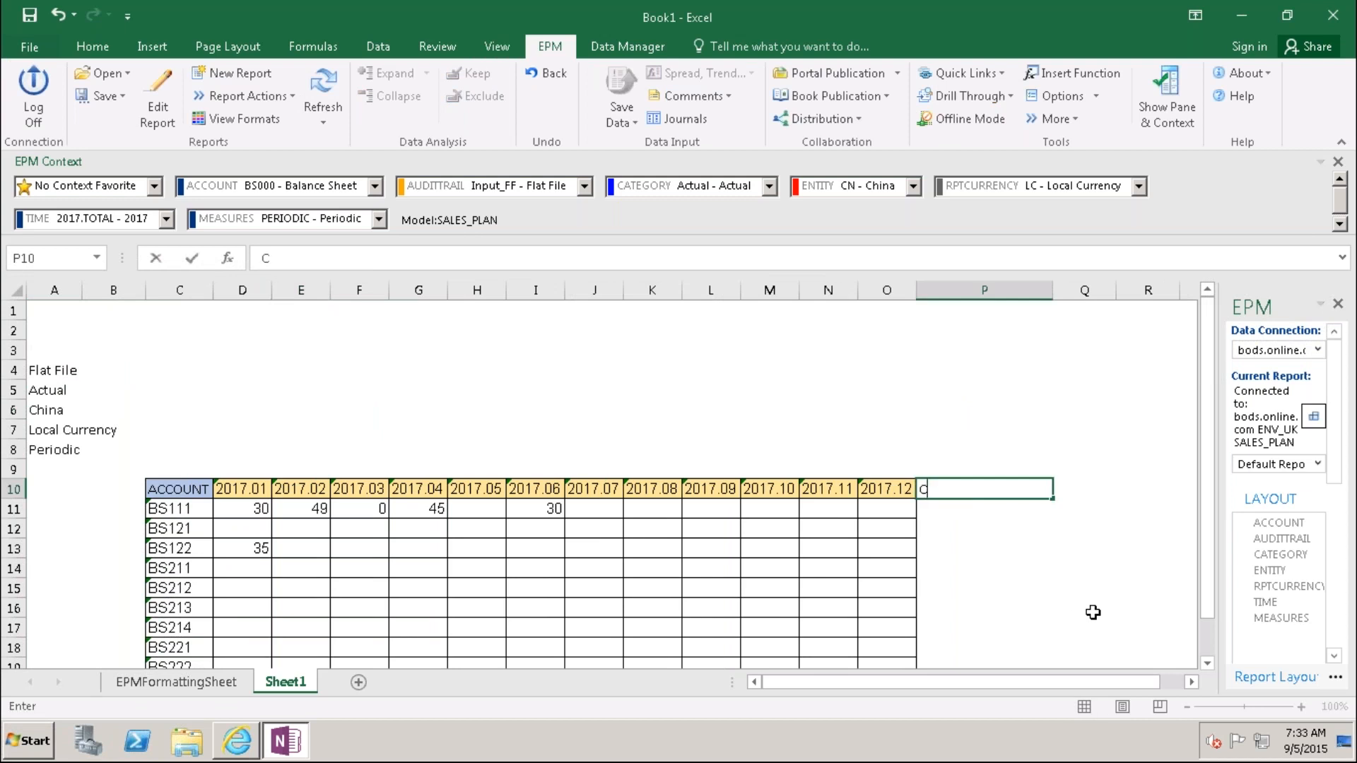
pyautogui.write('Ommen')
pyautogui.press('BackSpace')
pyautogui.press('BackSpace')
pyautogui.press('BackSpace')
pyautogui.press('BackSpace')
pyautogui.write('MMENTS')
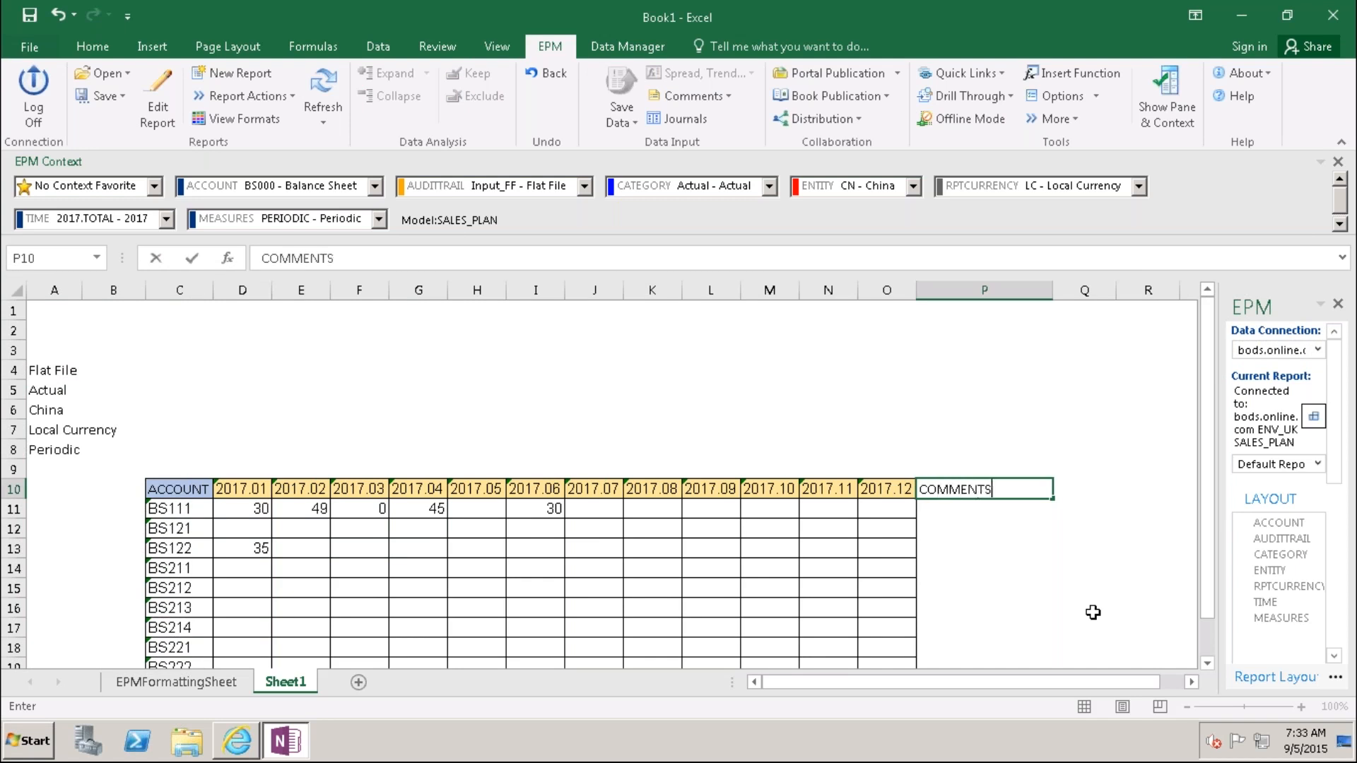
pyautogui.click(1092, 612)
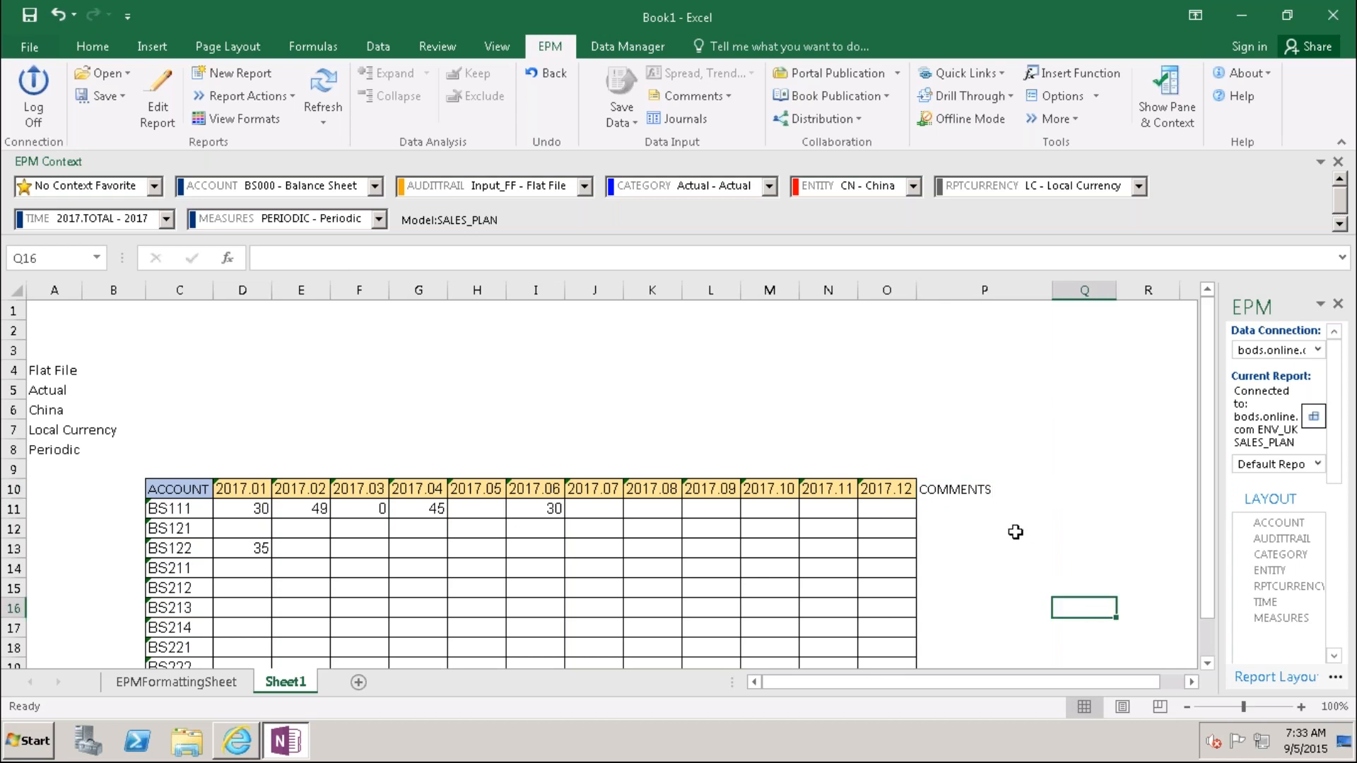
pyautogui.moveTo(1205, 565); pyautogui.dragTo(1206, 604)
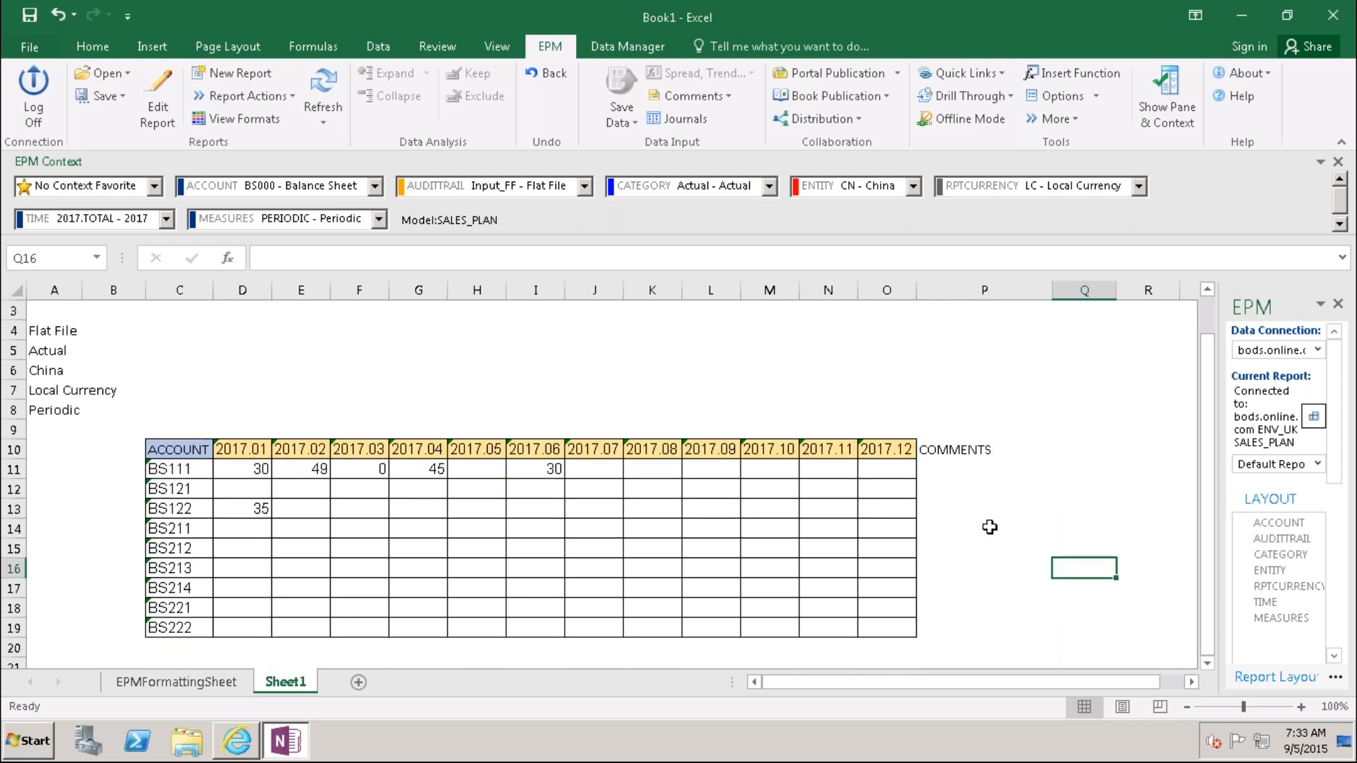
pyautogui.click(962, 450)
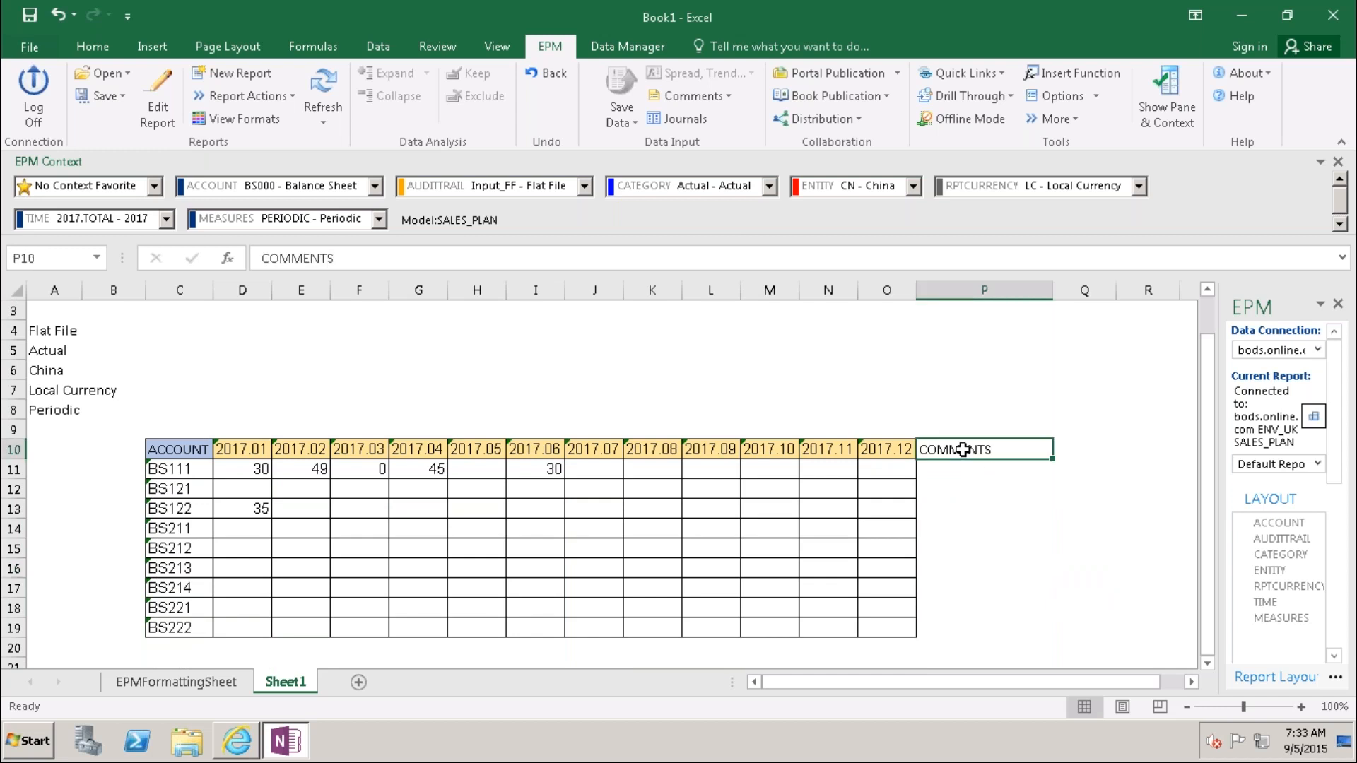
pyautogui.click(940, 477)
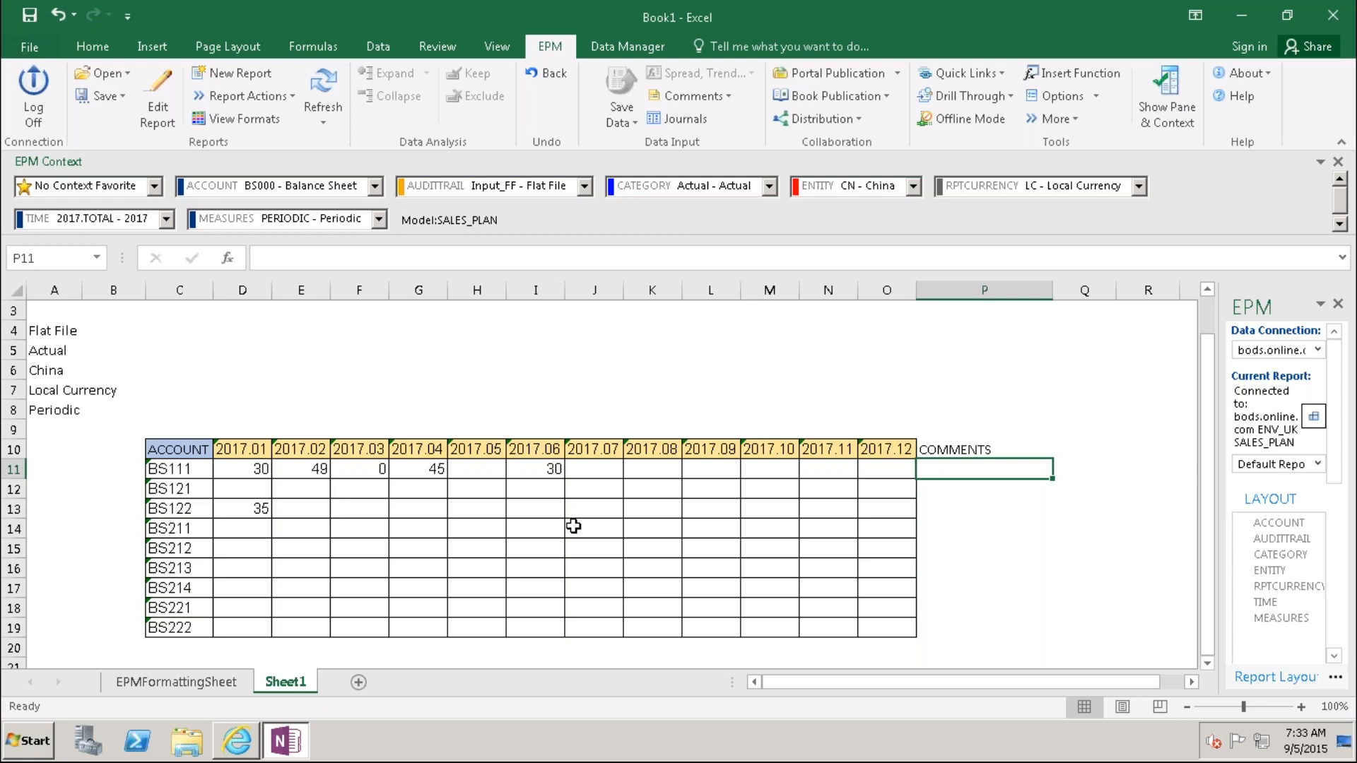
# Step: In Edit Report, review Options and Layout, then cancel the TIME member selector
pyautogui.click(162, 103)
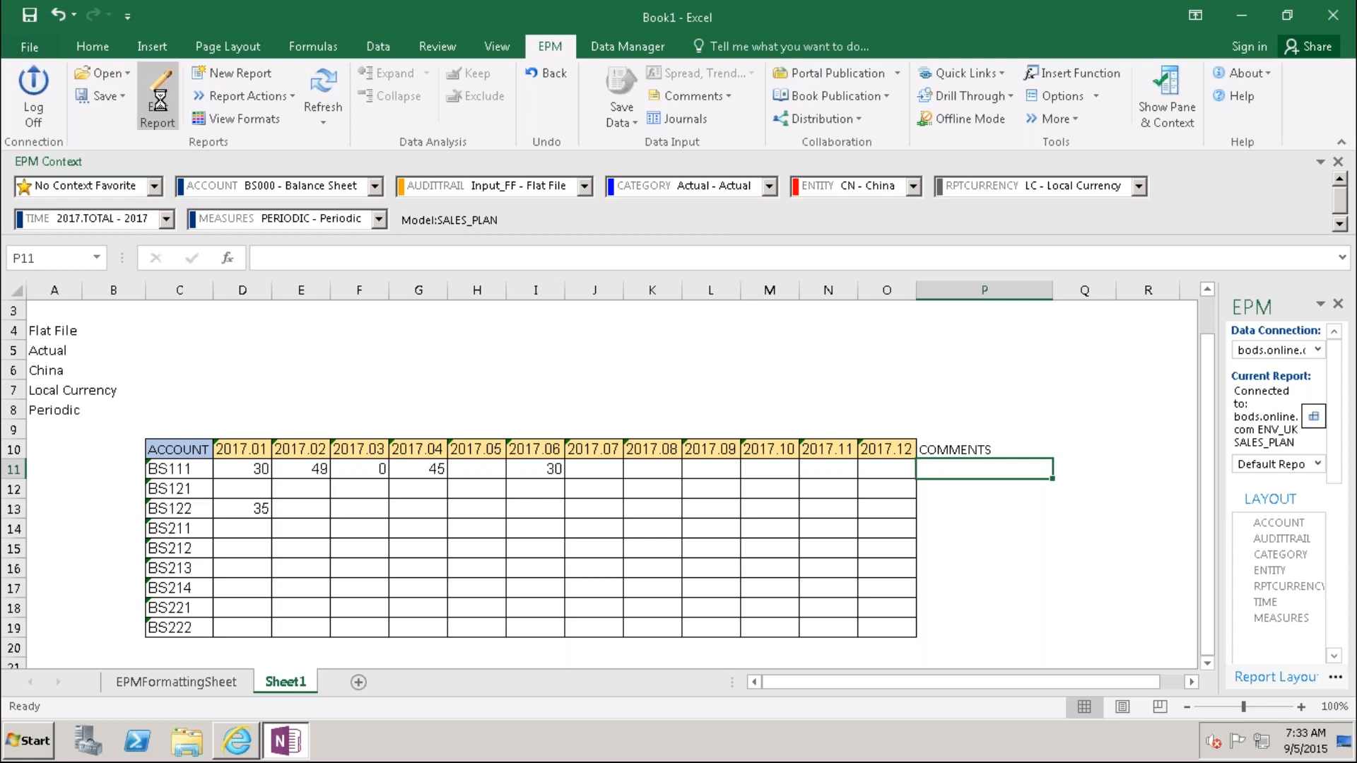
pyautogui.click(315, 84)
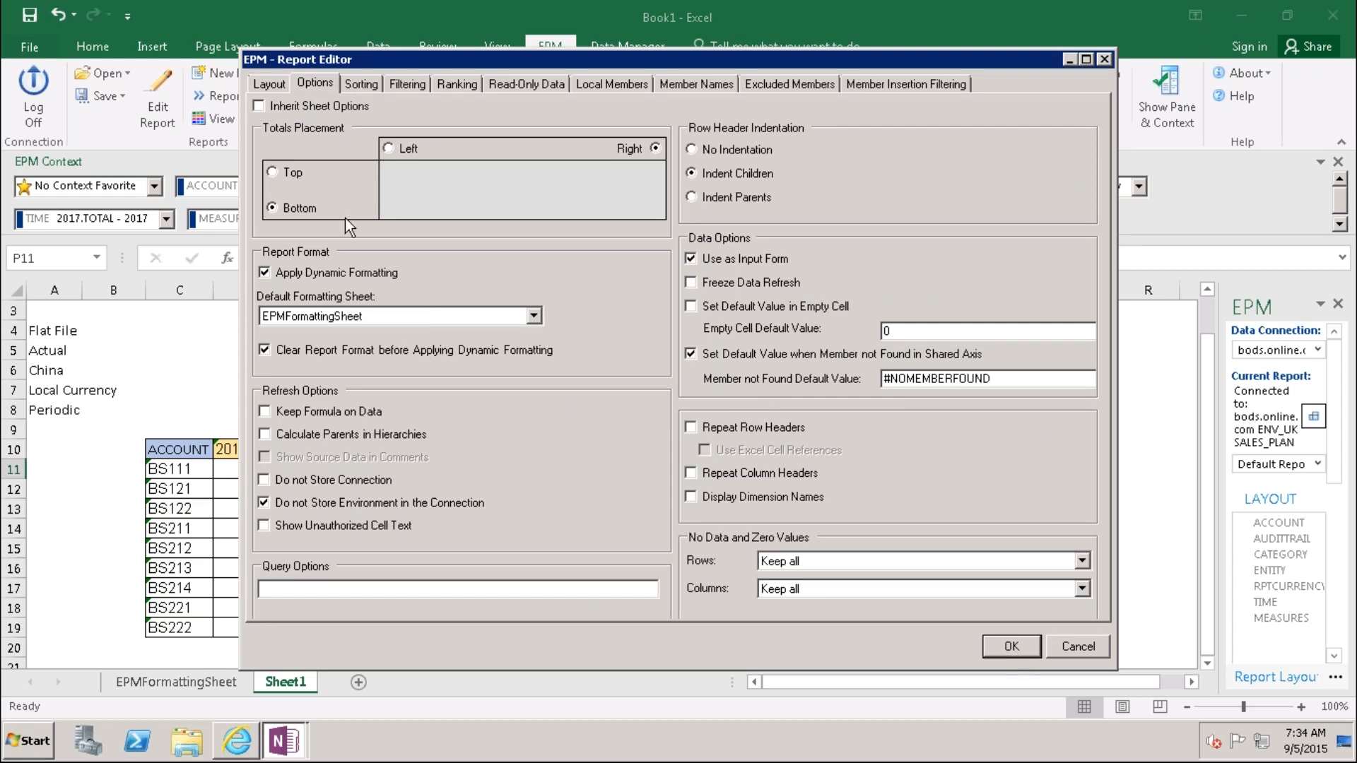
pyautogui.click(268, 84)
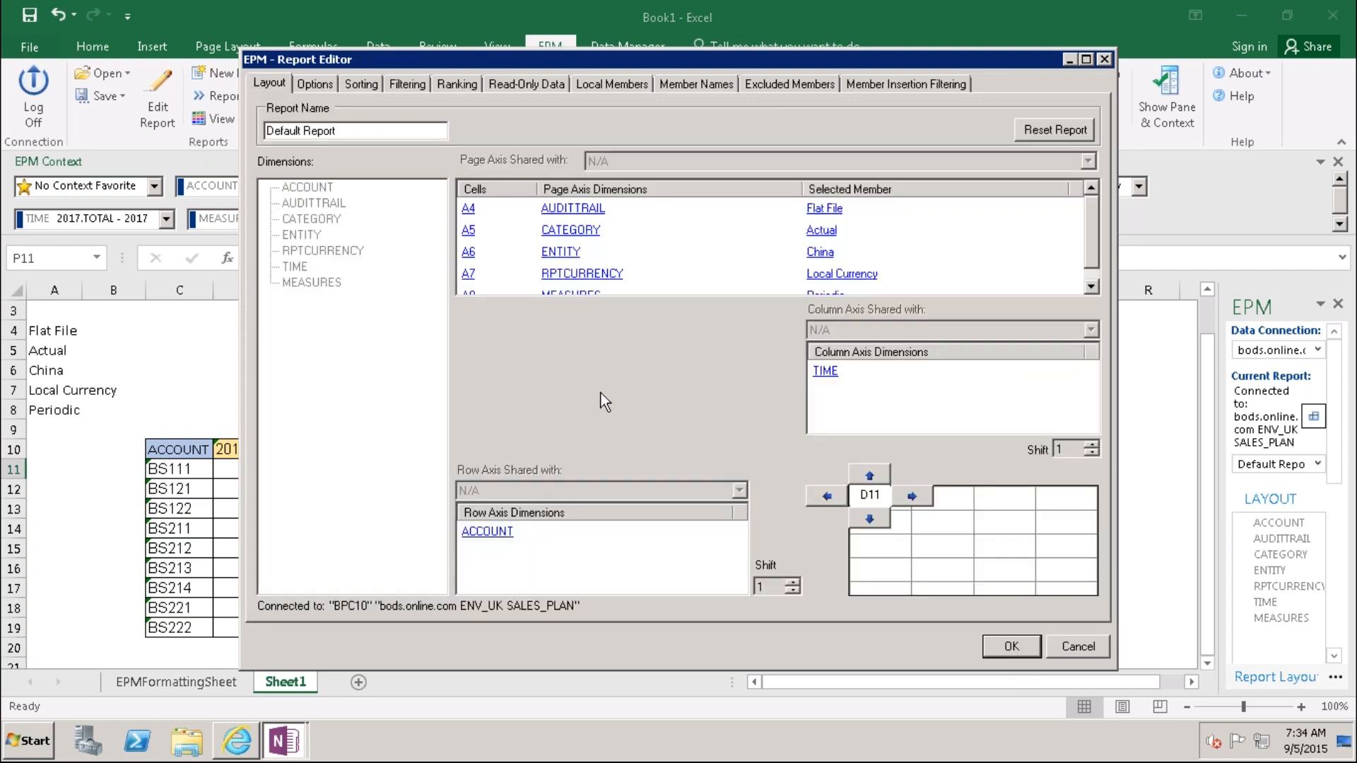
pyautogui.click(831, 378)
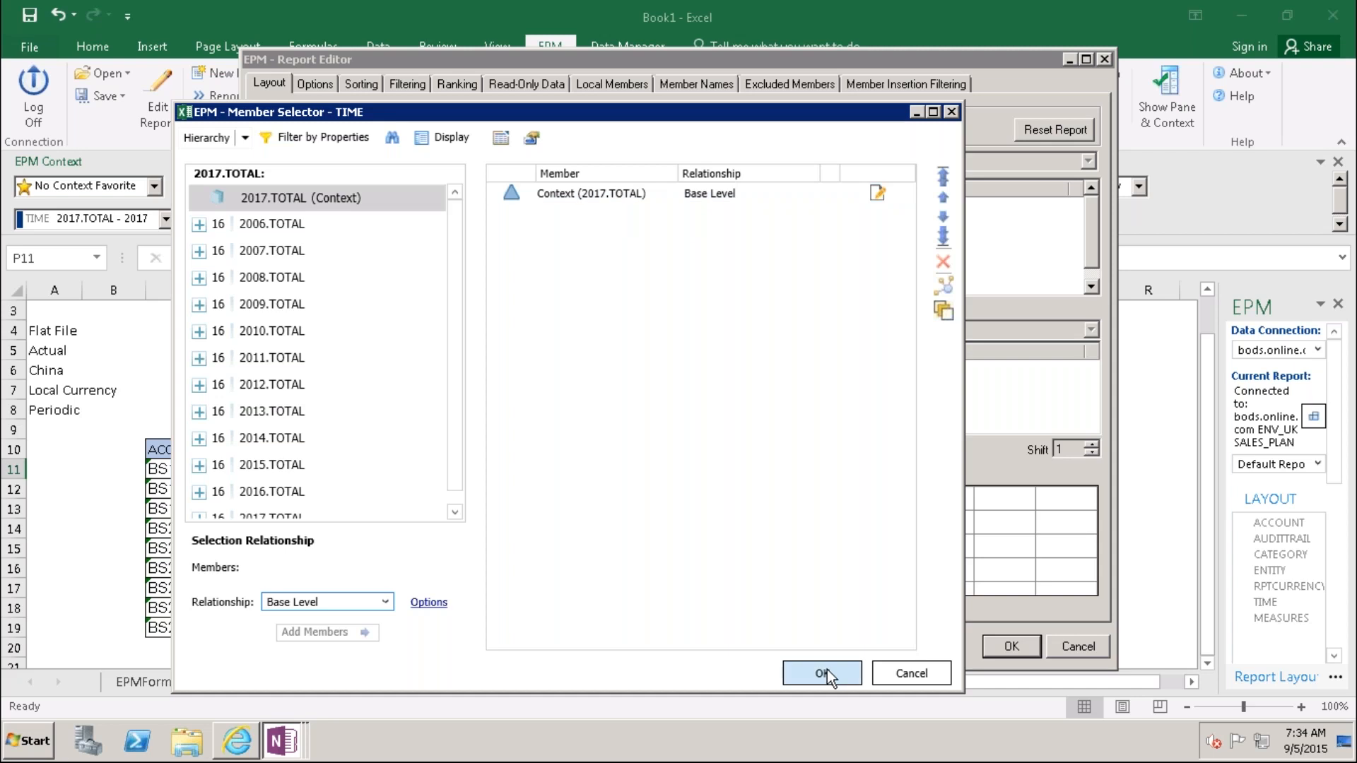
pyautogui.click(885, 678)
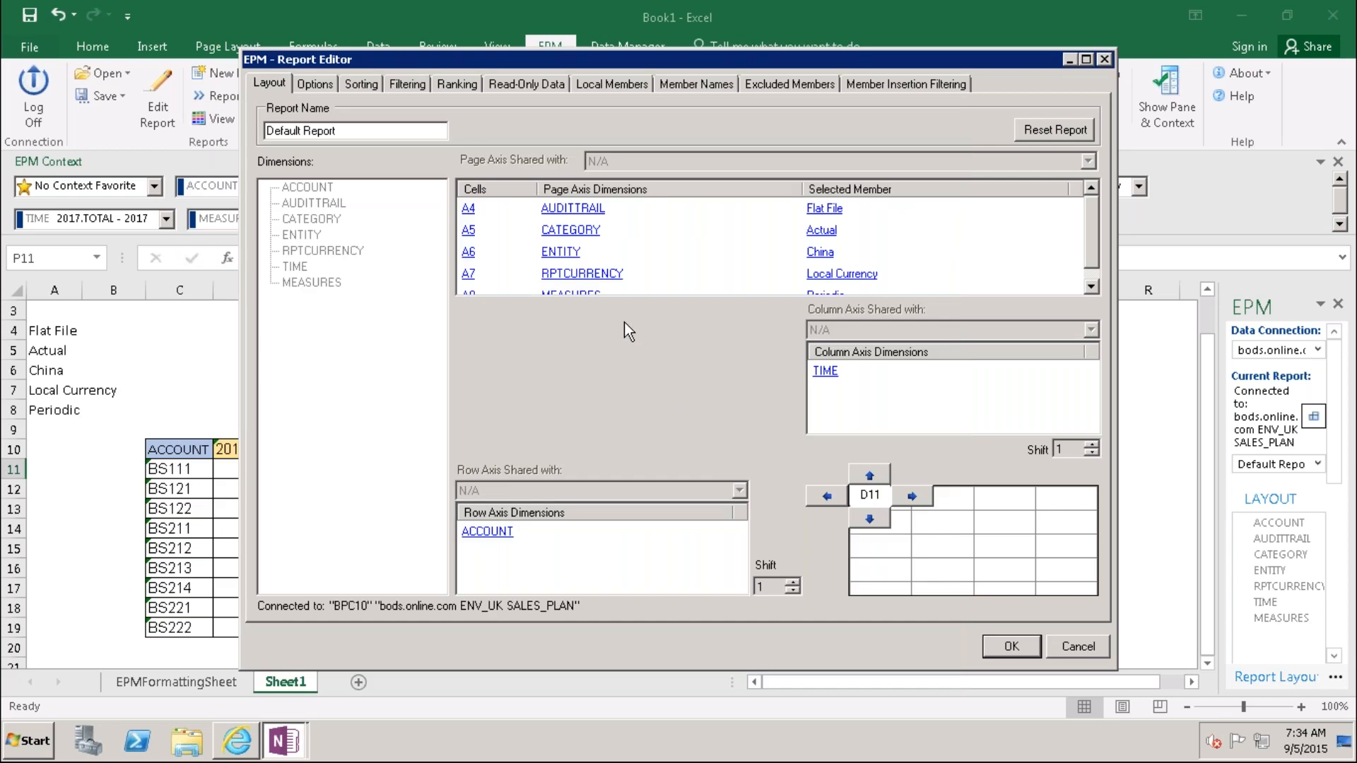
# Step: Move CATEGORY to the column axis with members Actual - Actual and Plan - Plan
pyautogui.rightClick(571, 233)
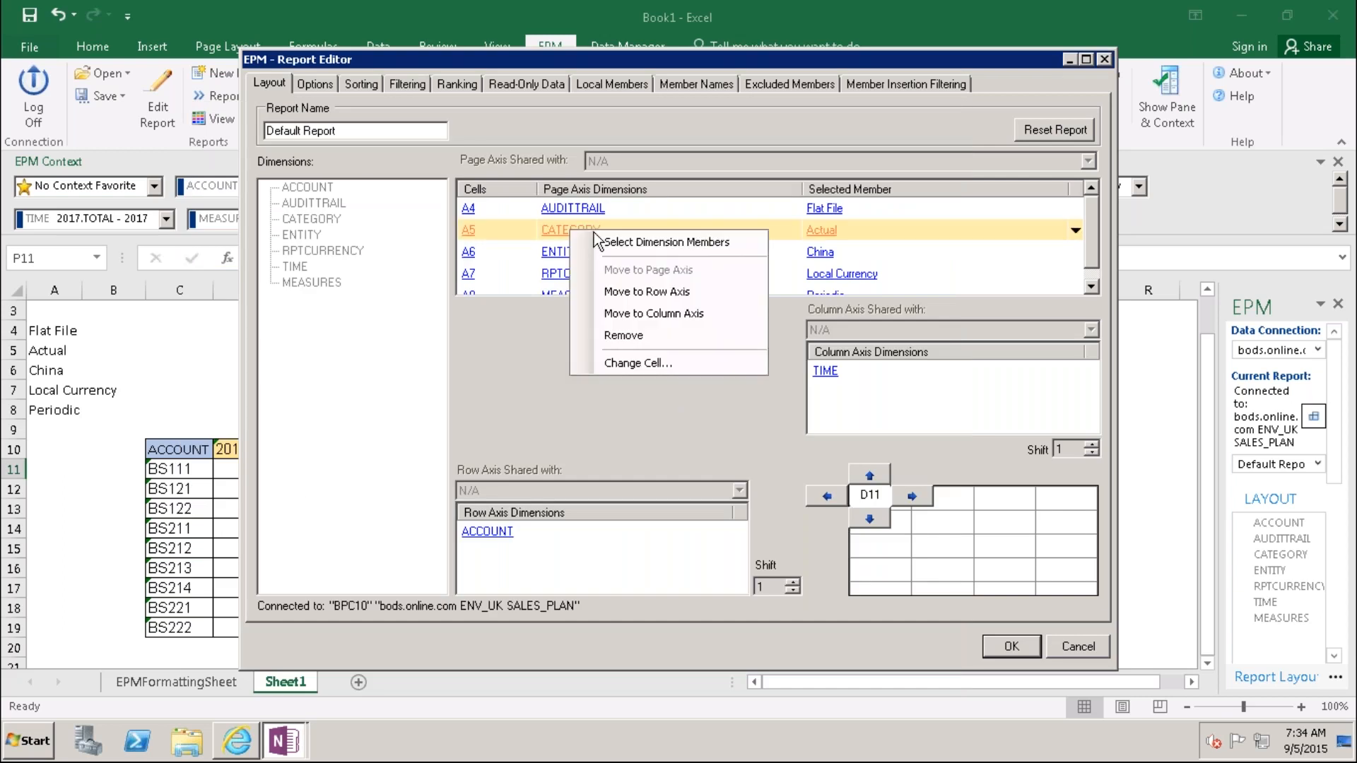
pyautogui.click(643, 314)
pyautogui.click(850, 397)
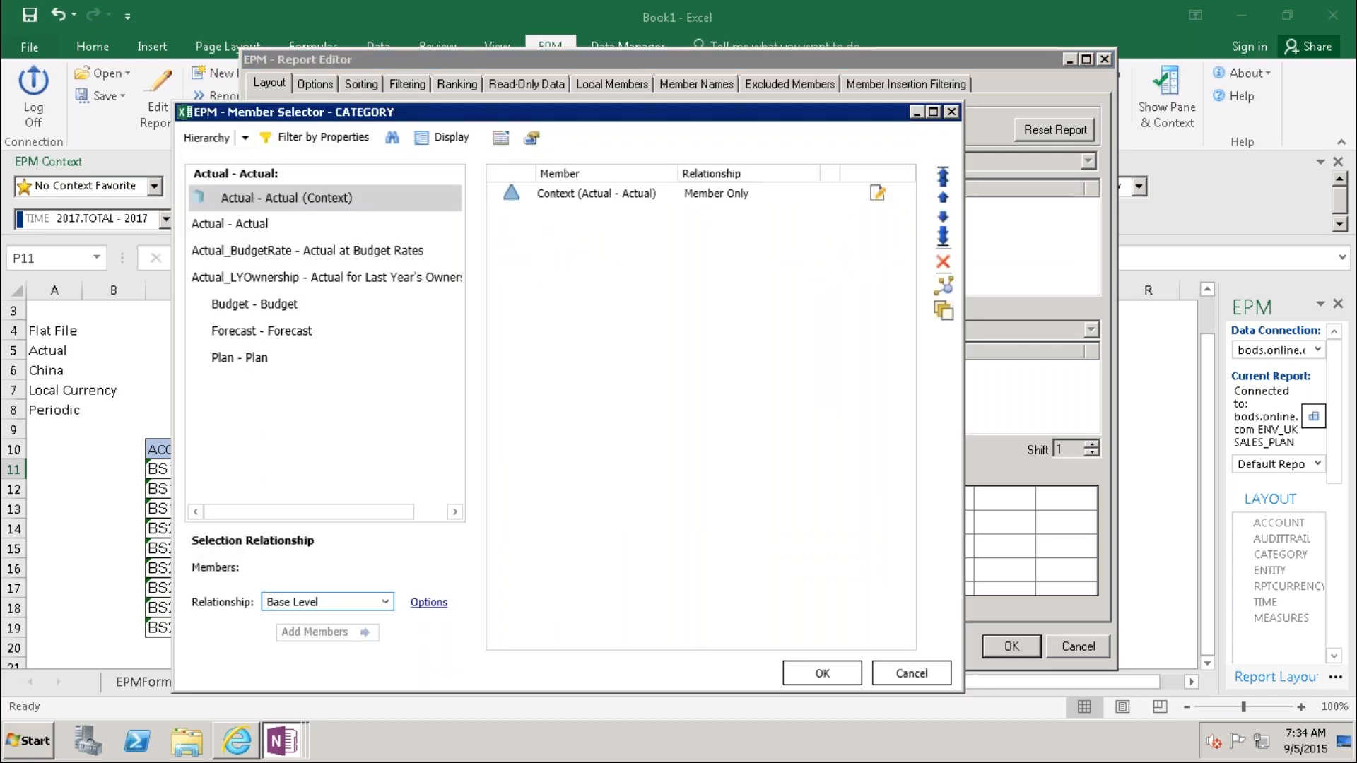
pyautogui.click(604, 197)
pyautogui.click(946, 280)
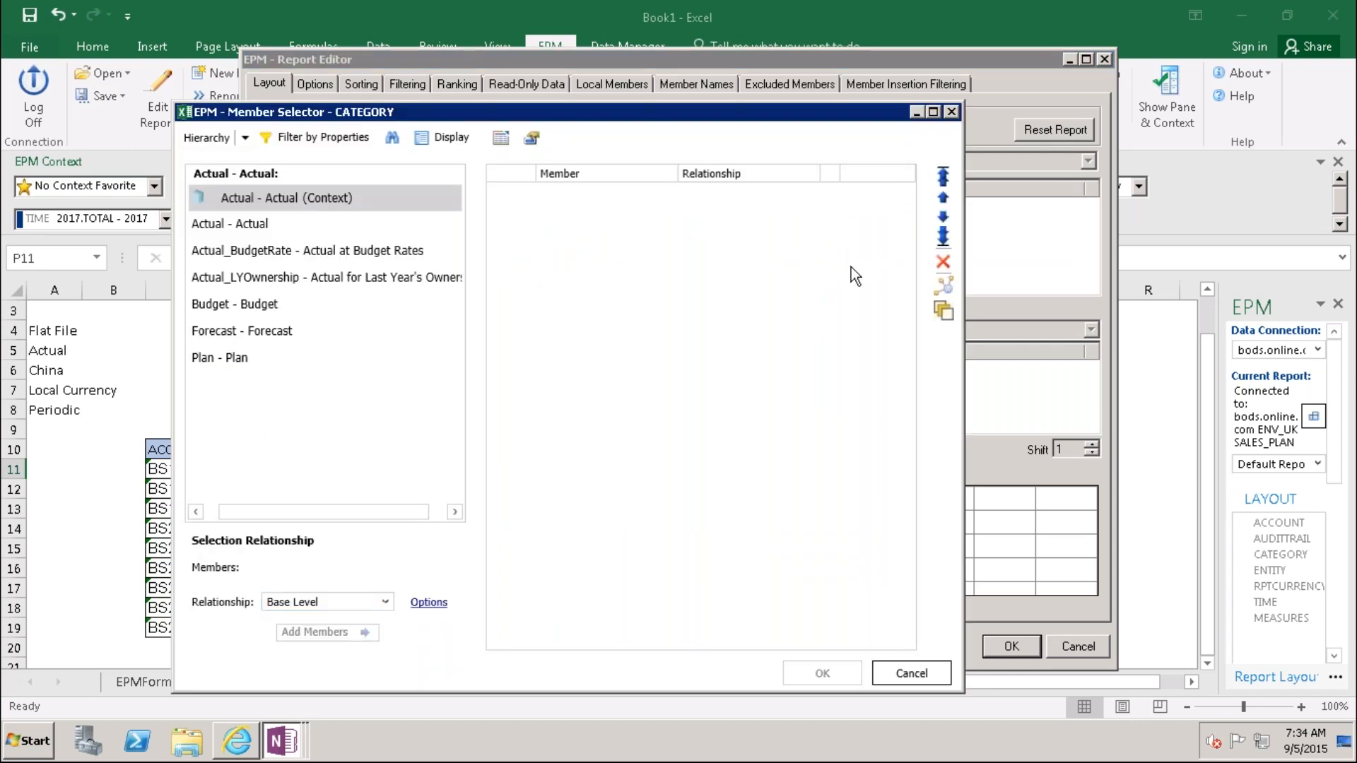
pyautogui.click(231, 227)
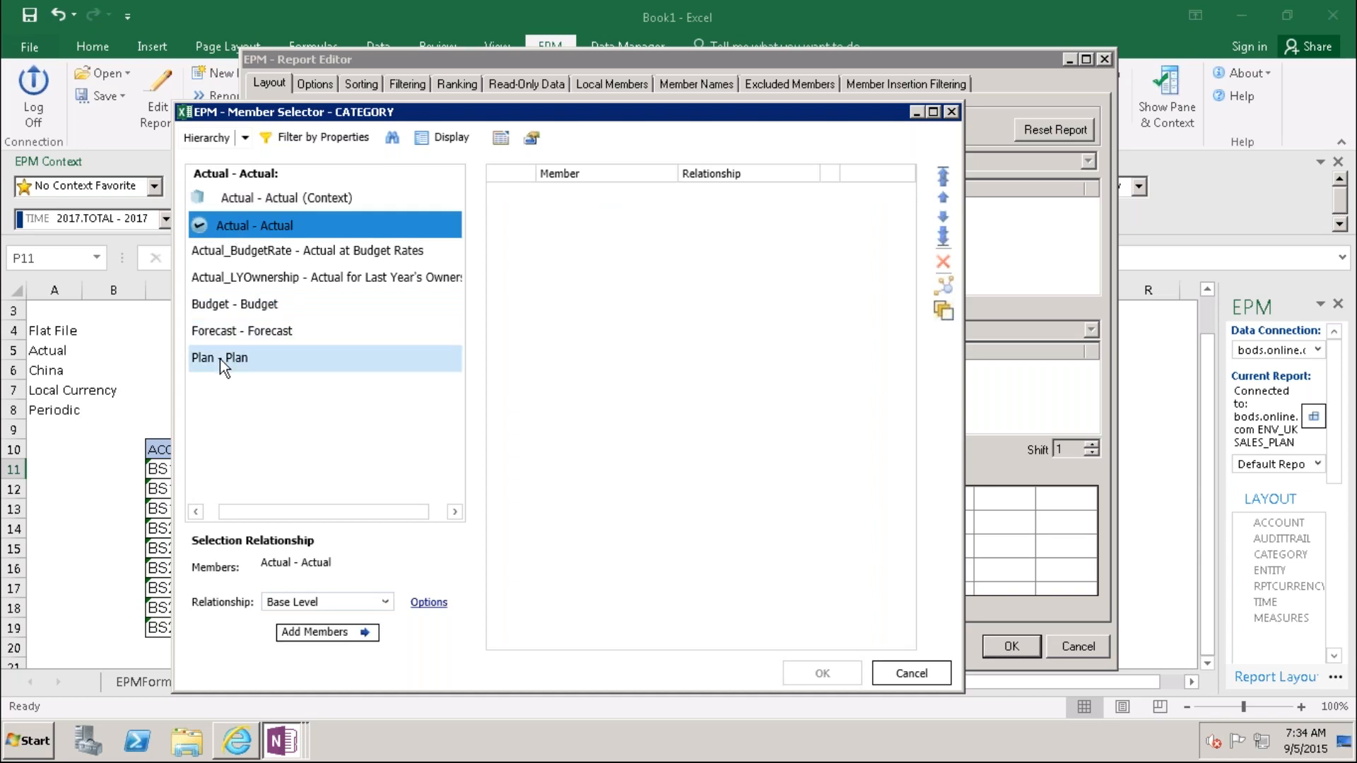
pyautogui.click(219, 359)
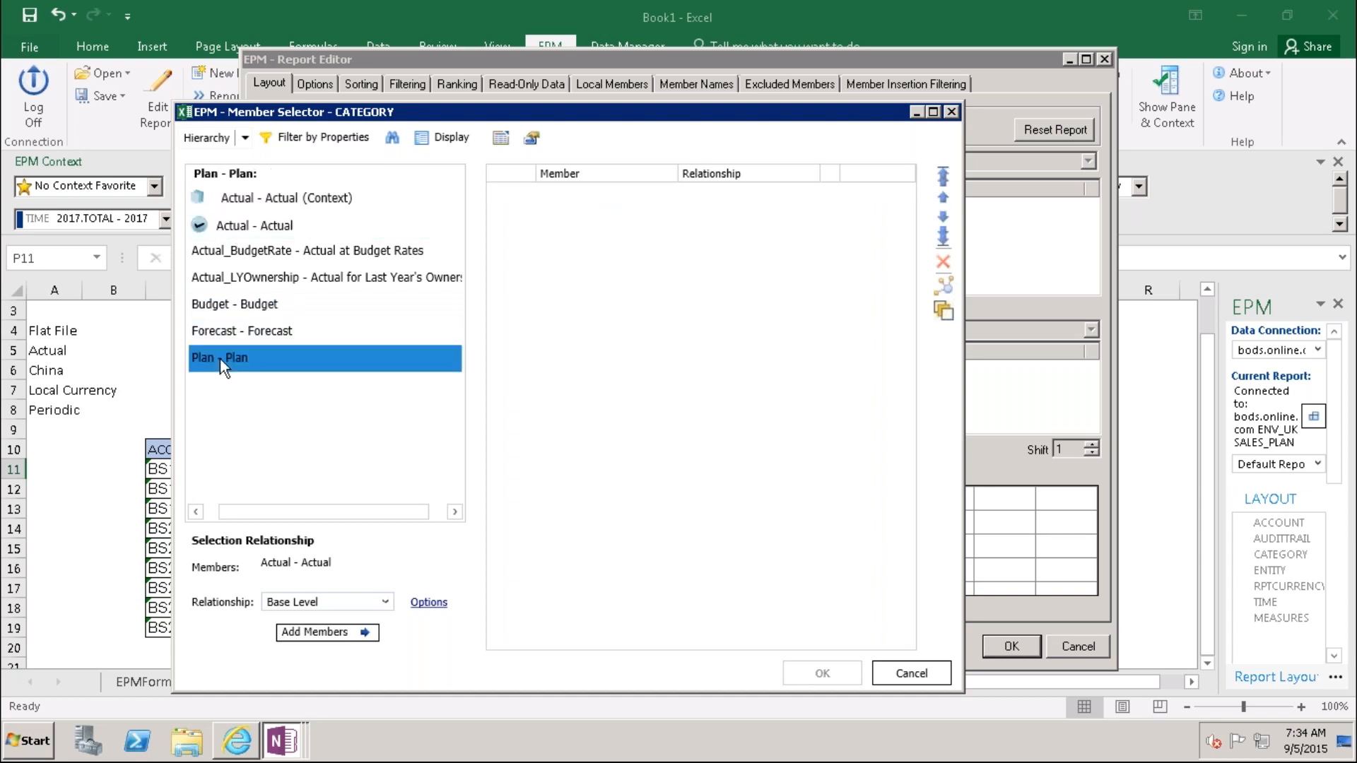
pyautogui.click(327, 631)
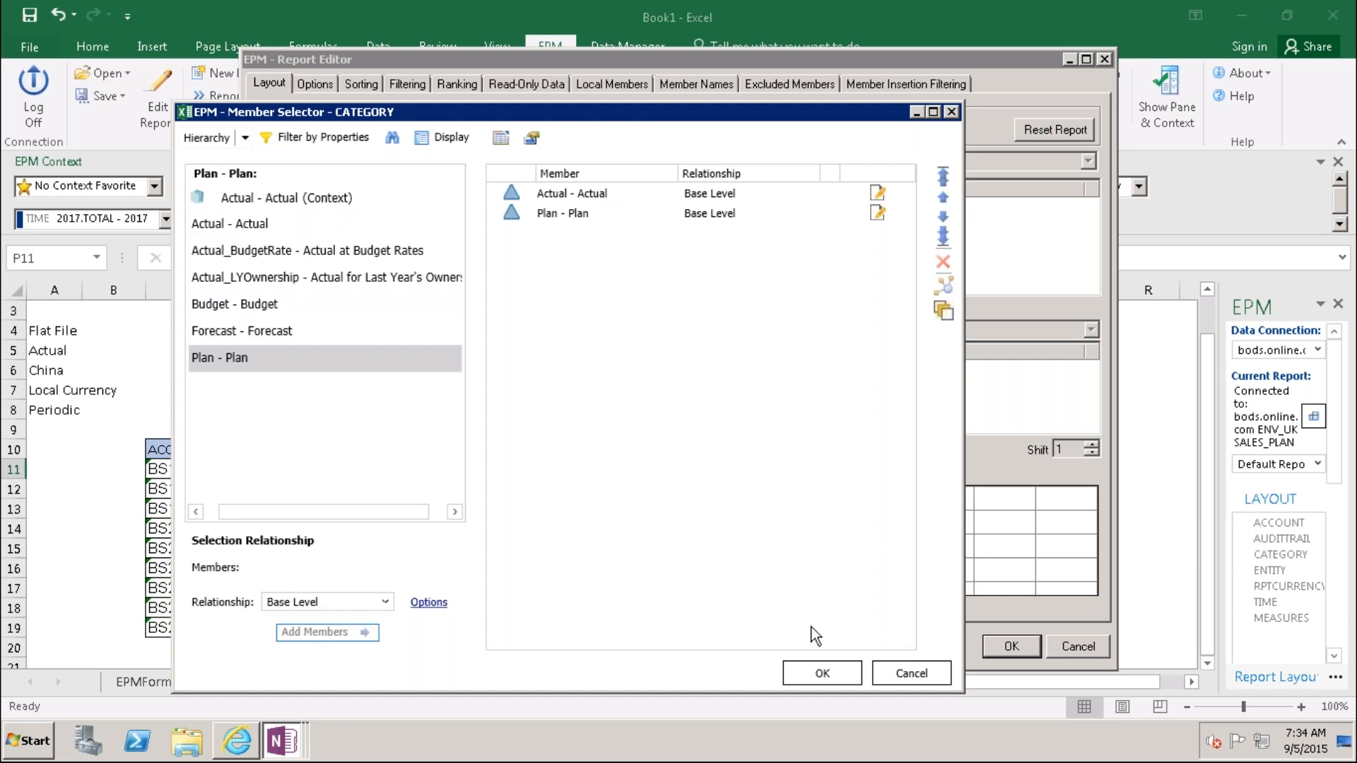
pyautogui.click(819, 677)
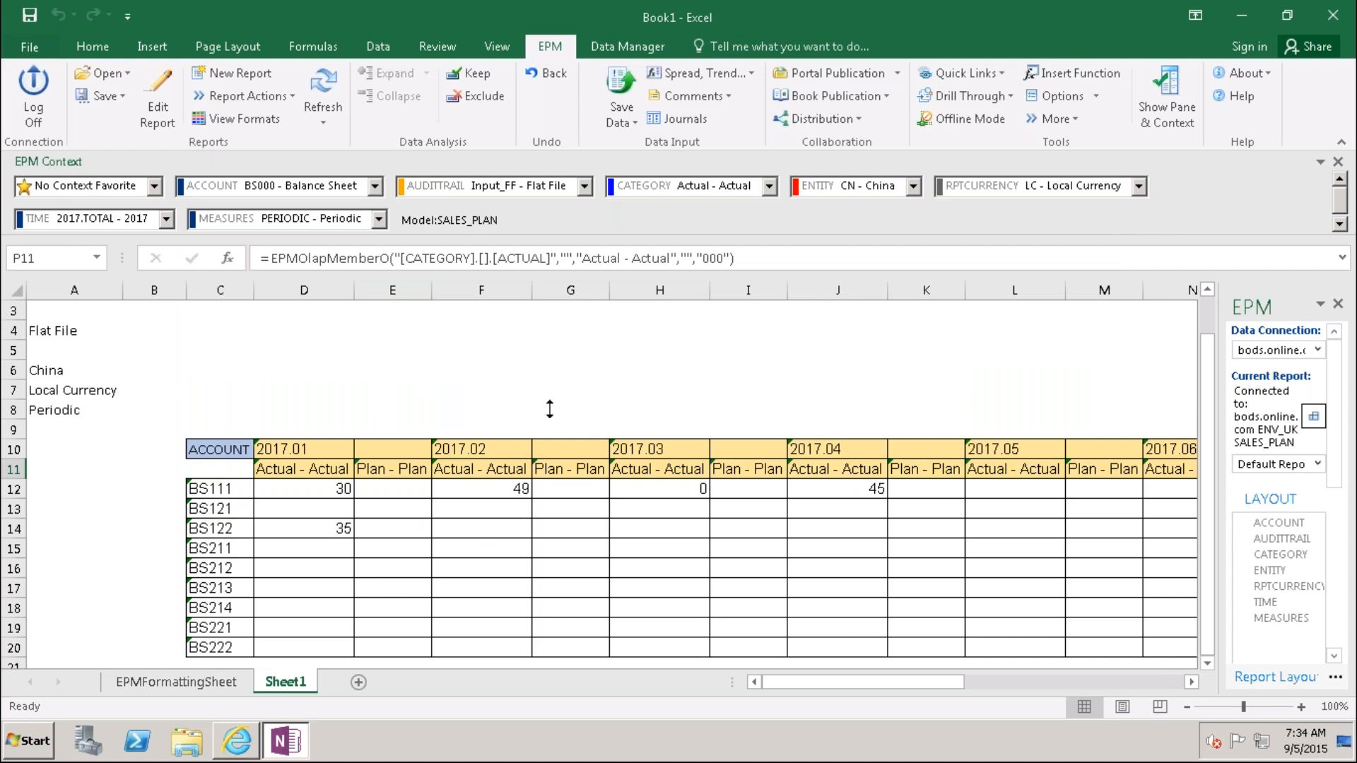
# Step: Enter =EPMContextMember(,"TIME") in A9 so it shows 2017.TOTAL
pyautogui.moveTo(845, 681); pyautogui.dragTo(761, 684)
pyautogui.click(64, 350)
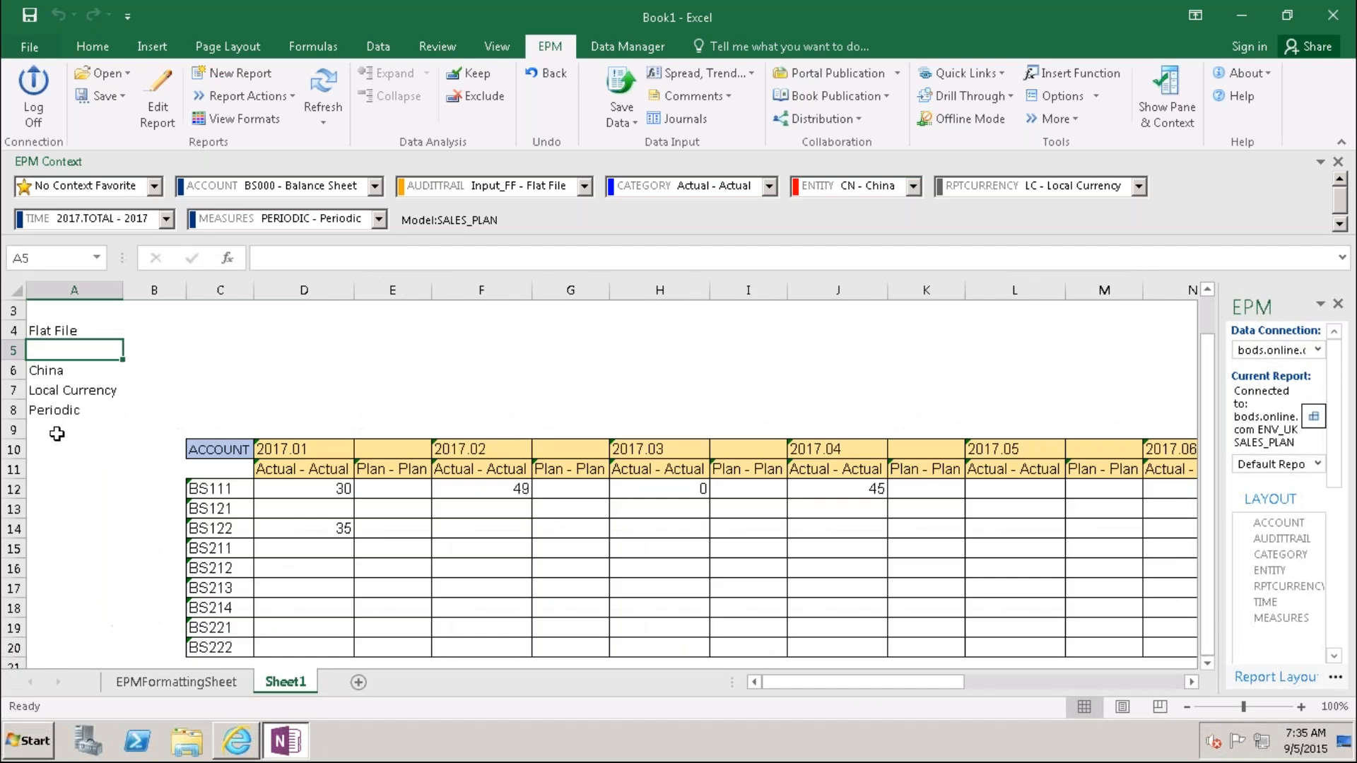
pyautogui.click(48, 430)
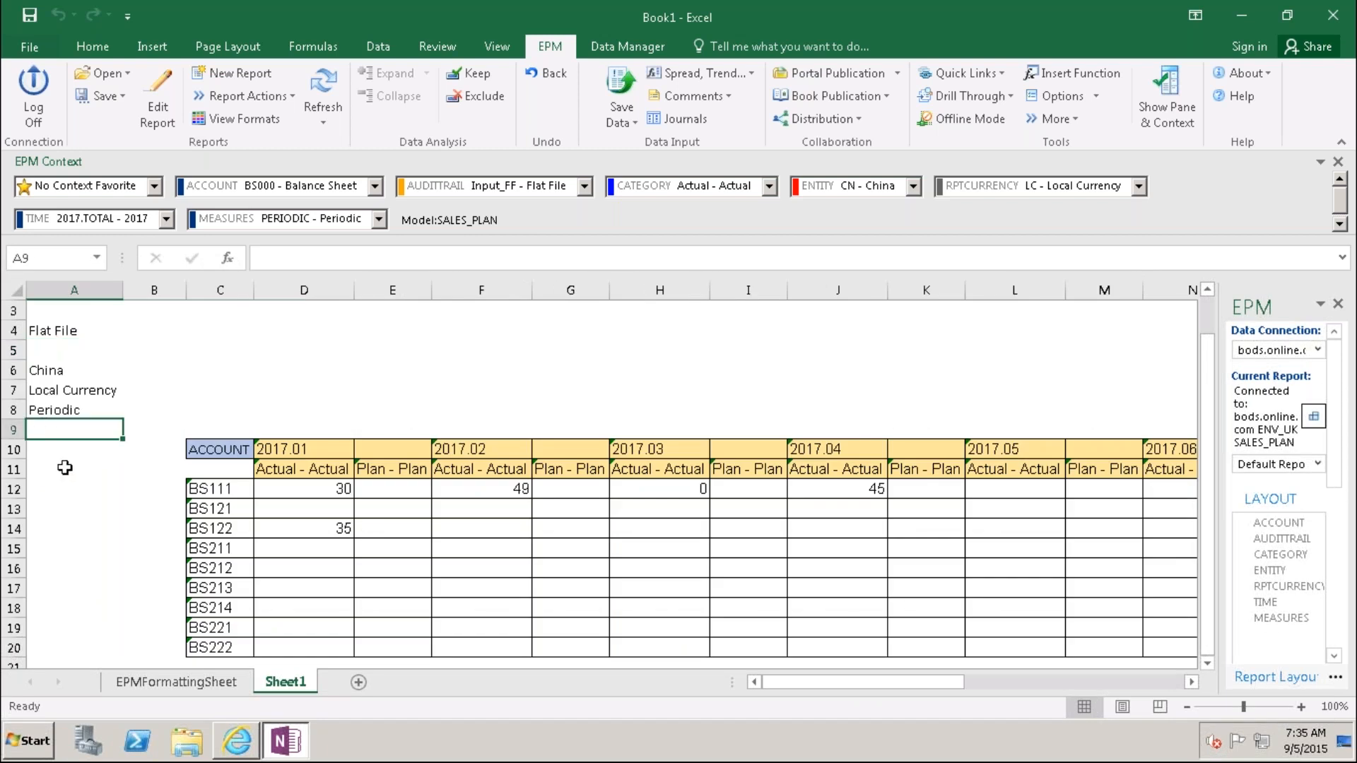
pyautogui.write('=ep')
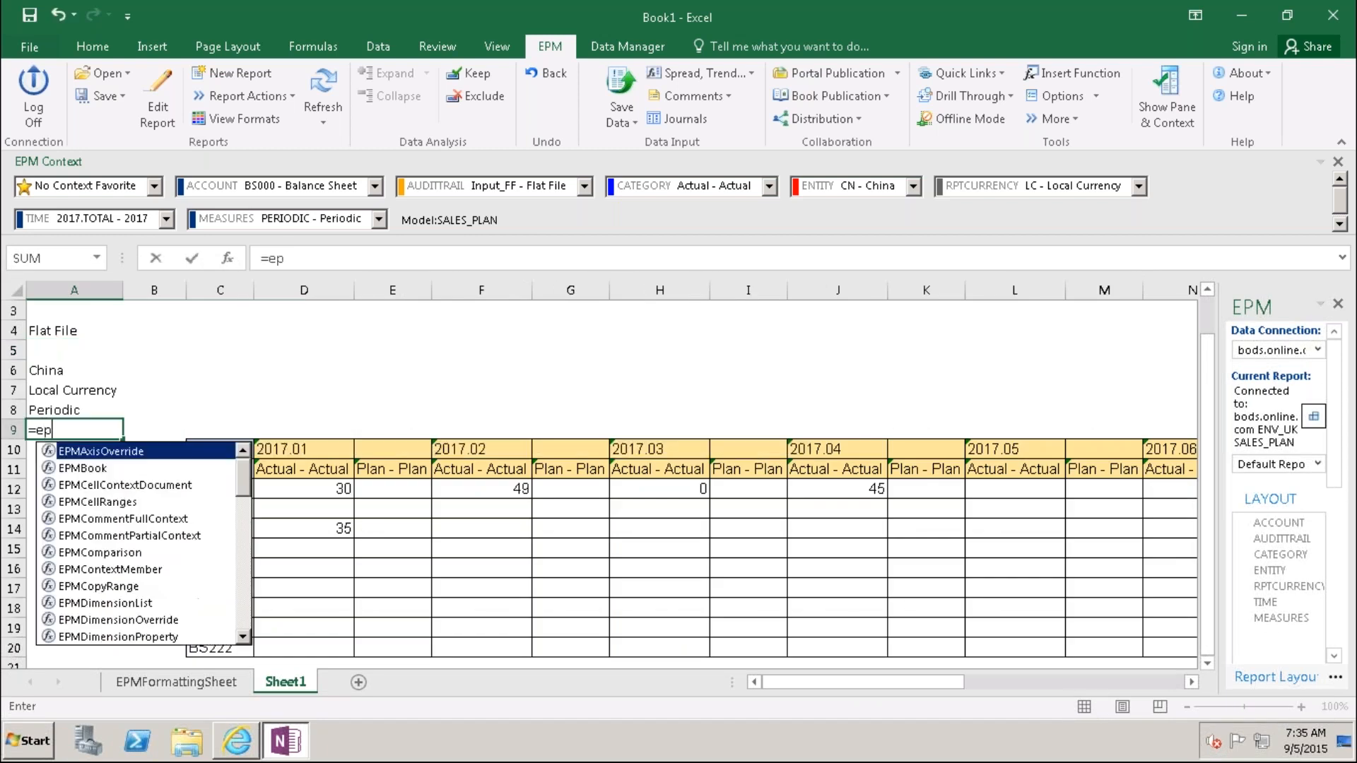
pyautogui.write('mco')
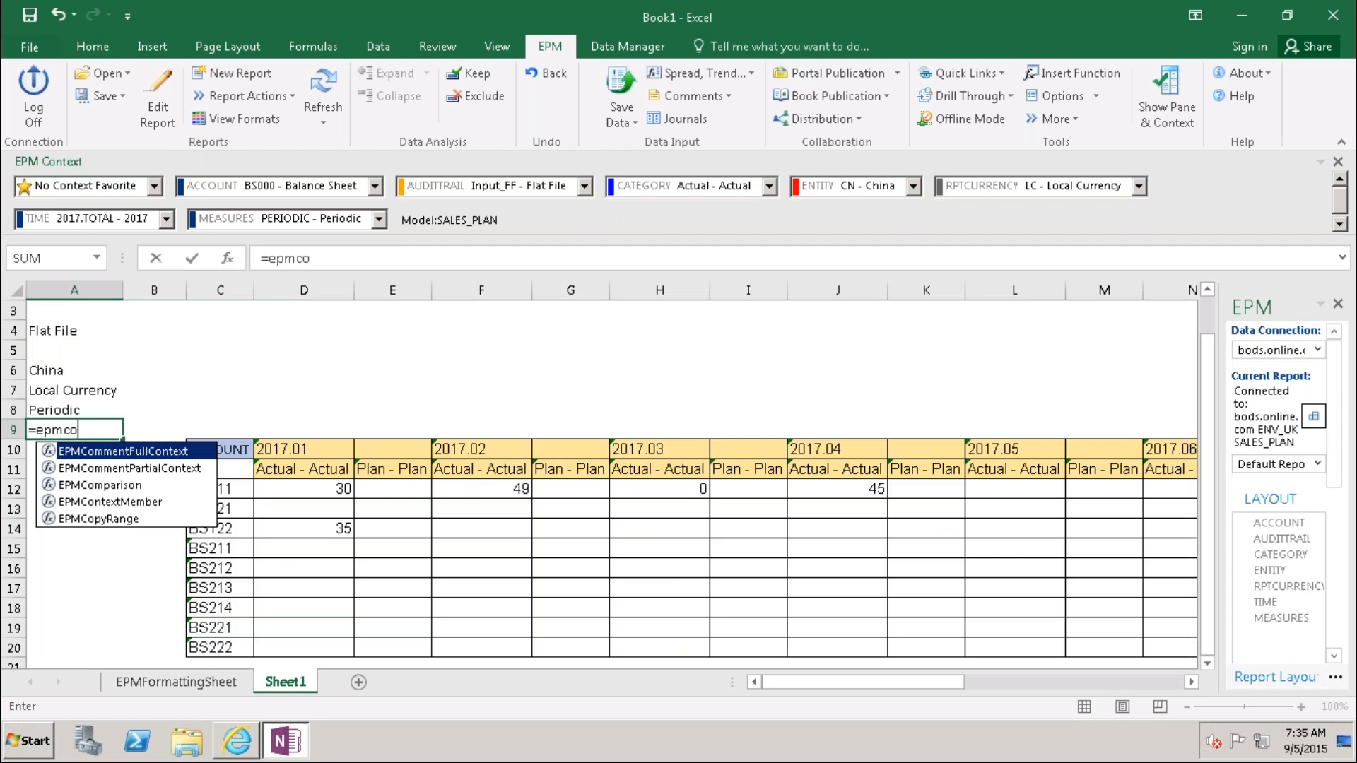
pyautogui.write('ntext')
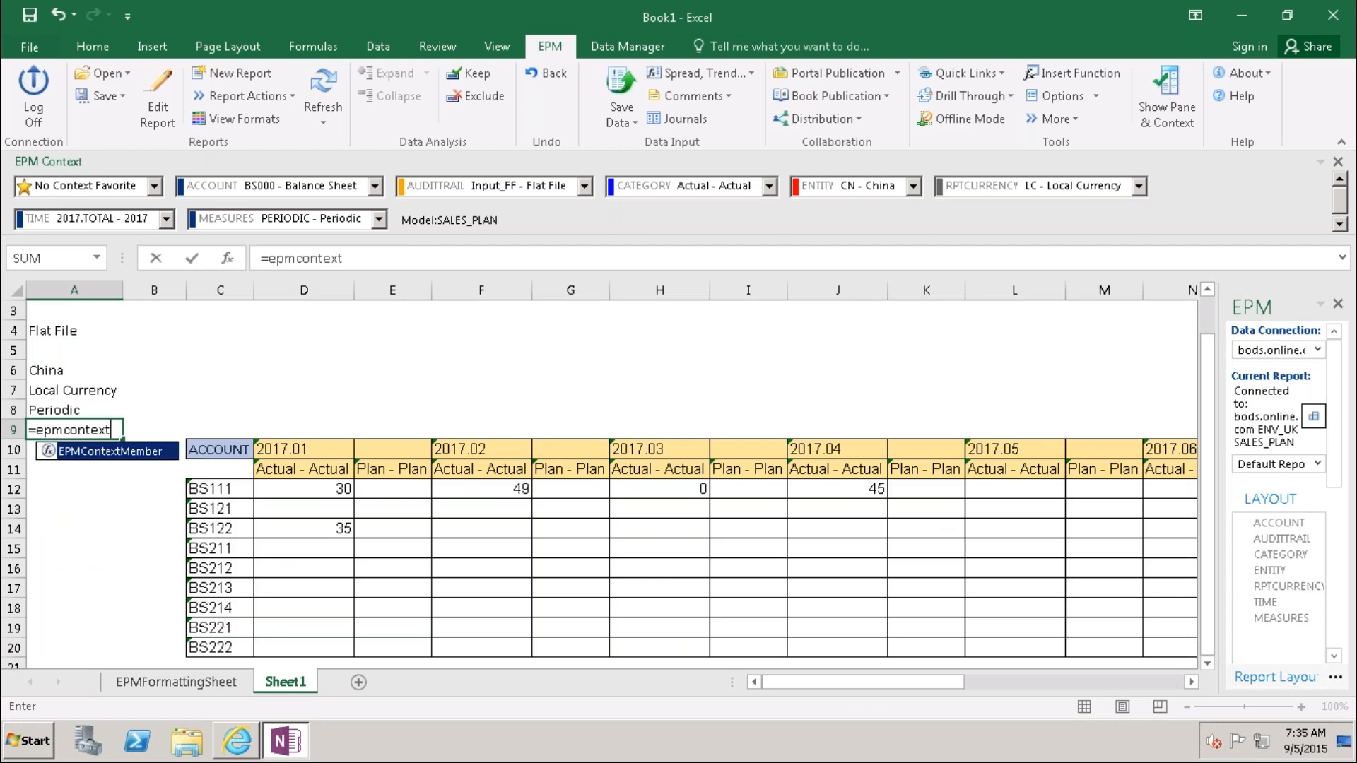
pyautogui.doubleClick(54, 459)
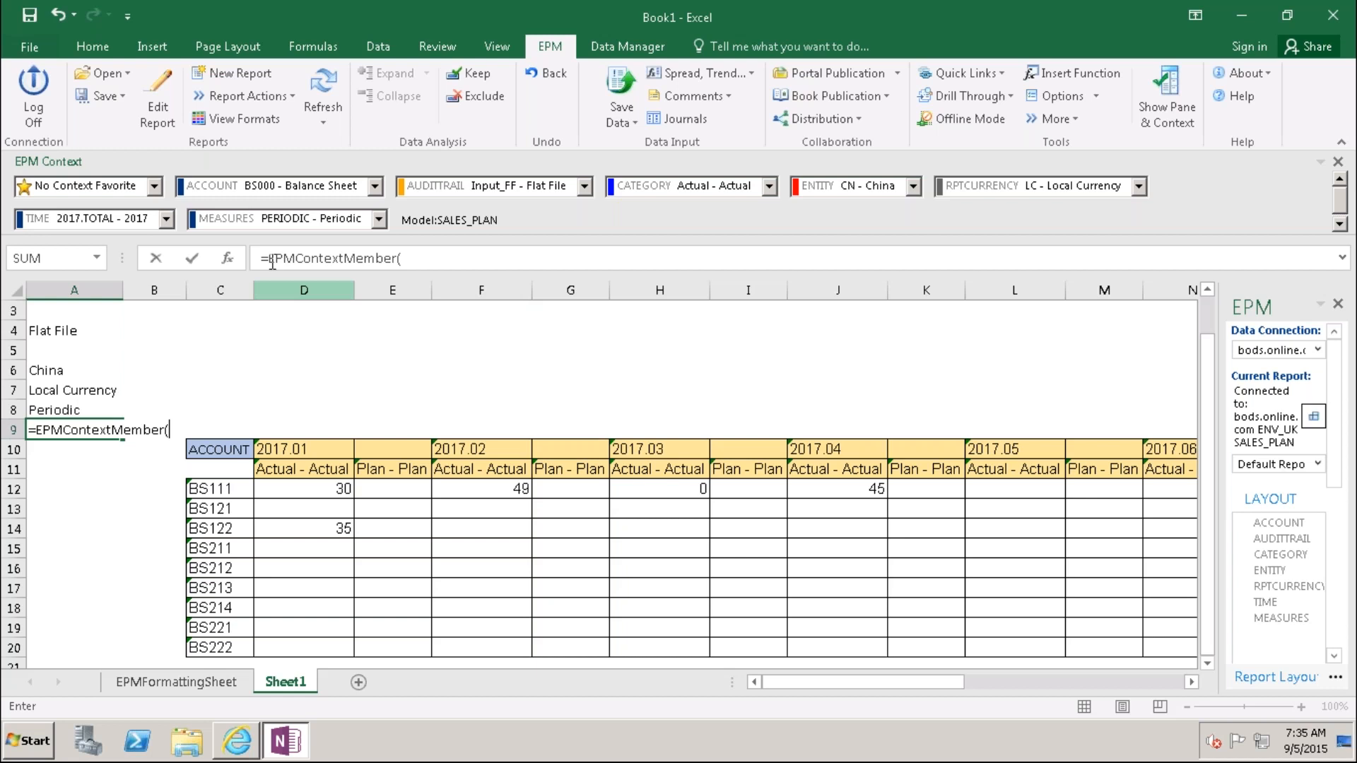
pyautogui.hotkey('ctrl', 'a')
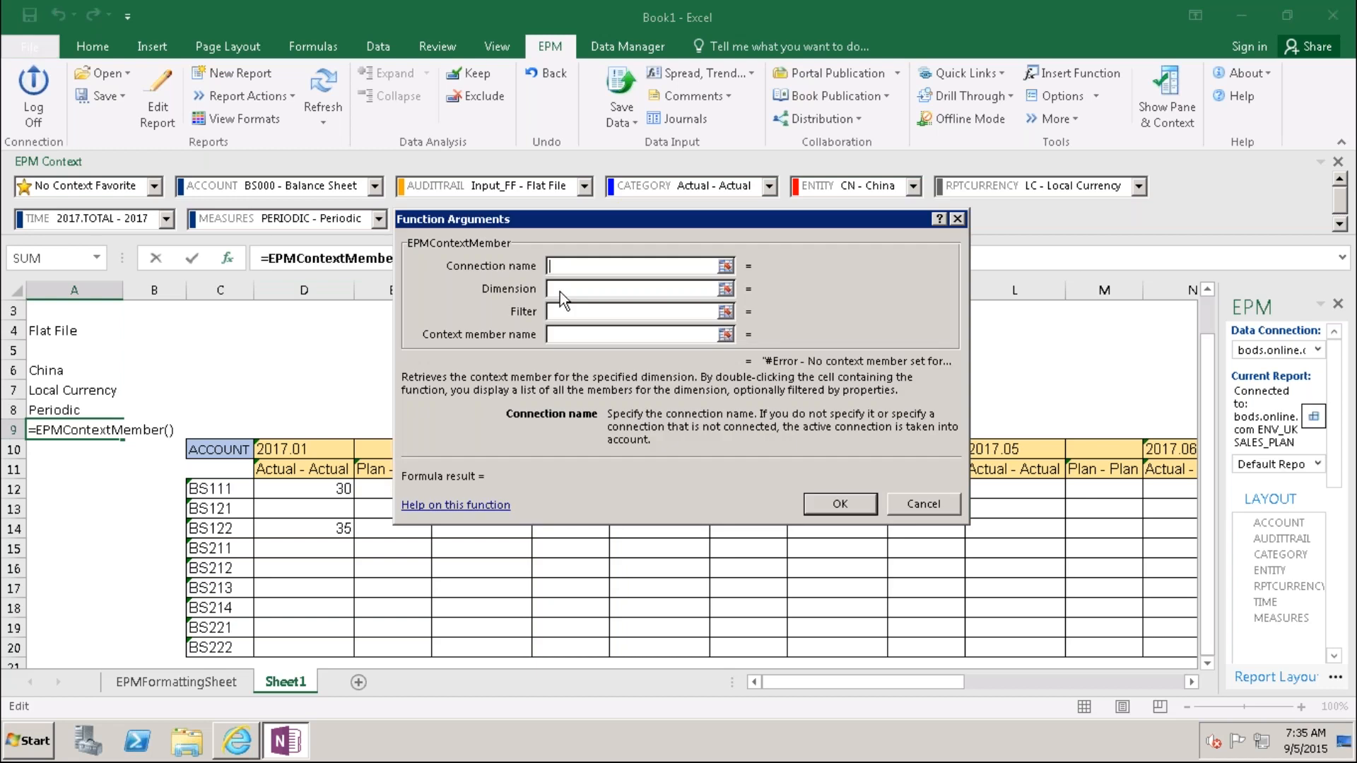
pyautogui.click(560, 290)
pyautogui.write('TIME')
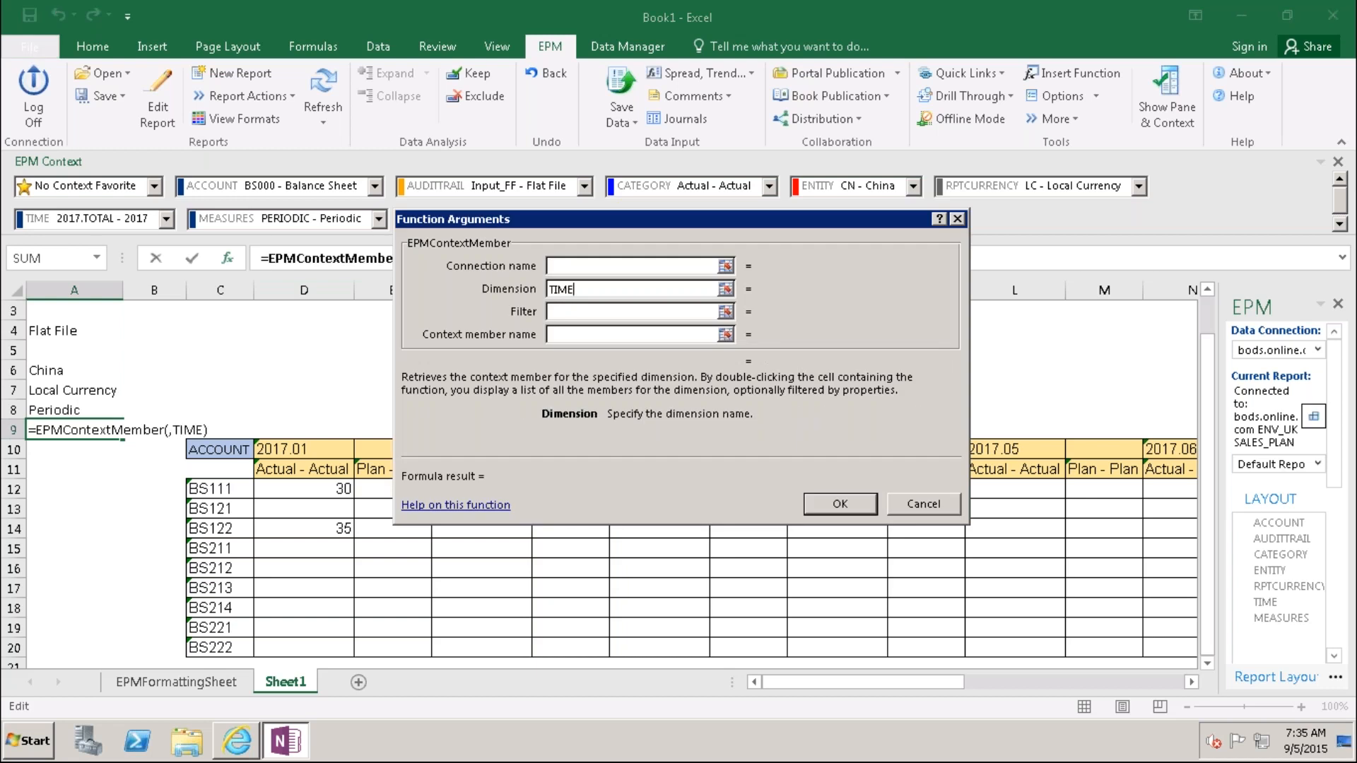
pyautogui.click(564, 314)
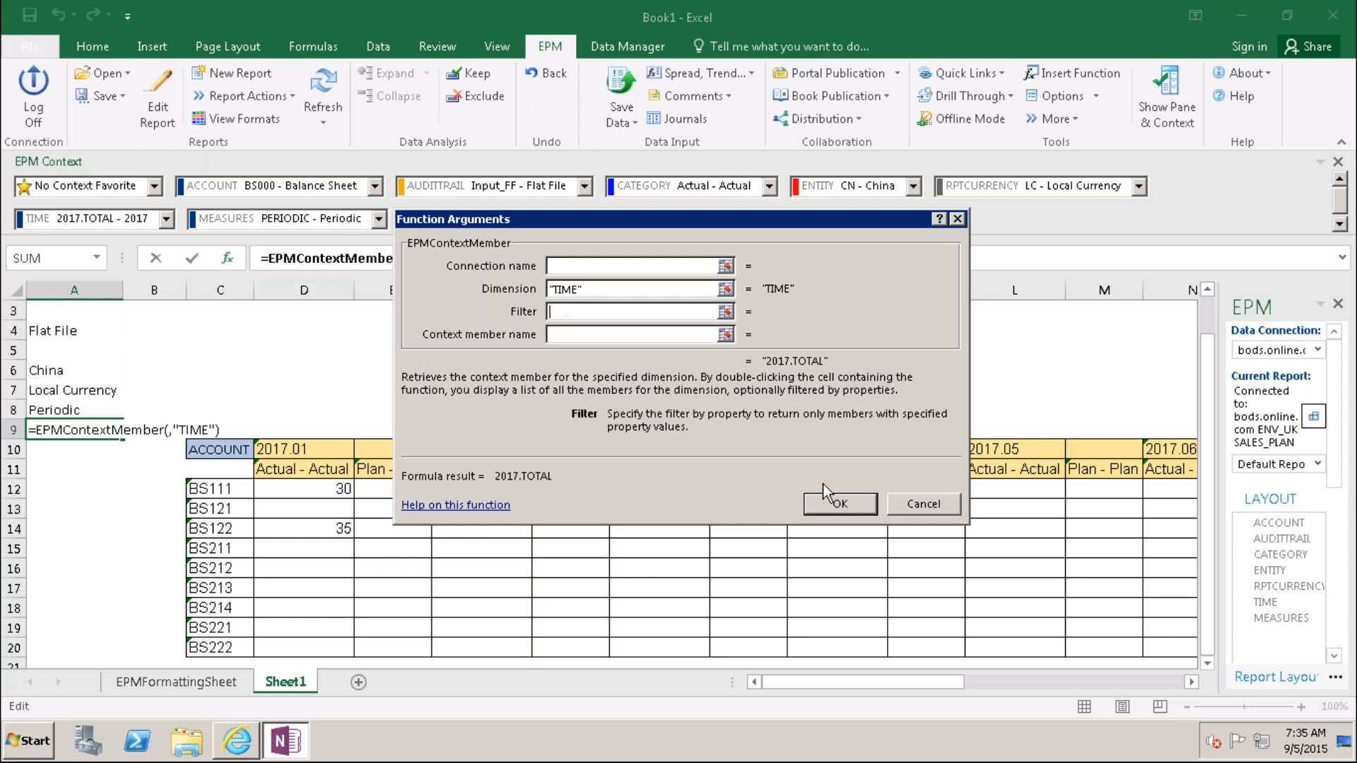
pyautogui.click(836, 504)
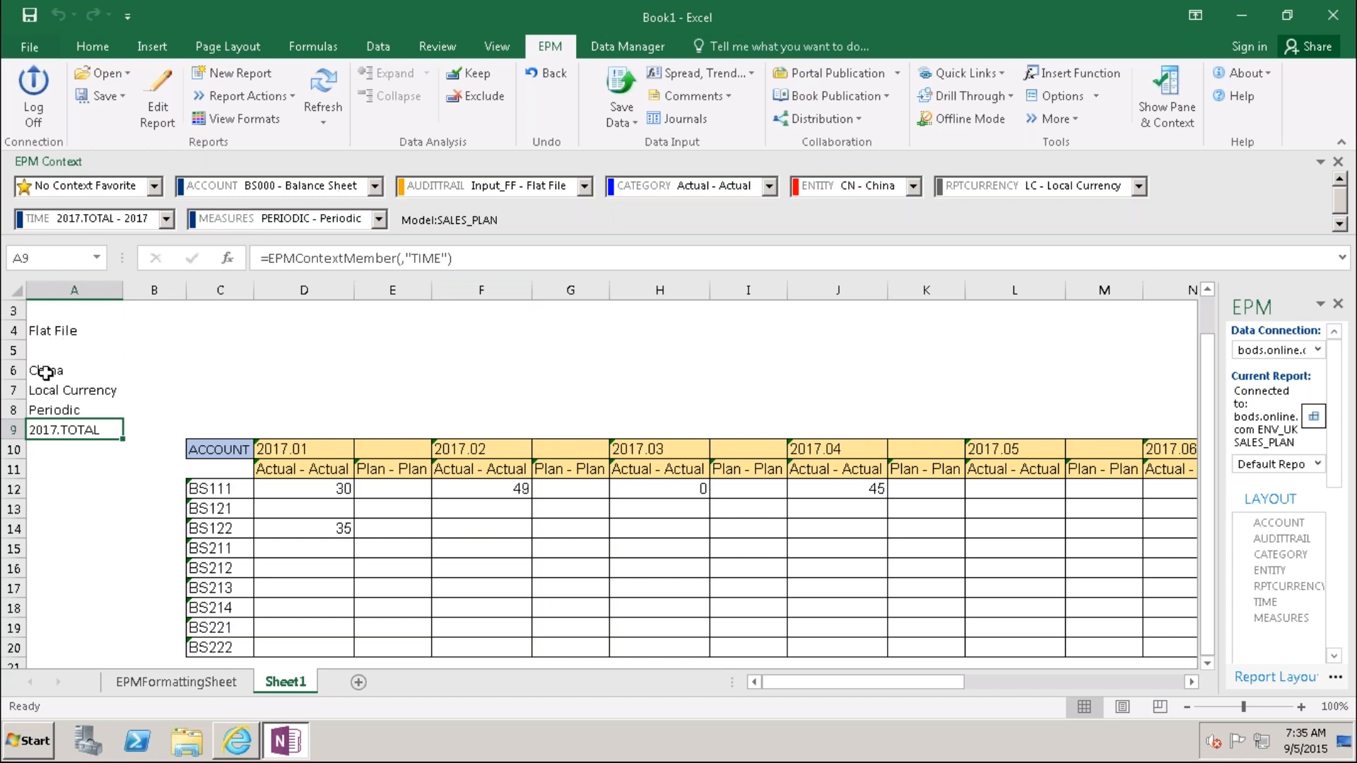
# Step: Enter =EPMContextMember(,"ACCOUNT") in A10 so it shows BS000
pyautogui.click(53, 453)
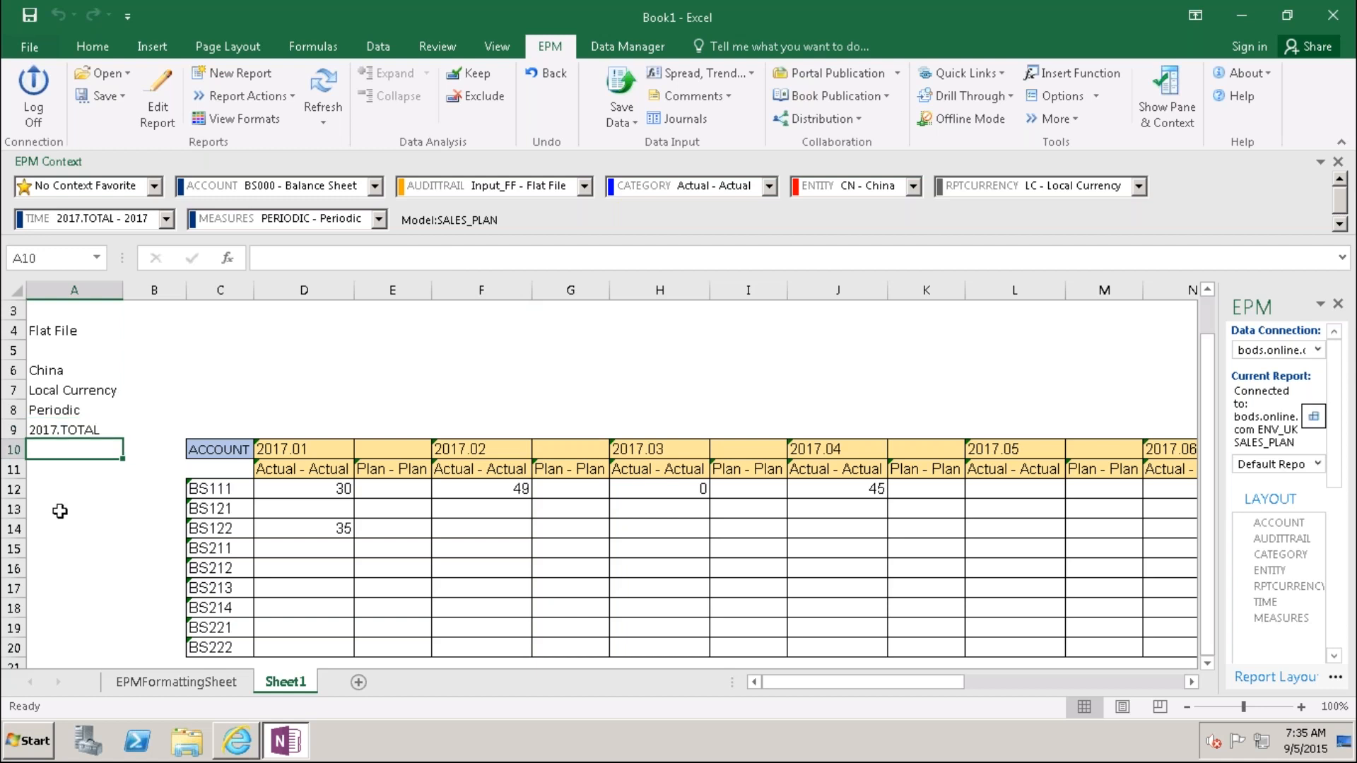
pyautogui.write('=ep')
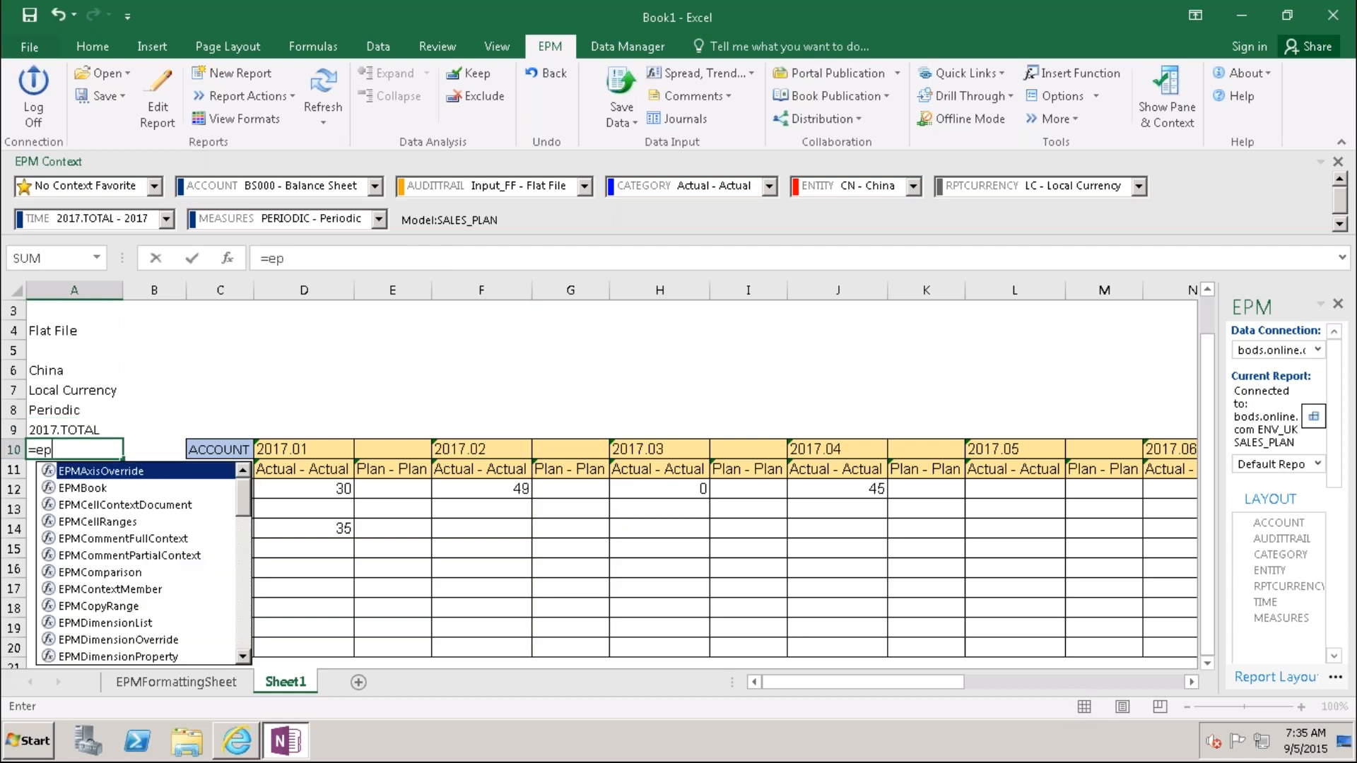
pyautogui.write('mcontex')
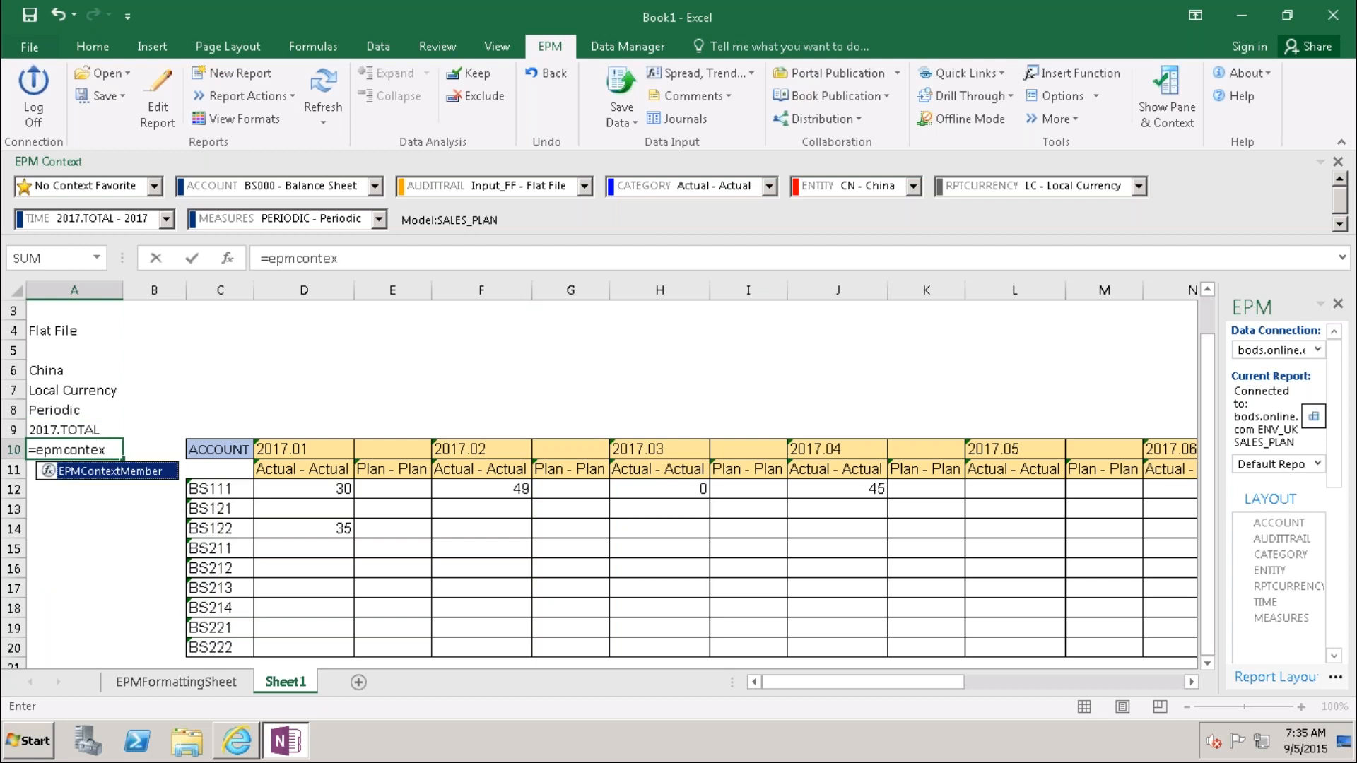
pyautogui.doubleClick(47, 472)
pyautogui.click(228, 259)
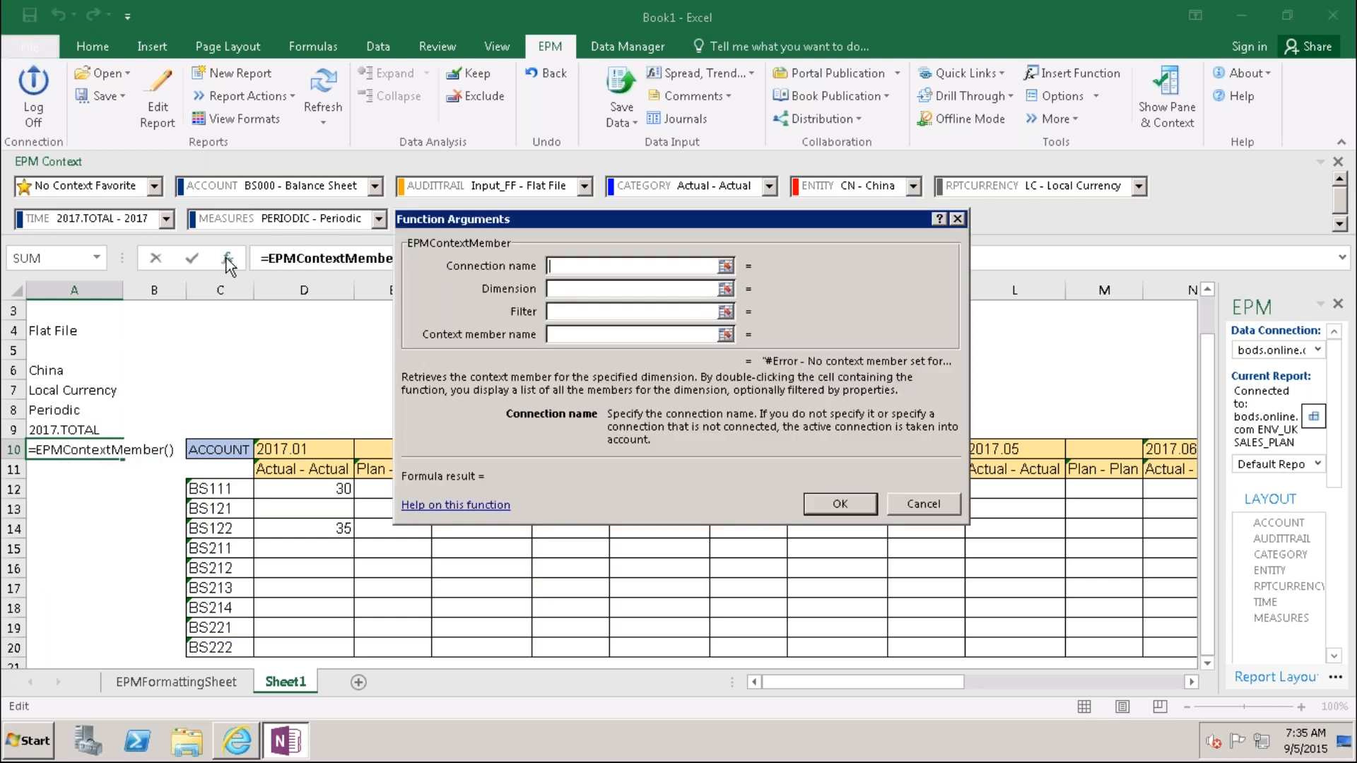
pyautogui.click(558, 287)
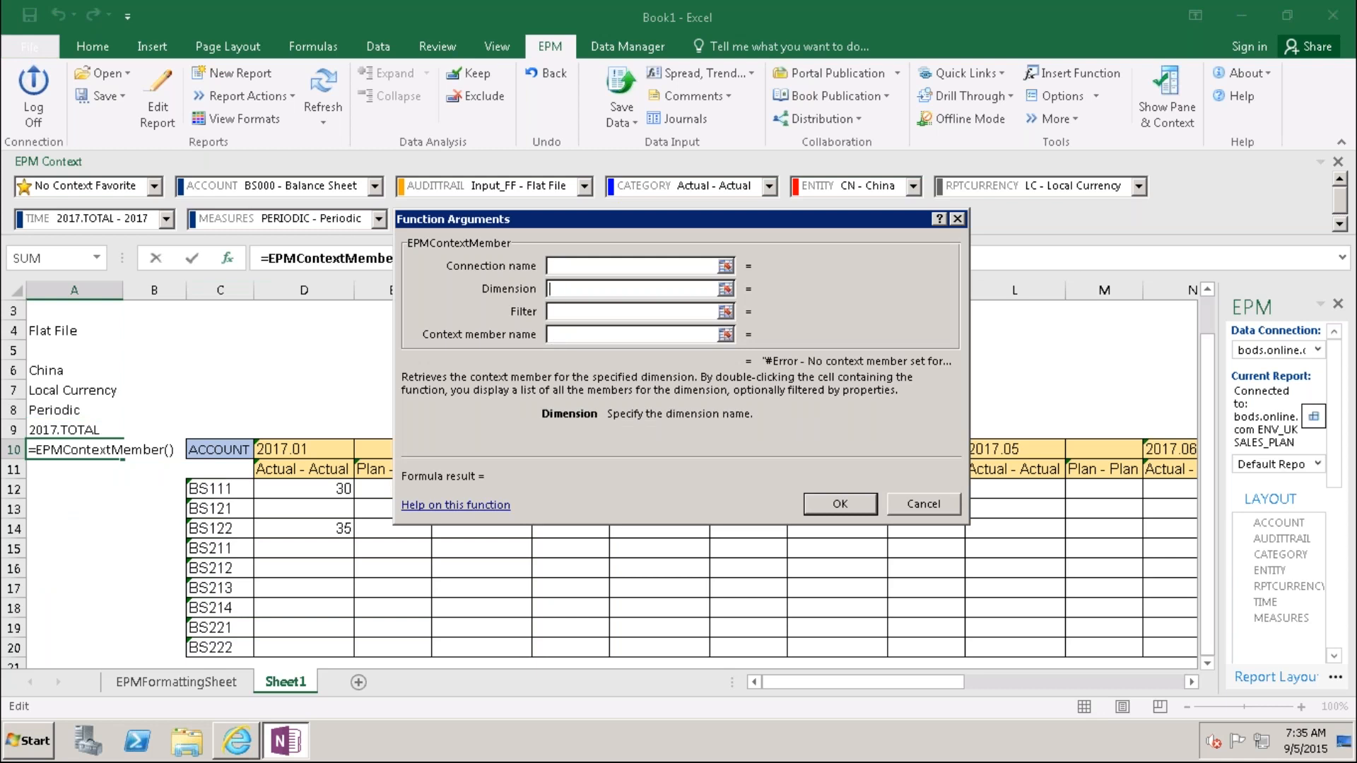
pyautogui.write('ACCOUNT')
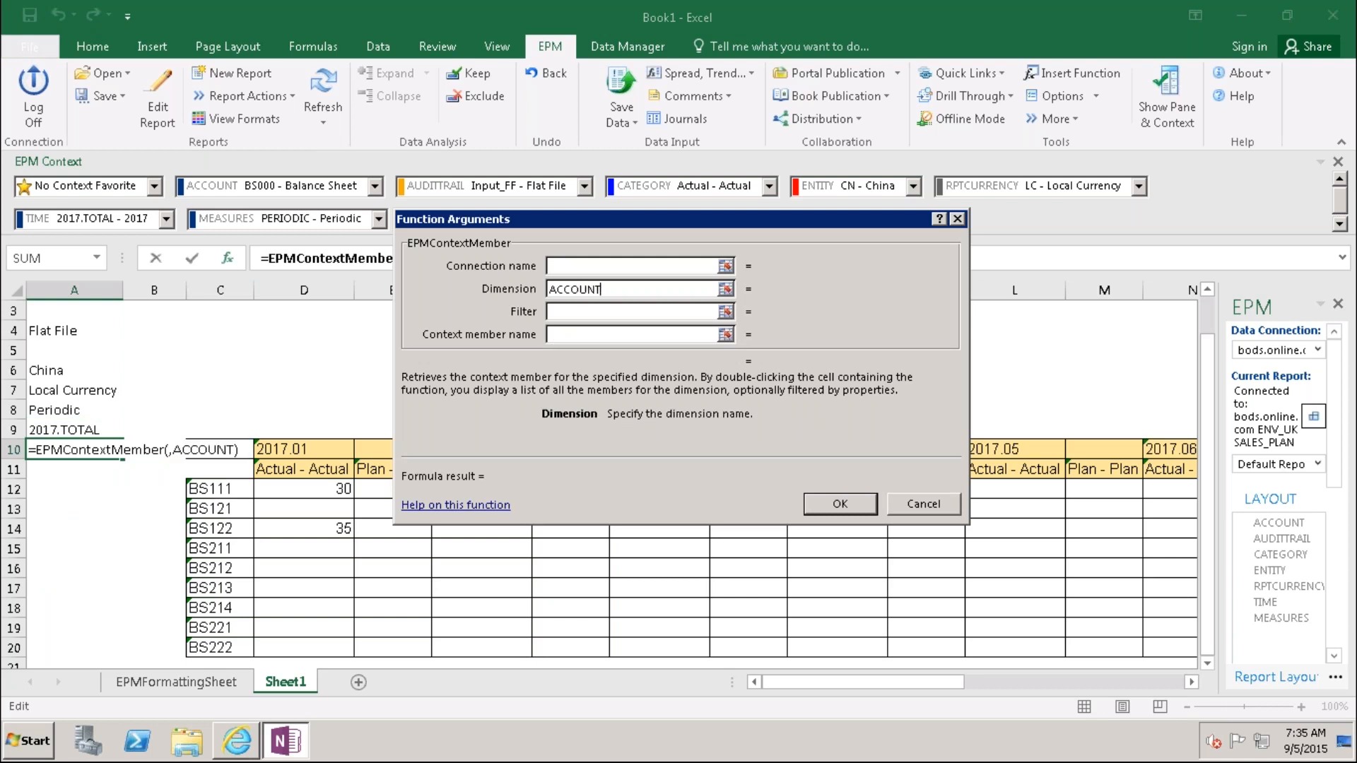
pyautogui.press('Tab')
pyautogui.click(845, 503)
# Step: Enter =EPMContextMember(,"CATEGORY") in A11 so it shows Actual
pyautogui.click(50, 474)
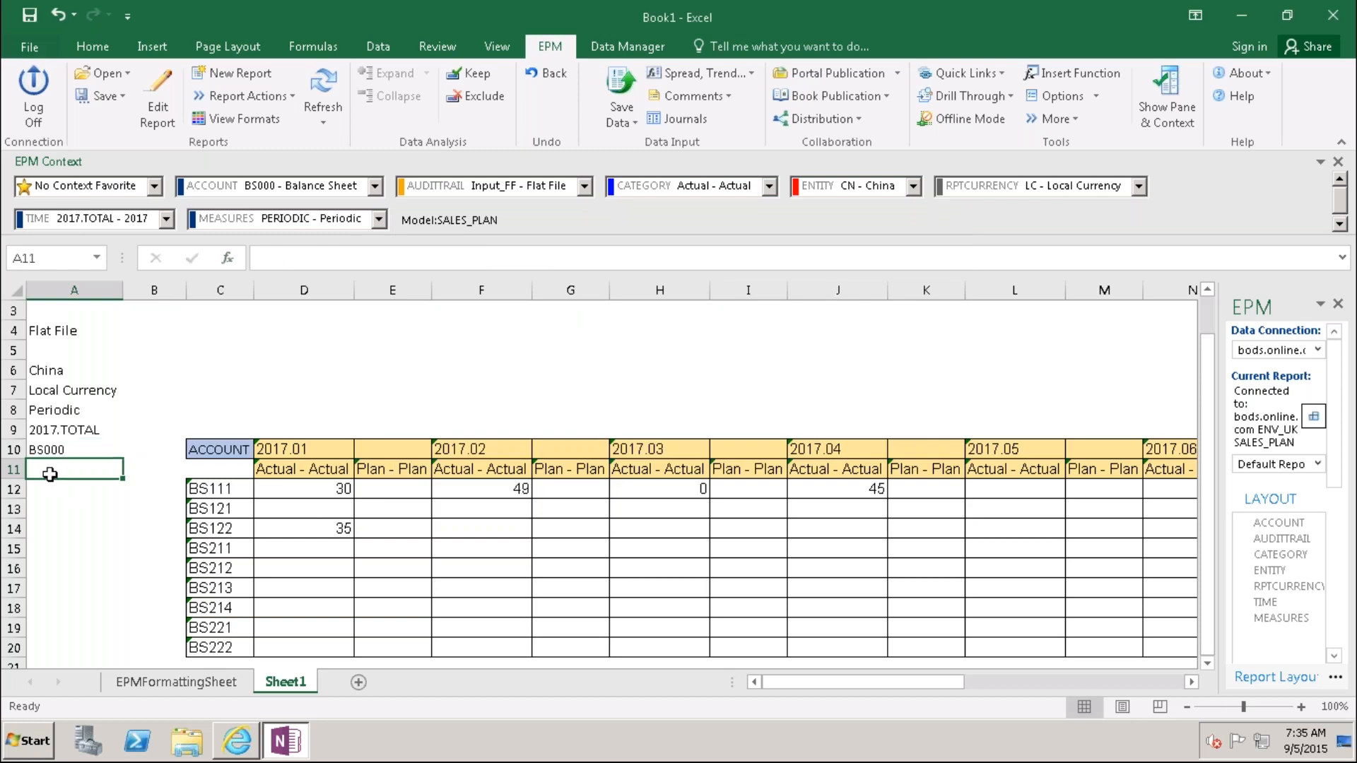
pyautogui.write('=ep')
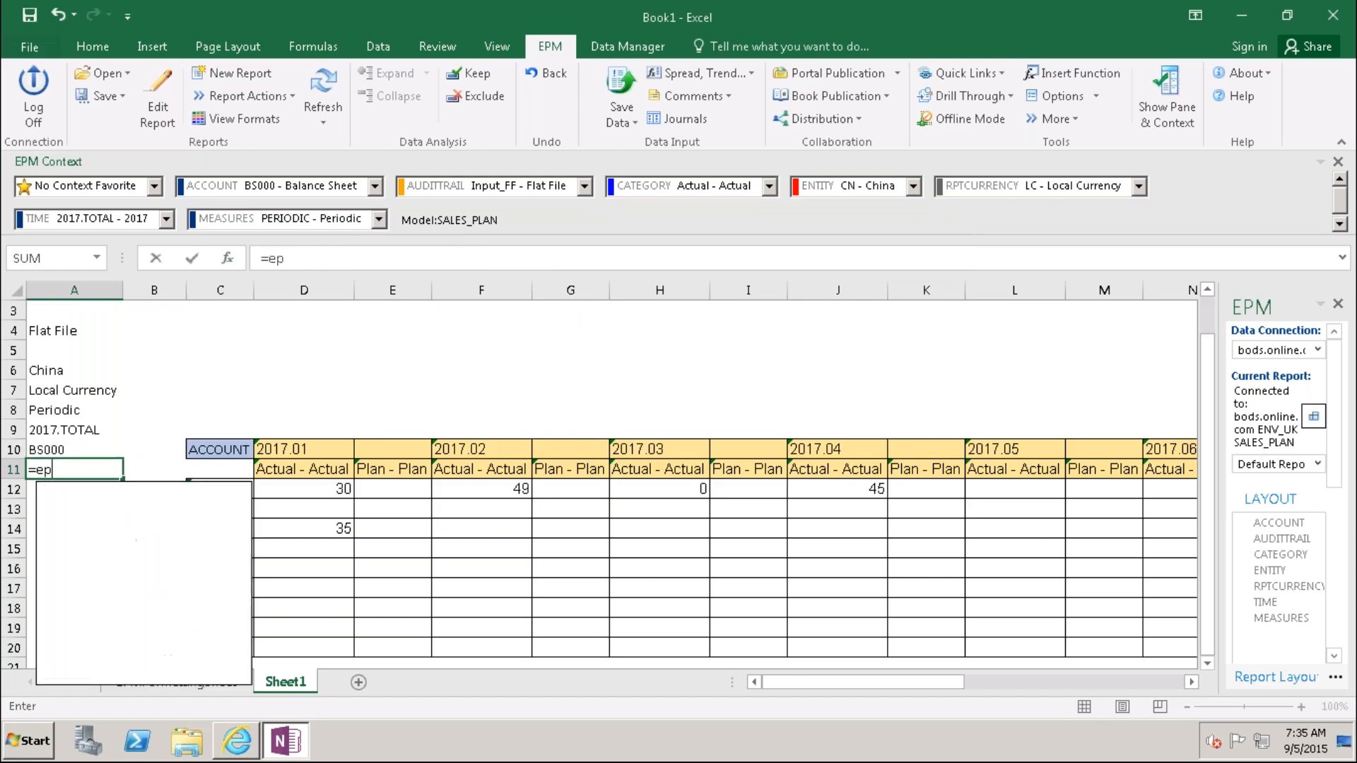
pyautogui.write('mco')
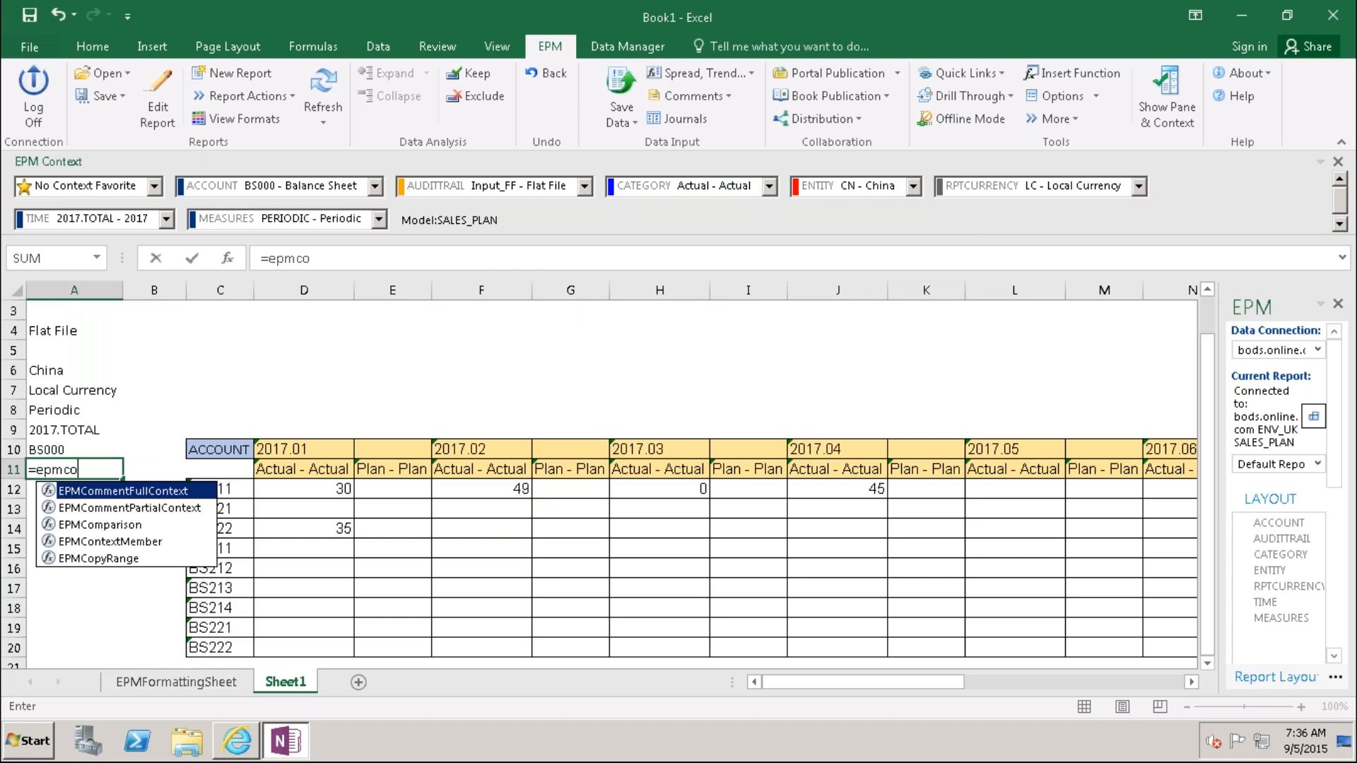
pyautogui.write('ntext')
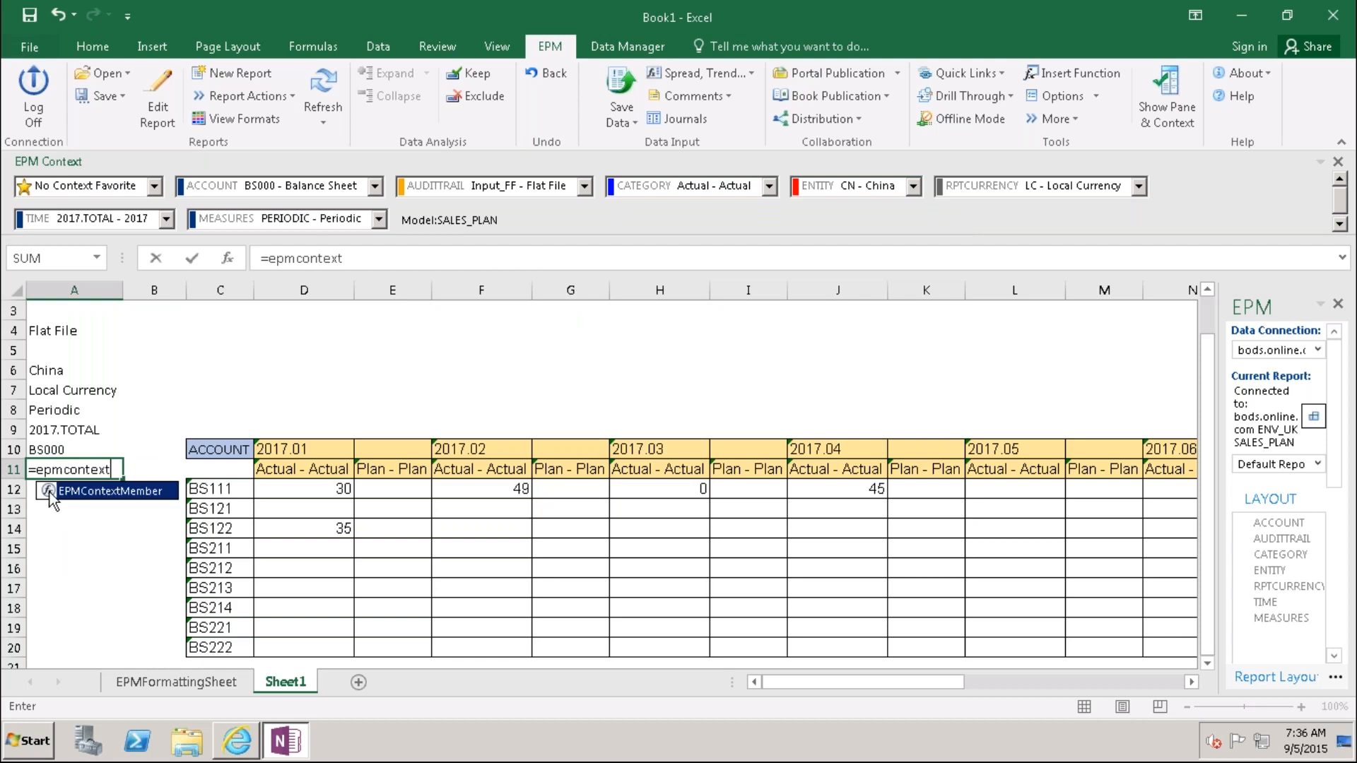
pyautogui.doubleClick(51, 499)
pyautogui.click(227, 258)
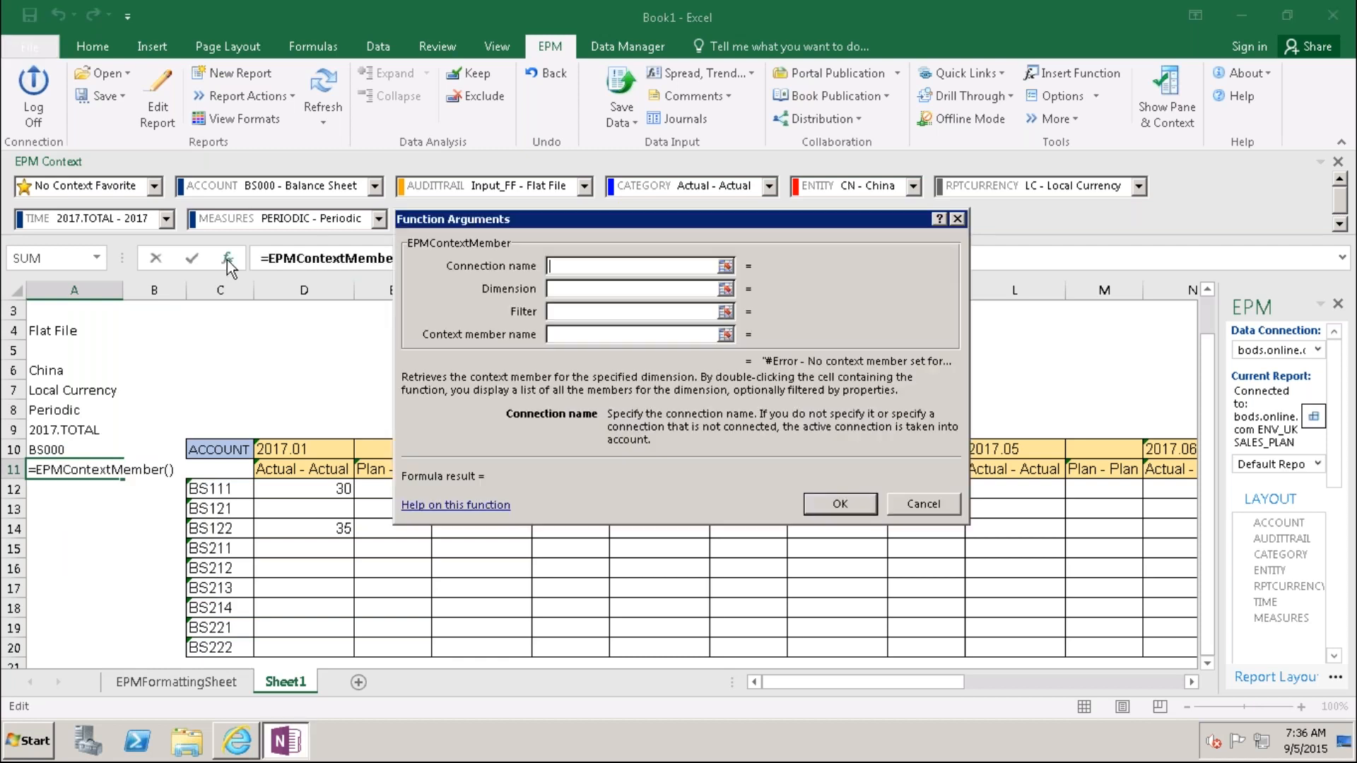
pyautogui.click(557, 287)
pyautogui.write('C')
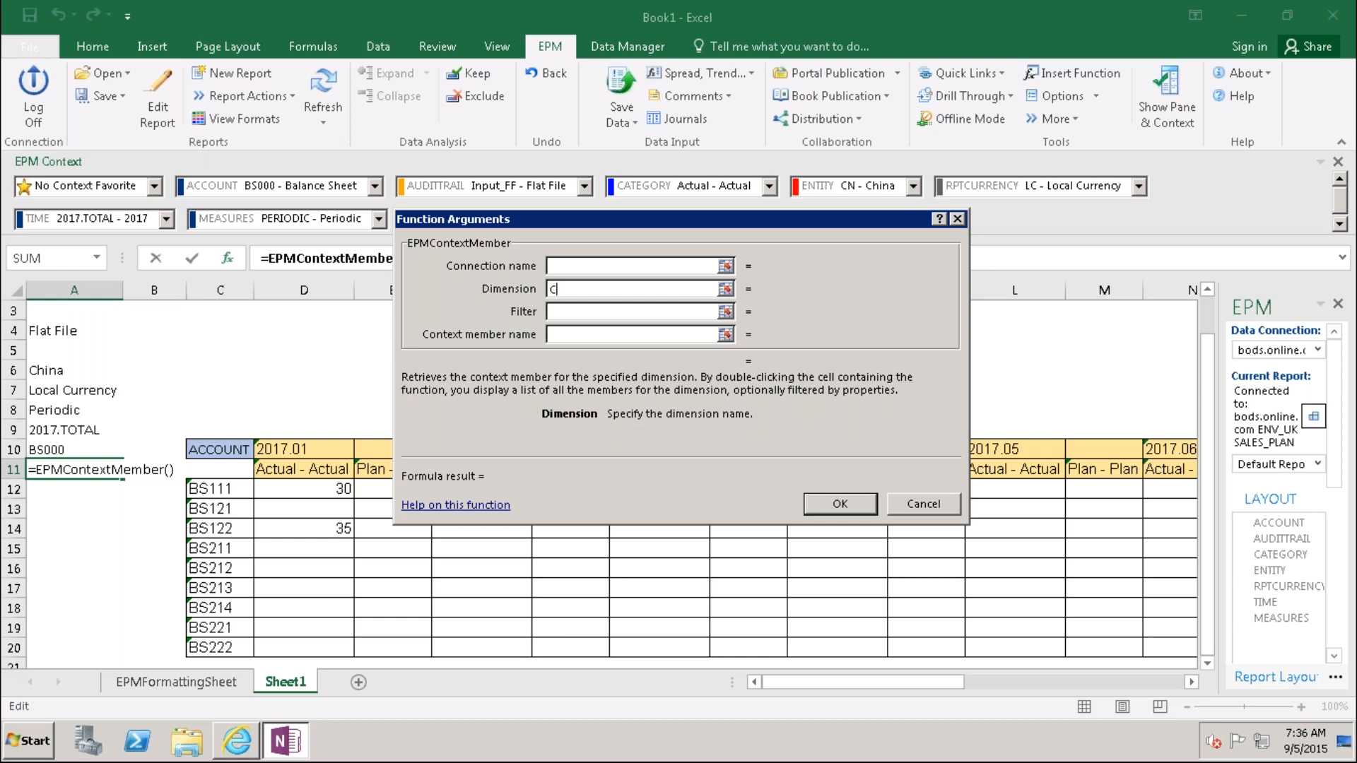
pyautogui.write('ATEGORY')
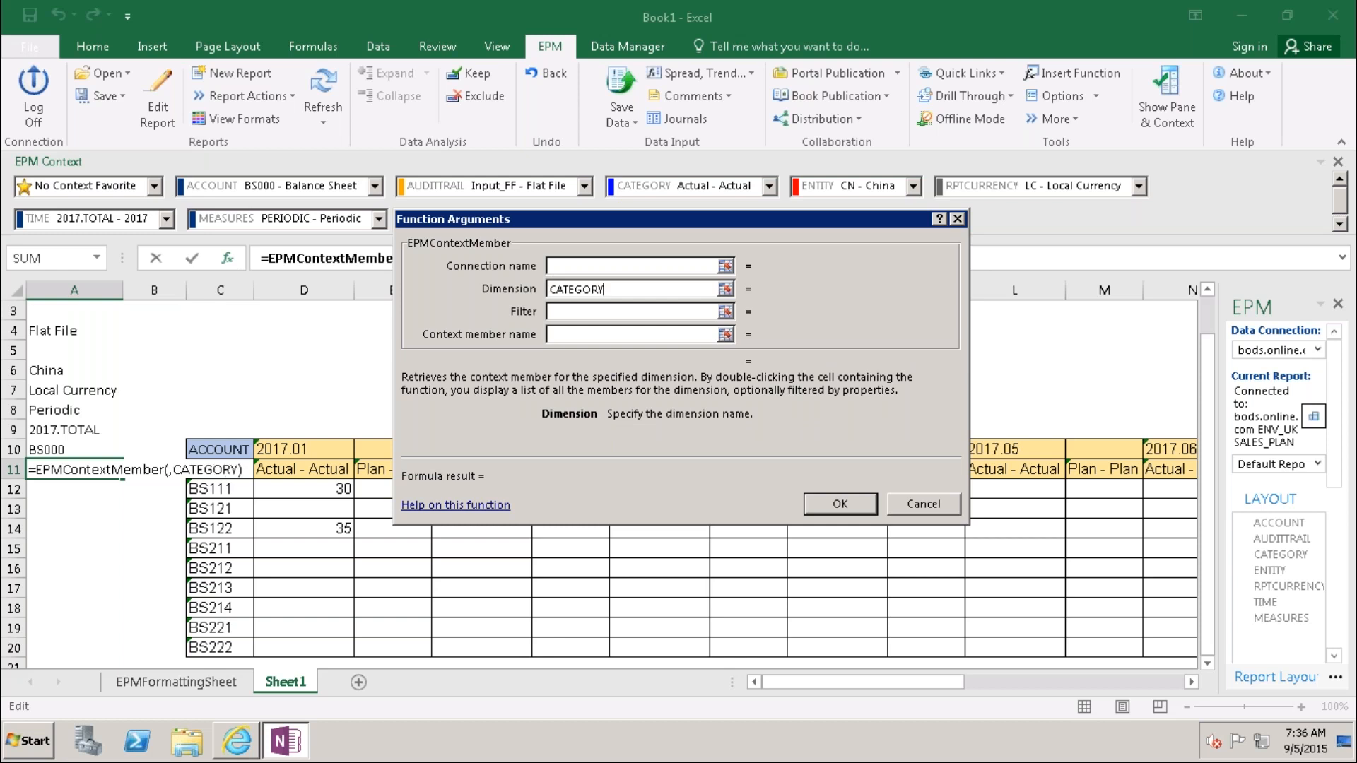
pyautogui.press('Tab')
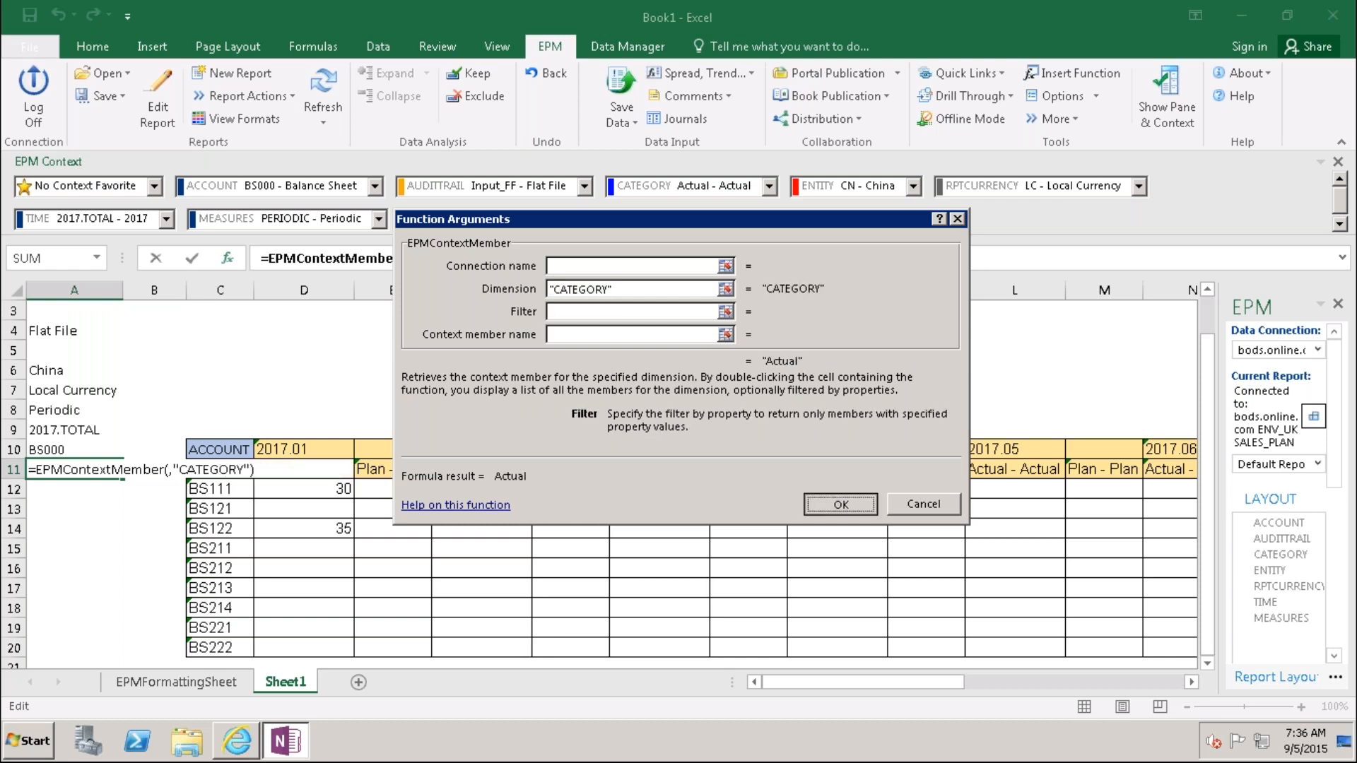
pyautogui.click(839, 503)
pyautogui.click(57, 567)
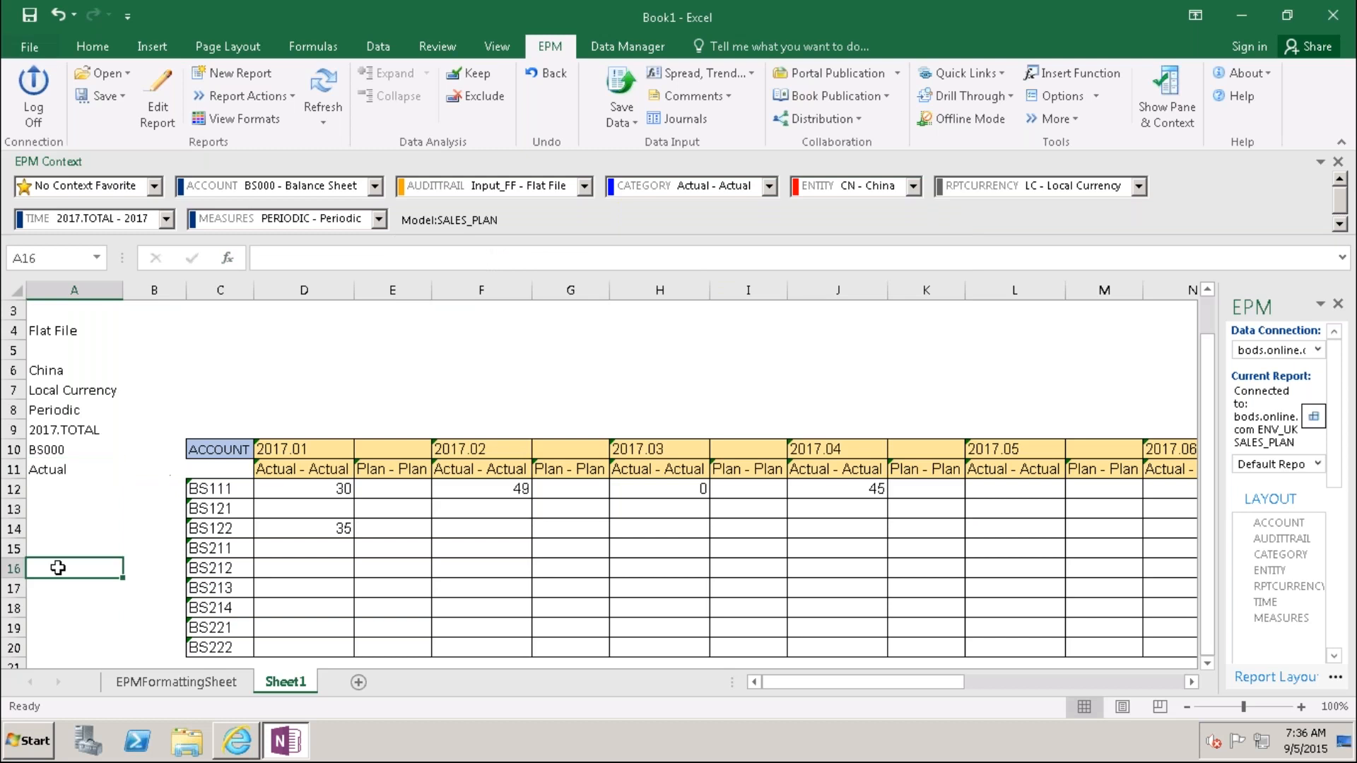
# Step: Delete the empty row 5 from the sheet
pyautogui.click(14, 351)
pyautogui.rightClick(15, 351)
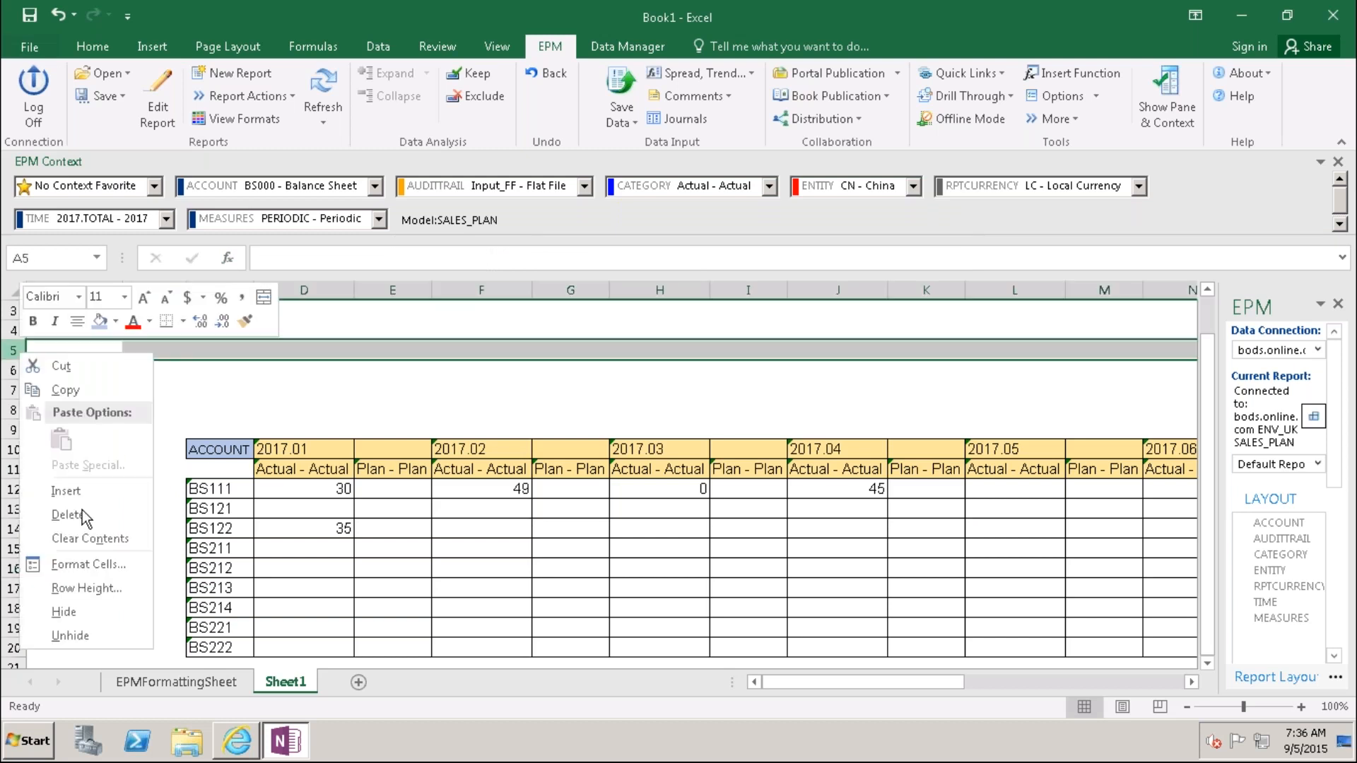
pyautogui.click(67, 514)
pyautogui.click(109, 331)
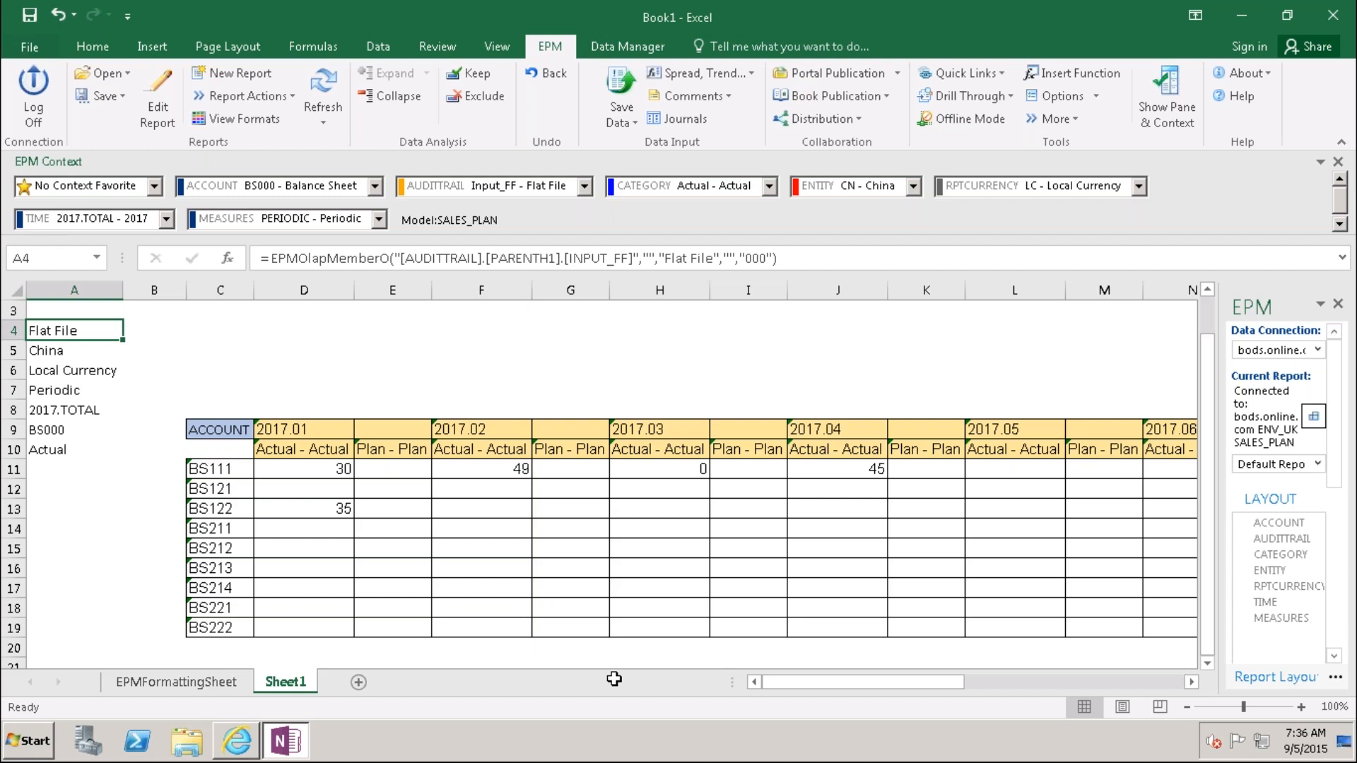
# Step: Set the TIME context to 2017.01 - Jan 2017 in the EPM Context bar
pyautogui.moveTo(841, 684)
pyautogui.mouseDown()
pyautogui.moveTo(853, 684)
pyautogui.moveTo(842, 684)
pyautogui.mouseUp()
pyautogui.click(166, 219)
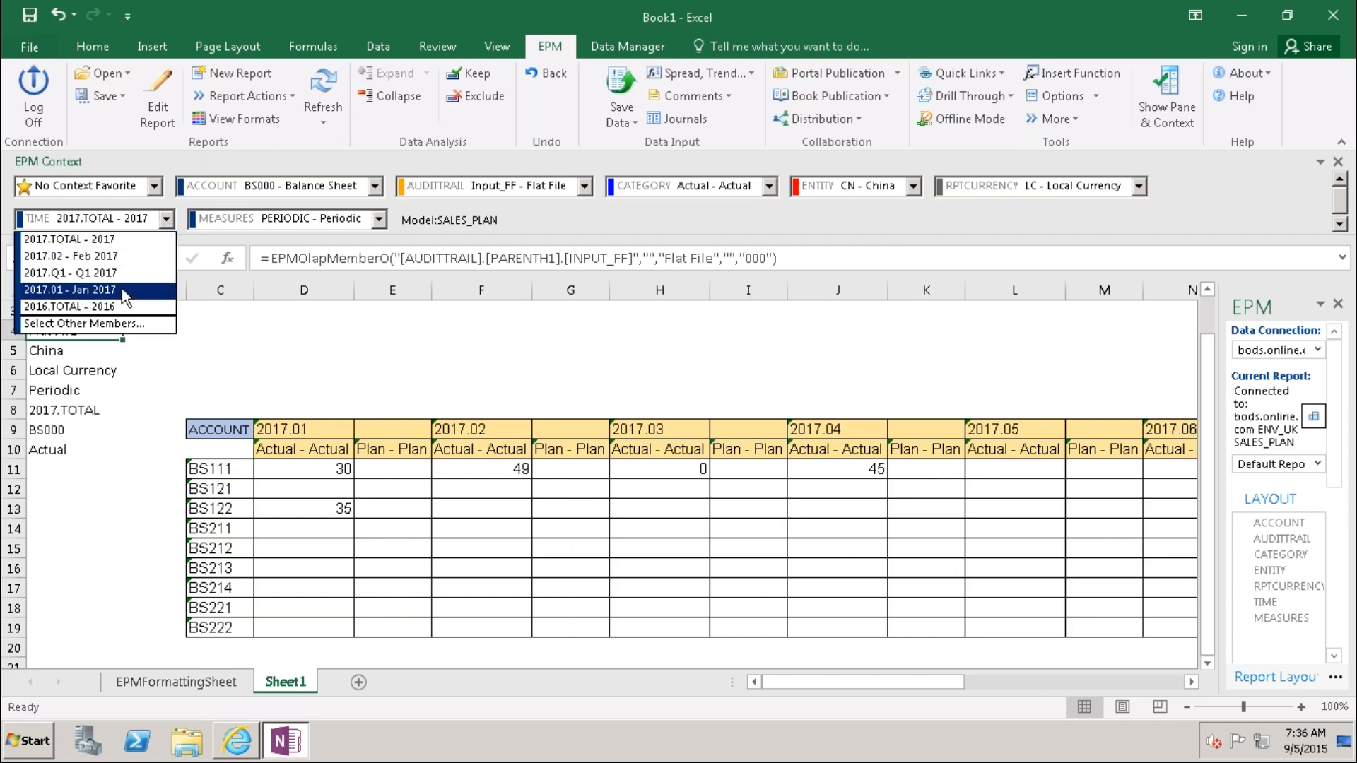
pyautogui.click(70, 290)
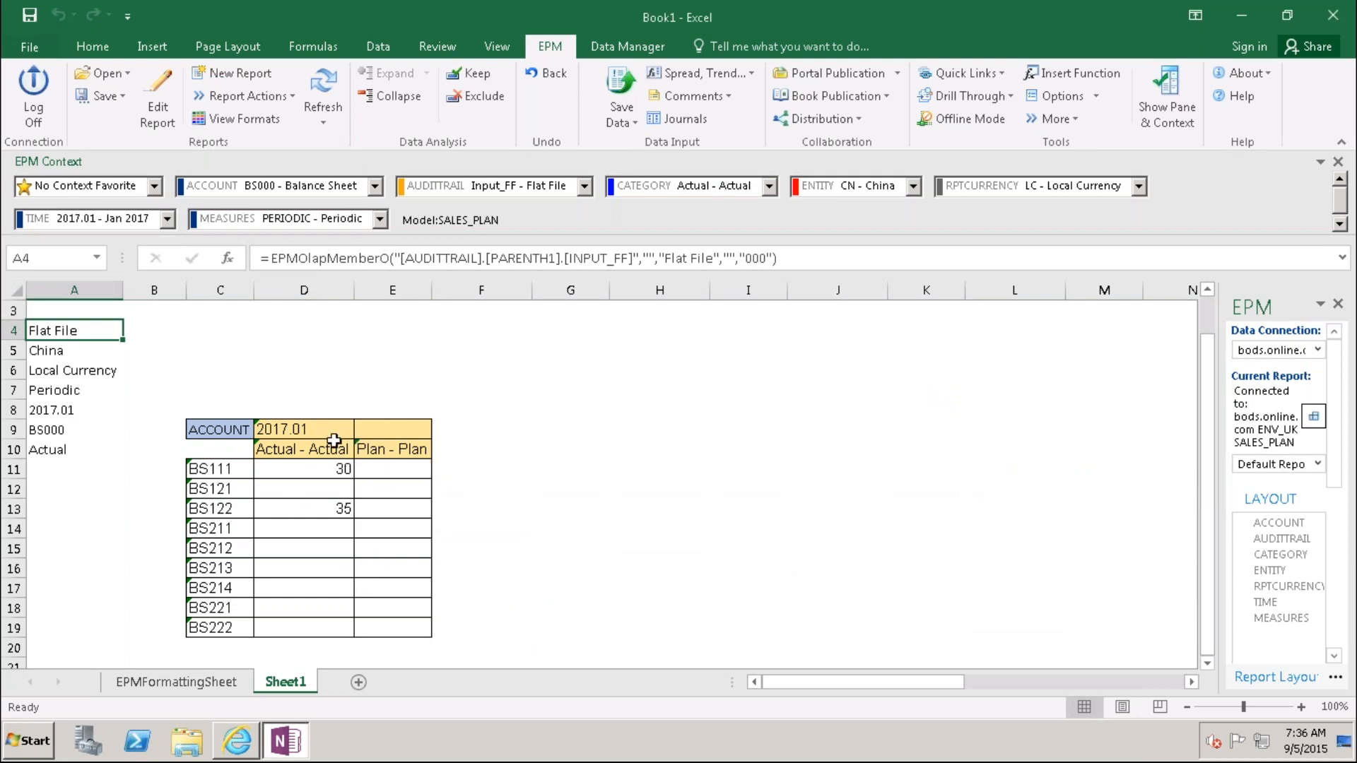
# Step: Set the CATEGORY member display to ID so headers read Actual and Plan
pyautogui.click(382, 452)
pyautogui.click(310, 451)
pyautogui.click(159, 104)
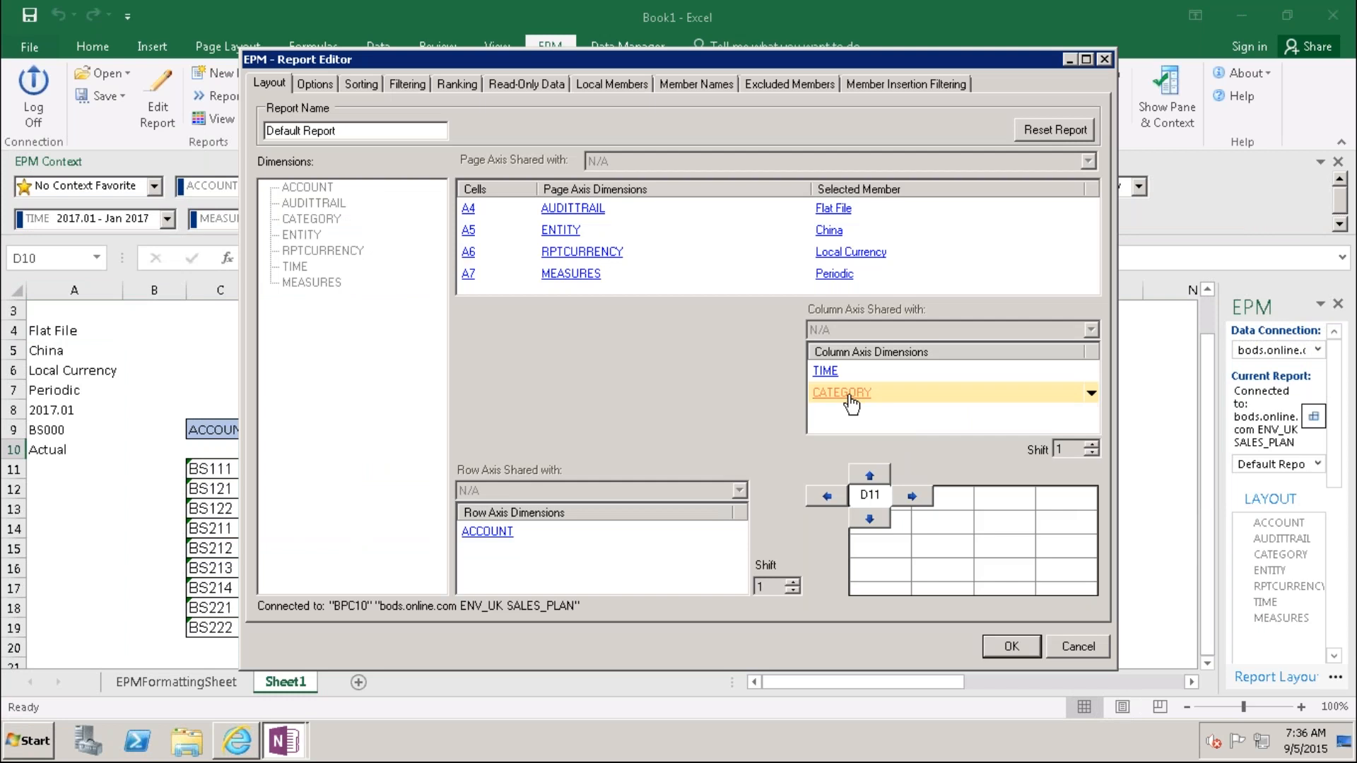
pyautogui.click(849, 395)
pyautogui.click(443, 138)
pyautogui.click(449, 161)
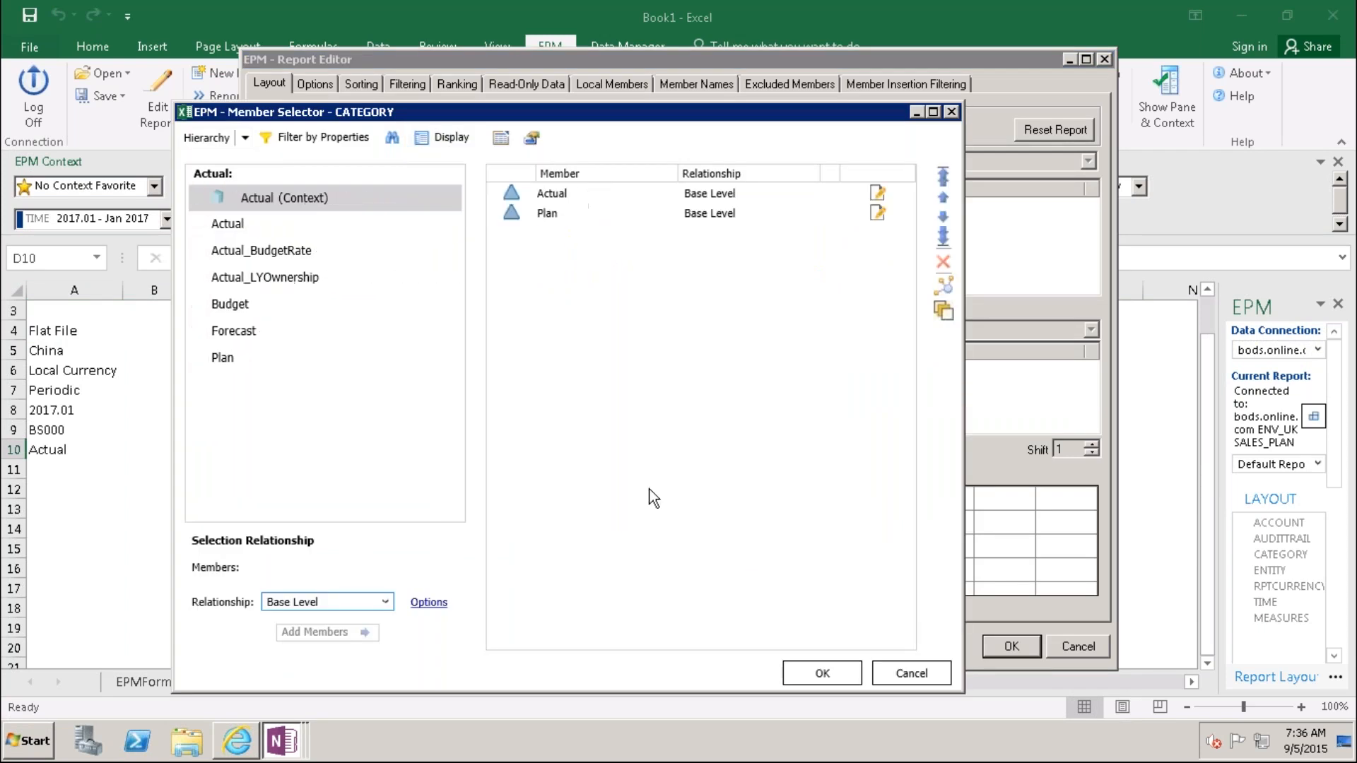
pyautogui.click(822, 672)
pyautogui.click(1012, 646)
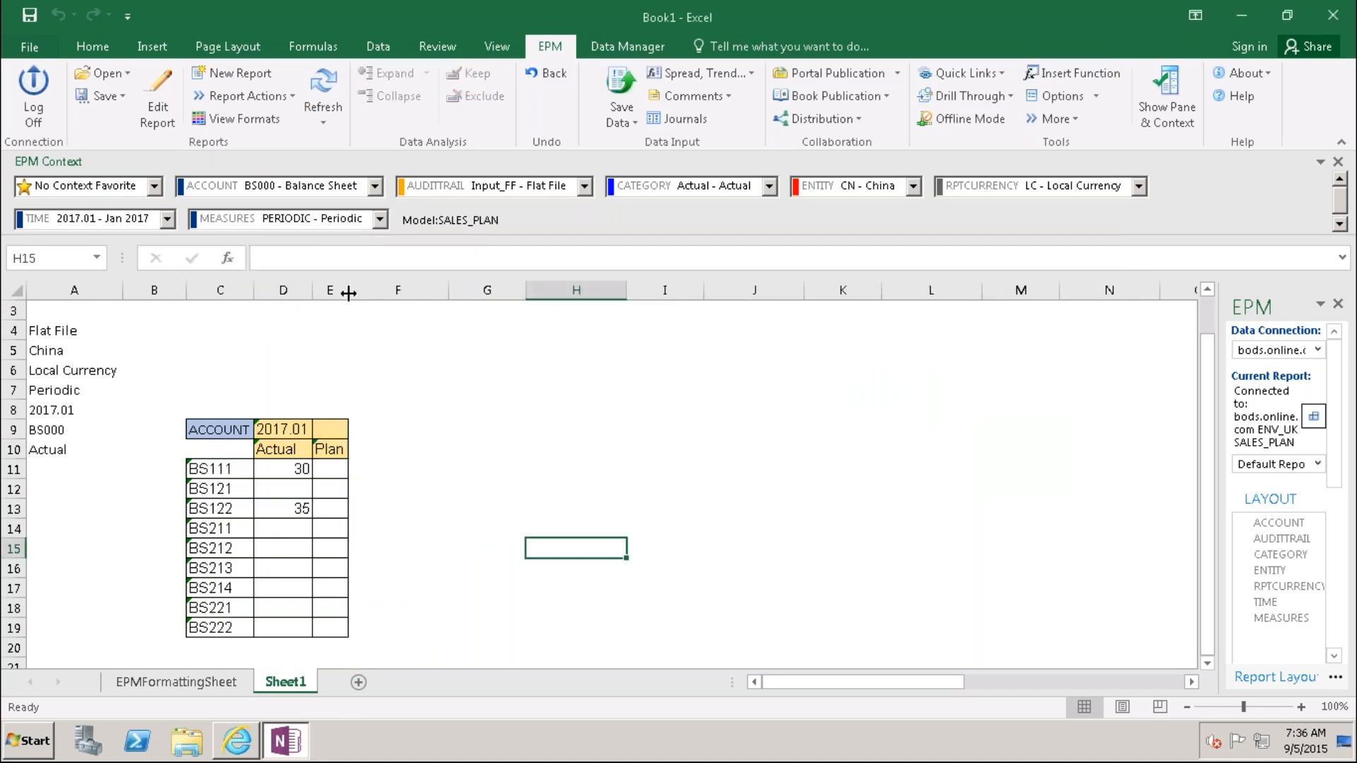
pyautogui.click(382, 431)
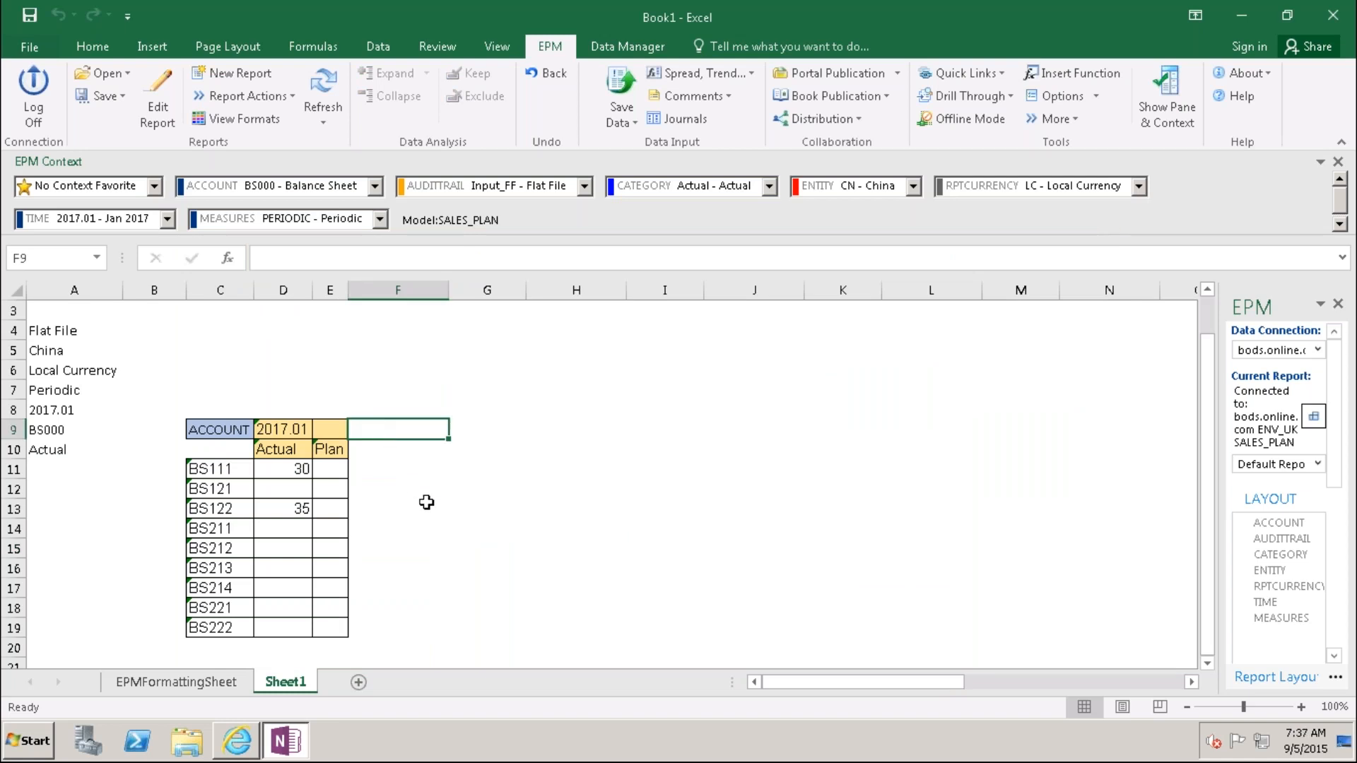
# Step: Type the COMMENT heading in F9 and add borders to the comment column cells
pyautogui.write('CO')
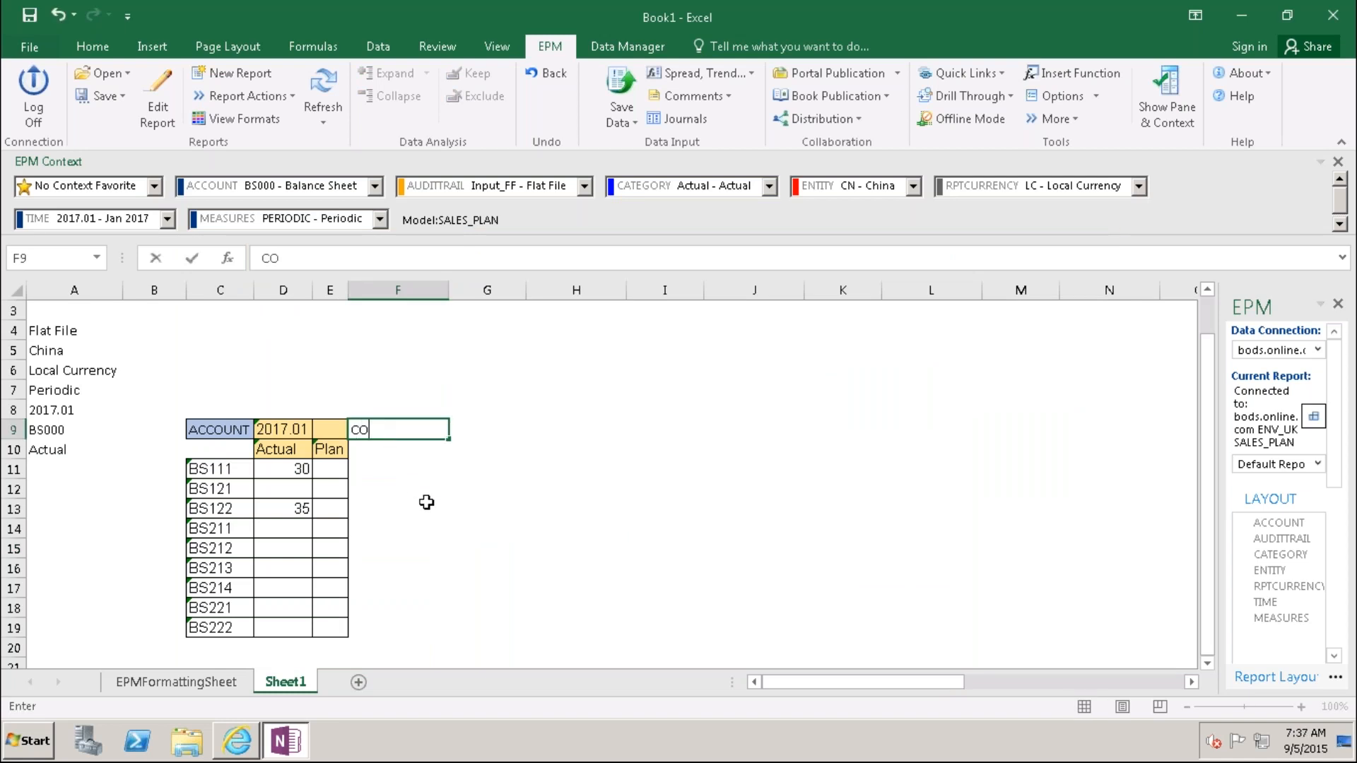
pyautogui.write('MMENT')
pyautogui.click(420, 530)
pyautogui.click(376, 458)
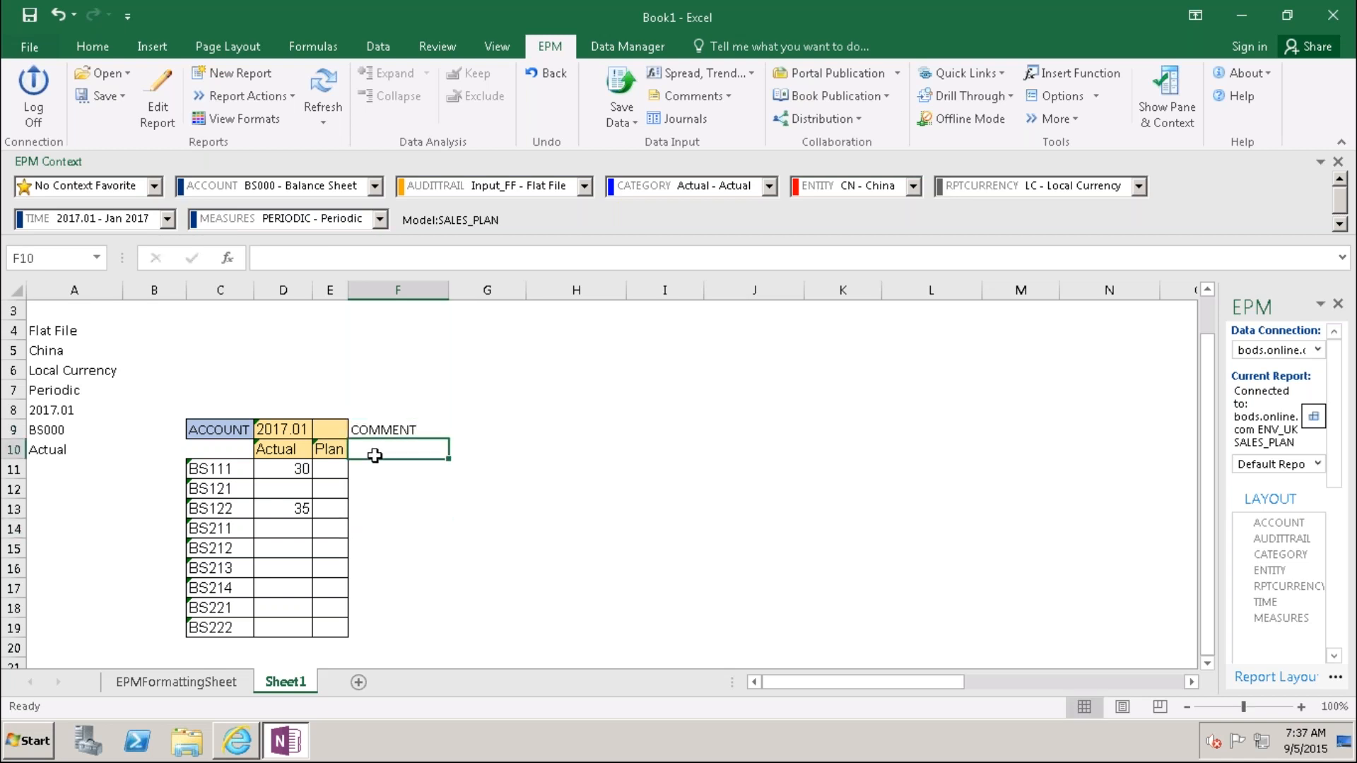
pyautogui.click(383, 434)
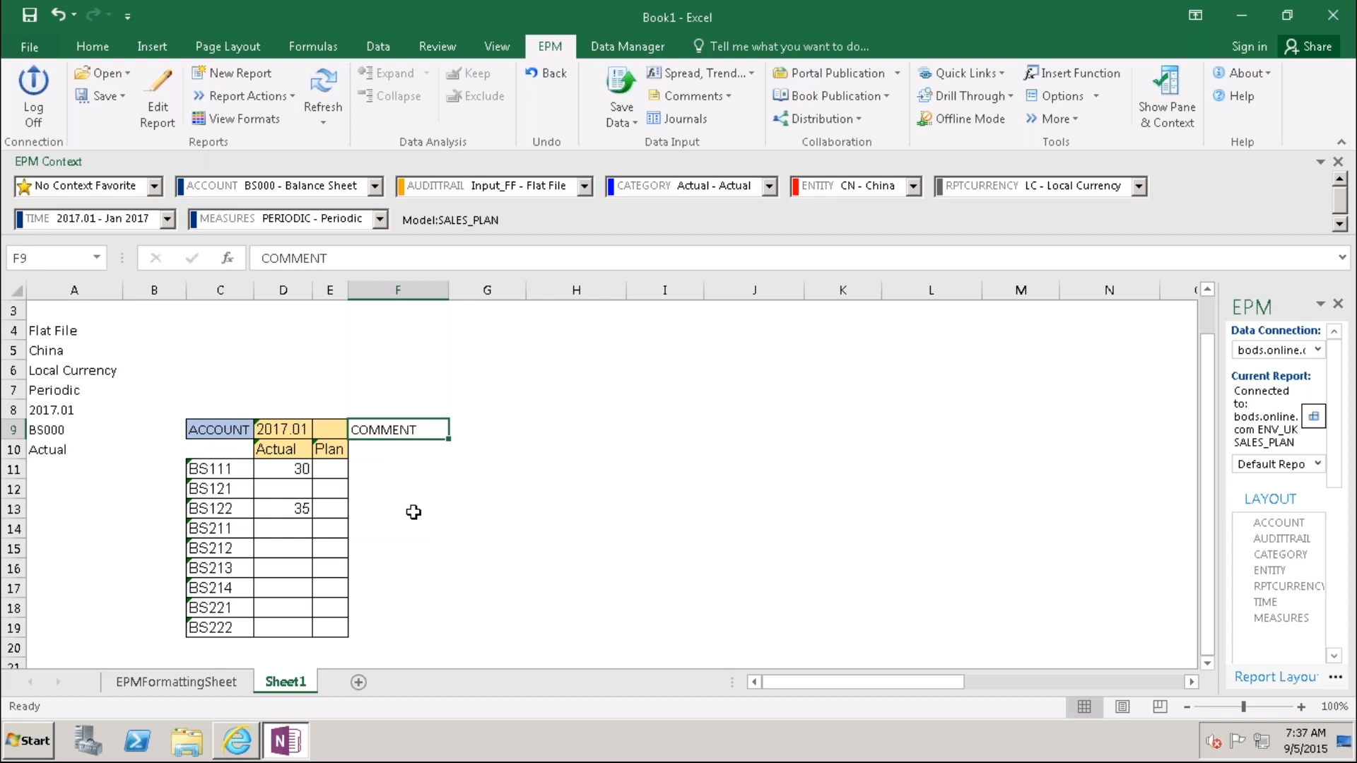
pyautogui.hotkey('shift', 'Down')
pyautogui.hotkey('shift', 'Down')
pyautogui.hotkey('shift', 'Down')
pyautogui.hotkey('shift', 'Down')
pyautogui.hotkey('shift', 'Down')
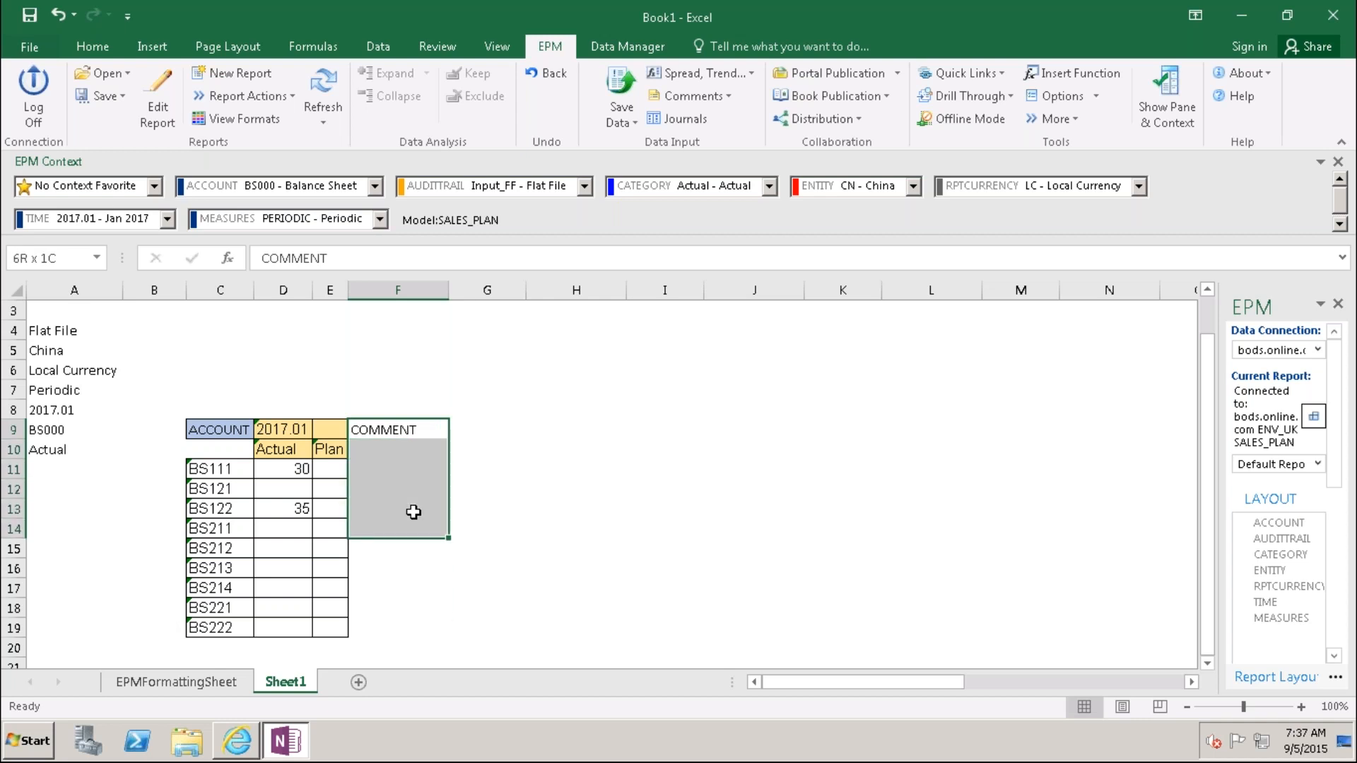
pyautogui.hotkey('shift', 'Down')
pyautogui.hotkey('shift', 'Down')
pyautogui.hotkey('shift', 'Down')
pyautogui.hotkey('shift', 'Down')
pyautogui.hotkey('shift', 'Down')
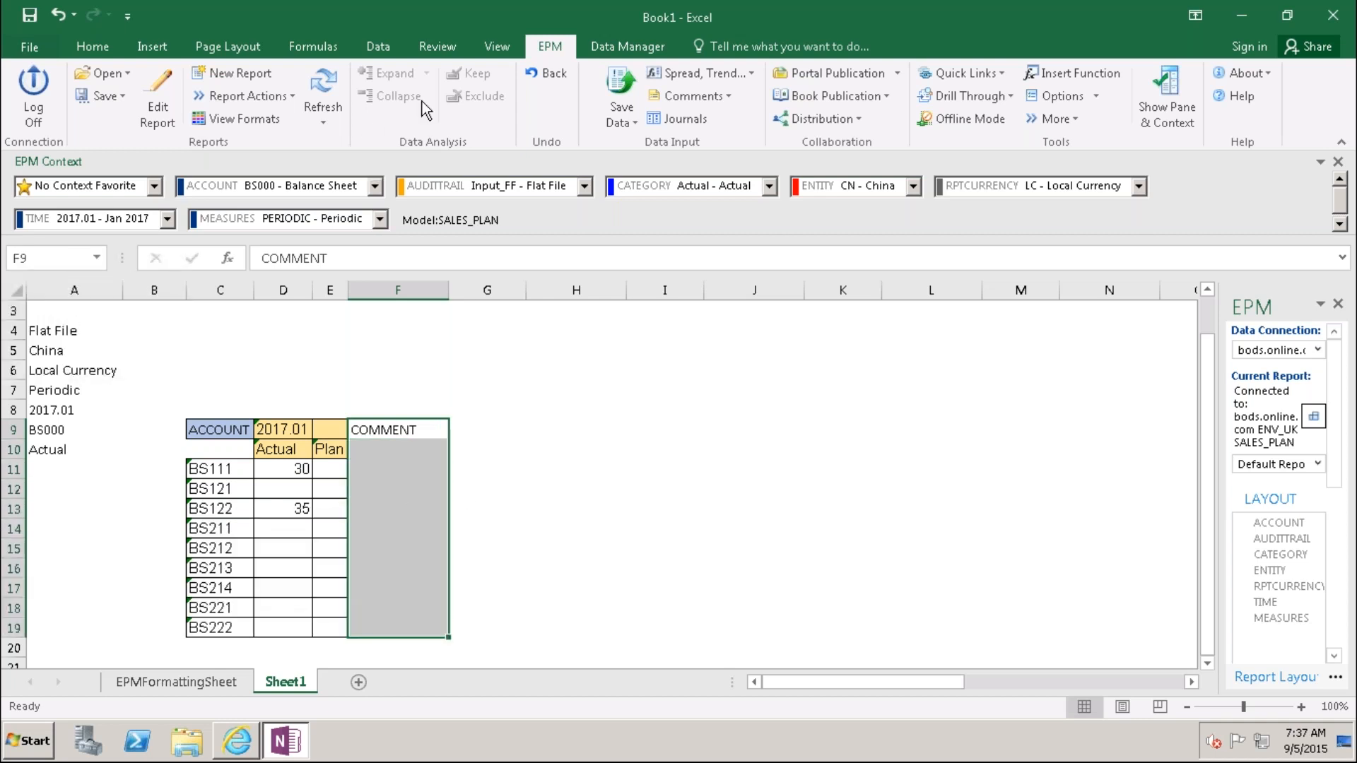
pyautogui.click(92, 46)
pyautogui.click(259, 111)
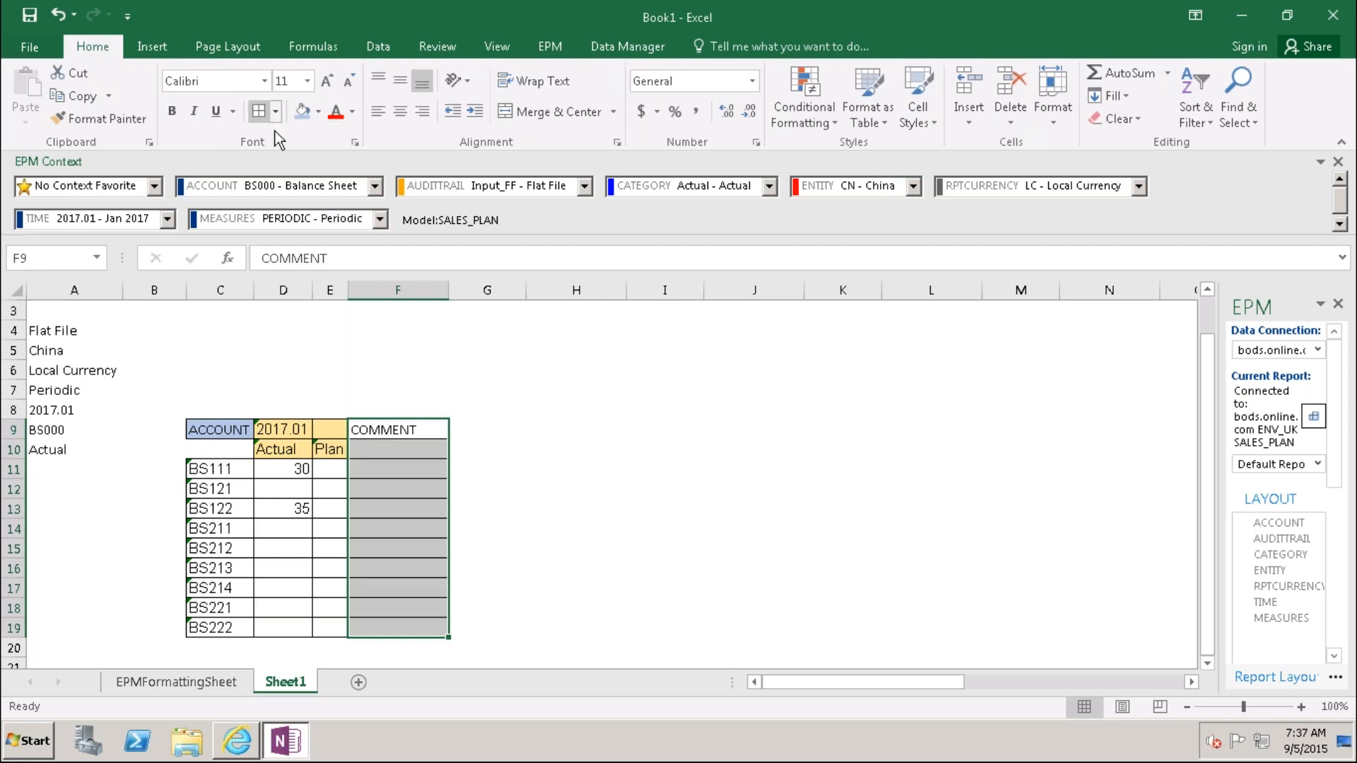
pyautogui.click(548, 481)
pyautogui.click(568, 627)
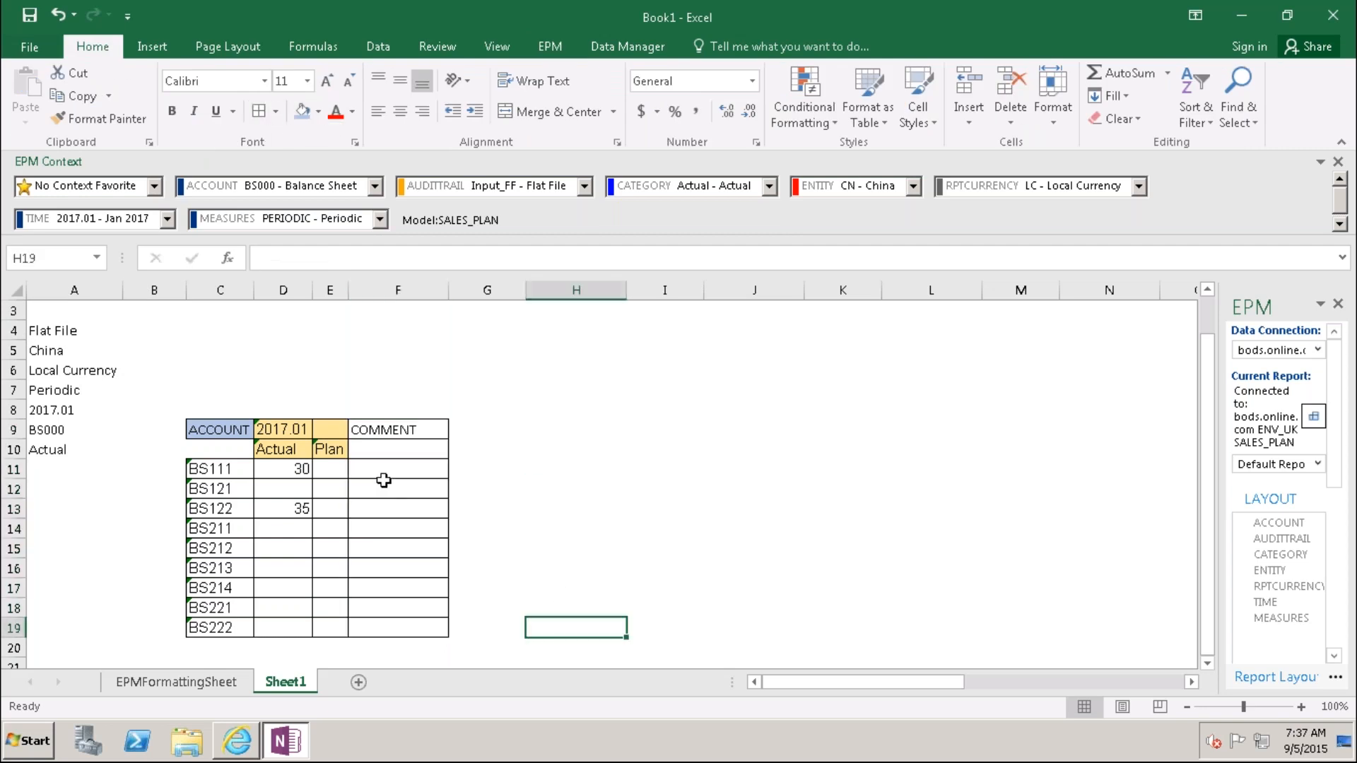
# Step: Fill the COMMENT header cells F9:F10 light blue
pyautogui.click(384, 452)
pyautogui.click(382, 472)
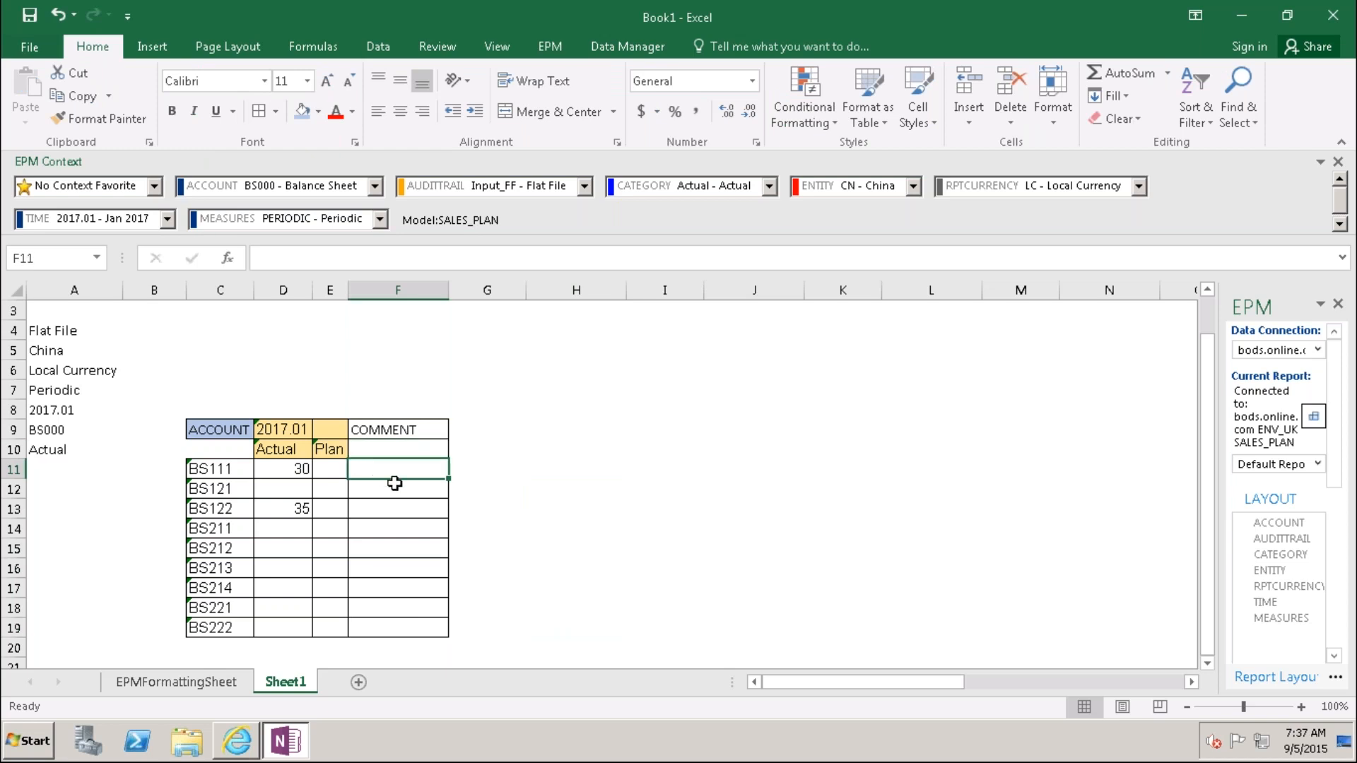
pyautogui.click(393, 429)
pyautogui.hotkey('shift', 'Down')
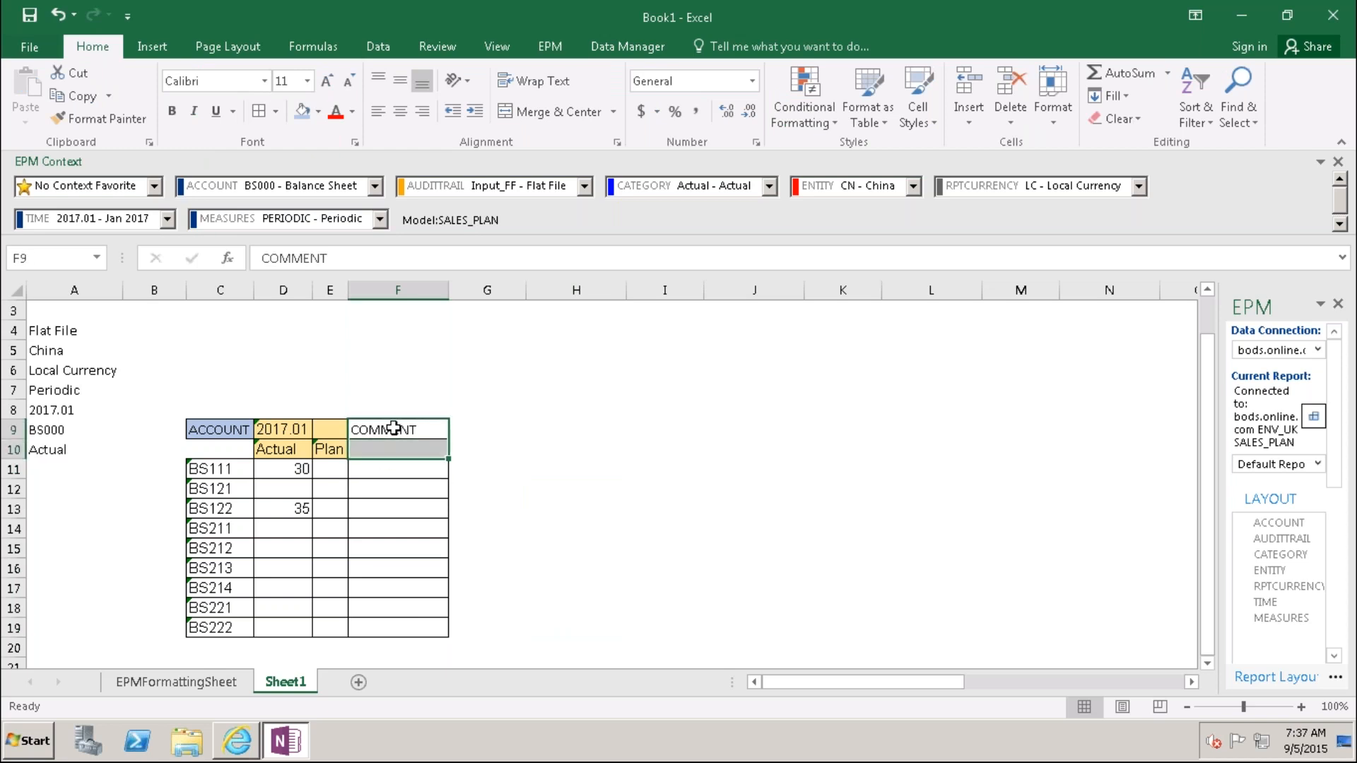
pyautogui.click(304, 113)
pyautogui.click(547, 506)
pyautogui.click(711, 612)
# Step: Enter a Plan value of 45 for BS111 in E11
pyautogui.click(389, 466)
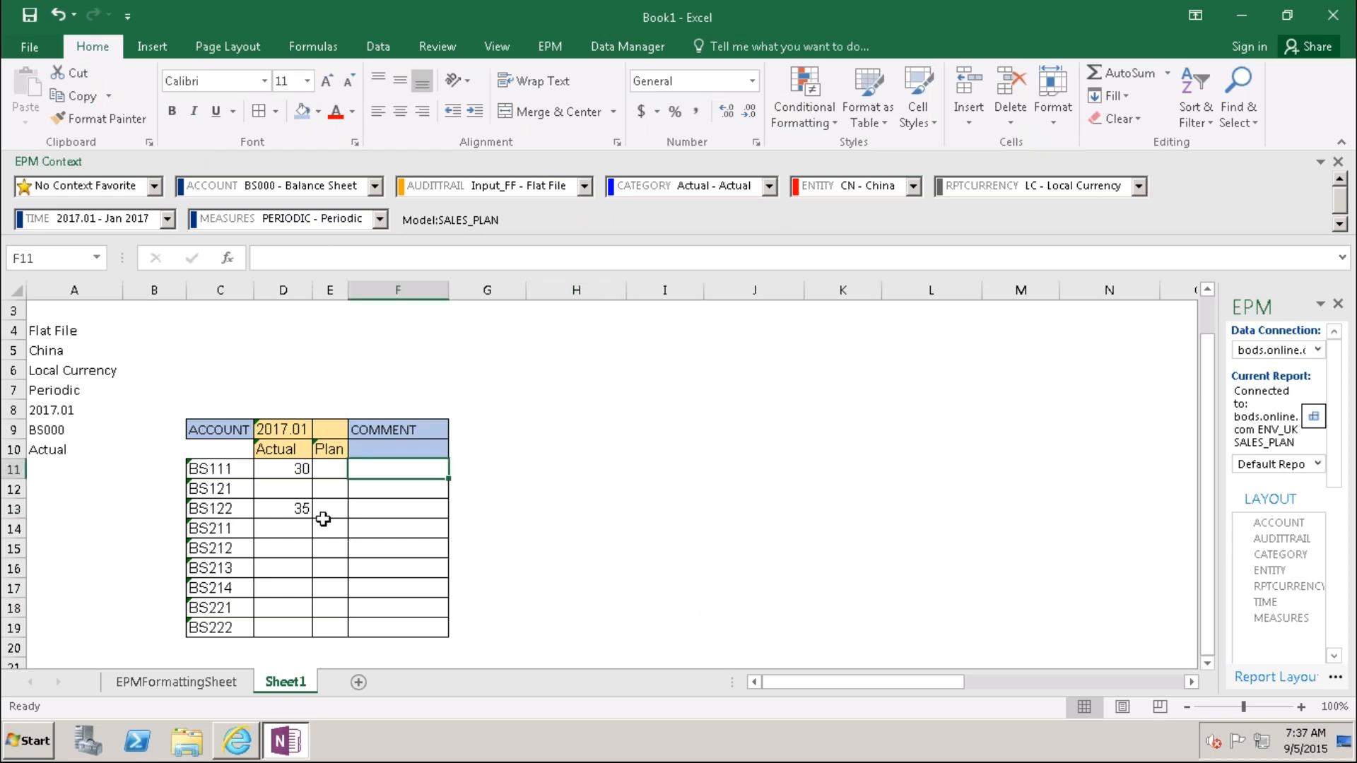
pyautogui.press('Left')
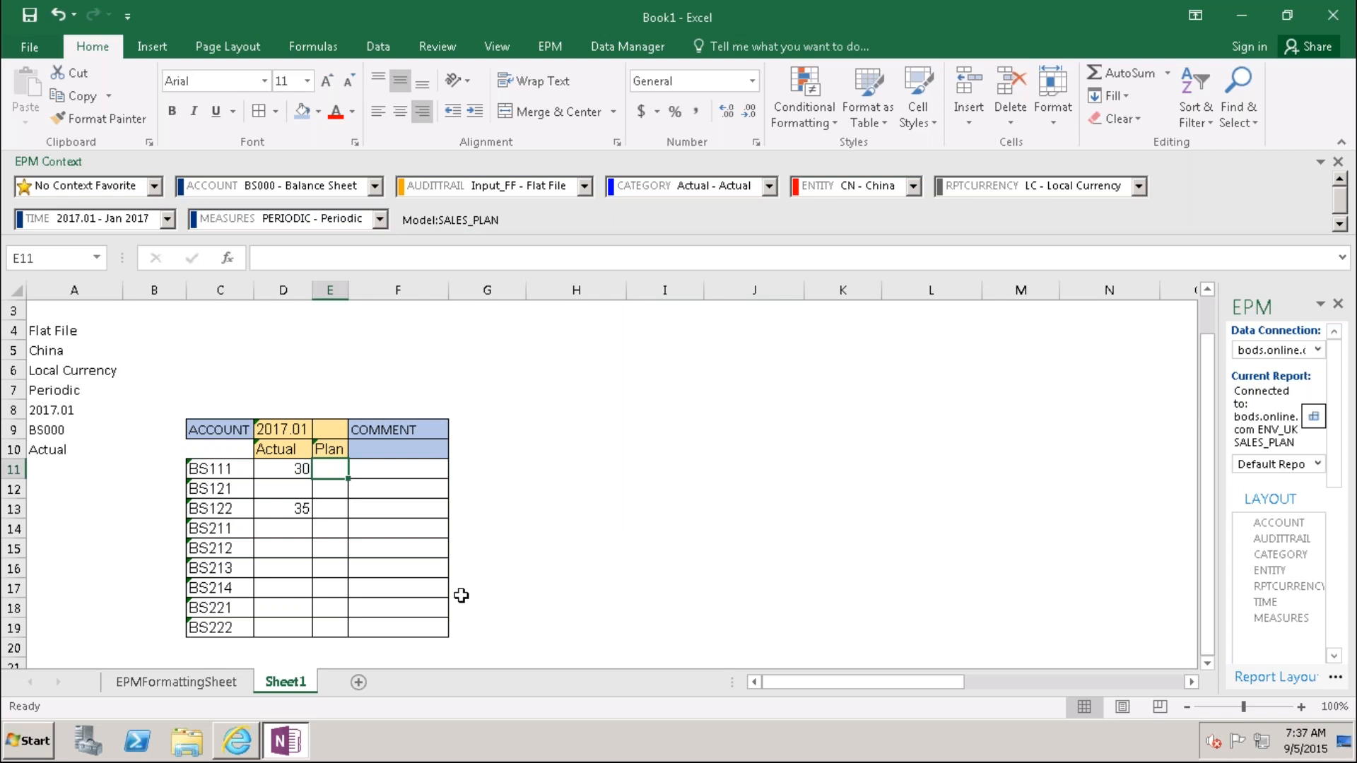
pyautogui.write('45')
pyautogui.click(655, 548)
# Step: Type the comment 'Jan Plan was submitted' in F11 and autofit column F
pyautogui.click(403, 475)
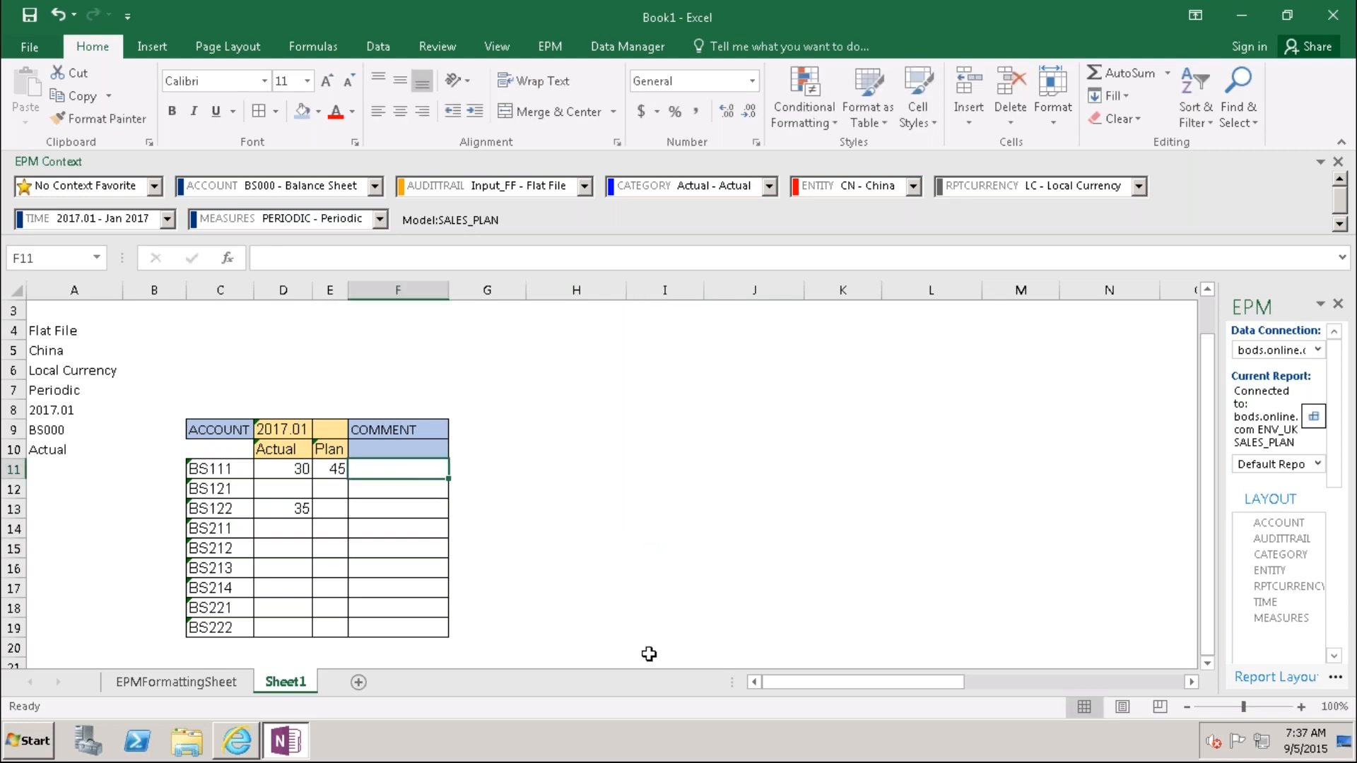
pyautogui.write('Jan')
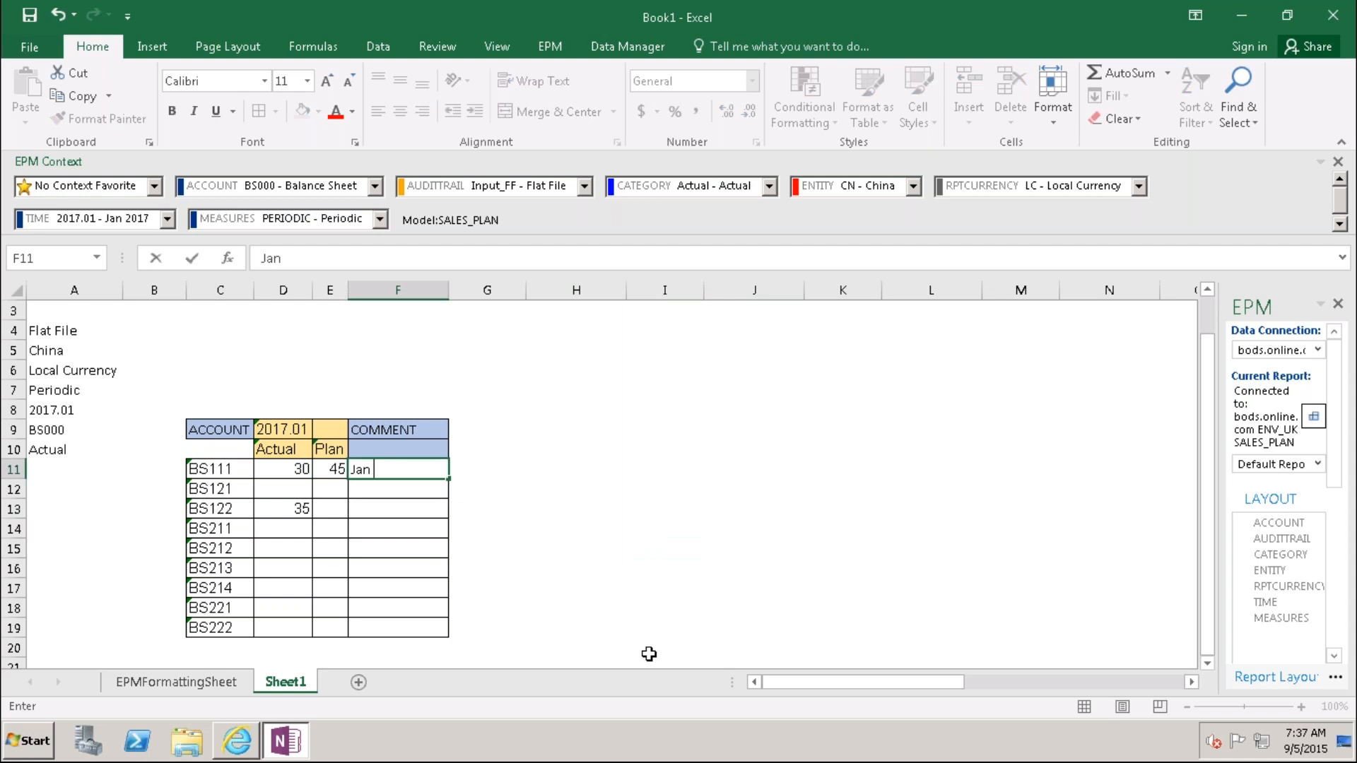
pyautogui.write(' Plan was submitted')
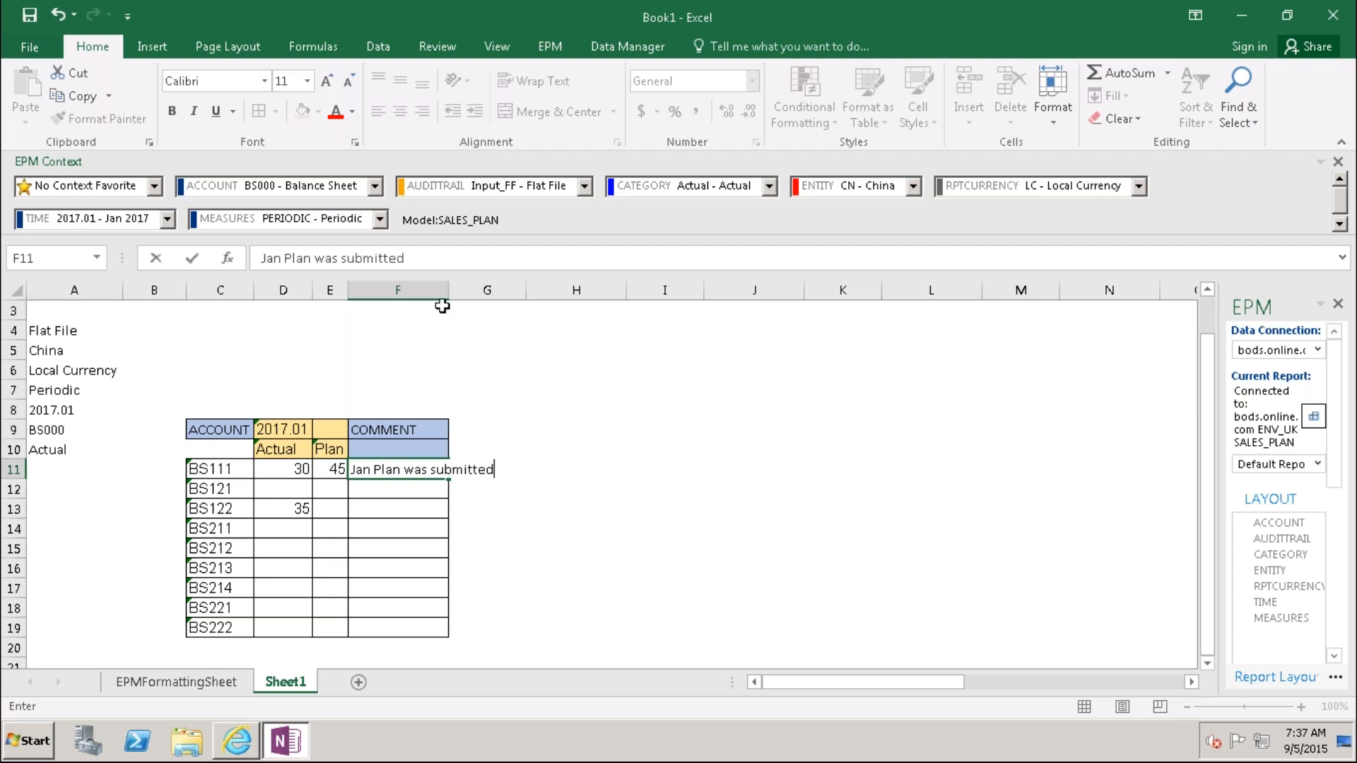
pyautogui.click(397, 289)
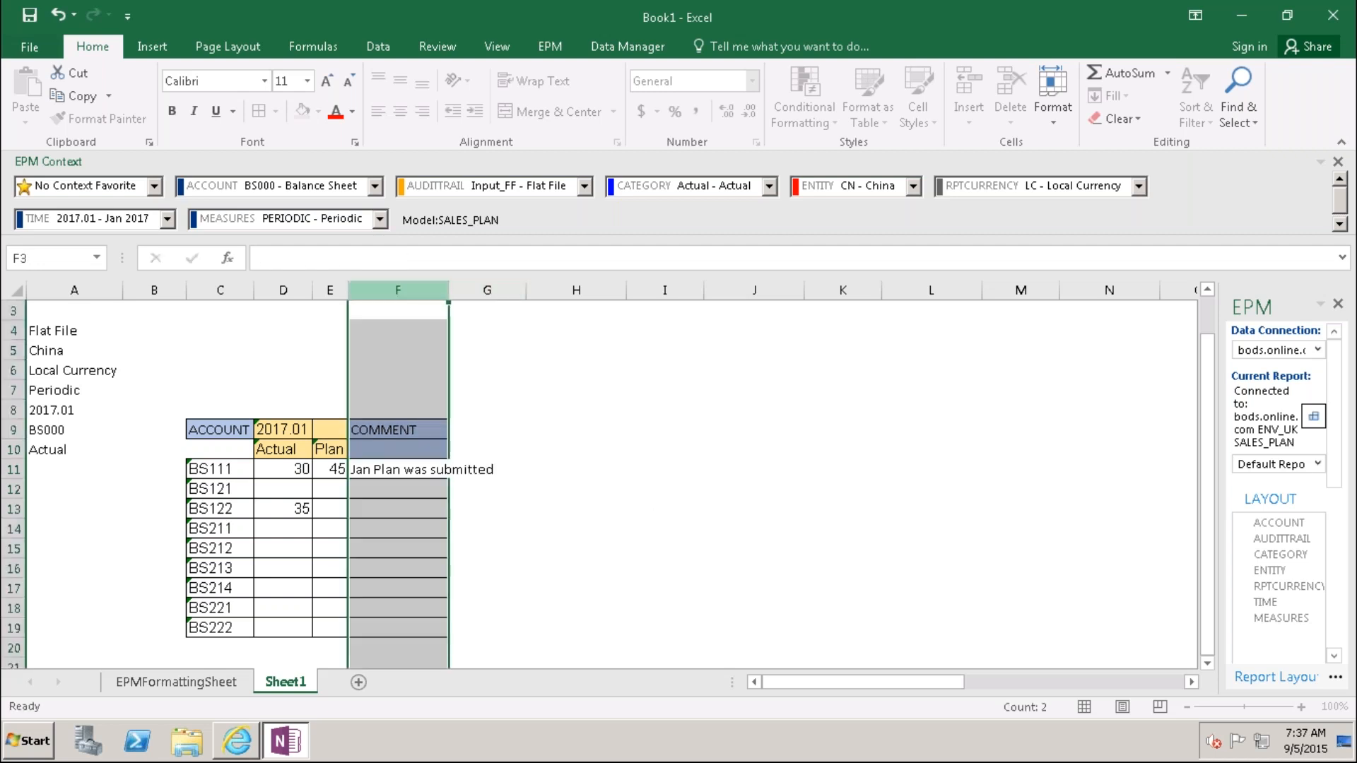
pyautogui.doubleClick(449, 289)
# Step: Hide column A of the report
pyautogui.click(574, 530)
pyautogui.click(430, 470)
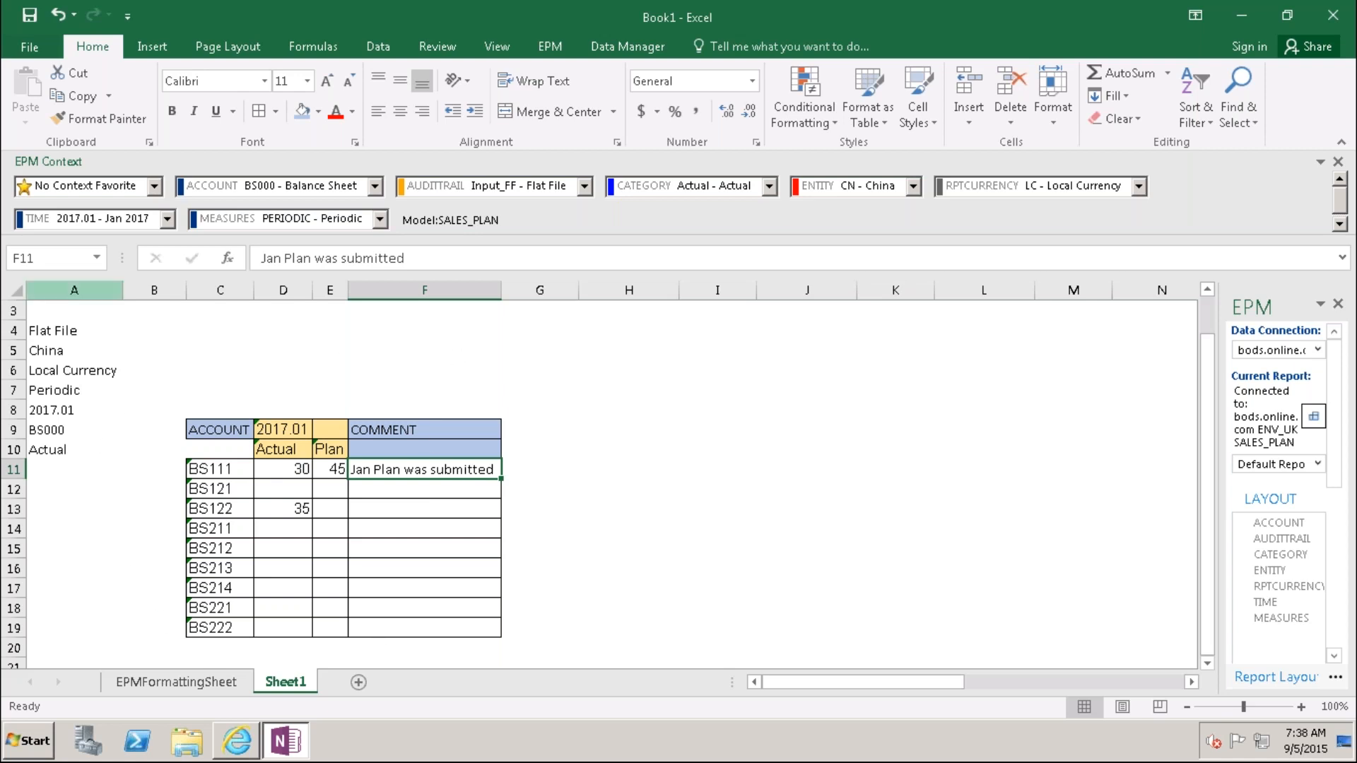
pyautogui.click(104, 291)
pyautogui.rightClick(105, 291)
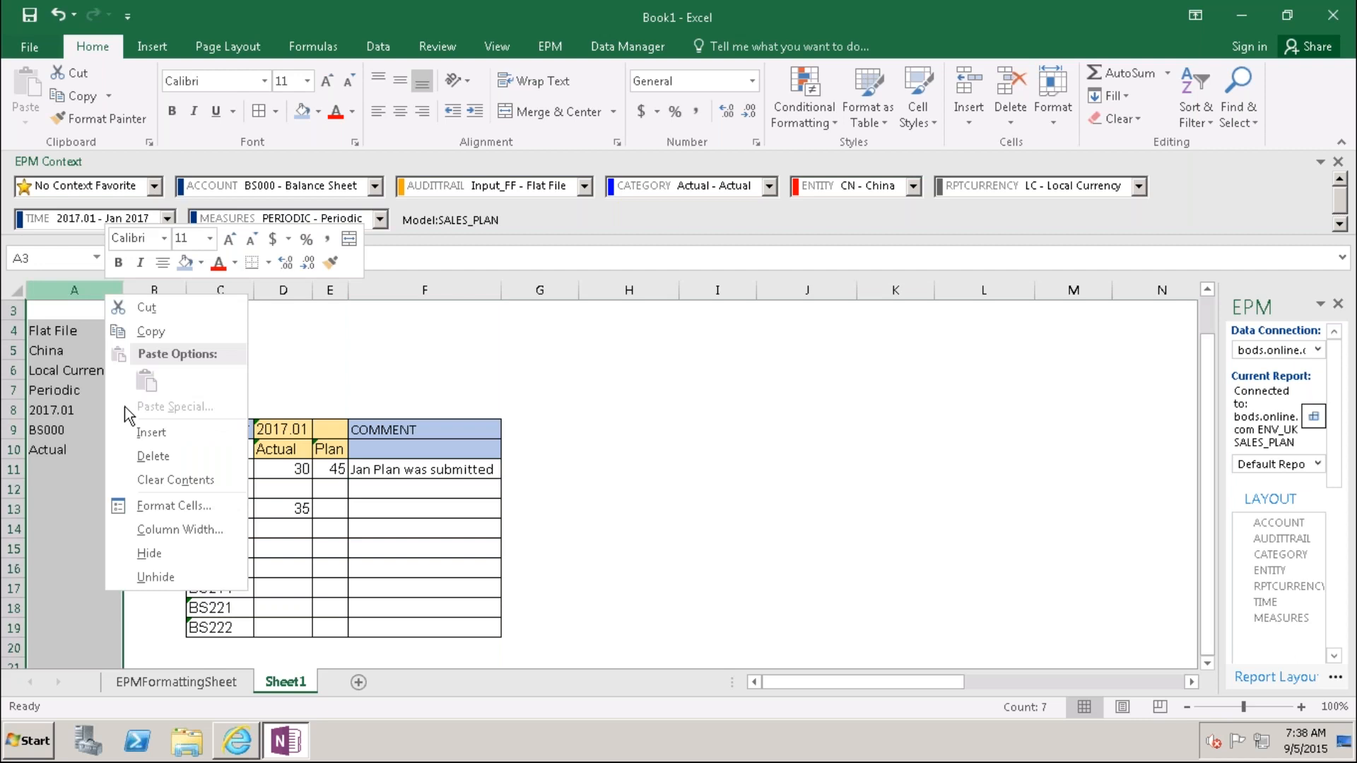
pyautogui.click(154, 553)
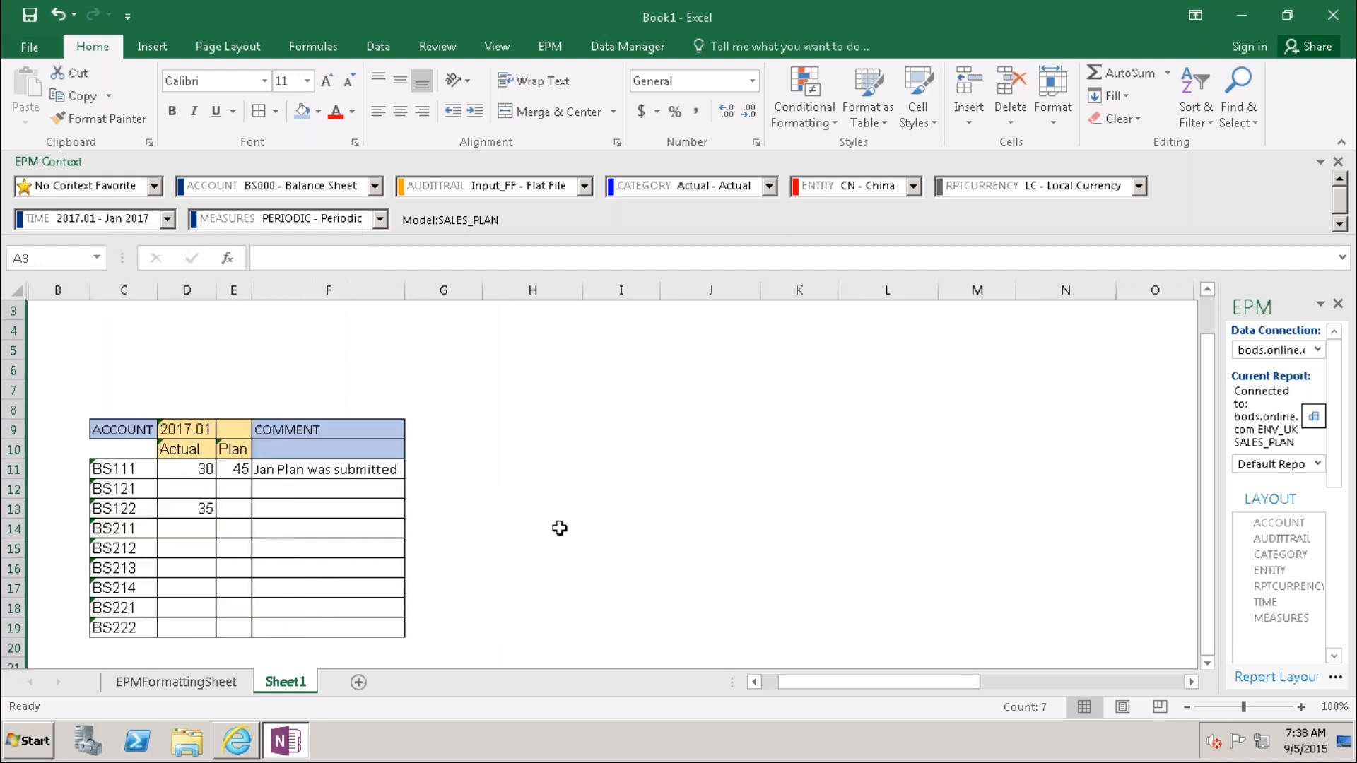
pyautogui.click(560, 528)
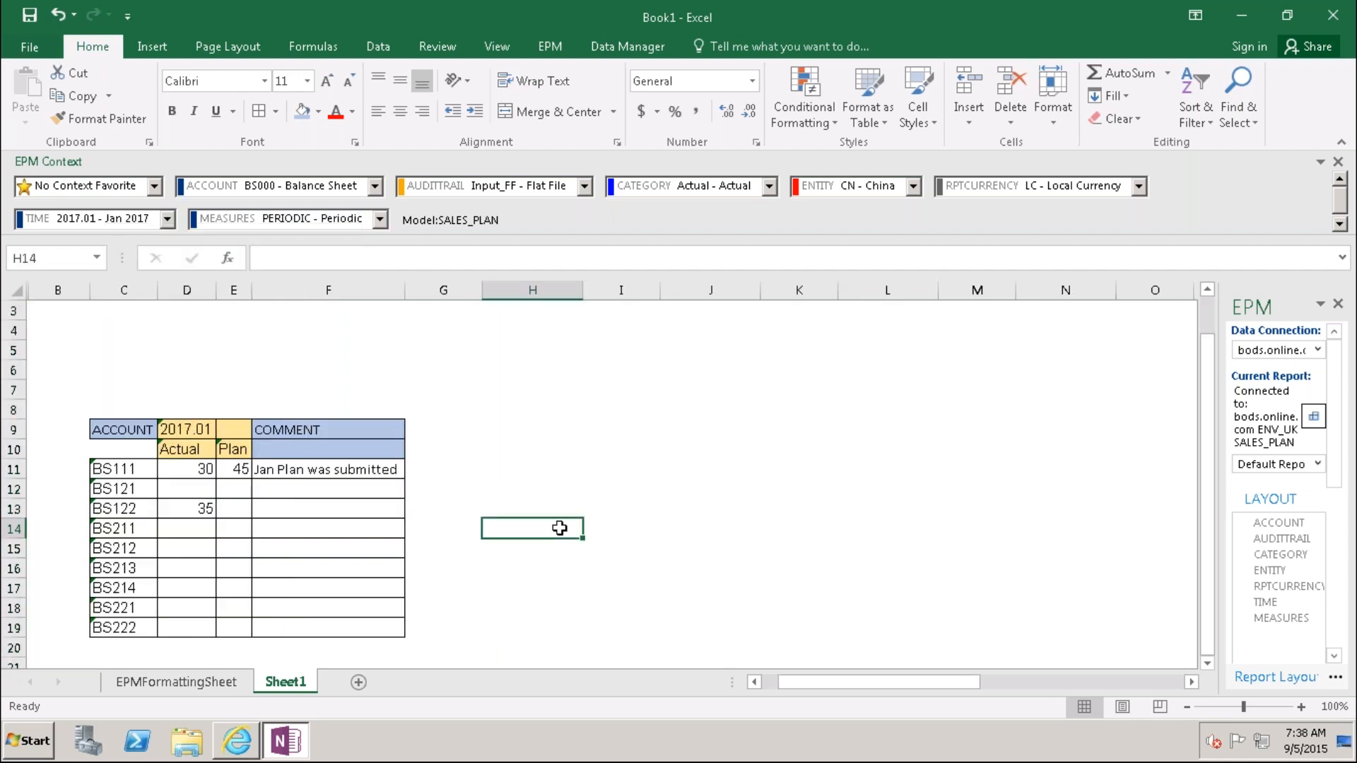
# Step: Add the heading 'EPM COMMENT' in G9, widen column G, and reveal and widen column A
pyautogui.click(433, 430)
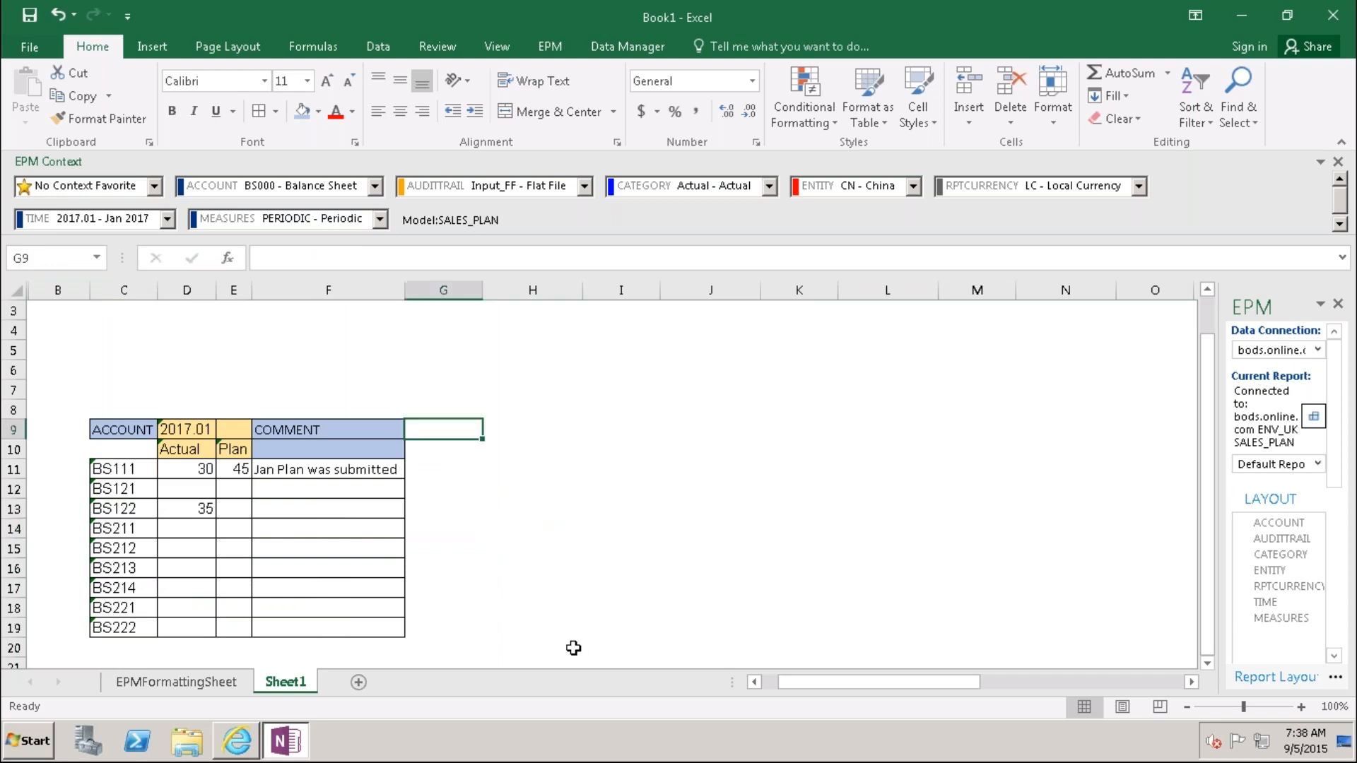
pyautogui.write('EPM COMMENT')
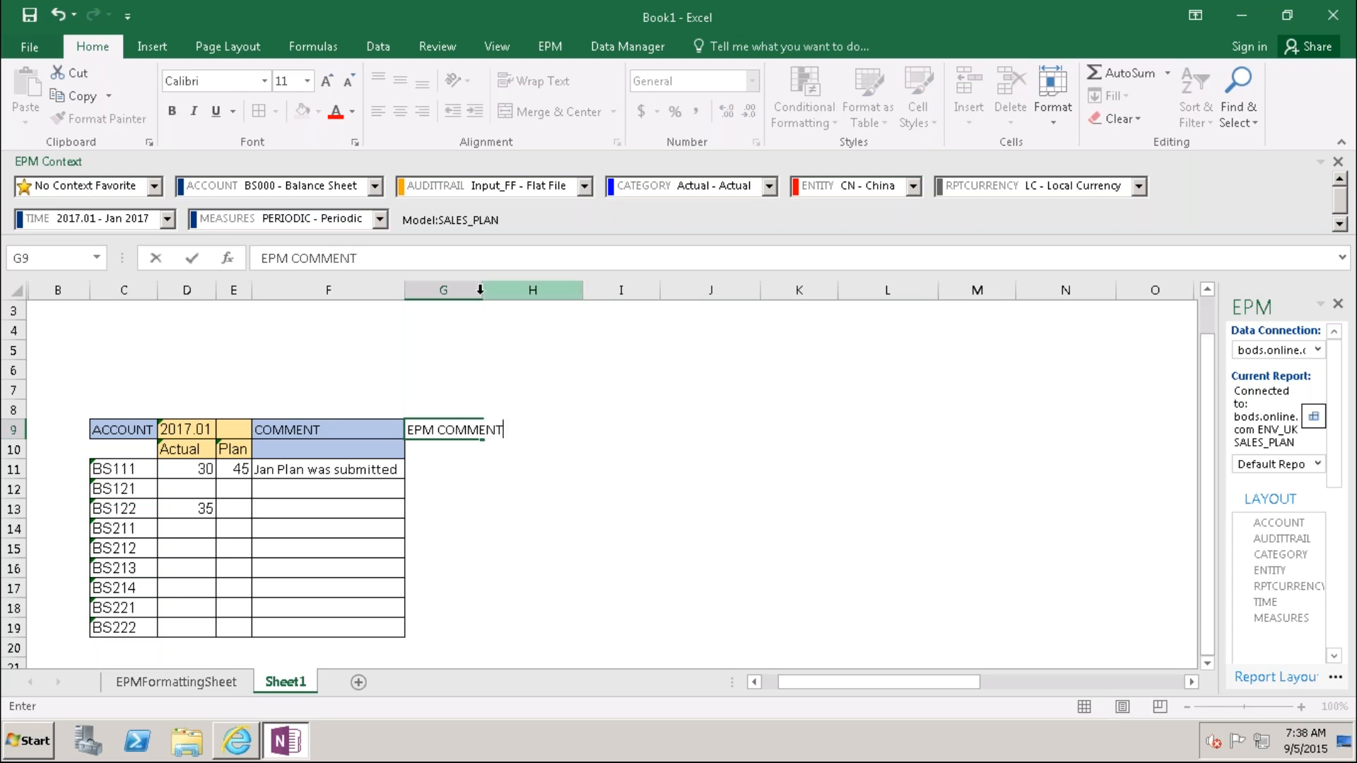
pyautogui.moveTo(480, 290); pyautogui.dragTo(508, 290)
pyautogui.click(540, 477)
pyautogui.click(469, 432)
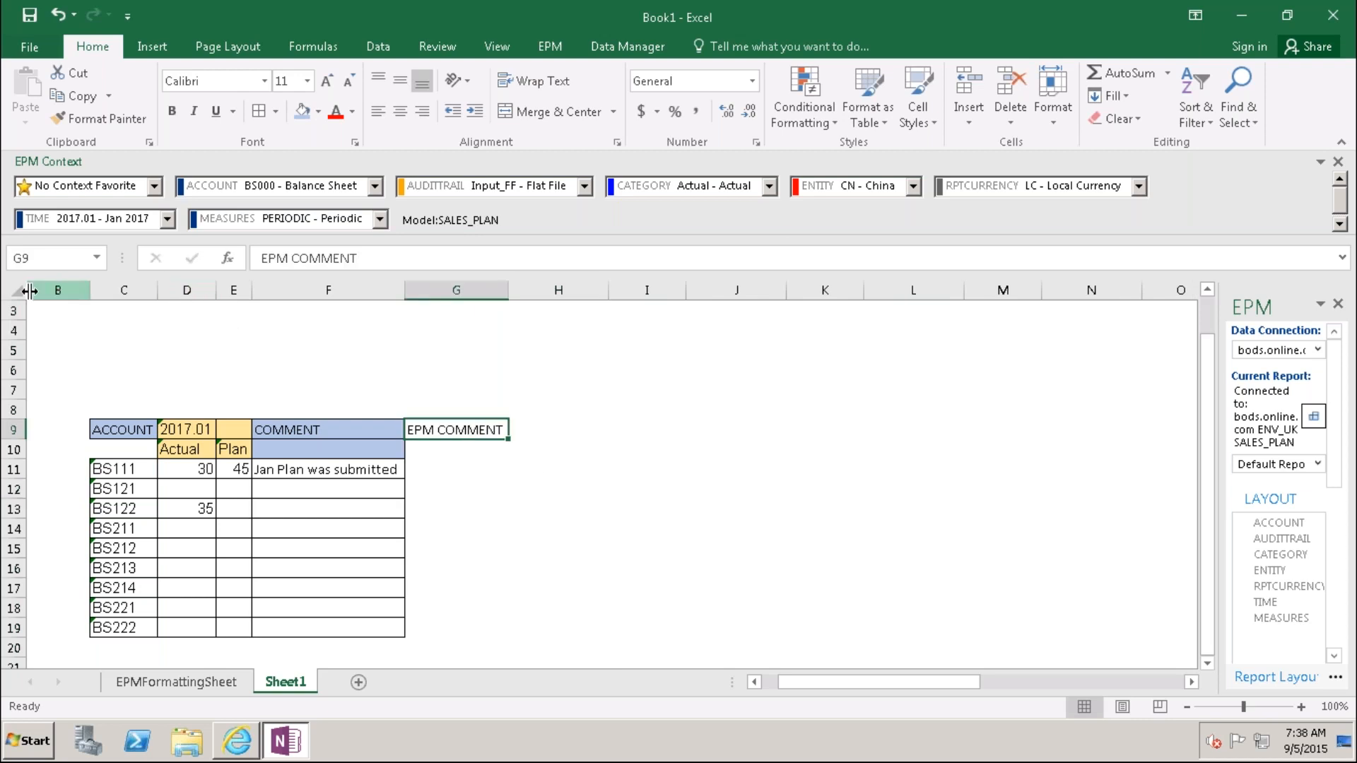
pyautogui.moveTo(28, 289); pyautogui.dragTo(106, 290)
pyautogui.click(522, 469)
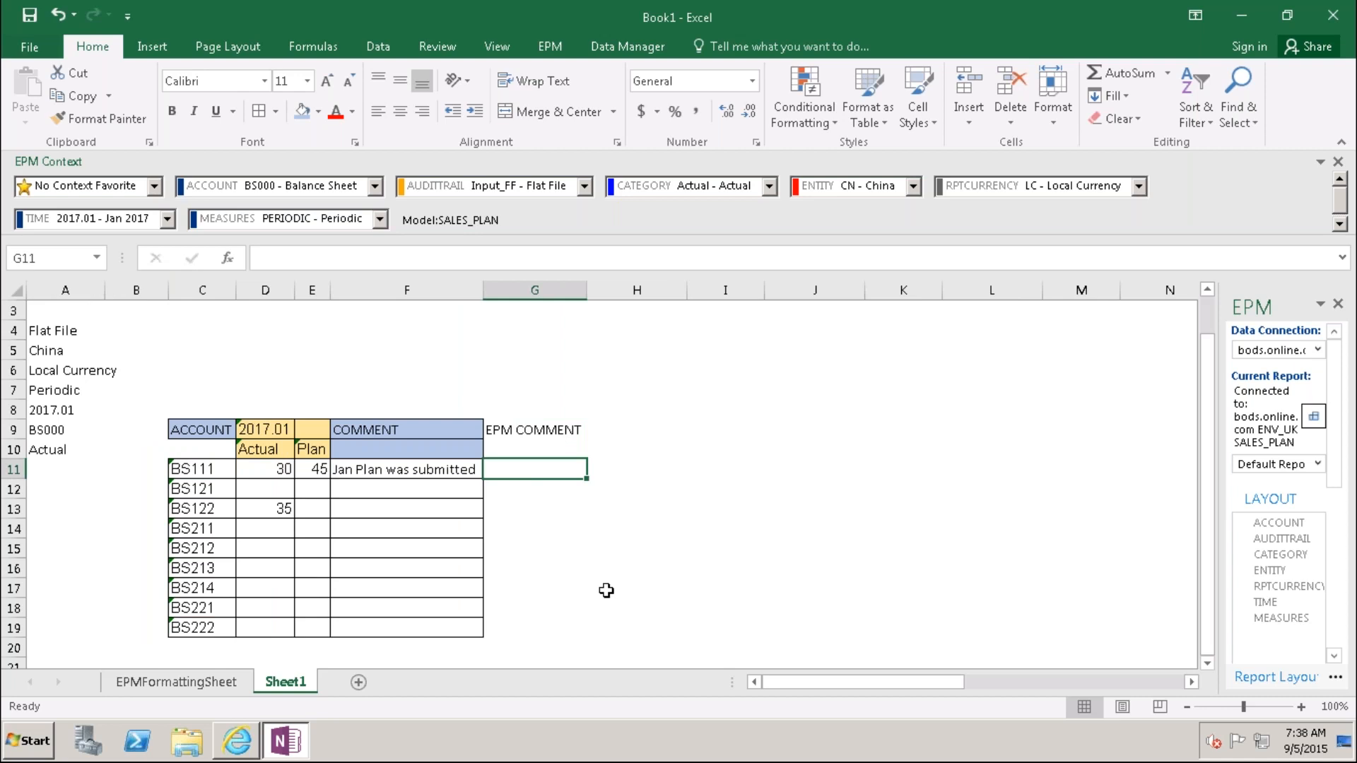
# Step: Start =EPMSaveComment in G11 from the autocomplete list and show its Function Arguments form
pyautogui.write('=')
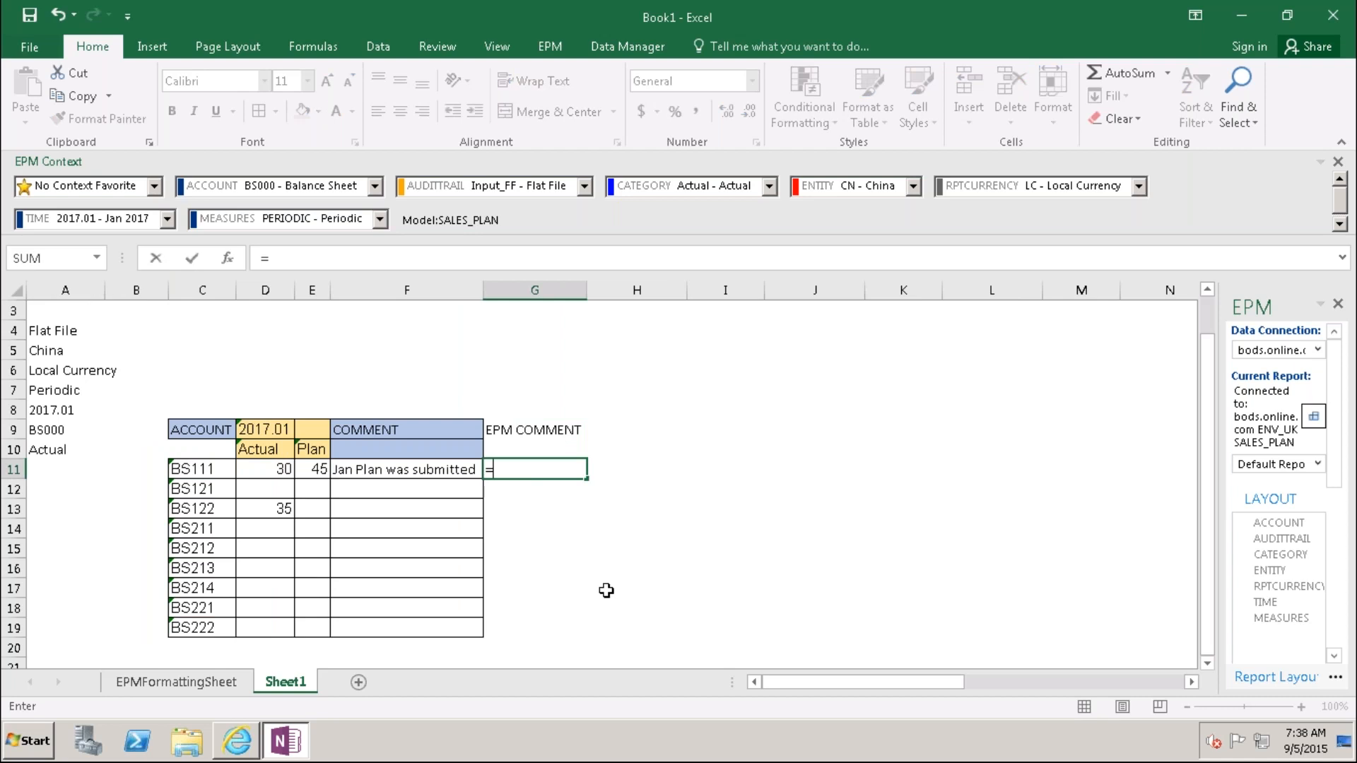
pyautogui.write('epm')
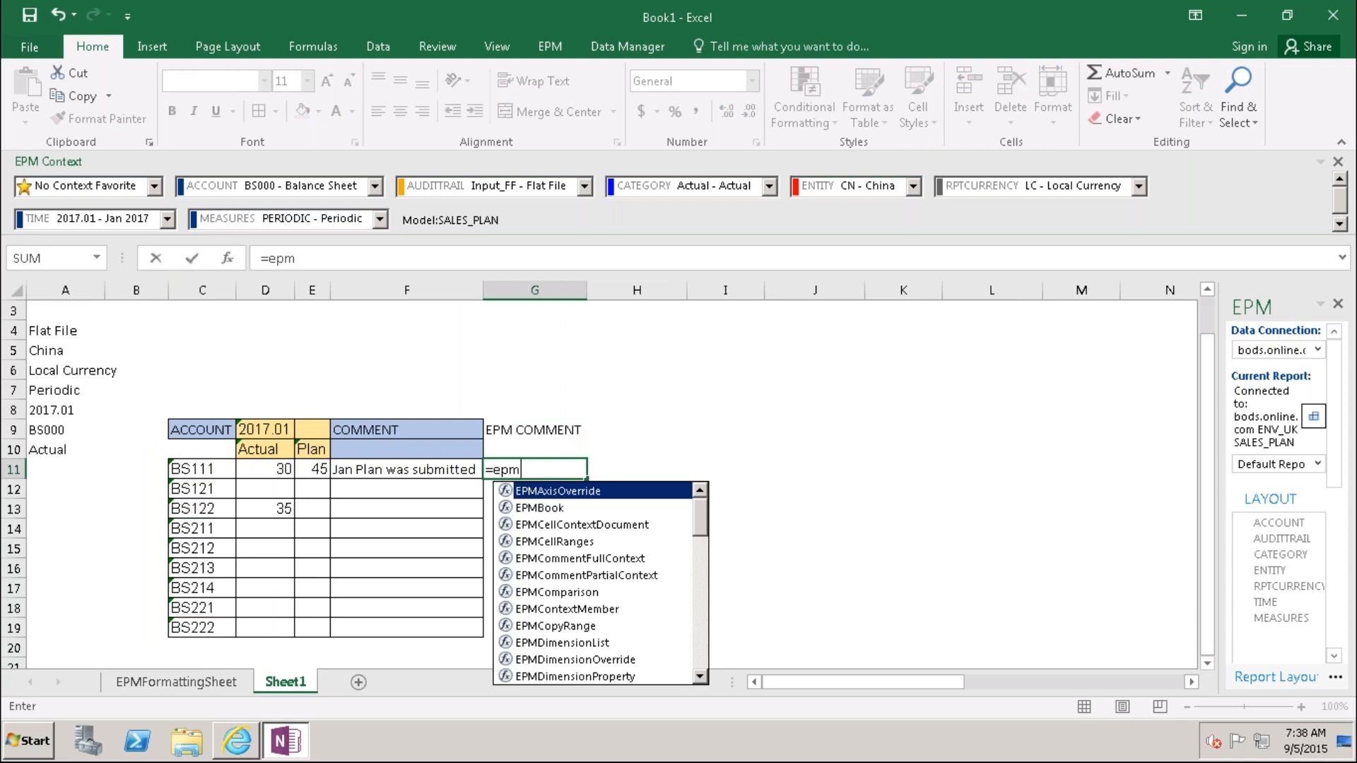
pyautogui.write('c')
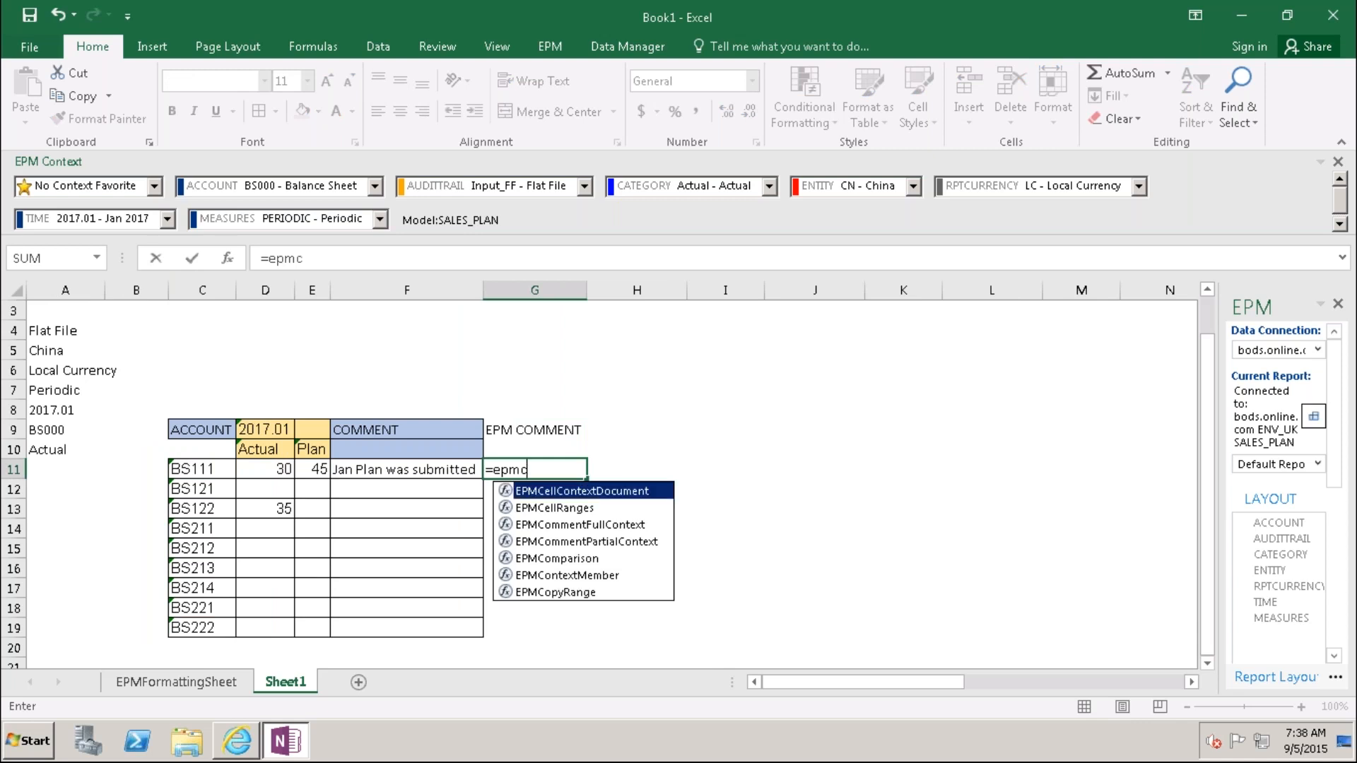
pyautogui.press('BackSpace')
pyautogui.write('sa')
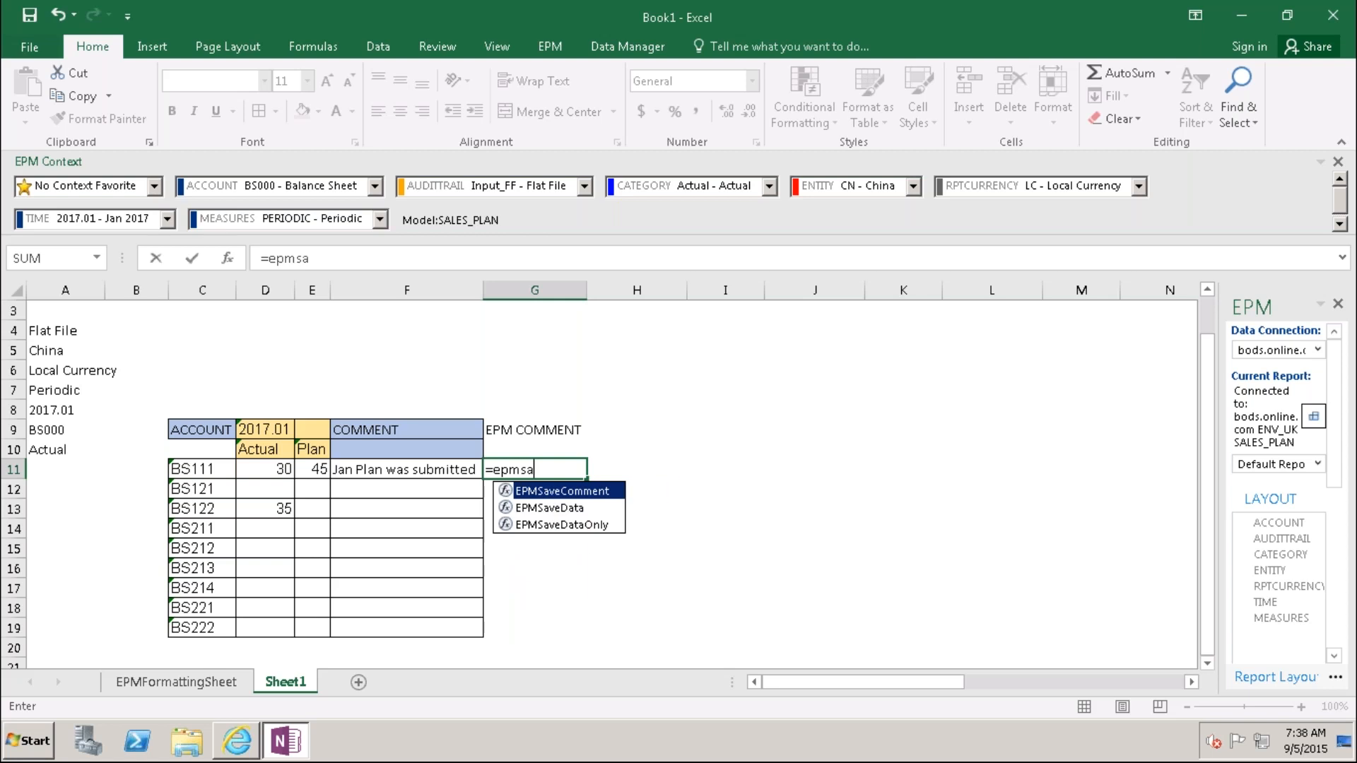
pyautogui.doubleClick(548, 490)
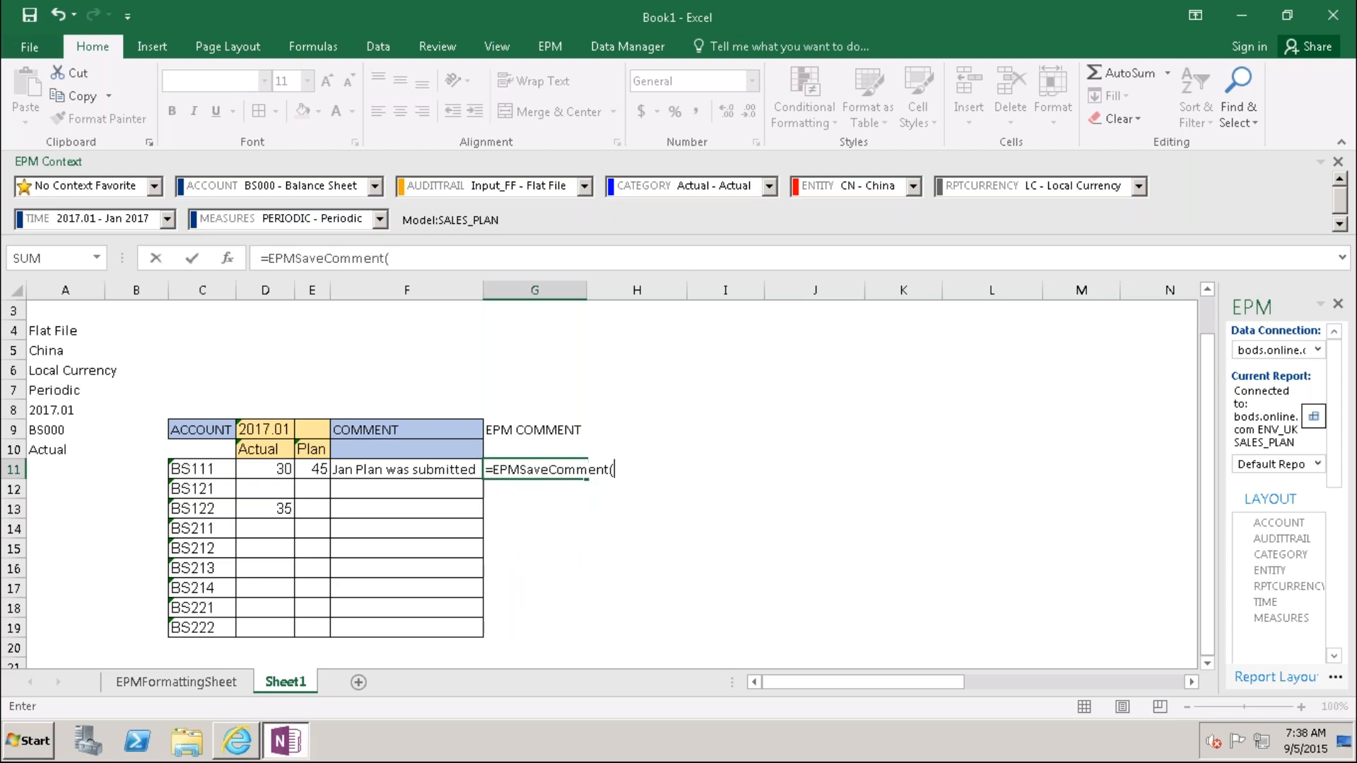
pyautogui.click(227, 258)
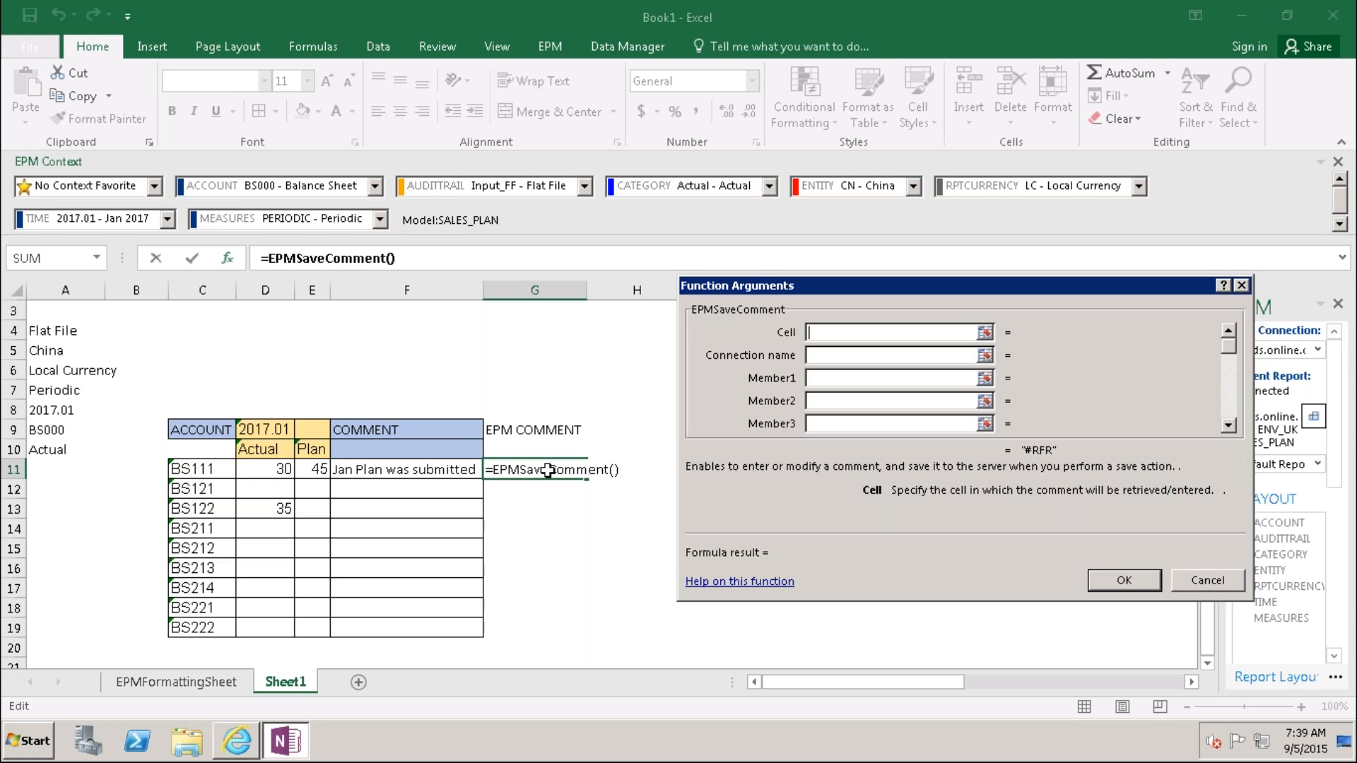
# Step: Set the Cell argument to F11 and Member1–3 to A4, A5 and A6
pyautogui.click(440, 470)
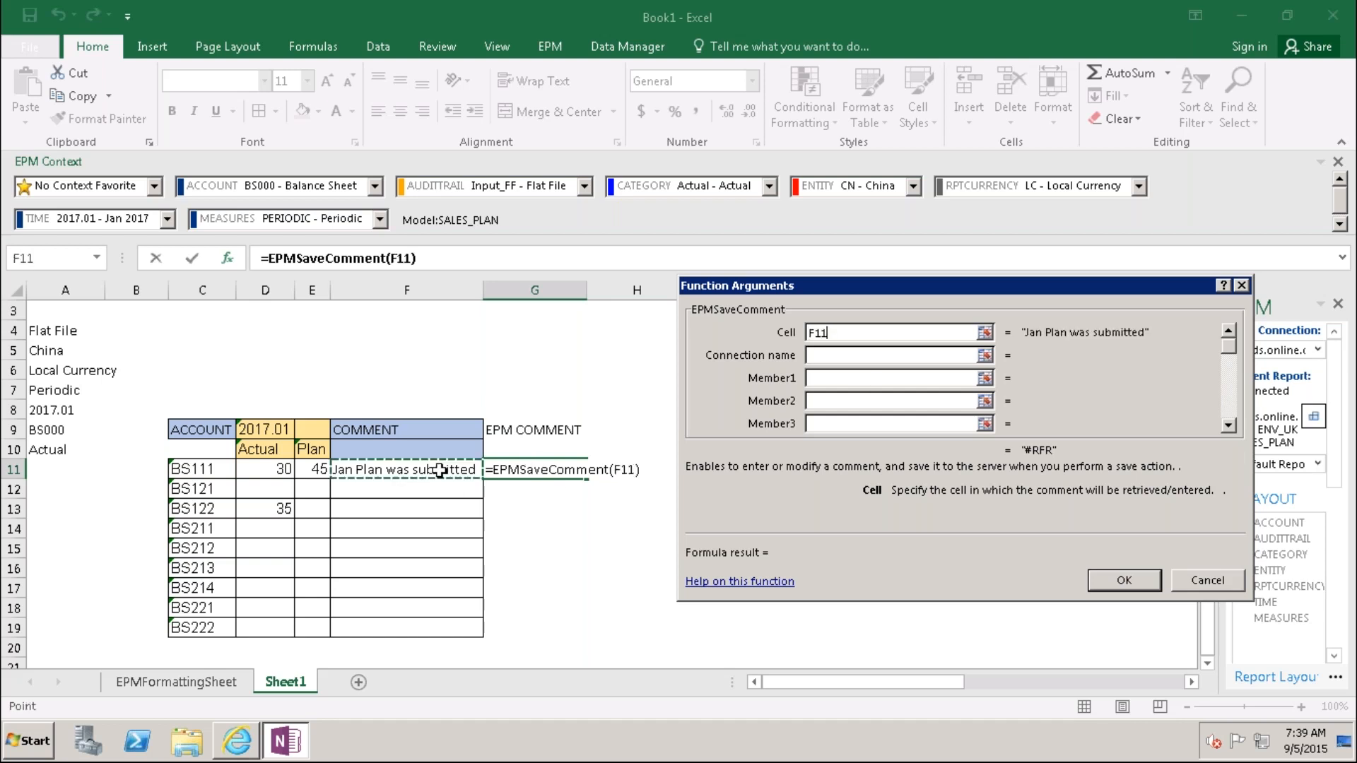
pyautogui.click(814, 377)
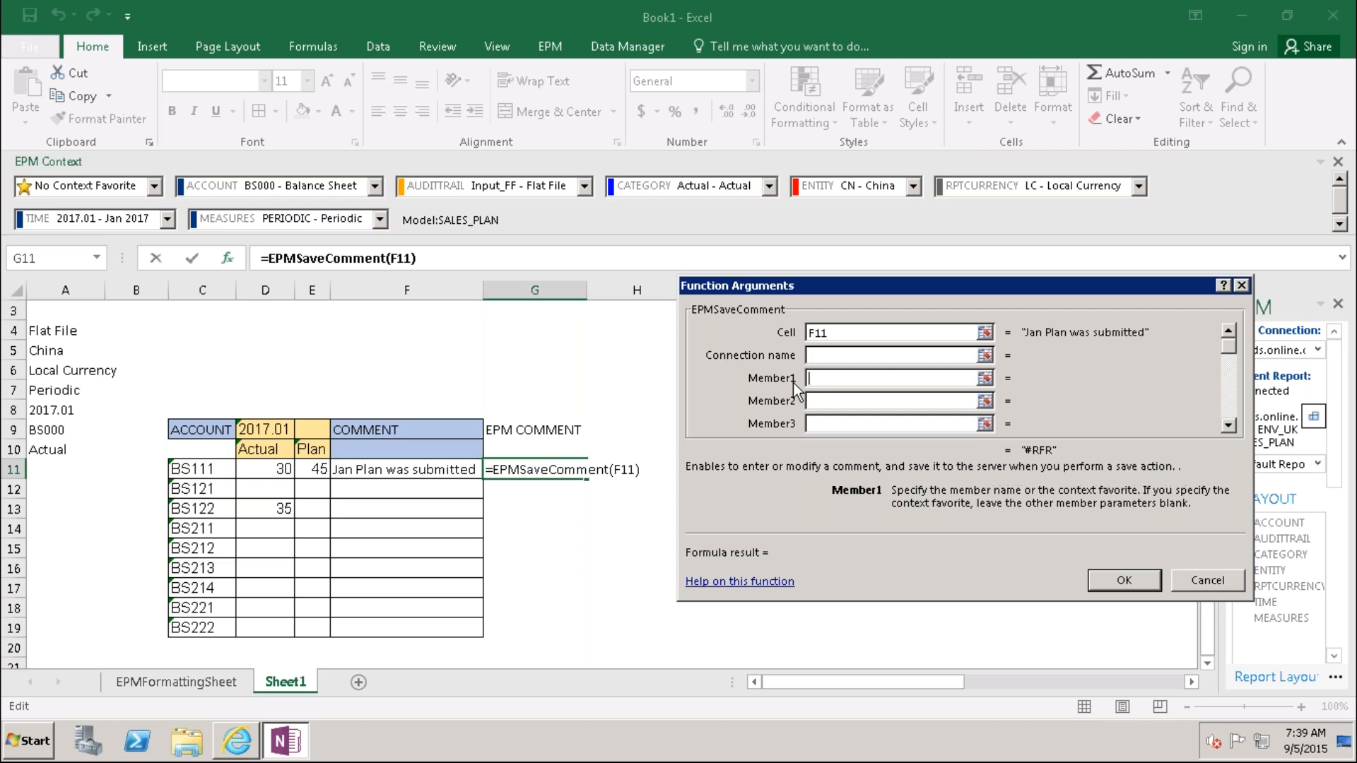
pyautogui.click(58, 331)
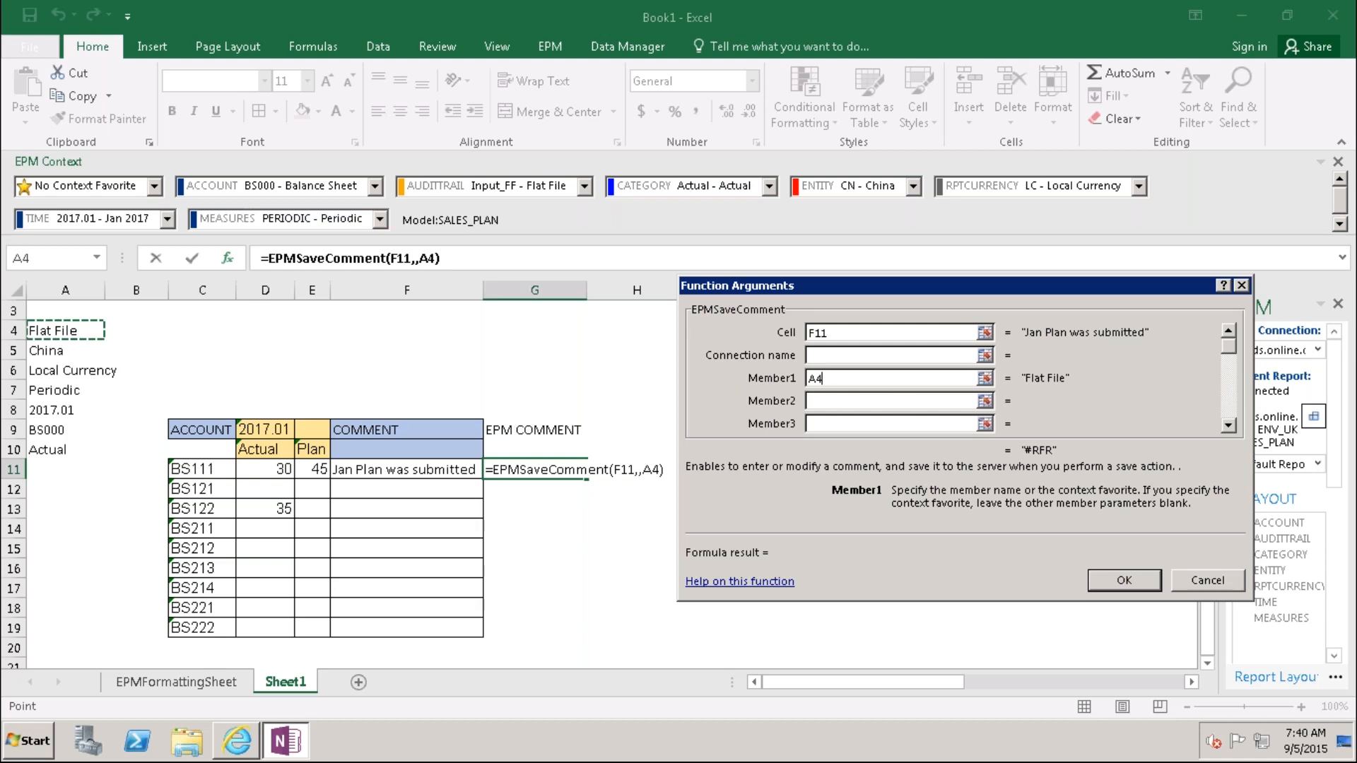
pyautogui.click(826, 401)
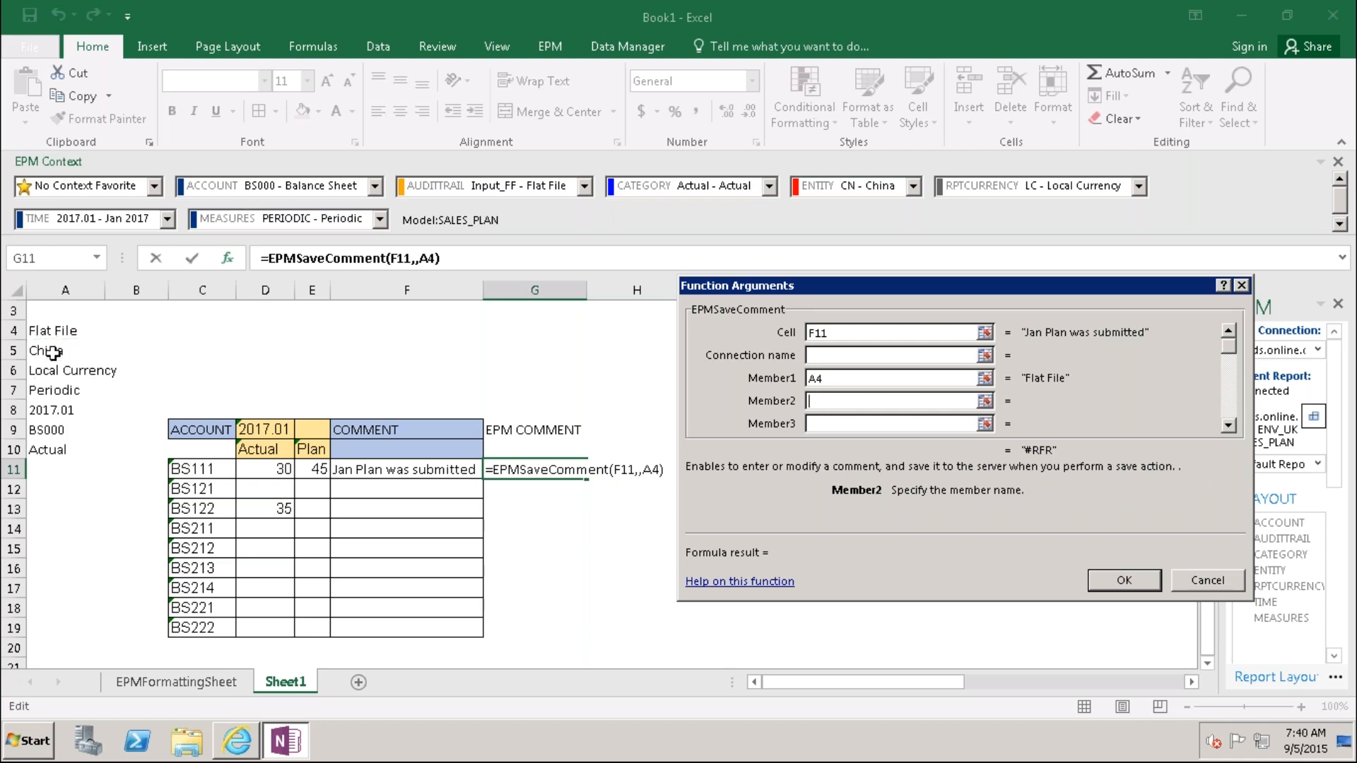
pyautogui.click(86, 353)
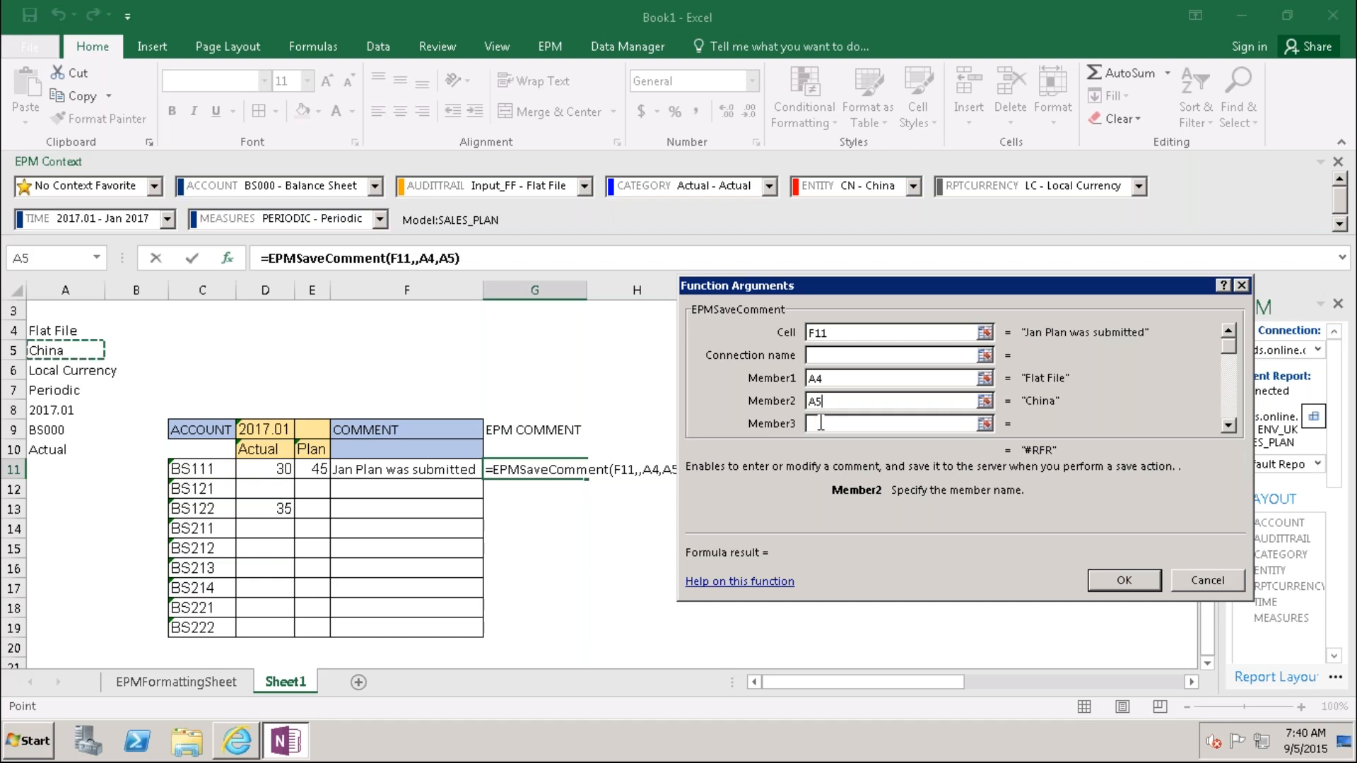
pyautogui.press('Tab')
pyautogui.click(86, 364)
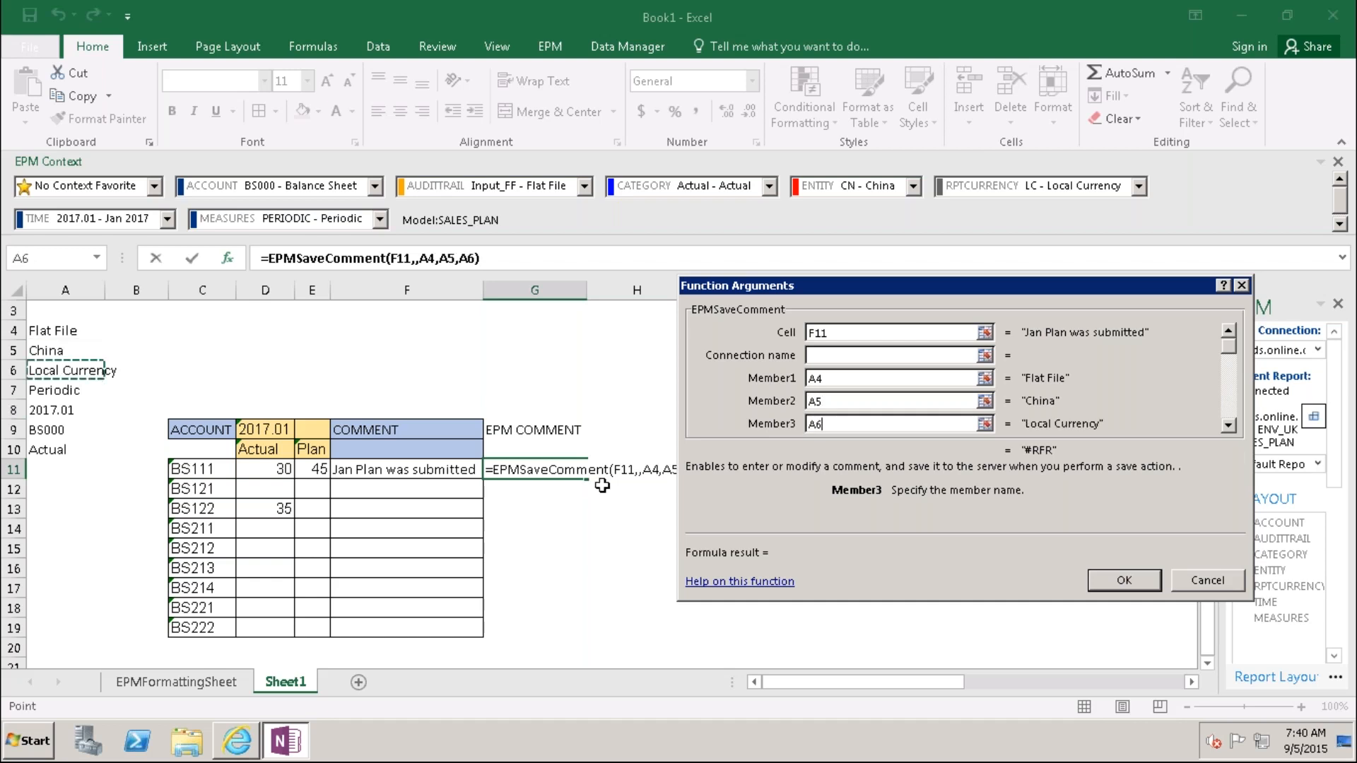
pyautogui.press('Tab')
pyautogui.press('Tab')
pyautogui.press('Tab')
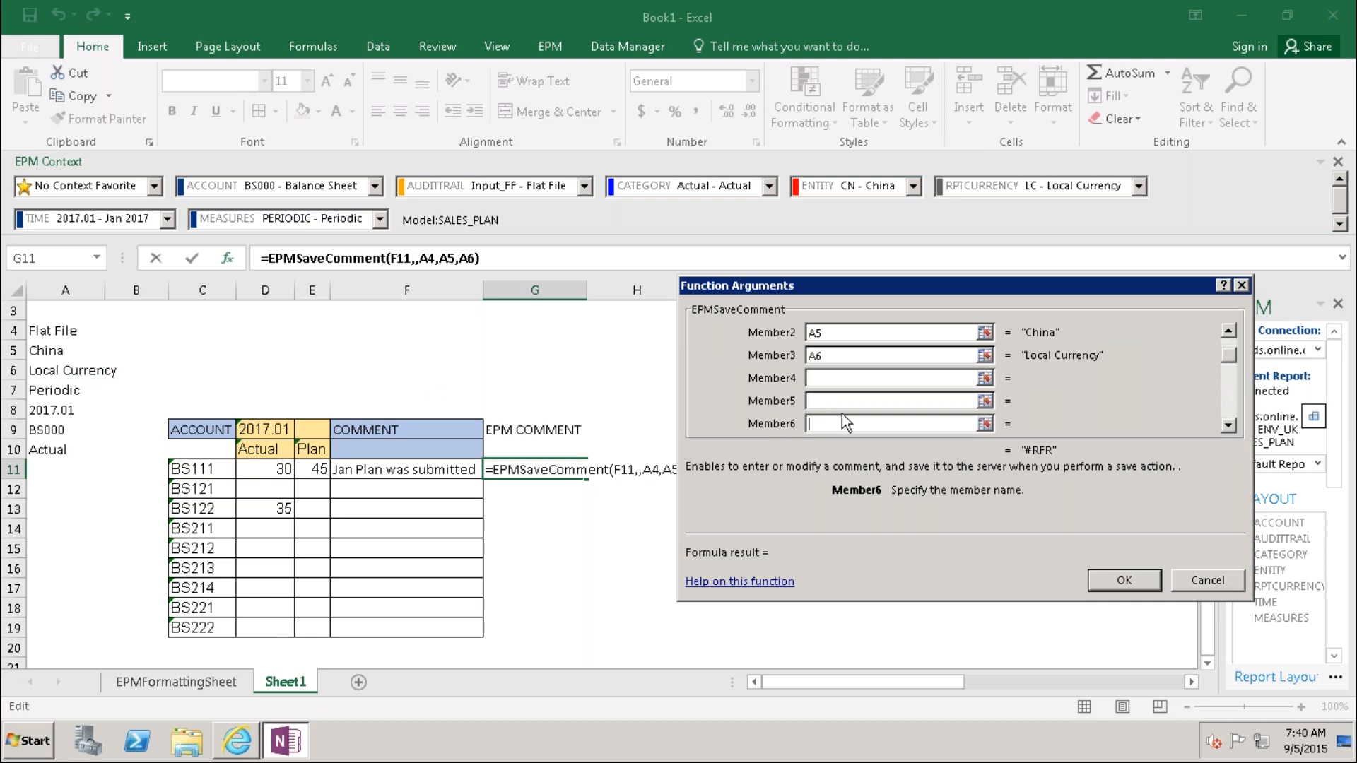
# Step: Set Member4–7 to A7, A8, A9 and A10, then confirm the formula
pyautogui.click(822, 379)
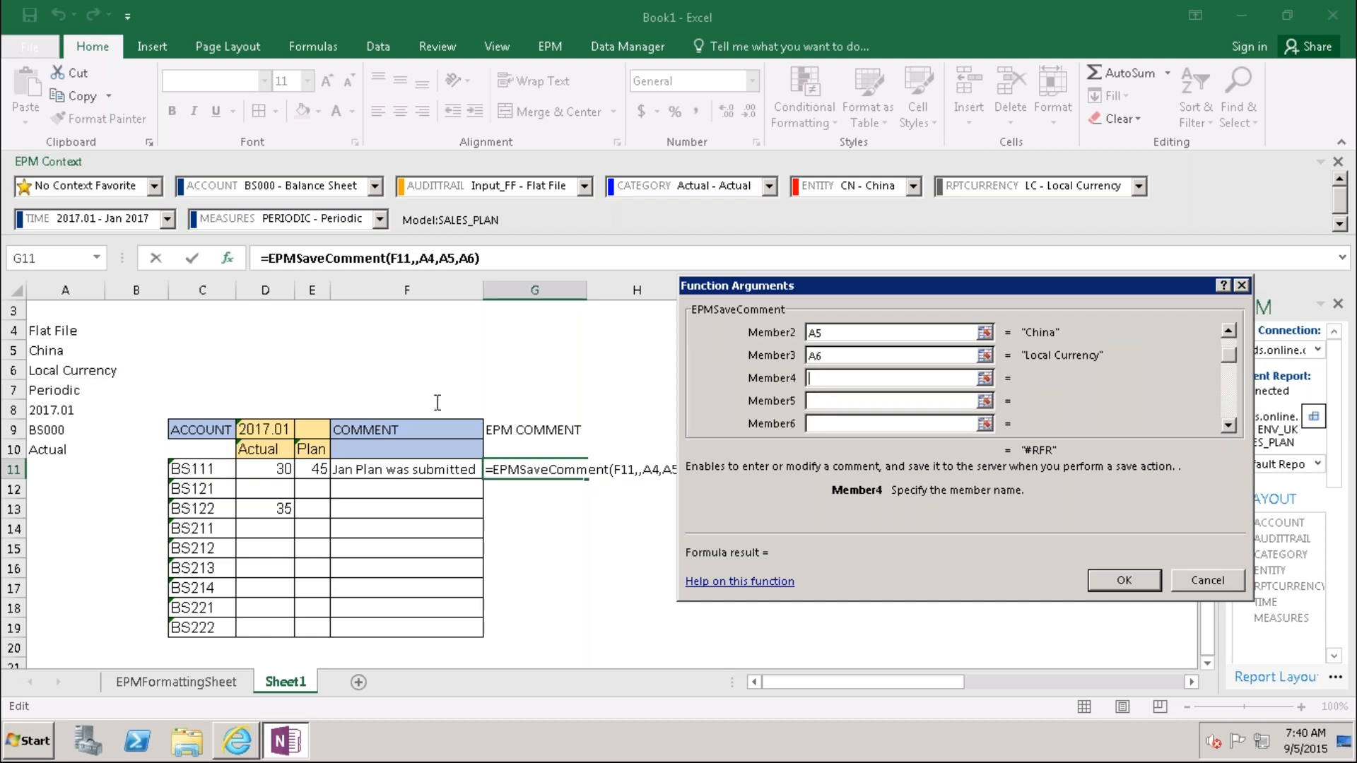
pyautogui.click(66, 393)
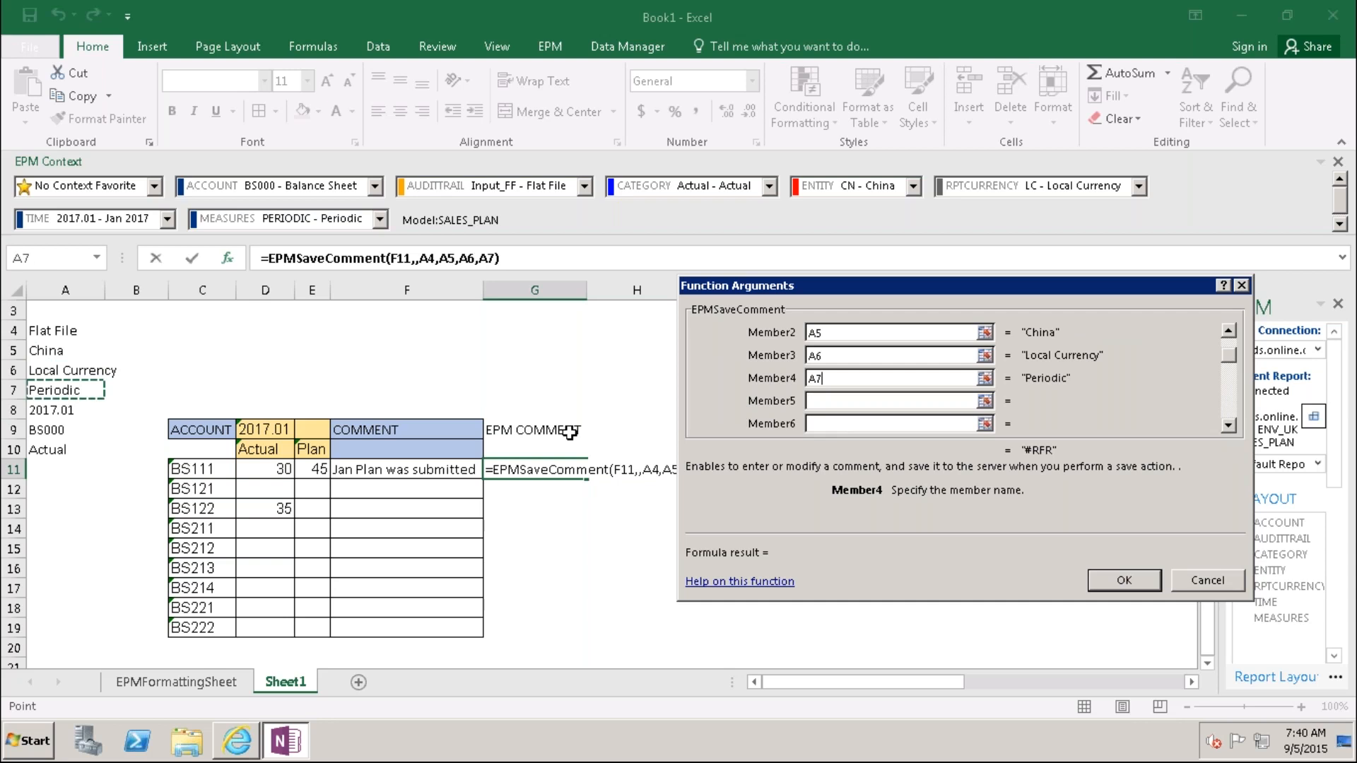
pyautogui.press('Tab')
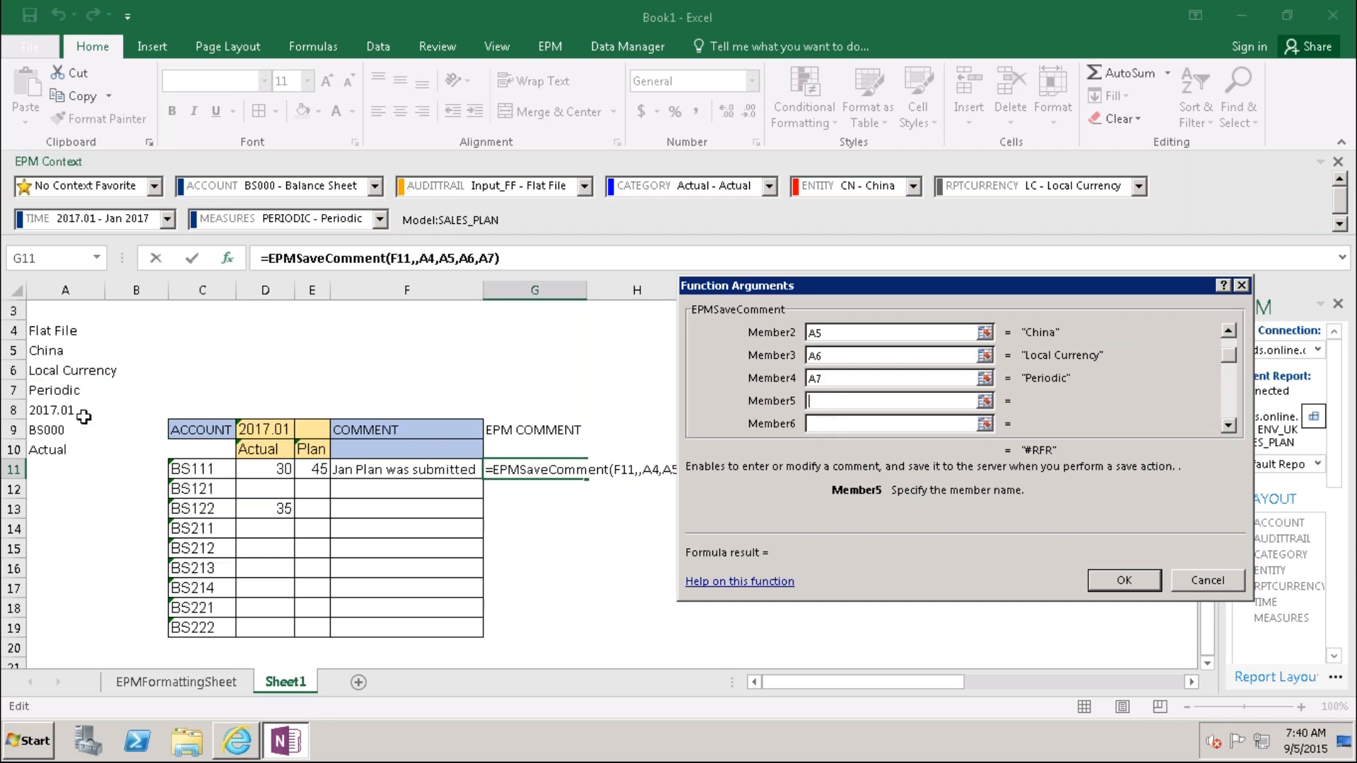
pyautogui.click(64, 411)
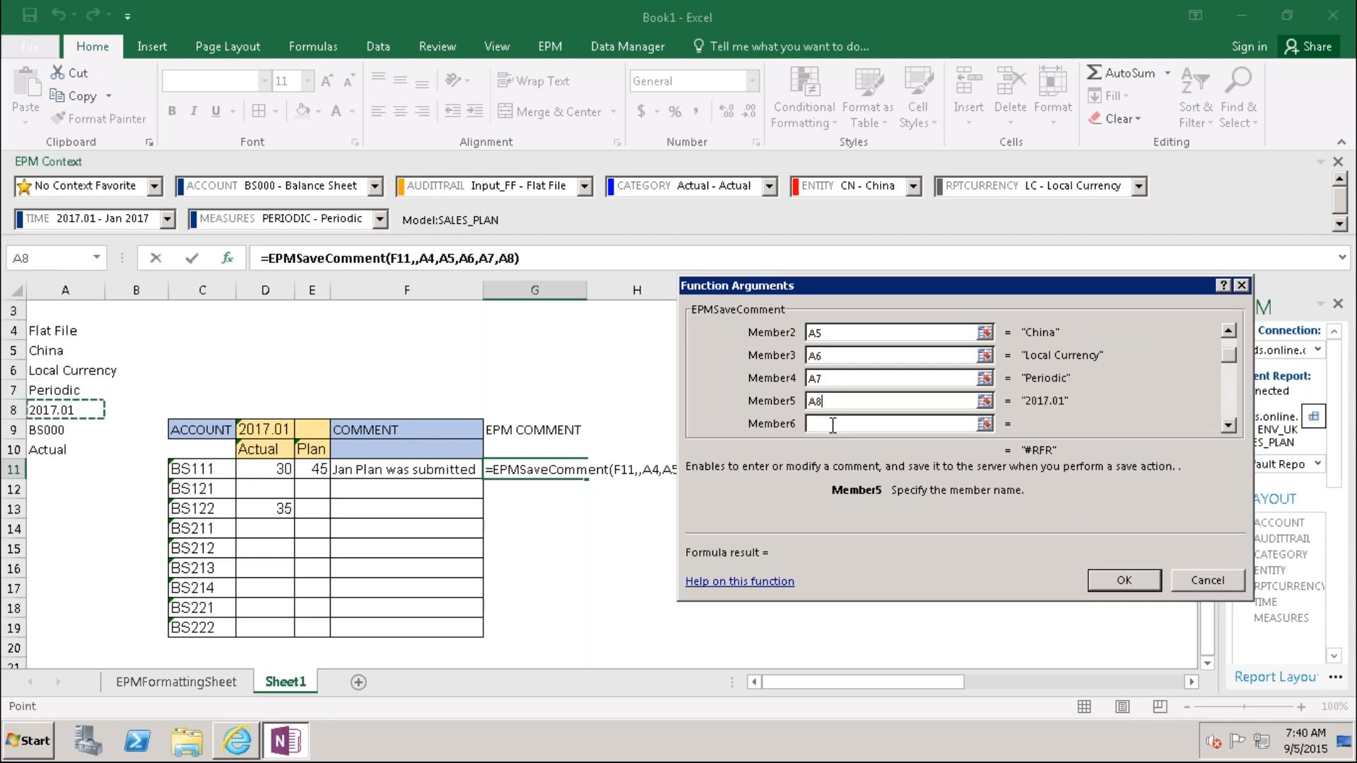
pyautogui.press('Tab')
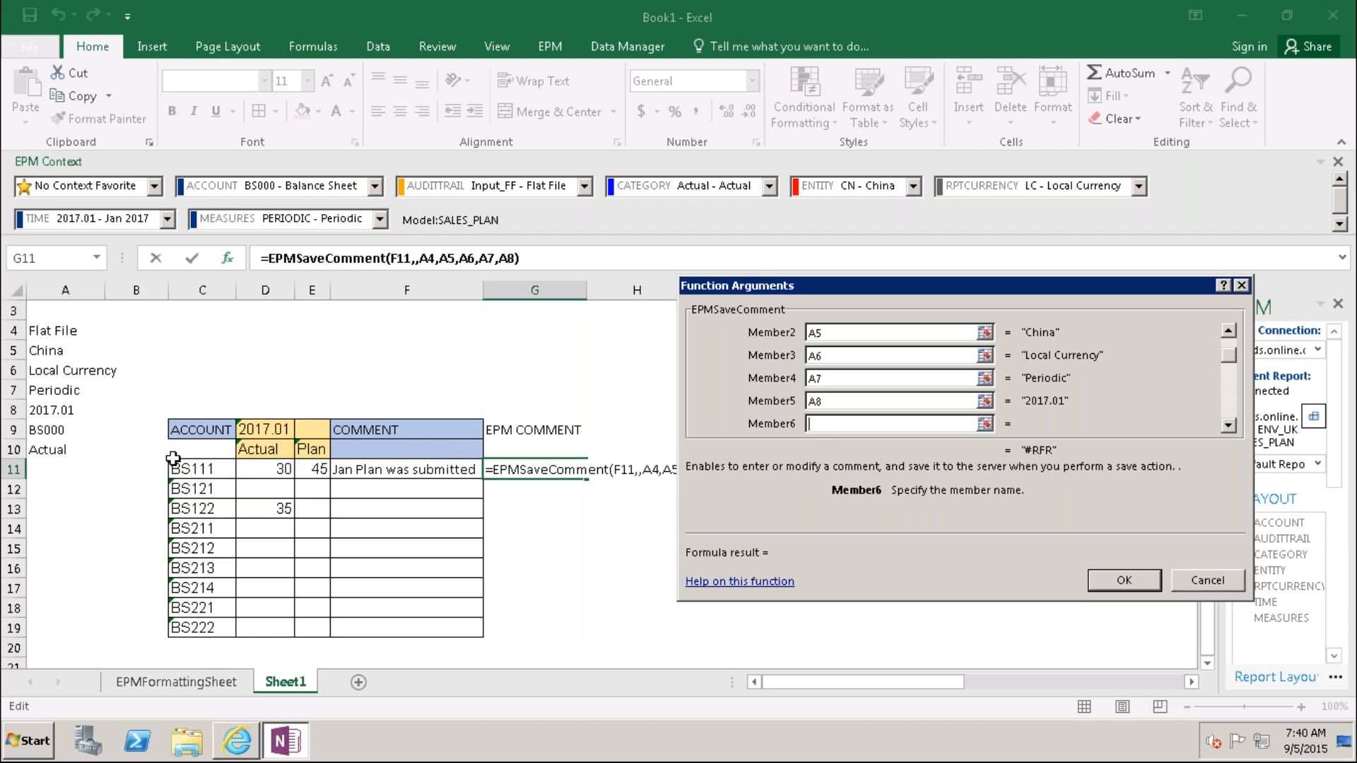
pyautogui.click(56, 451)
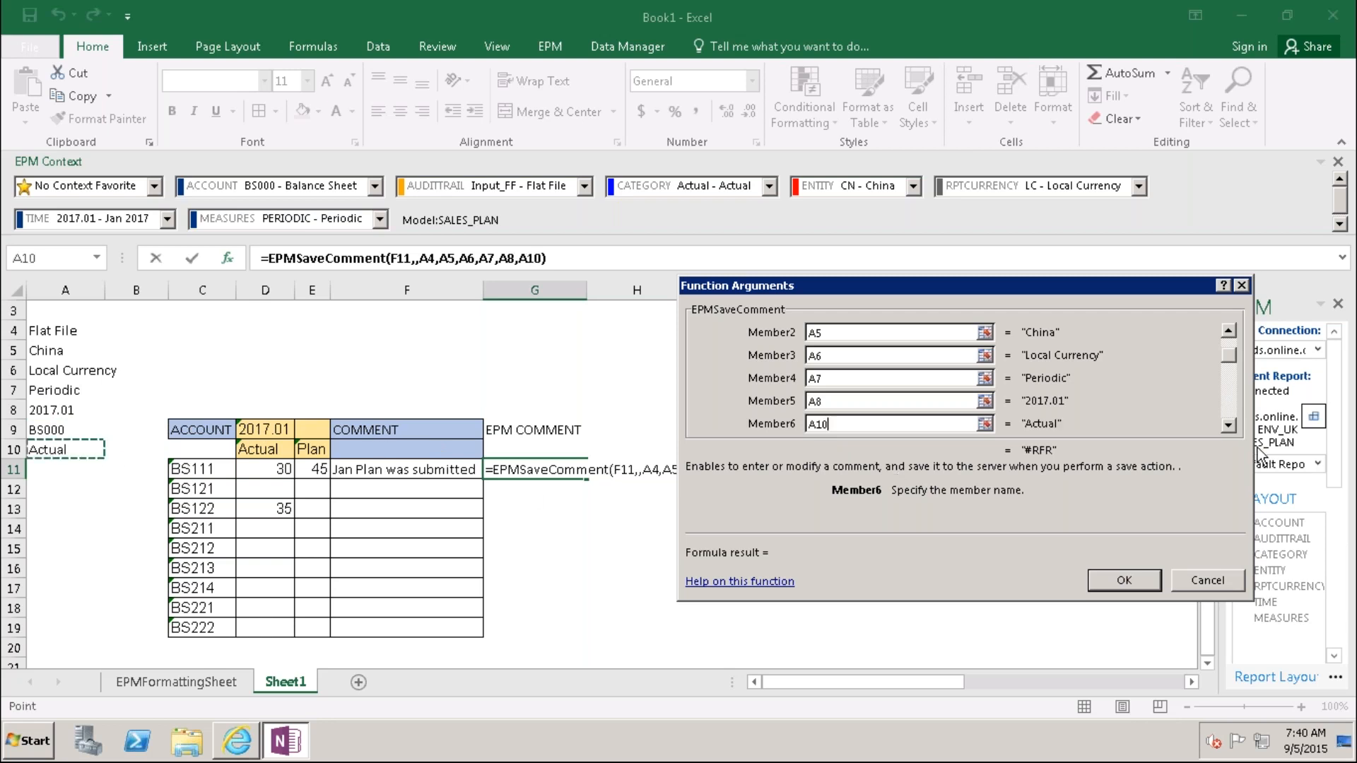
pyautogui.press('Tab')
pyautogui.press('Tab')
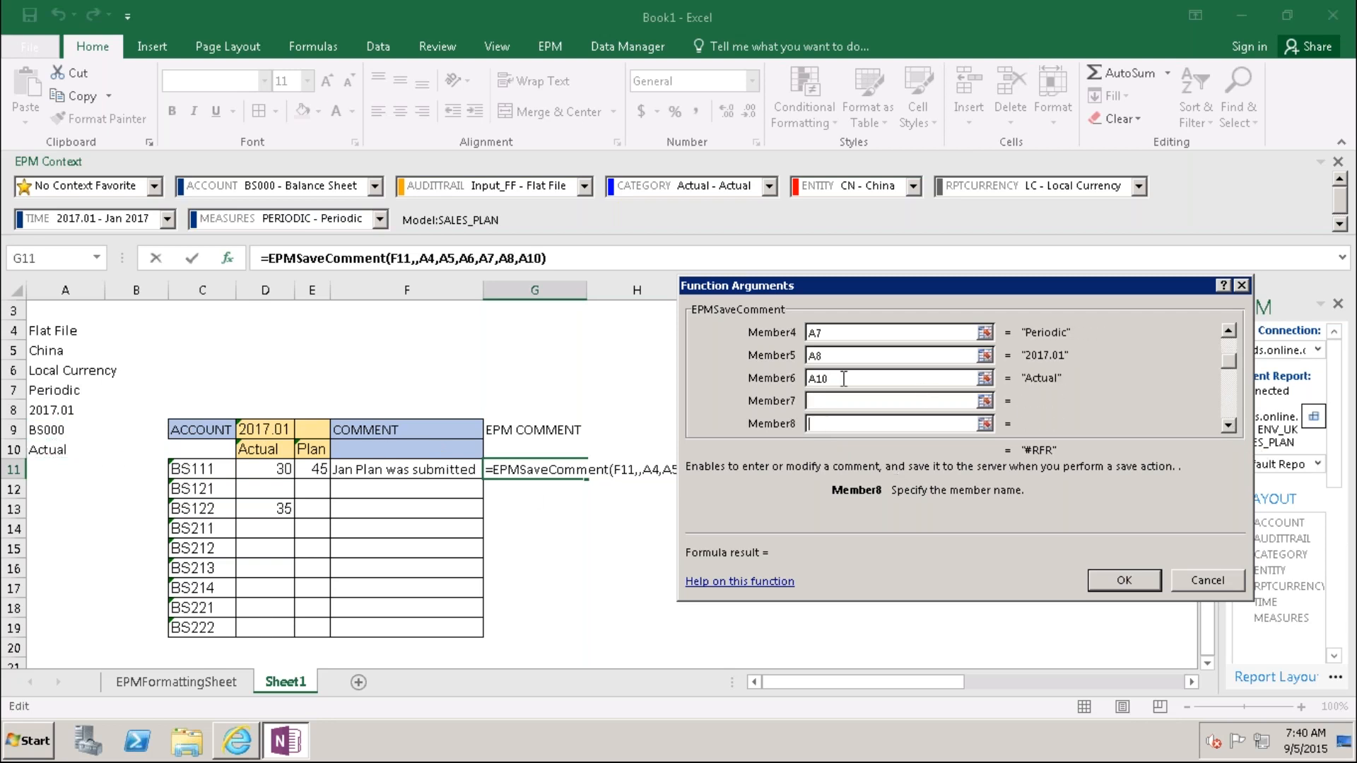
pyautogui.click(838, 378)
pyautogui.press('BackSpace')
pyautogui.press('BackSpace')
pyautogui.write('9')
pyautogui.press('Tab')
pyautogui.click(48, 450)
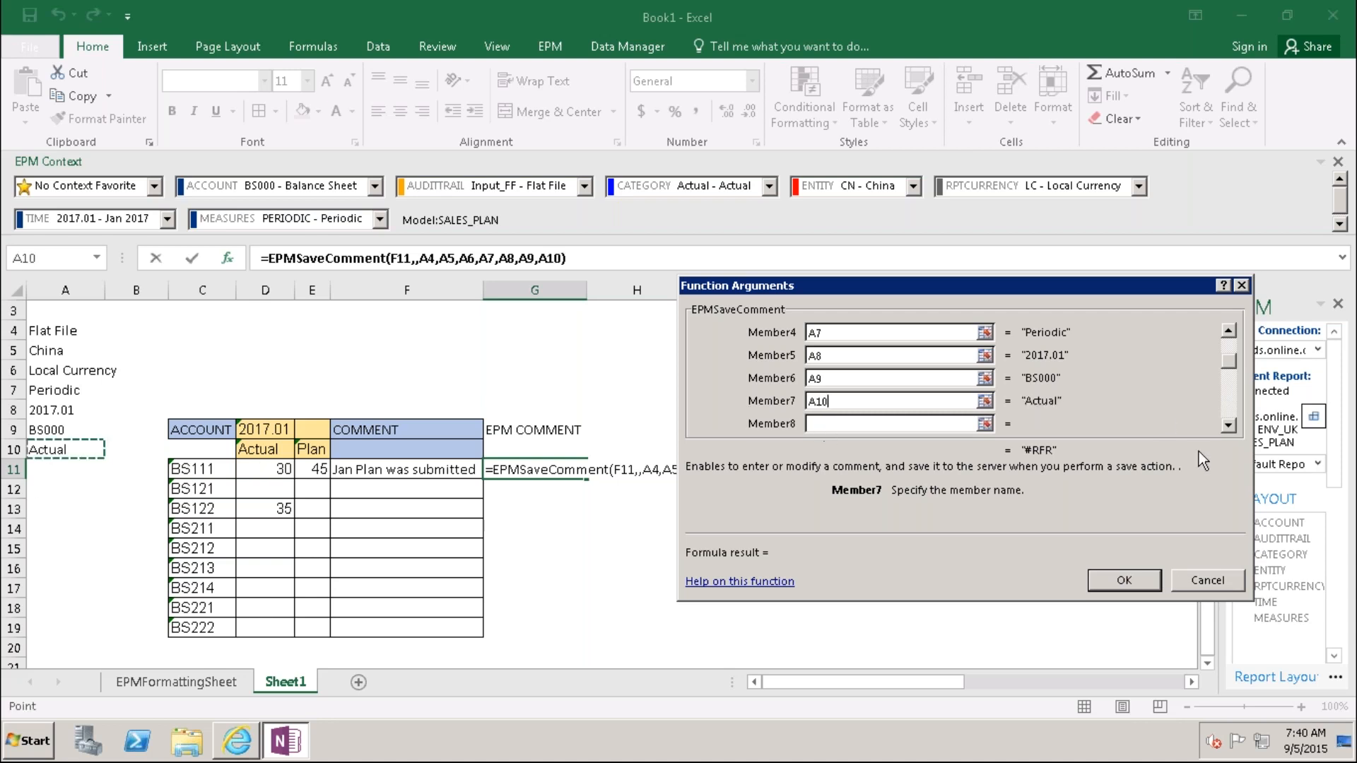
pyautogui.click(1122, 582)
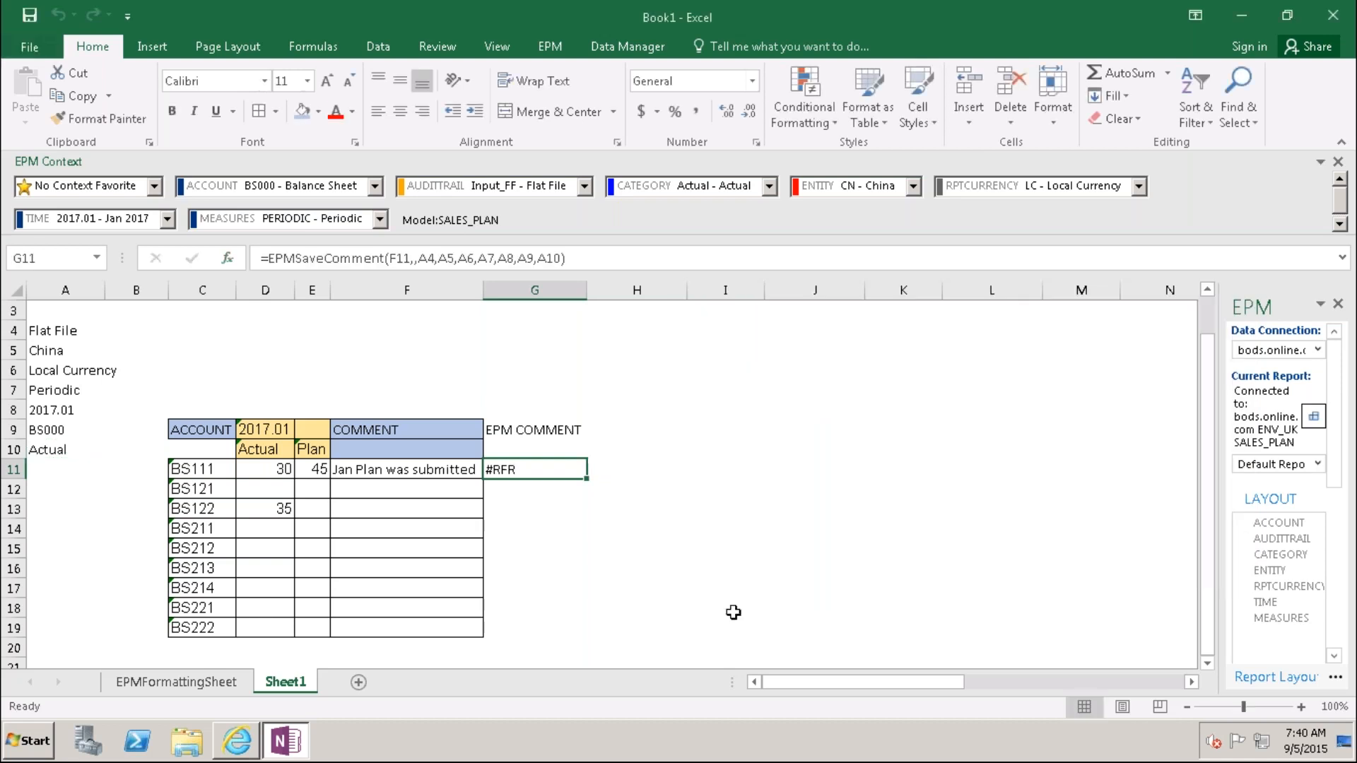
# Step: Refresh the EPM report, clearing BS111's Plan 45 and comment, then open EPM Save options
pyautogui.click(636, 587)
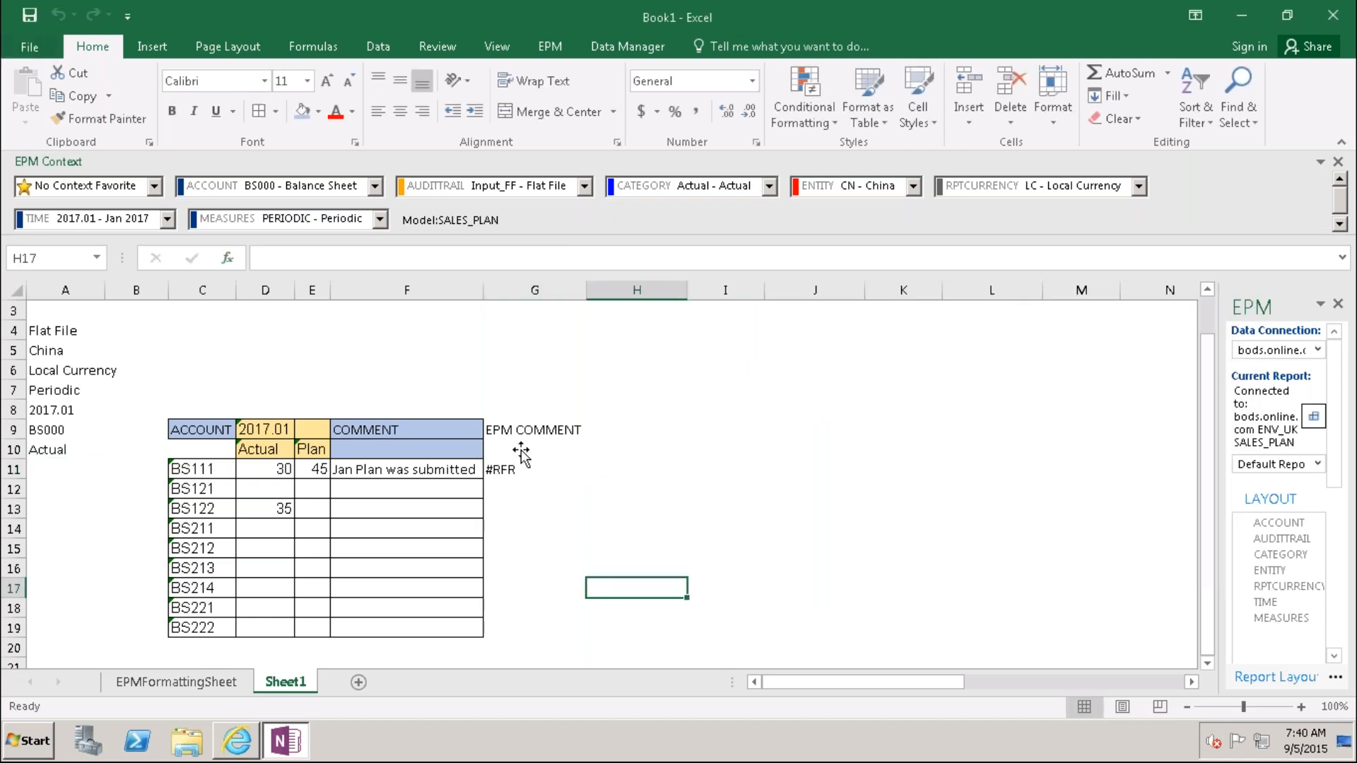
pyautogui.click(549, 49)
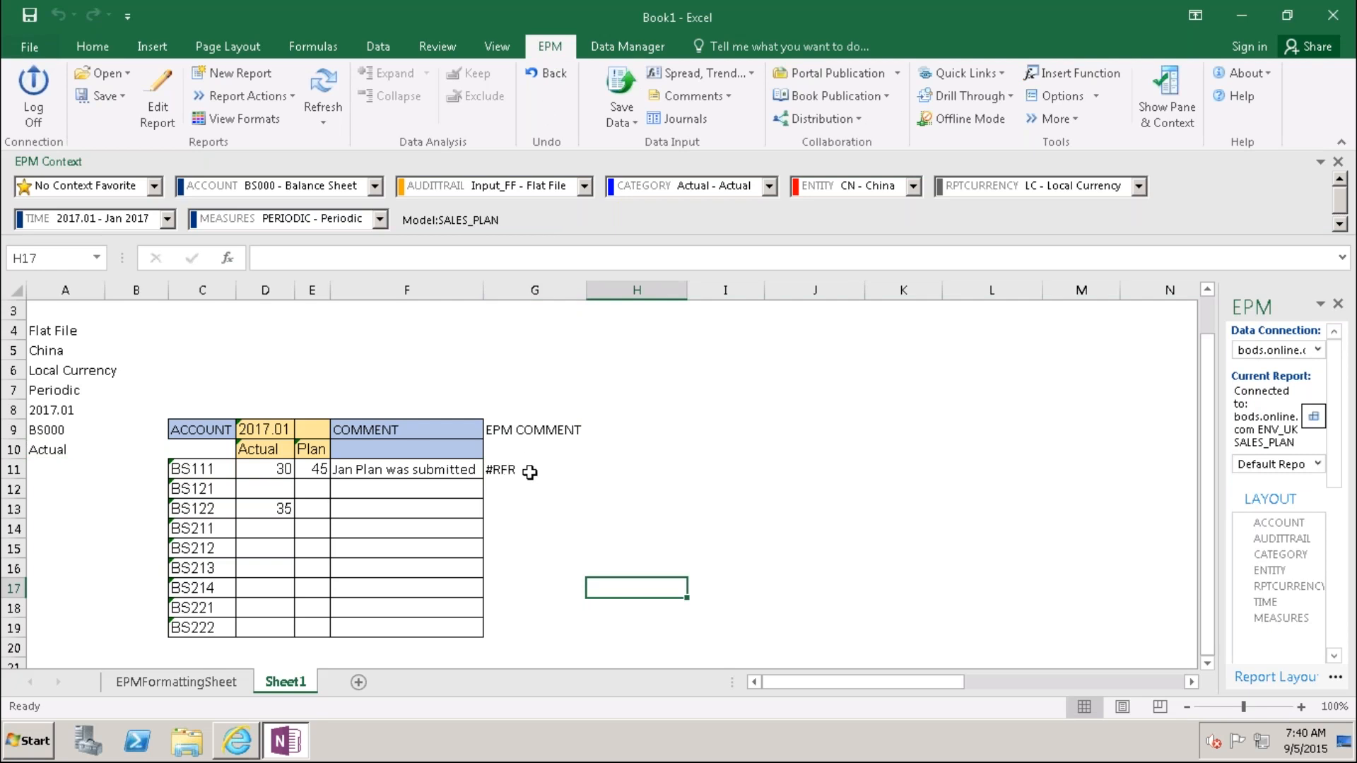
pyautogui.click(323, 92)
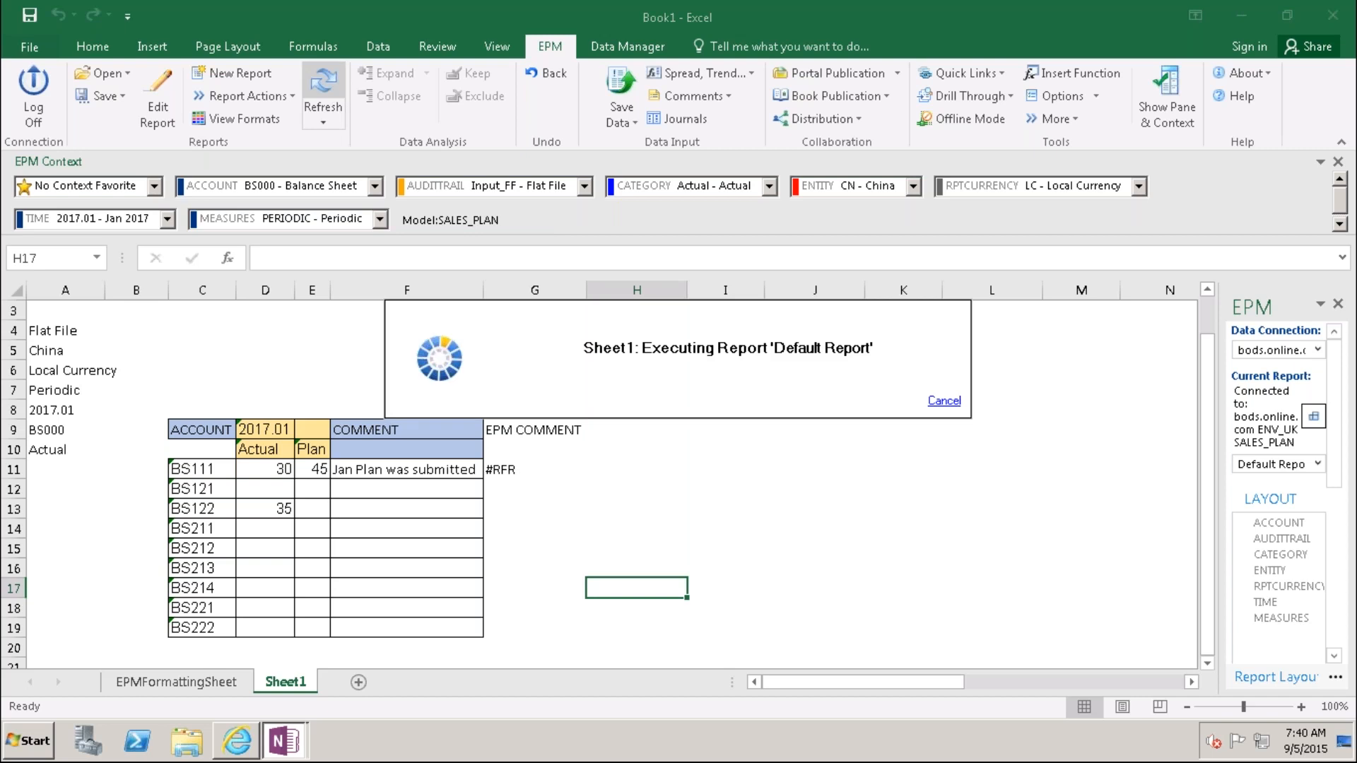
pyautogui.click(522, 469)
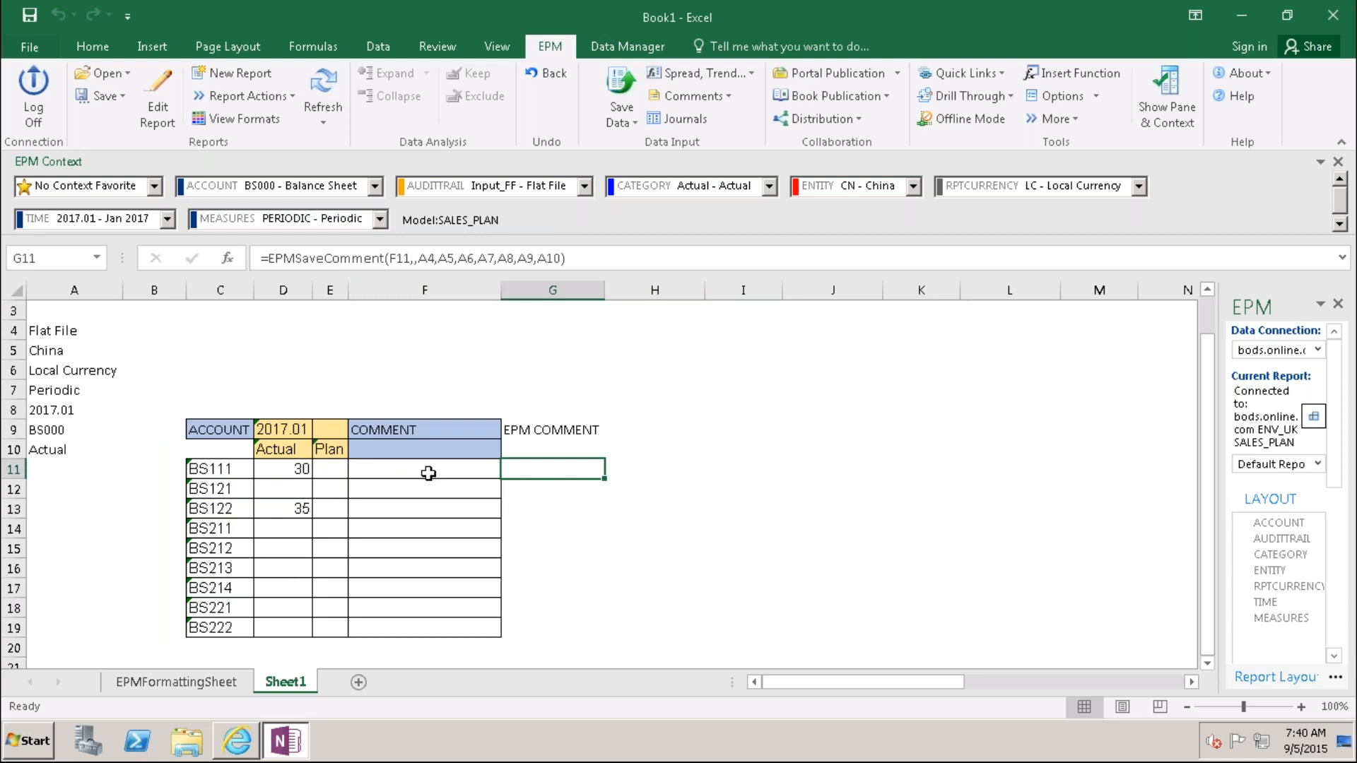
pyautogui.click(686, 589)
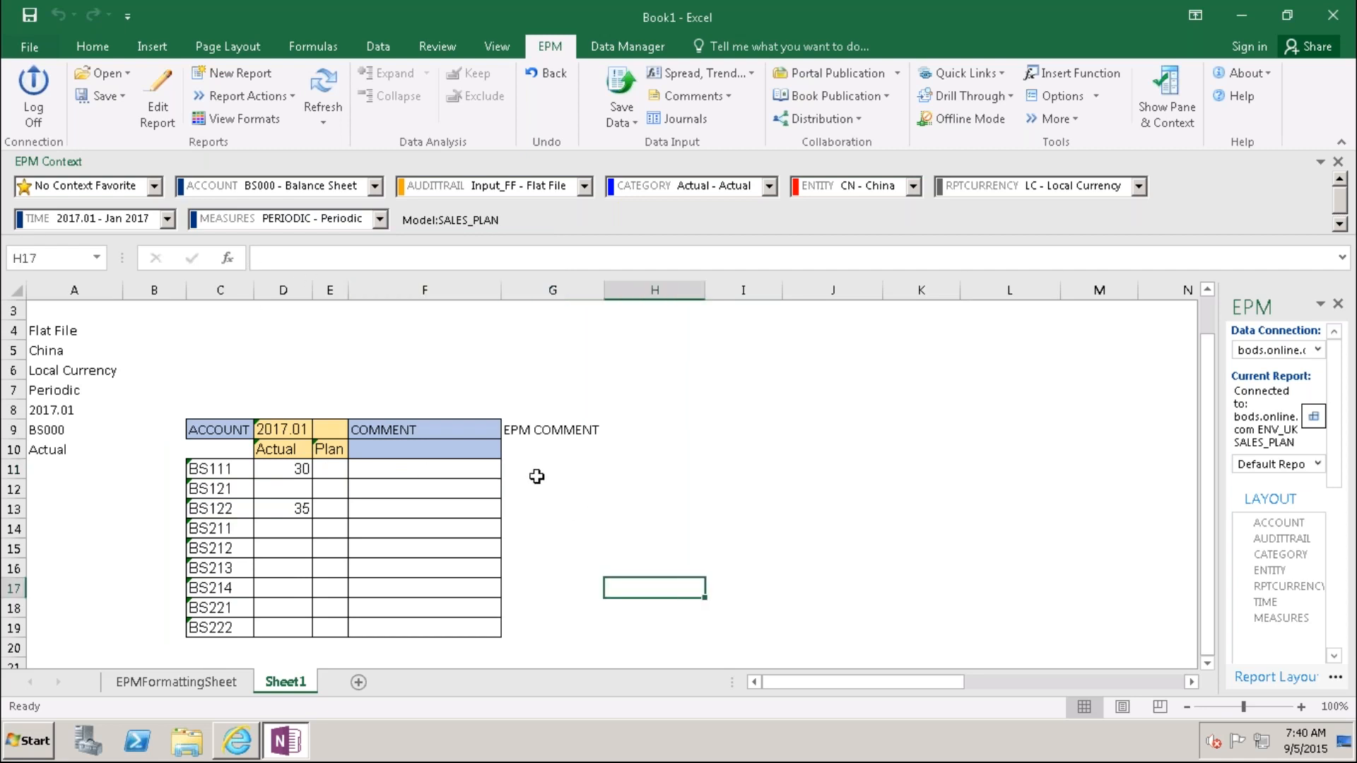
pyautogui.click(116, 96)
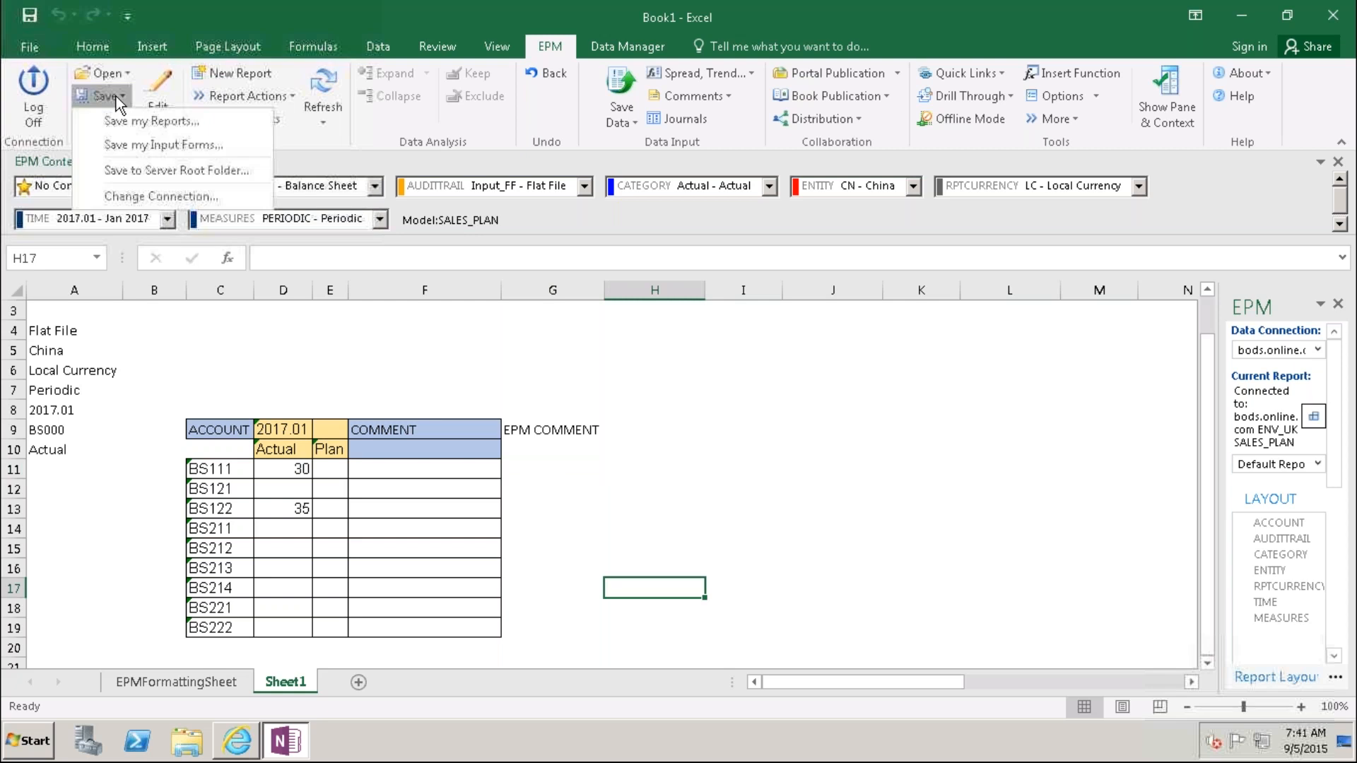
# Step: Create a server folder 'Input forms' under INPUT SCHEDULES
pyautogui.click(142, 170)
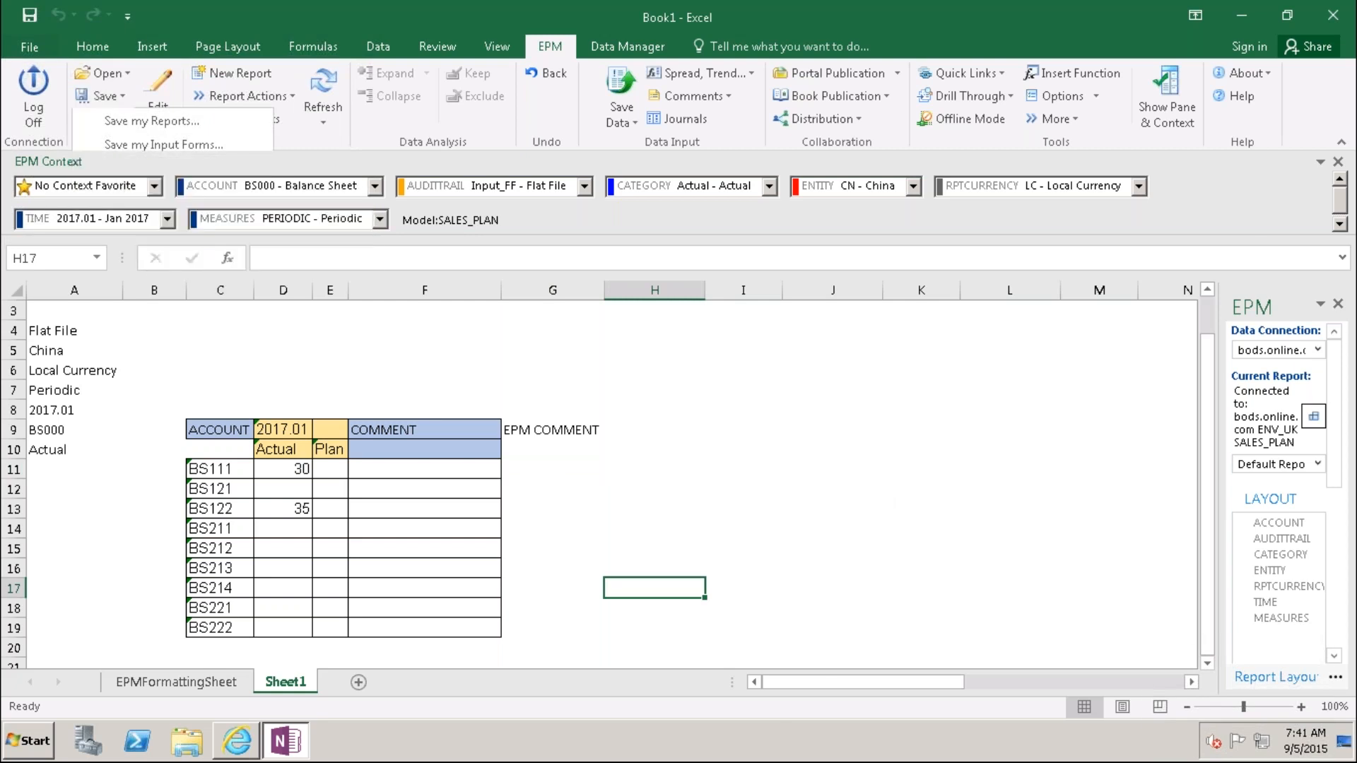
pyautogui.click(297, 329)
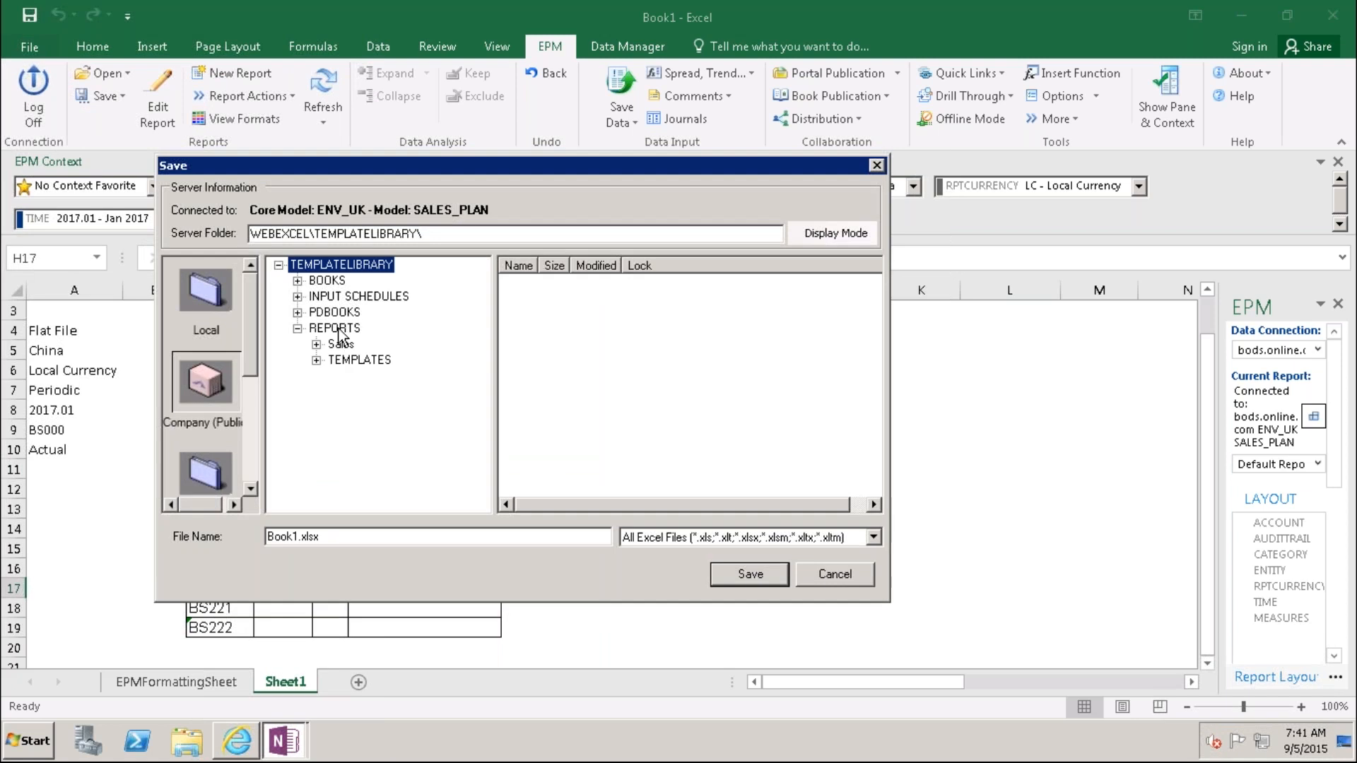
pyautogui.click(297, 329)
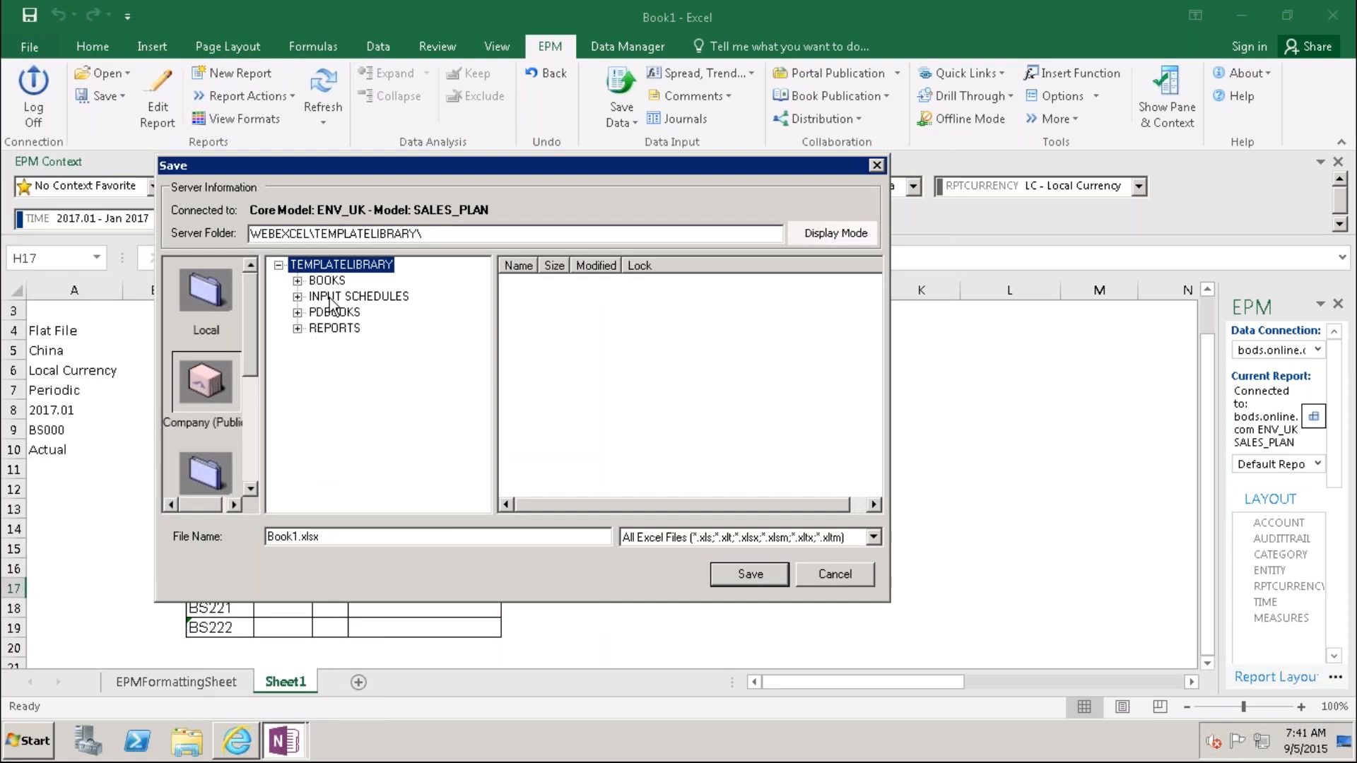
pyautogui.click(330, 298)
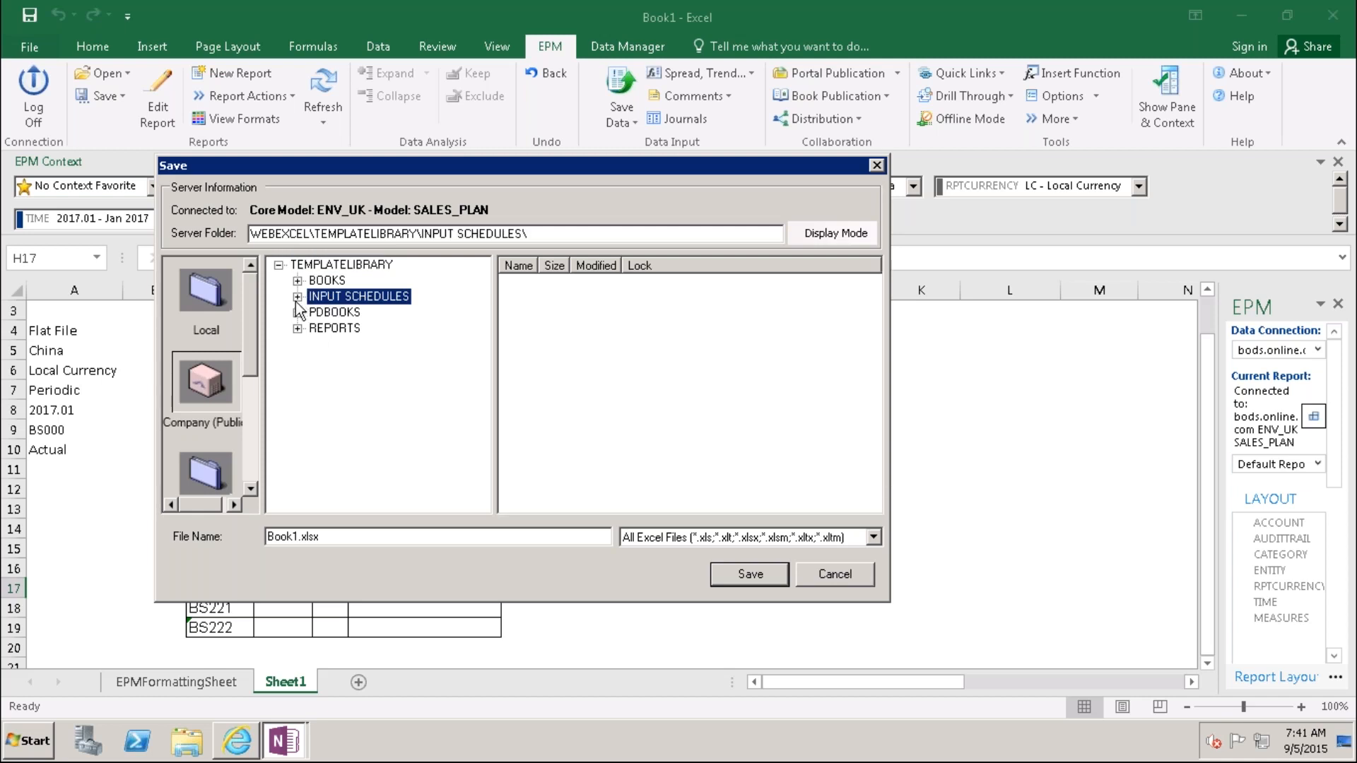
pyautogui.click(298, 297)
pyautogui.rightClick(348, 297)
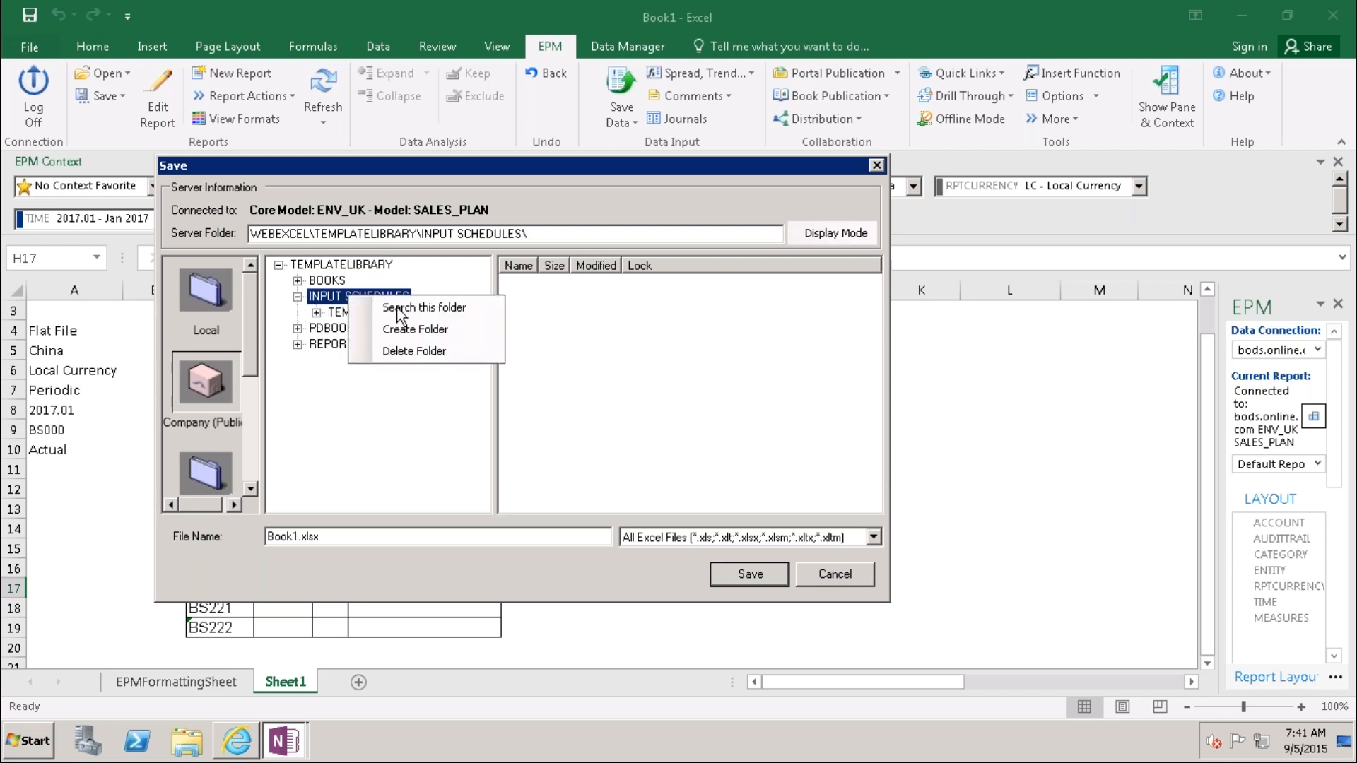
pyautogui.click(415, 330)
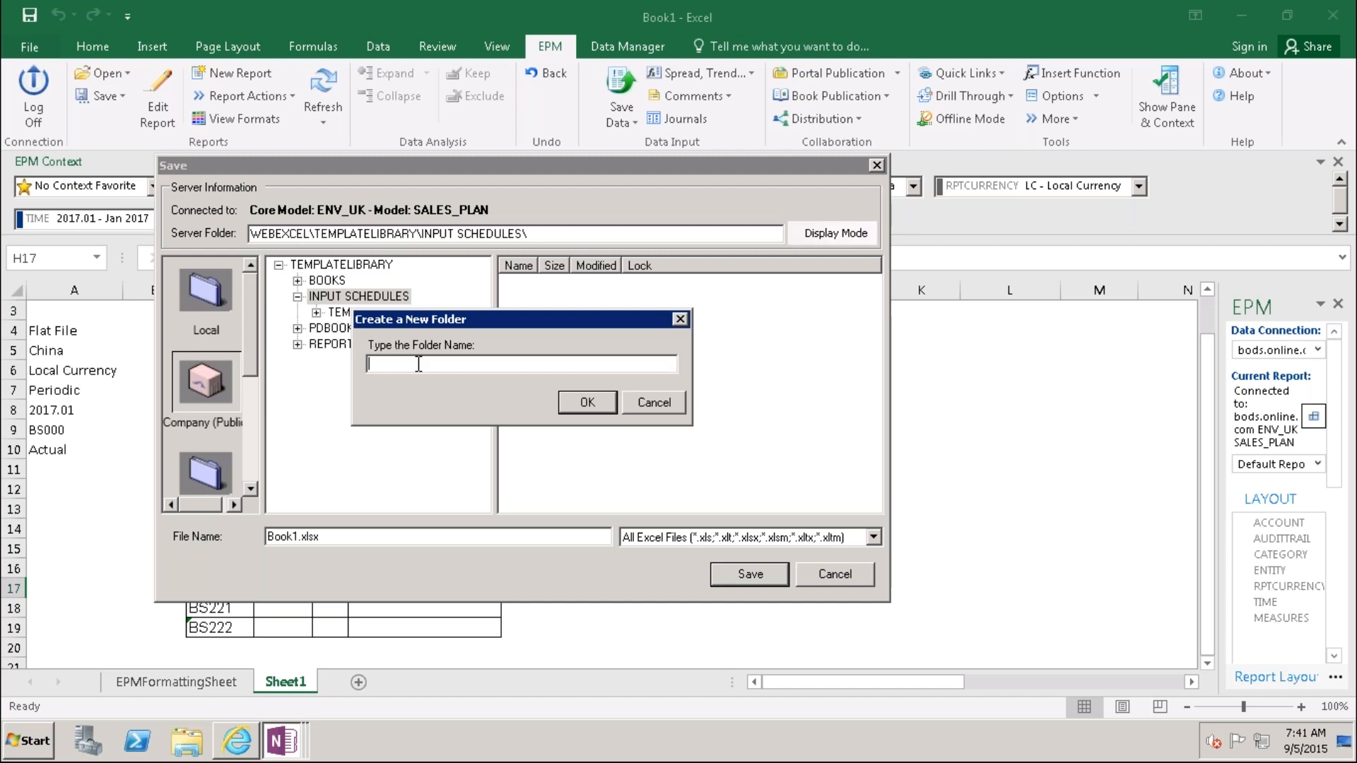
pyautogui.write('Input forms')
pyautogui.click(587, 402)
# Step: Save the workbook in Input forms as SAVECOMMENT_INPUTFORM, a Macro-Enabled Workbook (.xlsm)
pyautogui.click(353, 315)
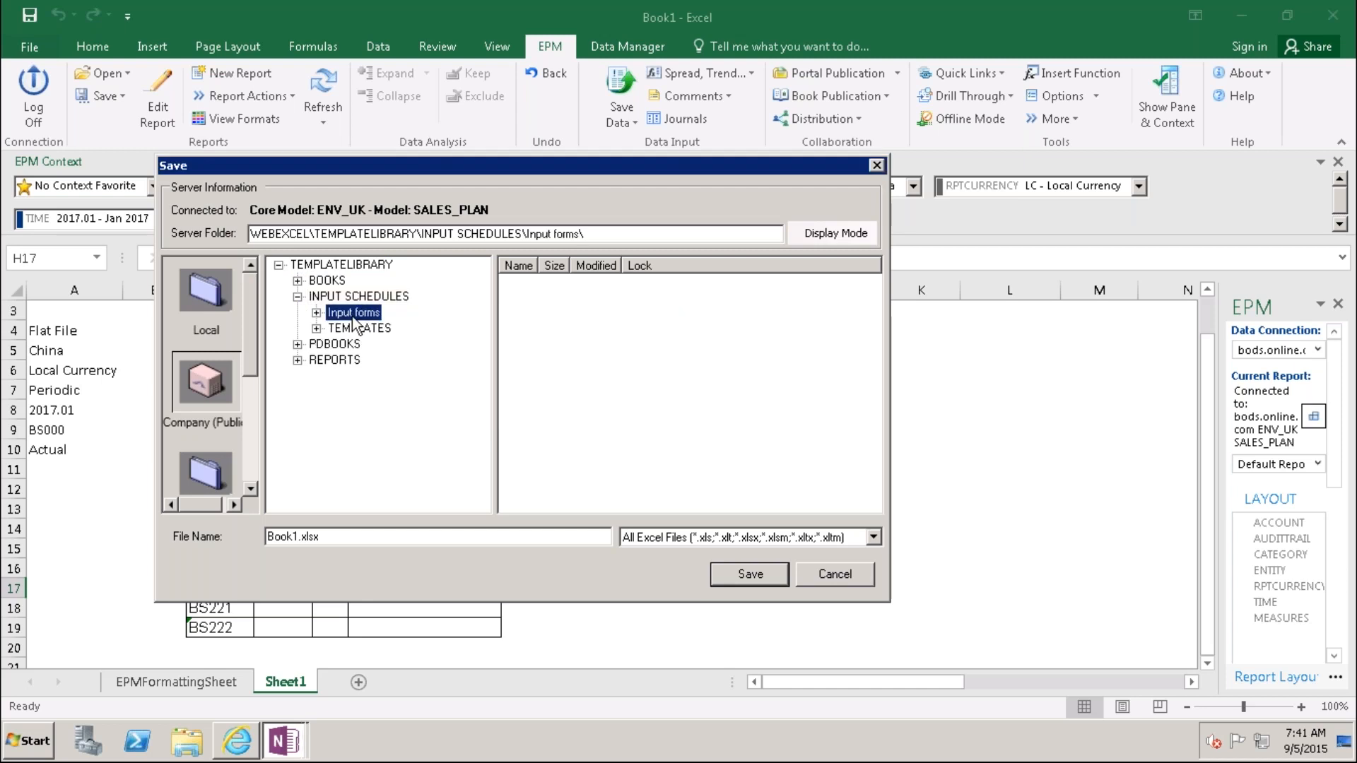
pyautogui.moveTo(336, 537); pyautogui.dragTo(232, 540)
pyautogui.write('SAVEC')
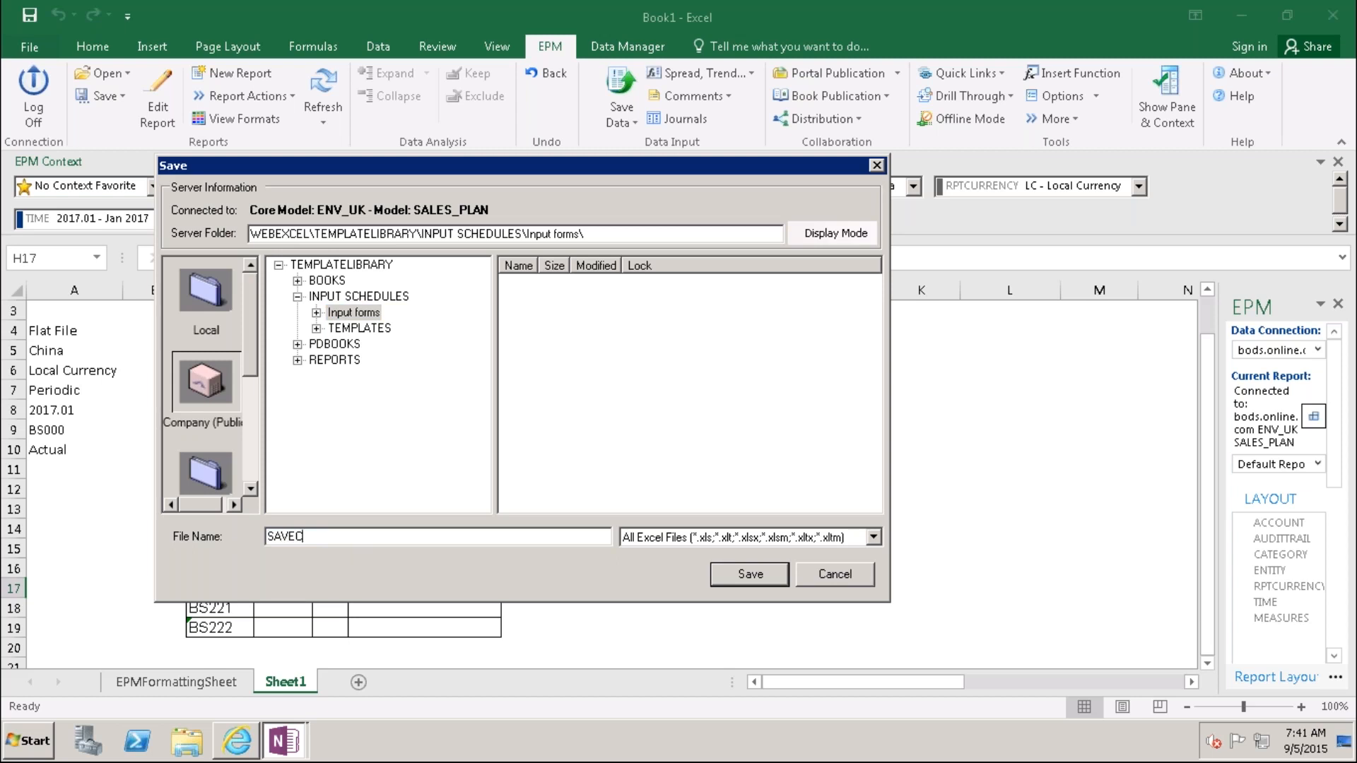
pyautogui.write('OMMENT_INPUTFORM')
pyautogui.click(874, 537)
pyautogui.click(763, 607)
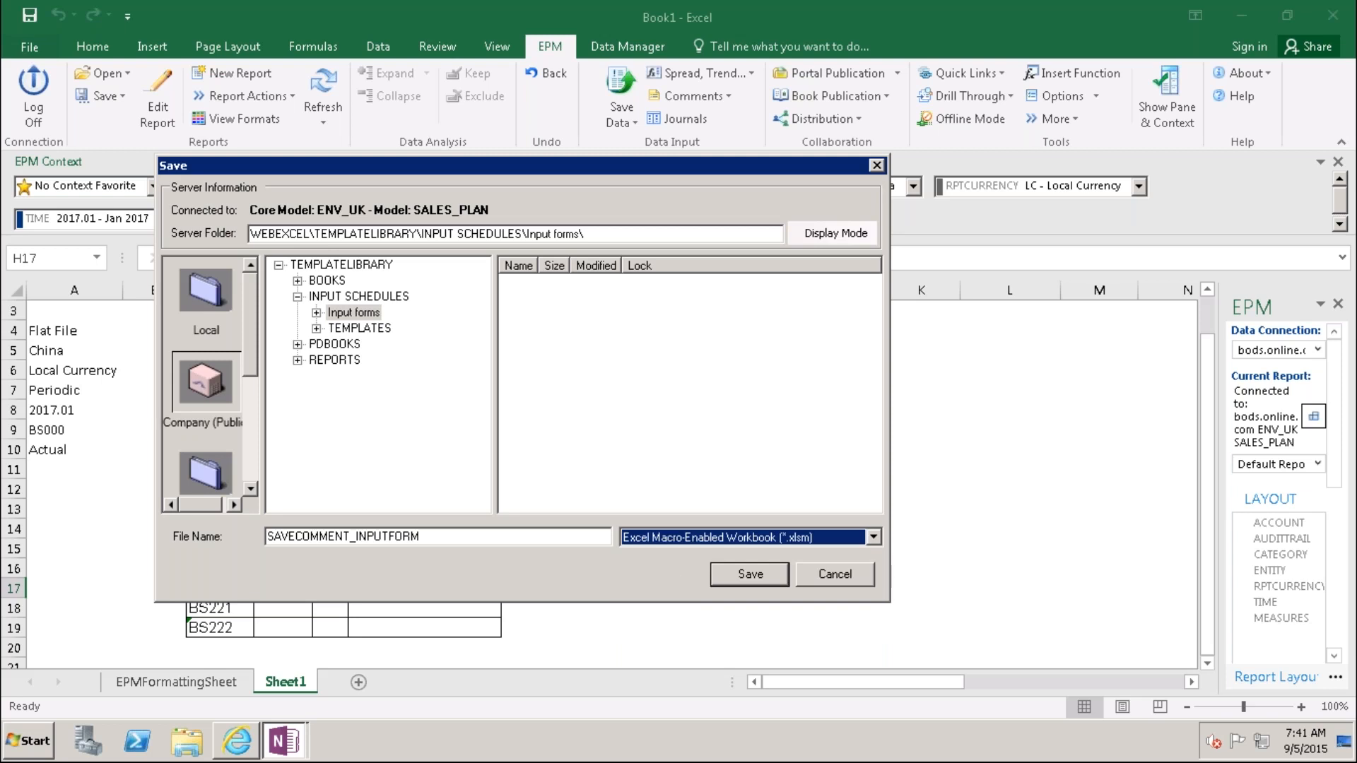
pyautogui.click(749, 574)
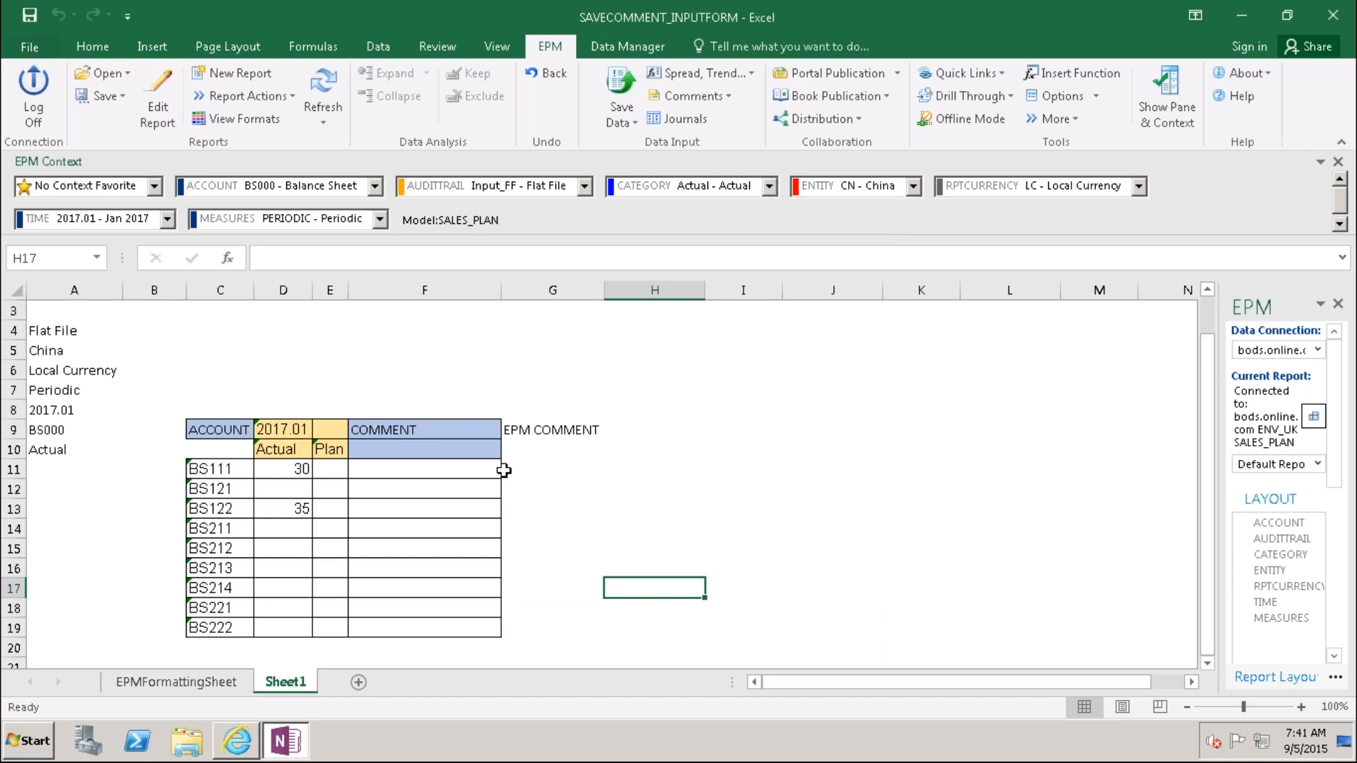
# Step: Refresh the EPM report and enter a Plan value of 45 for BS111 in E11
pyautogui.click(325, 86)
pyautogui.click(428, 450)
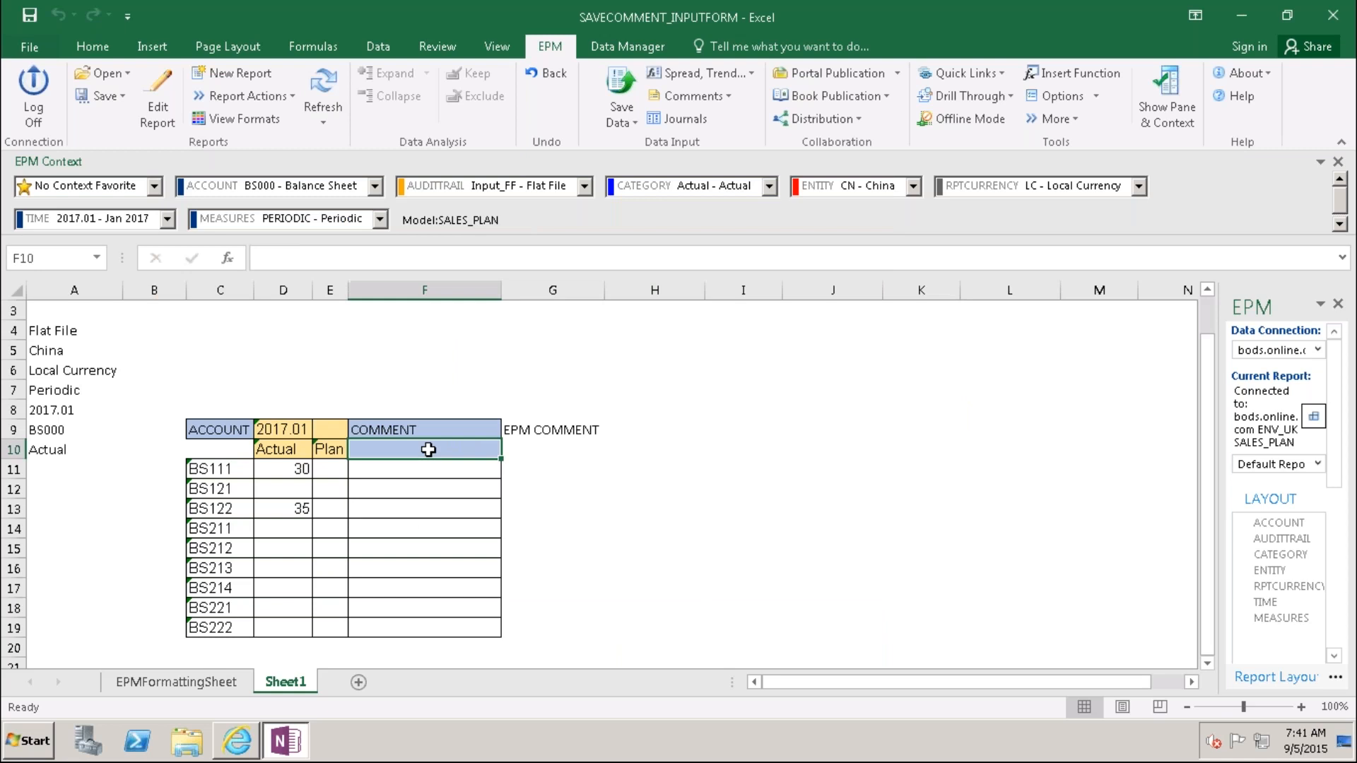
pyautogui.click(375, 469)
pyautogui.click(336, 475)
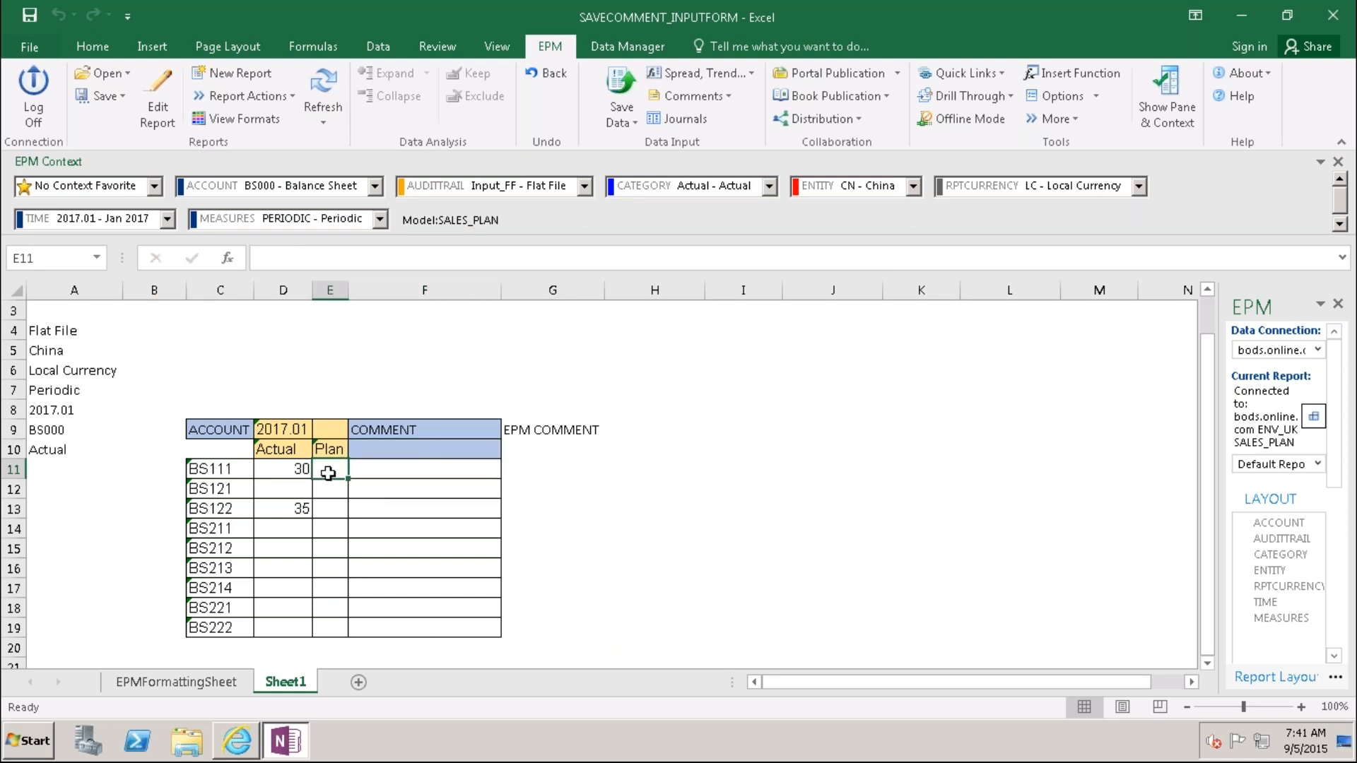
pyautogui.write('45')
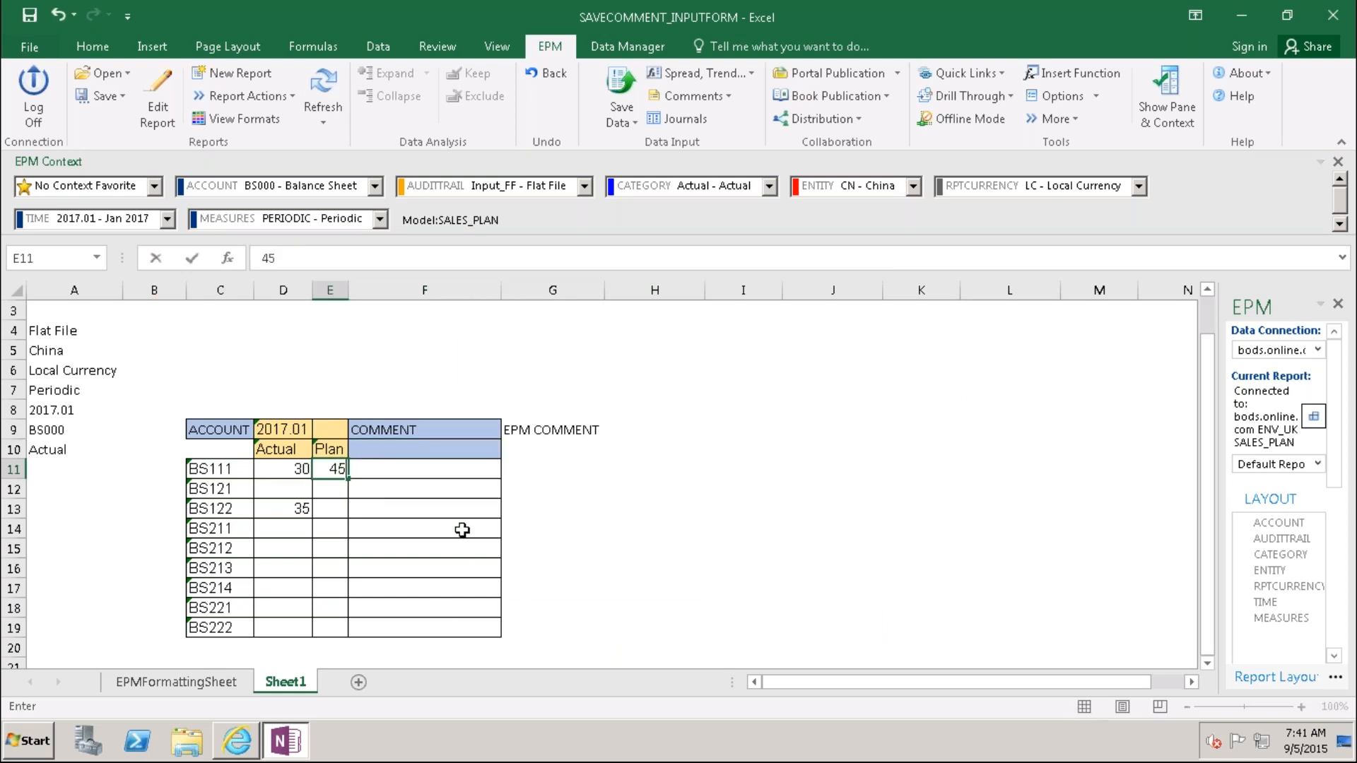
pyautogui.click(409, 474)
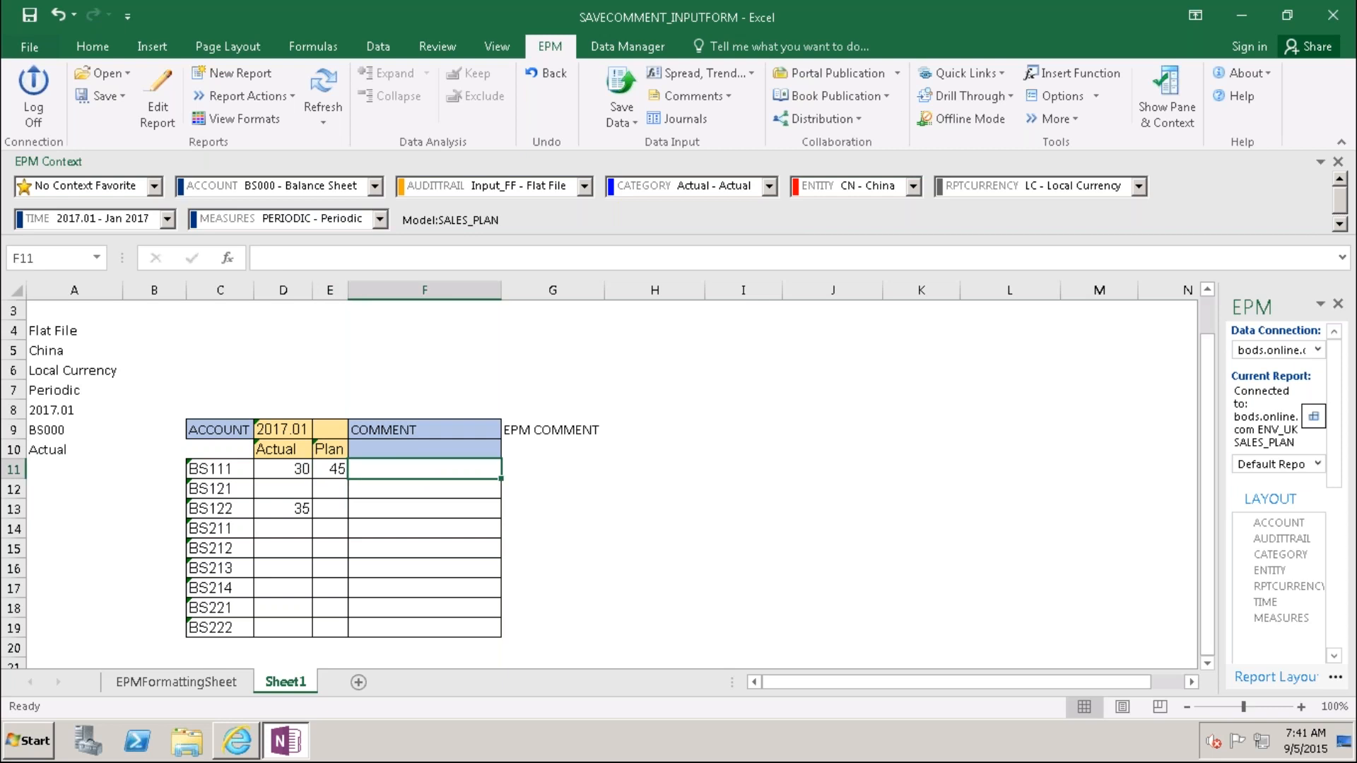
# Step: Enter the comment 'Jan Plan data was Submitted' in F11 and inspect C11's account formula
pyautogui.write('Jan Plan')
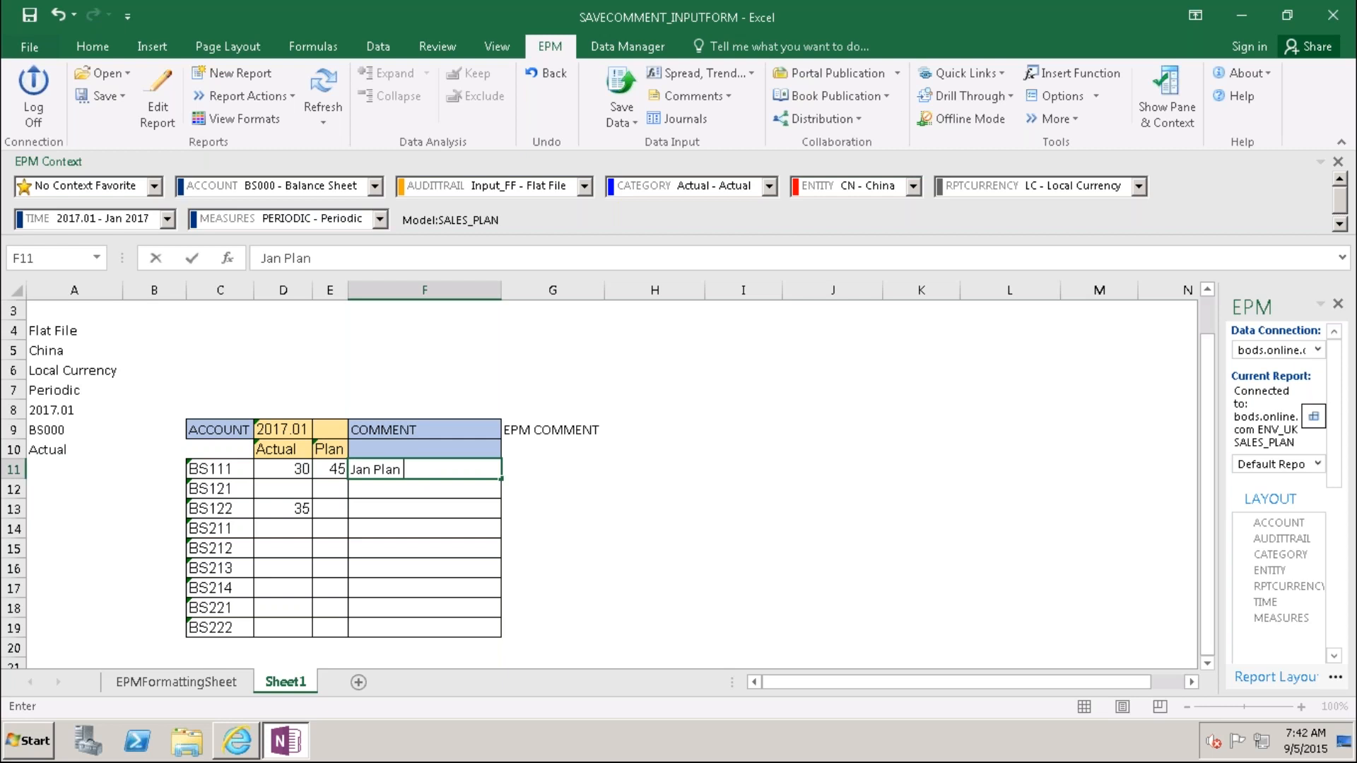
pyautogui.write(' data was Sumb')
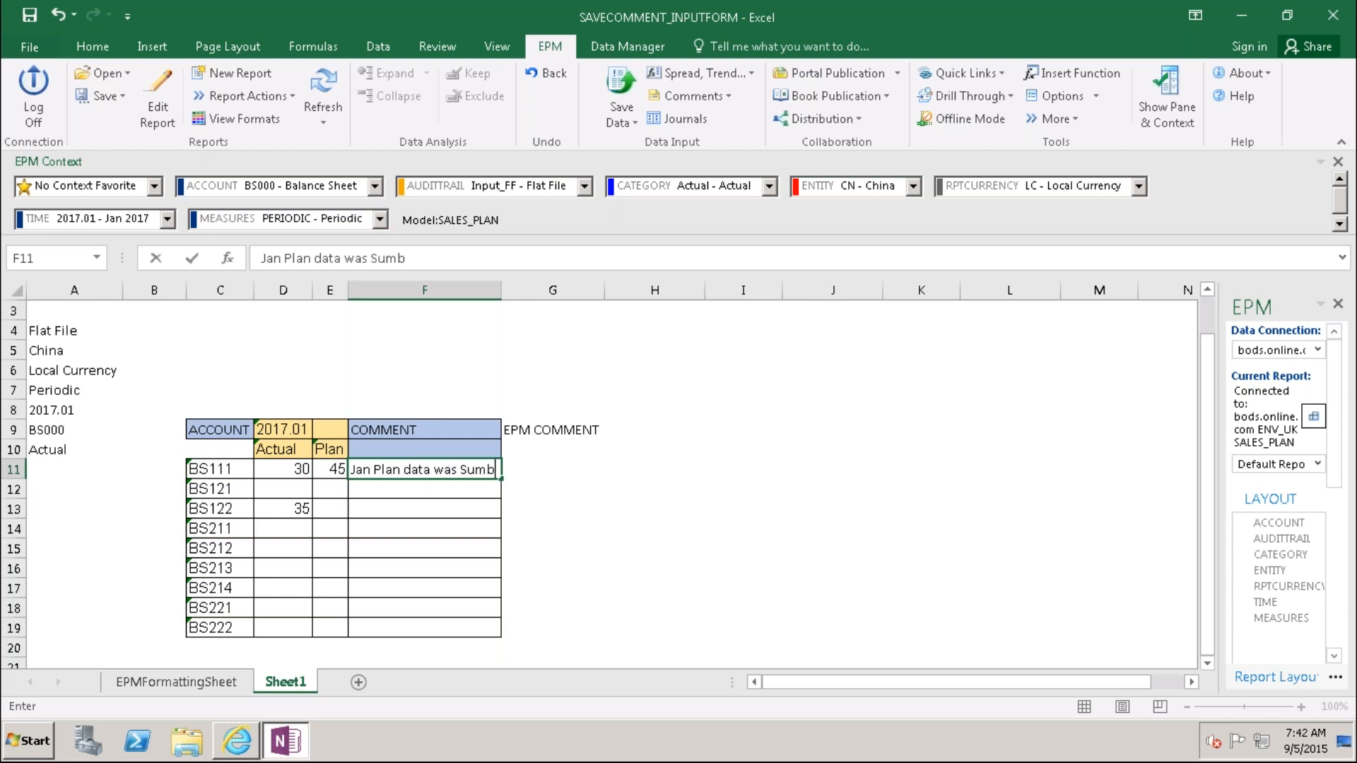
pyautogui.press('BackSpace')
pyautogui.press('BackSpace')
pyautogui.write('bmitted')
pyautogui.click(562, 609)
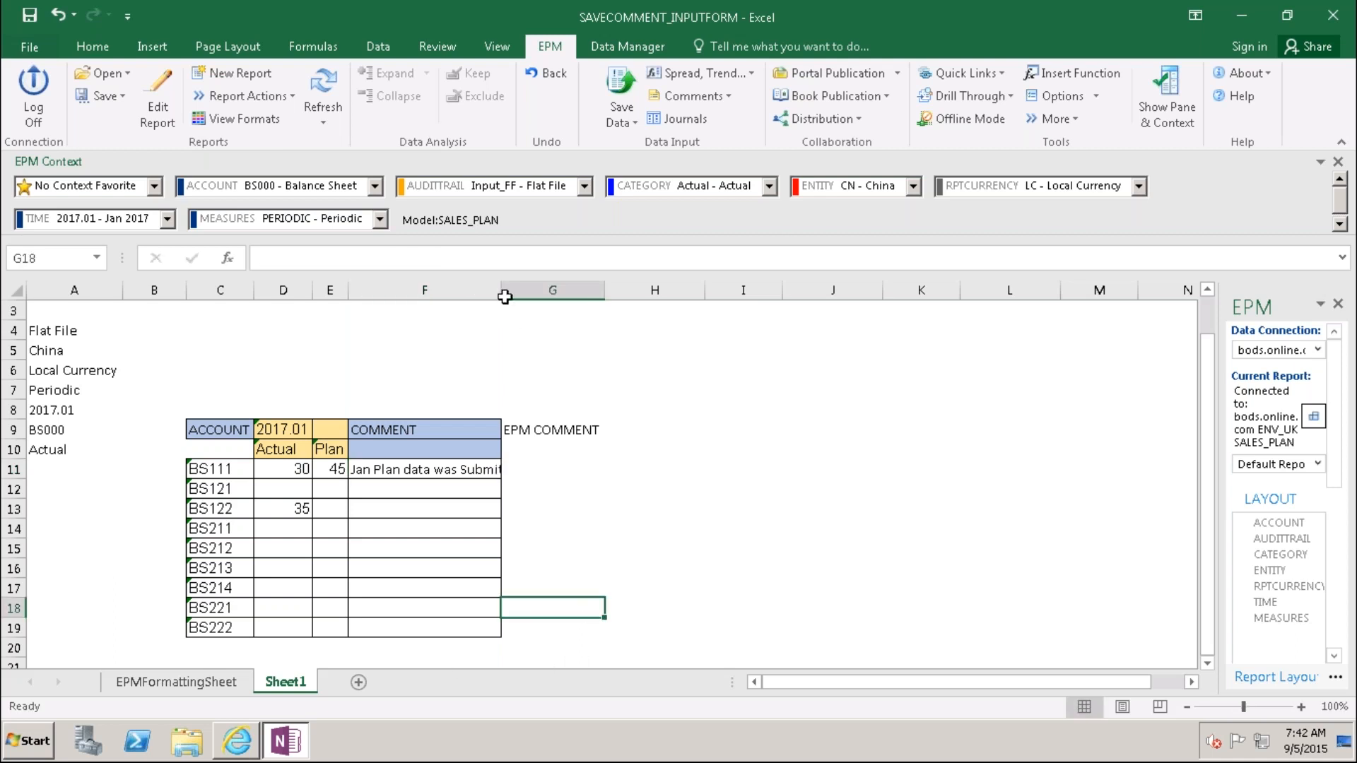
pyautogui.click(670, 614)
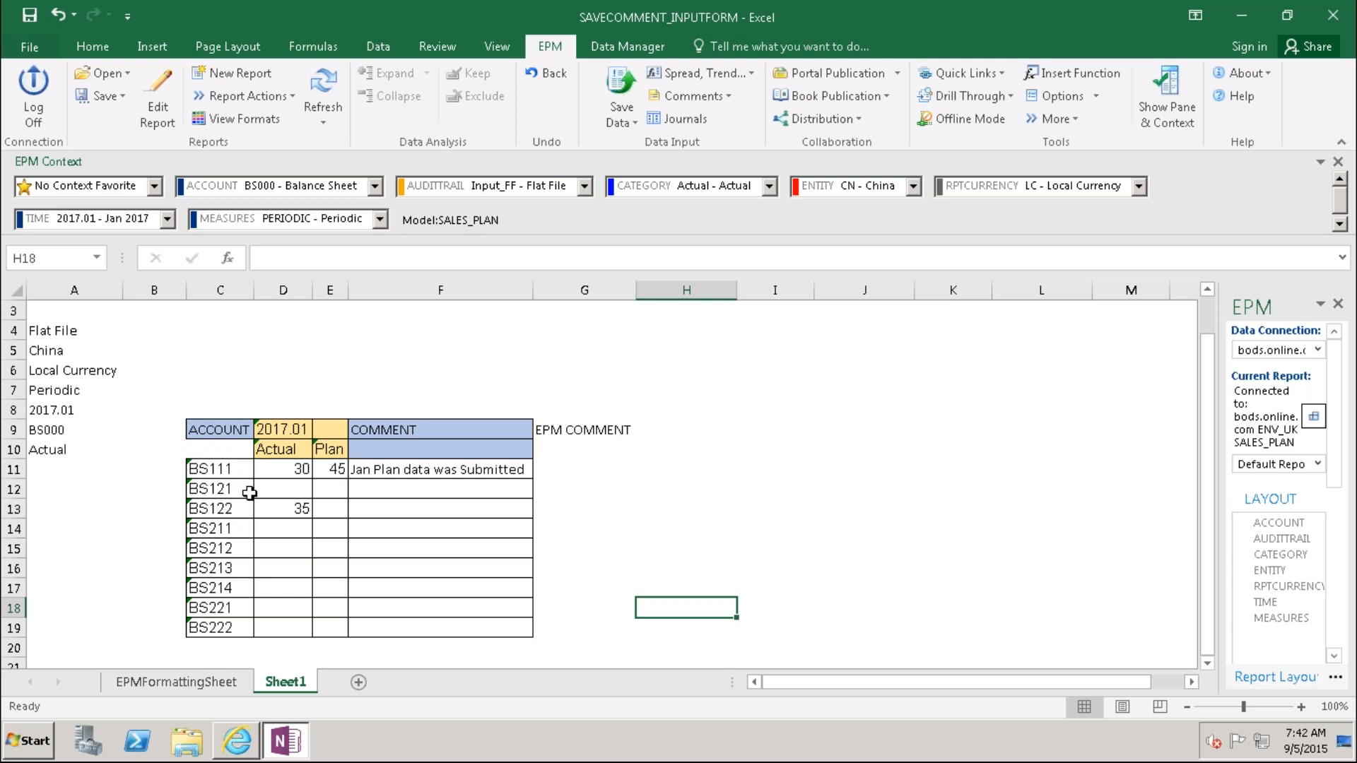
pyautogui.click(220, 470)
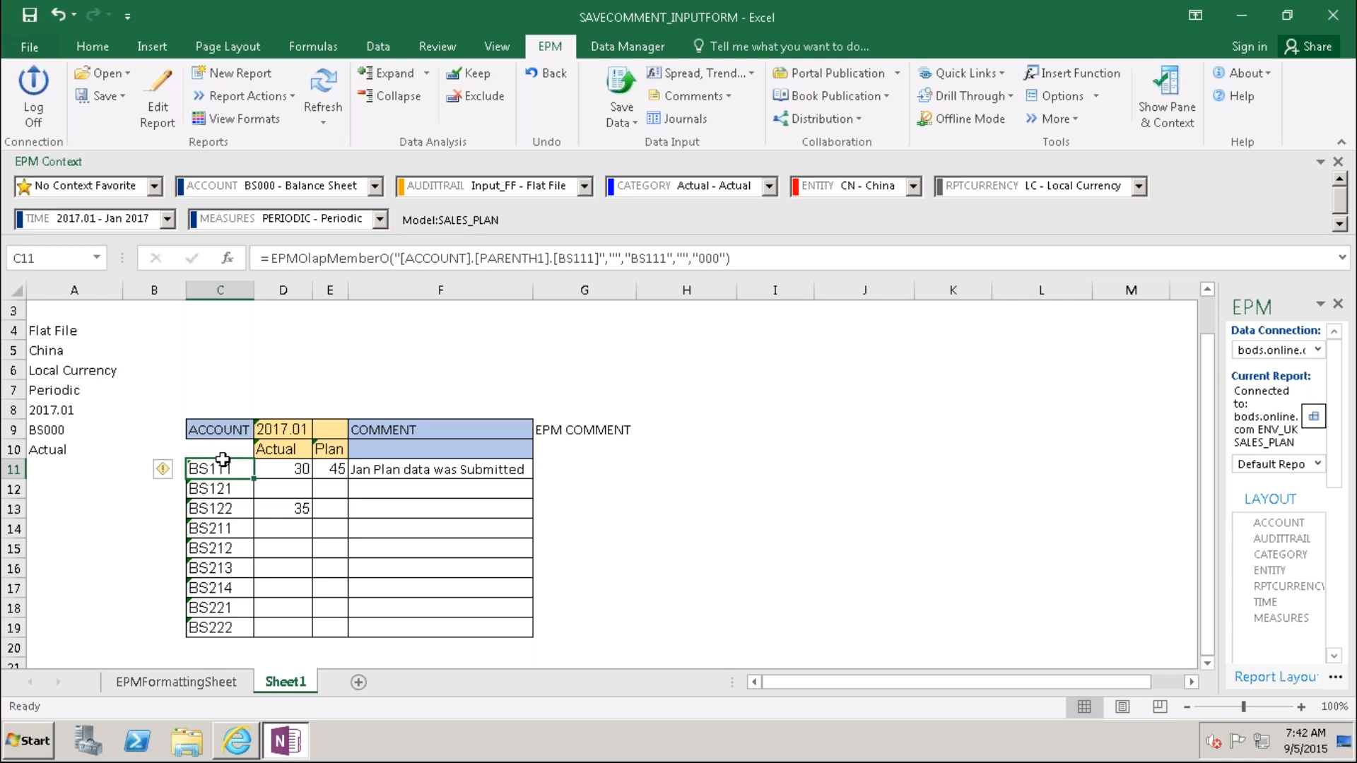
pyautogui.click(653, 494)
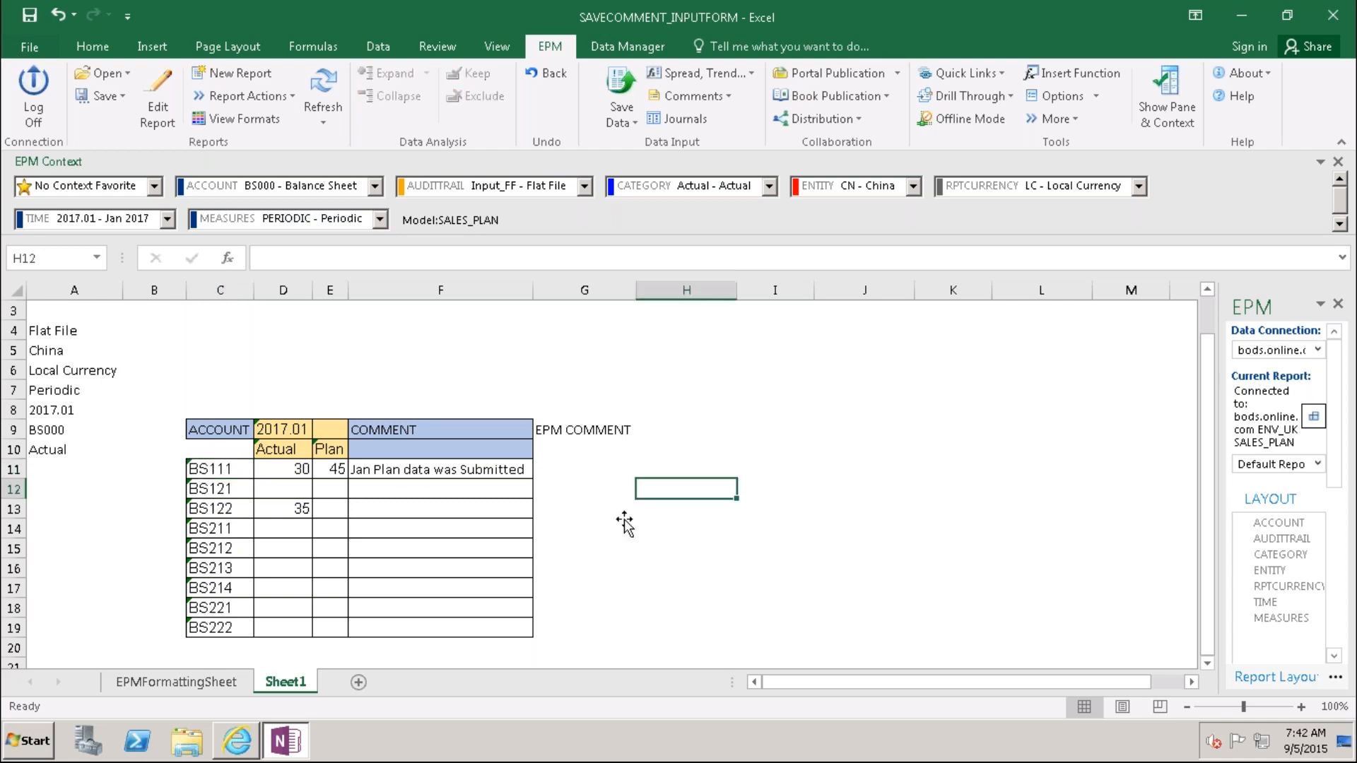
# Step: Submit BS111's plan value and comment, confirm, and close the results showing 1 record accepted
pyautogui.click(621, 89)
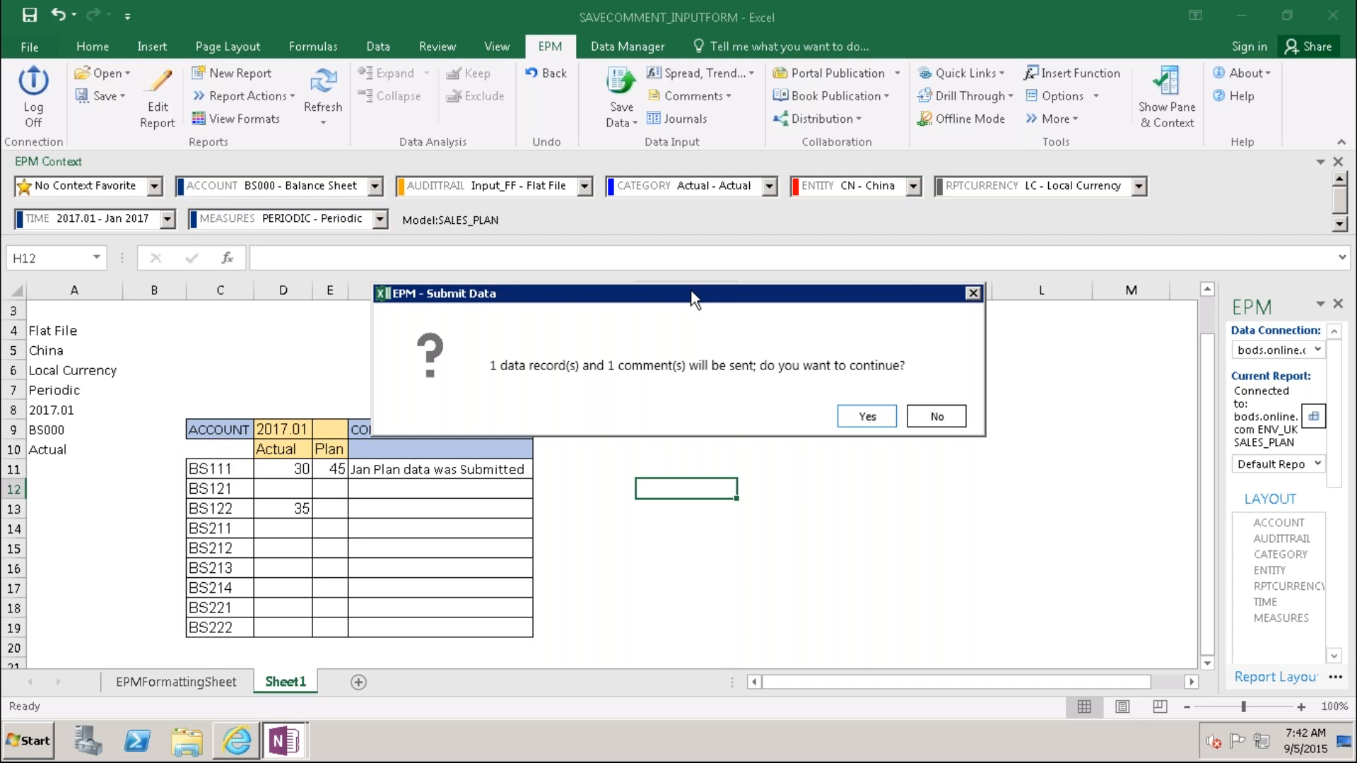
pyautogui.moveTo(717, 299); pyautogui.dragTo(731, 244)
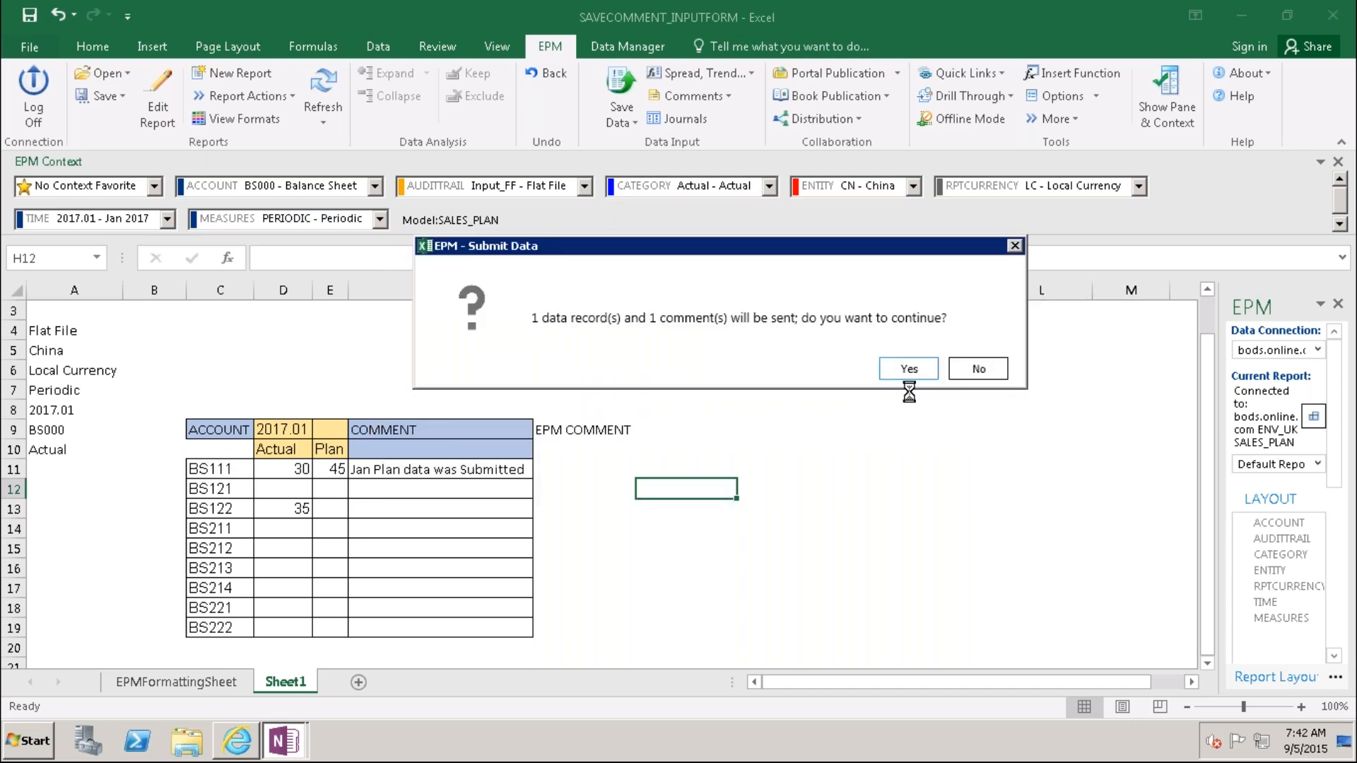
pyautogui.click(909, 368)
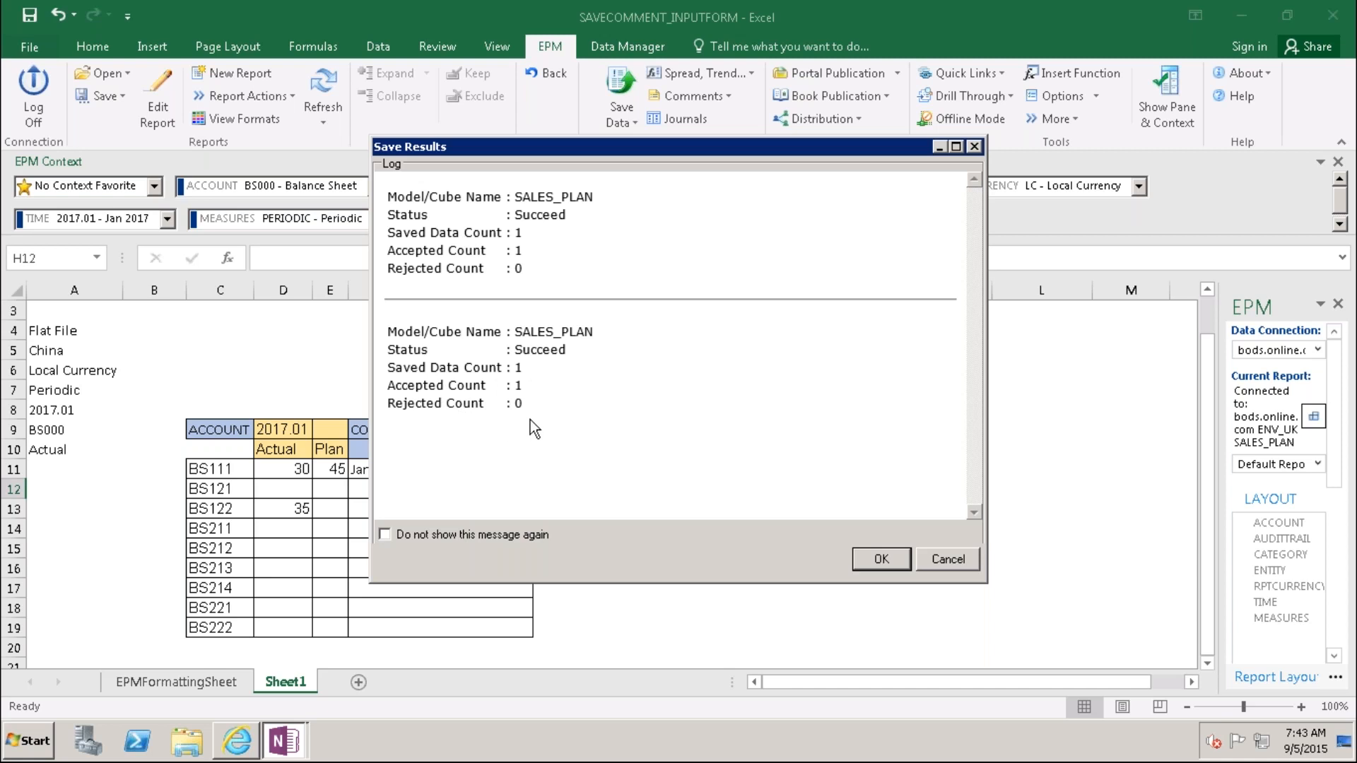
pyautogui.click(882, 559)
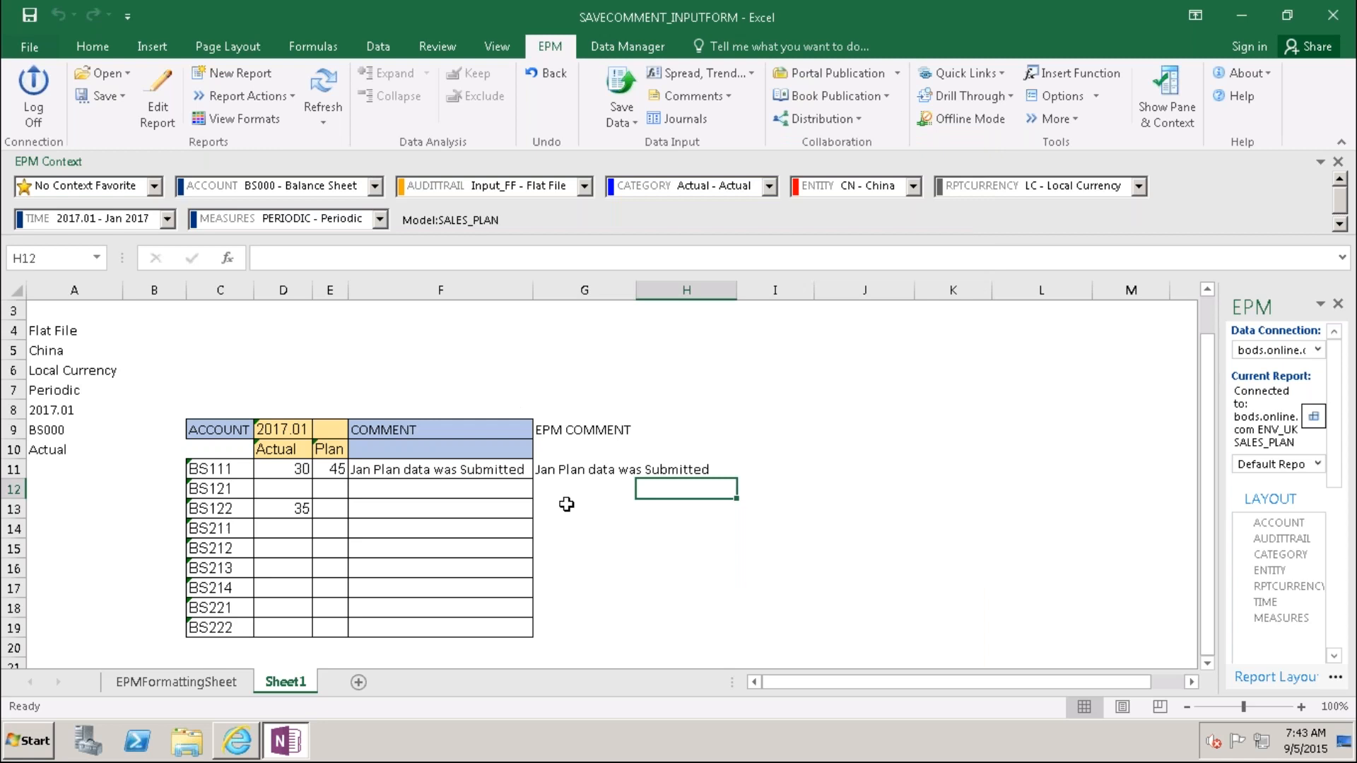
pyautogui.click(316, 106)
pyautogui.click(587, 290)
pyautogui.rightClick(588, 292)
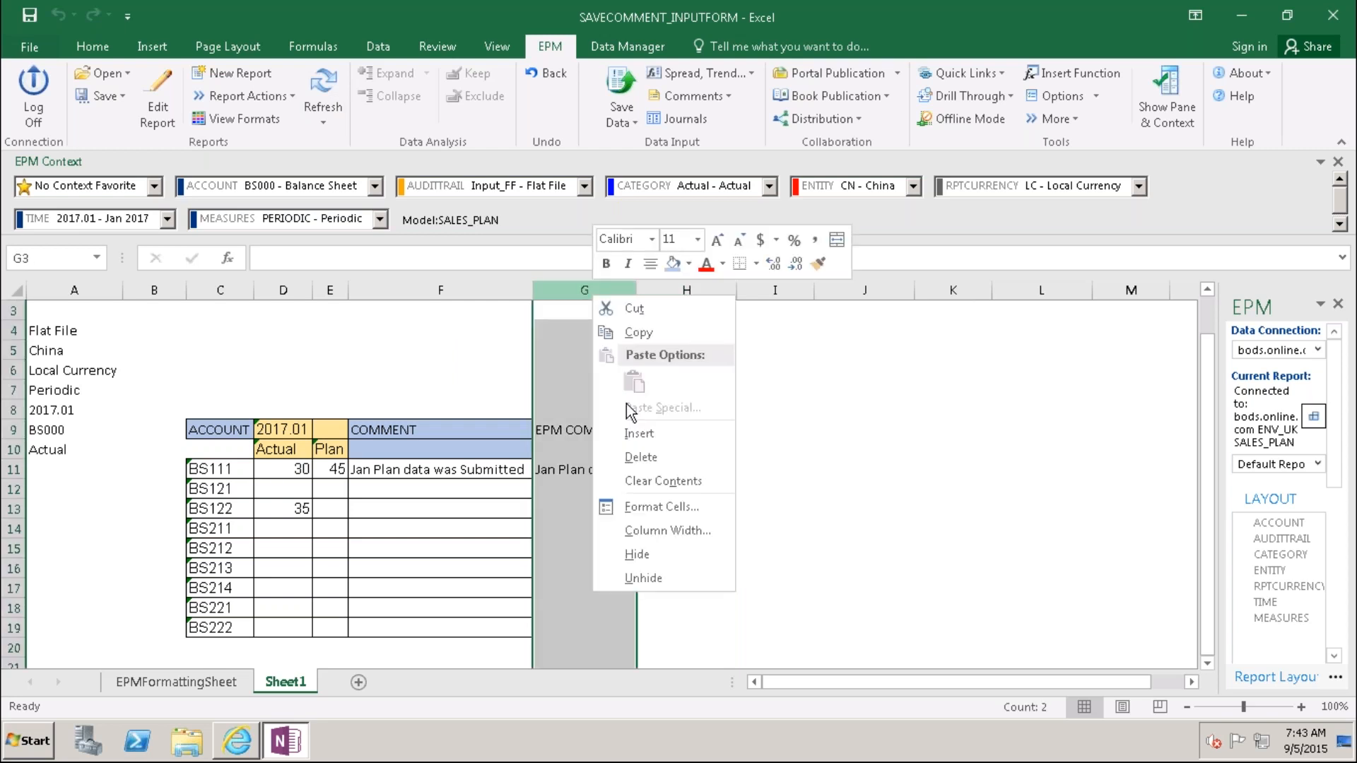
pyautogui.click(648, 558)
pyautogui.click(657, 591)
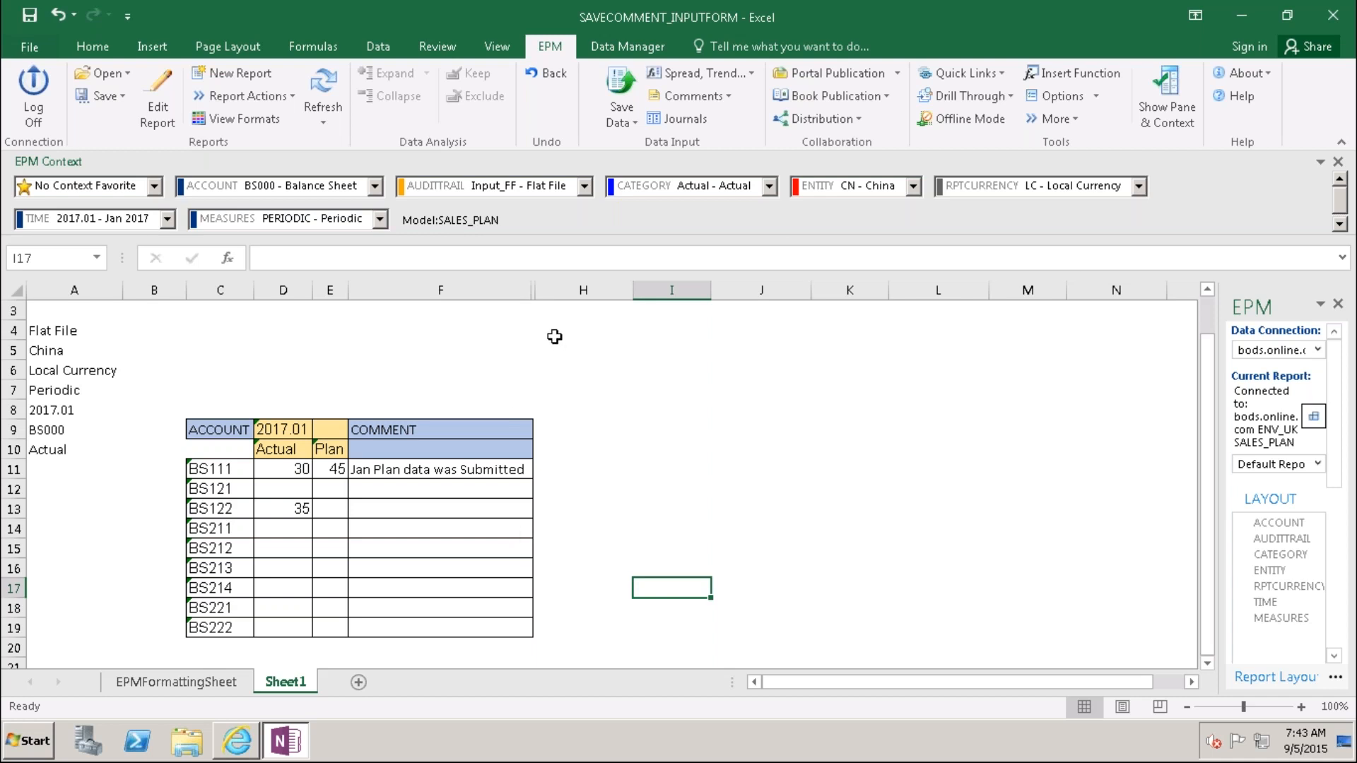
pyautogui.moveTo(536, 291); pyautogui.dragTo(651, 292)
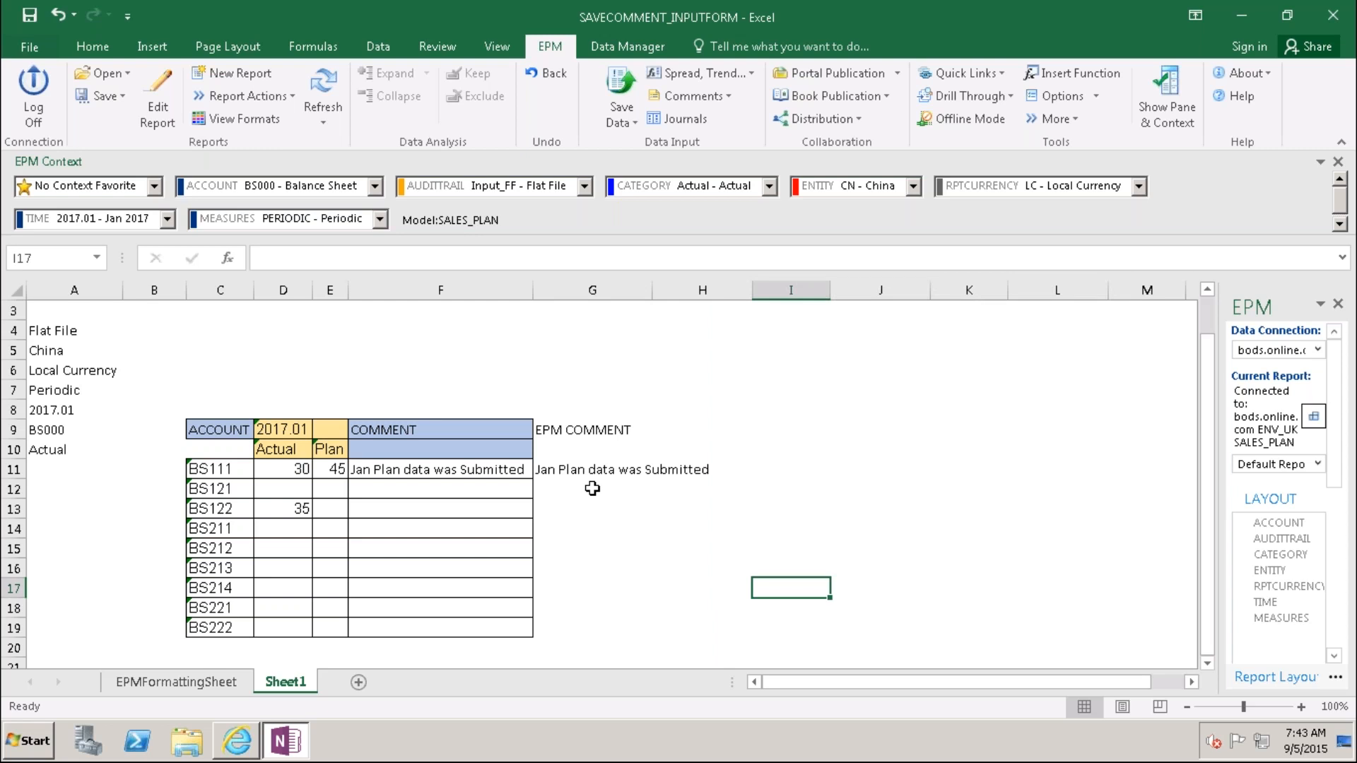
pyautogui.click(481, 470)
pyautogui.click(591, 476)
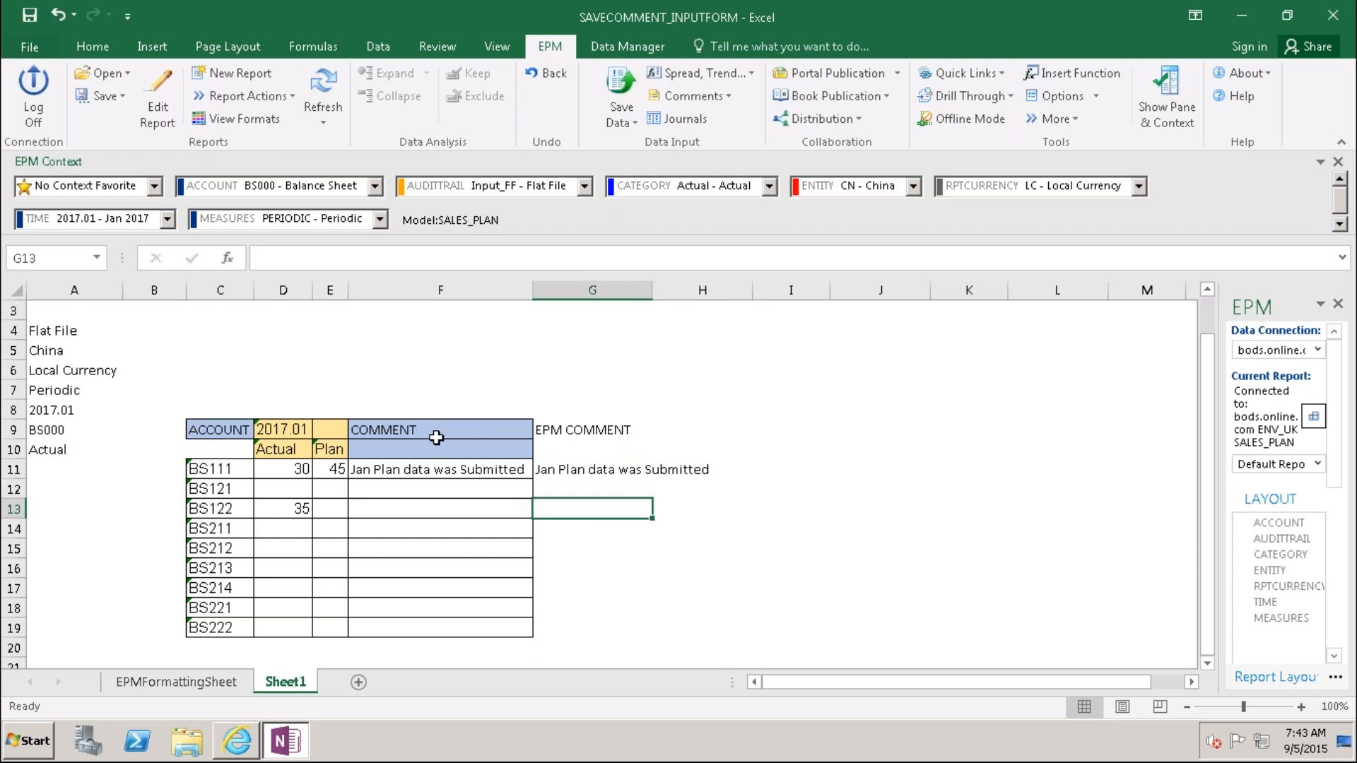
pyautogui.click(450, 469)
pyautogui.click(583, 468)
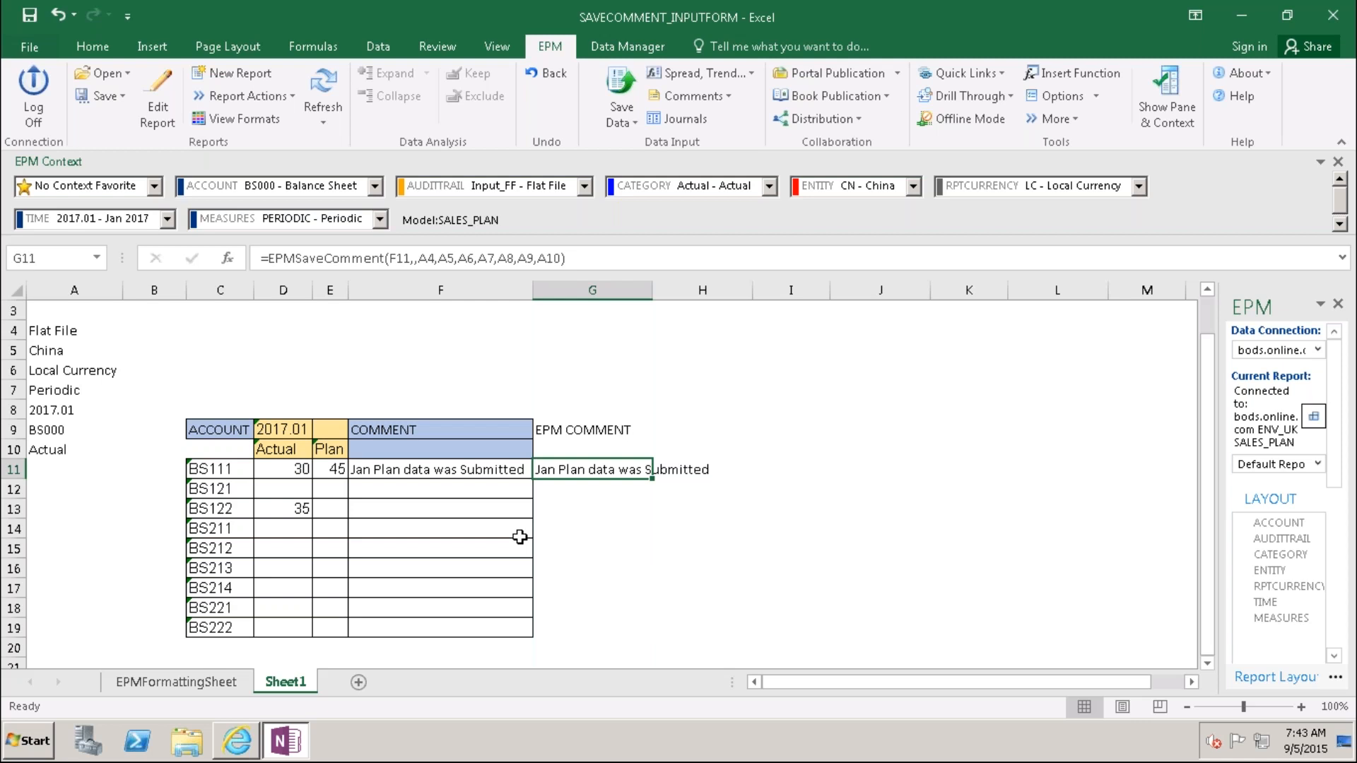
pyautogui.click(598, 284)
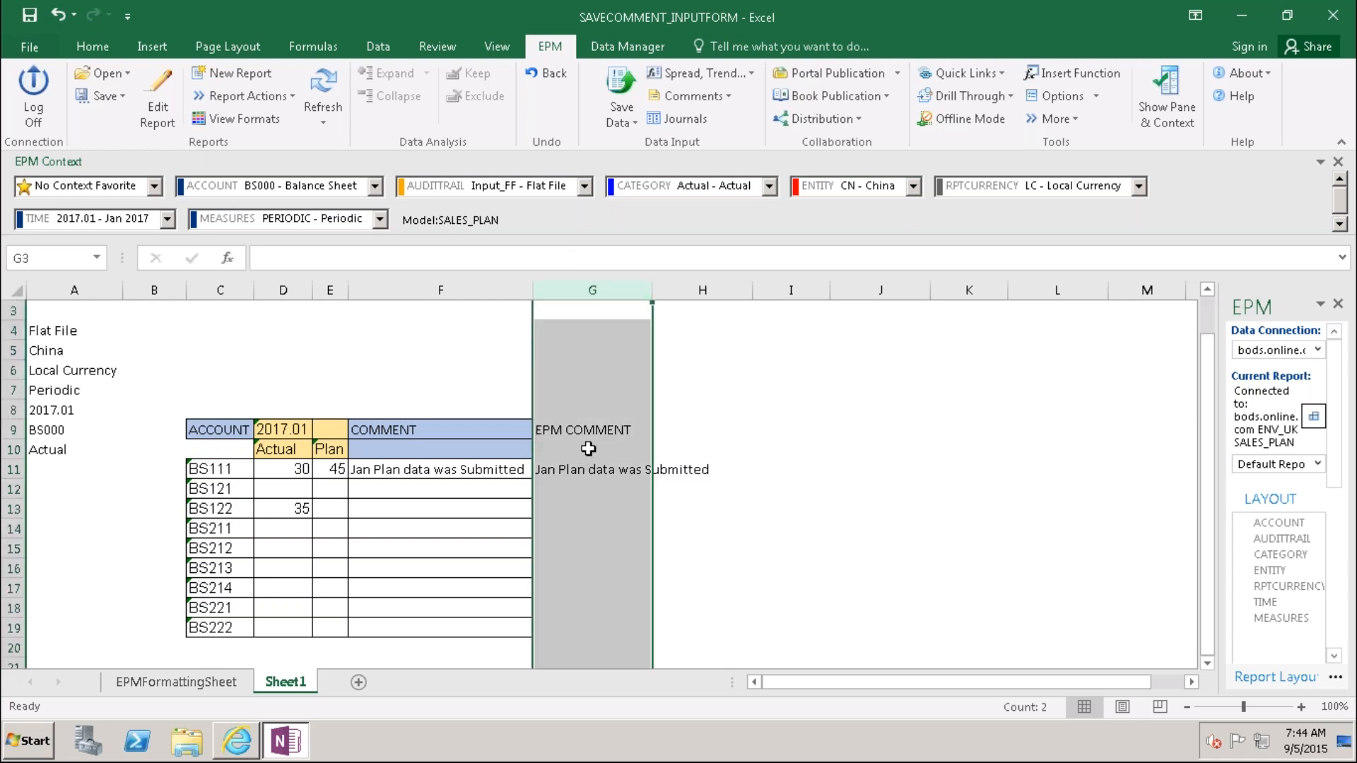
pyautogui.click(445, 469)
pyautogui.click(446, 491)
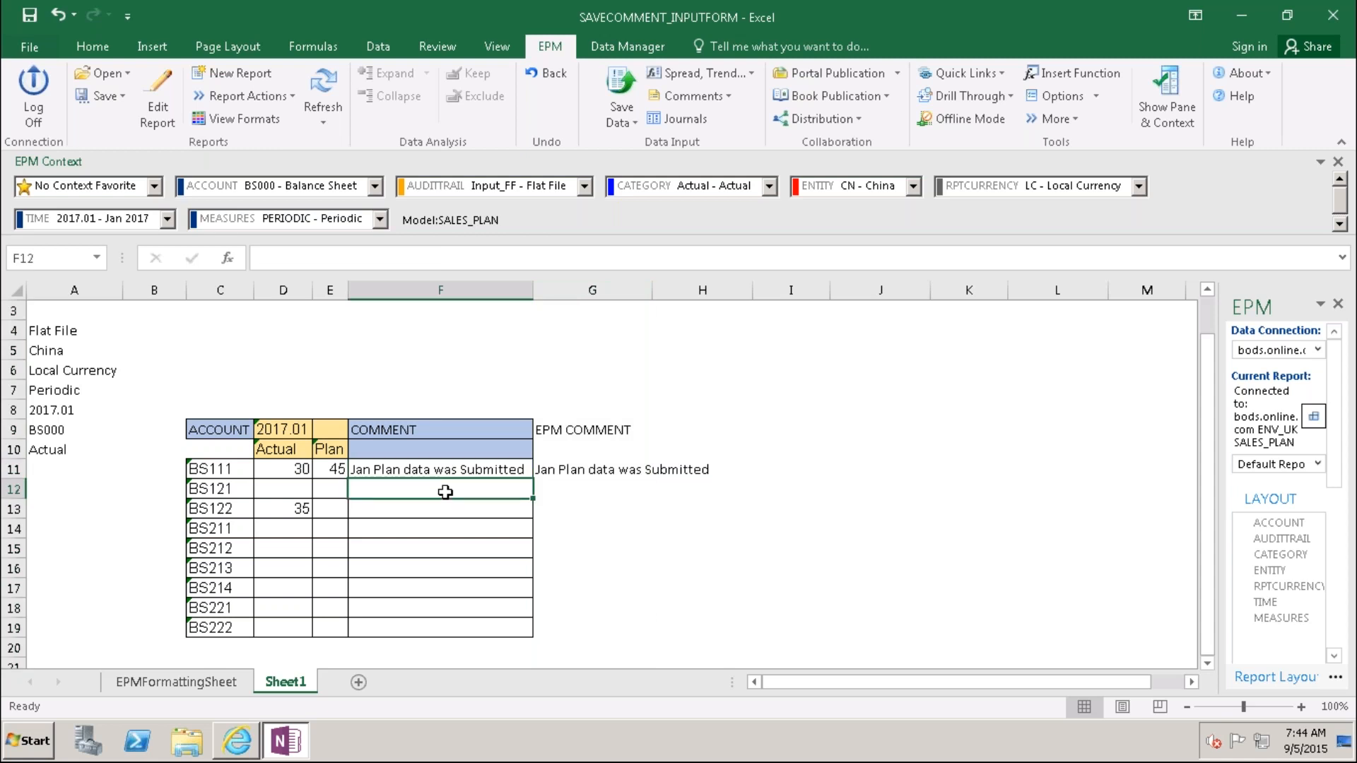
pyautogui.click(557, 470)
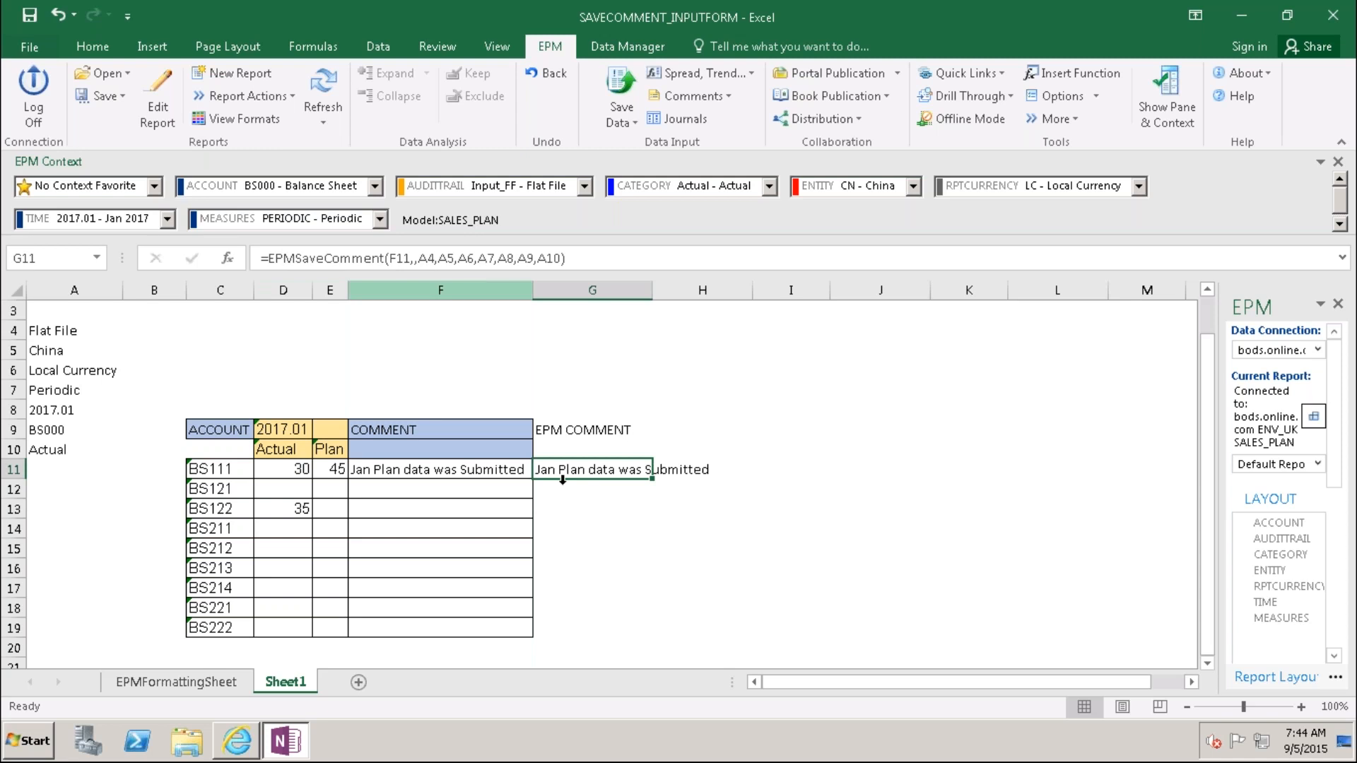
pyautogui.click(597, 535)
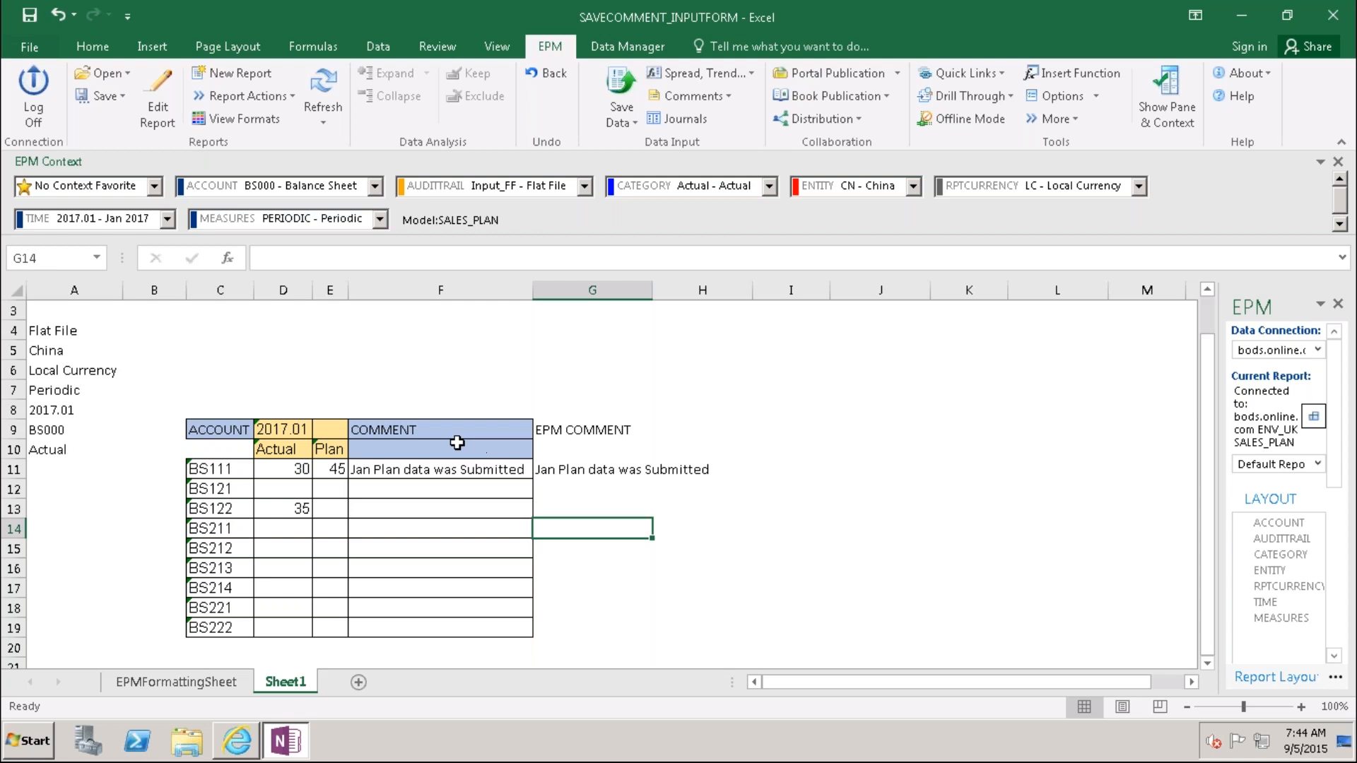
pyautogui.click(434, 469)
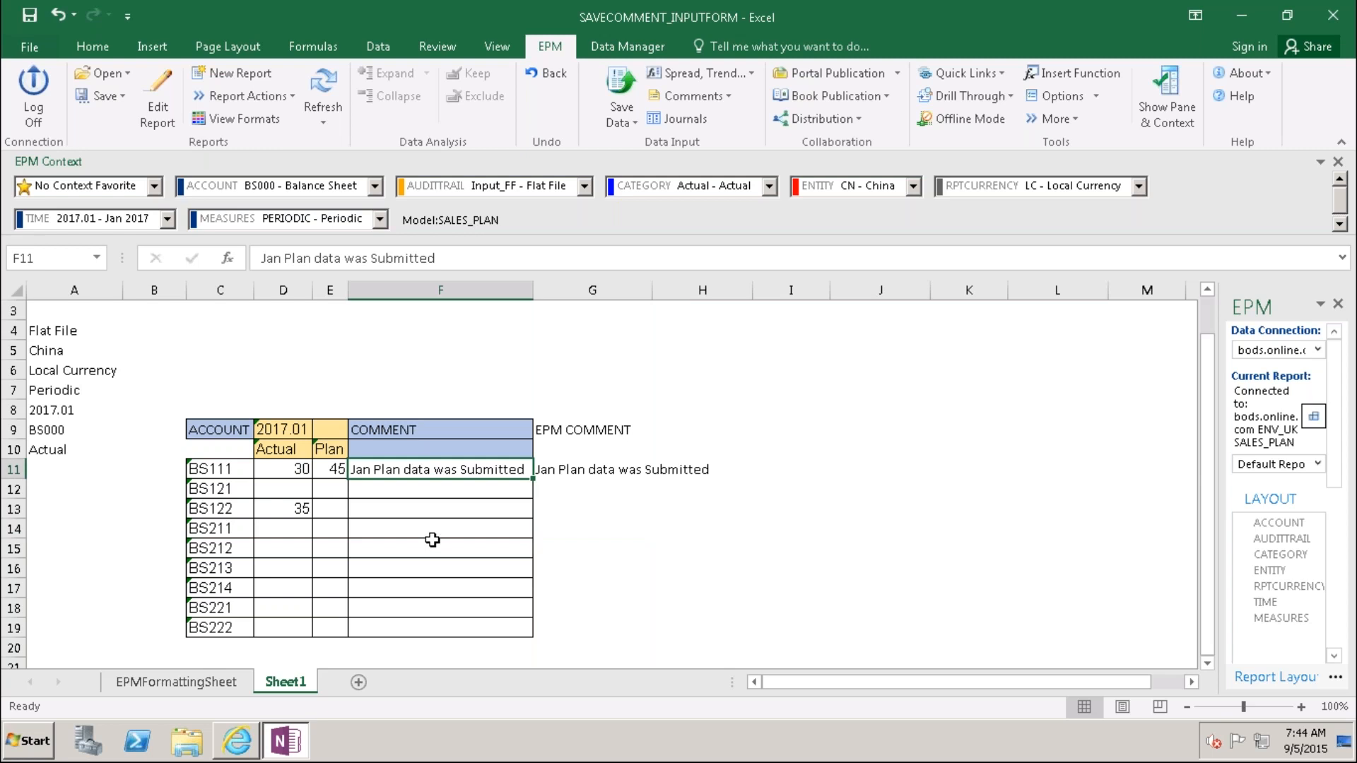
pyautogui.click(411, 490)
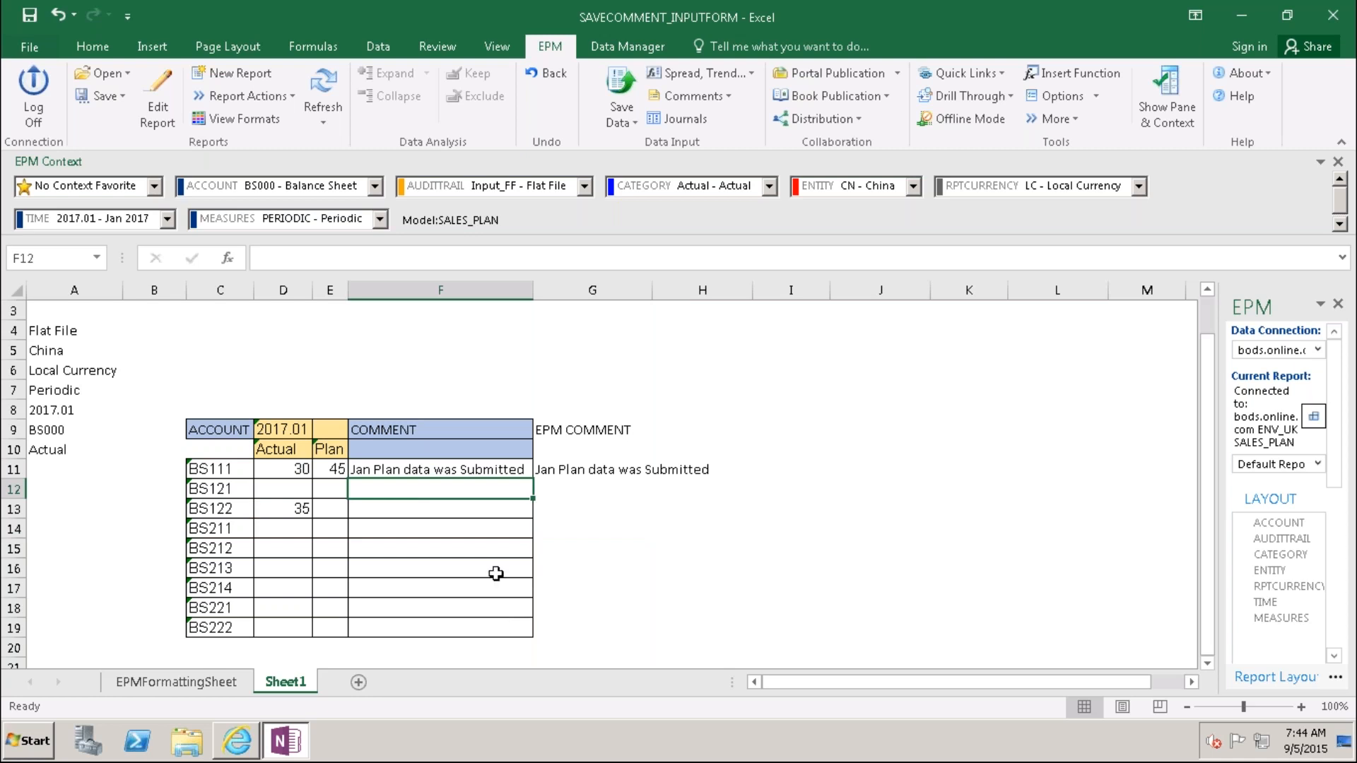
# Step: Enter the comment 'BS121 plan submitted' in F12
pyautogui.write('BS121')
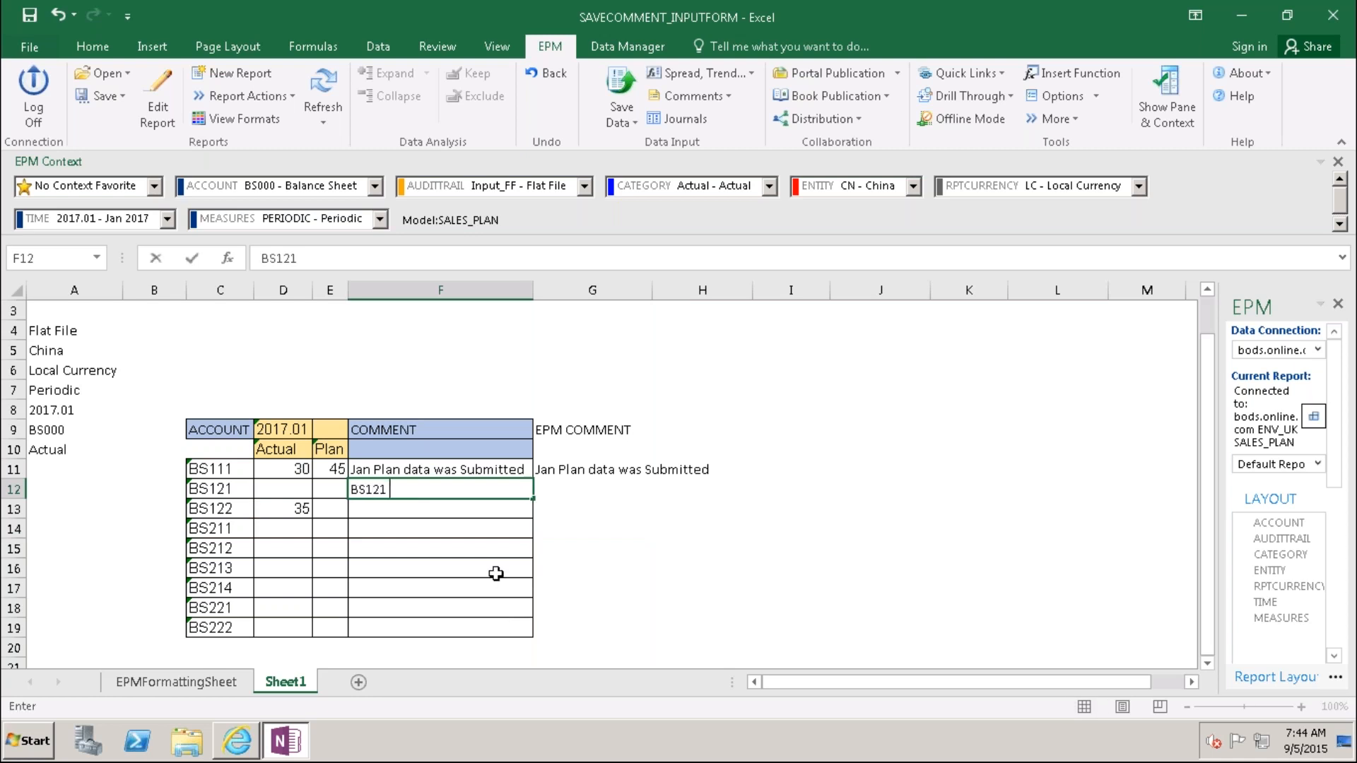
pyautogui.write(' plan submitted')
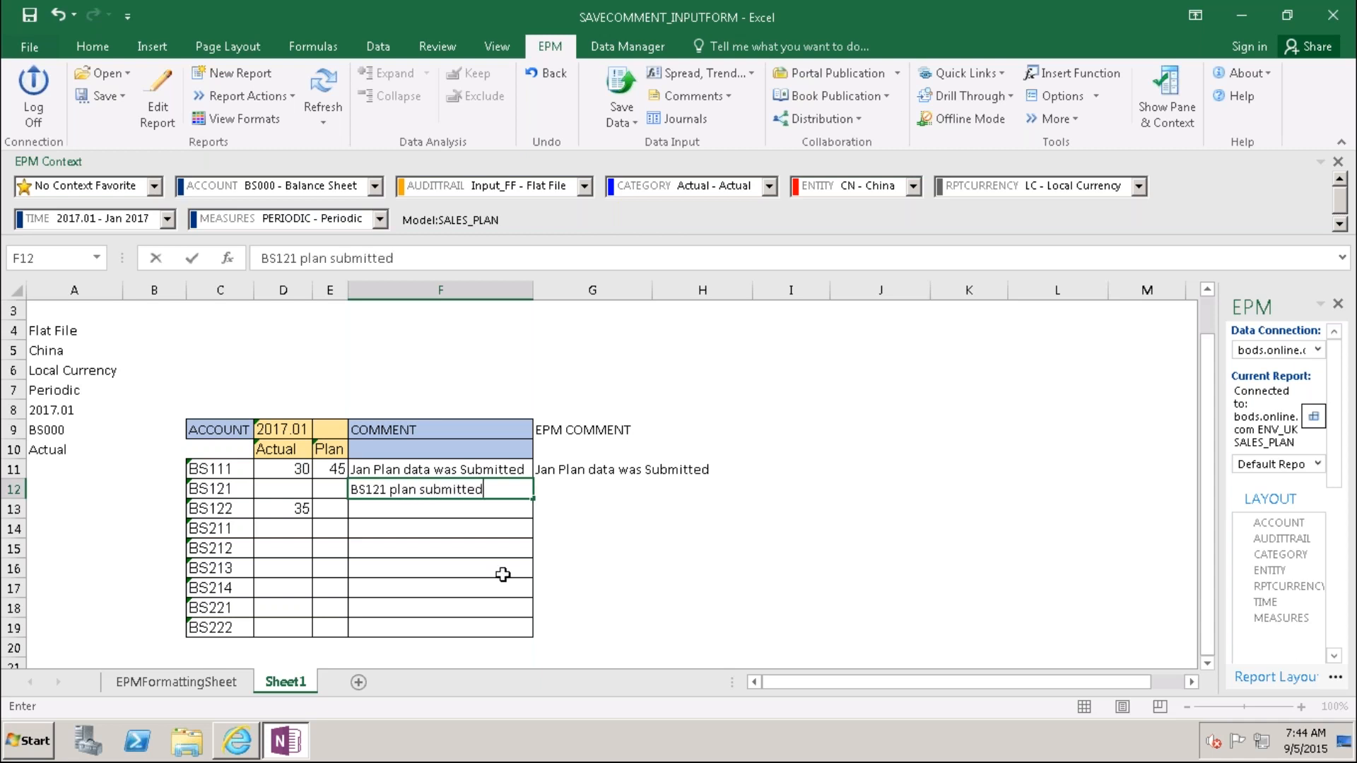
pyautogui.hotkey('ctrl', 'Return')
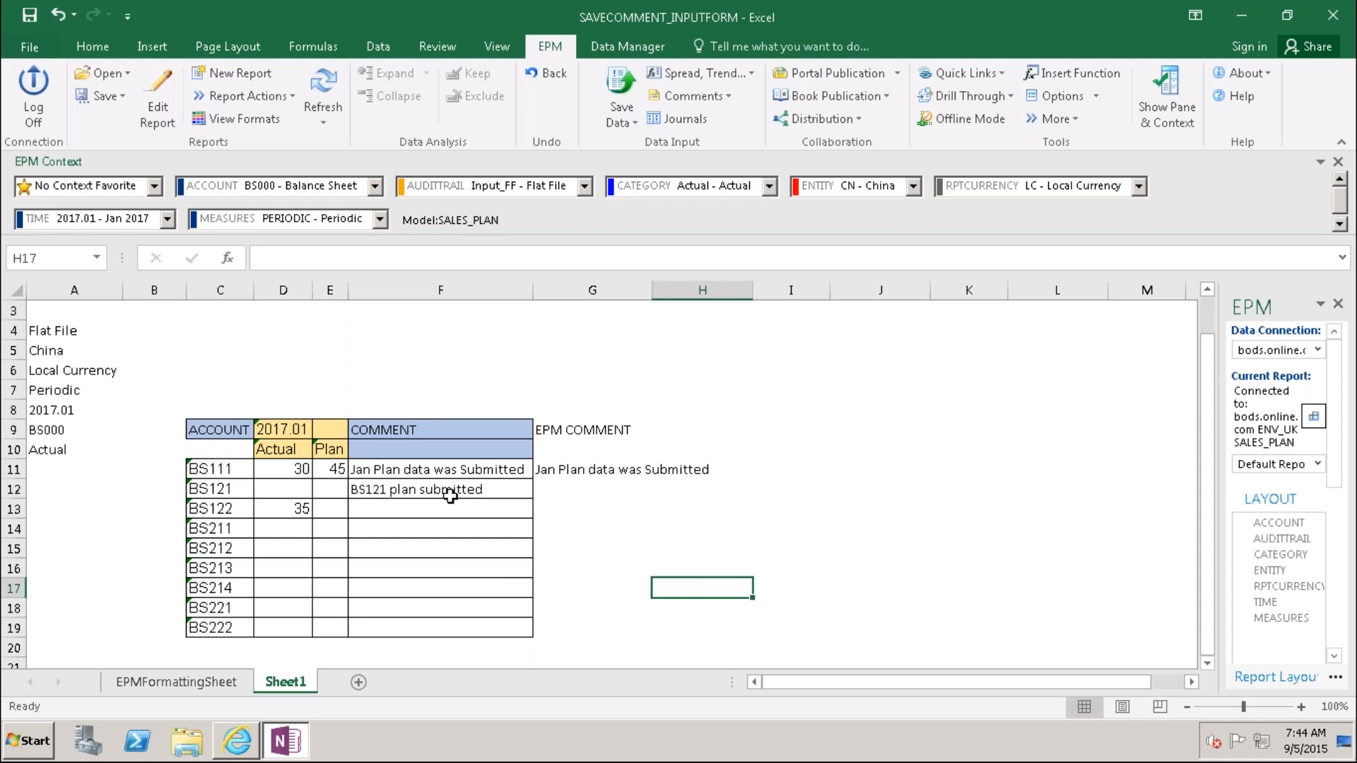
pyautogui.click(553, 488)
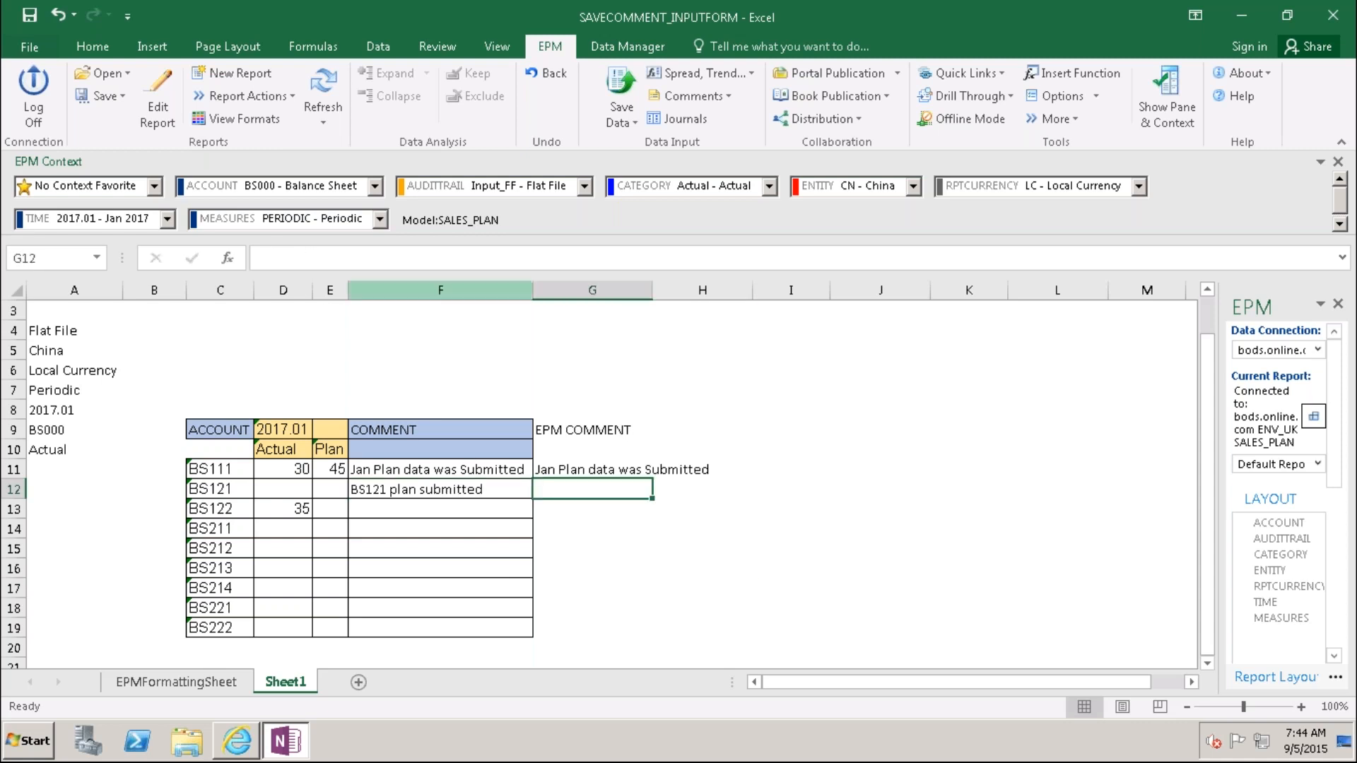
pyautogui.click(434, 487)
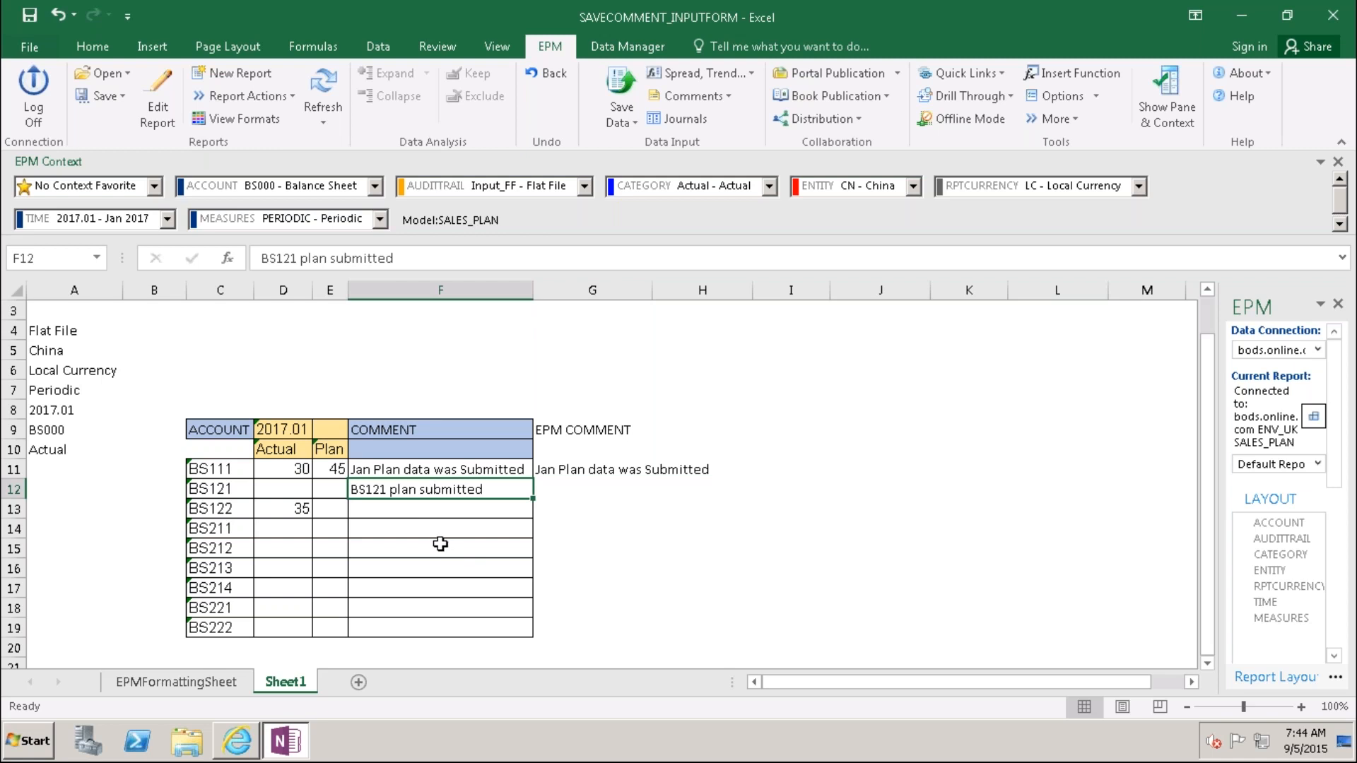
# Step: Enter a Plan value of 46 for BS121 in E12
pyautogui.click(327, 488)
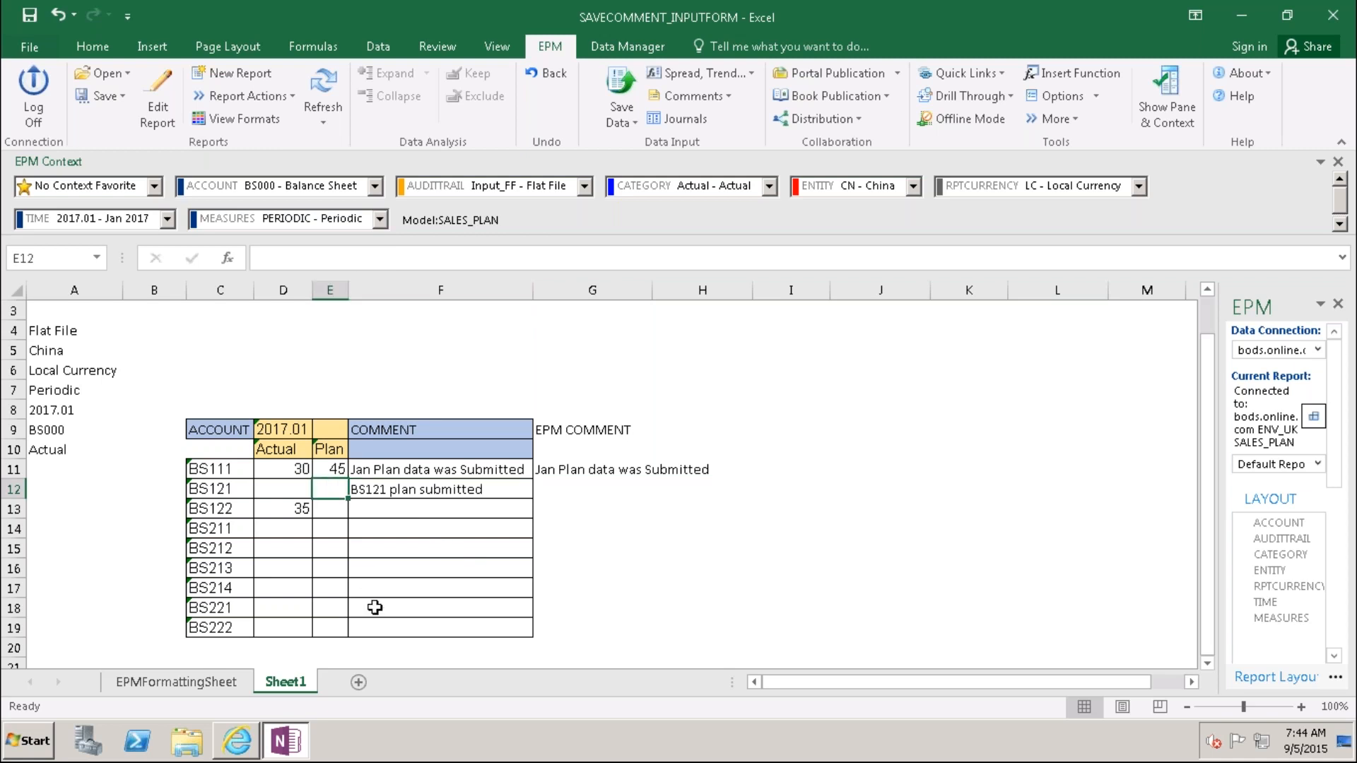
pyautogui.write('46')
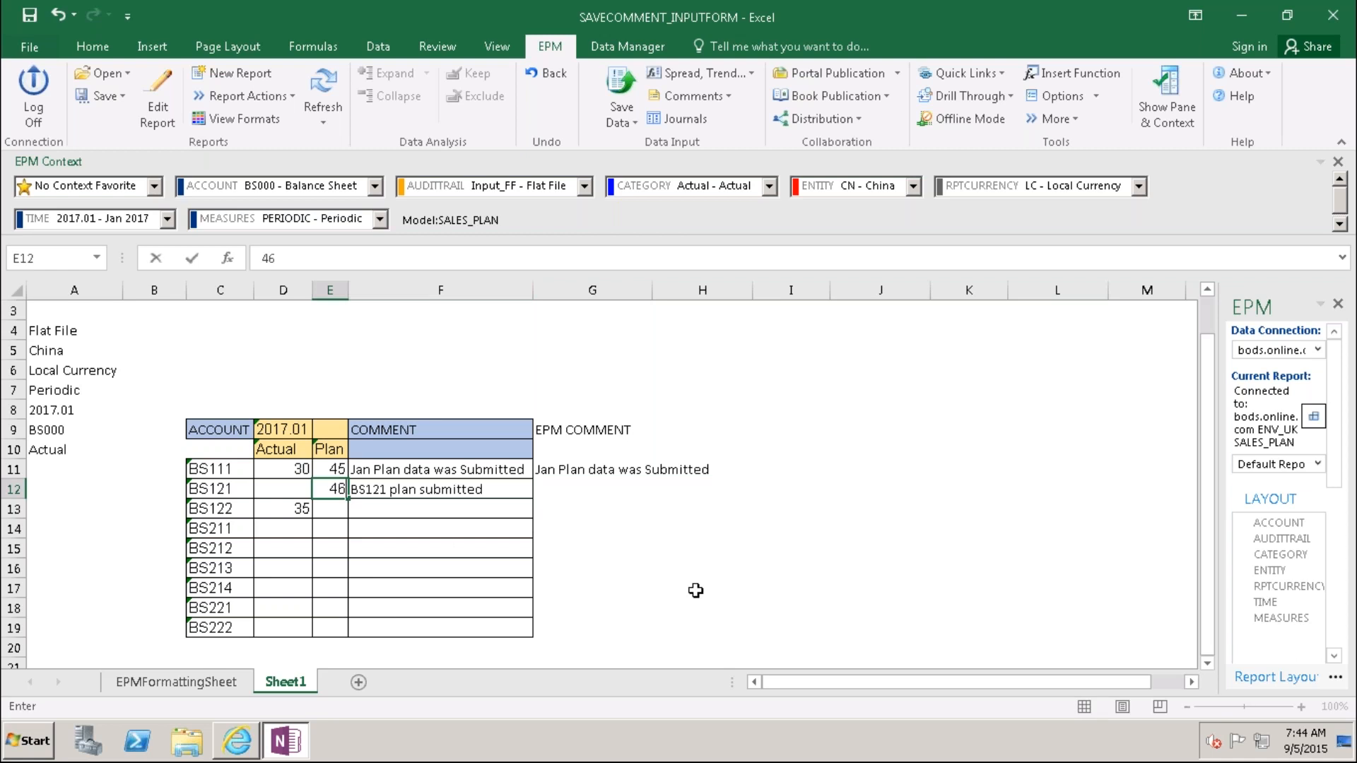
pyautogui.click(725, 608)
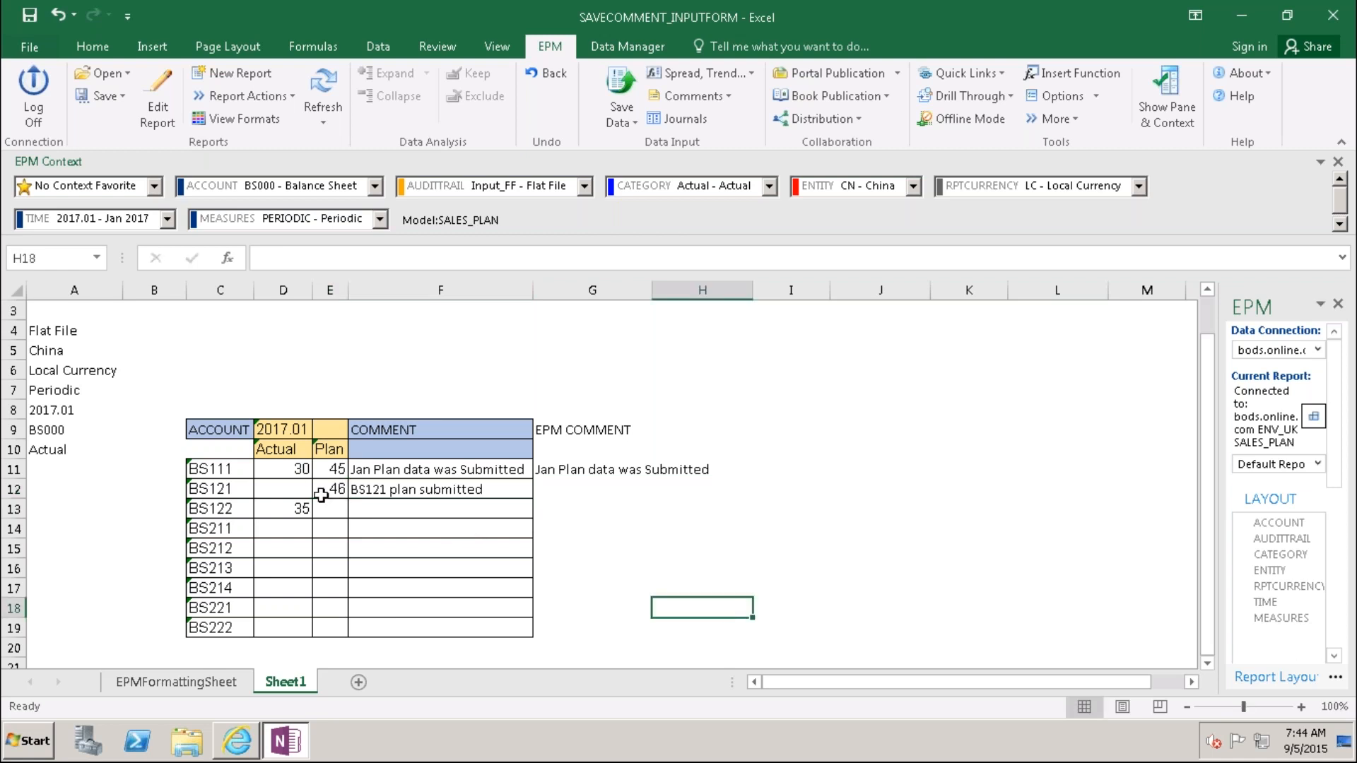
pyautogui.click(293, 491)
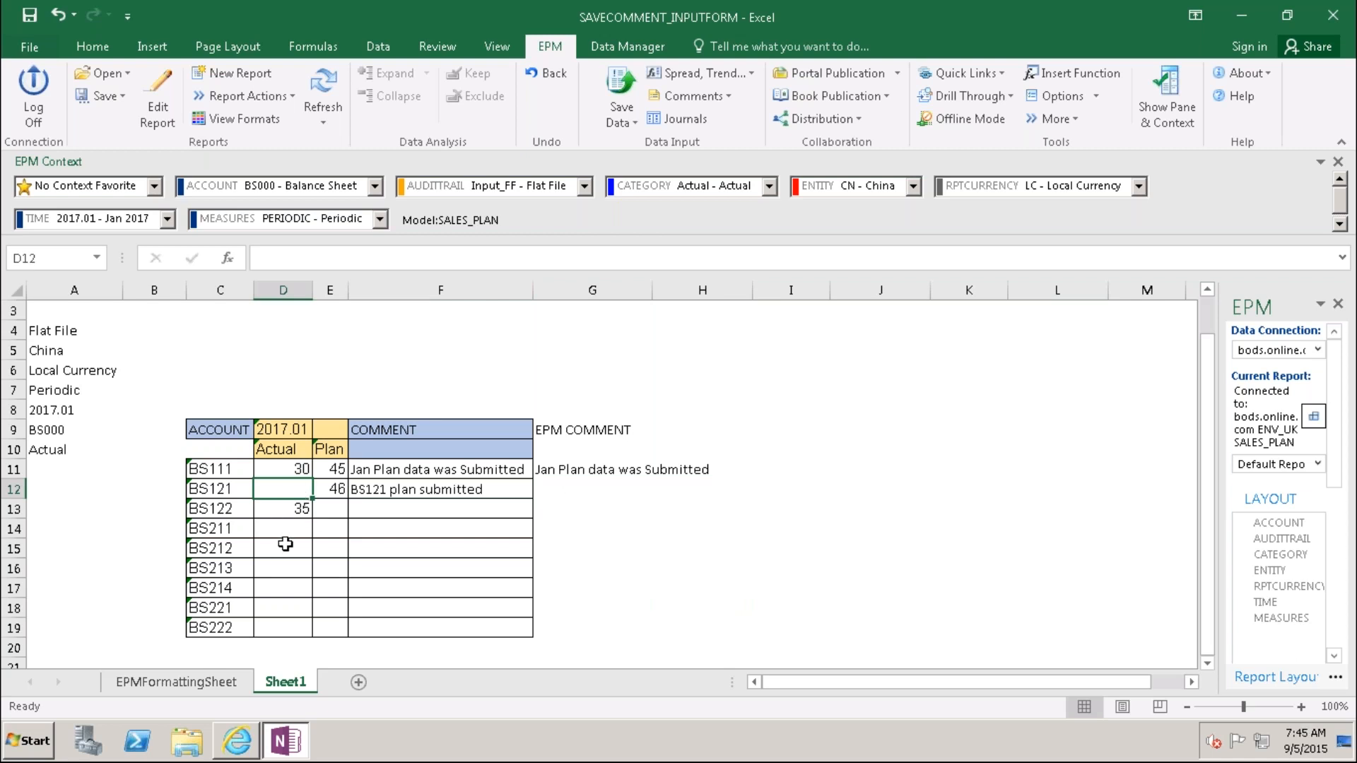
pyautogui.click(296, 469)
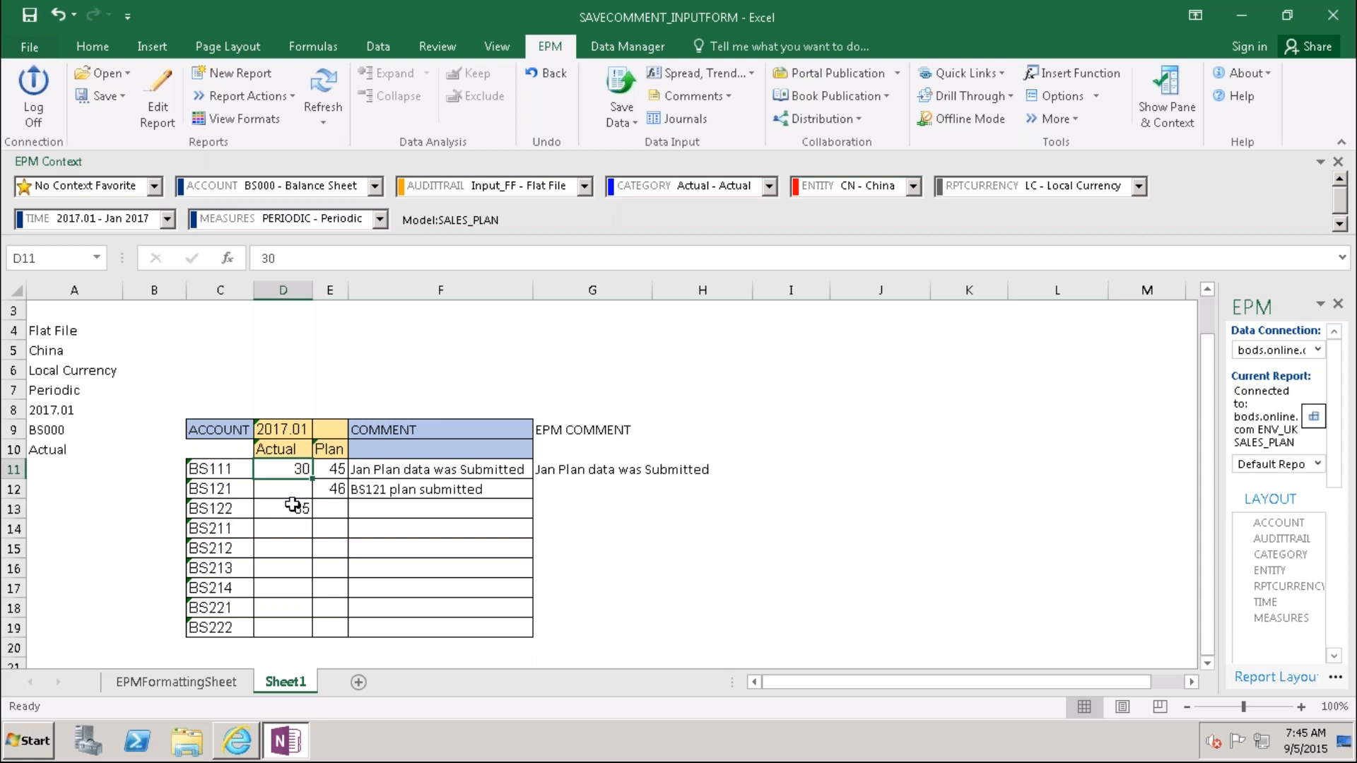
pyautogui.moveTo(292, 556); pyautogui.dragTo(290, 628)
pyautogui.rightClick(293, 469)
pyautogui.moveTo(468, 36)
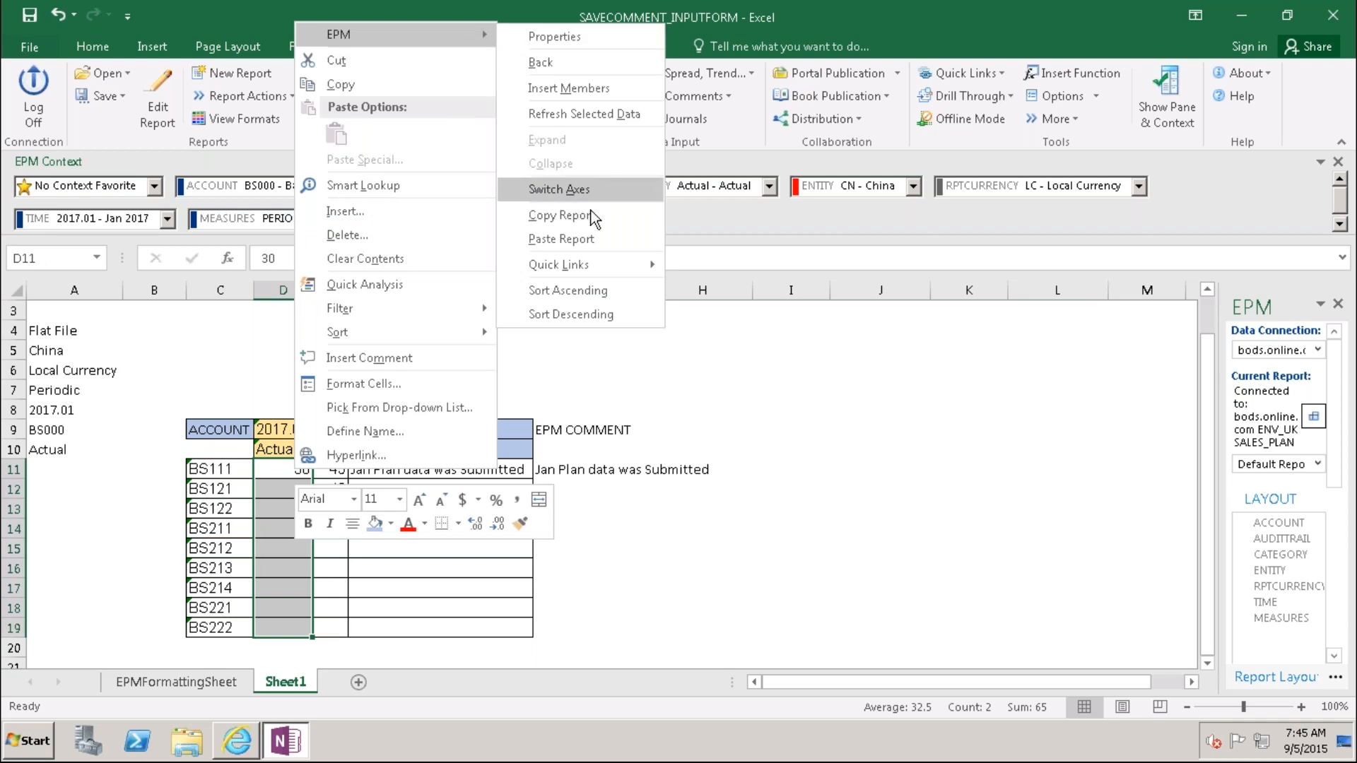
pyautogui.click(735, 471)
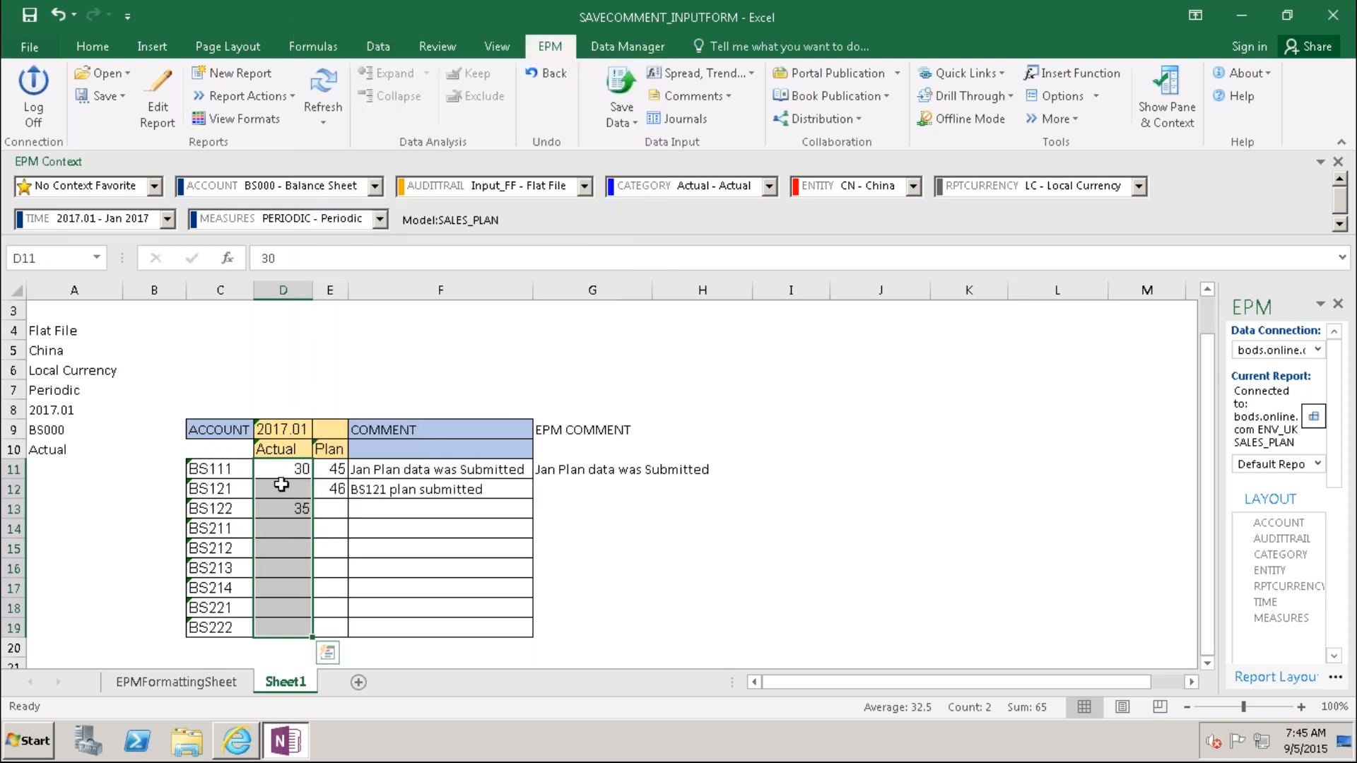
pyautogui.click(290, 451)
pyautogui.rightClick(289, 451)
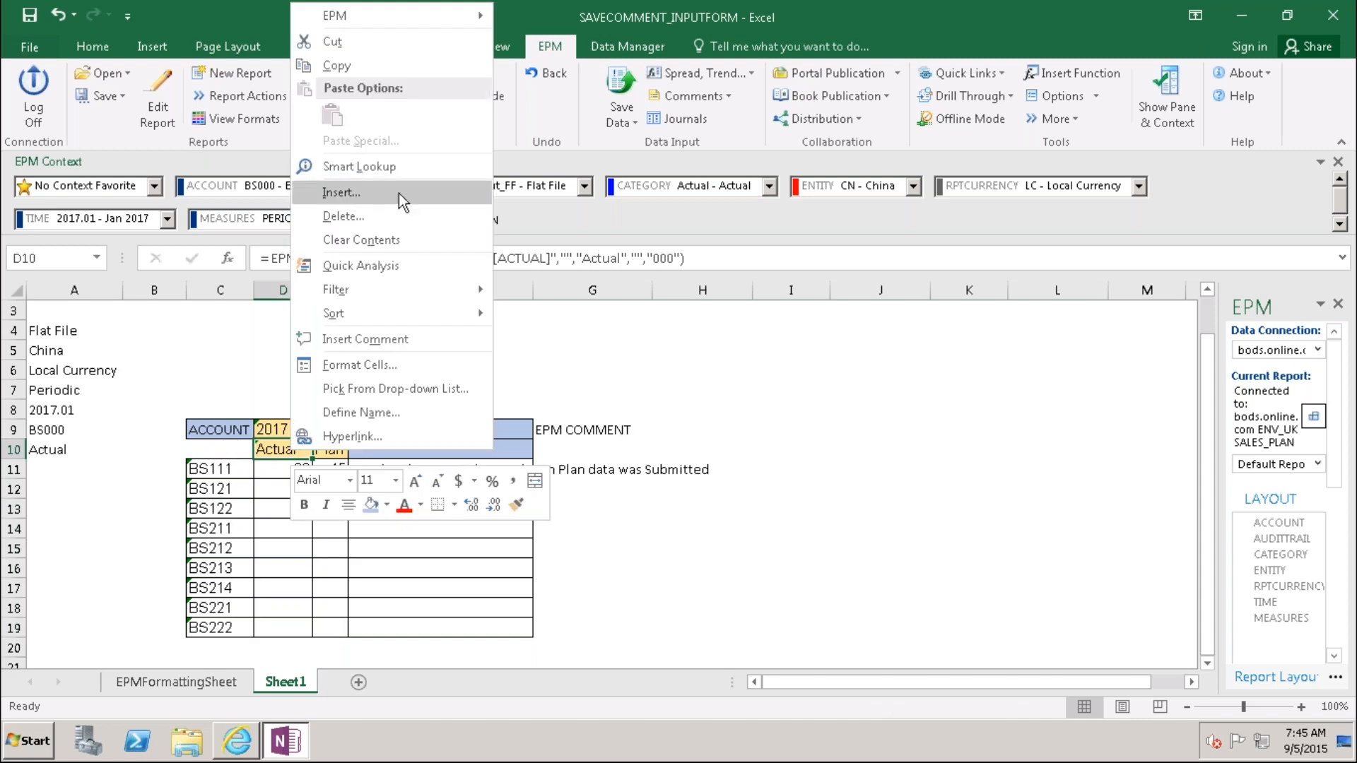
pyautogui.moveTo(436, 19)
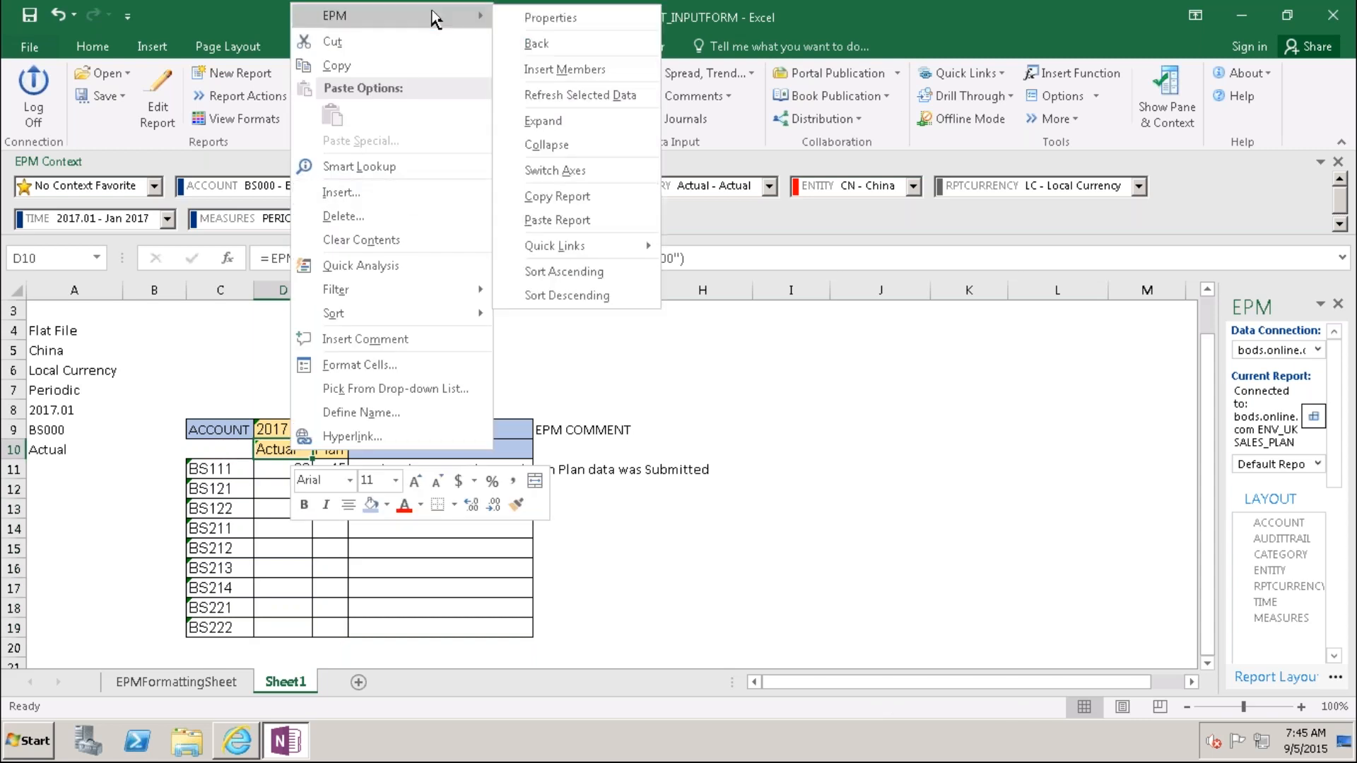
pyautogui.click(769, 581)
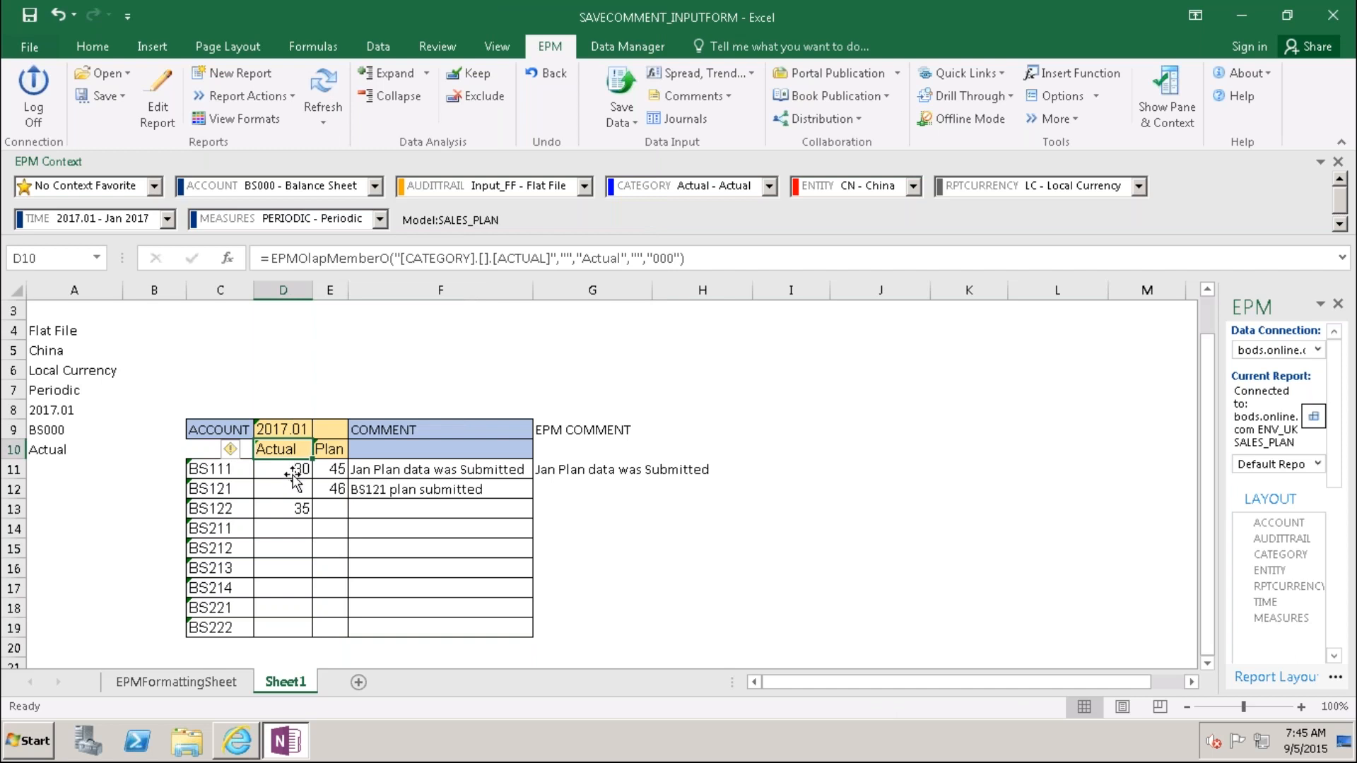
pyautogui.moveTo(293, 475); pyautogui.dragTo(286, 627)
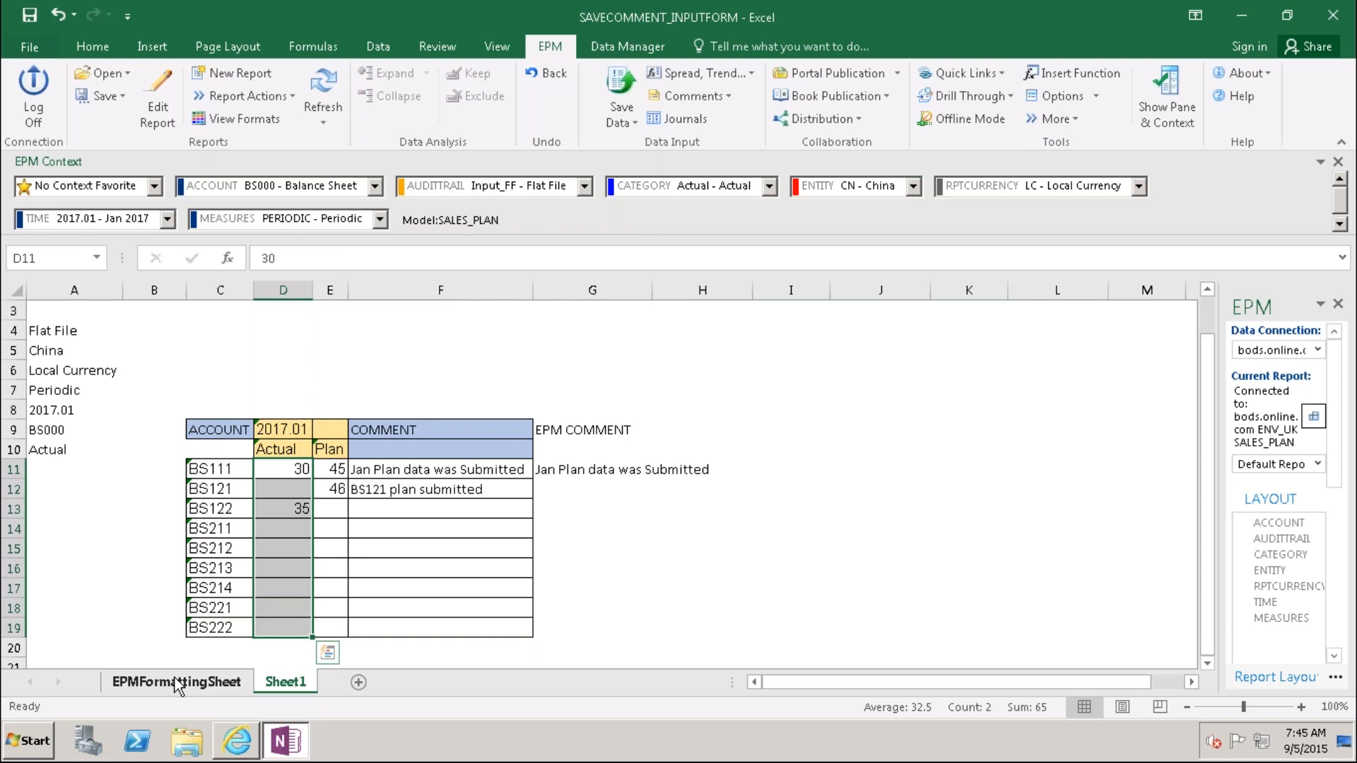
pyautogui.click(175, 681)
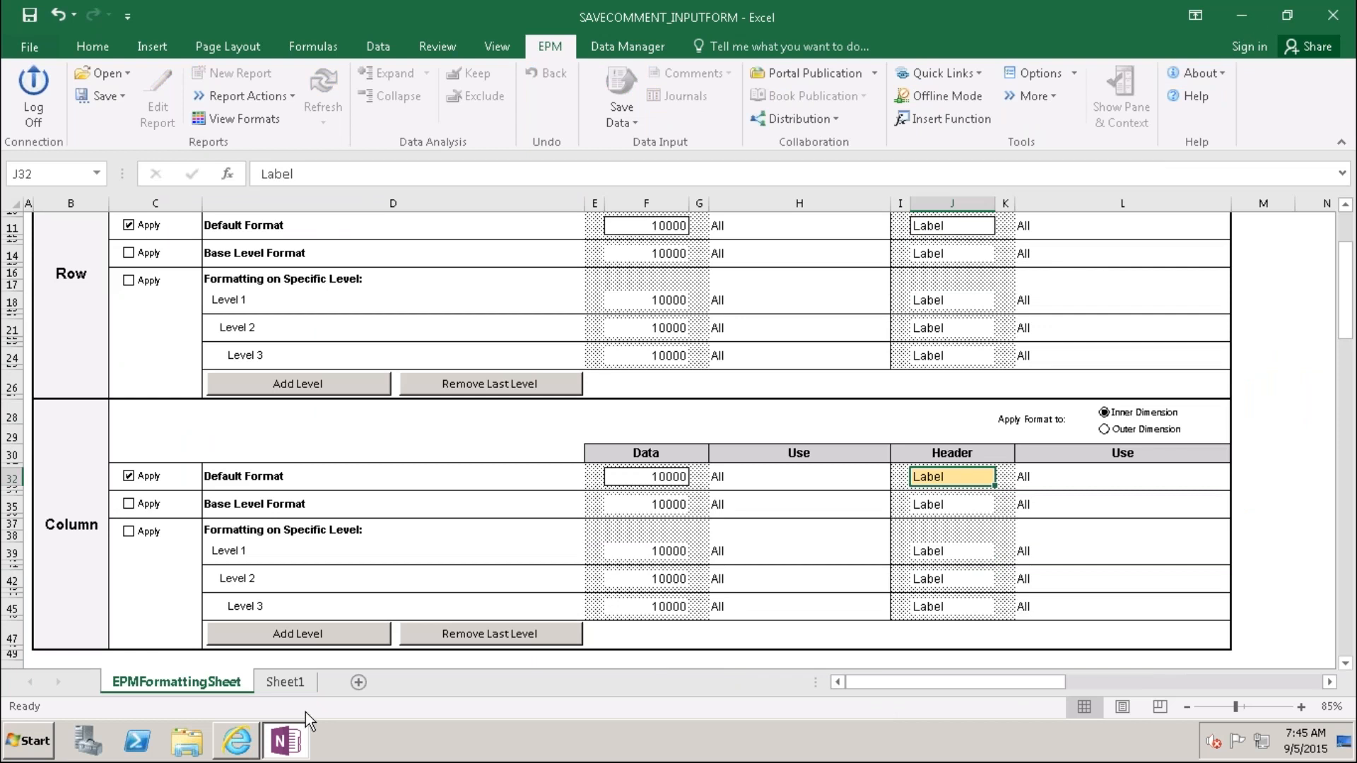
pyautogui.click(291, 682)
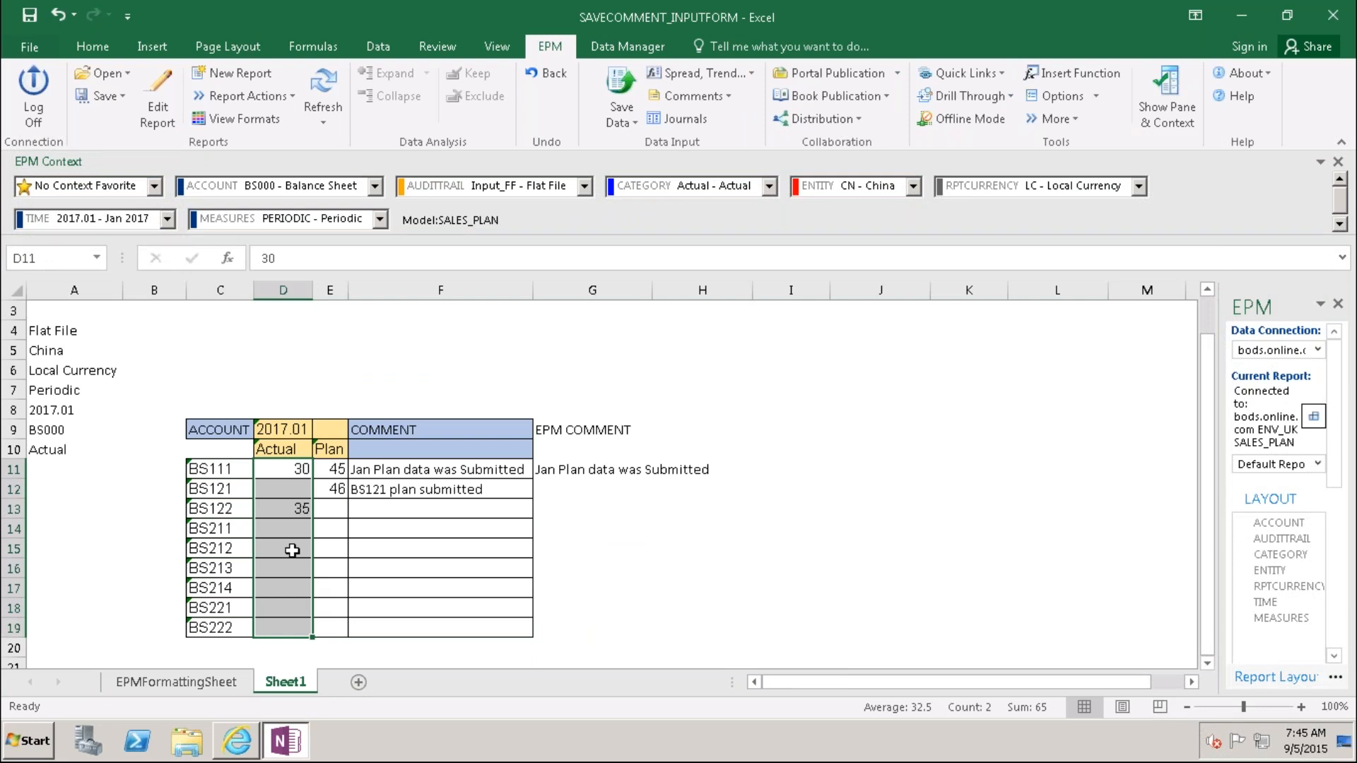
pyautogui.click(658, 533)
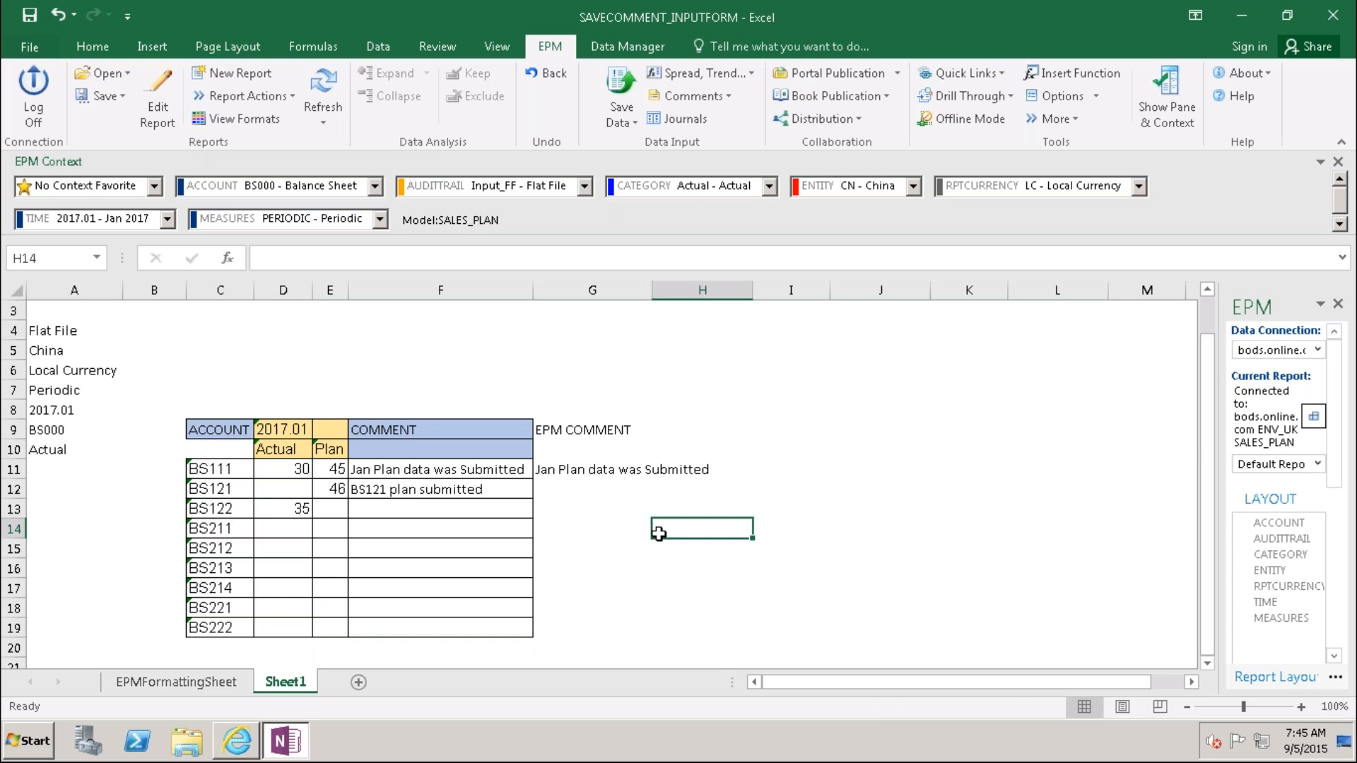
pyautogui.click(552, 488)
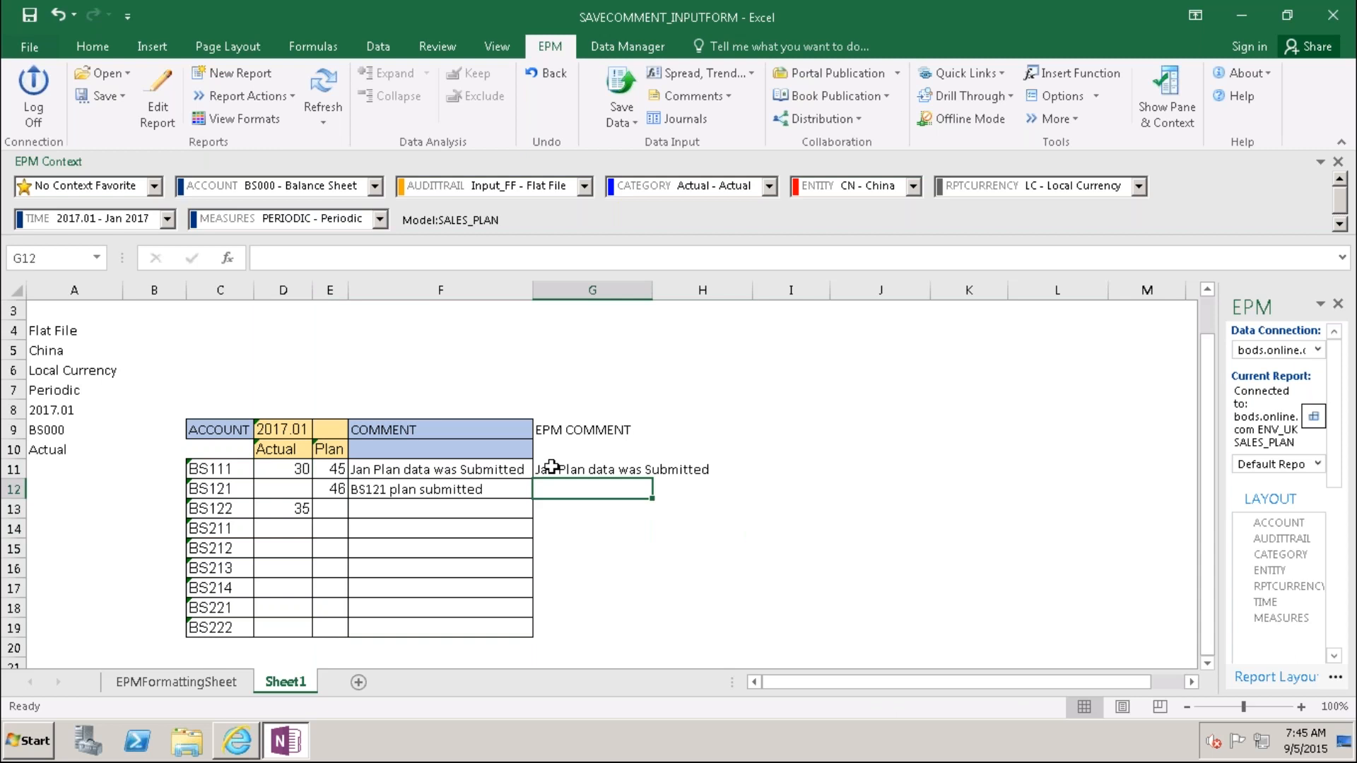
pyautogui.click(552, 468)
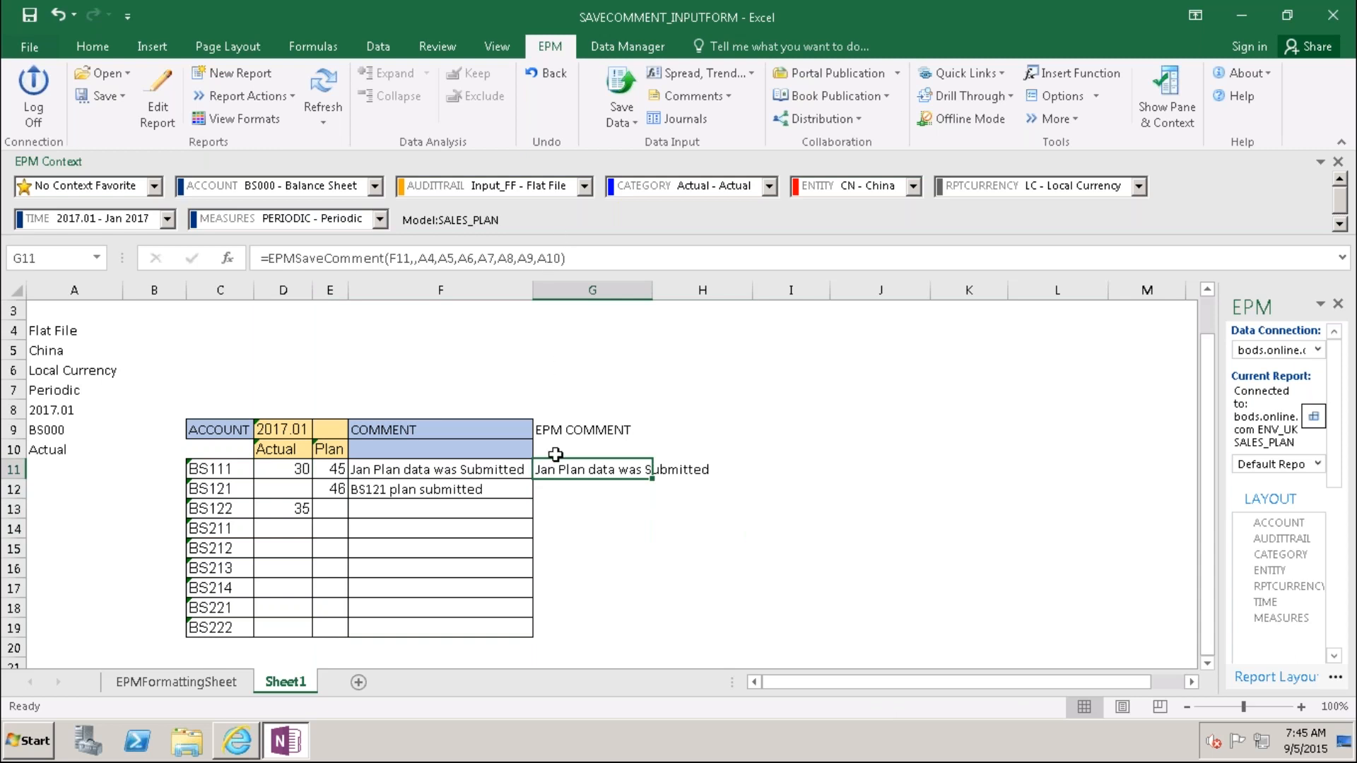
pyautogui.click(552, 489)
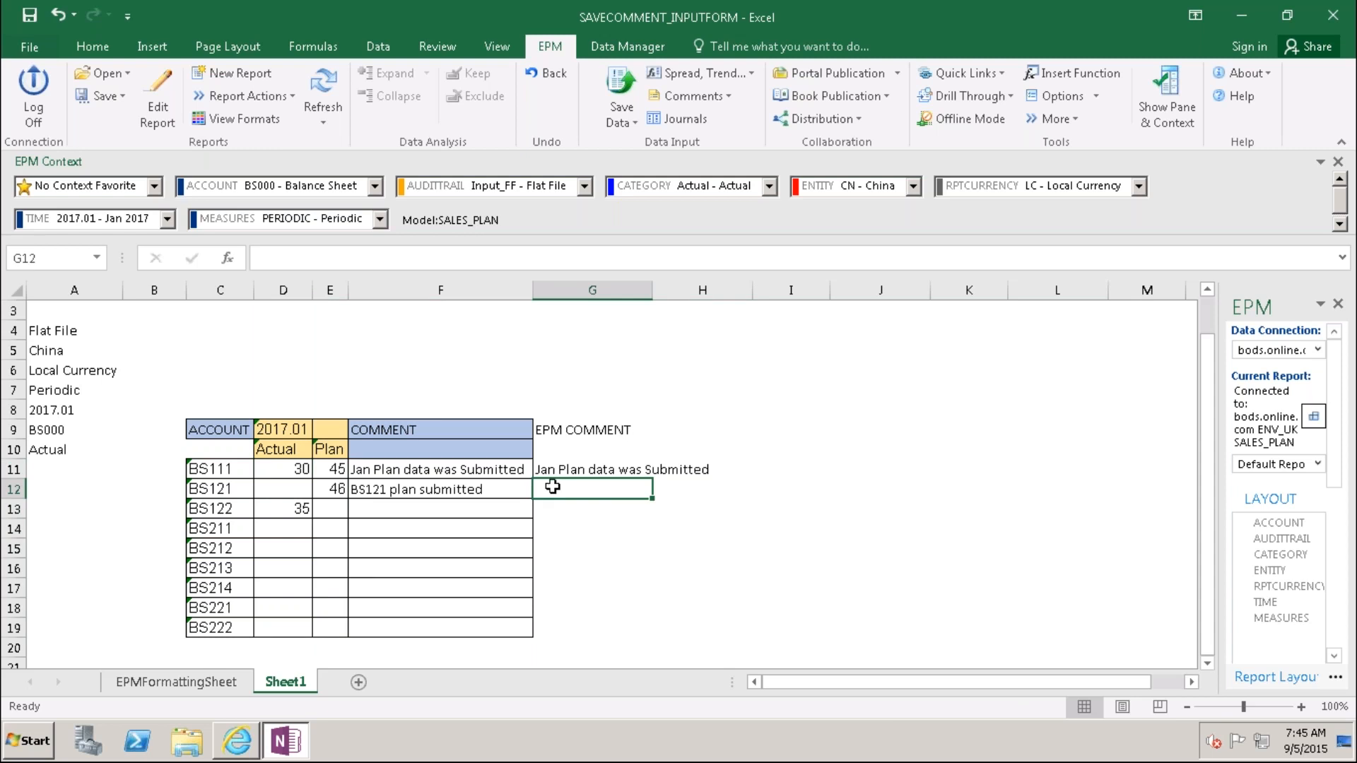
pyautogui.click(560, 469)
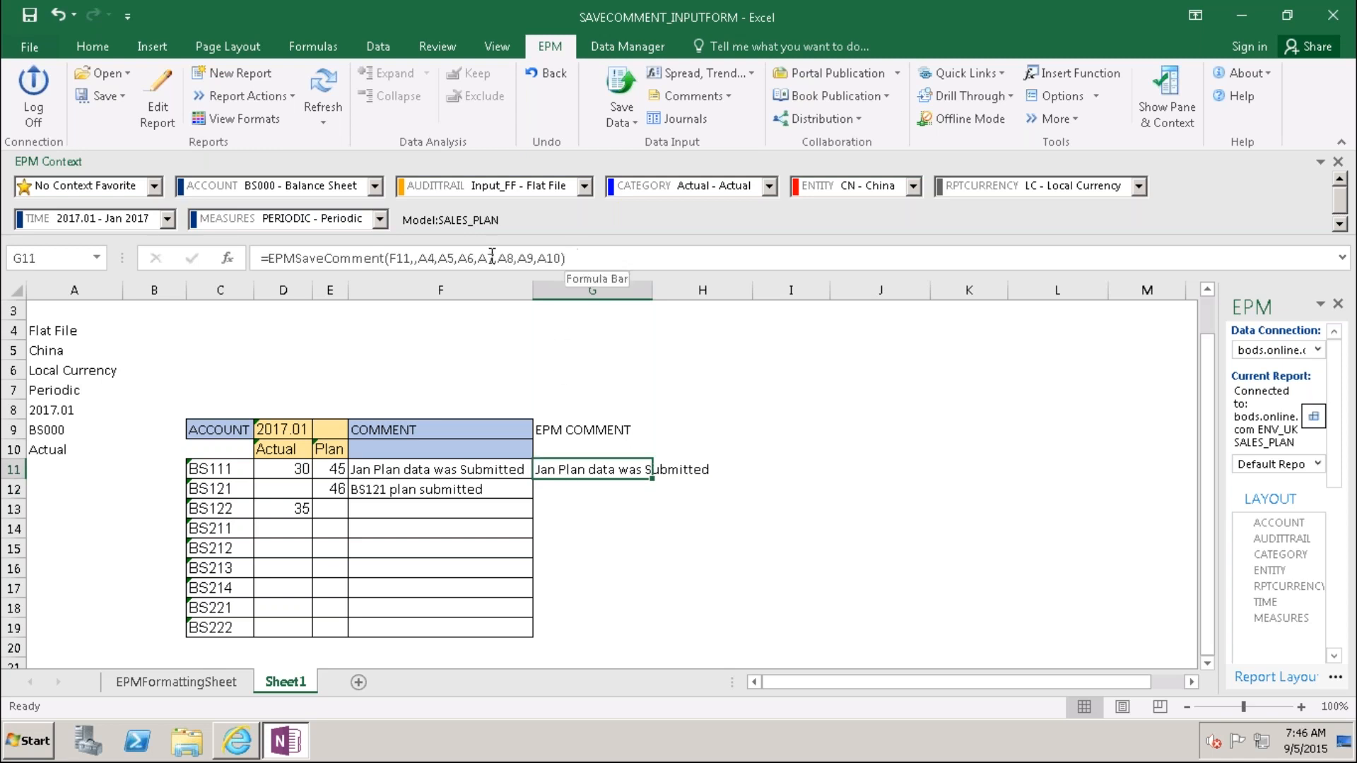
pyautogui.click(429, 258)
pyautogui.moveTo(429, 258); pyautogui.dragTo(256, 263)
pyautogui.hotkey('ctrl', 'c')
pyautogui.press('End')
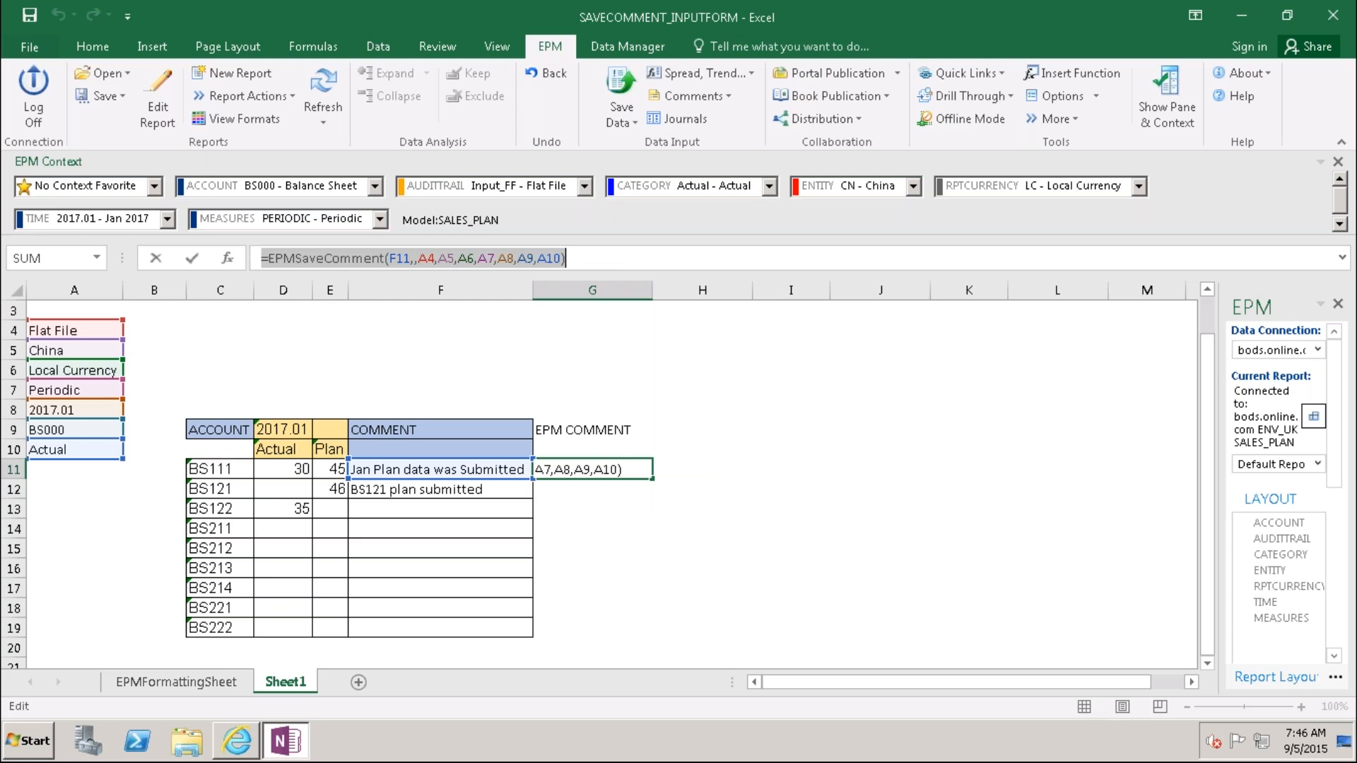
pyautogui.write('=')
pyautogui.click(552, 494)
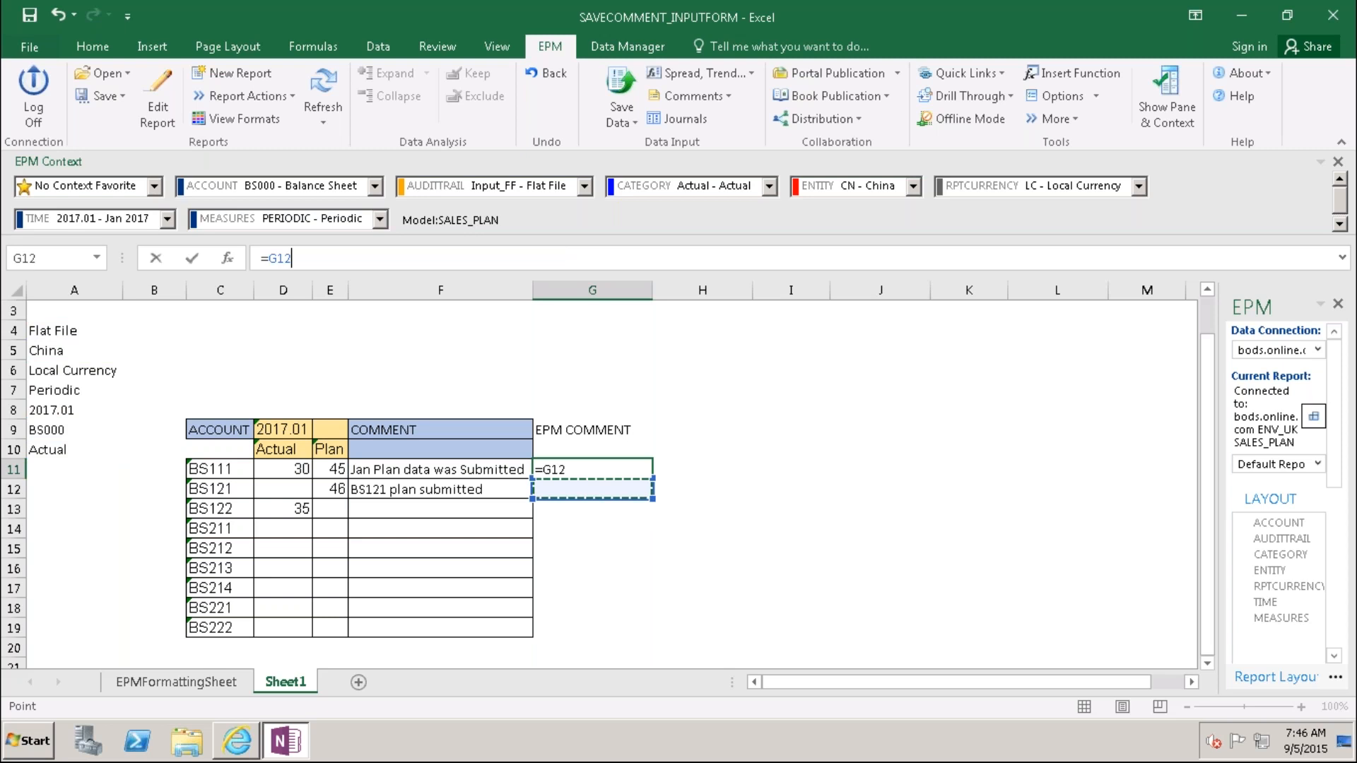
pyautogui.click(527, 488)
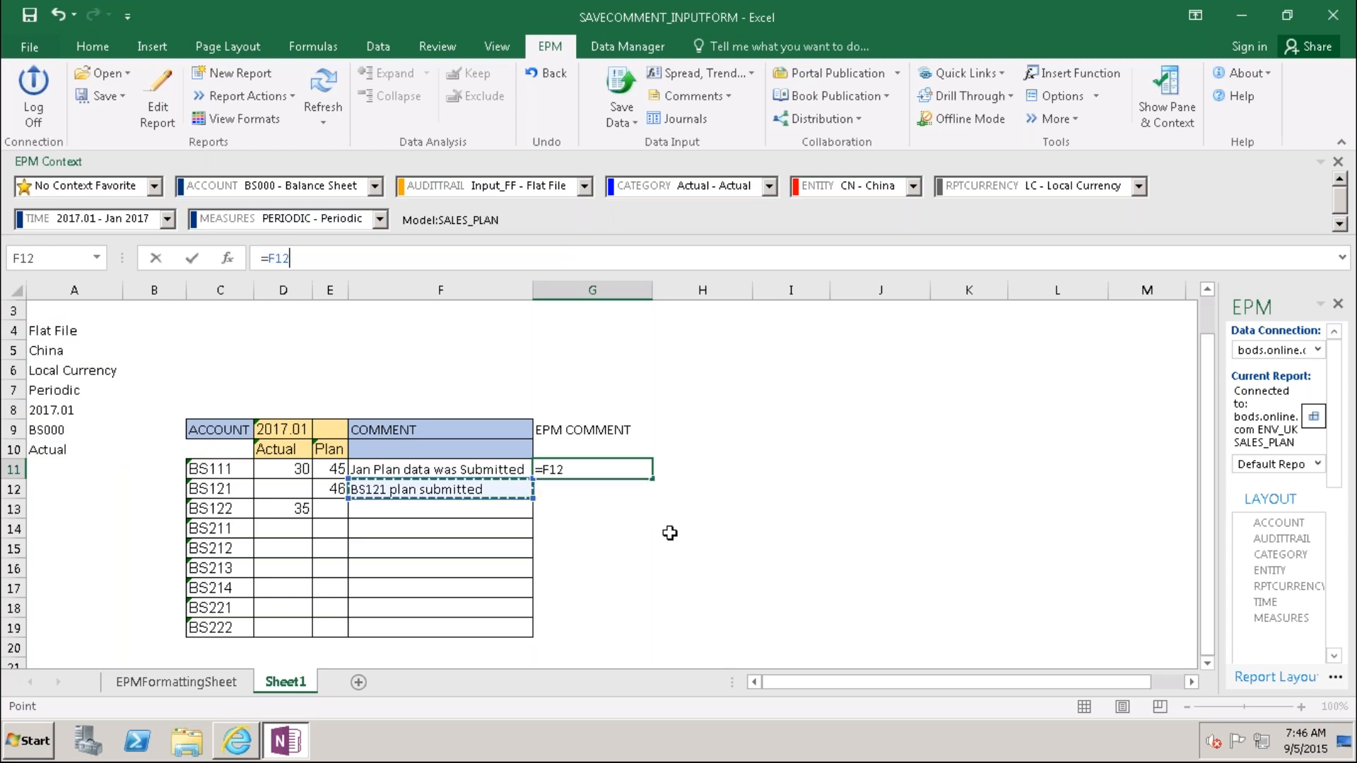
pyautogui.click(670, 533)
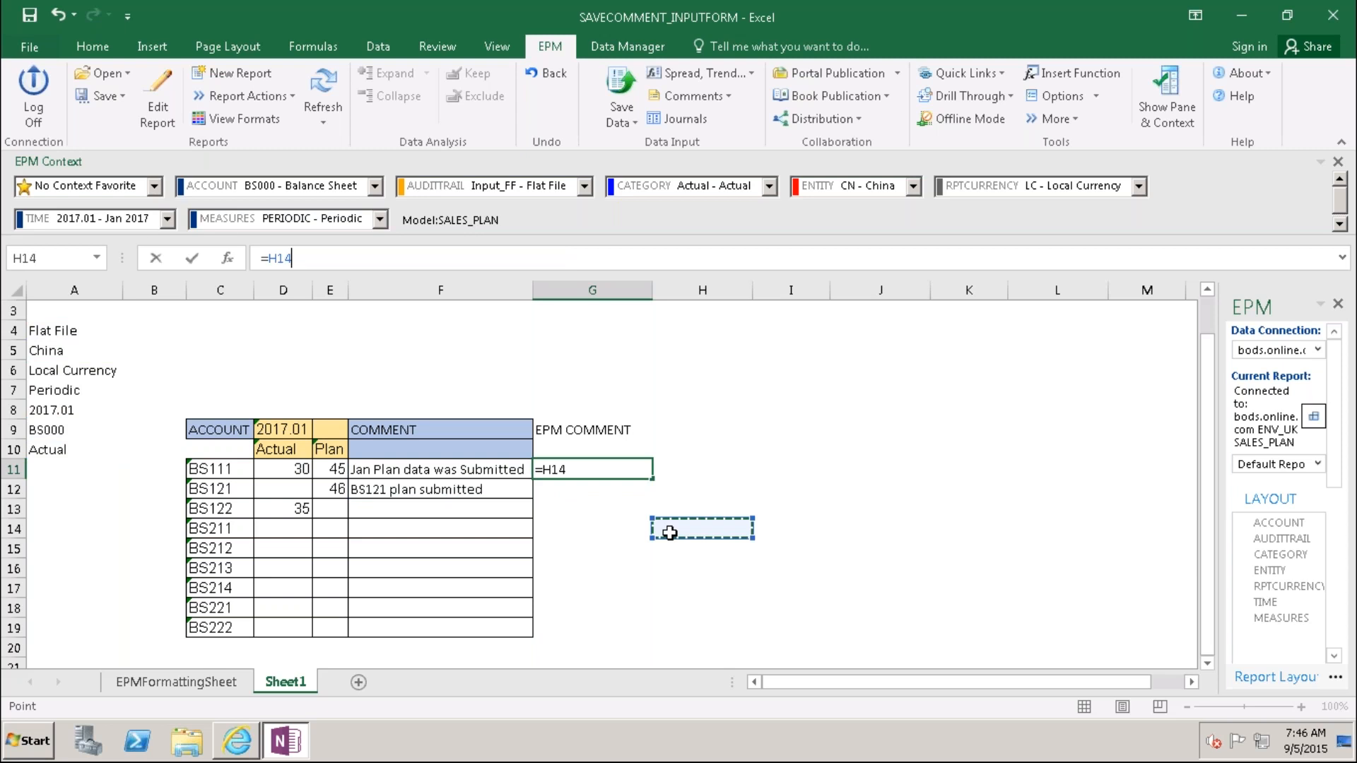
pyautogui.hotkey('ctrl', 'v')
pyautogui.click(638, 554)
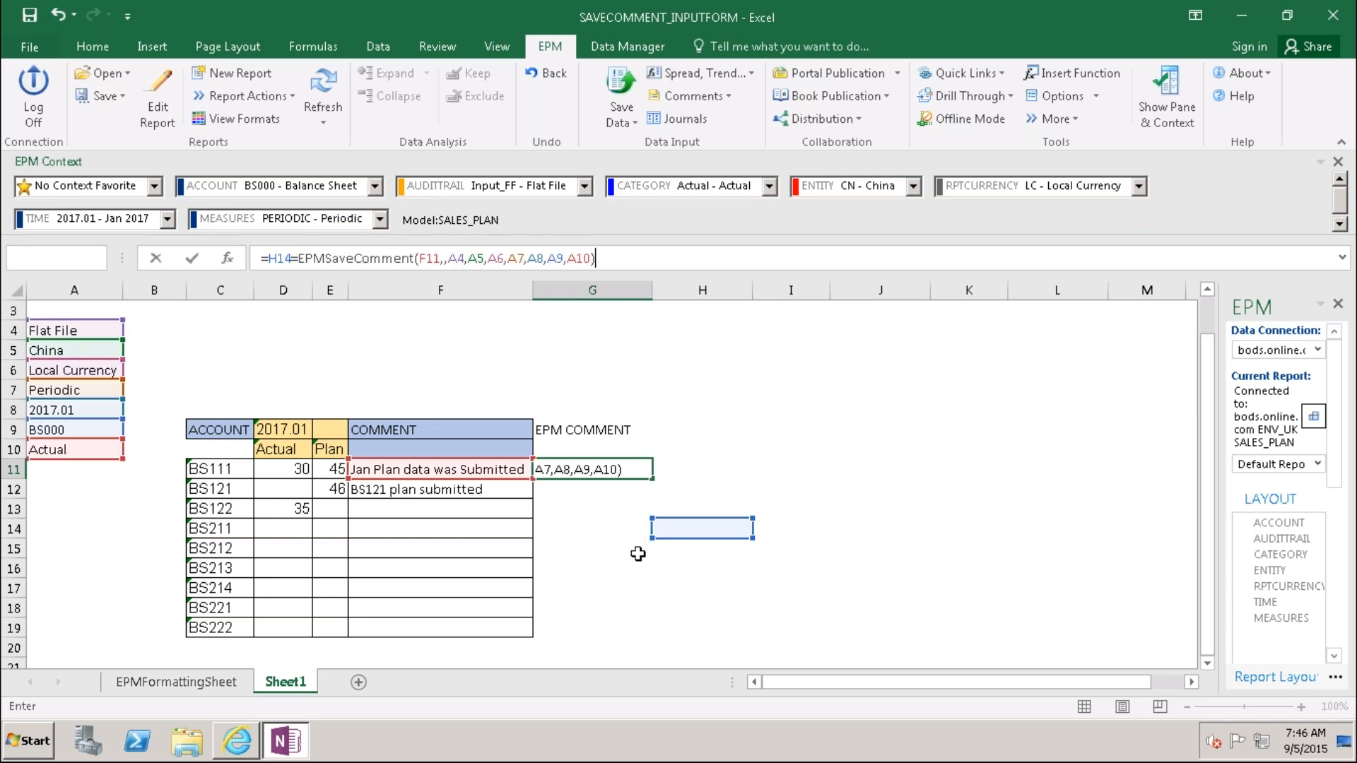
pyautogui.click(589, 469)
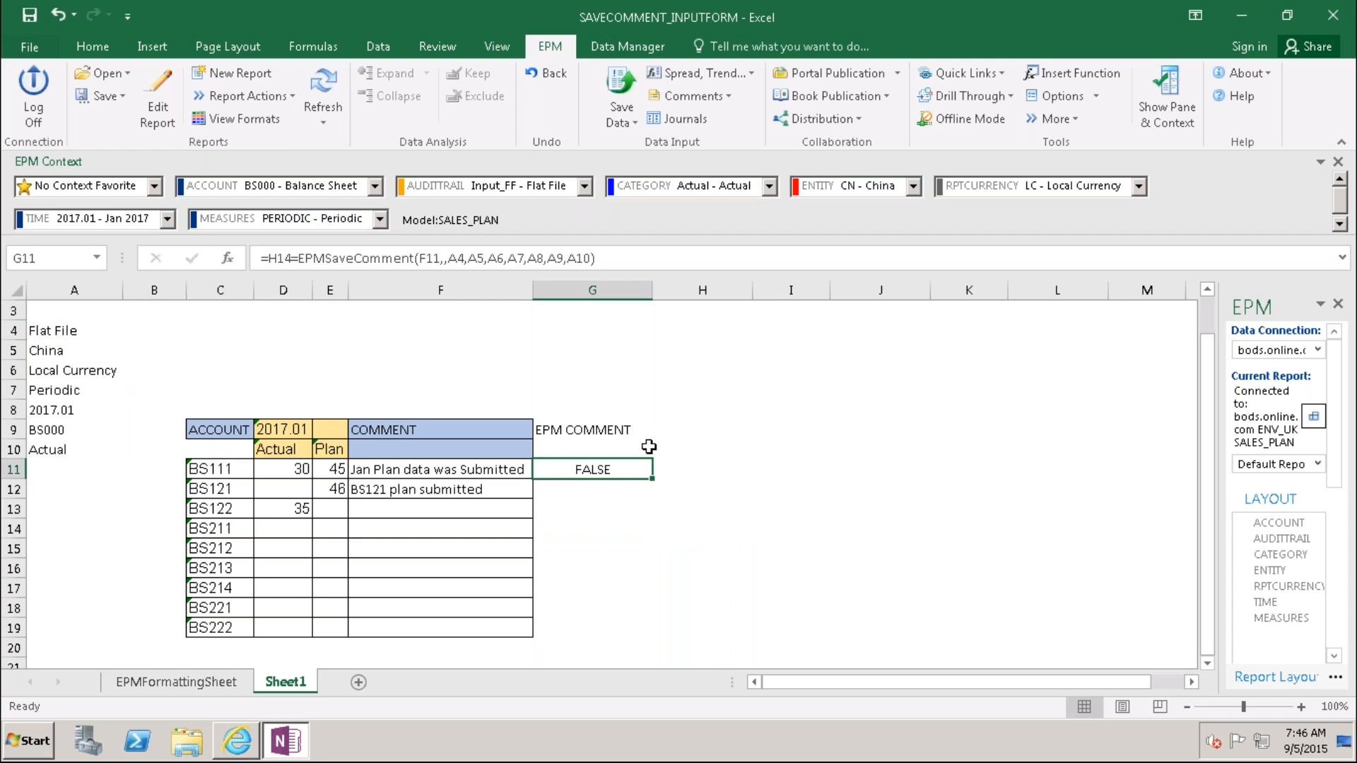
pyautogui.click(291, 258)
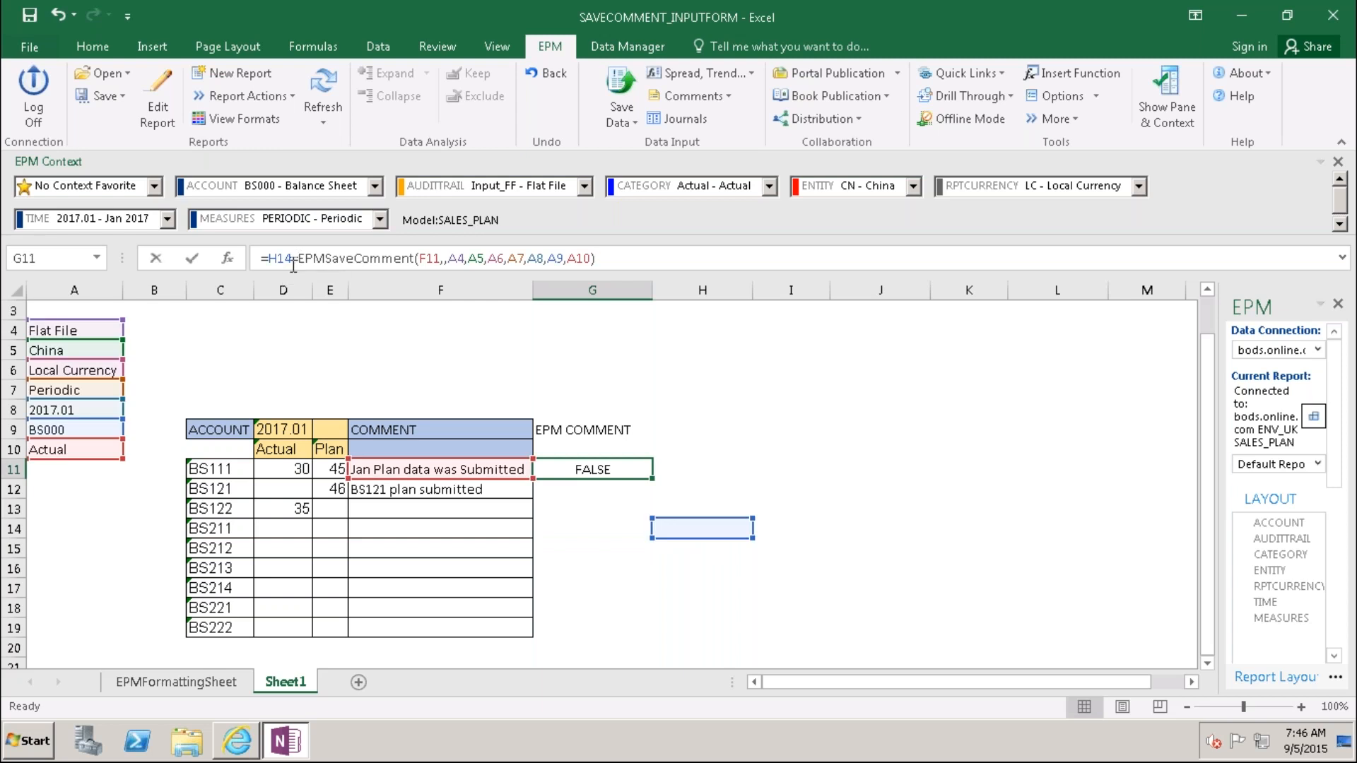
pyautogui.press('BackSpace')
pyautogui.press('BackSpace')
pyautogui.press('BackSpace')
pyautogui.press('BackSpace')
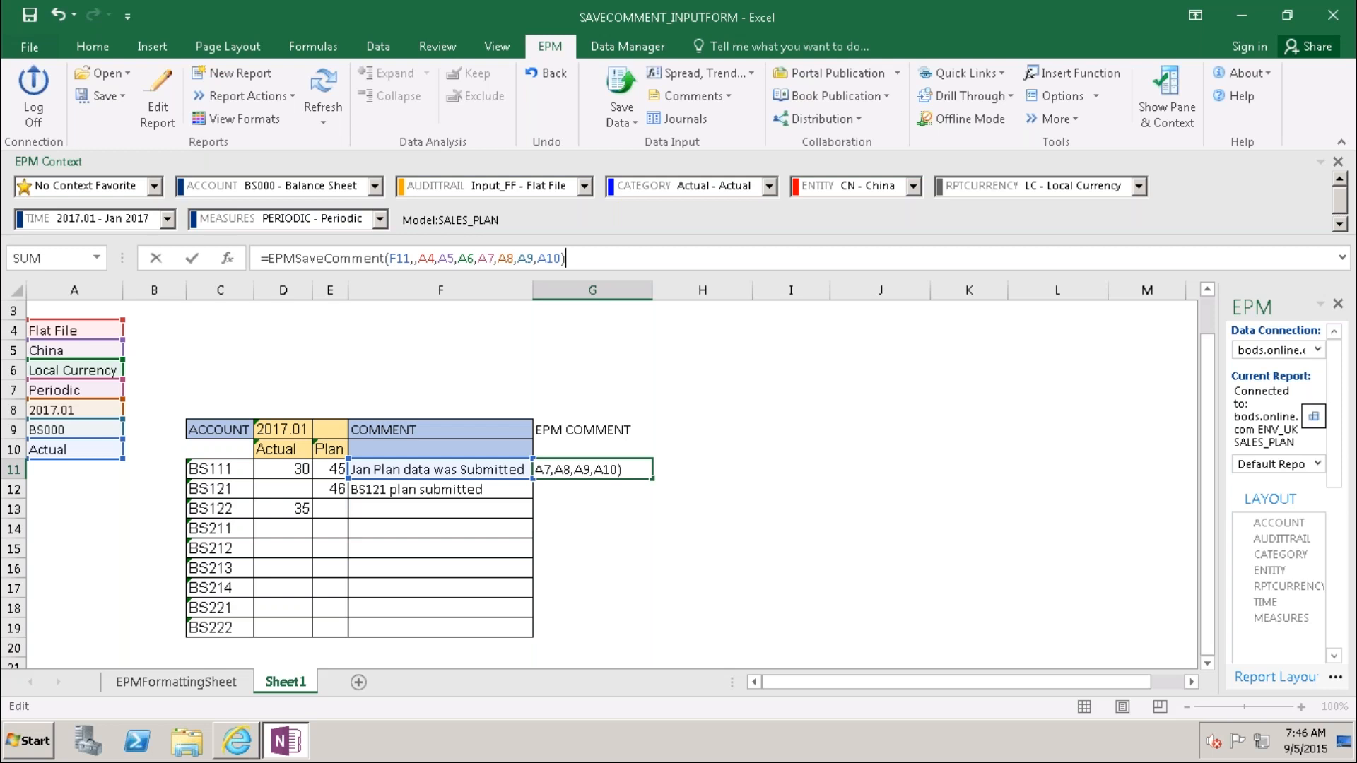
pyautogui.press('Return')
pyautogui.click(626, 541)
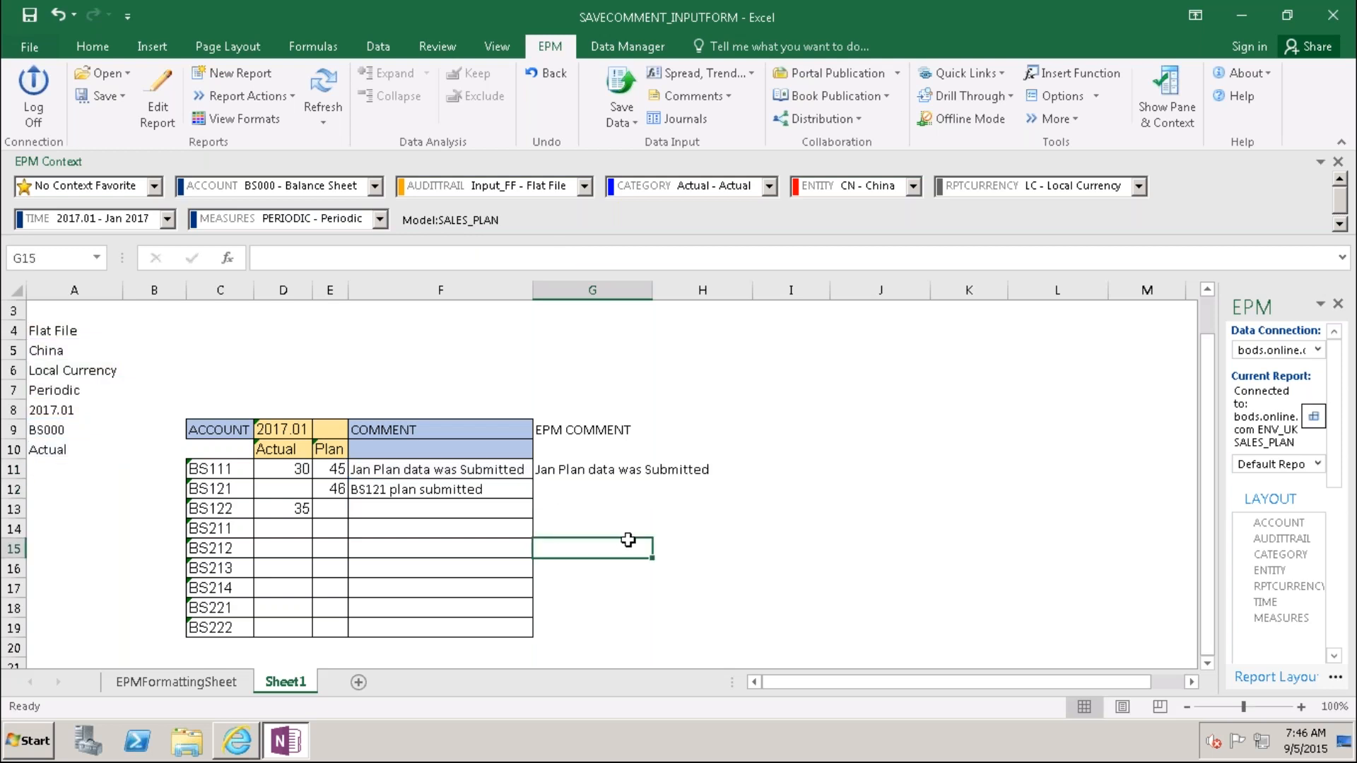
pyautogui.click(566, 465)
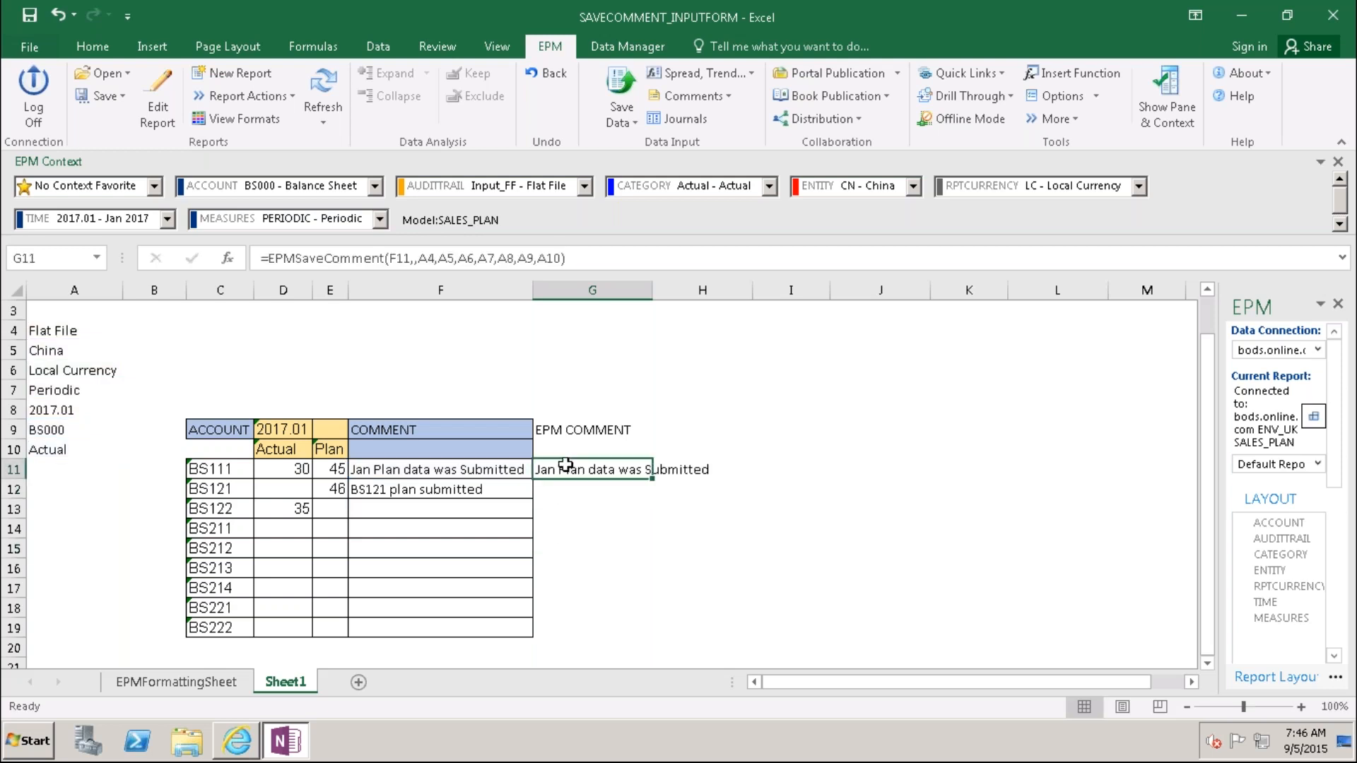
pyautogui.hotkey('ctrl', 'c')
pyautogui.click(565, 488)
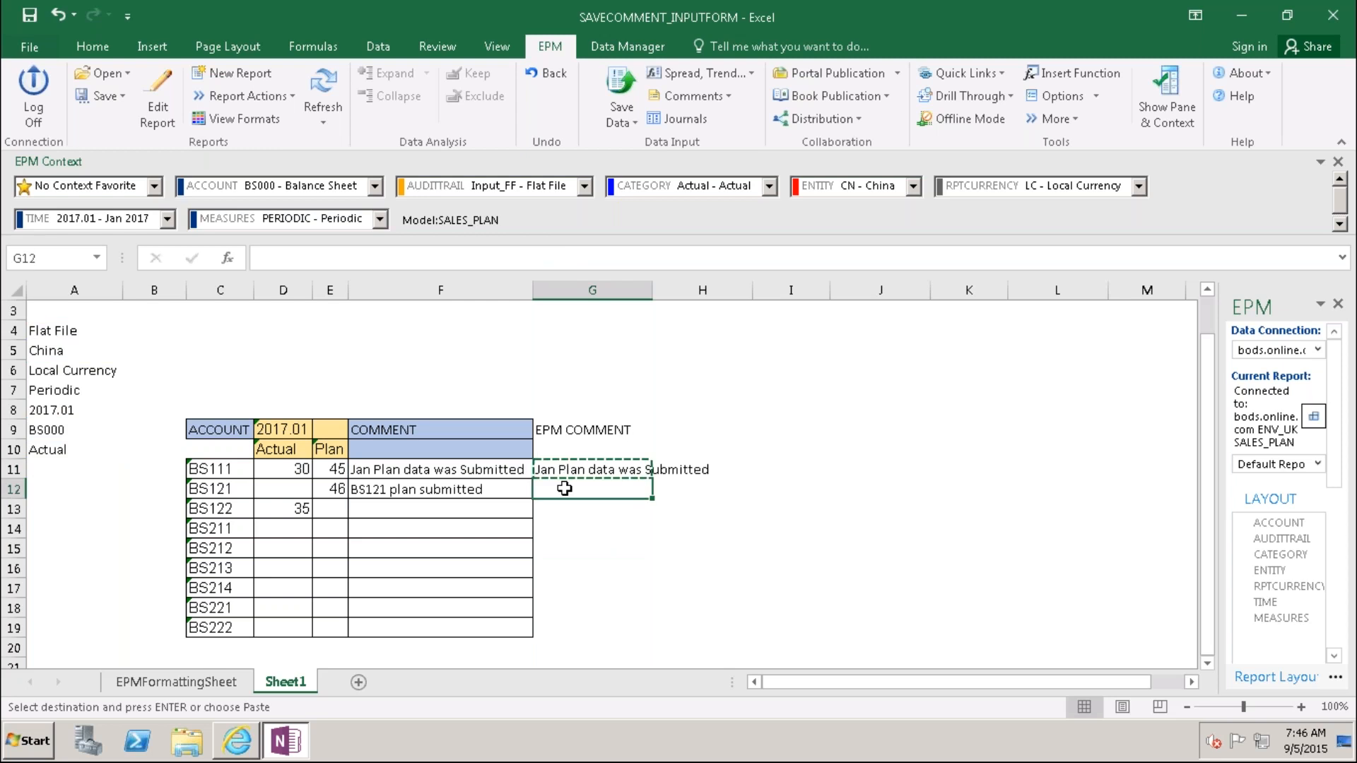
pyautogui.hotkey('ctrl', 'v')
pyautogui.click(609, 587)
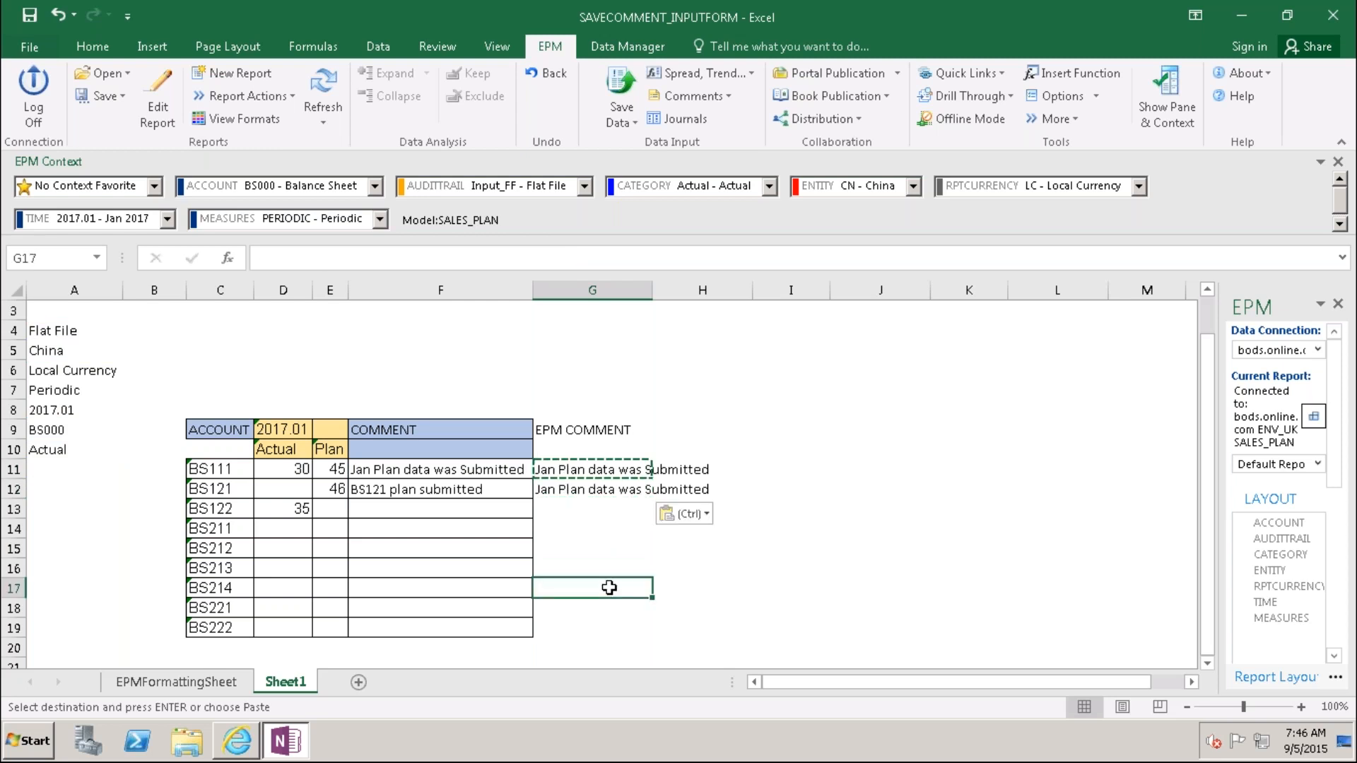
pyautogui.press('Escape')
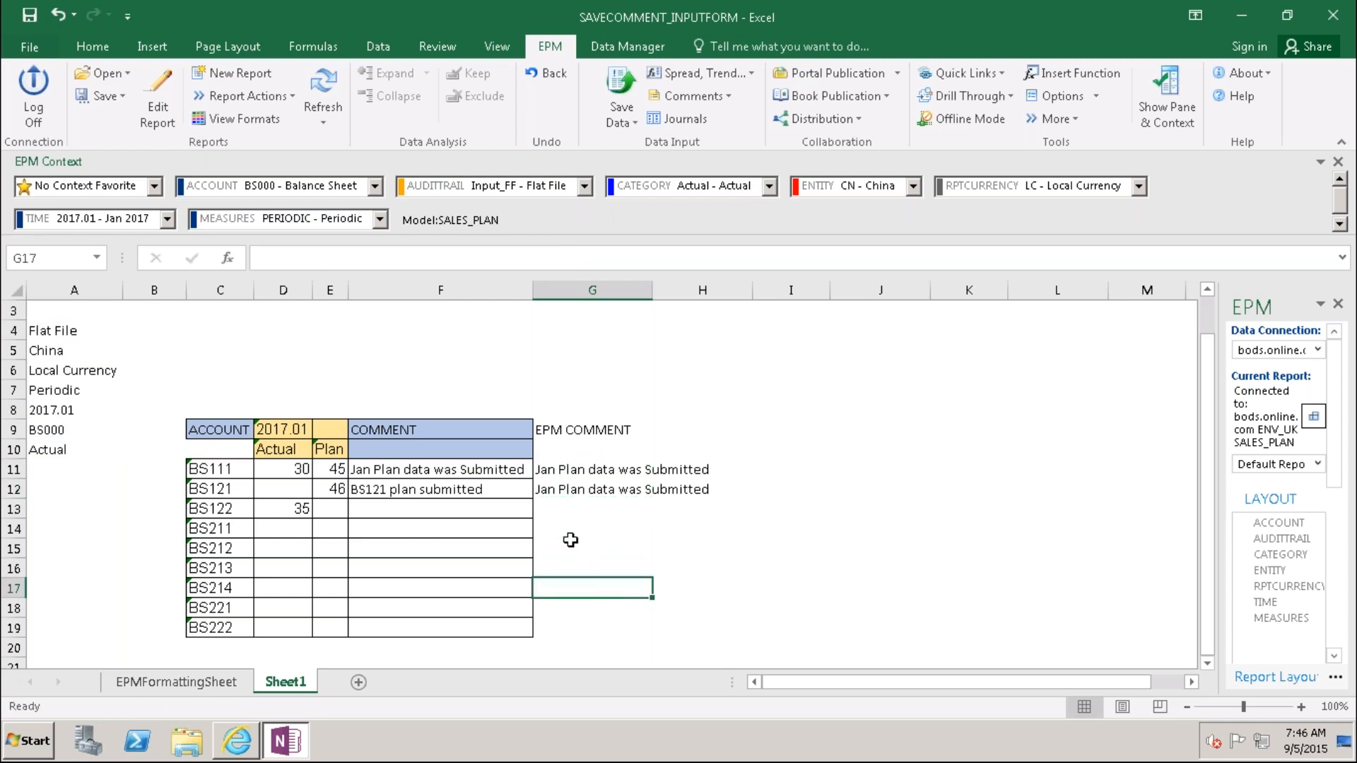
pyautogui.click(570, 493)
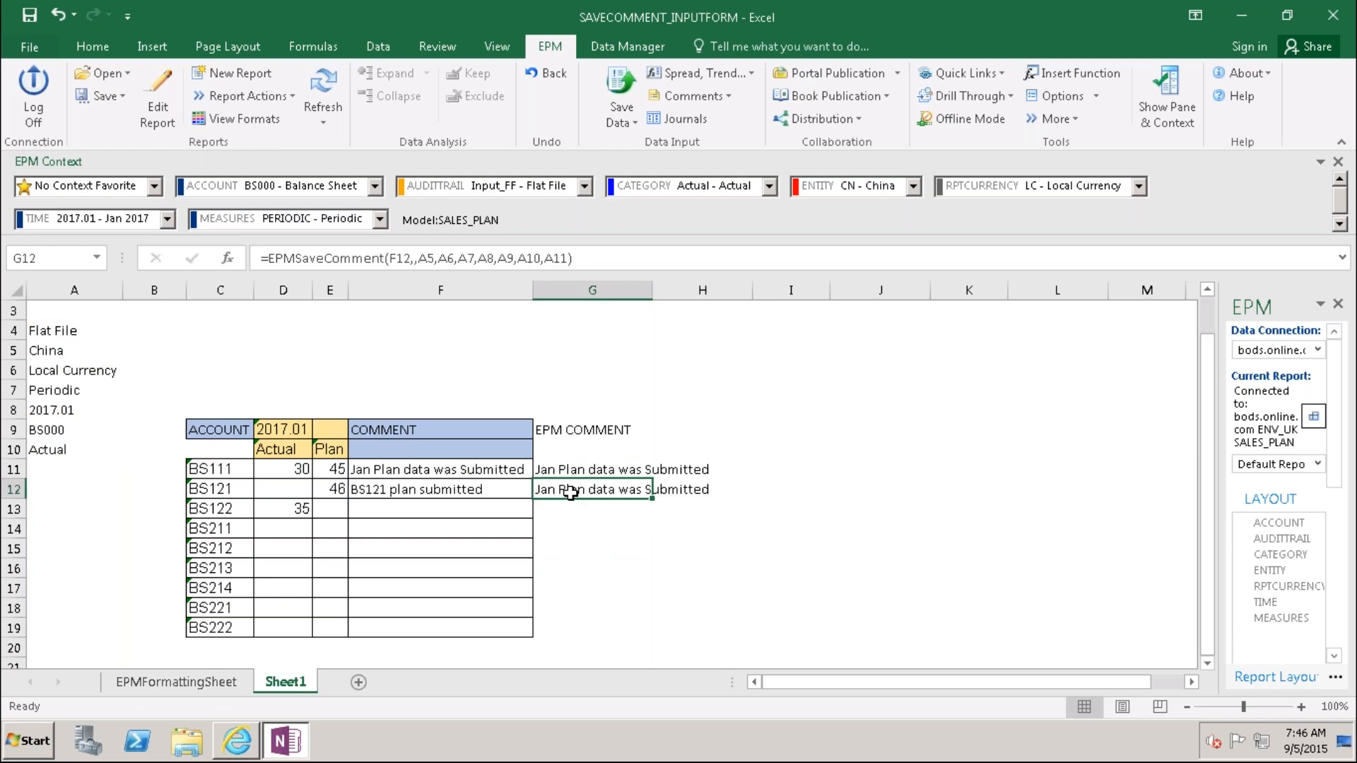
pyautogui.press('F2')
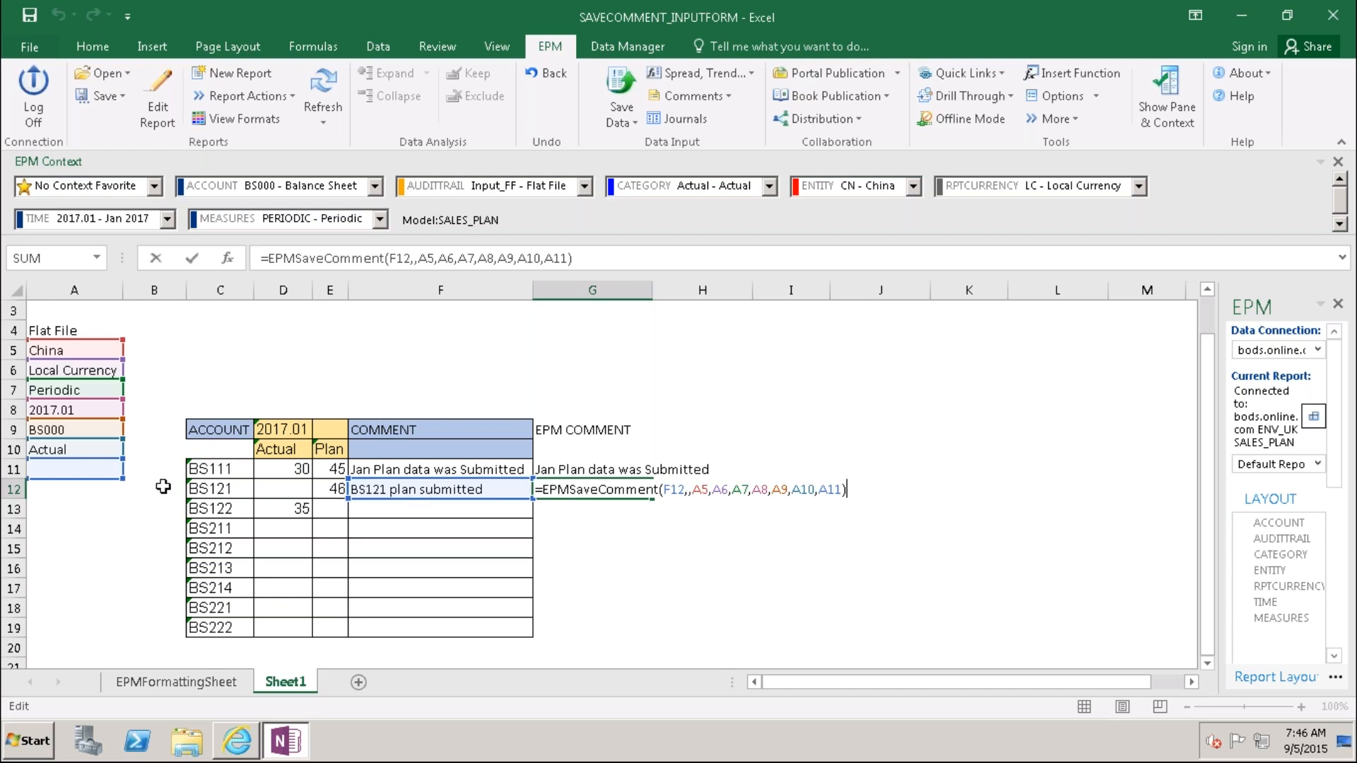
pyautogui.click(14, 330)
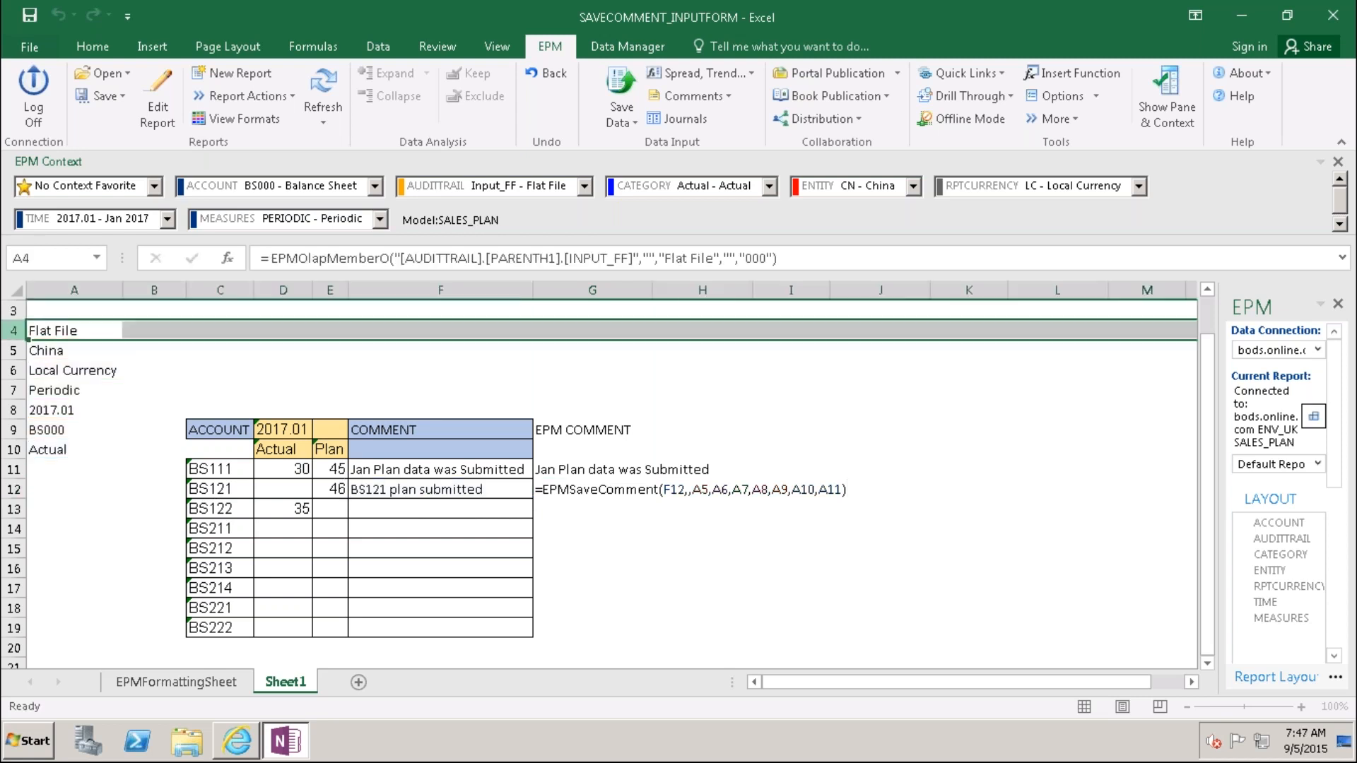
pyautogui.click(154, 351)
pyautogui.click(47, 330)
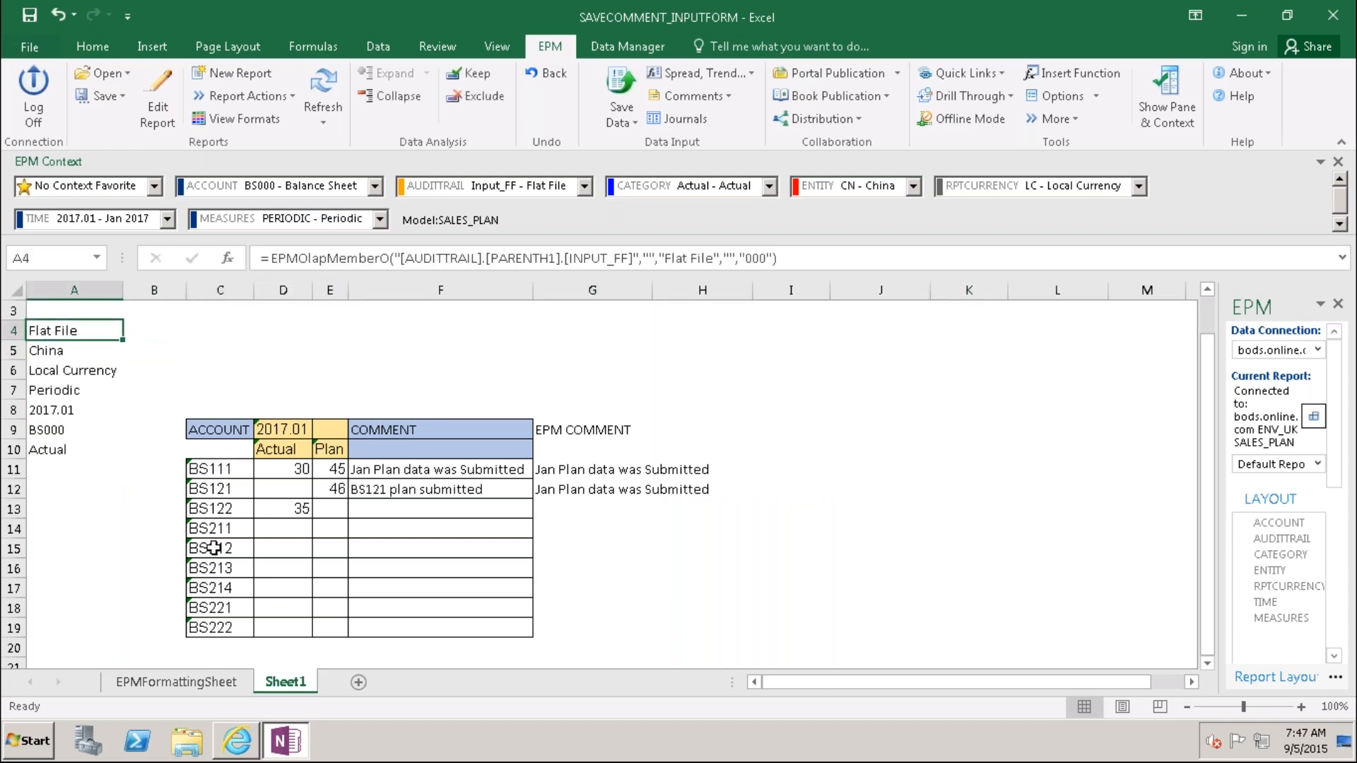
pyautogui.click(549, 493)
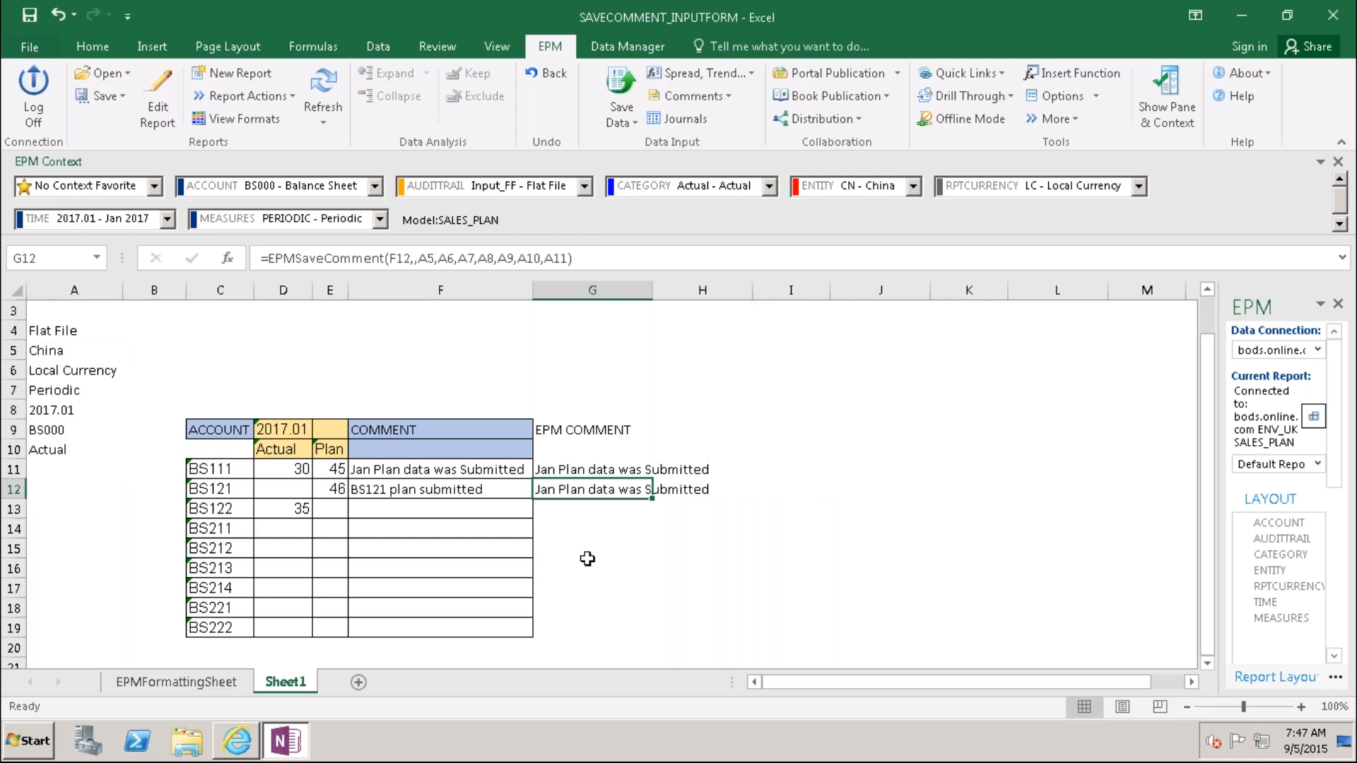
pyautogui.press('F2')
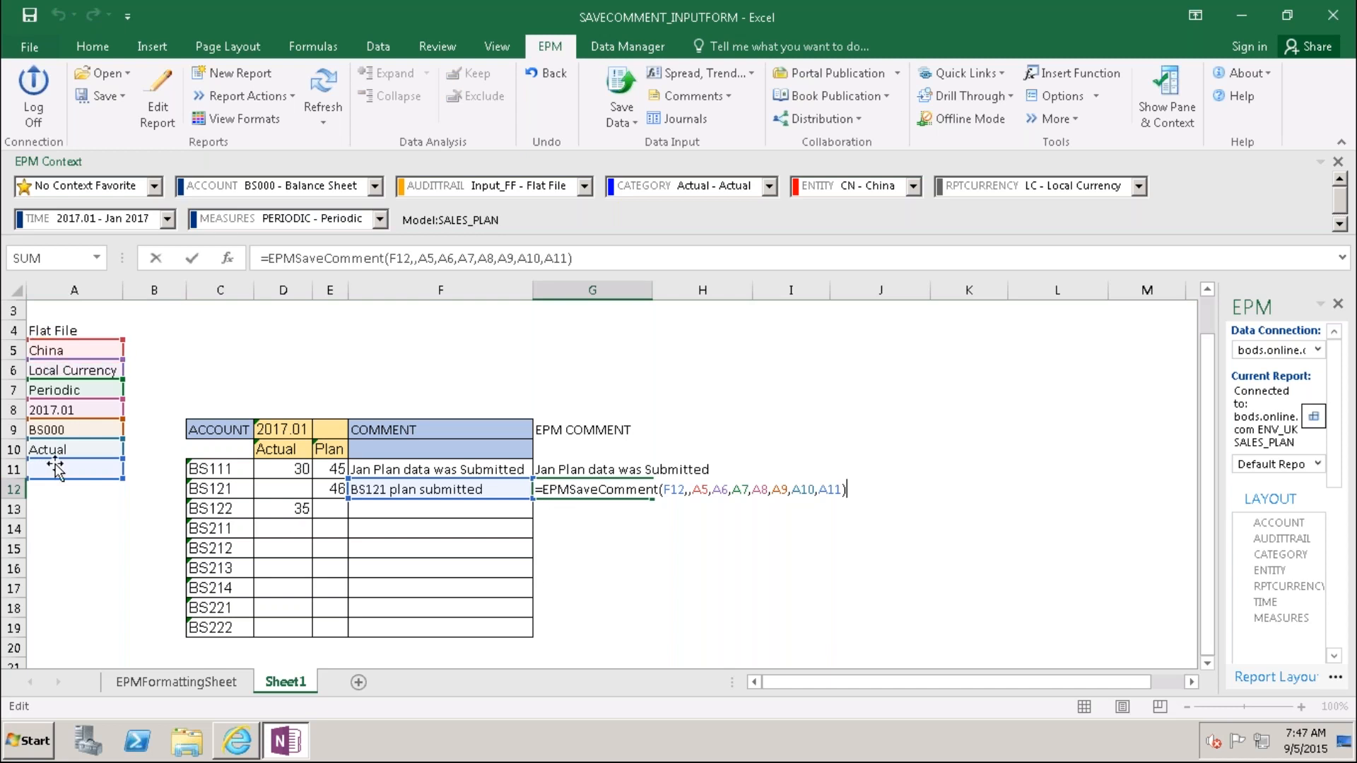
pyautogui.click(592, 525)
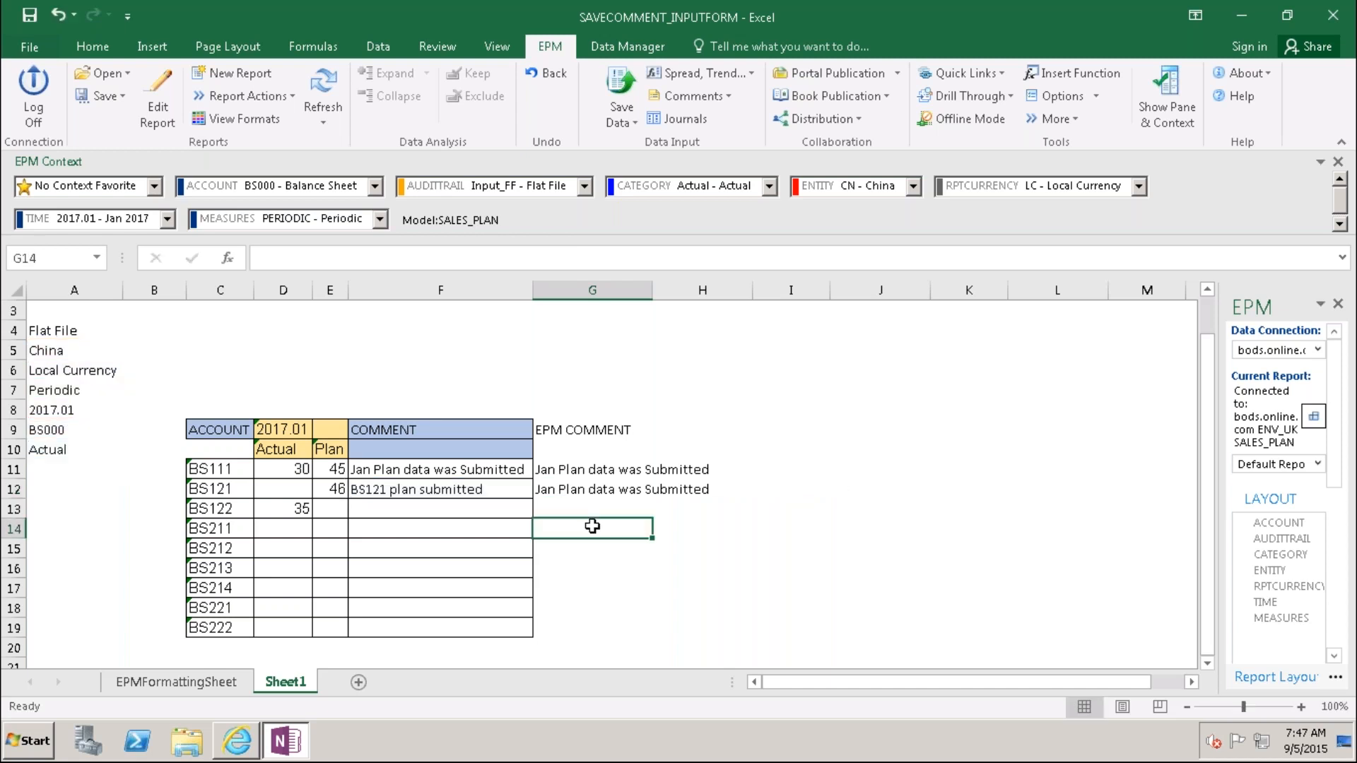
pyautogui.click(564, 490)
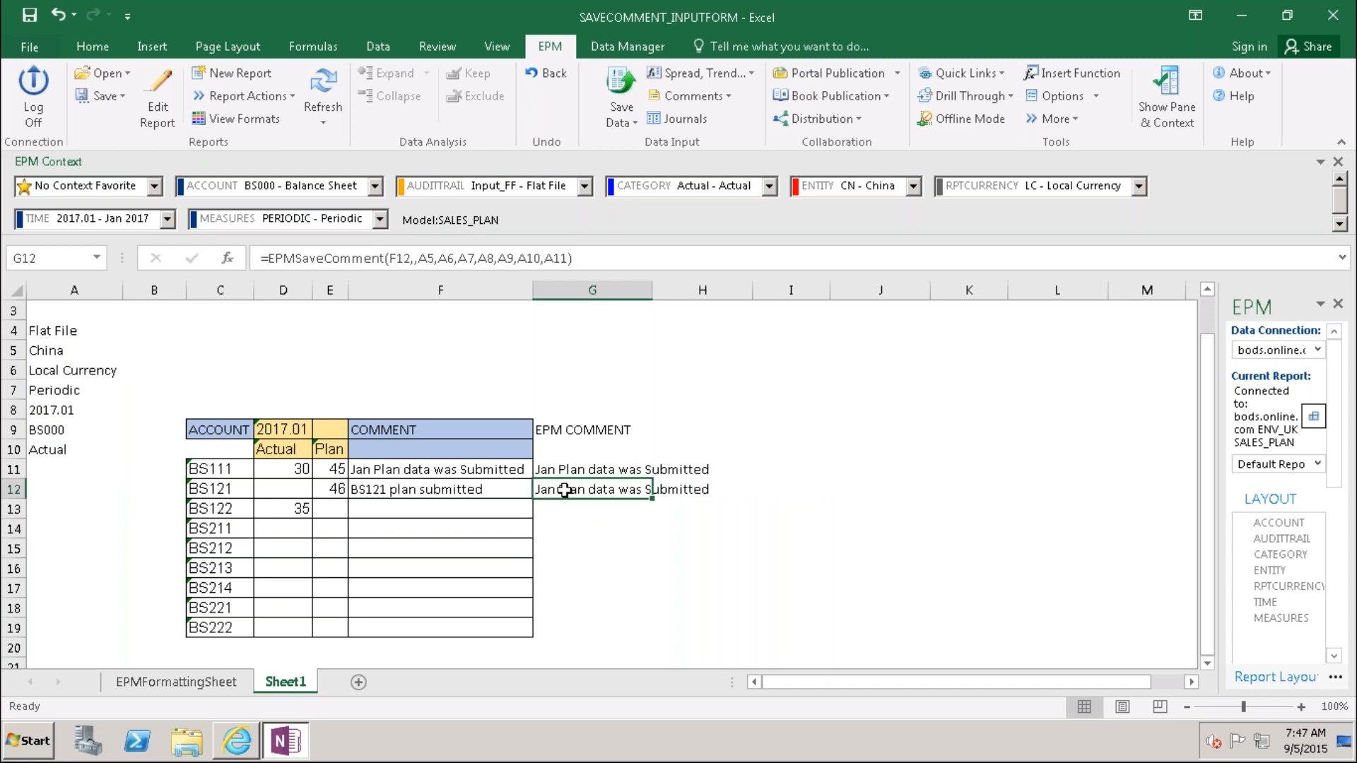
pyautogui.press('Delete')
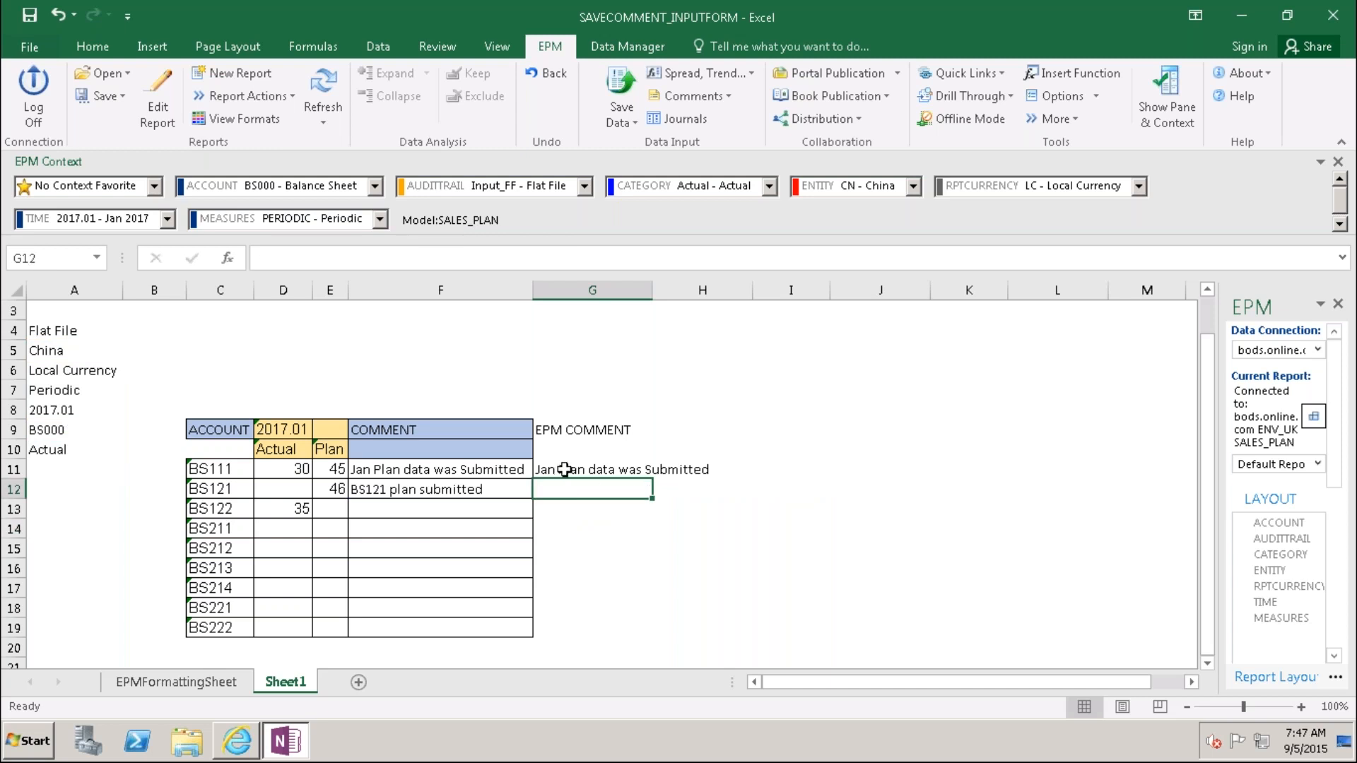
# Step: Select G11 and show the Function Arguments of its EPMSaveComment formula
pyautogui.click(565, 470)
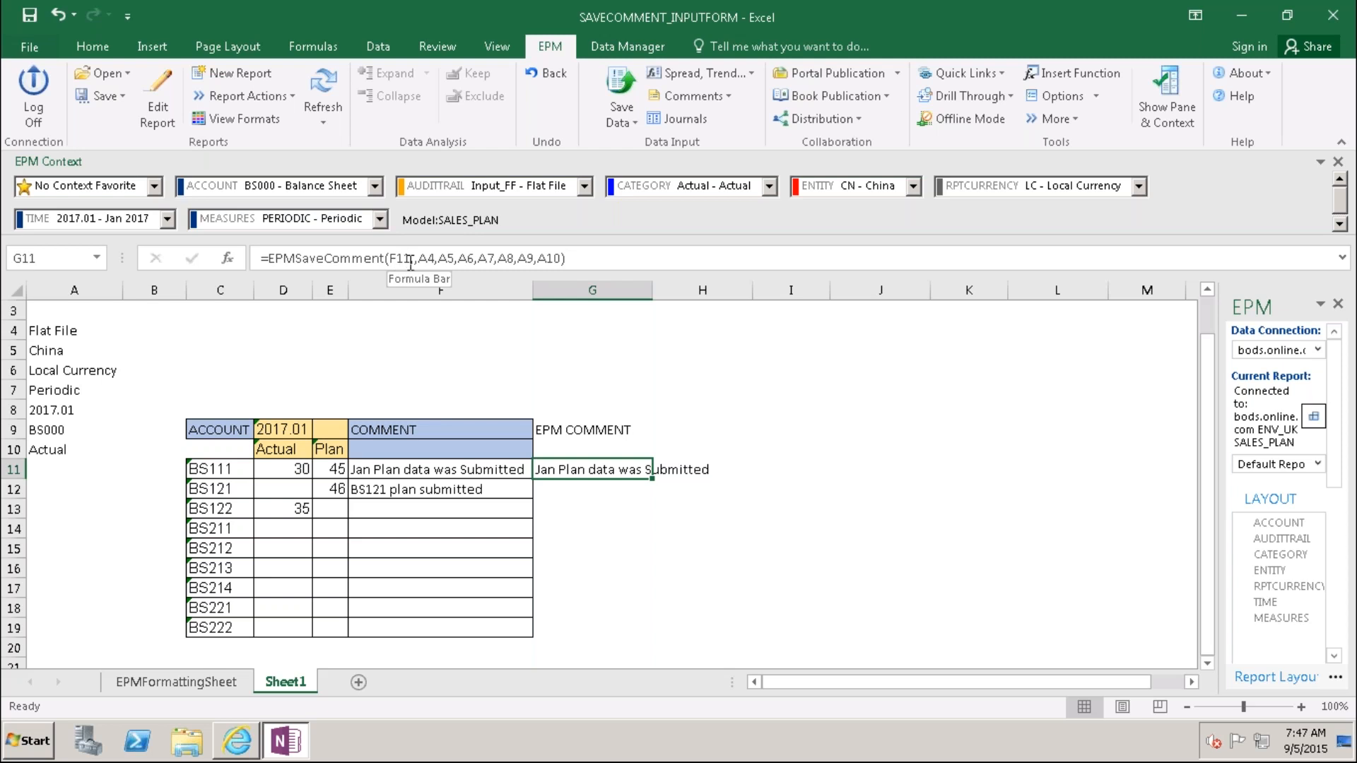
pyautogui.click(228, 259)
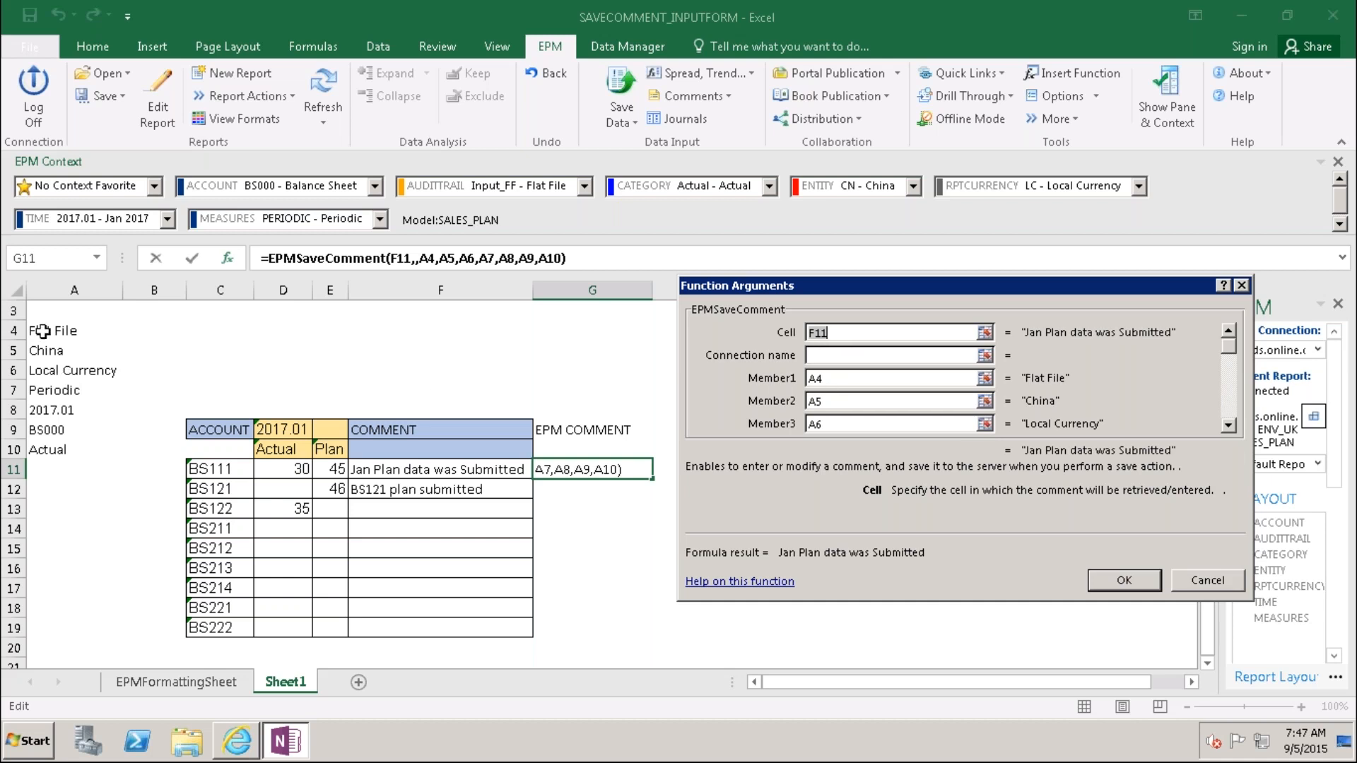
# Step: In G11's Function Arguments, lock Member1–Member3 as $A$4, $A$5 and $A$6
pyautogui.click(822, 379)
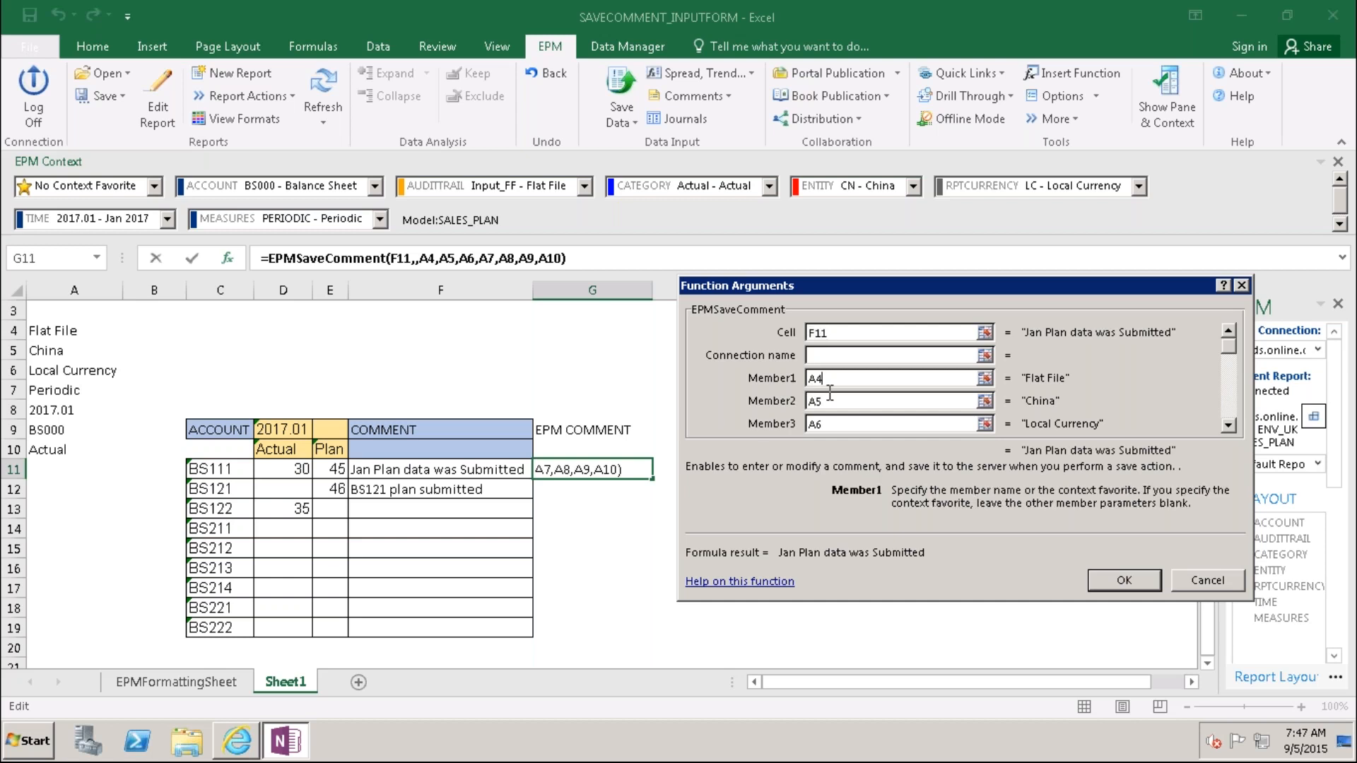
pyautogui.press('F4')
pyautogui.click(826, 401)
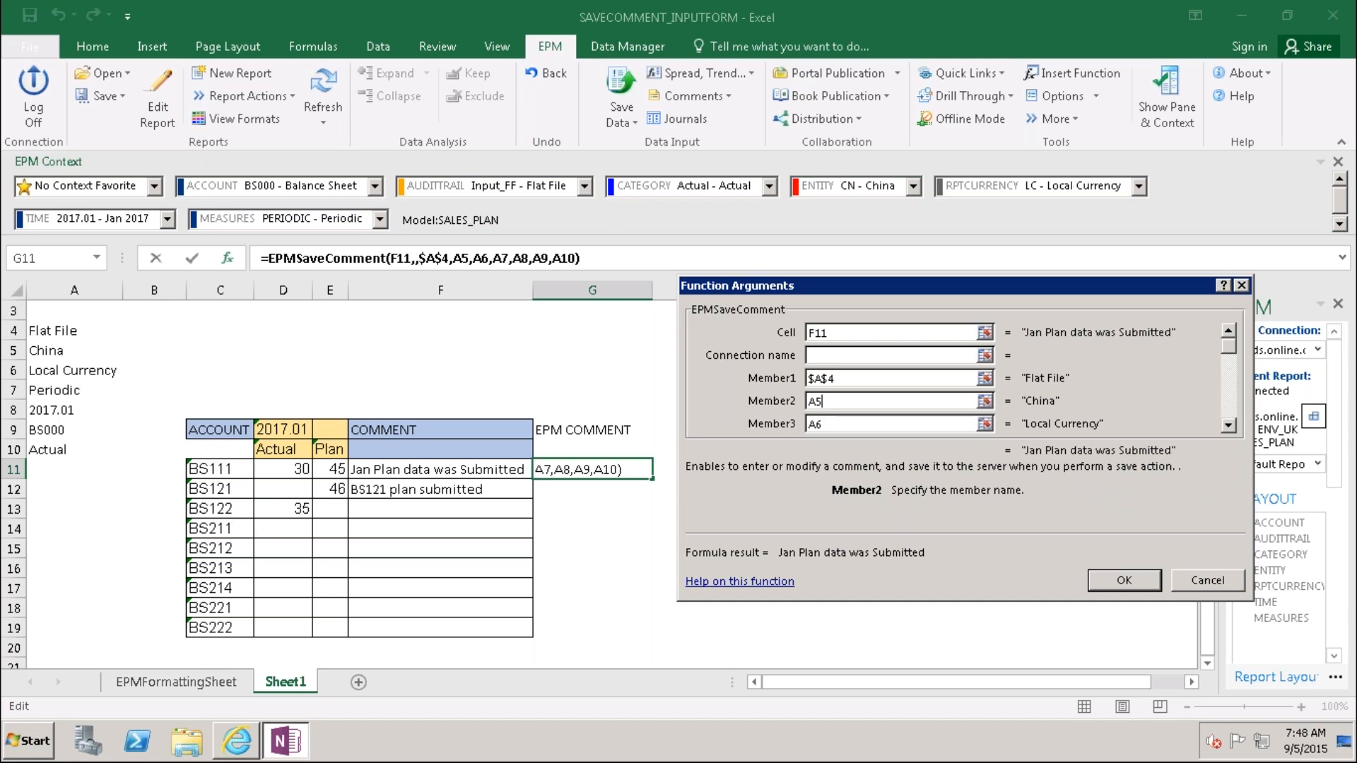
pyautogui.click(843, 428)
pyautogui.click(836, 402)
pyautogui.press('F4')
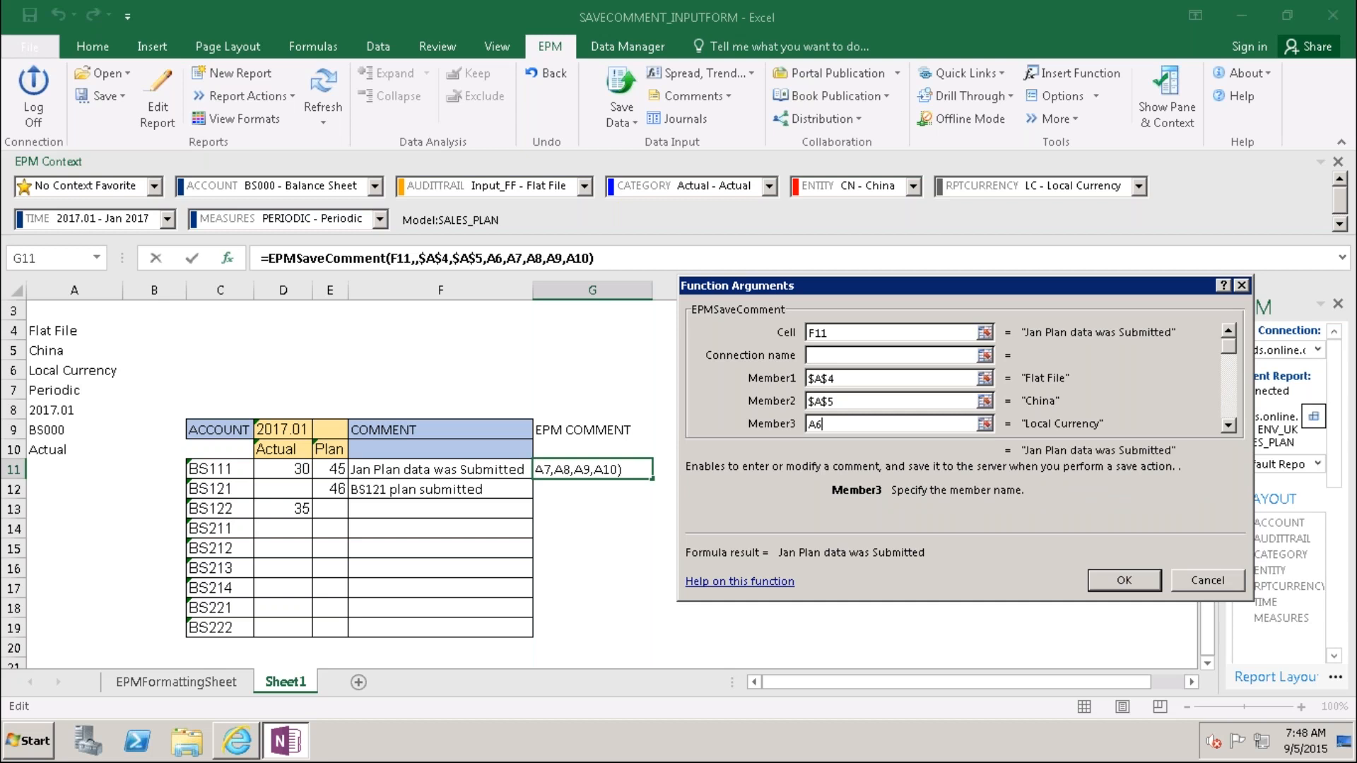
pyautogui.press('F4')
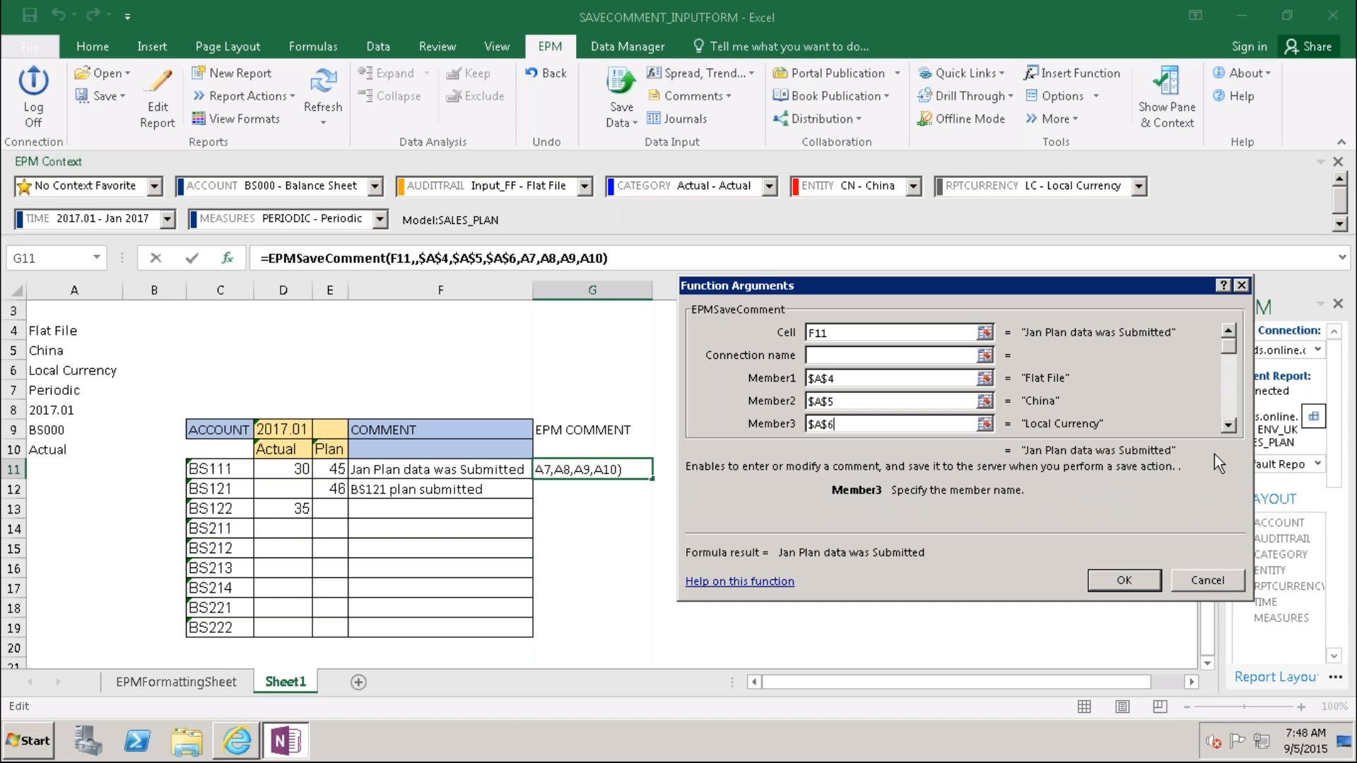
# Step: Lock Member4 as $A$7 and remove an accidentally added D9 reference
pyautogui.click(1228, 426)
pyautogui.click(1228, 427)
pyautogui.click(1228, 426)
pyautogui.click(829, 380)
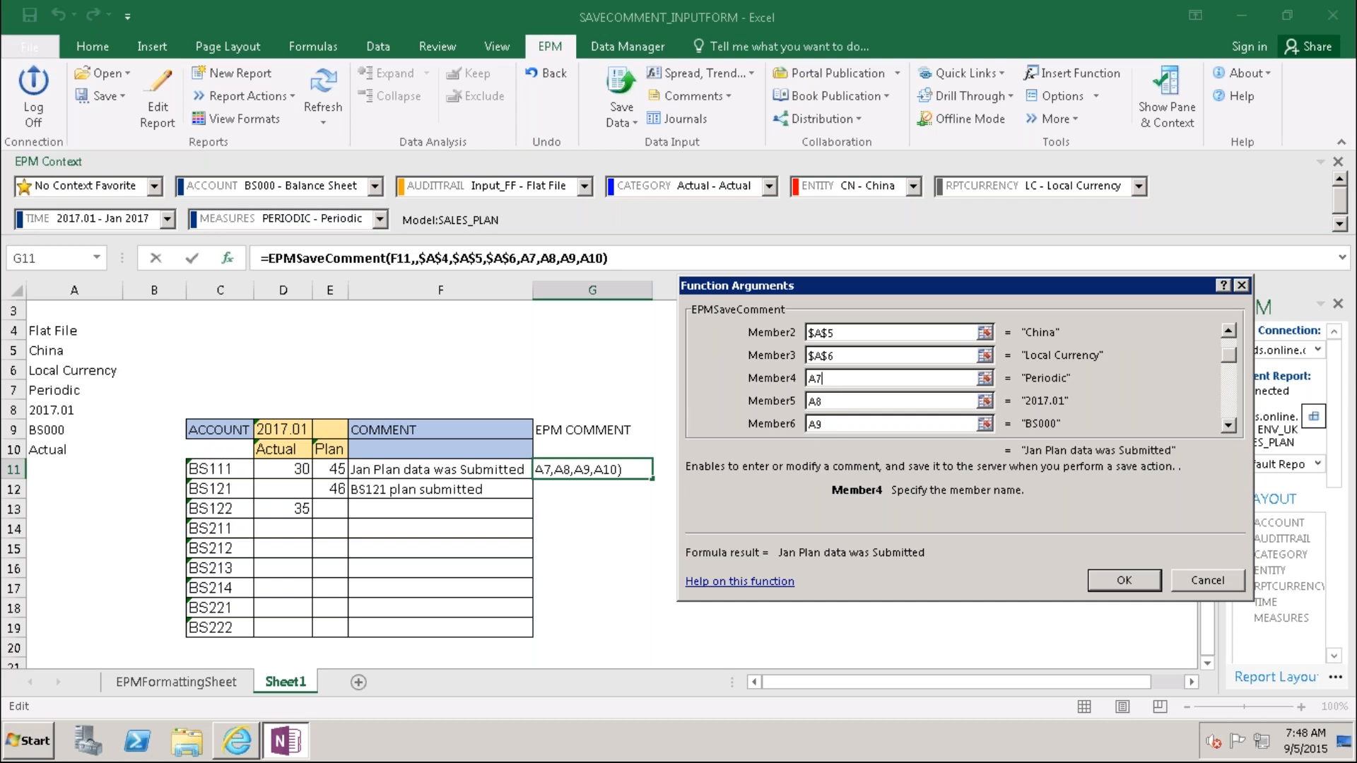
pyautogui.press('F4')
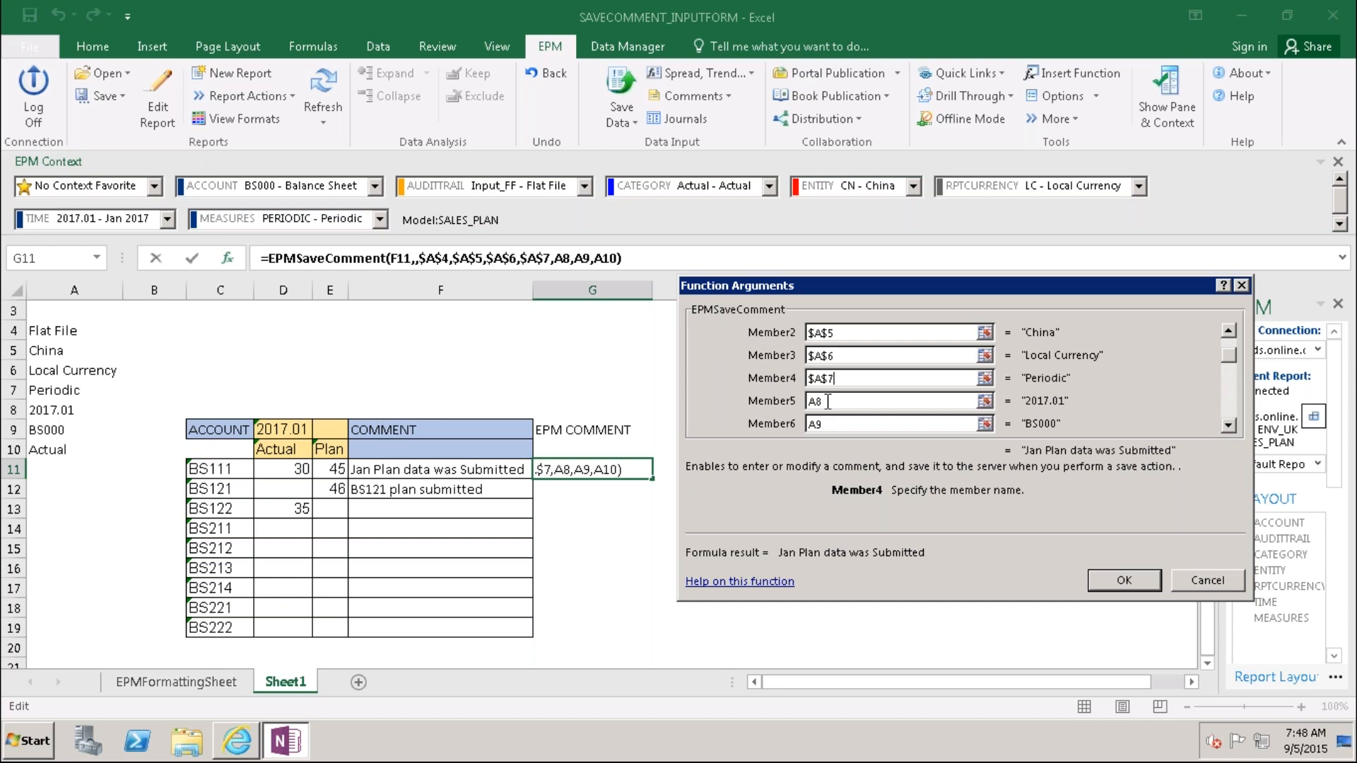
pyautogui.write('+')
pyautogui.click(286, 431)
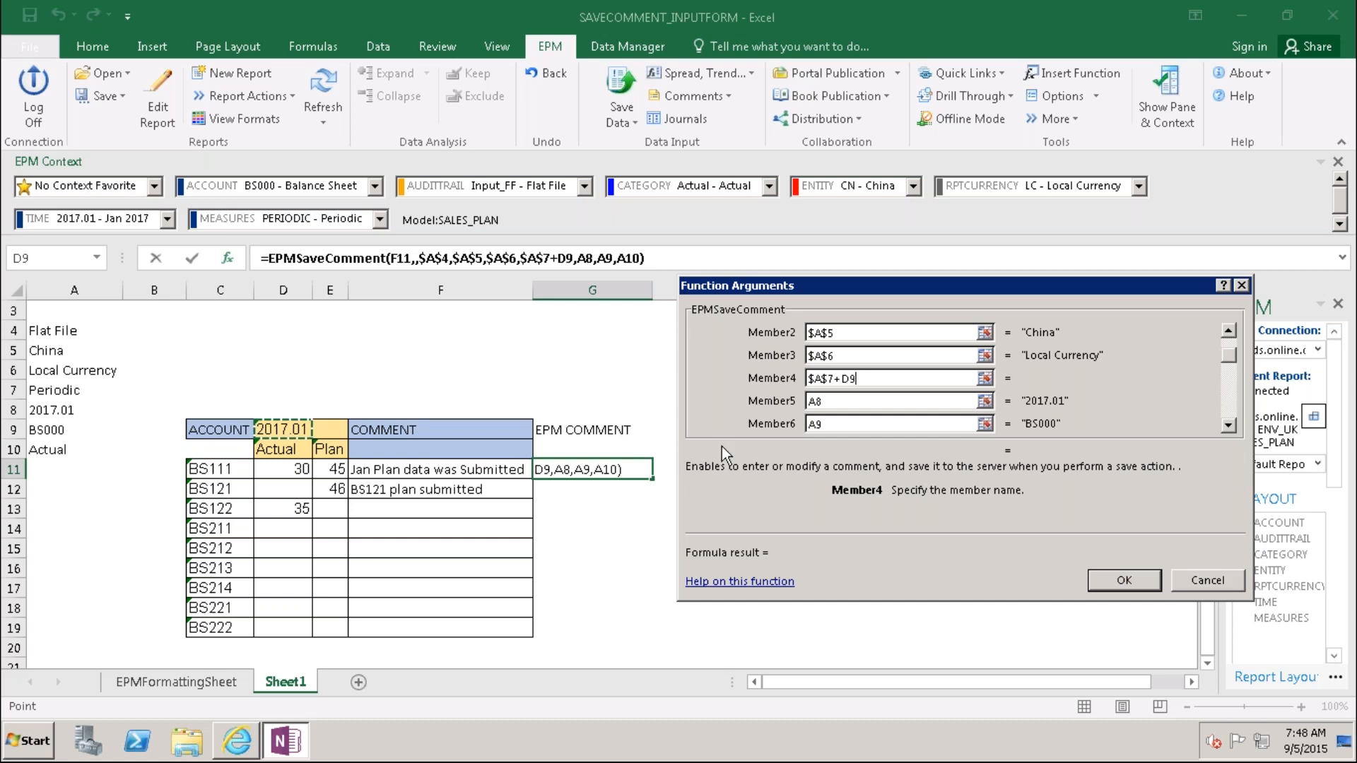
pyautogui.press('BackSpace')
pyautogui.press('BackSpace')
pyautogui.press('BackSpace')
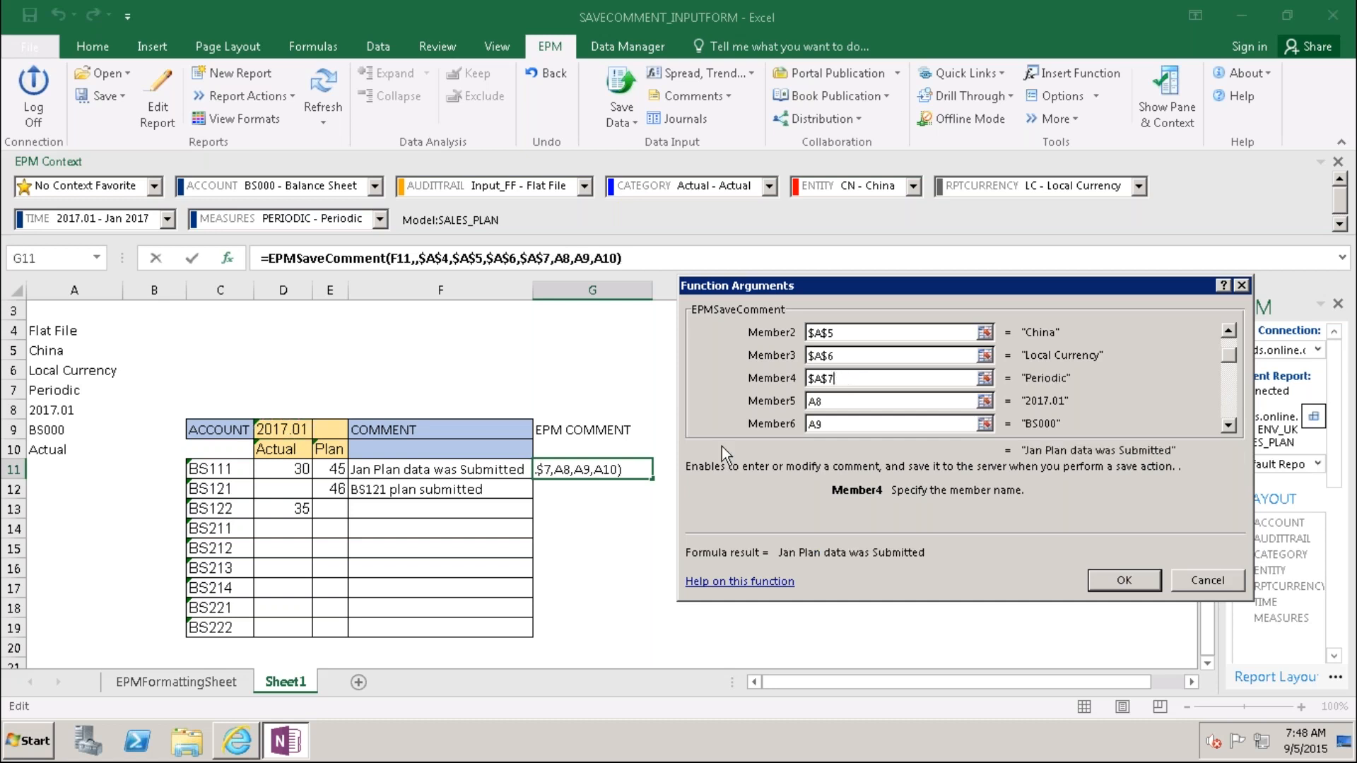
pyautogui.click(830, 423)
# Step: Lock Member7 as $A$10 after removing a stray addition, and confirm the formula
pyautogui.click(1228, 424)
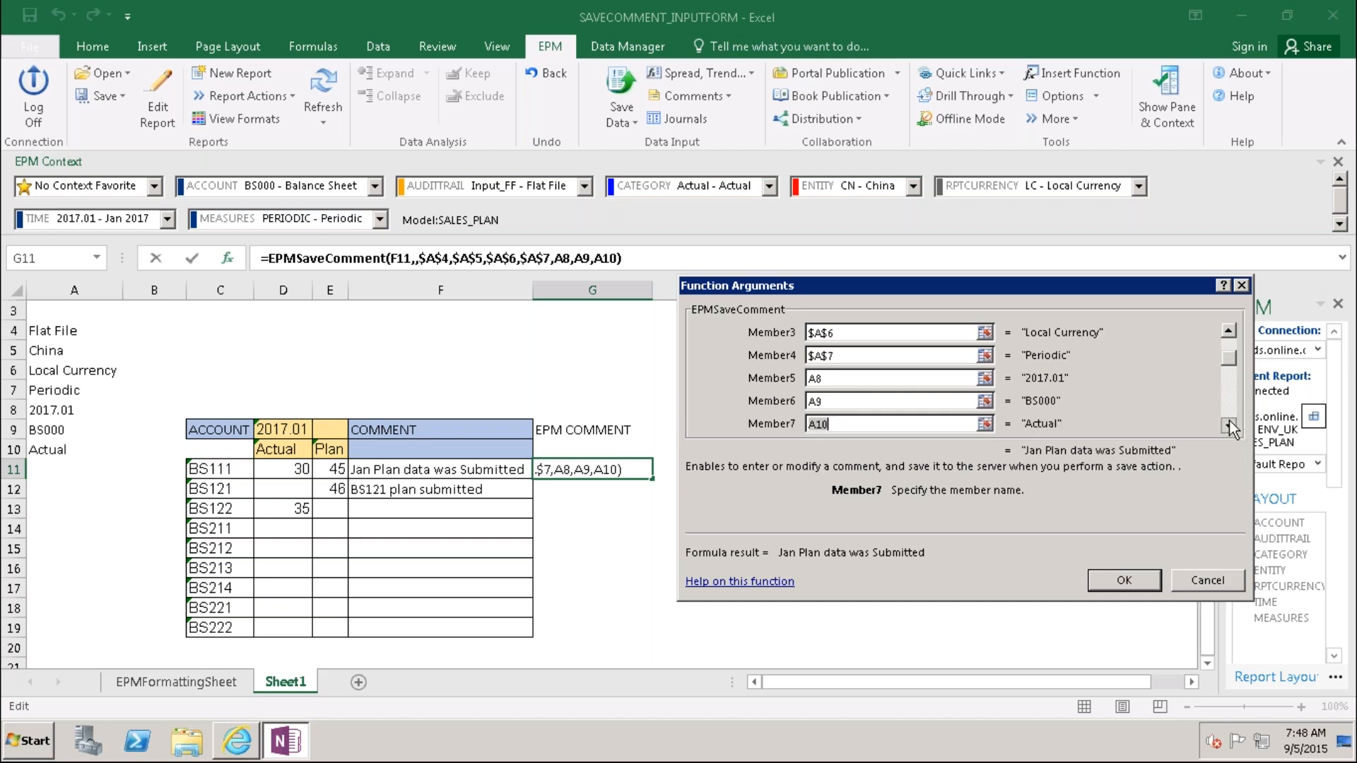
pyautogui.click(1228, 425)
pyautogui.click(847, 401)
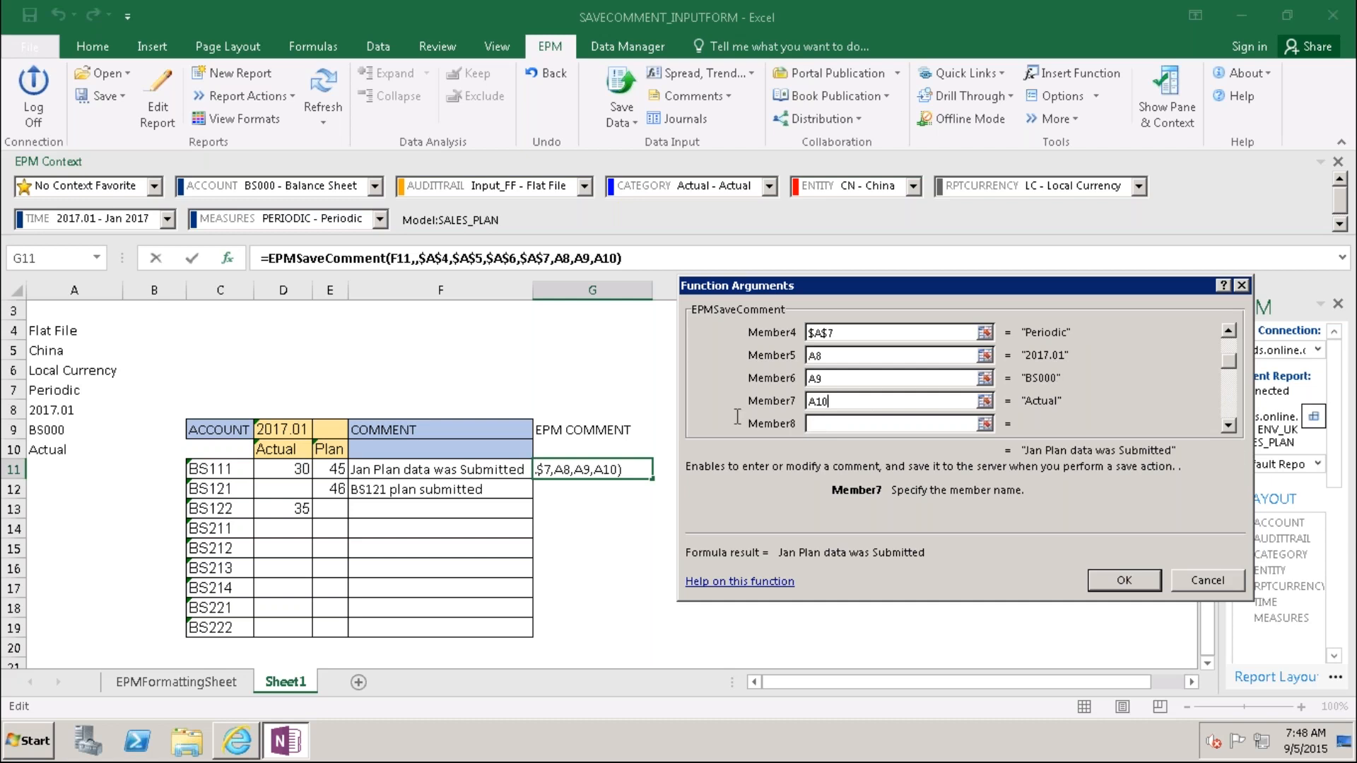
pyautogui.click(51, 453)
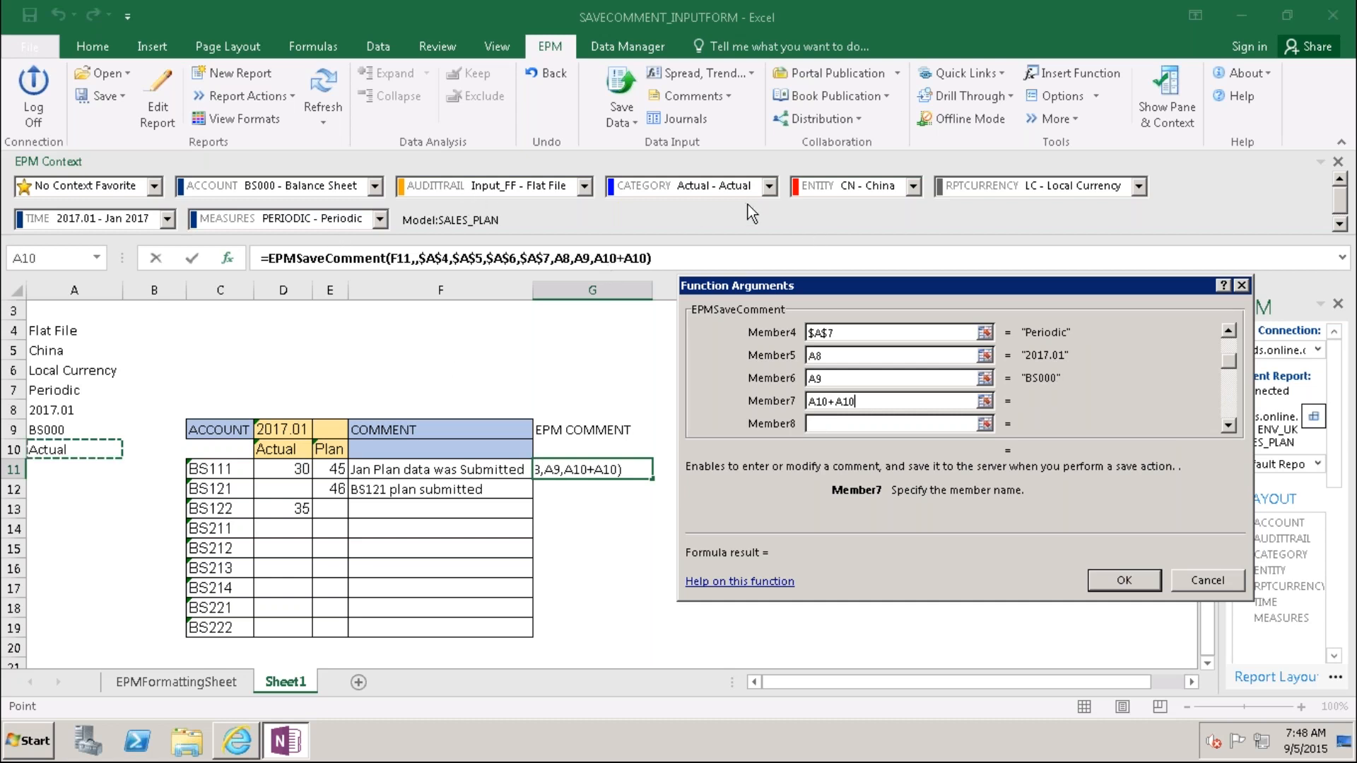
pyautogui.click(769, 188)
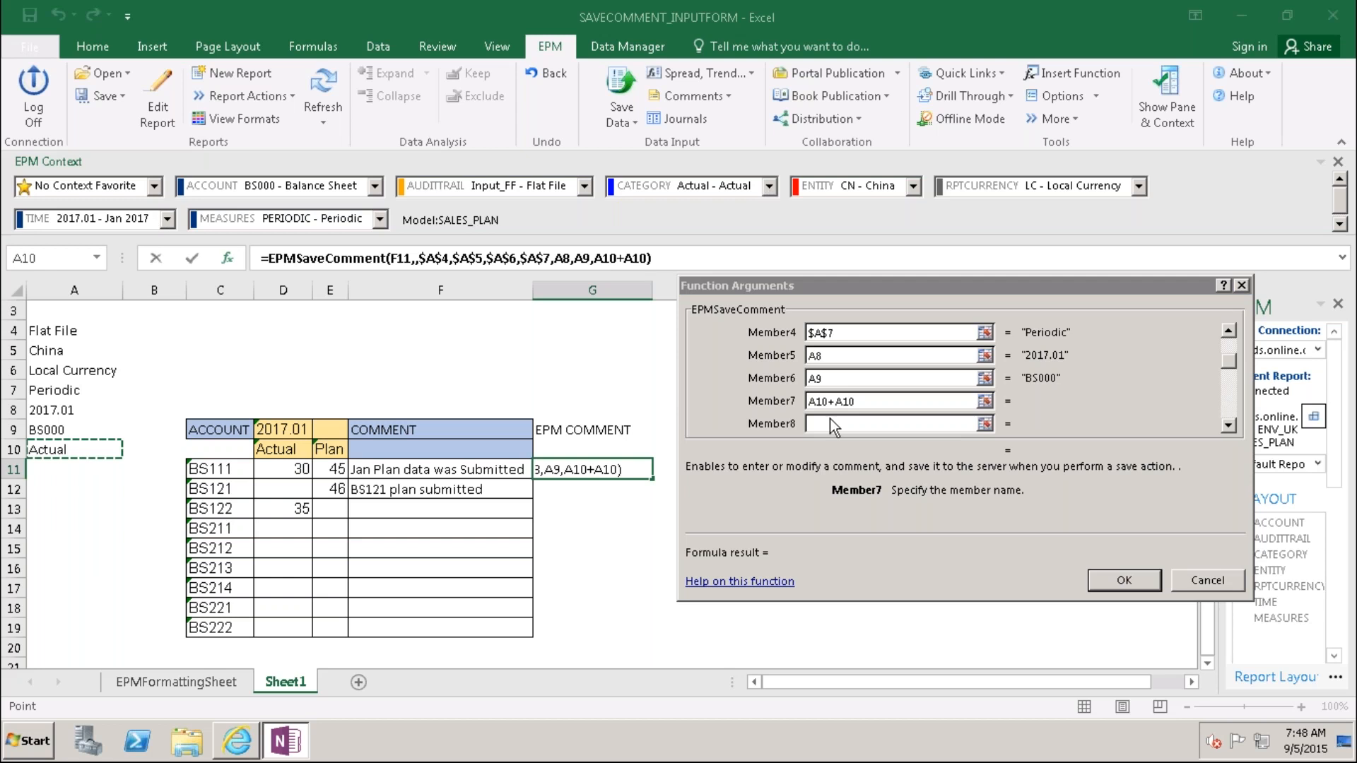
pyautogui.click(857, 400)
pyautogui.press('BackSpace')
pyautogui.press('BackSpace')
pyautogui.press('BackSpace')
pyautogui.press('BackSpace')
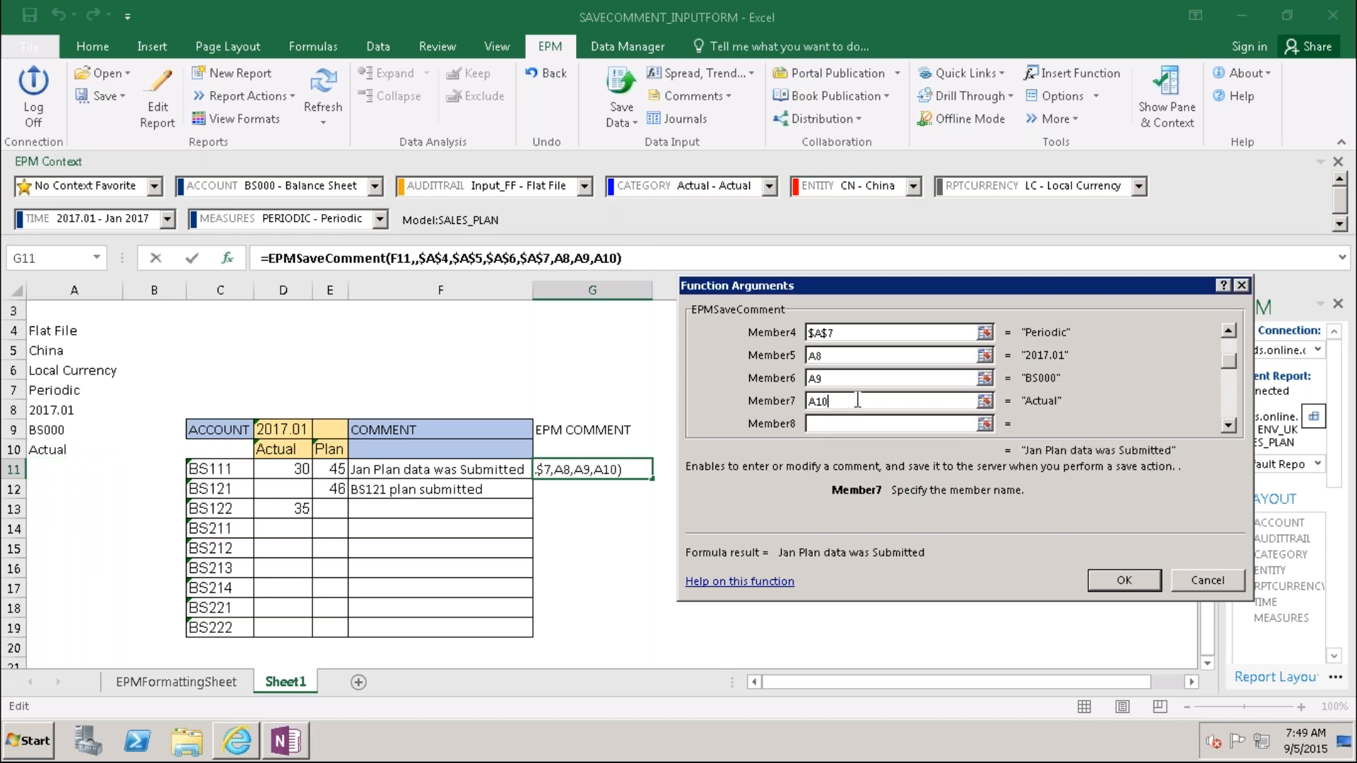
pyautogui.press('F4')
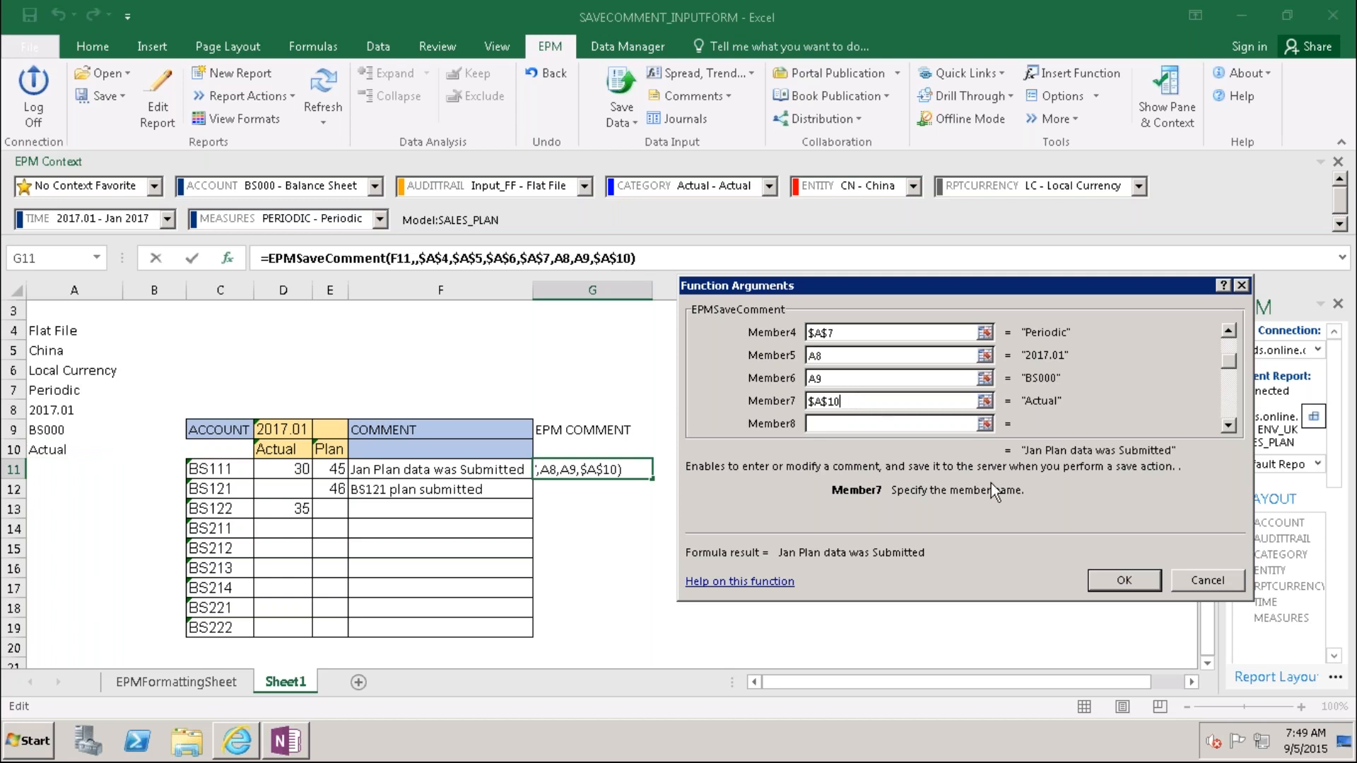
pyautogui.click(1111, 581)
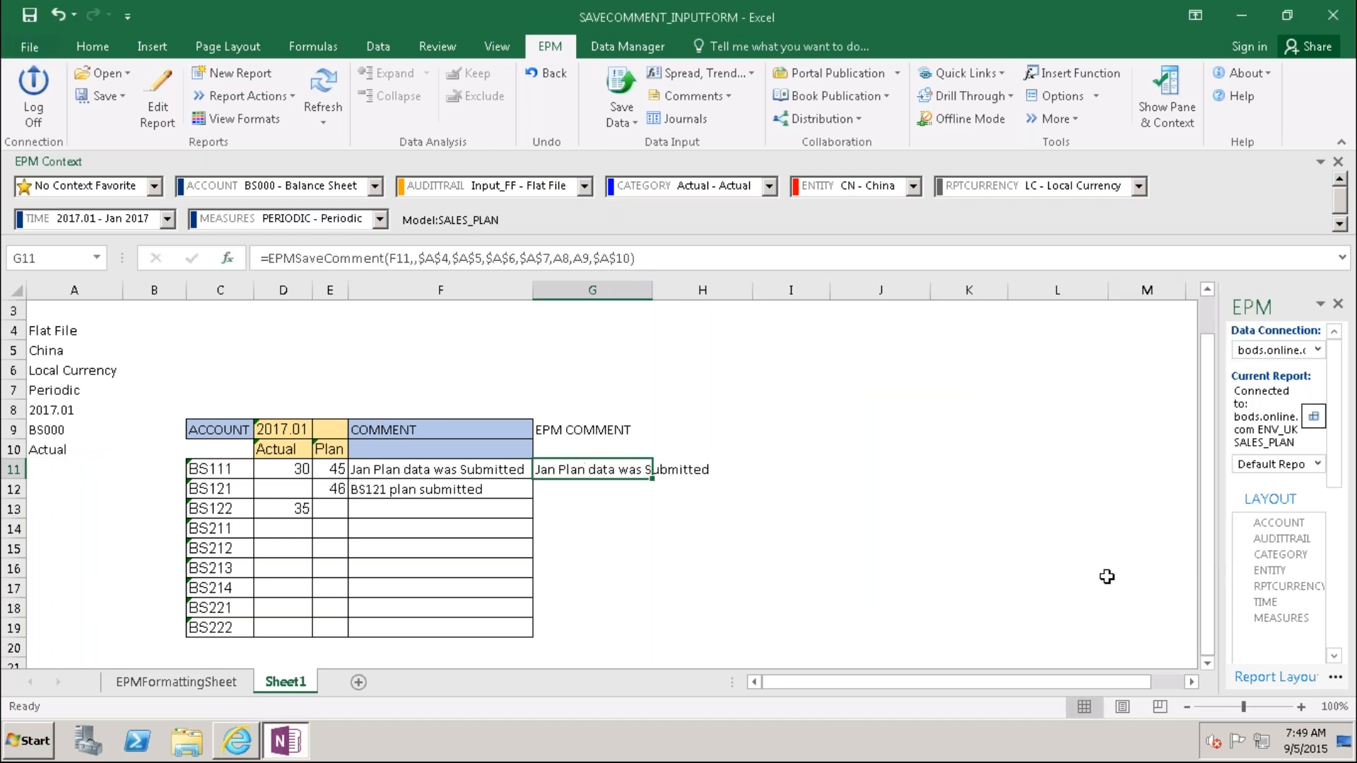
# Step: Change the report's CATEGORY context from Actual to Plan - Plan
pyautogui.click(768, 187)
pyautogui.click(714, 223)
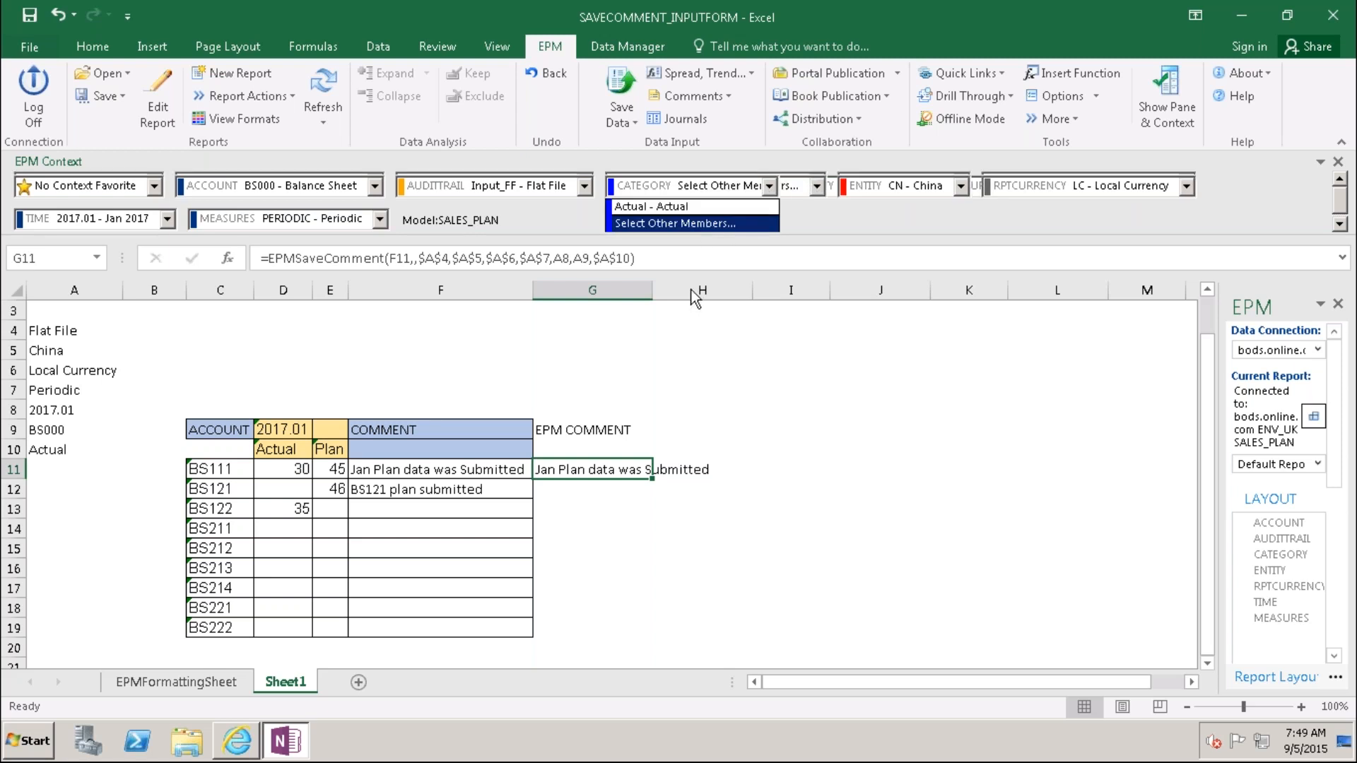
pyautogui.click(234, 330)
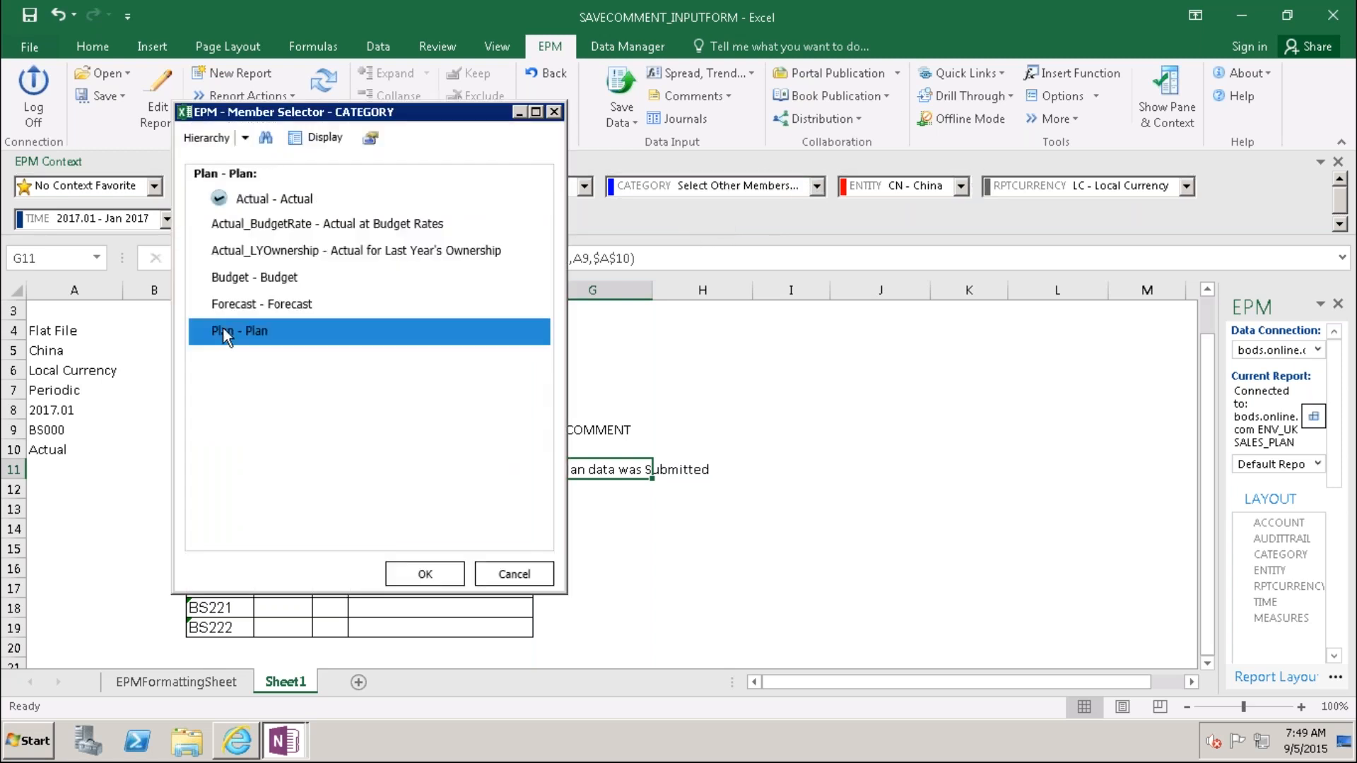
pyautogui.click(426, 574)
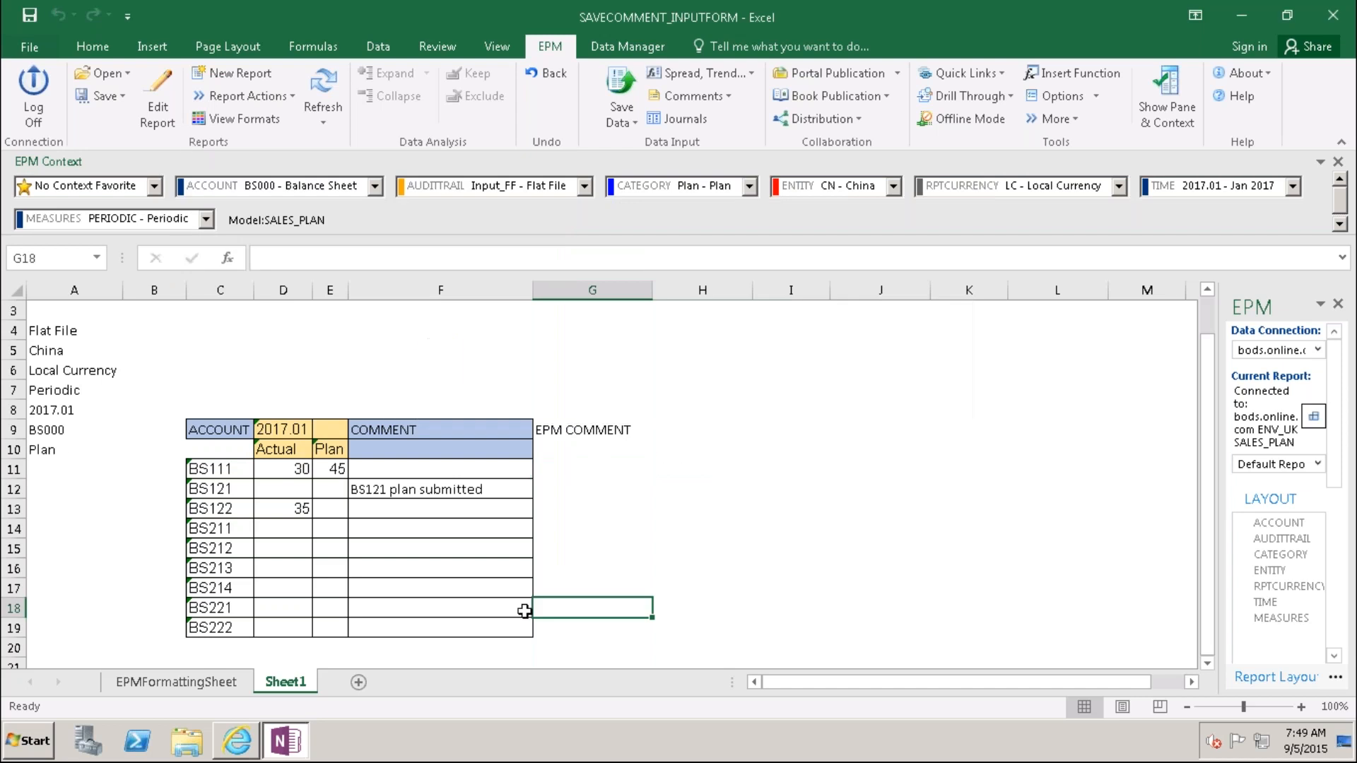
# Step: Refresh the report and check that G11's comment formula now shows blank
pyautogui.click(323, 92)
pyautogui.click(555, 468)
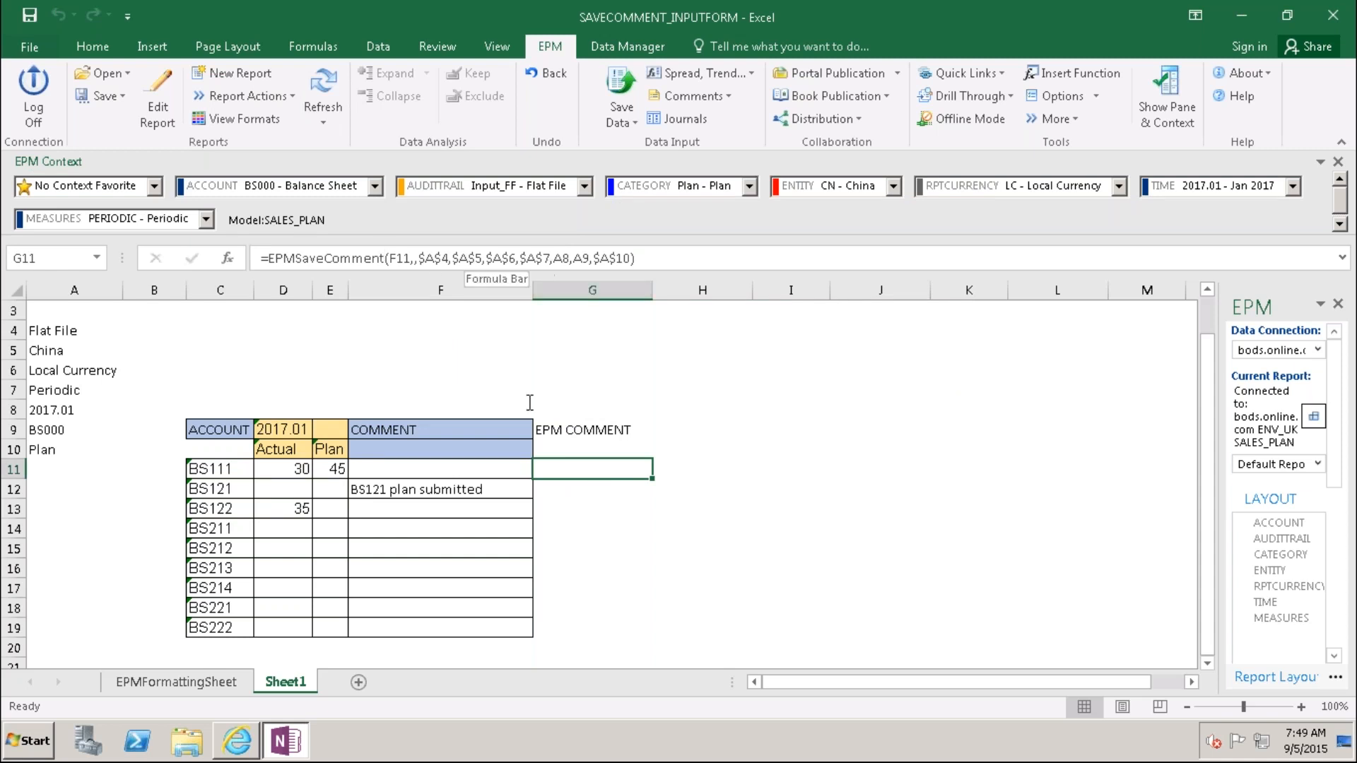
pyautogui.click(603, 511)
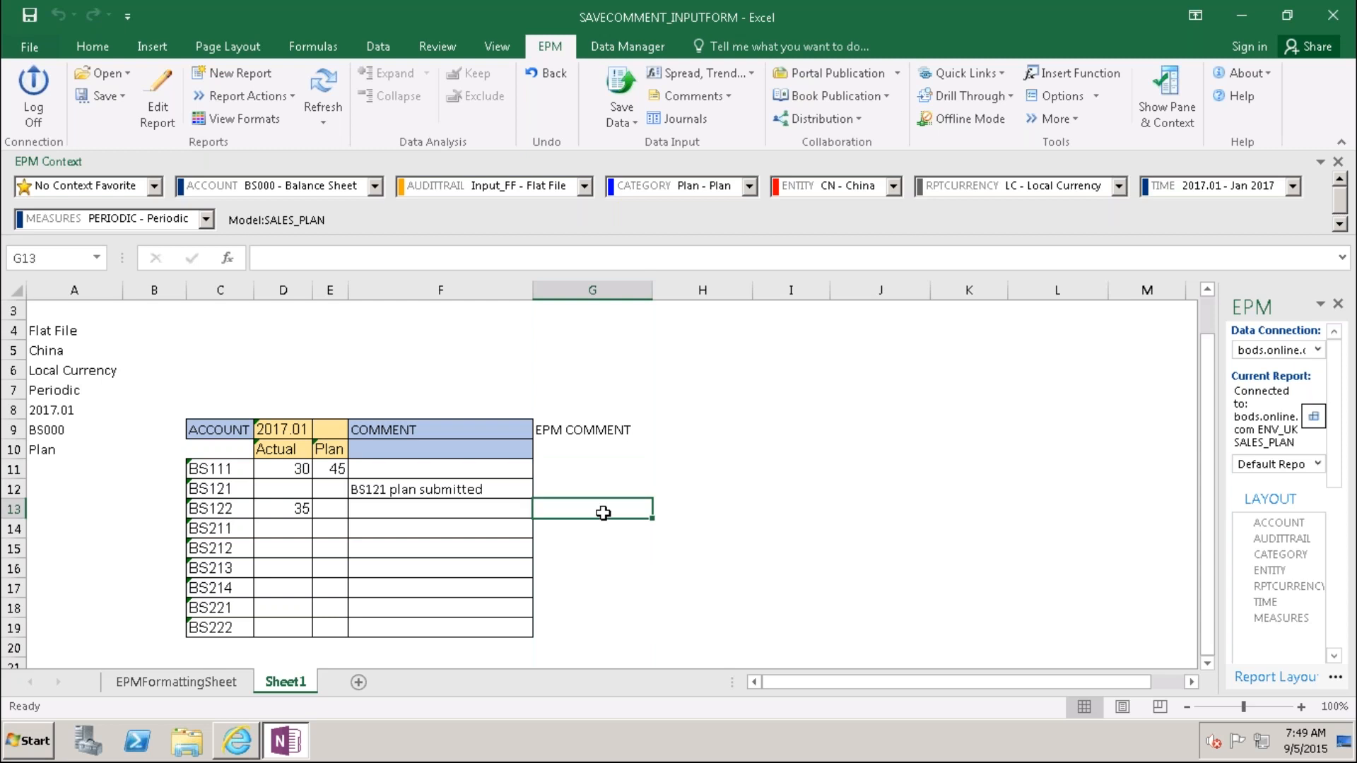
pyautogui.click(61, 408)
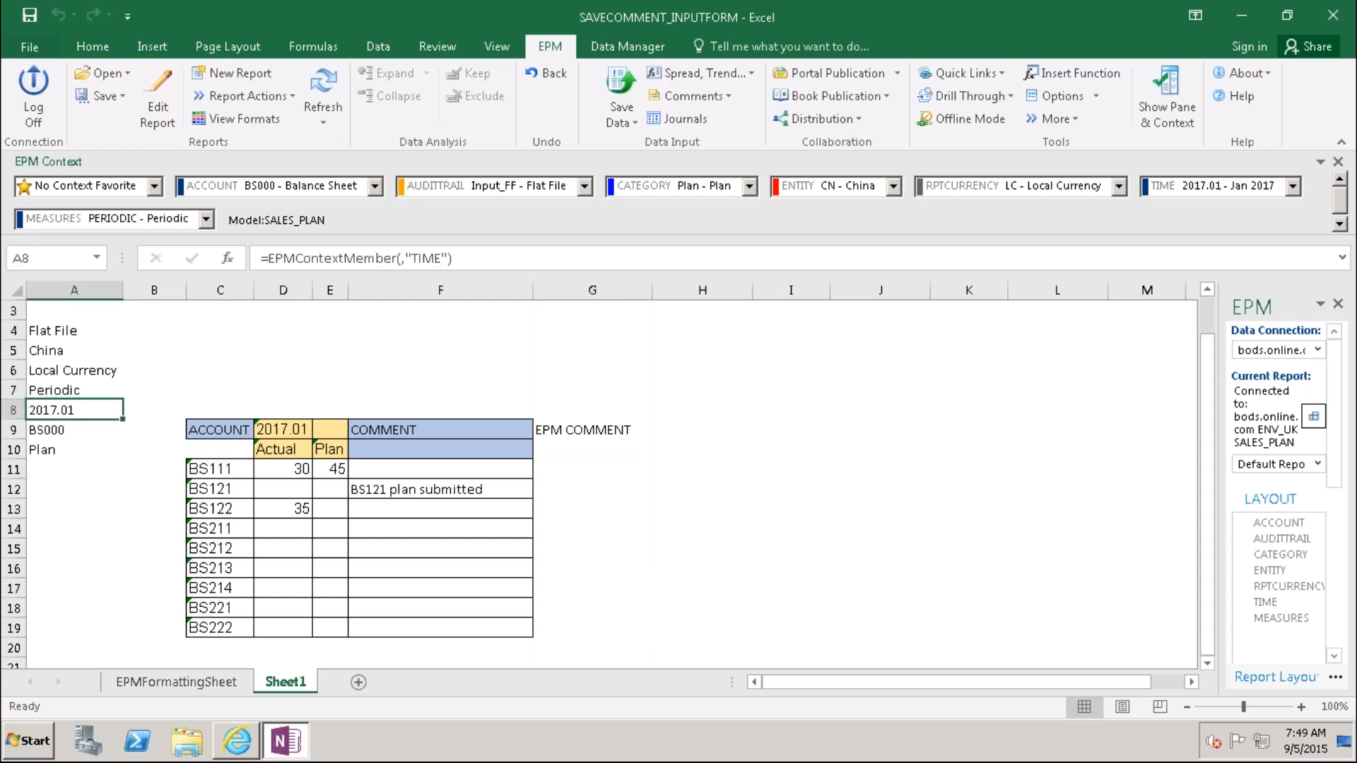
# Step: Set the TIME context in A8 to 2017.Q1 - Q1 2017 and check K11's comment formula
pyautogui.doubleClick(60, 408)
pyautogui.scroll(-3, 545, 438)
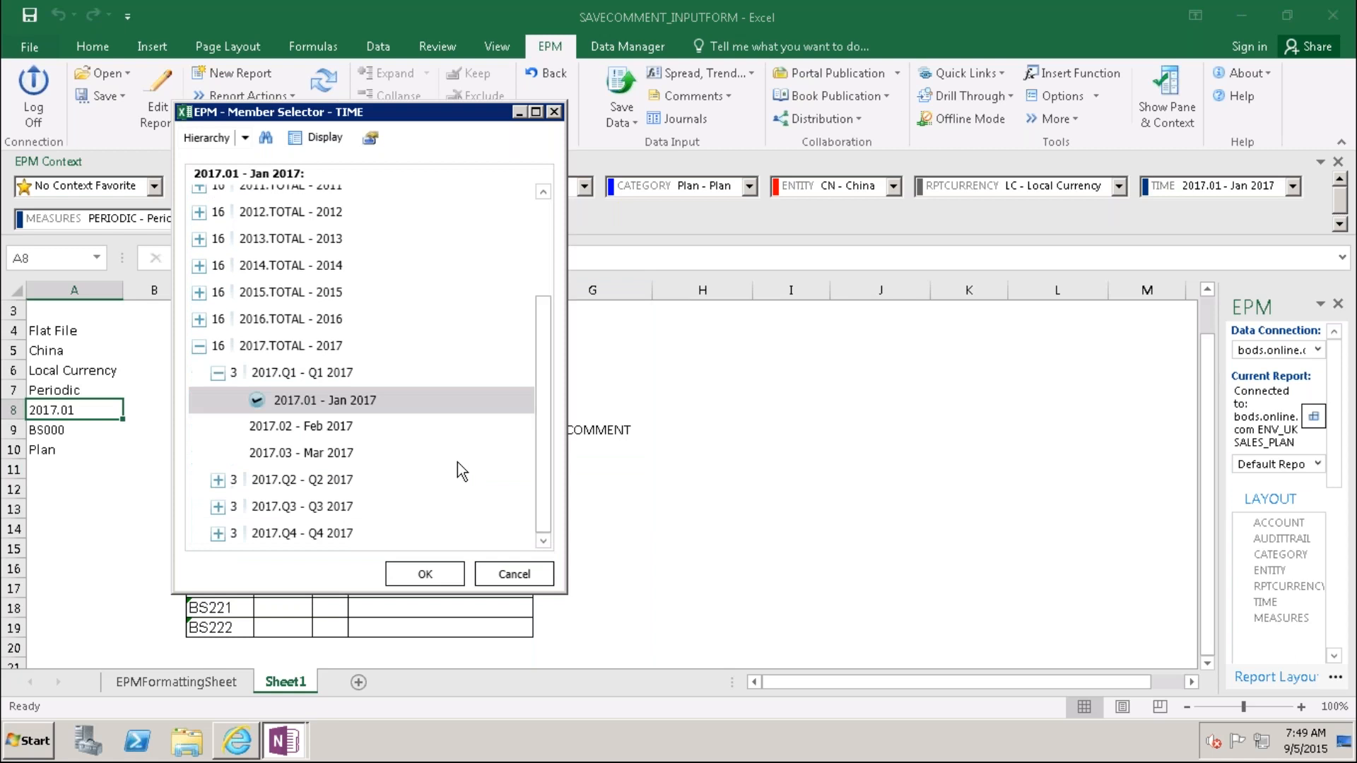
pyautogui.click(217, 373)
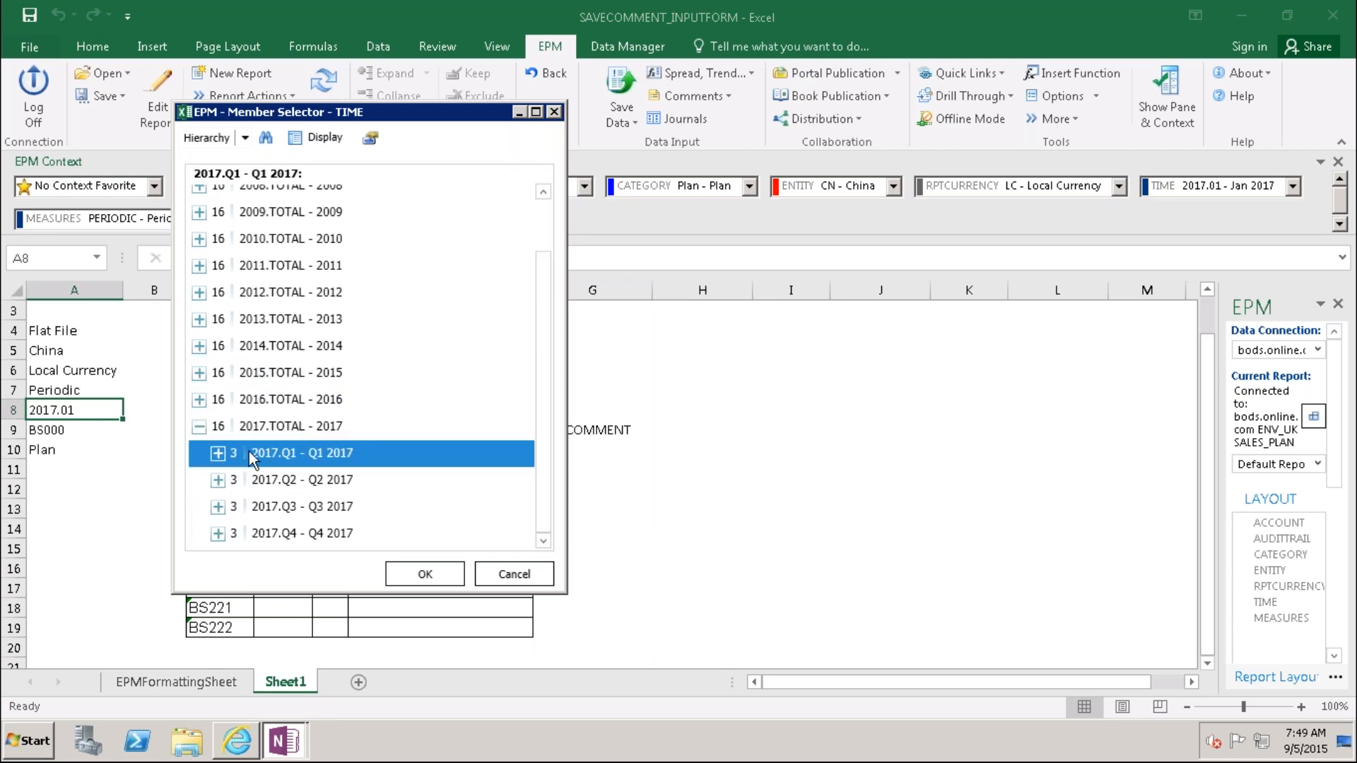
pyautogui.click(426, 573)
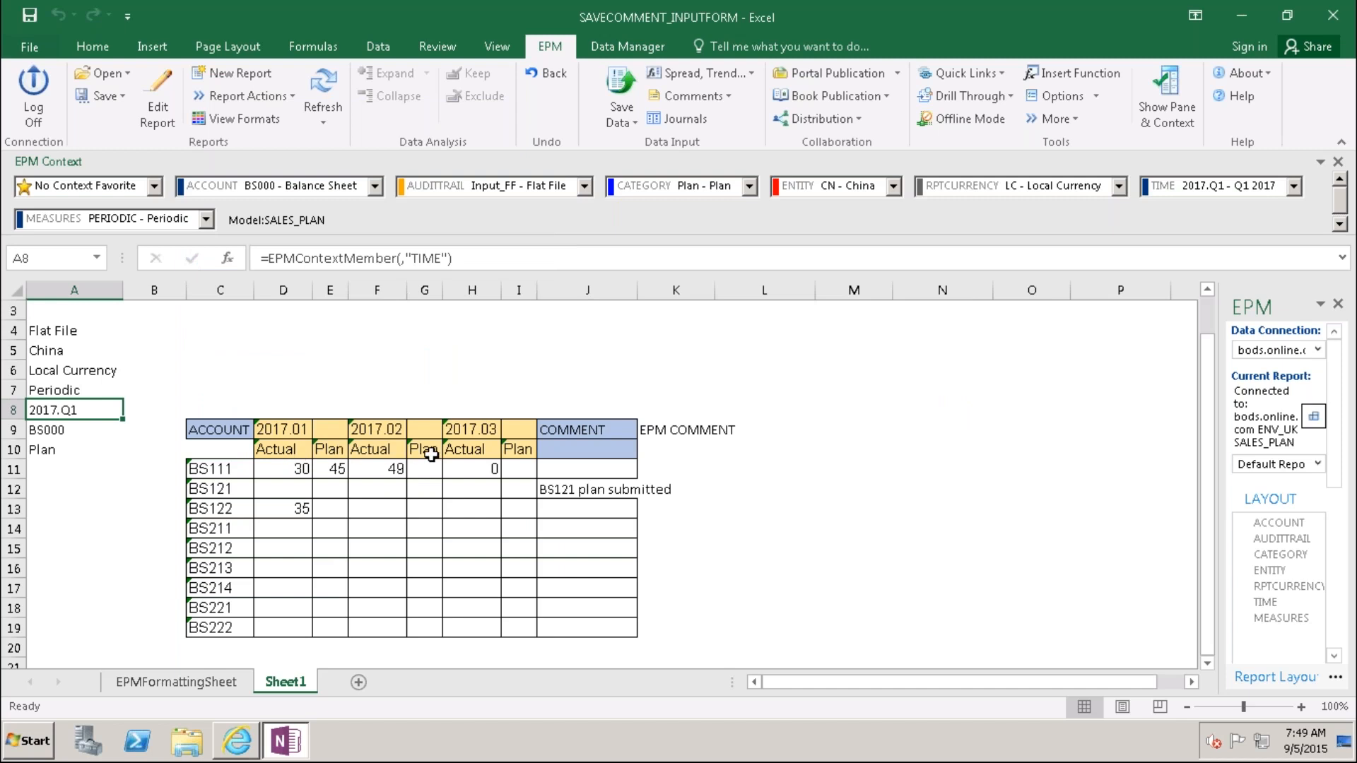
pyautogui.click(666, 471)
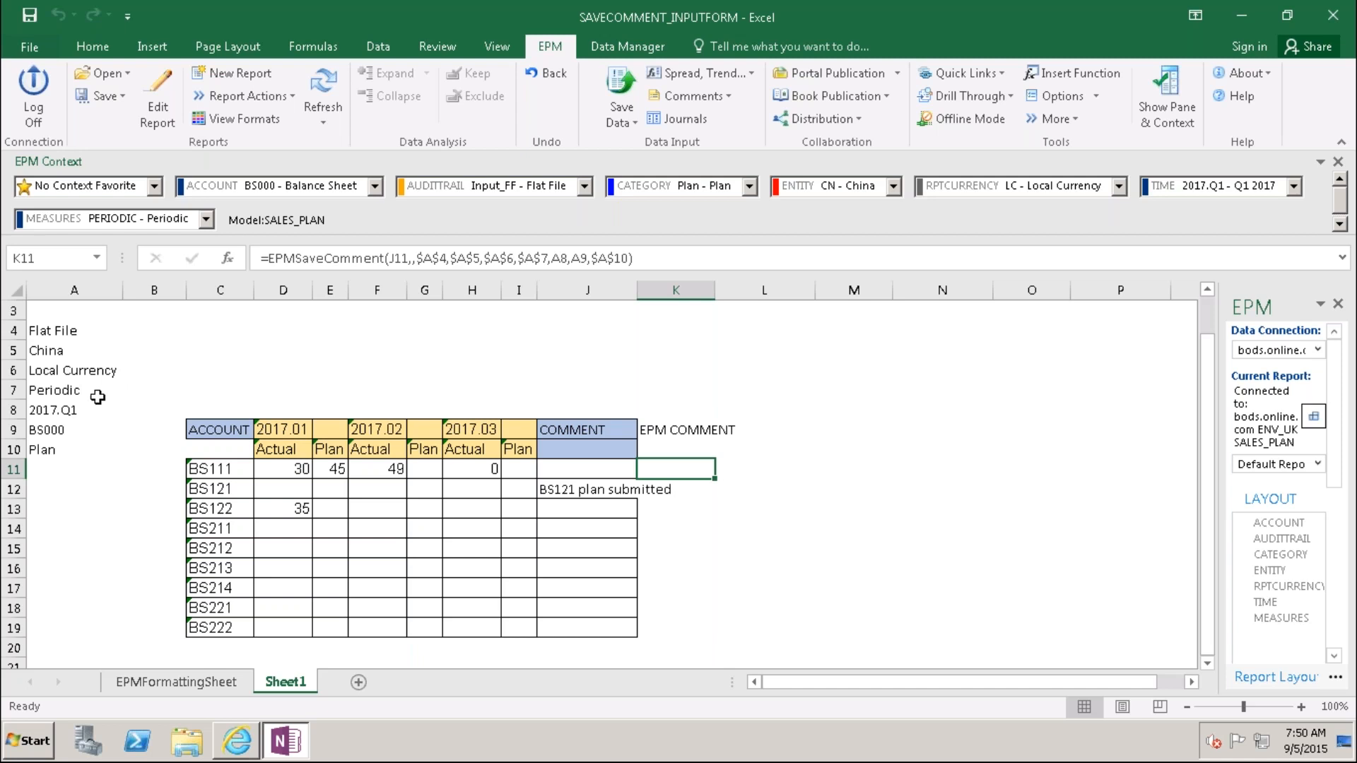
pyautogui.click(62, 409)
pyautogui.doubleClick(62, 409)
pyautogui.moveTo(545, 451); pyautogui.dragTo(545, 504)
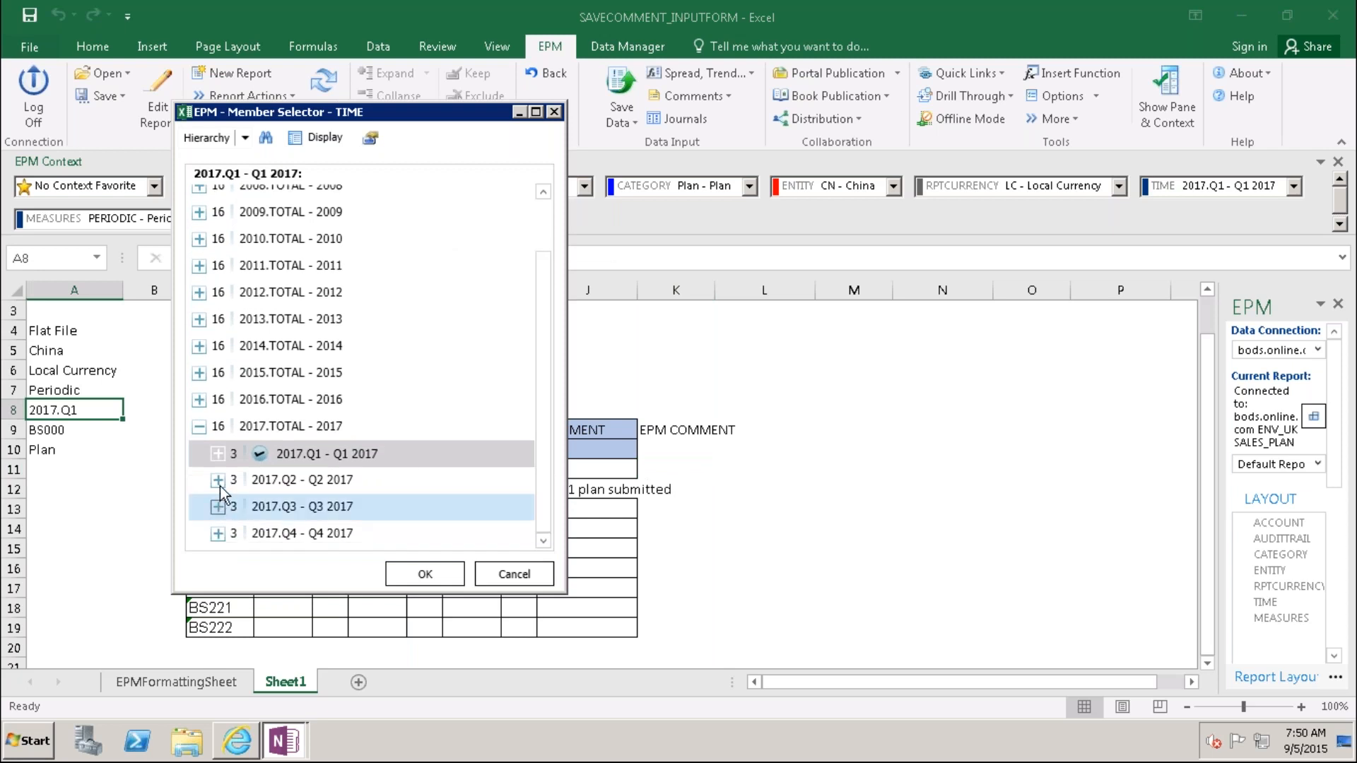
pyautogui.click(218, 480)
pyautogui.click(275, 508)
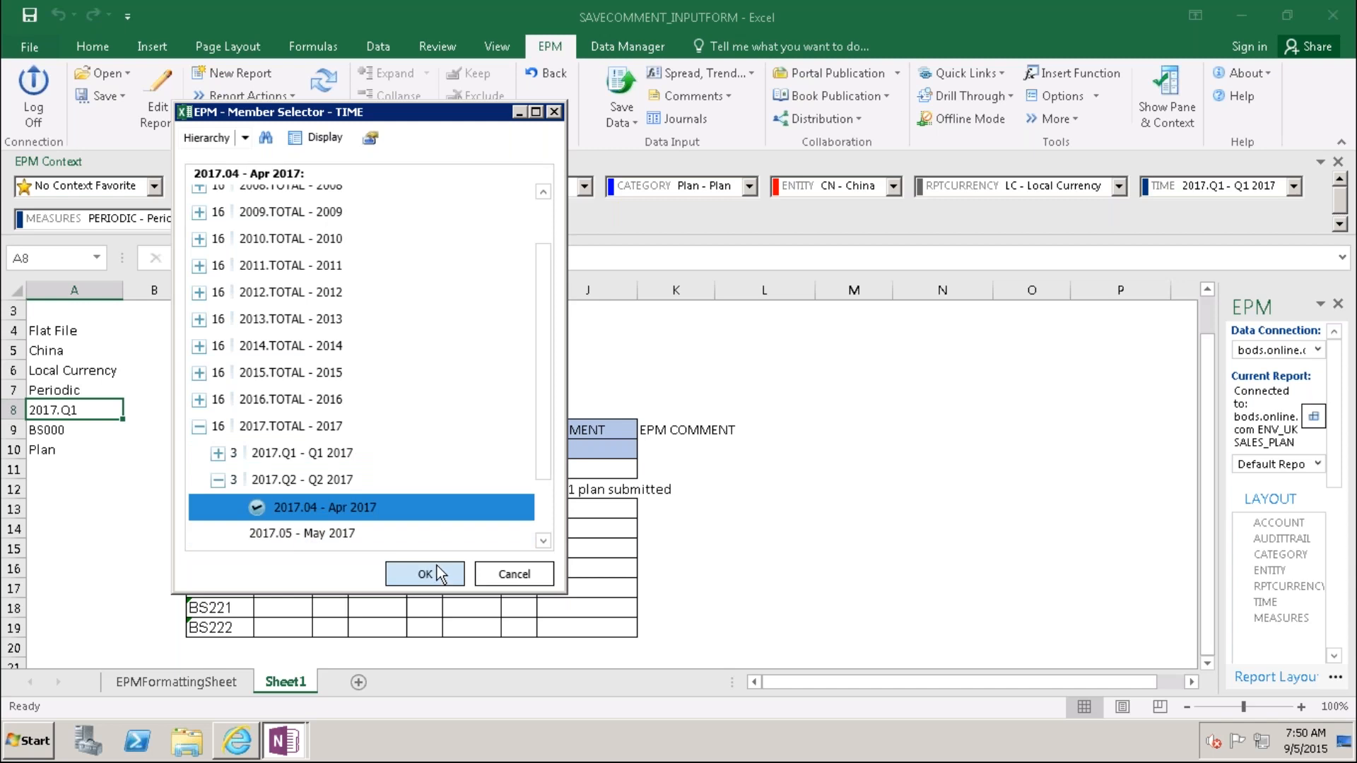
pyautogui.click(218, 480)
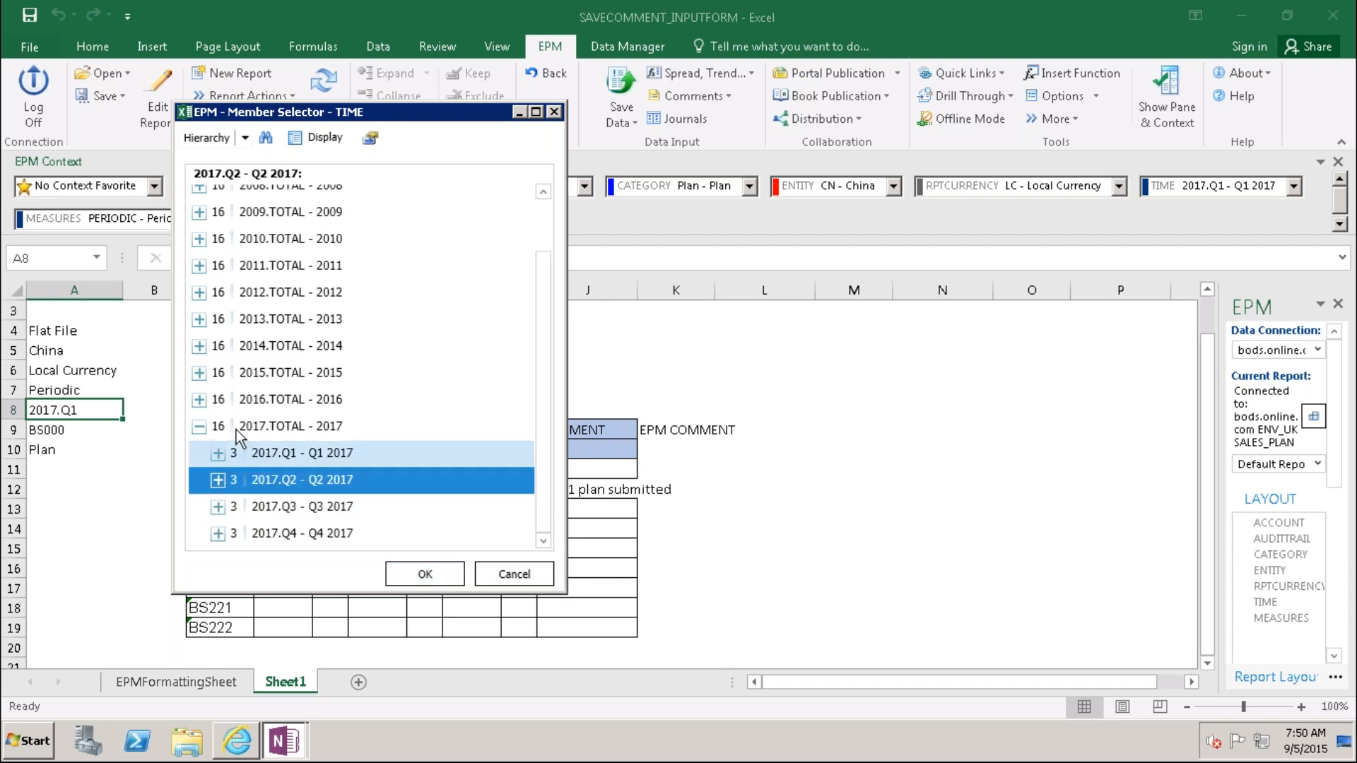
pyautogui.click(217, 480)
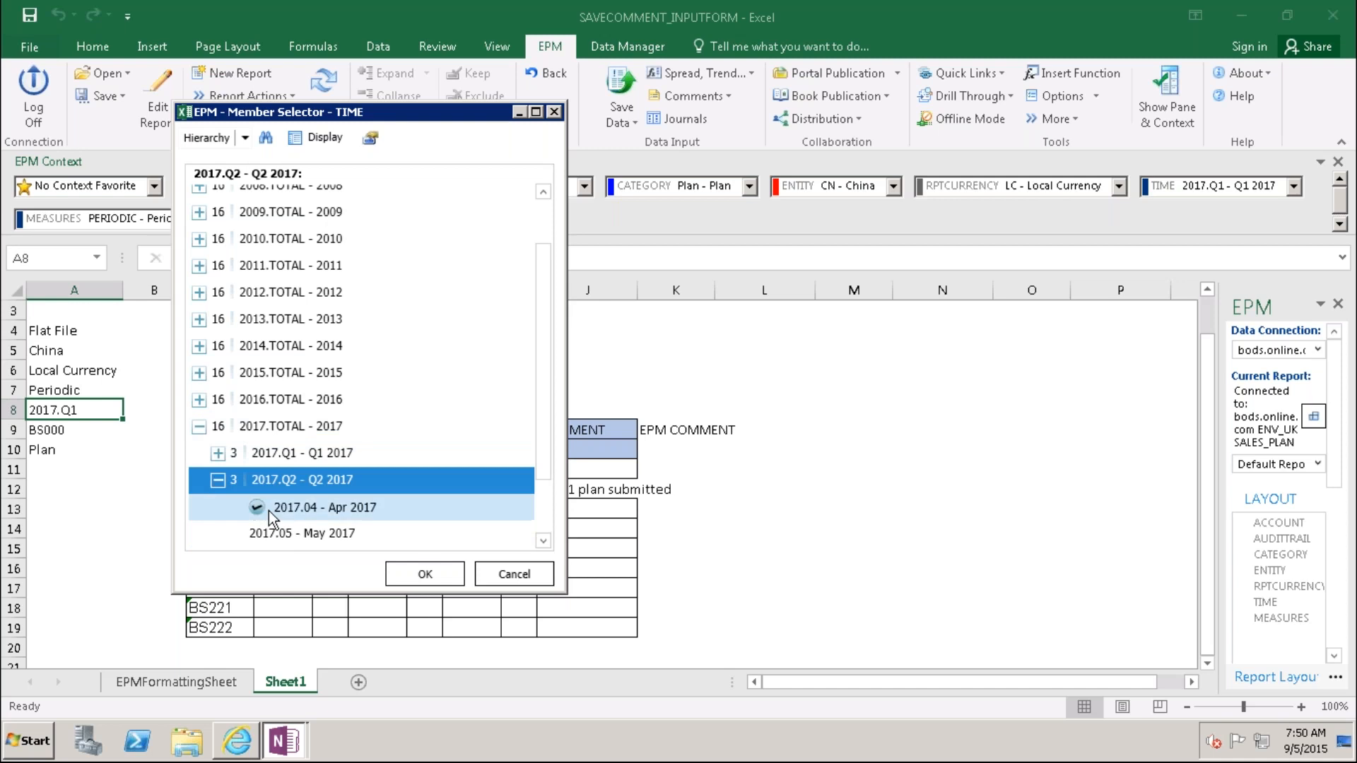
pyautogui.click(424, 574)
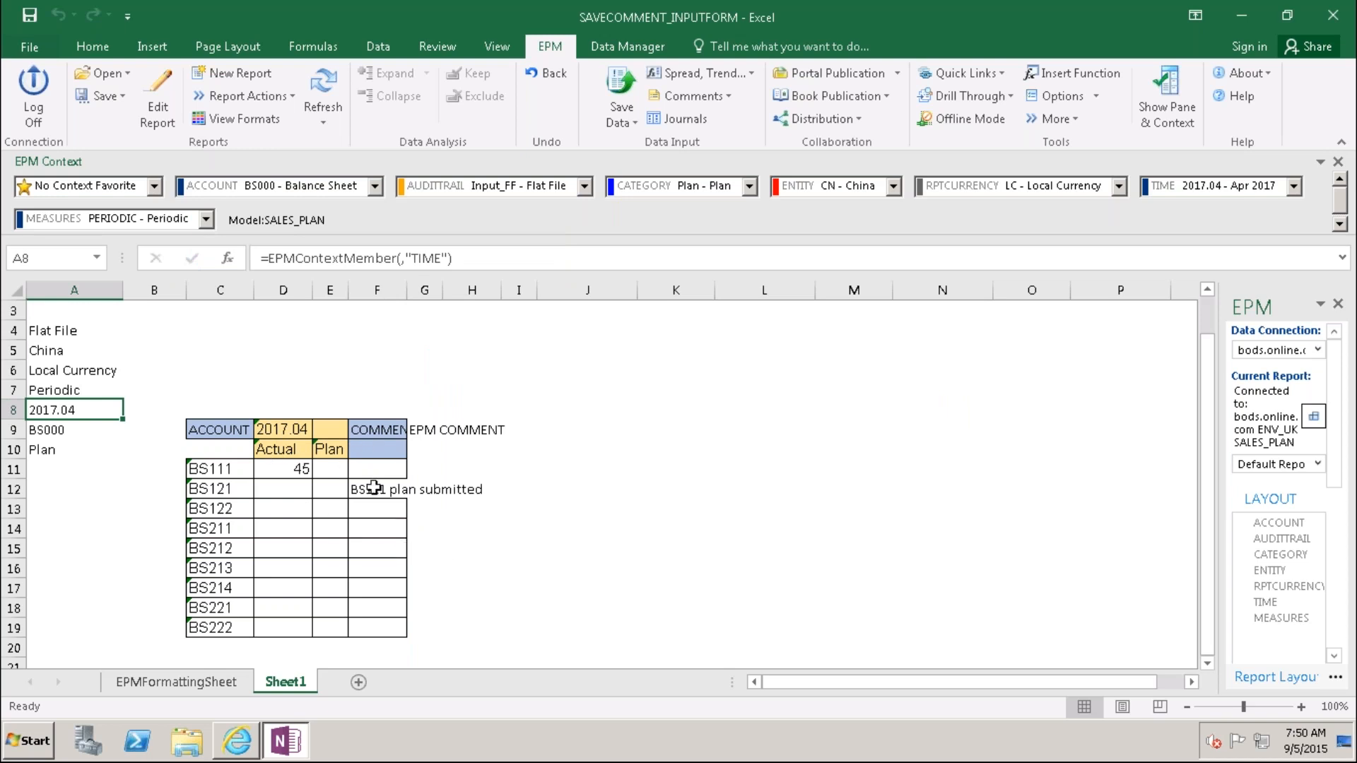
# Step: Copy the EPMSaveComment formula from G11 into G12
pyautogui.click(430, 466)
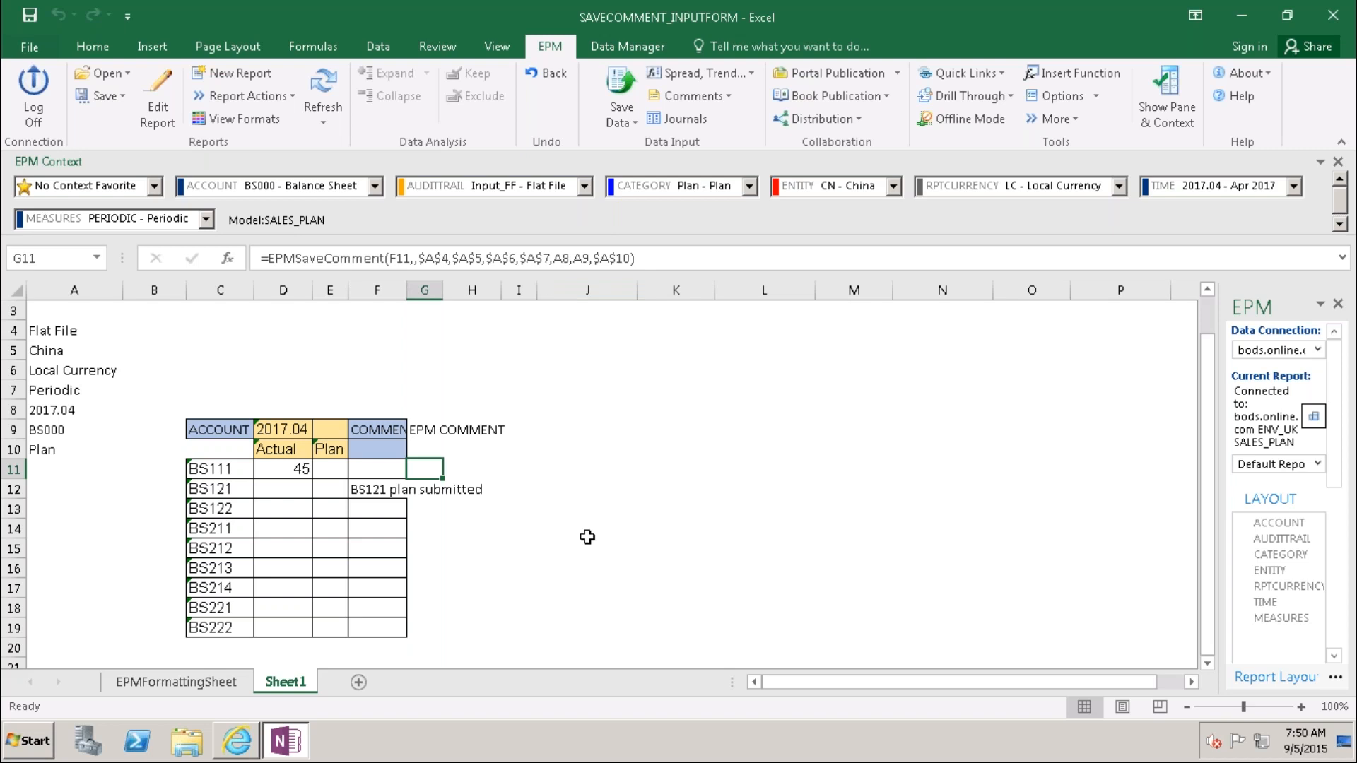
pyautogui.hotkey('ctrl', 'c')
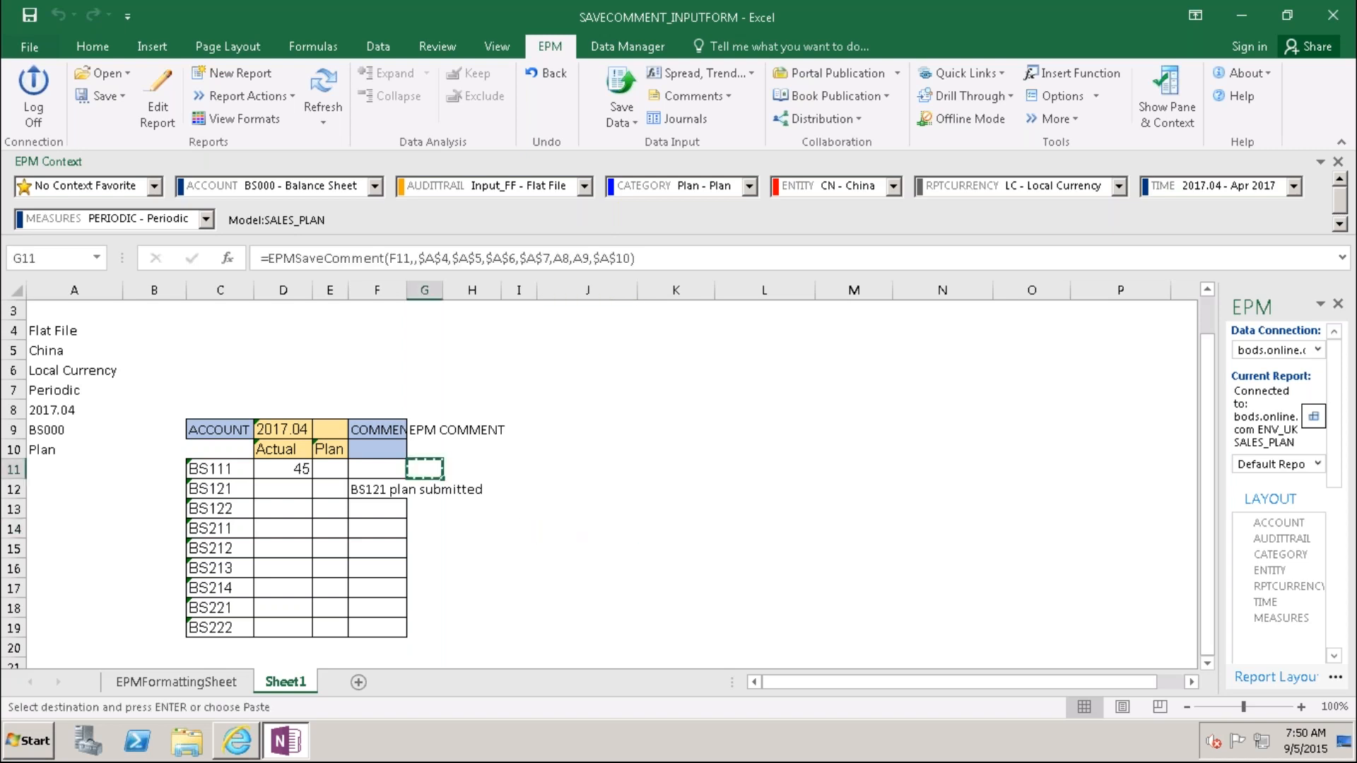
pyautogui.click(431, 489)
pyautogui.hotkey('ctrl', 'v')
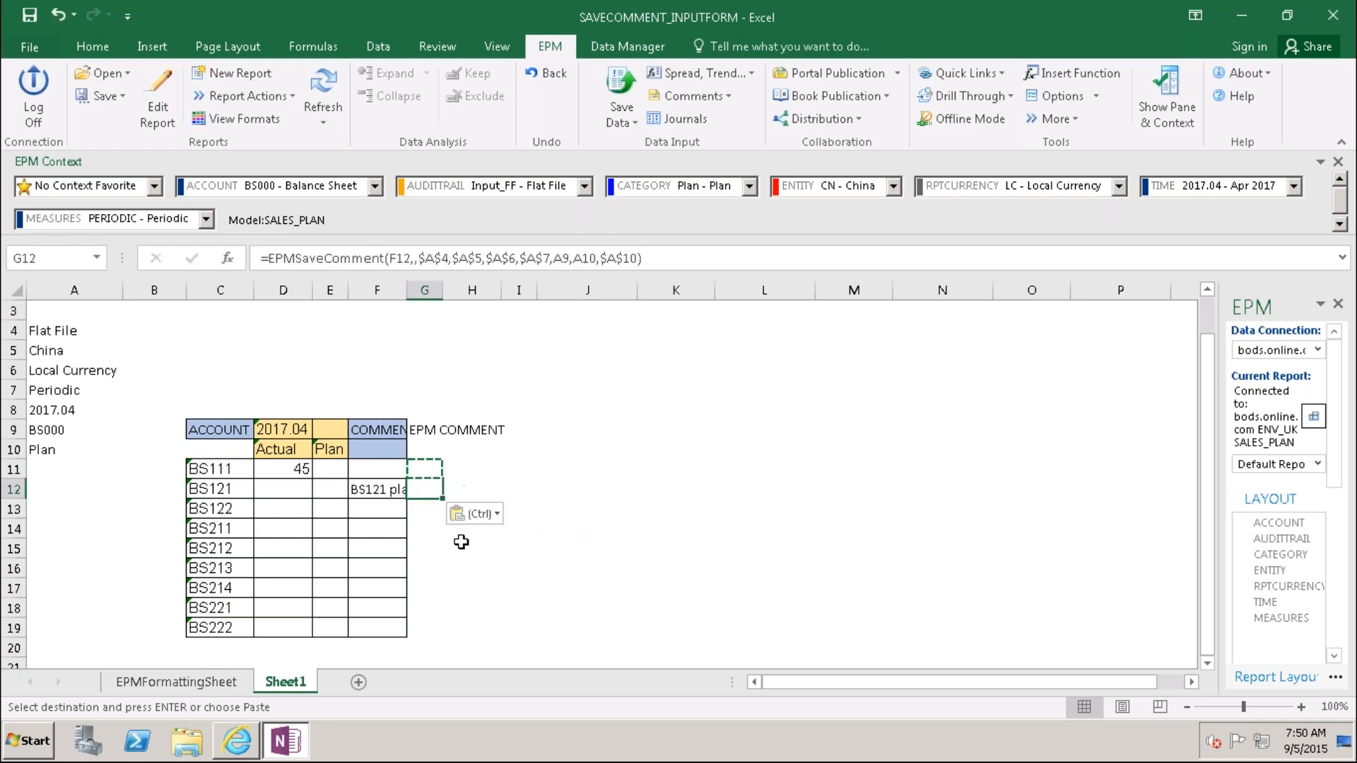
pyautogui.click(463, 582)
pyautogui.click(428, 489)
# Step: Autofit columns F and G, then open G12's formula for editing
pyautogui.doubleClick(408, 291)
pyautogui.doubleClick(526, 294)
pyautogui.click(561, 567)
pyautogui.click(530, 493)
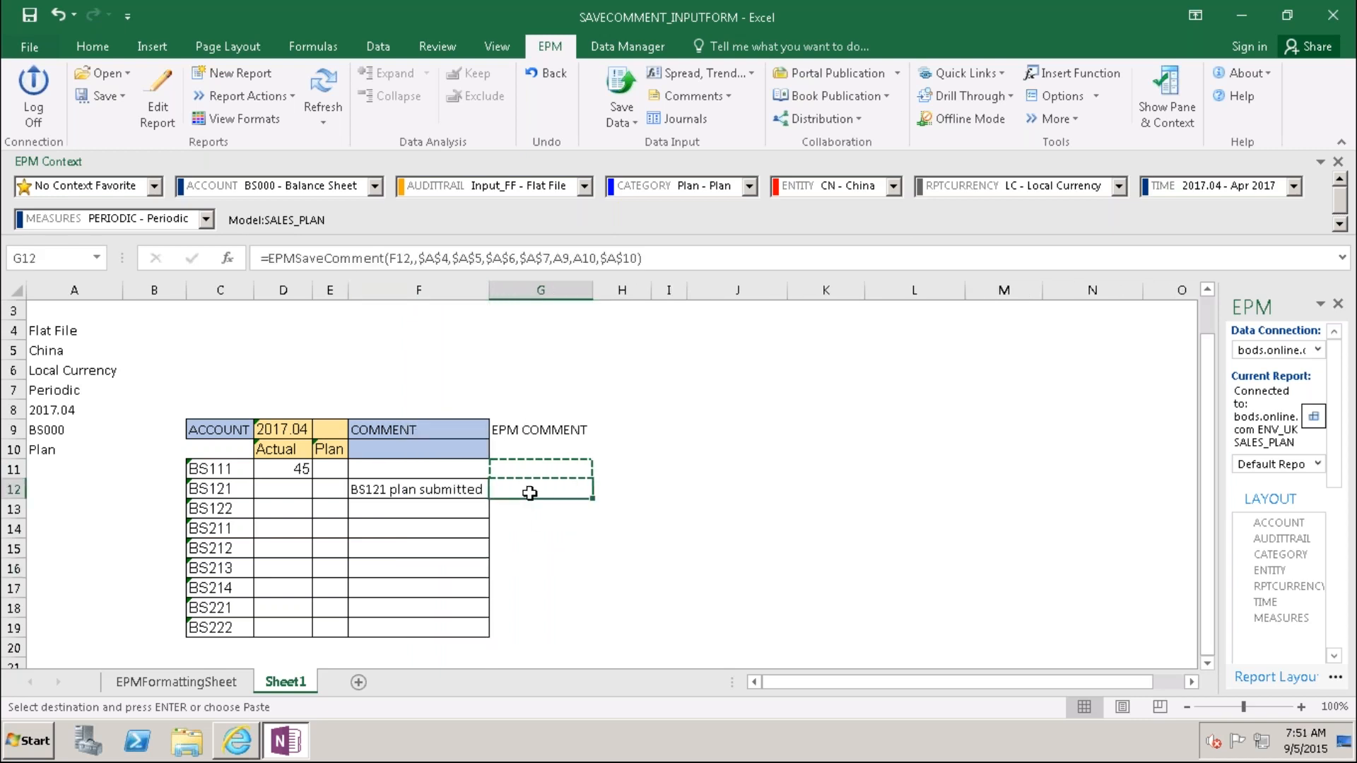
pyautogui.press('F2')
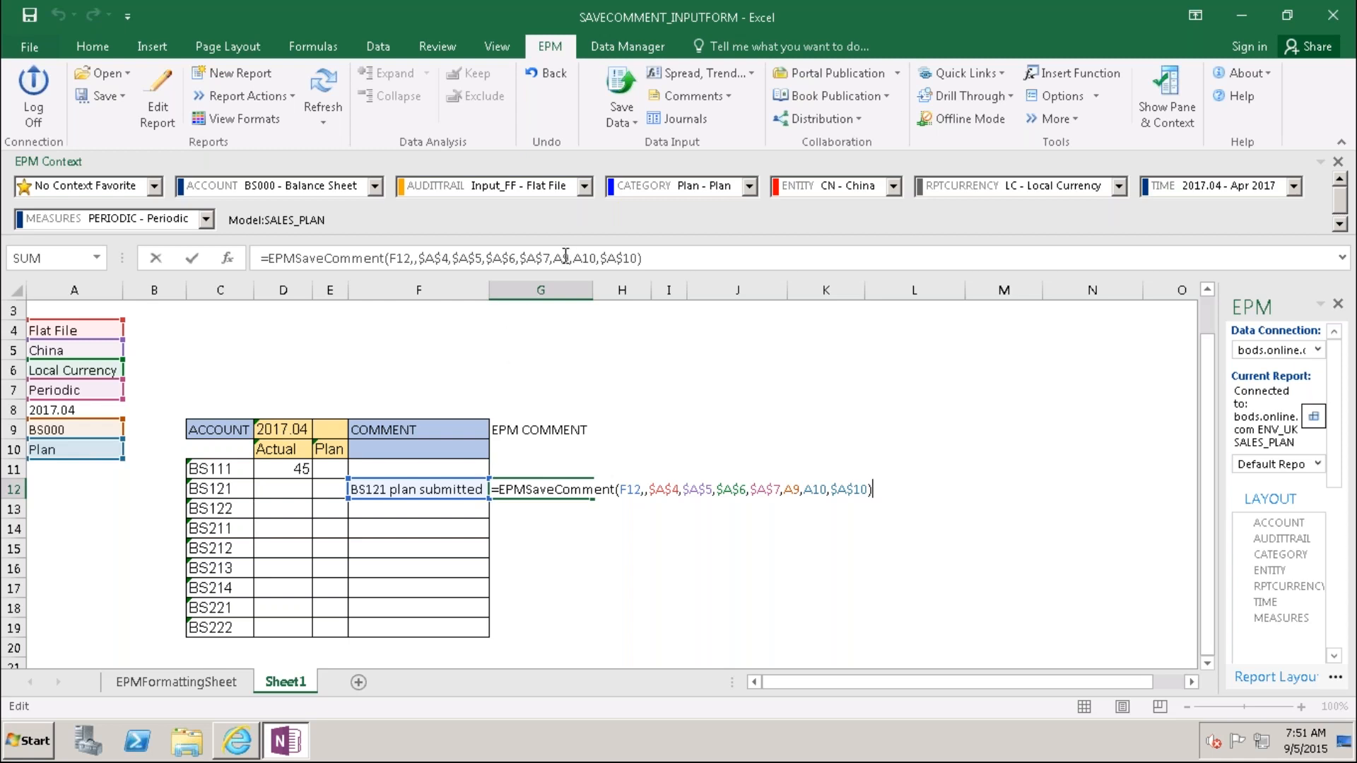
# Step: Finish the G12 edit and review its formula arguments without changes
pyautogui.click(191, 258)
pyautogui.click(227, 259)
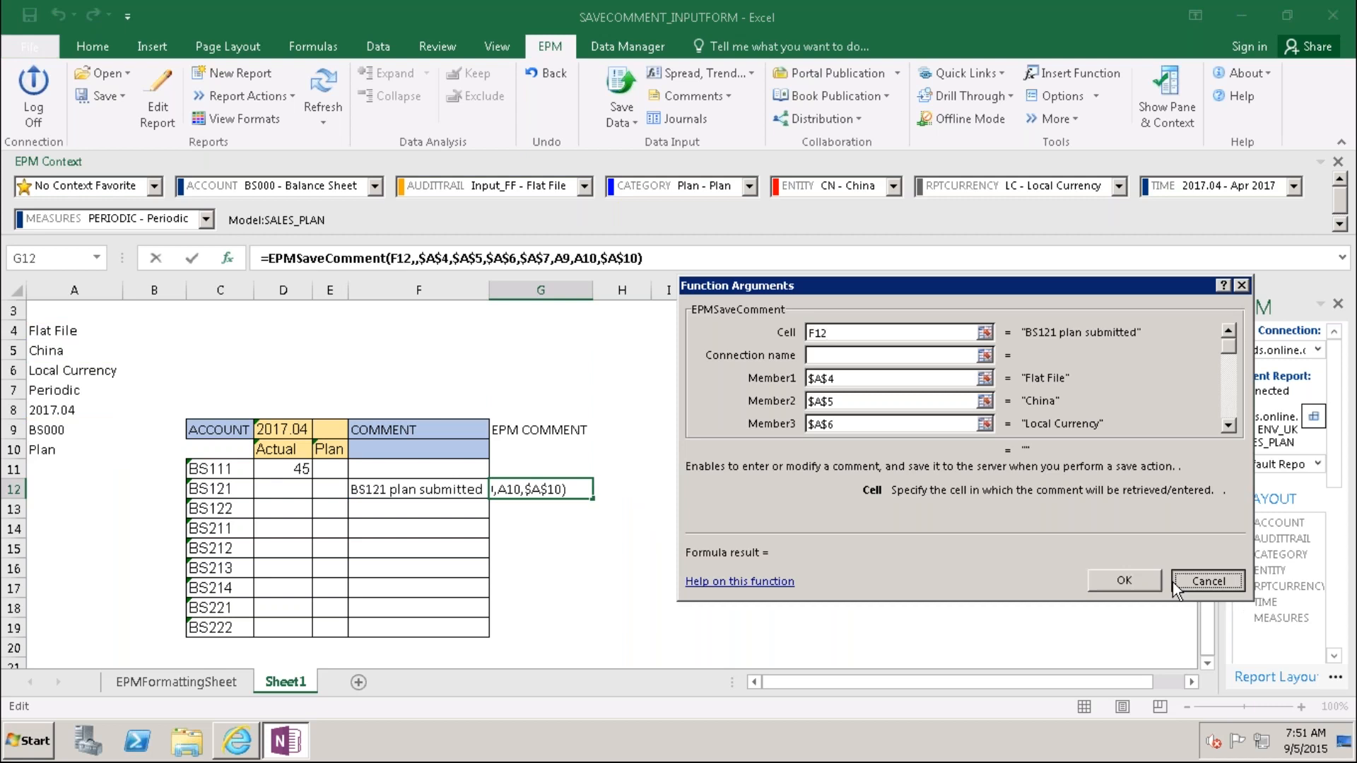
pyautogui.click(1202, 582)
# Step: Change G11's Member5 time argument from A8 to absolute $A$8
pyautogui.click(522, 468)
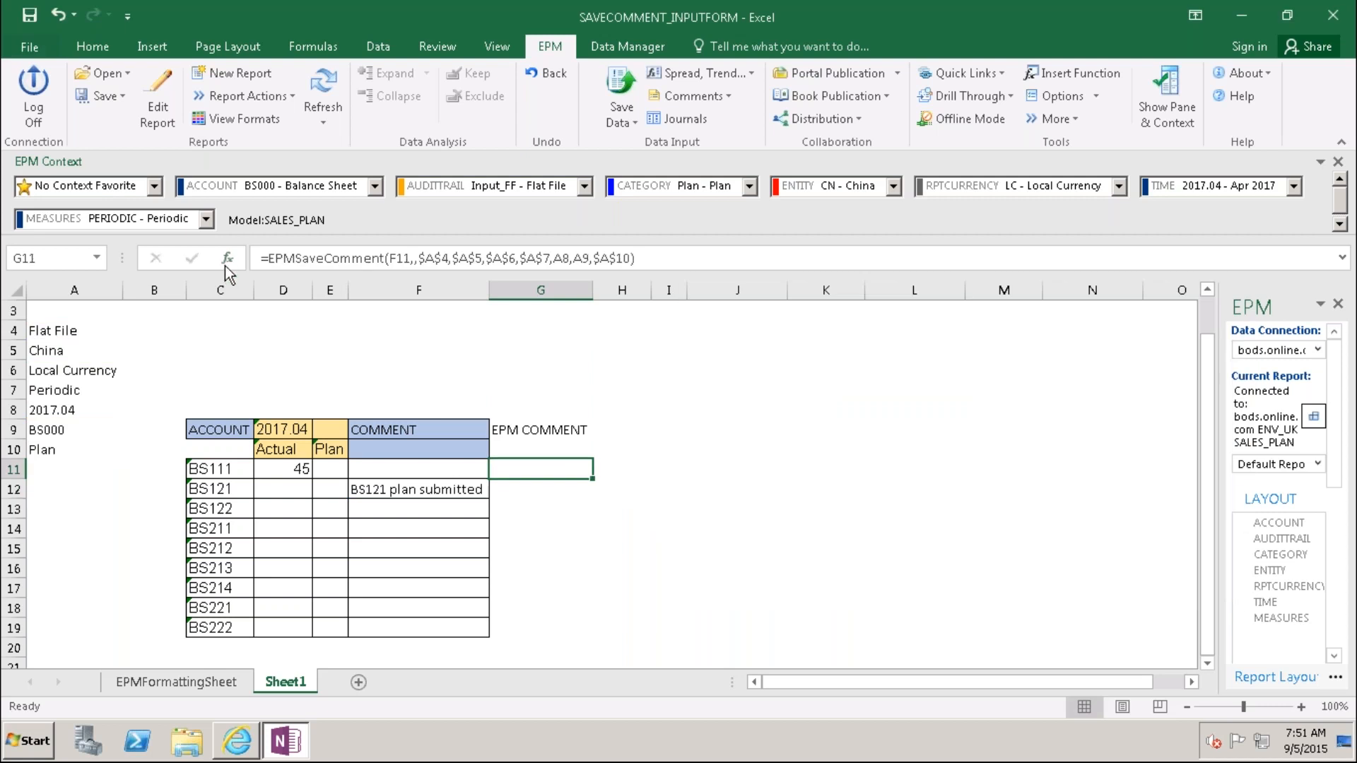
pyautogui.click(226, 258)
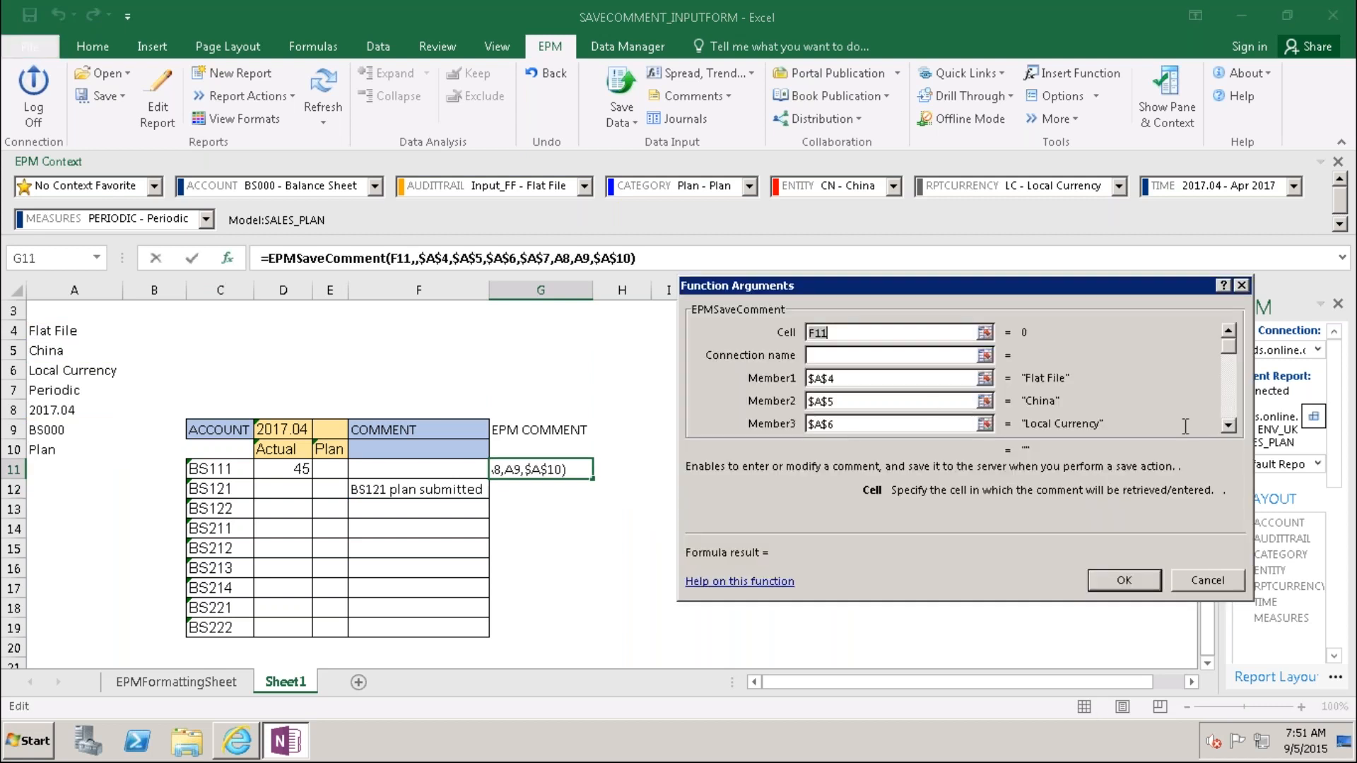
pyautogui.click(1227, 425)
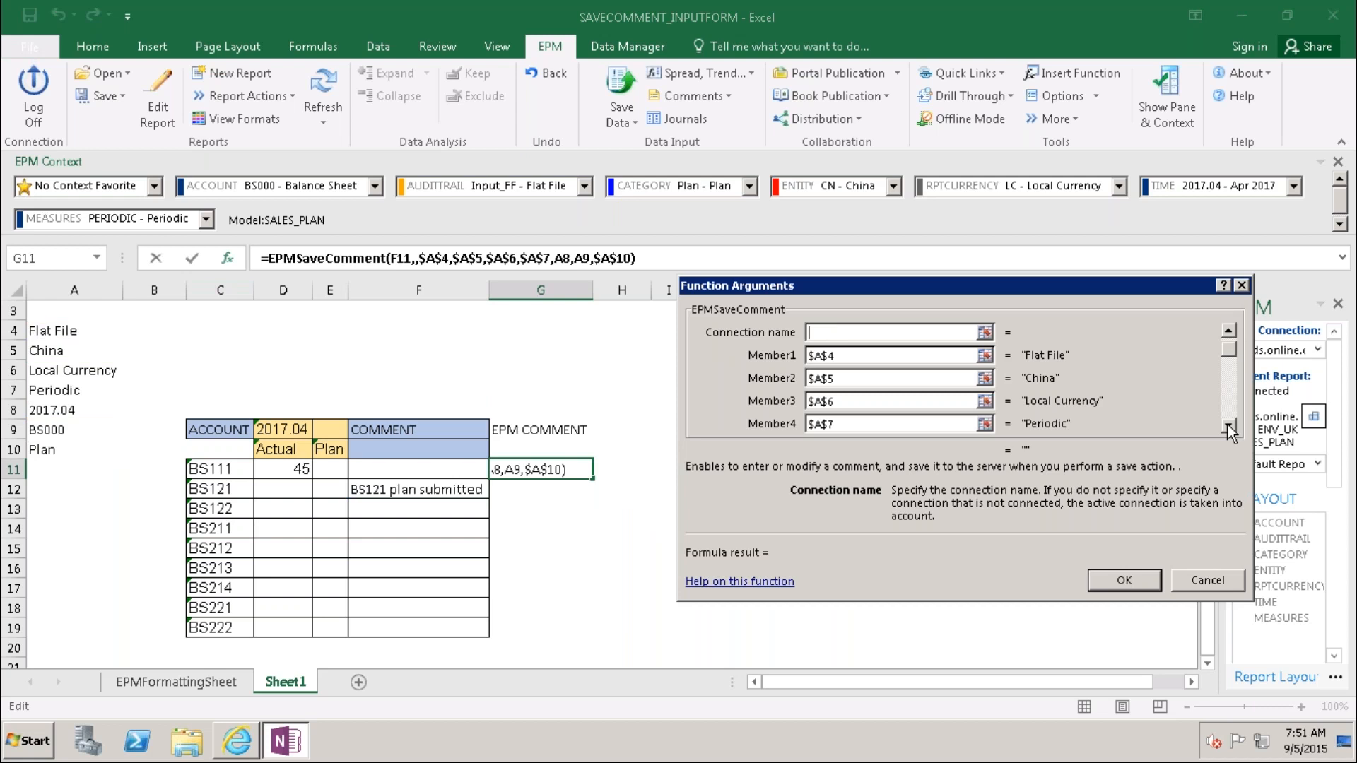
pyautogui.click(1227, 426)
pyautogui.click(1227, 426)
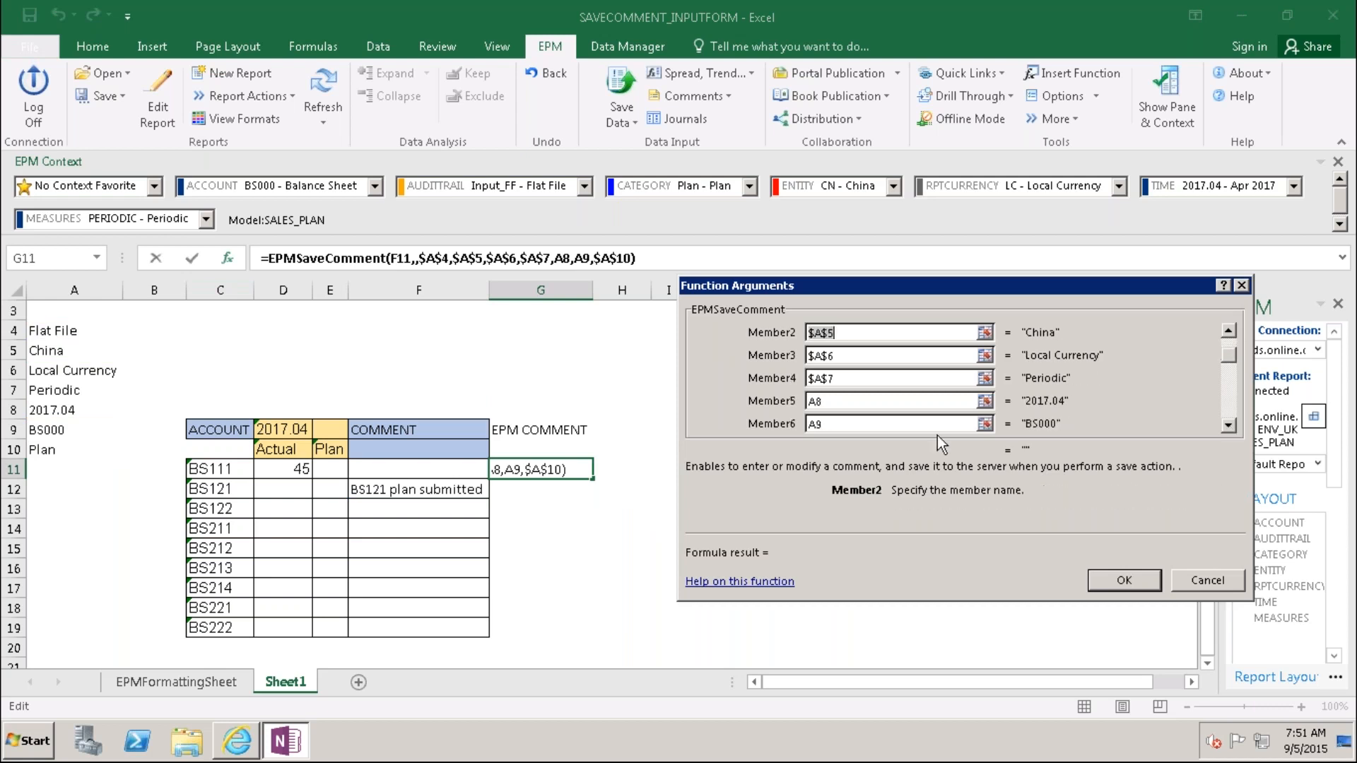
pyautogui.click(822, 402)
pyautogui.press('F4')
pyautogui.click(1123, 580)
# Step: Re-enter the G11 formula so it commits and recalculates
pyautogui.click(622, 587)
pyautogui.click(523, 472)
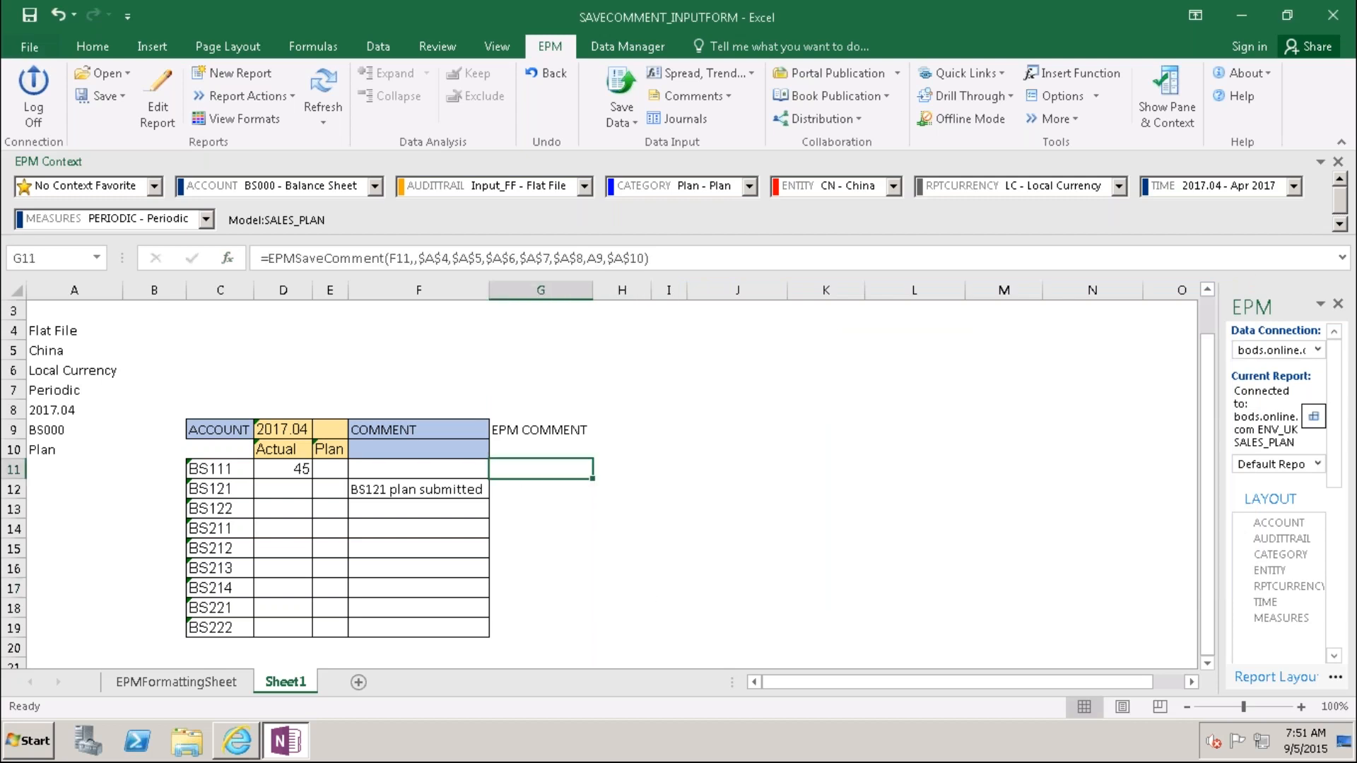
pyautogui.press('F2')
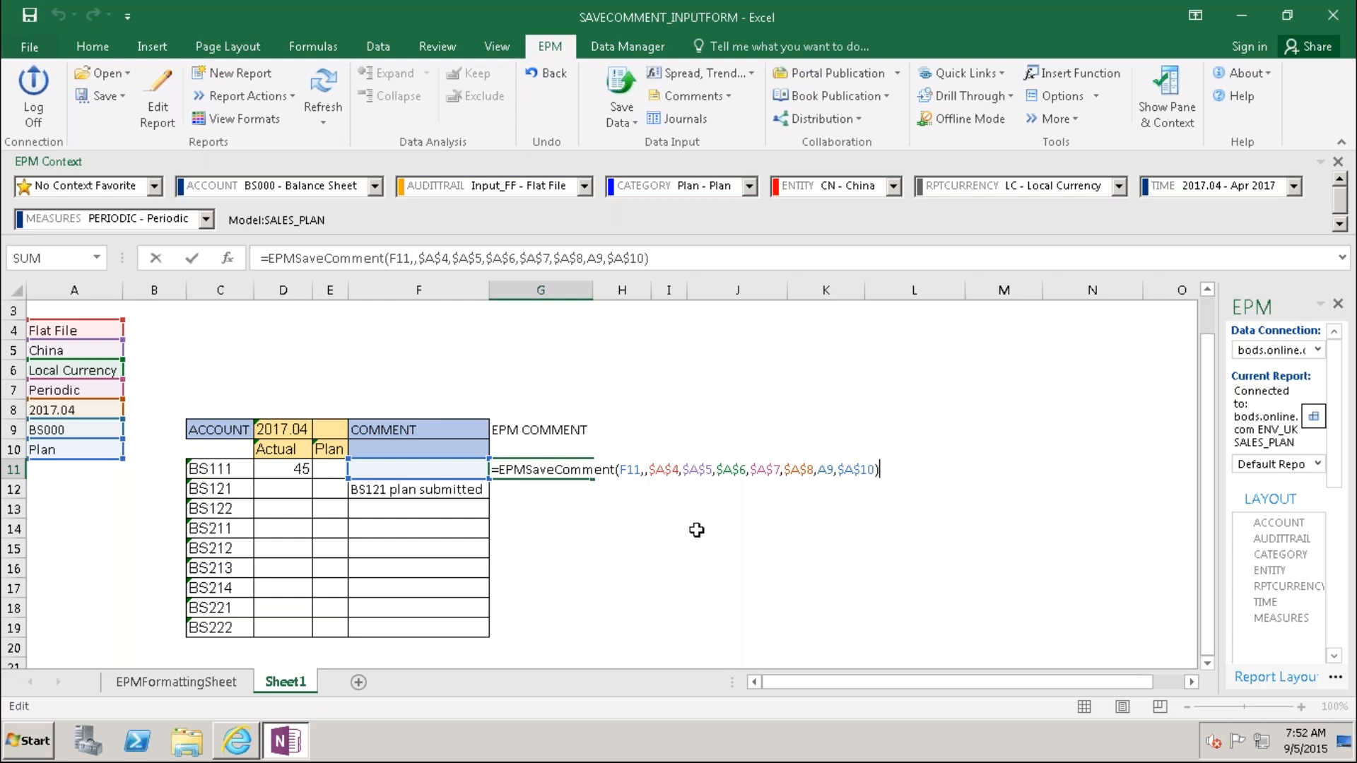
pyautogui.hotkey('ctrl', 'Return')
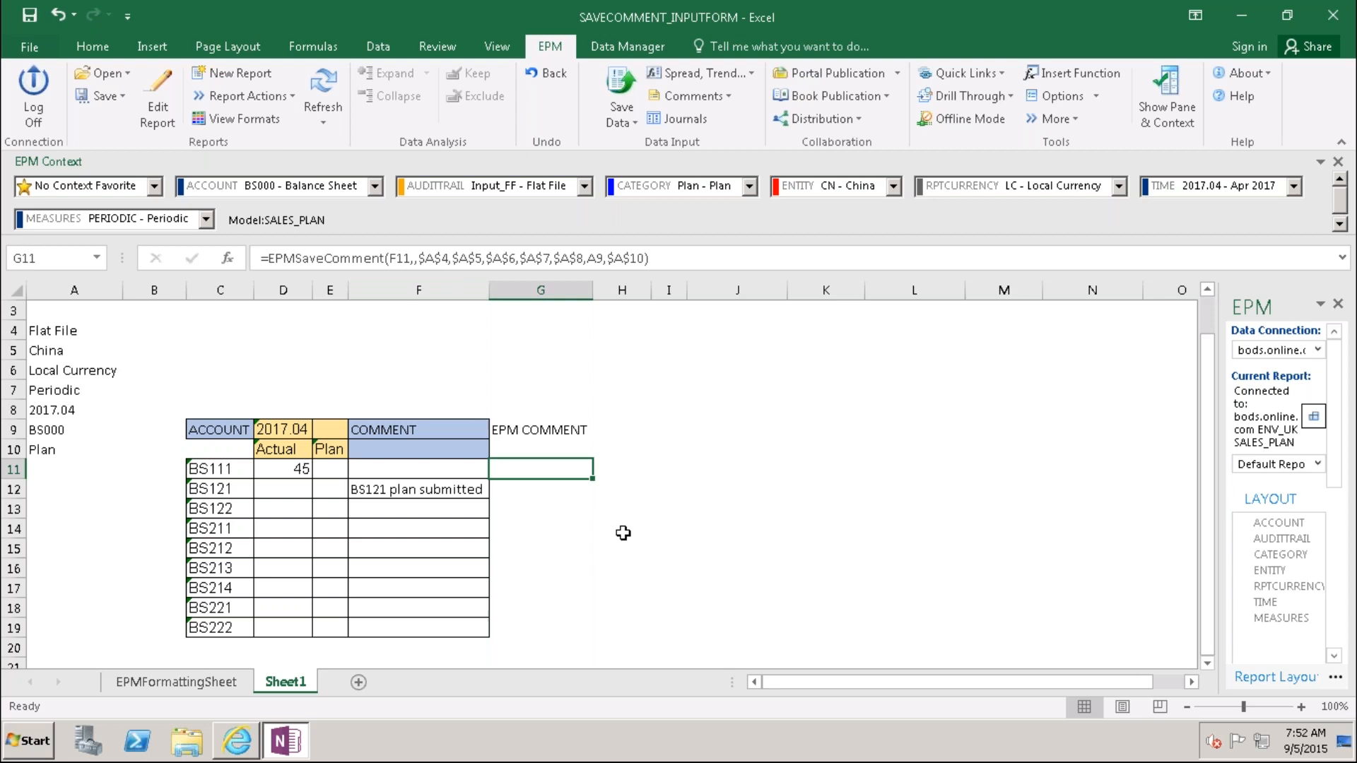
# Step: Enter a Plan value of 46 for BS111 in E11
pyautogui.click(393, 472)
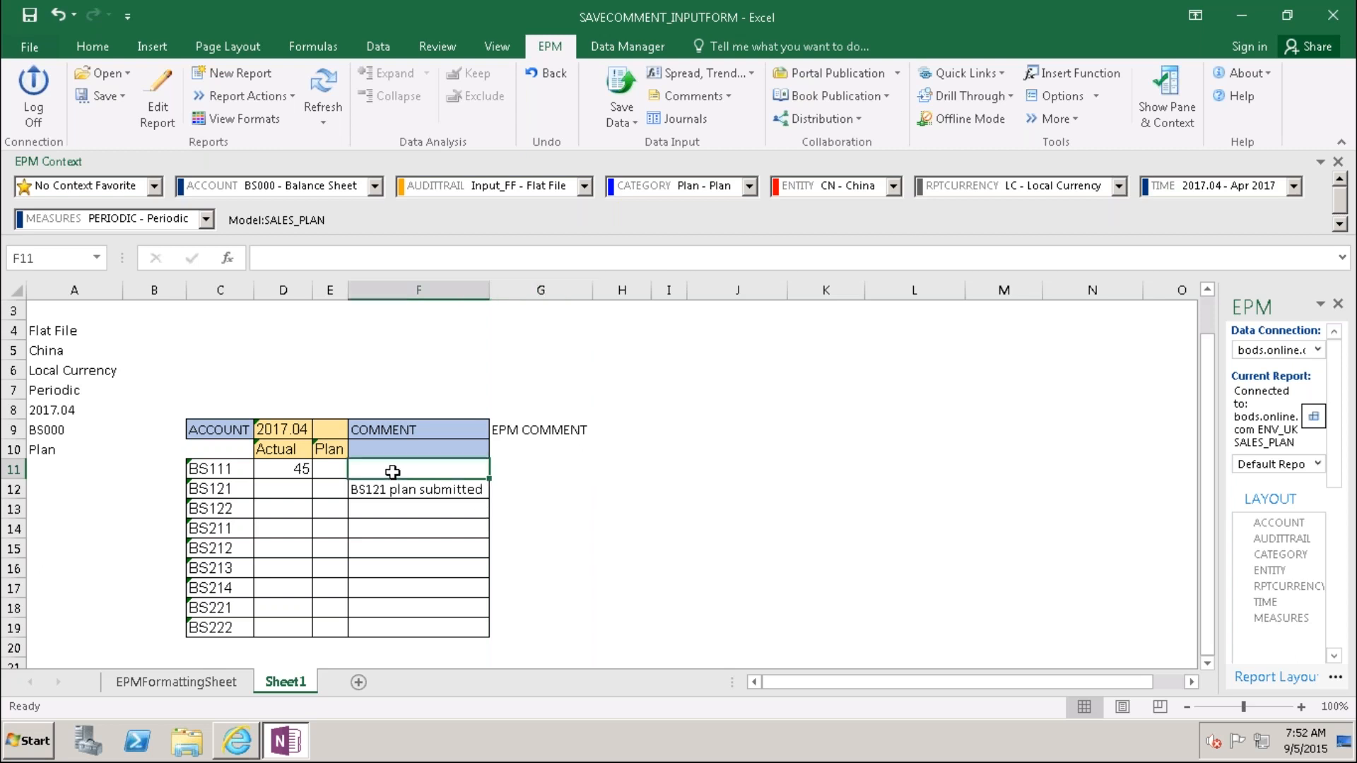
pyautogui.click(328, 469)
pyautogui.write('45')
pyautogui.press('BackSpace')
pyautogui.write('6')
pyautogui.press('Tab')
# Step: Comment 'BS111 plan submited' in F11 and clear the BS121 comment in F12
pyautogui.write('BS111 pl')
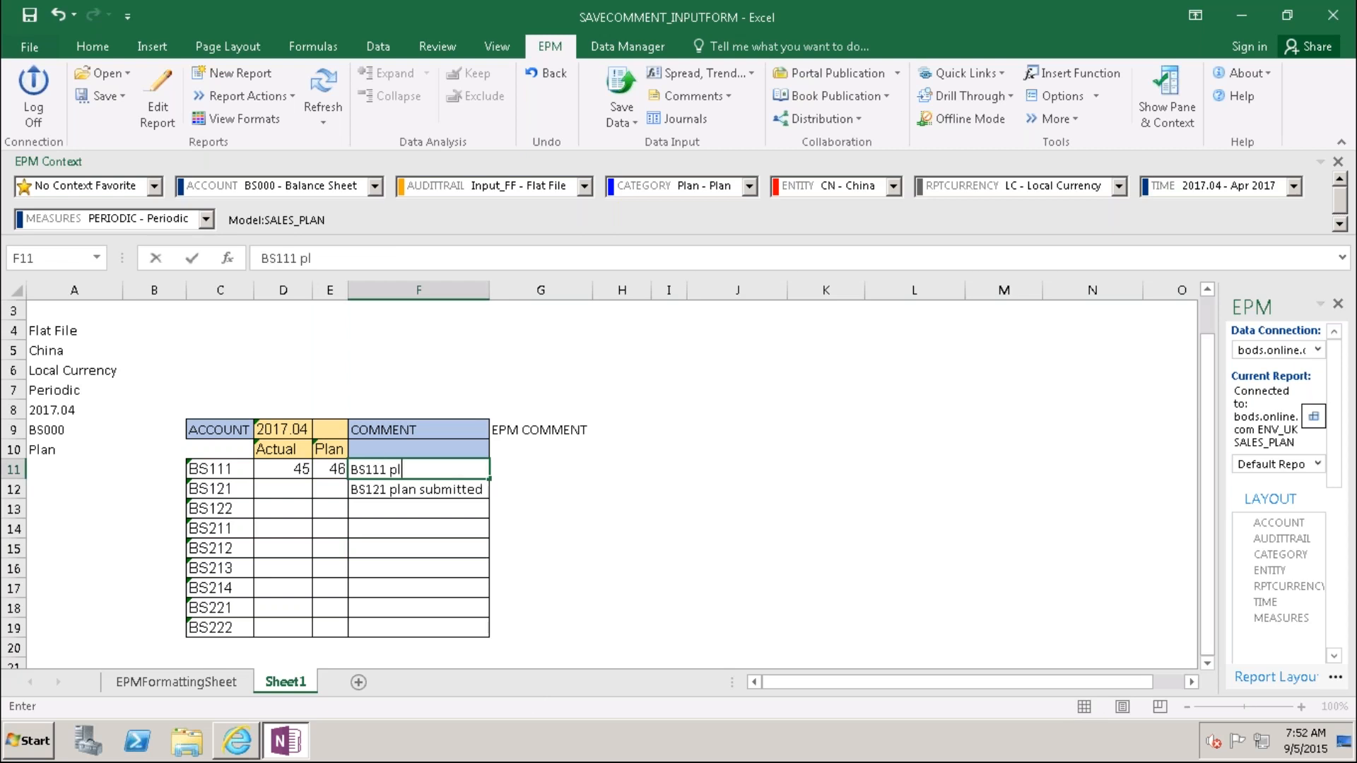
pyautogui.write('an submited')
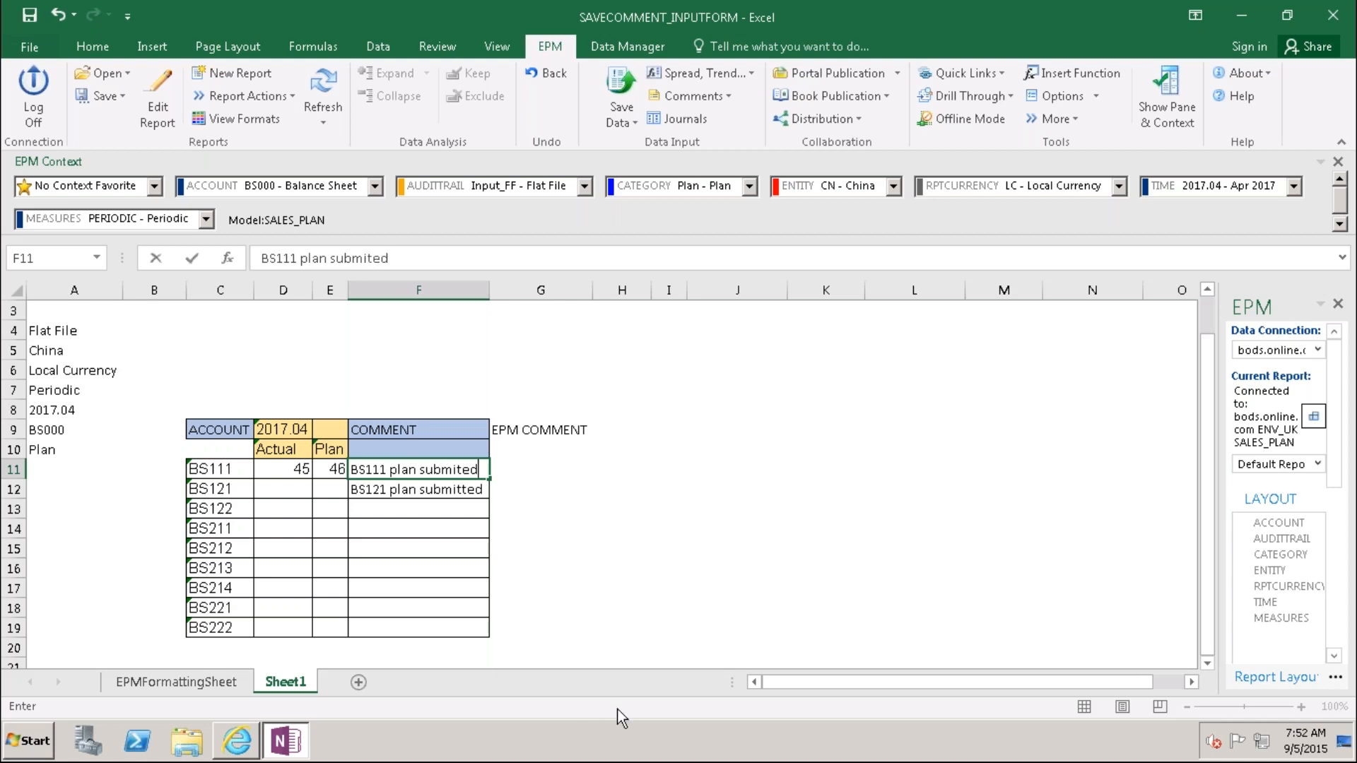
pyautogui.click(572, 606)
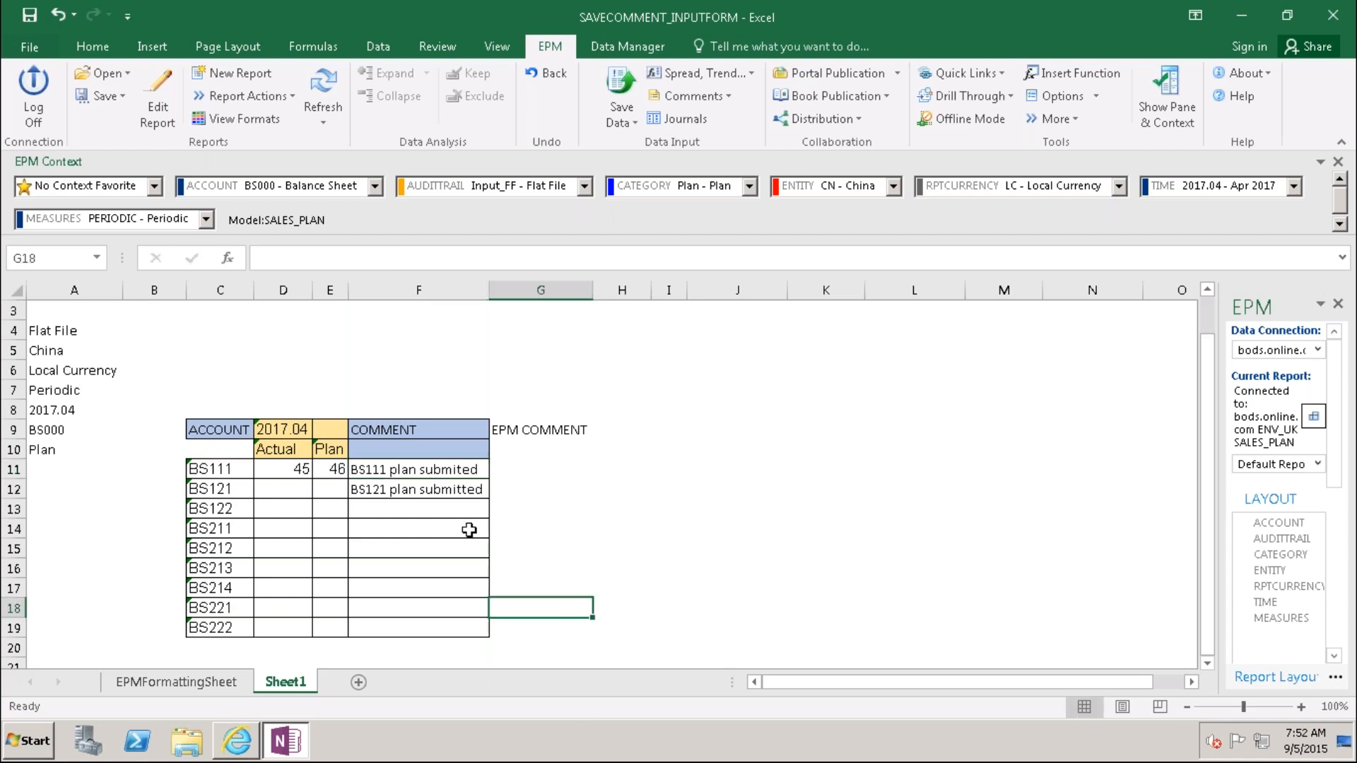
pyautogui.click(424, 489)
pyautogui.press('Delete')
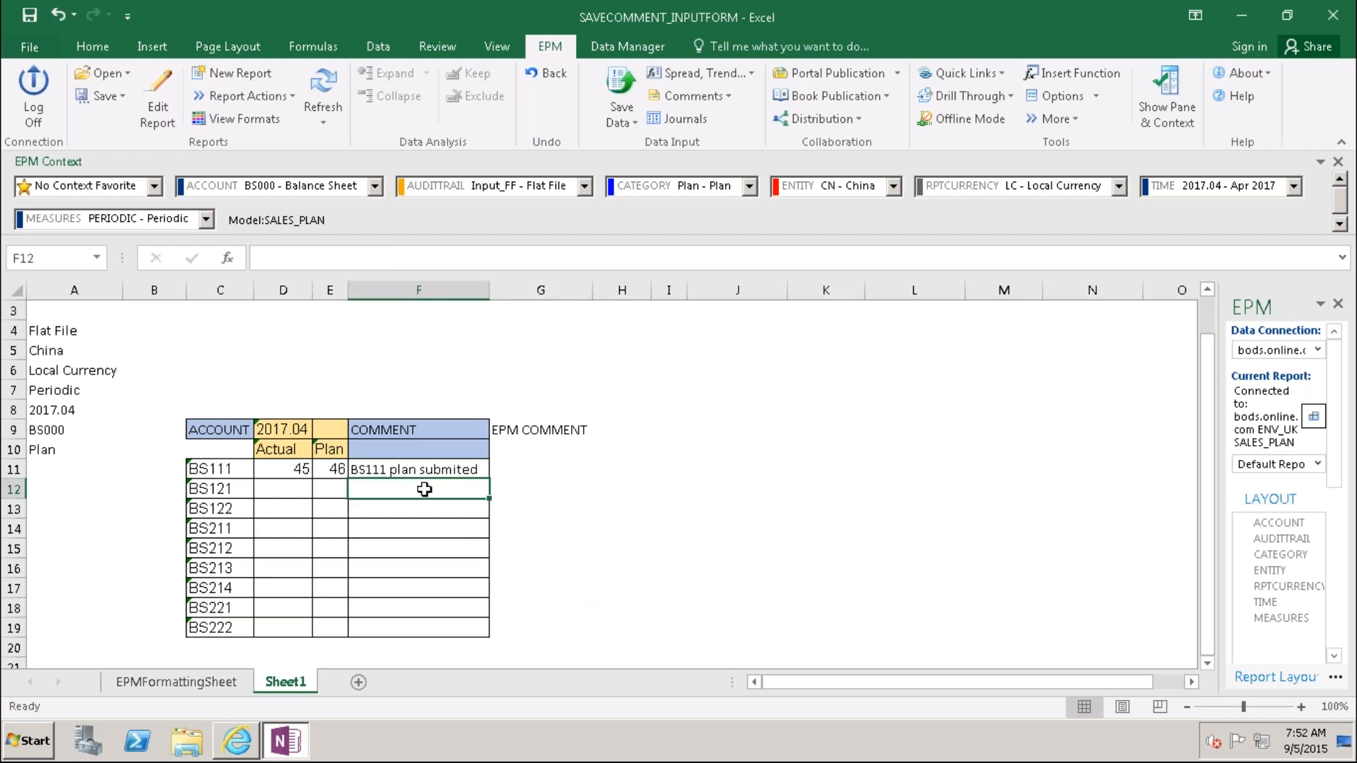
pyautogui.click(640, 627)
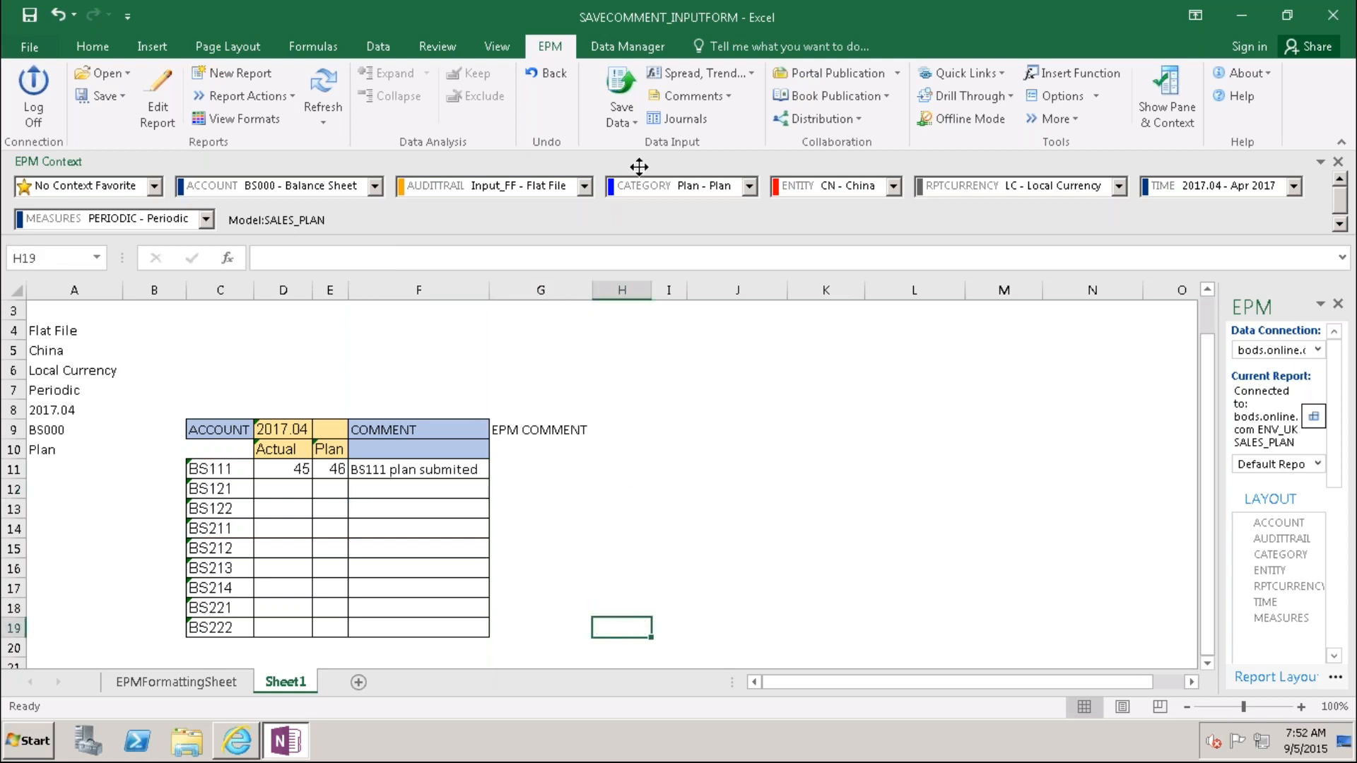
# Step: Save 1 data record and 1 comment to the server, then refresh the form
pyautogui.click(621, 88)
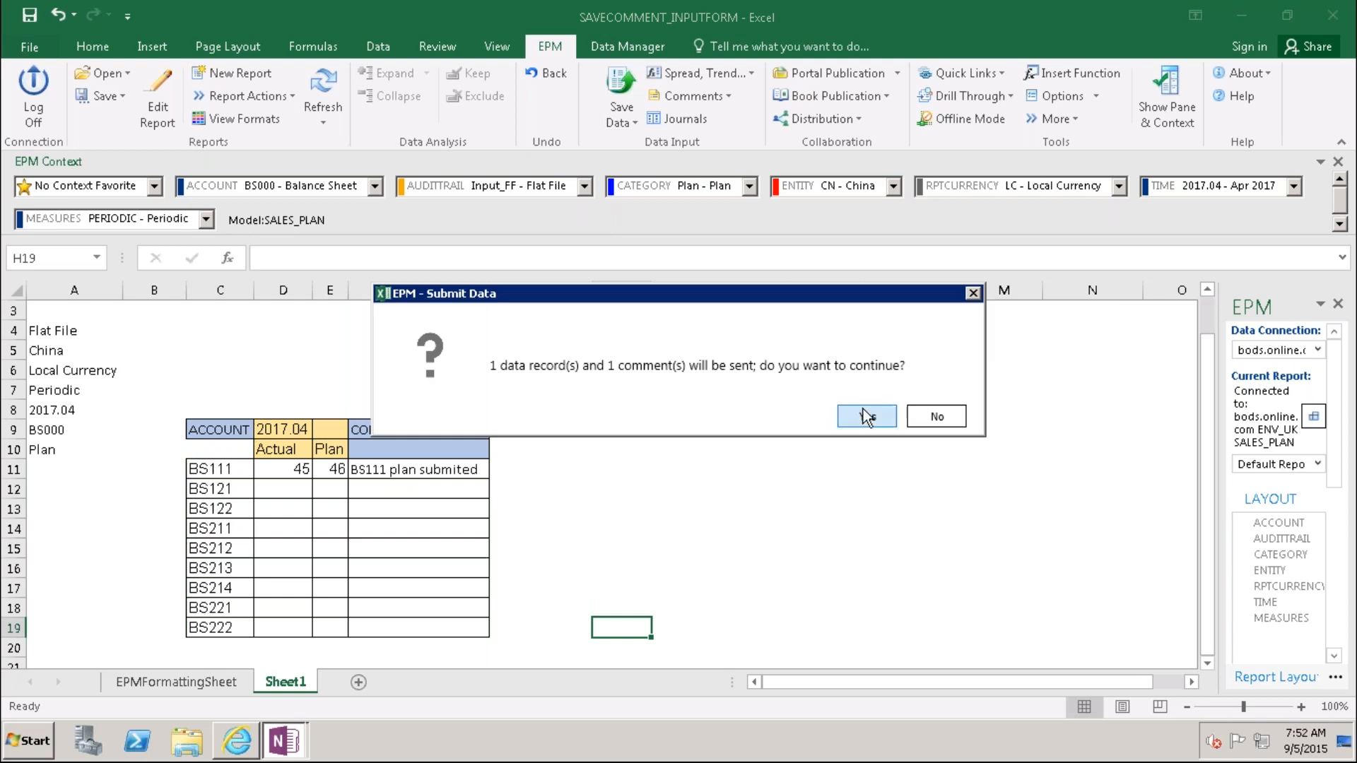
pyautogui.click(864, 414)
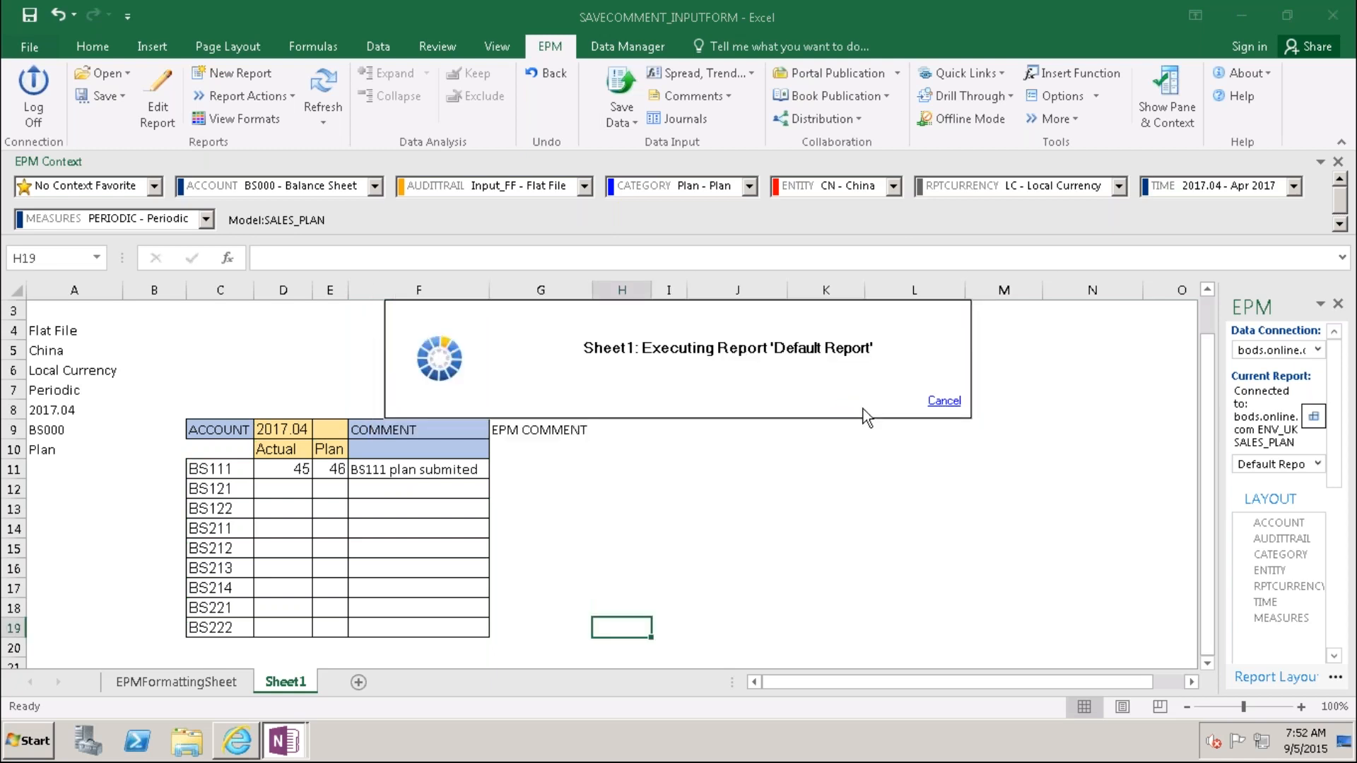
pyautogui.click(882, 557)
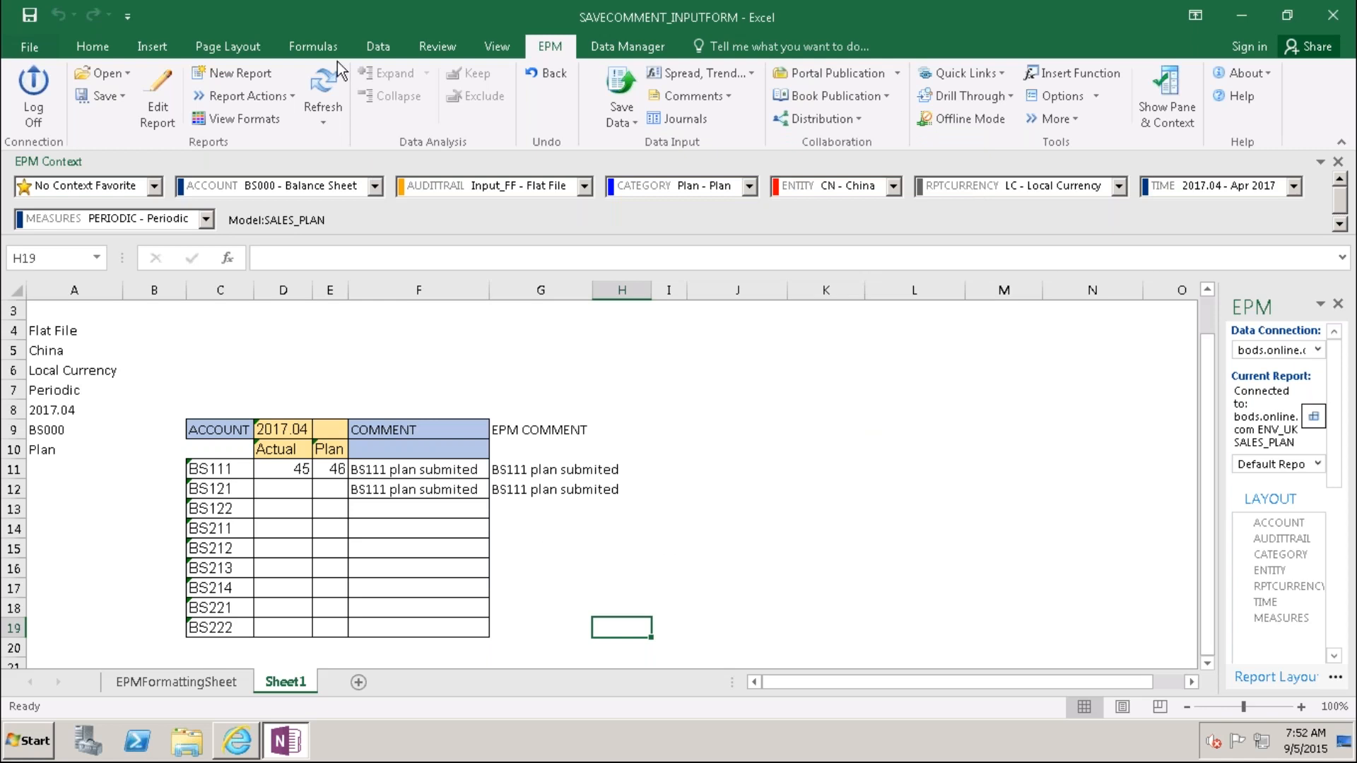
pyautogui.click(322, 91)
pyautogui.click(217, 487)
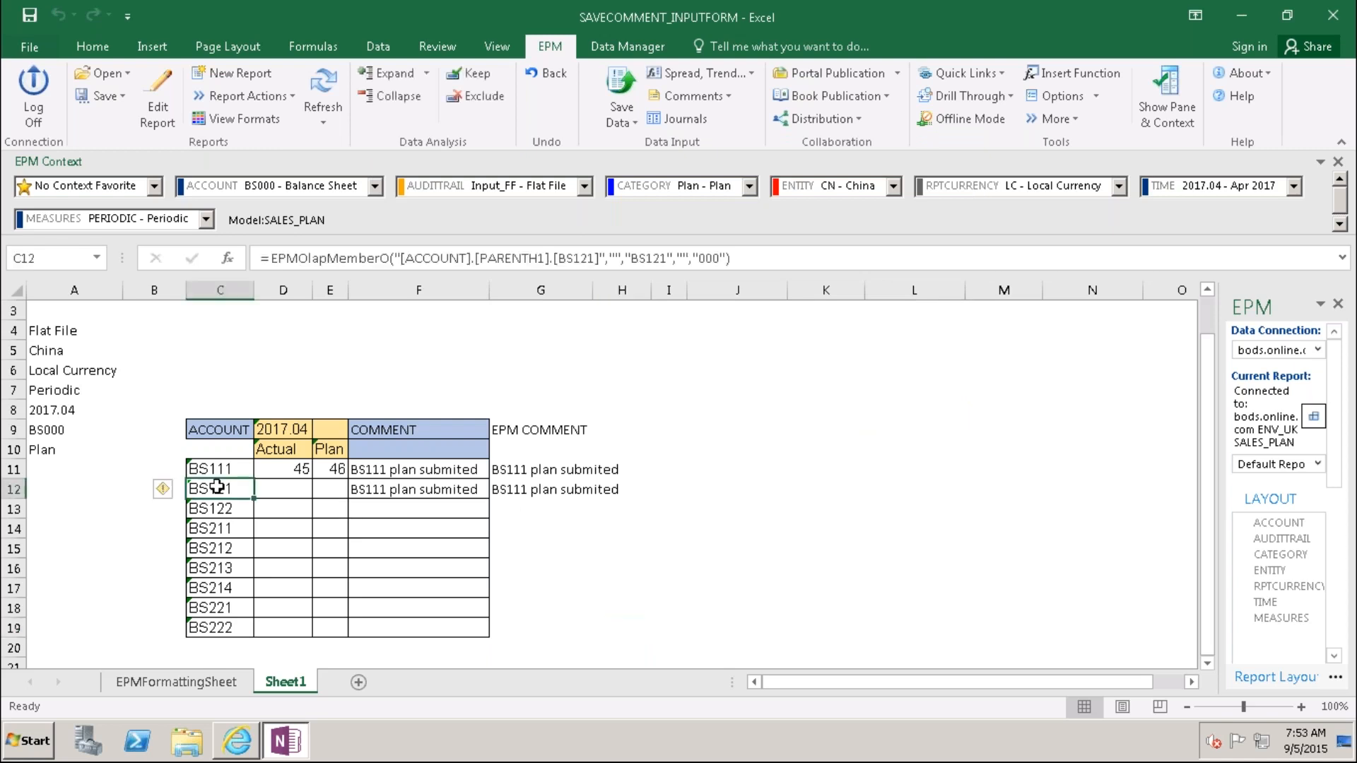
# Step: Copy the G12 comment formula down into G13:G19 and autofit column G
pyautogui.click(382, 492)
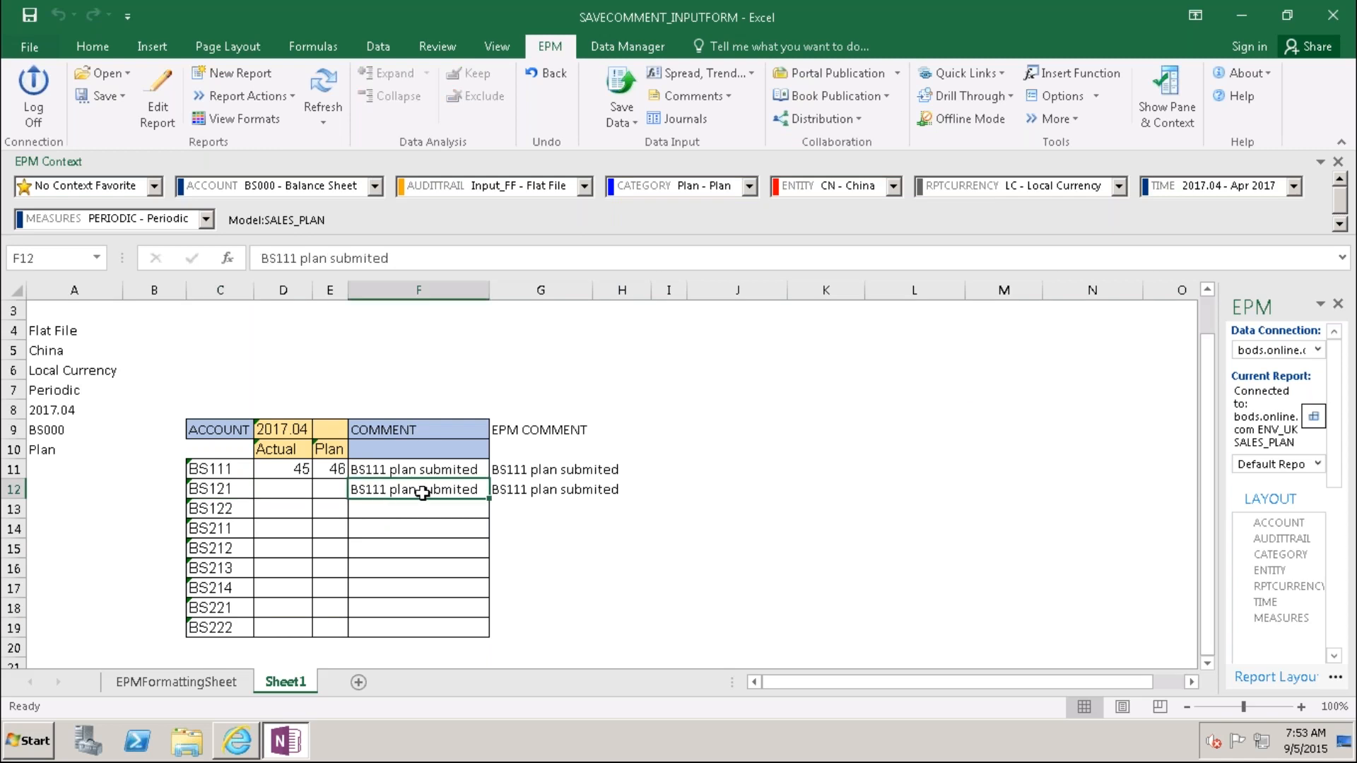
pyautogui.click(516, 491)
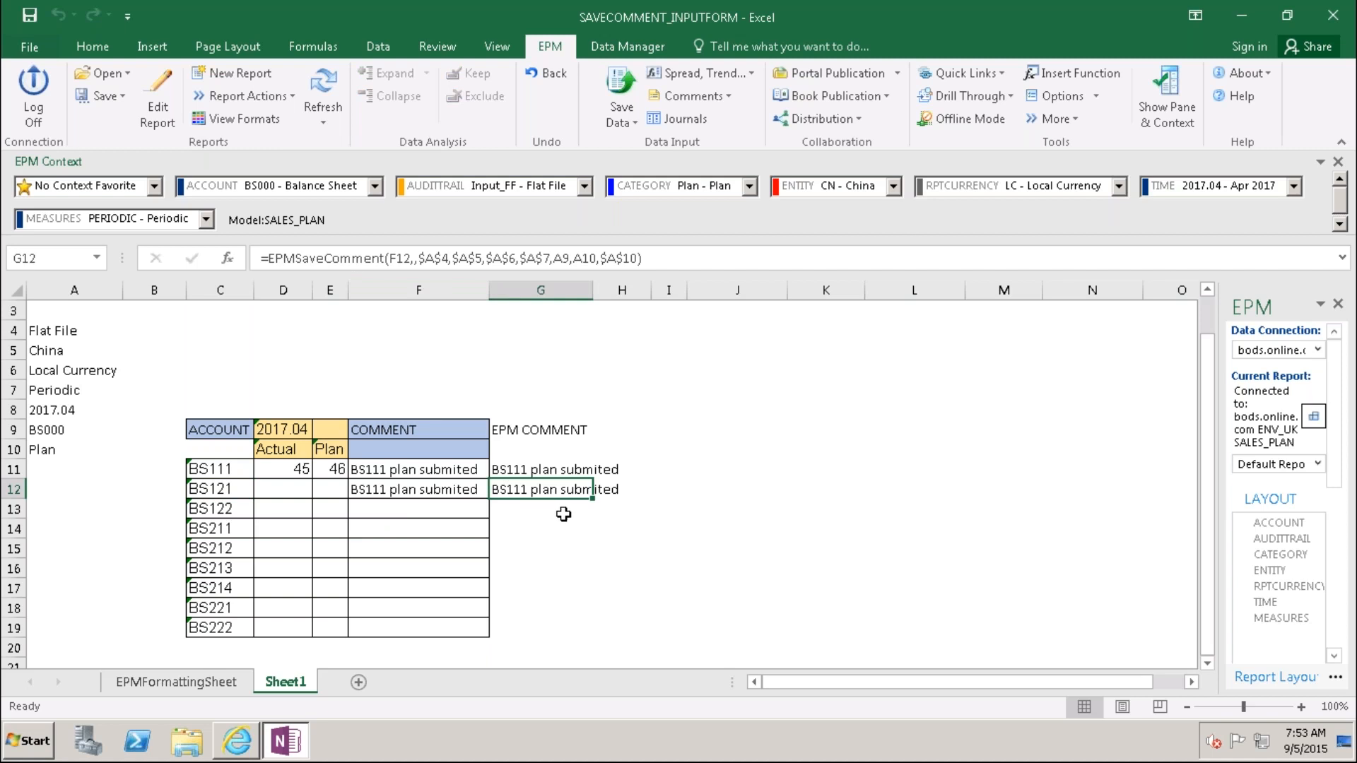
pyautogui.hotkey('ctrl', 'c')
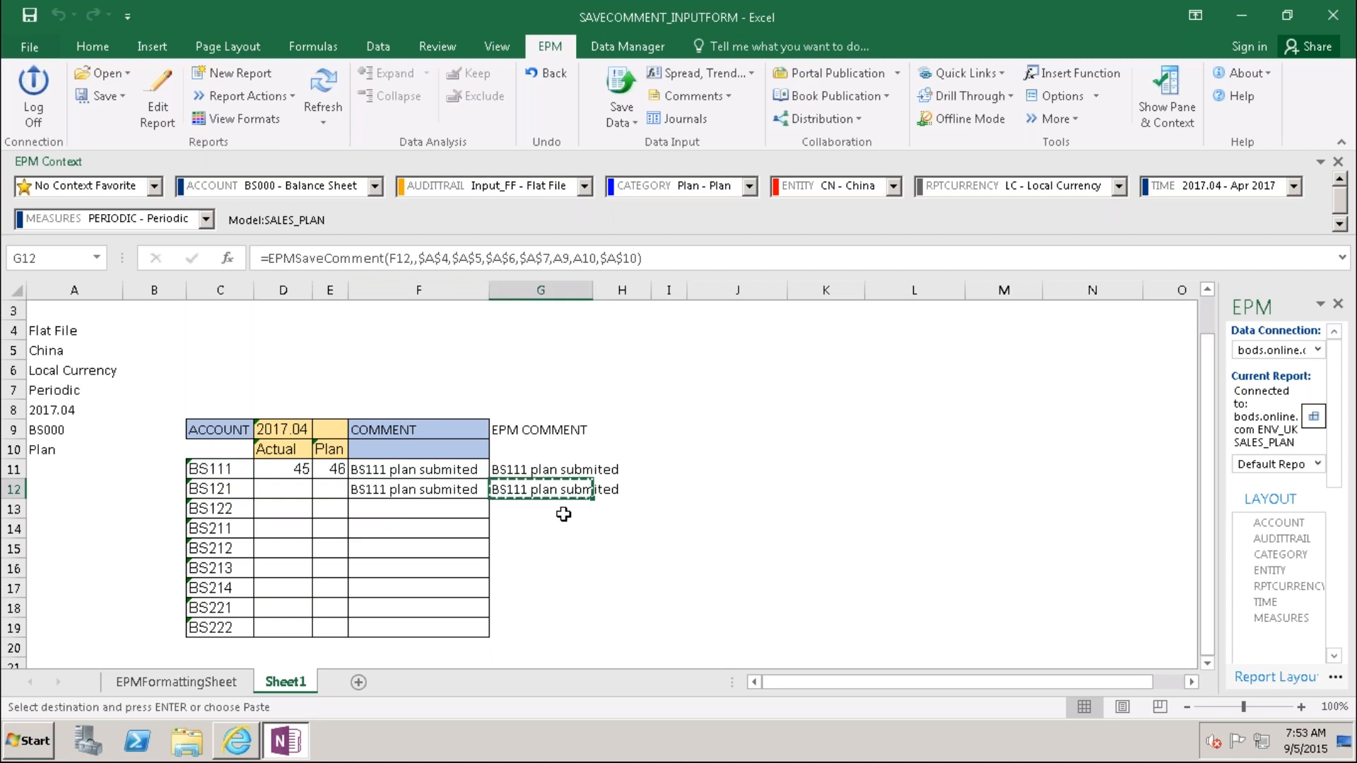
pyautogui.hotkey('shift', 'Down')
pyautogui.hotkey('shift', 'Down')
pyautogui.hotkey('shift', 'Down')
pyautogui.hotkey('shift', 'Down')
pyautogui.hotkey('shift', 'Down')
pyautogui.hotkey('shift', 'Down')
pyautogui.hotkey('shift', 'Down')
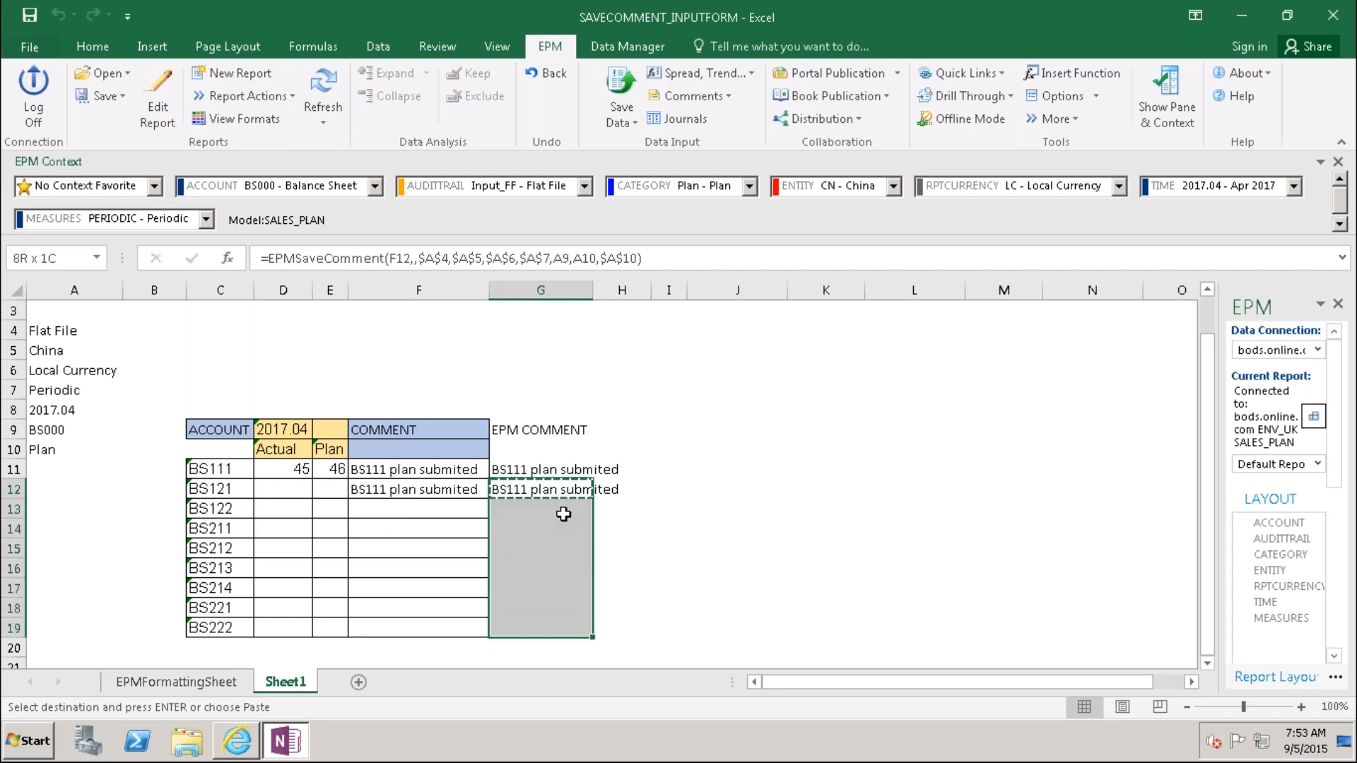
pyautogui.hotkey('ctrl', 'v')
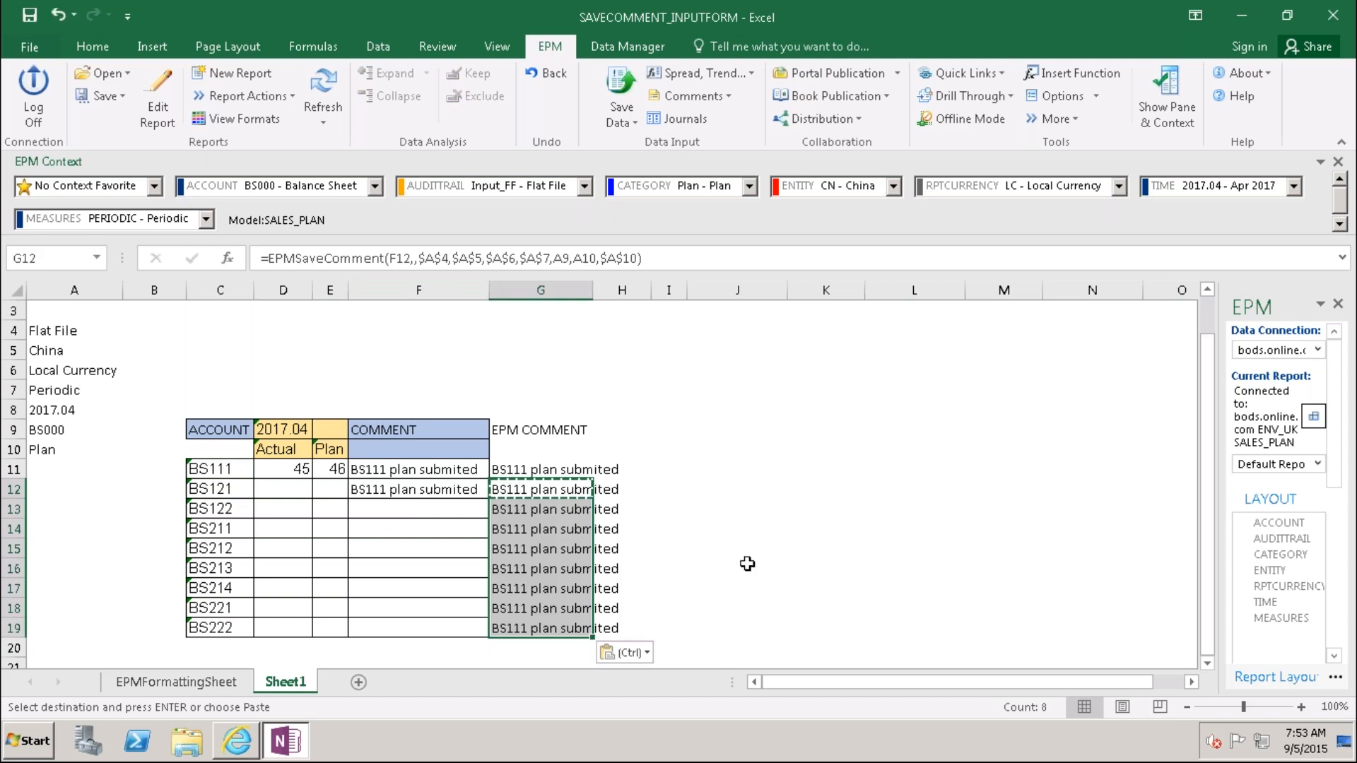
pyautogui.click(818, 586)
pyautogui.doubleClick(593, 289)
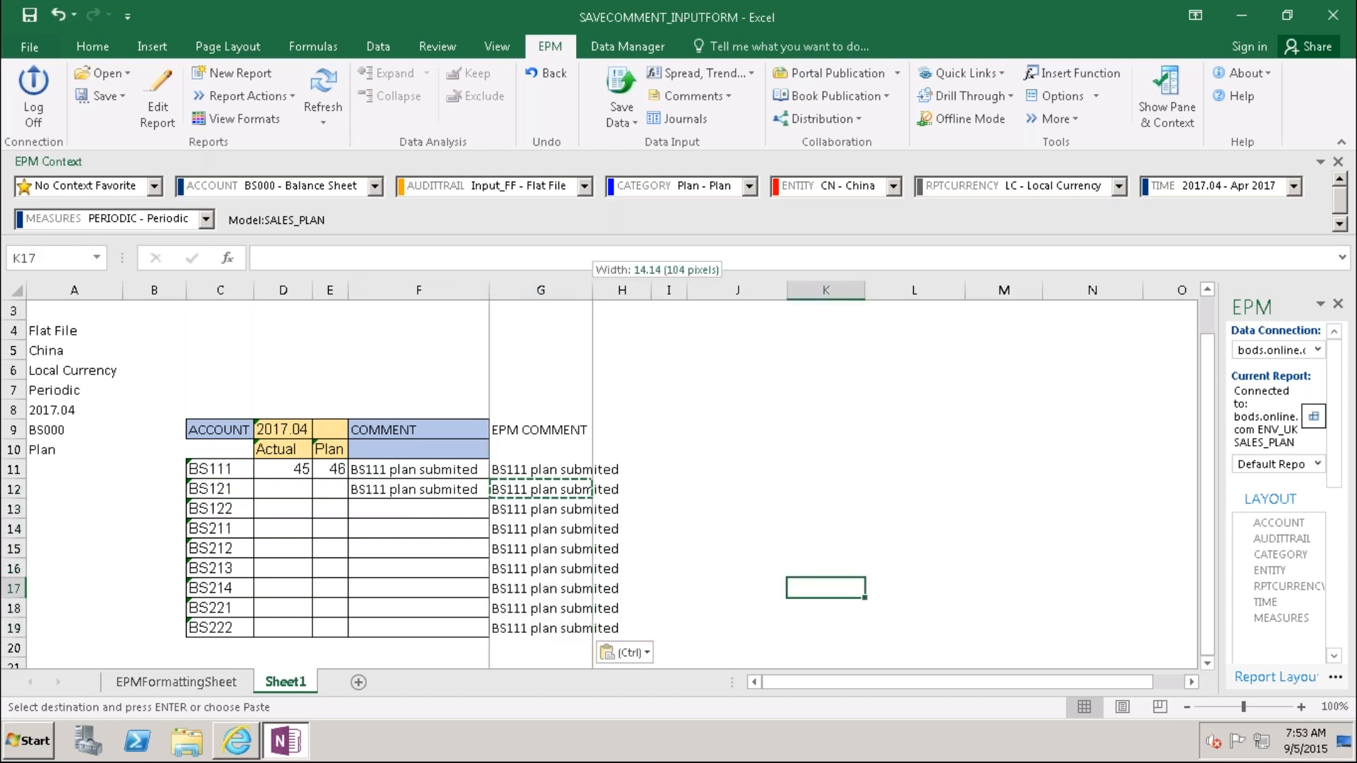
# Step: Refresh the form and open G11's formula for editing
pyautogui.click(323, 88)
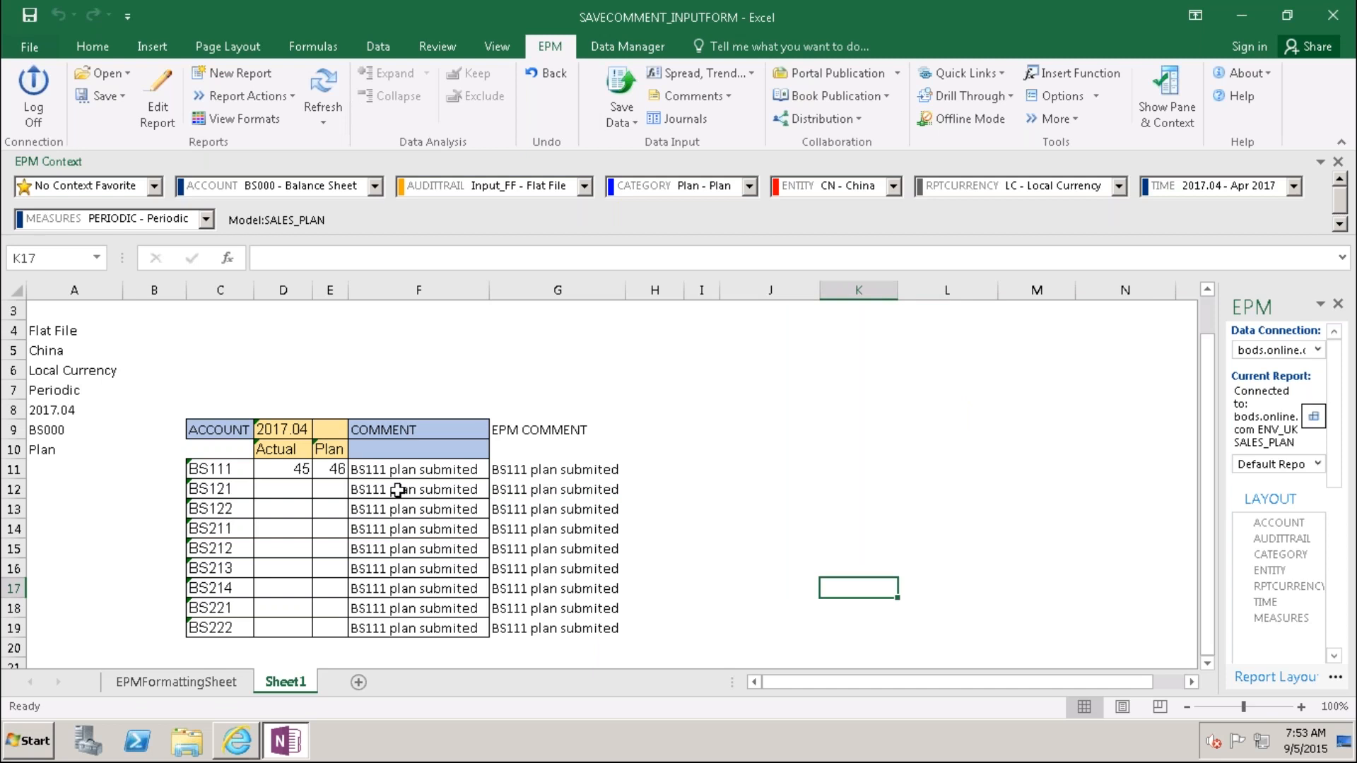
pyautogui.click(504, 472)
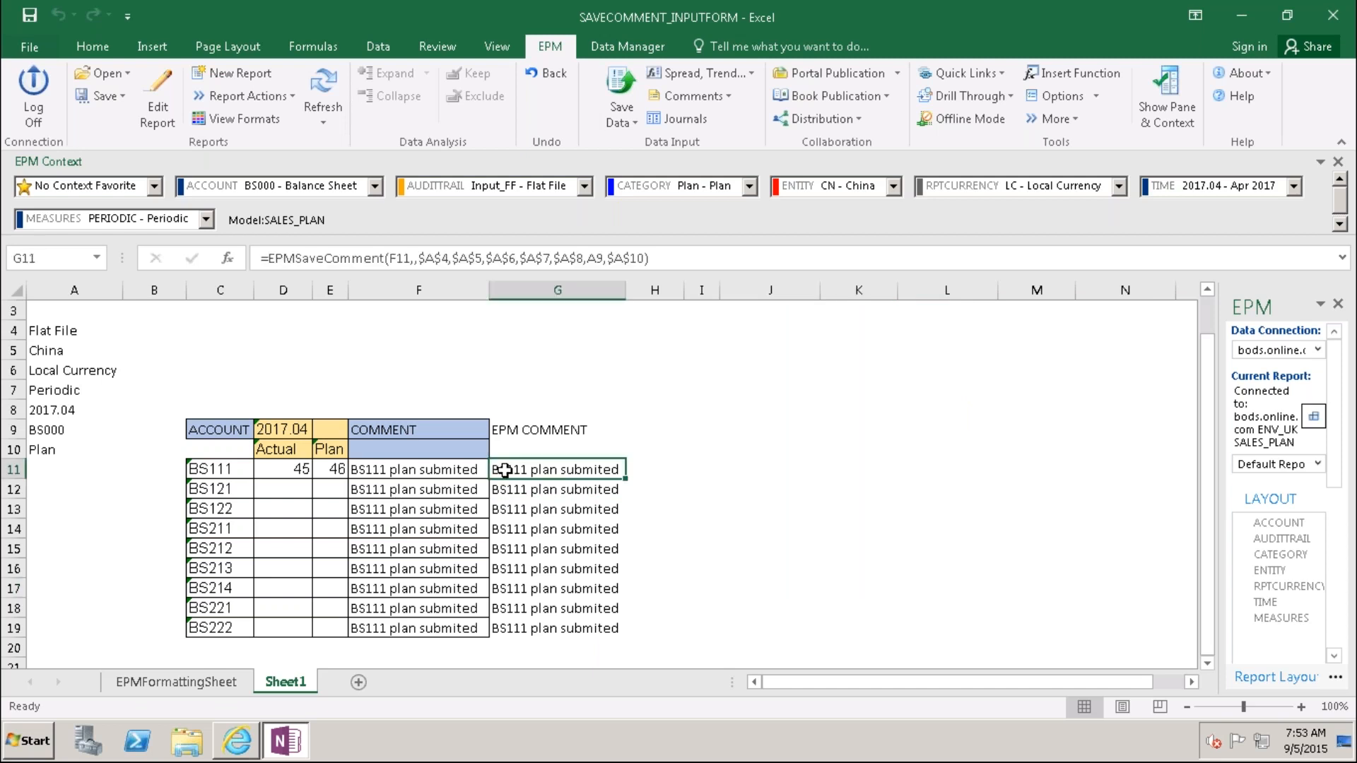
pyautogui.press('F2')
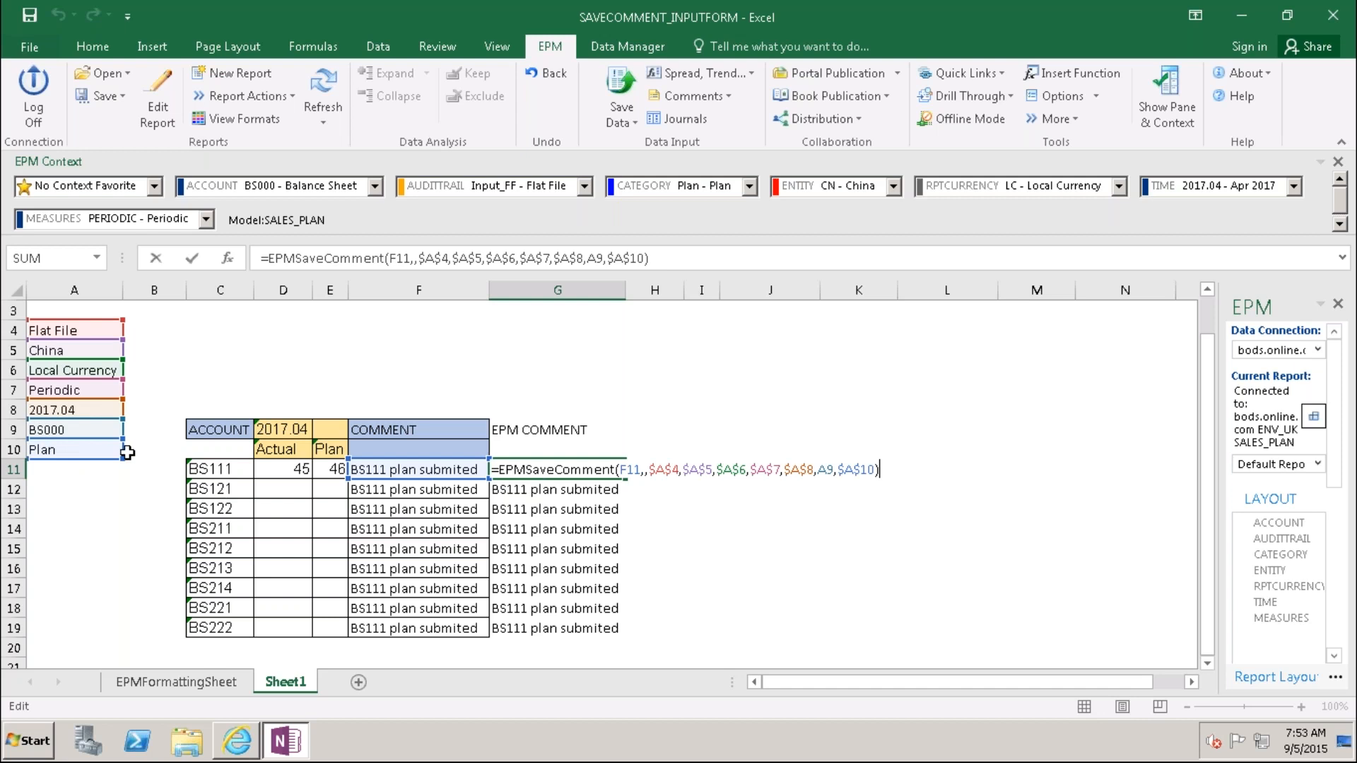
# Step: Replace A9 with C11 as the account argument in G11's EPMSaveComment formula
pyautogui.click(595, 257)
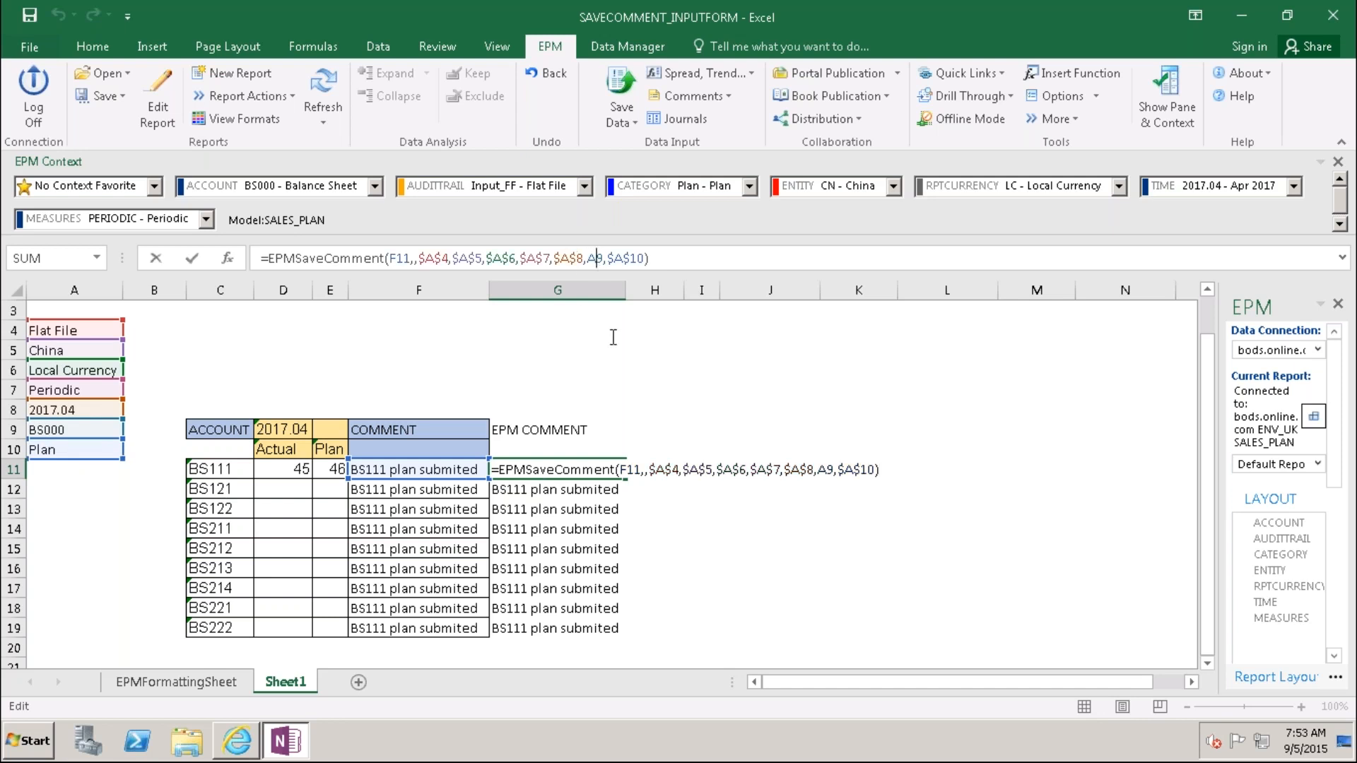
pyautogui.press('BackSpace')
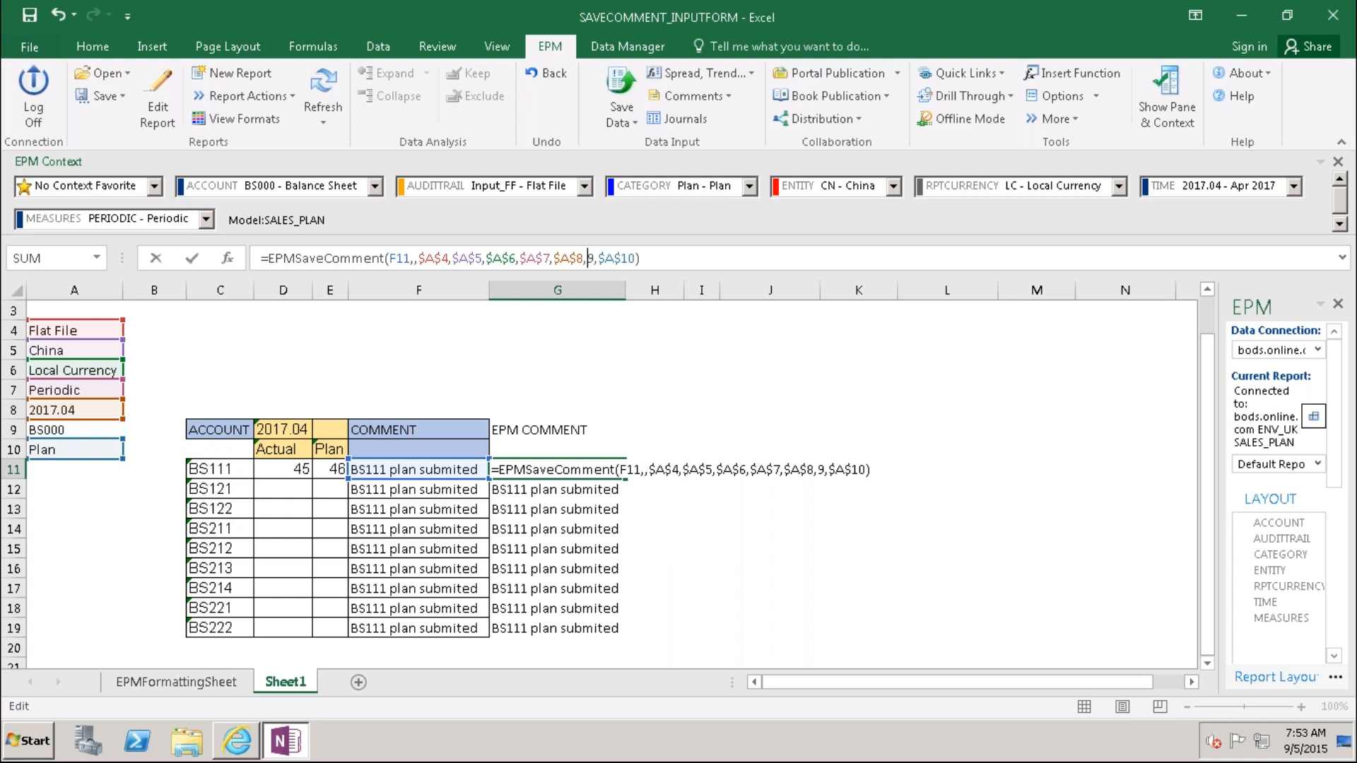
pyautogui.write('C')
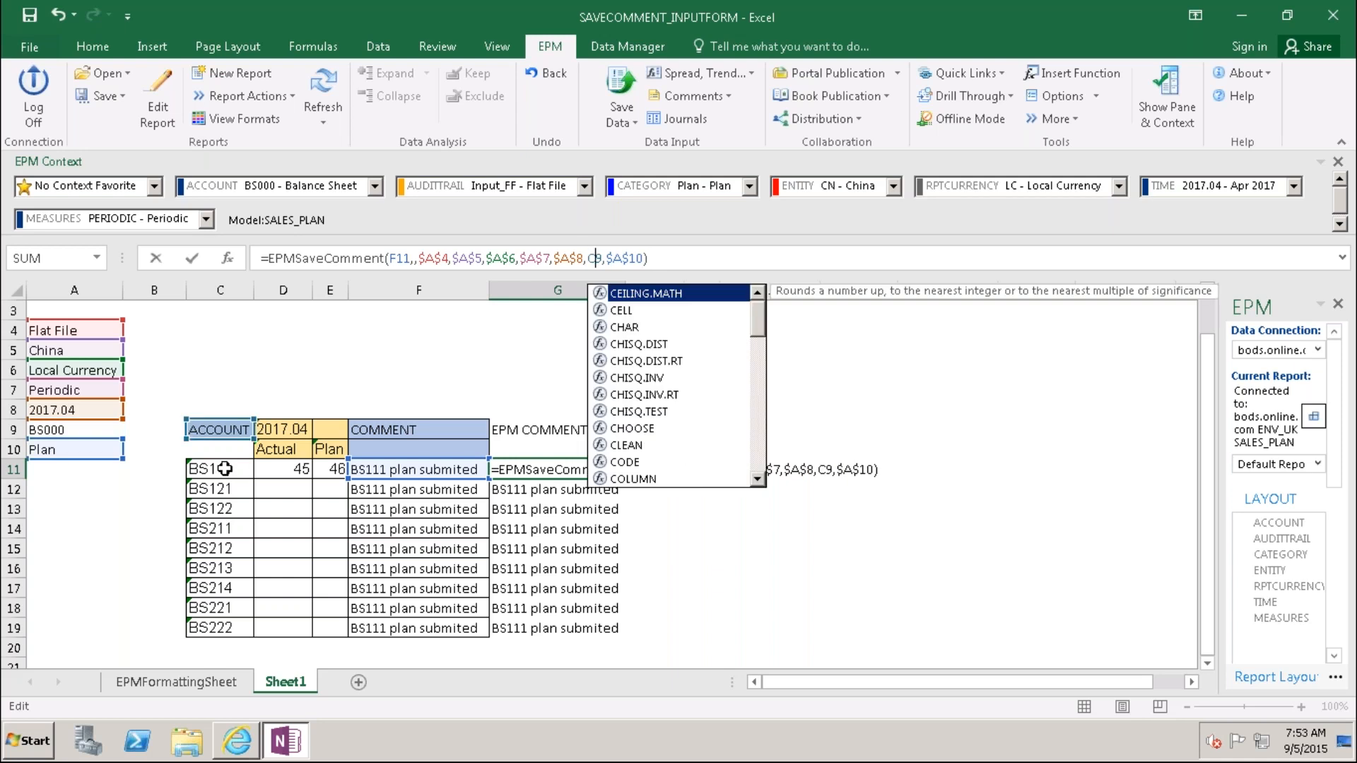
pyautogui.press('Delete')
pyautogui.write('11')
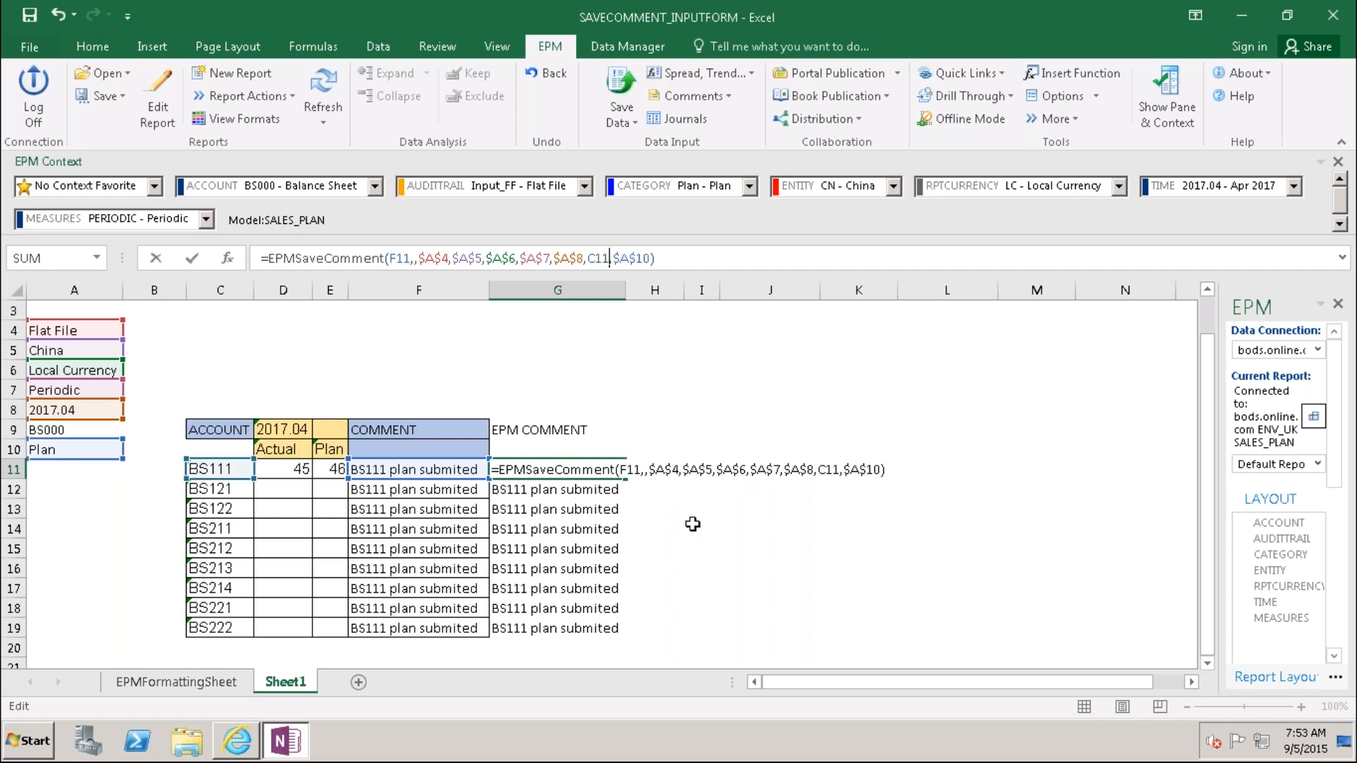
pyautogui.press('Return')
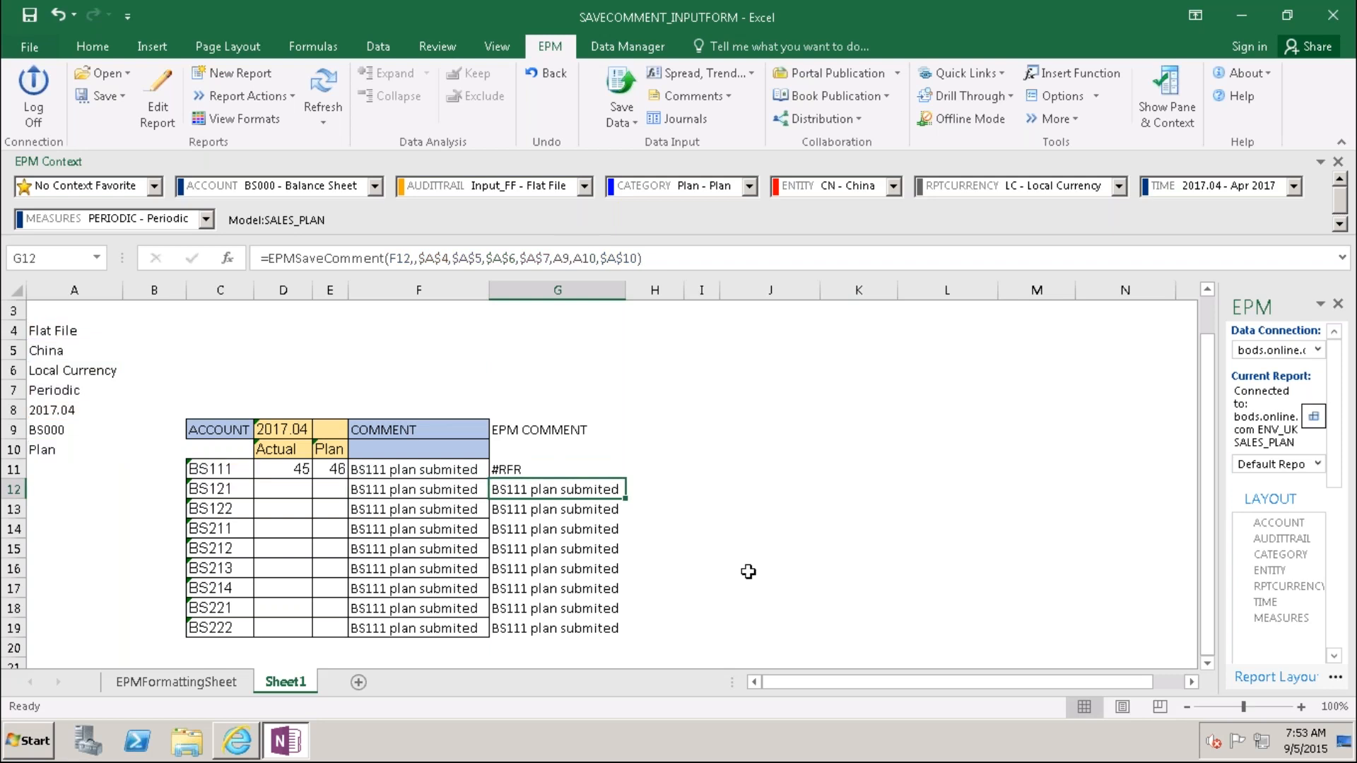
pyautogui.click(769, 583)
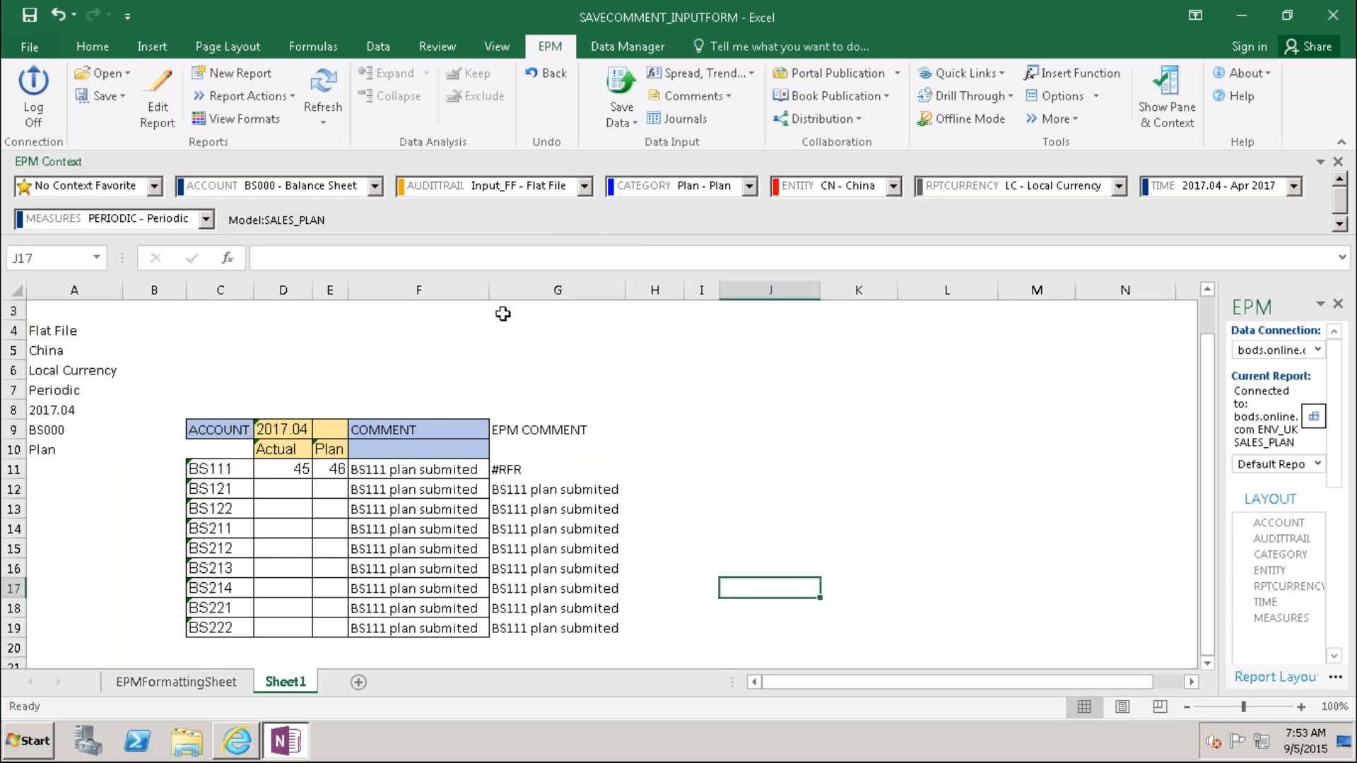
# Step: Refresh the report and compare the formulas in A9, C11 and G11
pyautogui.click(321, 97)
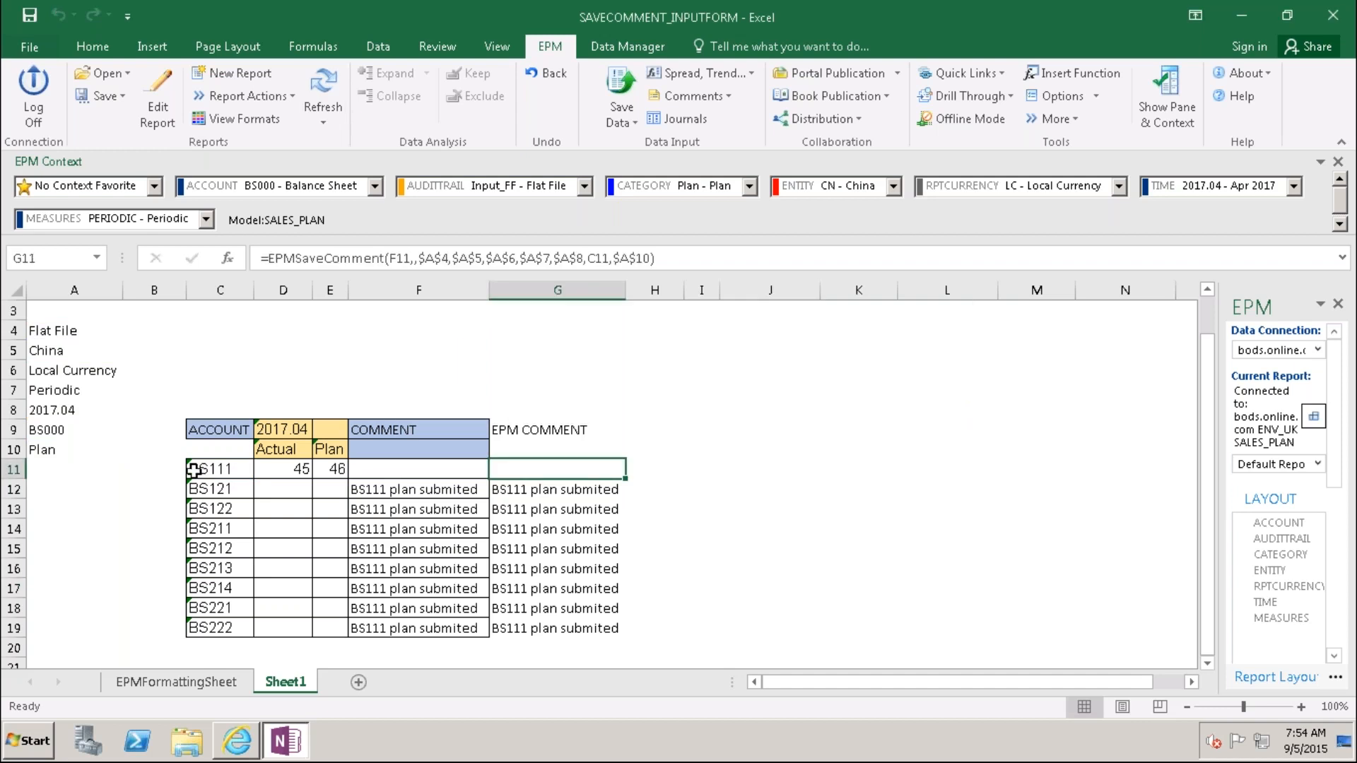
pyautogui.click(52, 429)
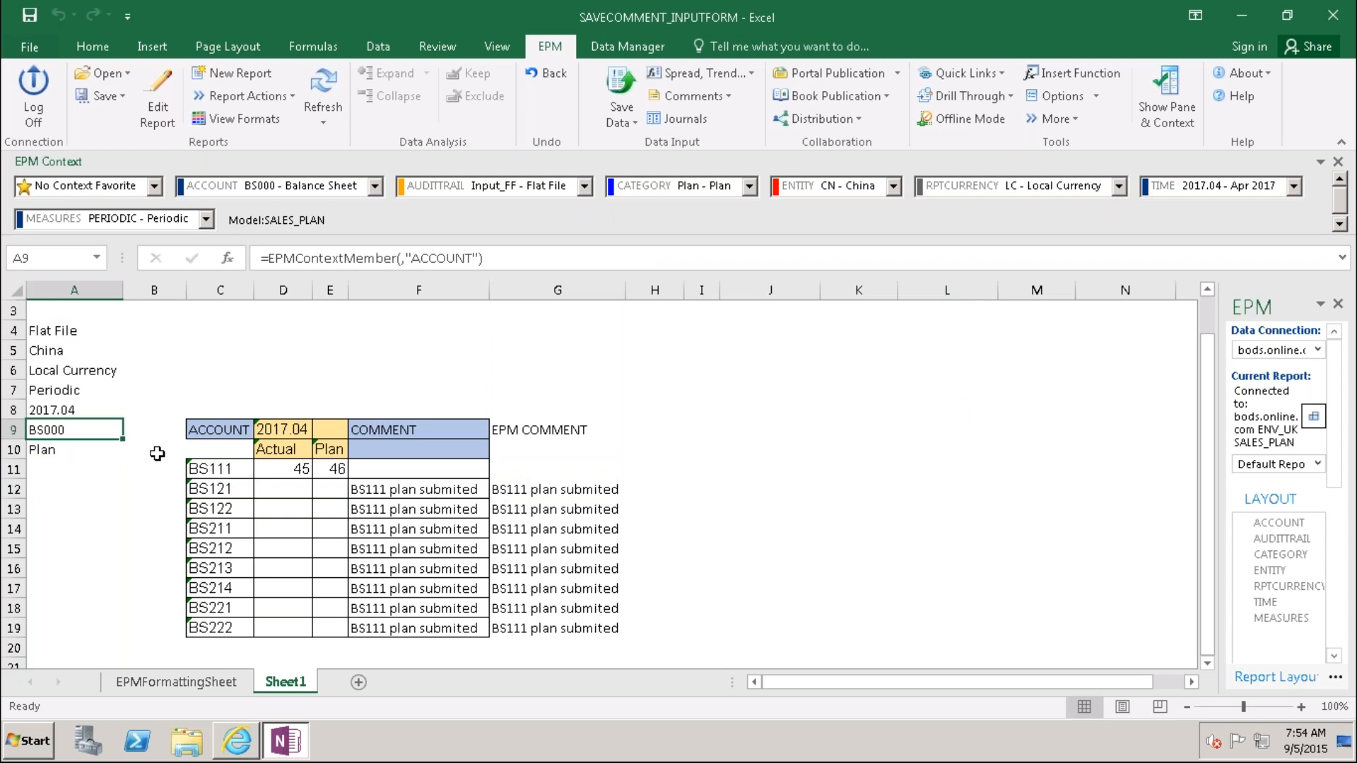
pyautogui.click(212, 467)
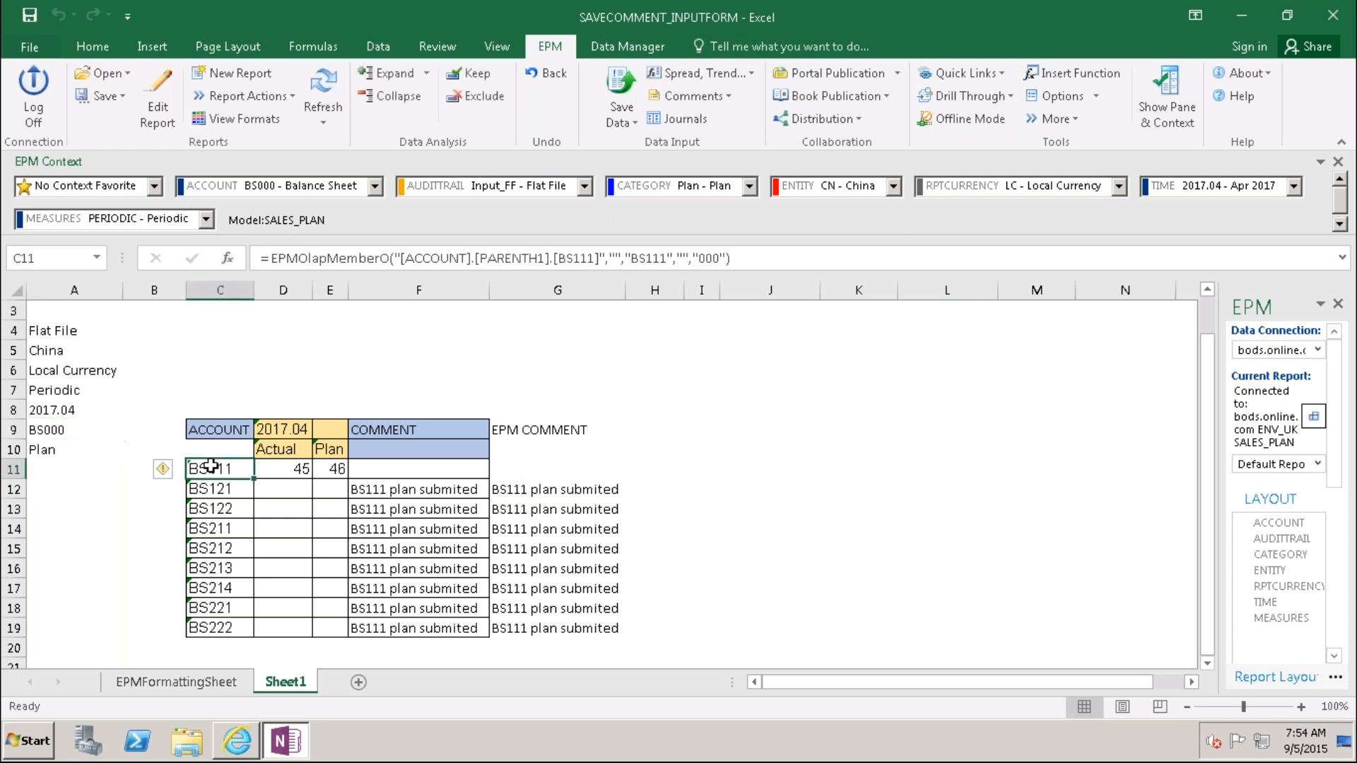
pyautogui.click(502, 470)
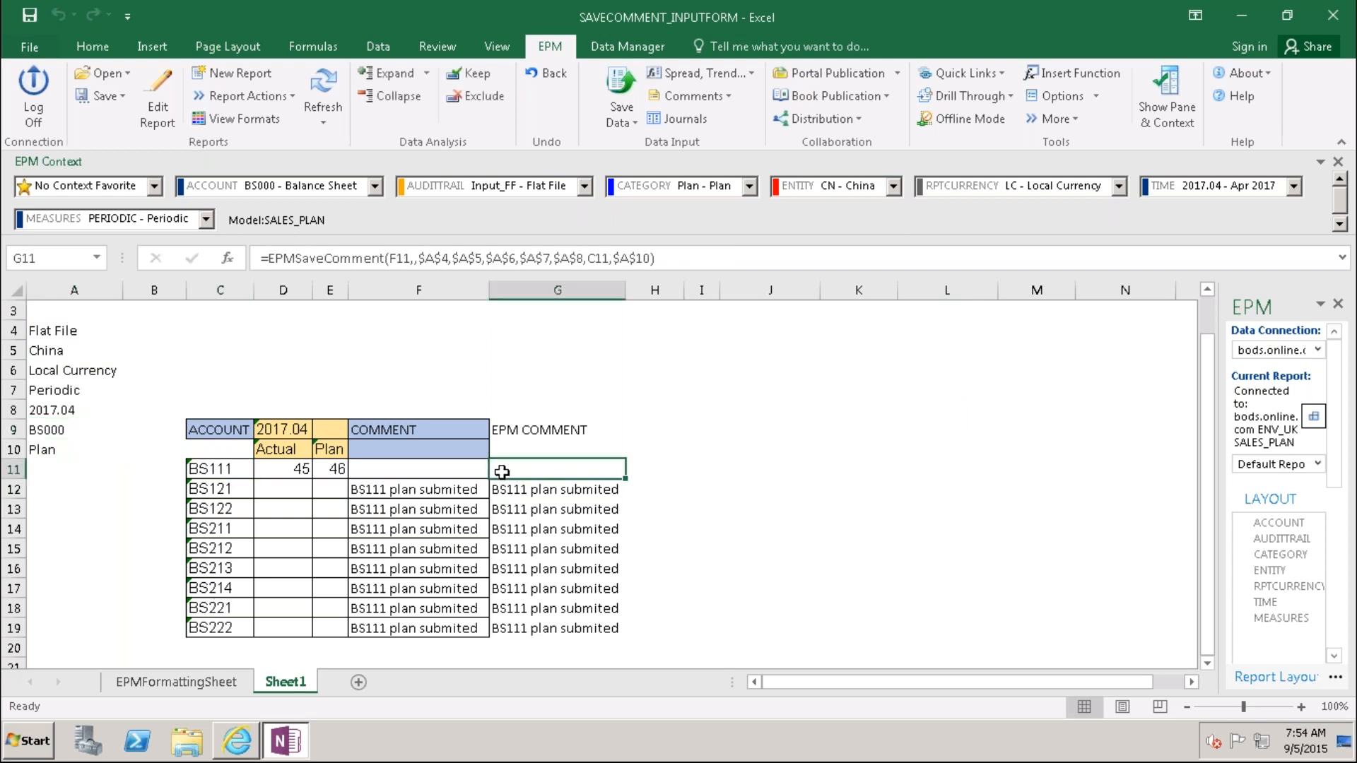
pyautogui.click(379, 468)
pyautogui.click(509, 470)
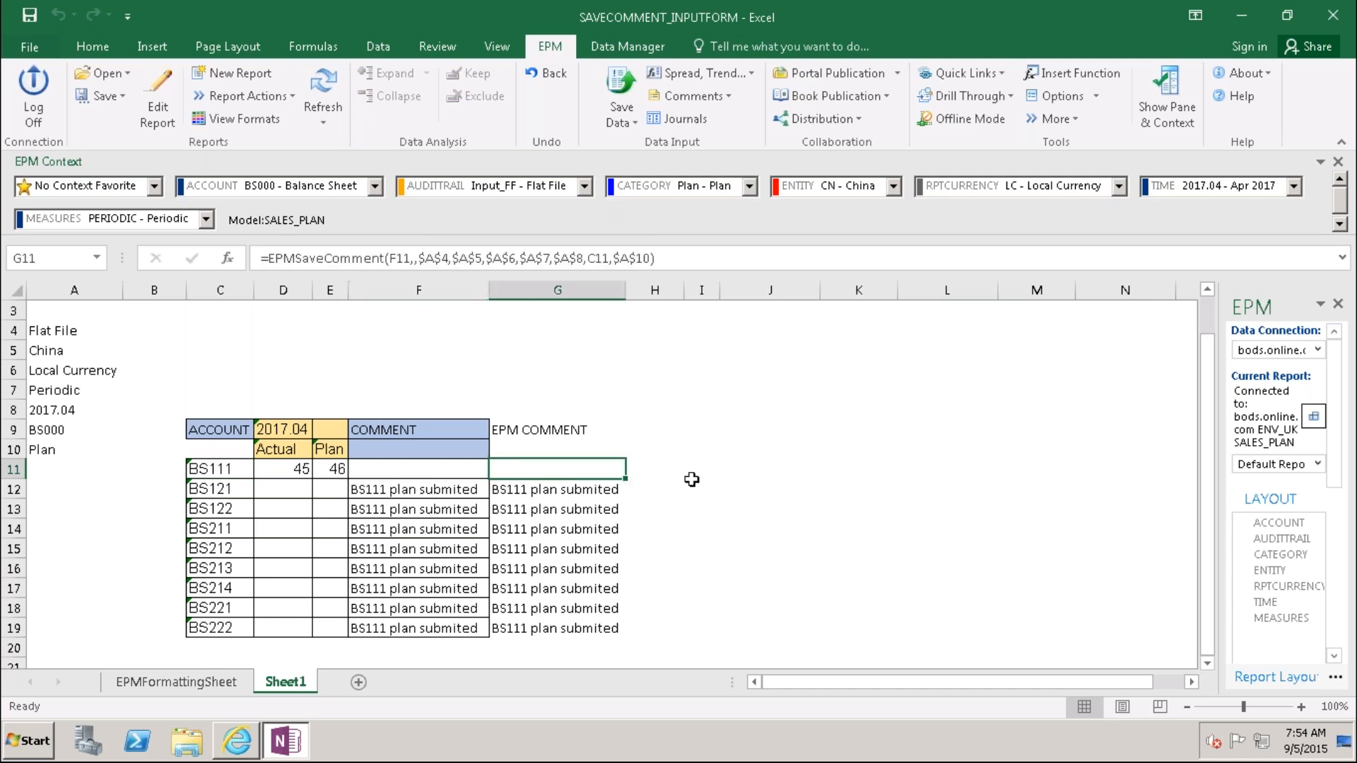
# Step: Copy G11's formula into G11:G19 and refresh the report
pyautogui.hotkey('ctrl', 'c')
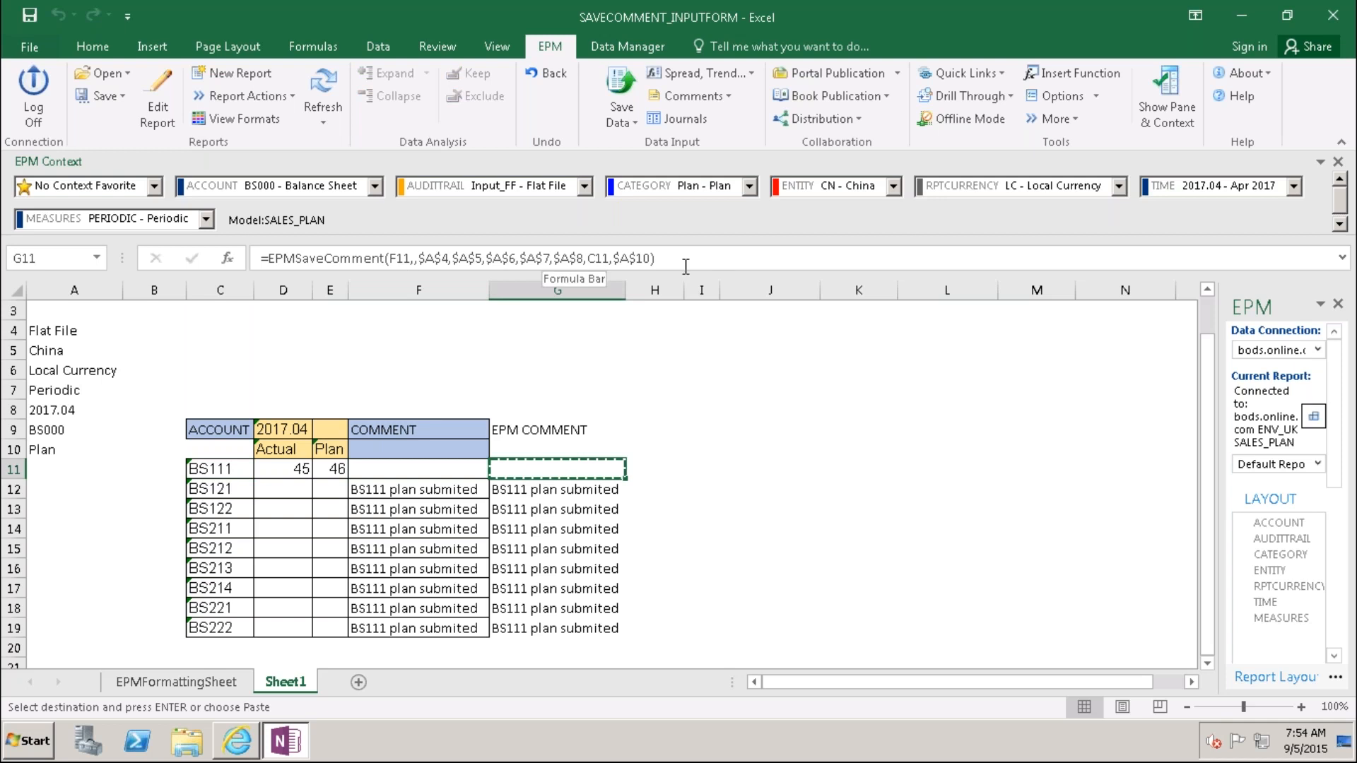
pyautogui.moveTo(556, 468); pyautogui.dragTo(557, 627)
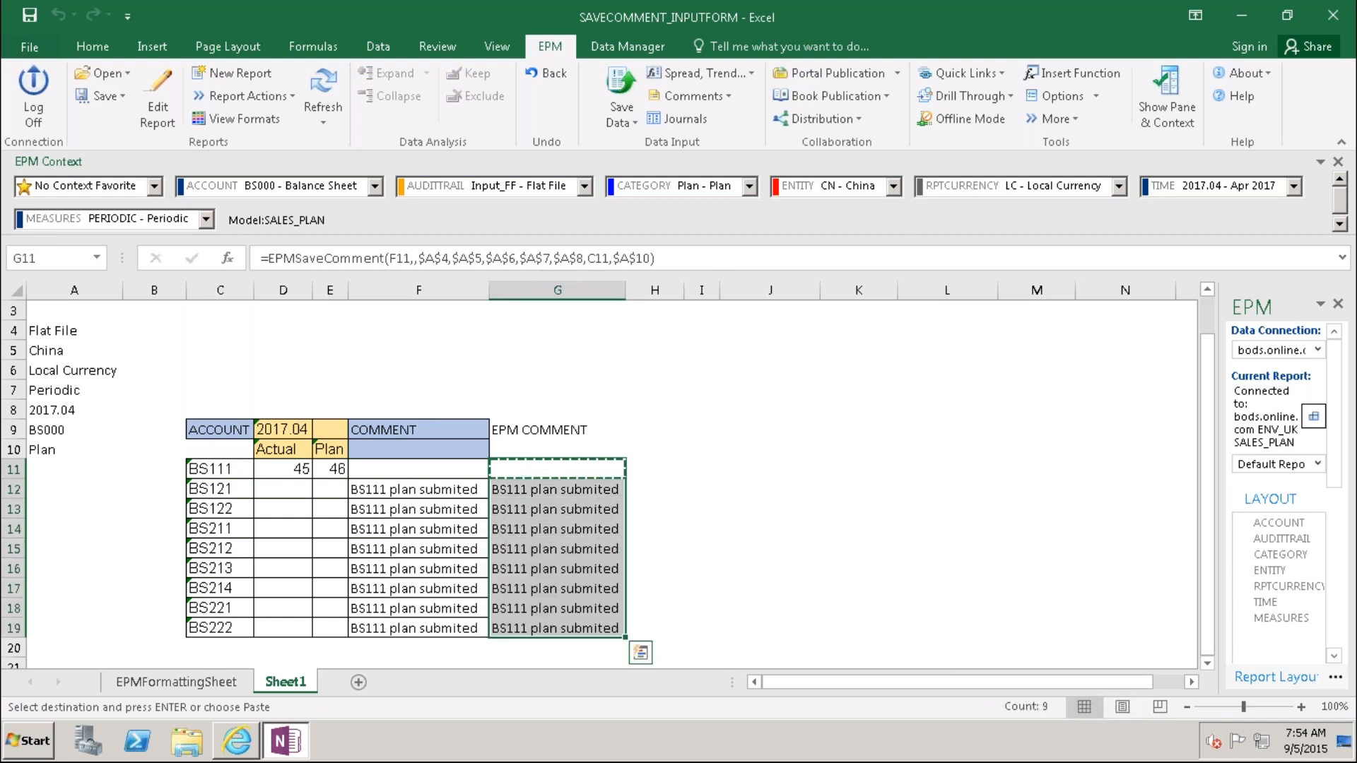
pyautogui.hotkey('ctrl', 'v')
pyautogui.click(731, 527)
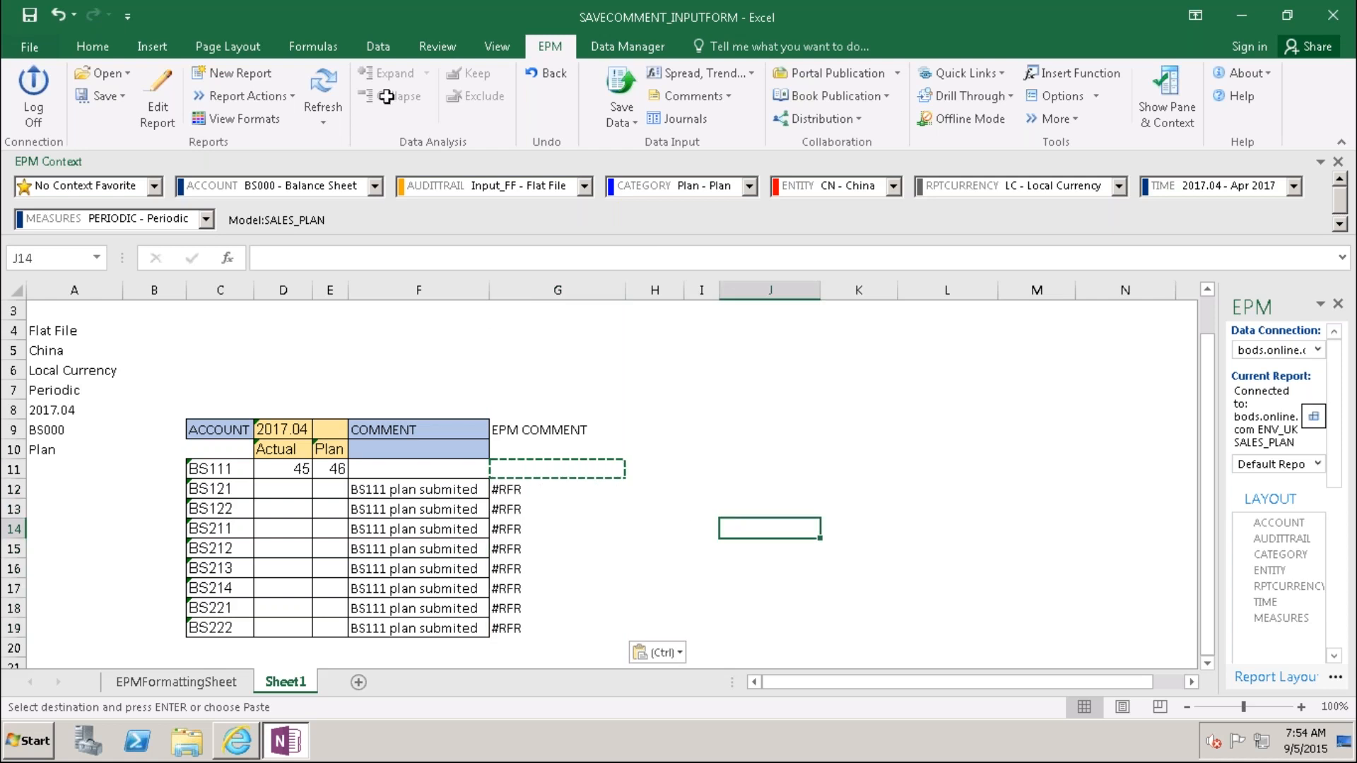
pyautogui.click(335, 96)
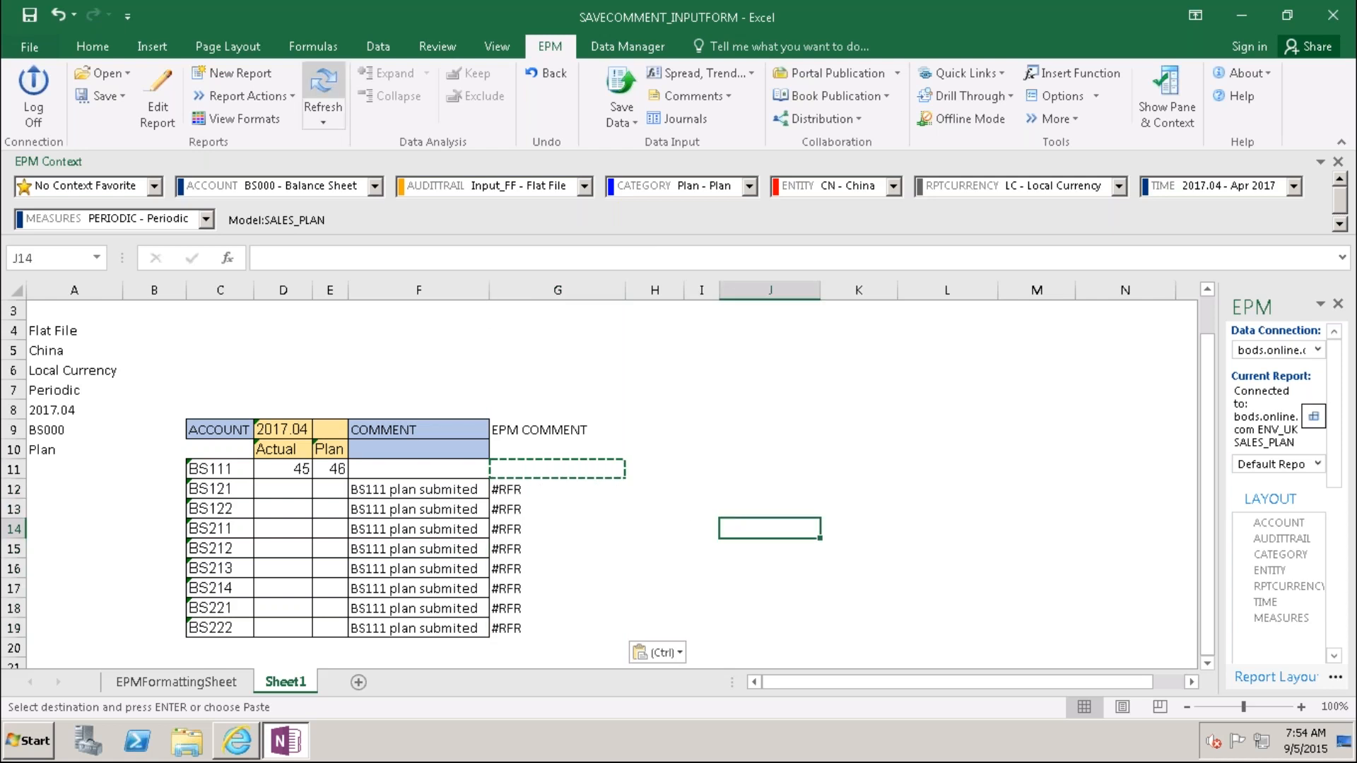
pyautogui.click(540, 520)
pyautogui.press('F2')
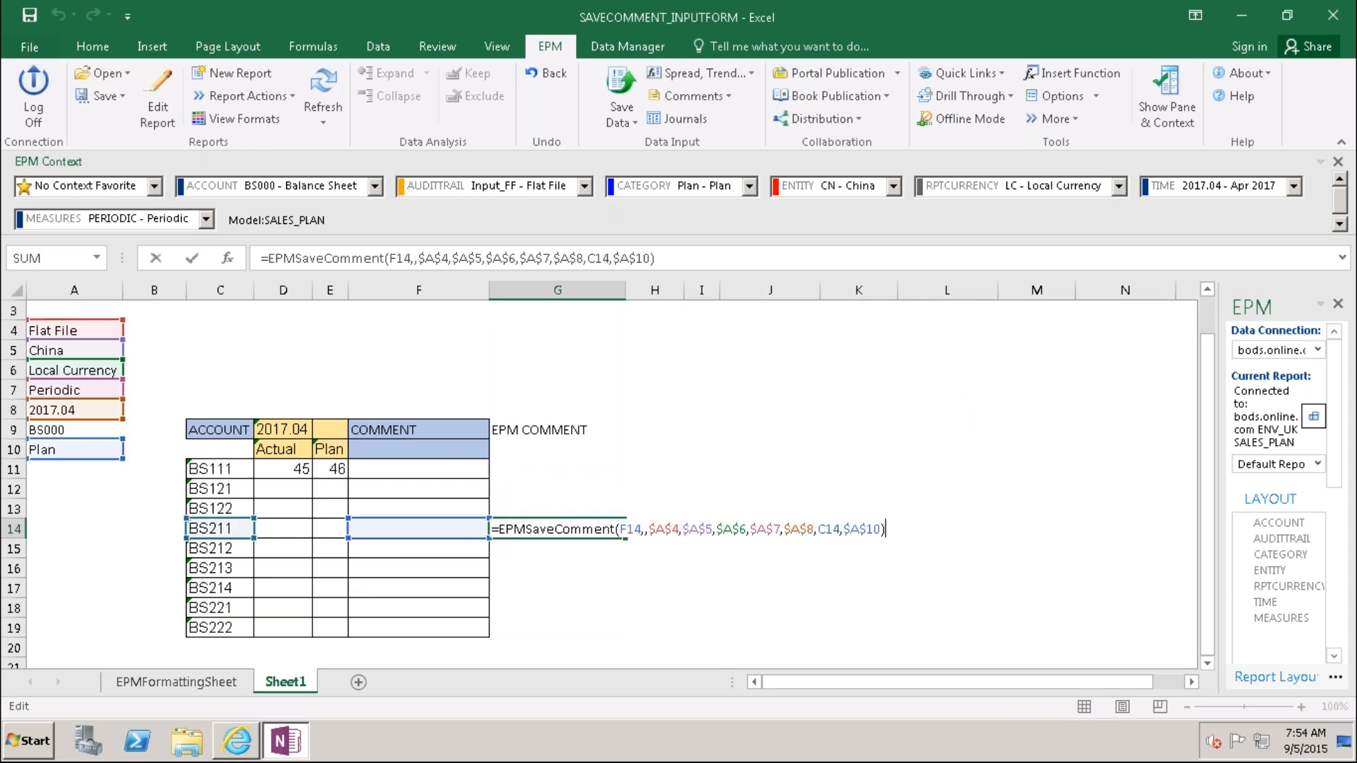
pyautogui.press('Escape')
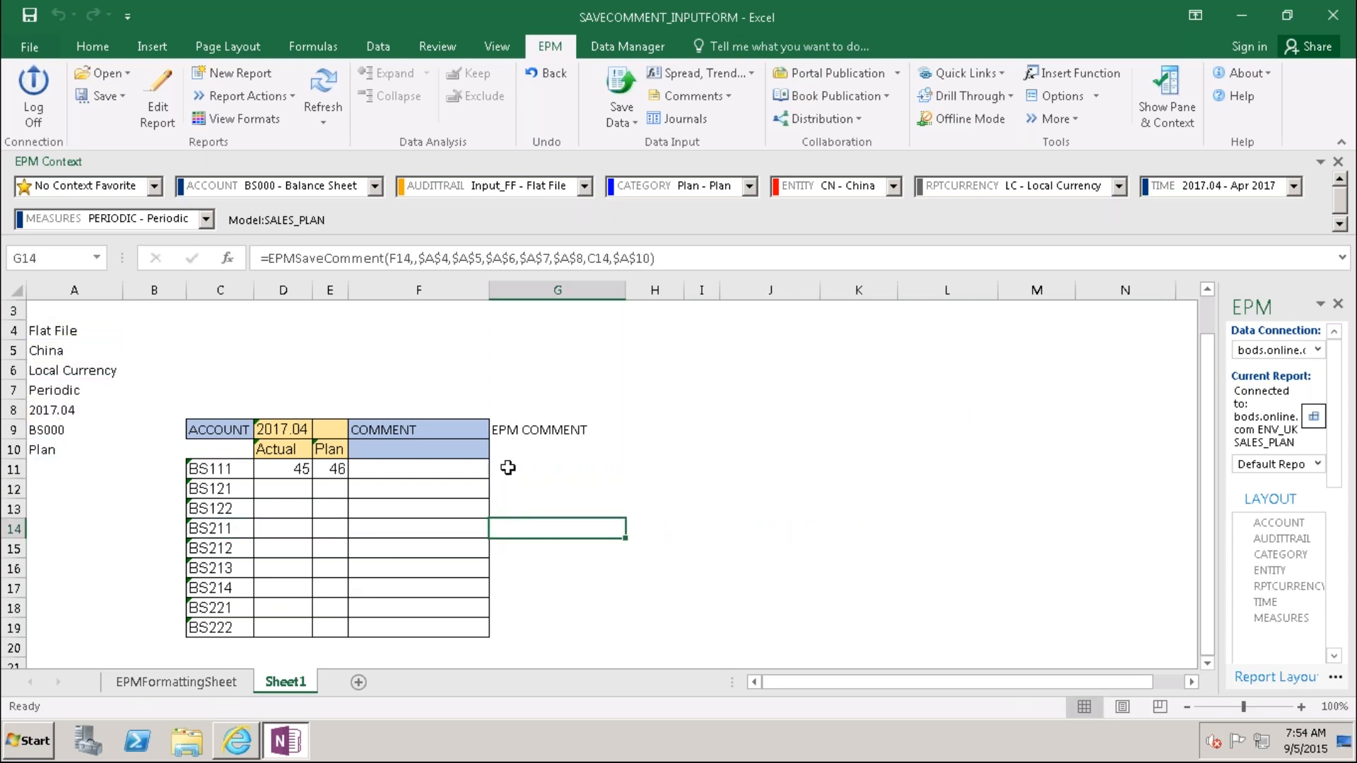
pyautogui.click(508, 467)
pyautogui.press('F2')
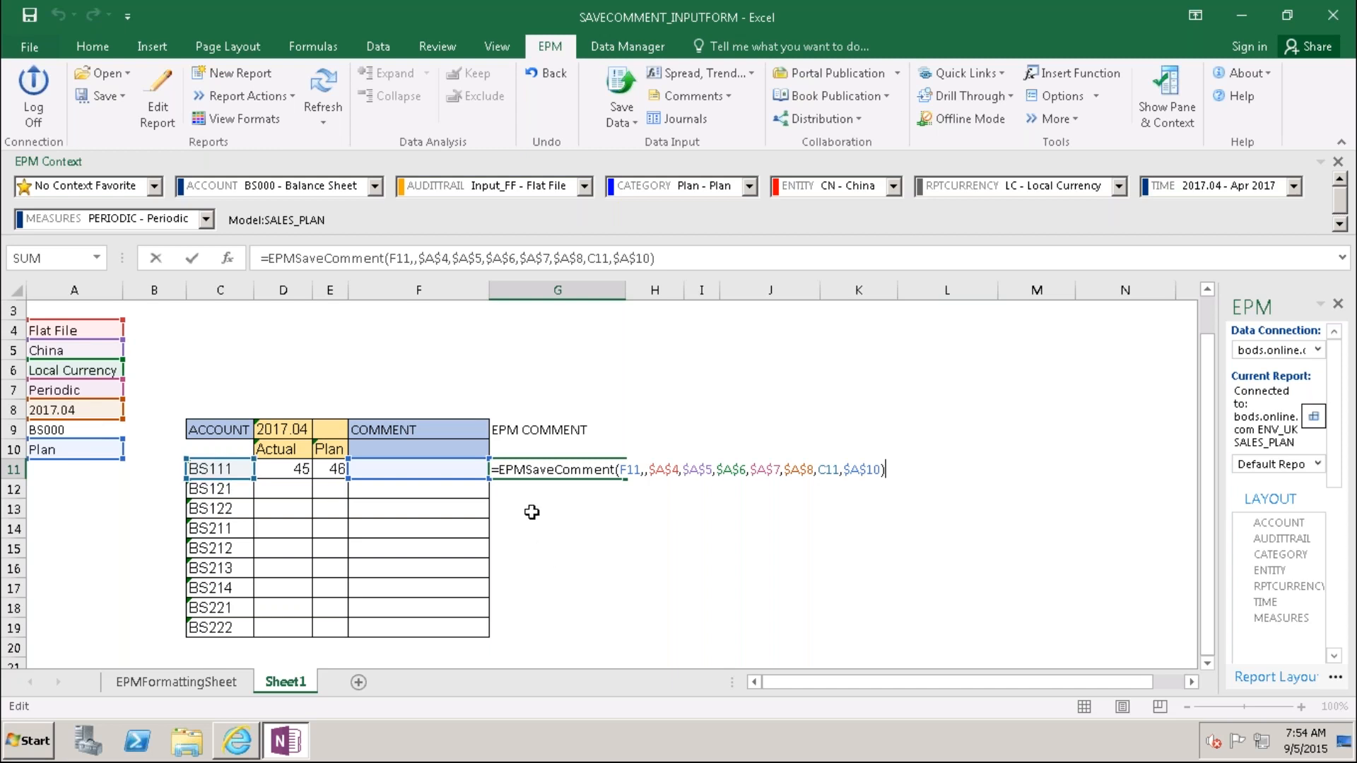
pyautogui.click(522, 490)
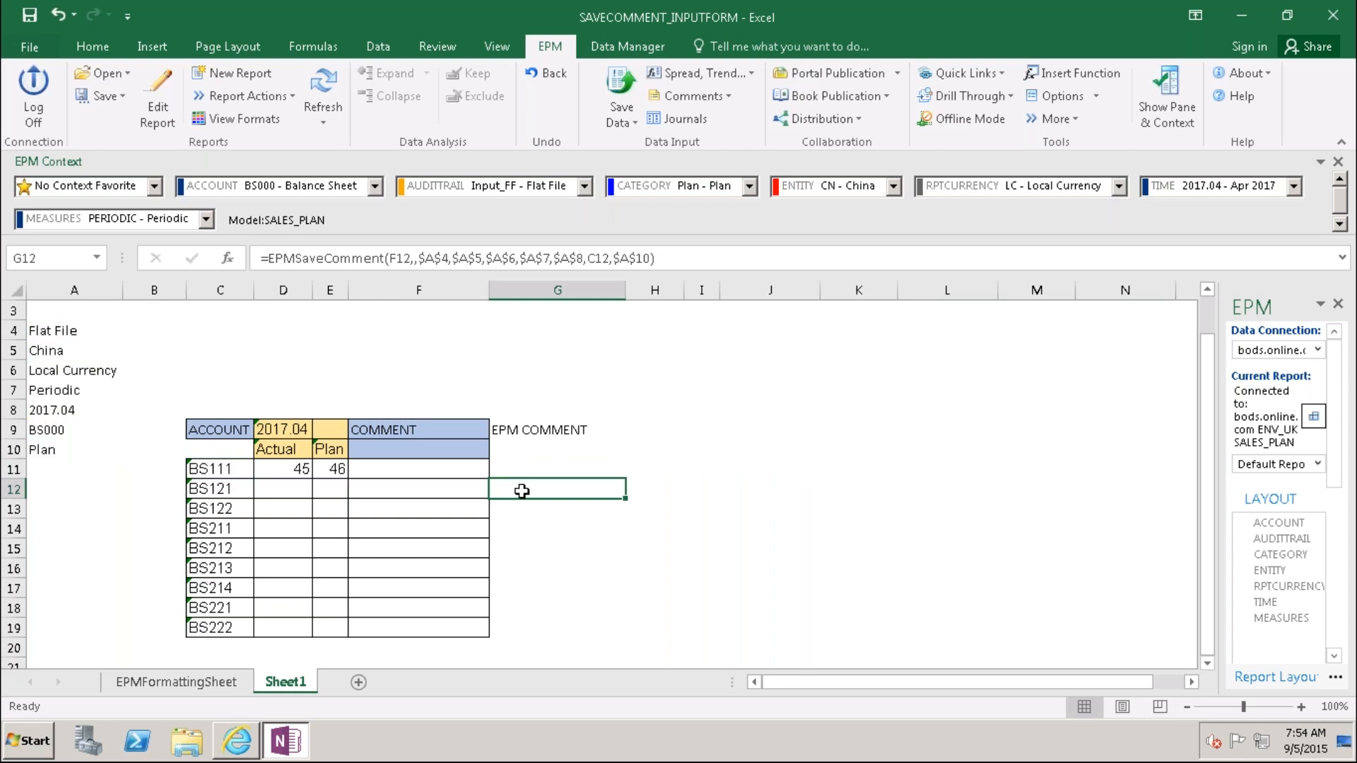
pyautogui.press('F2')
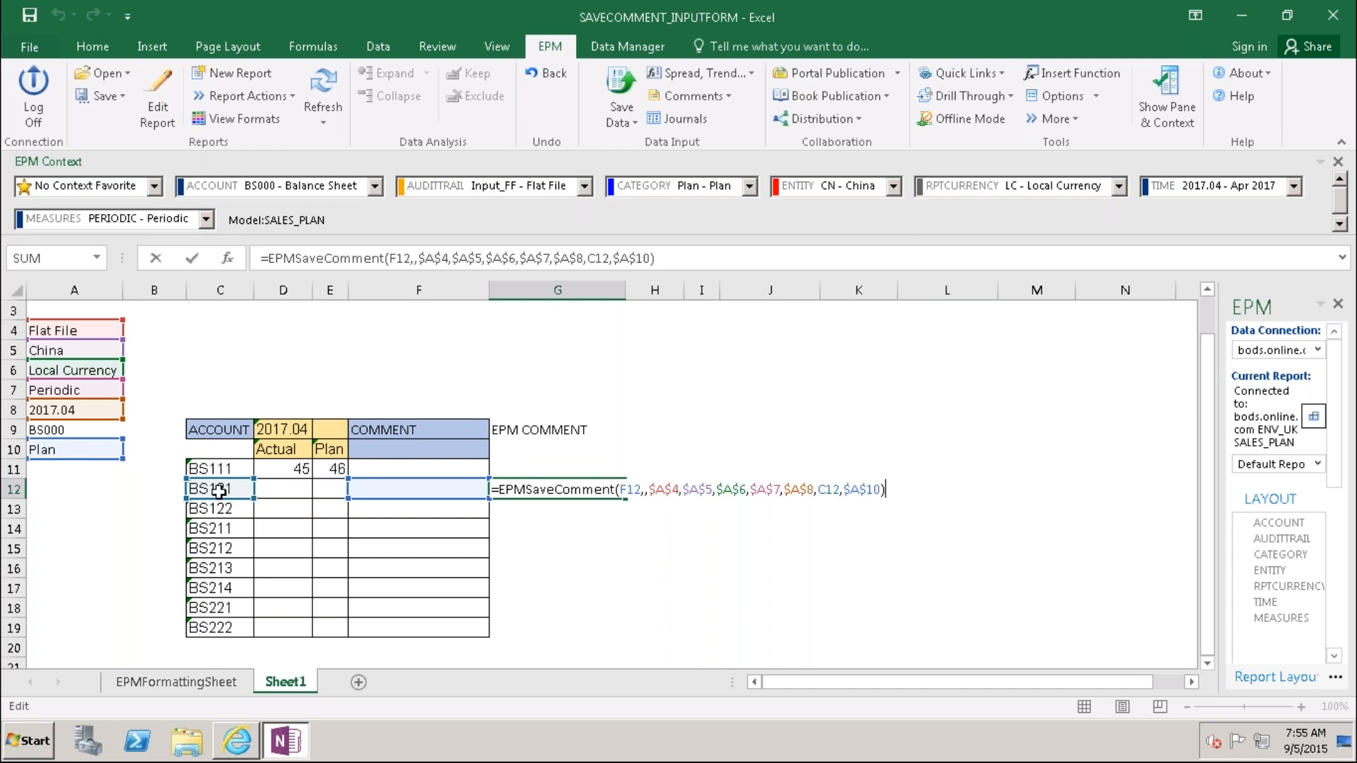
pyautogui.click(570, 568)
pyautogui.click(514, 513)
pyautogui.doubleClick(513, 513)
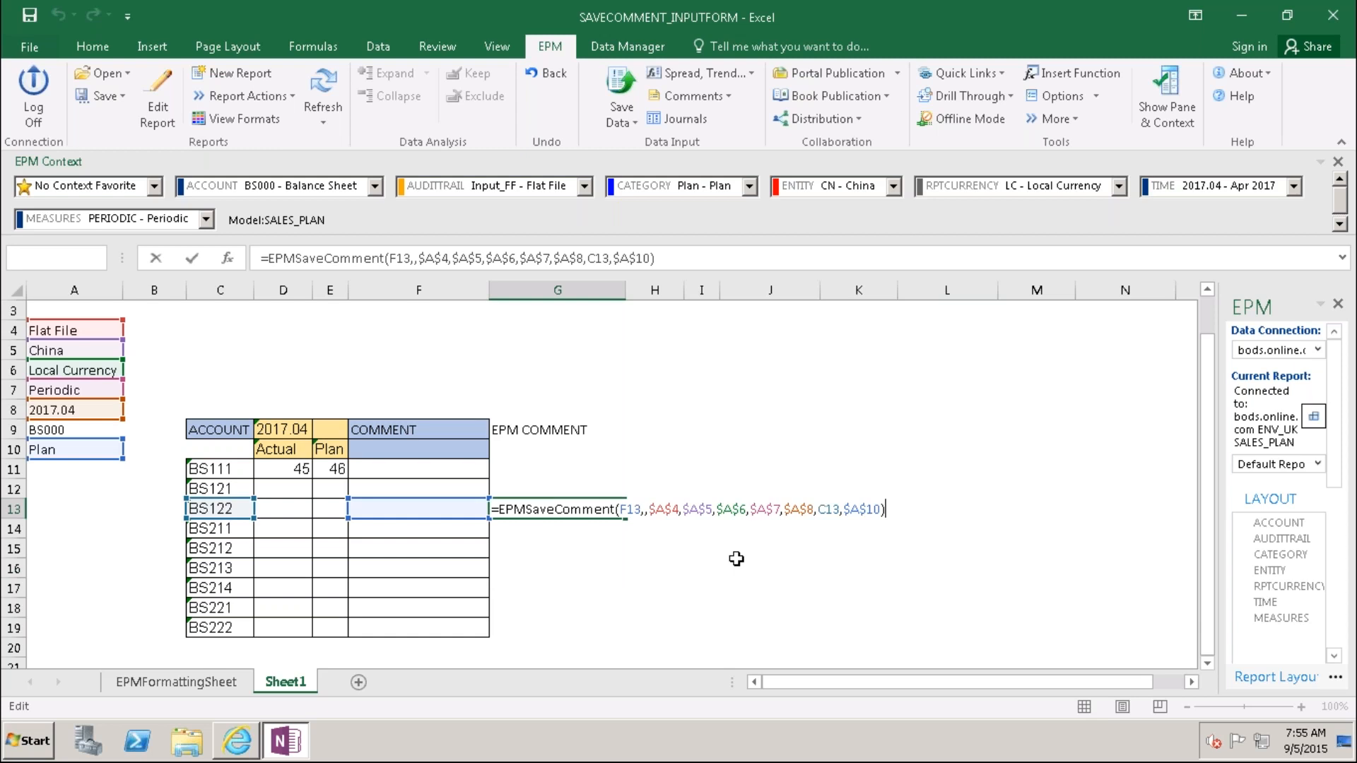
pyautogui.hotkey('ctrl', 'Return')
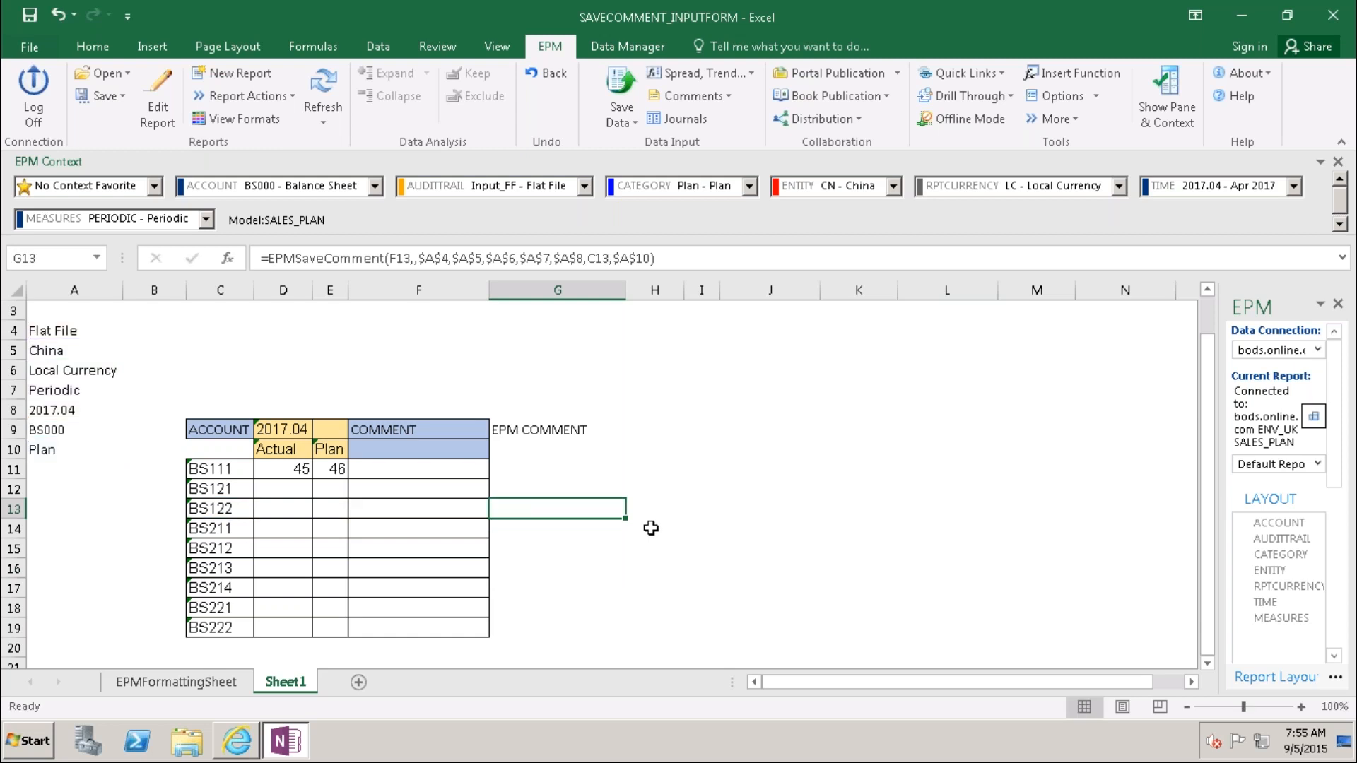
pyautogui.click(292, 493)
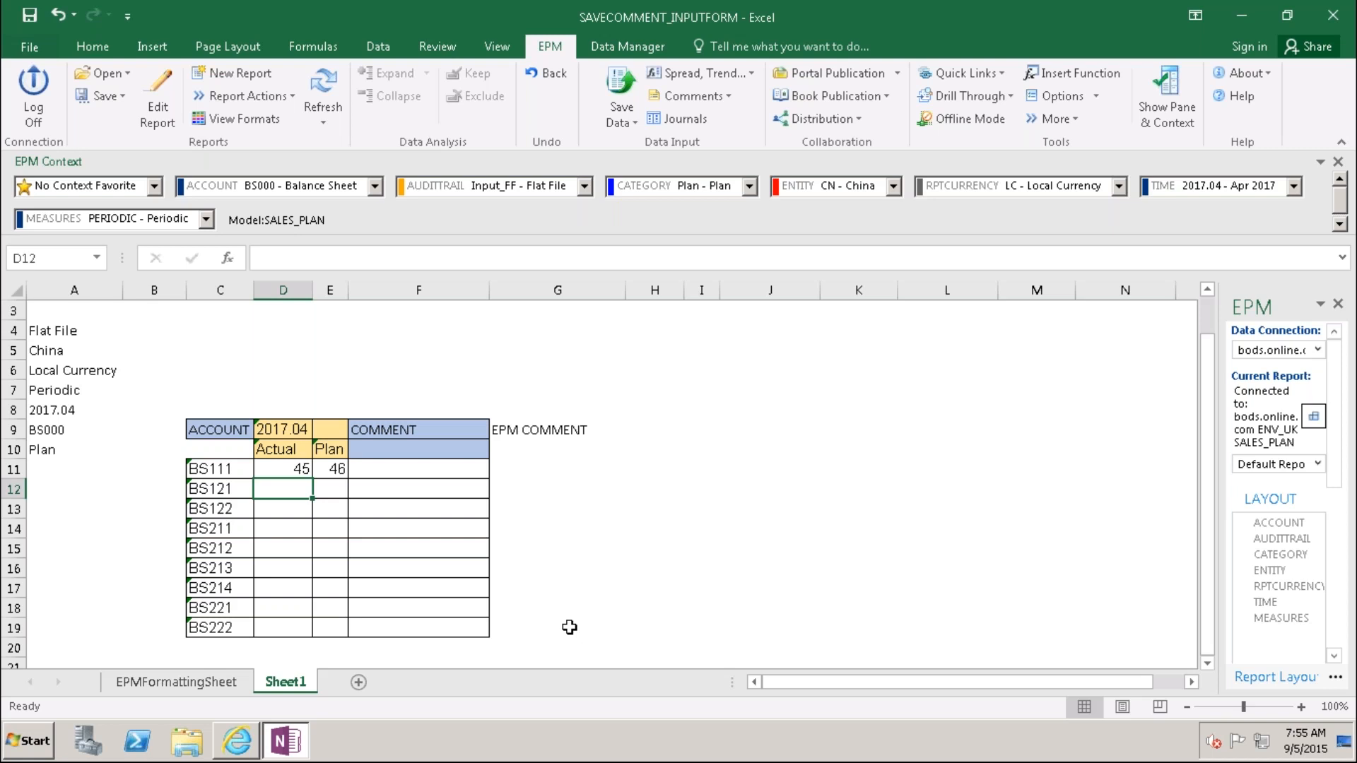
# Step: Enter Actual values 35, 30, 54 and 67 for BS121, BS122, BS211 and BS212
pyautogui.write('35')
pyautogui.press('Return')
pyautogui.write('30')
pyautogui.press('Return')
pyautogui.write('54')
pyautogui.press('Return')
pyautogui.write('67')
pyautogui.press('Return')
# Step: Enter 23, 34, 78 and 34 for BS213–BS222, then open the category member selector
pyautogui.write('23')
pyautogui.press('Return')
pyautogui.write('34')
pyautogui.press('Return')
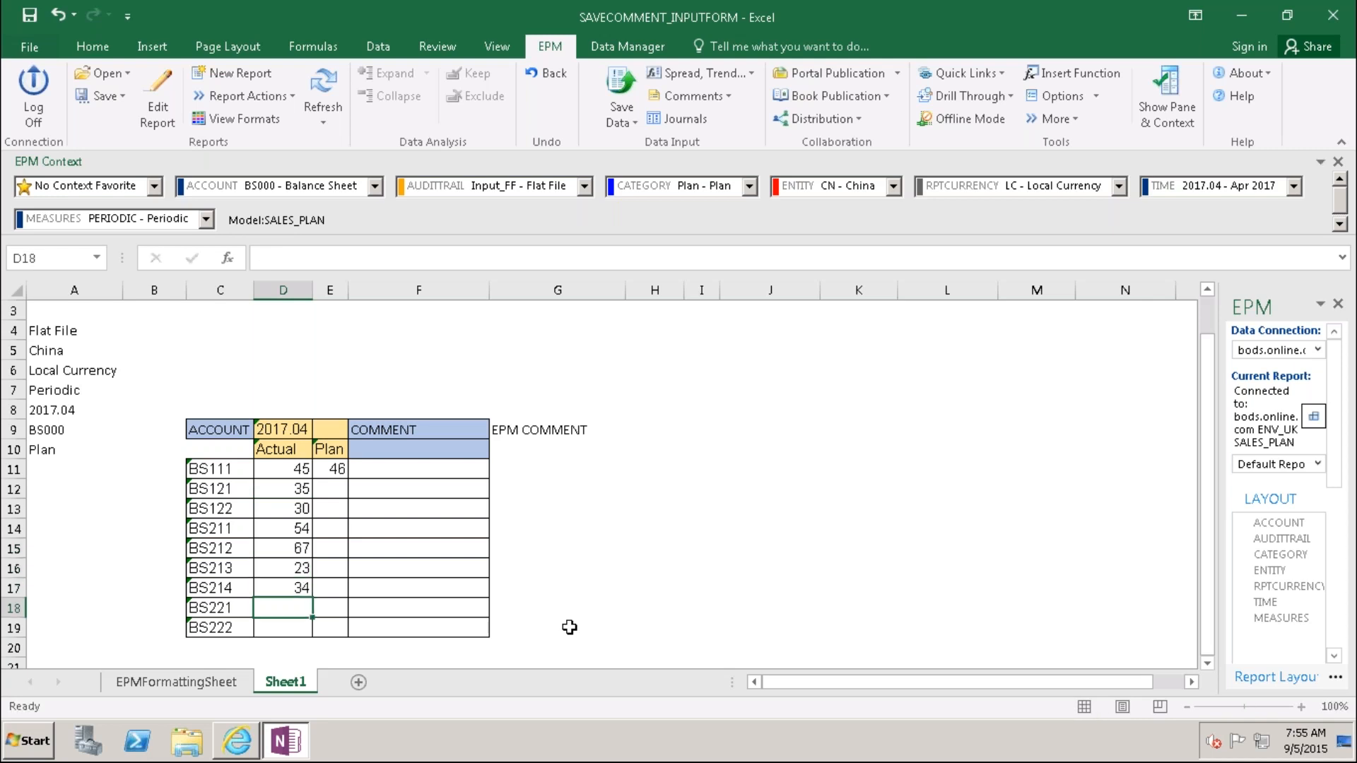
pyautogui.write('78')
pyautogui.press('Return')
pyautogui.write('34')
pyautogui.press('Return')
pyautogui.click(806, 662)
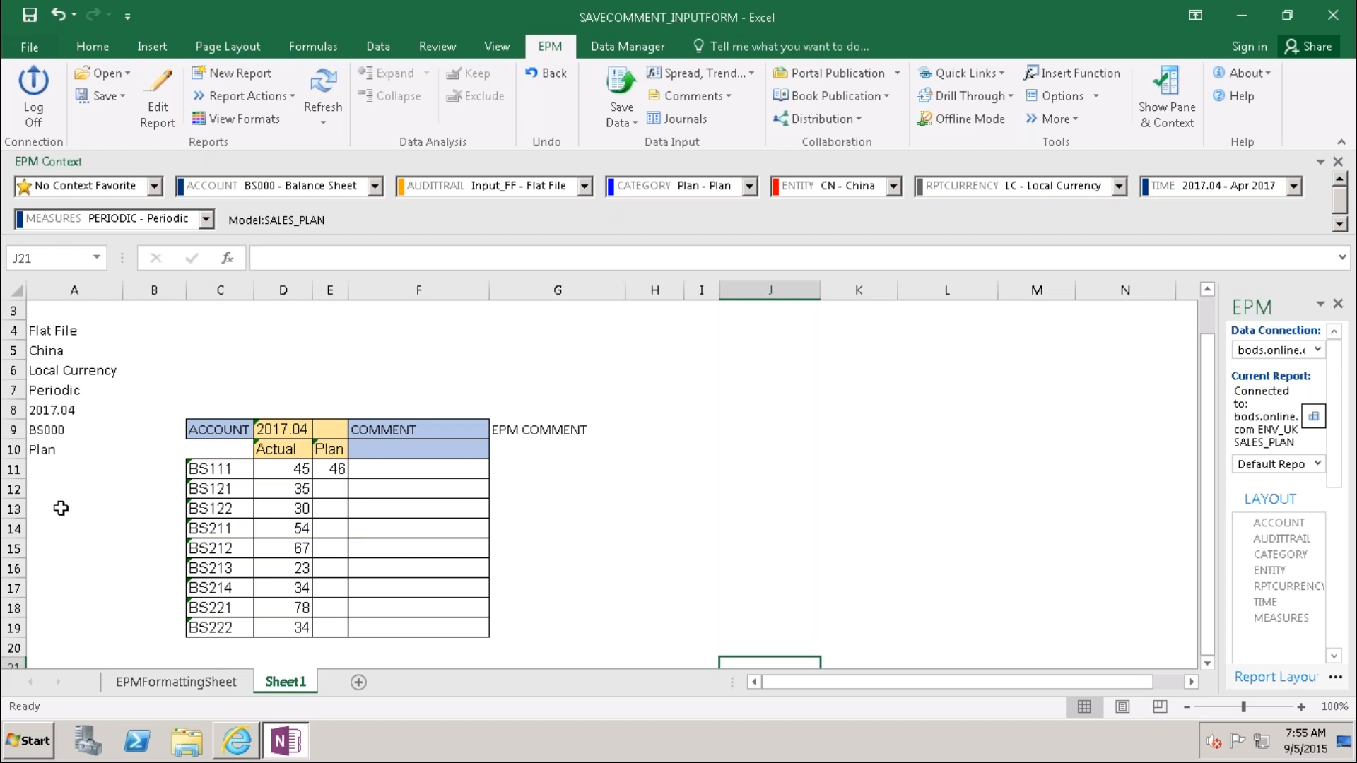
pyautogui.click(48, 451)
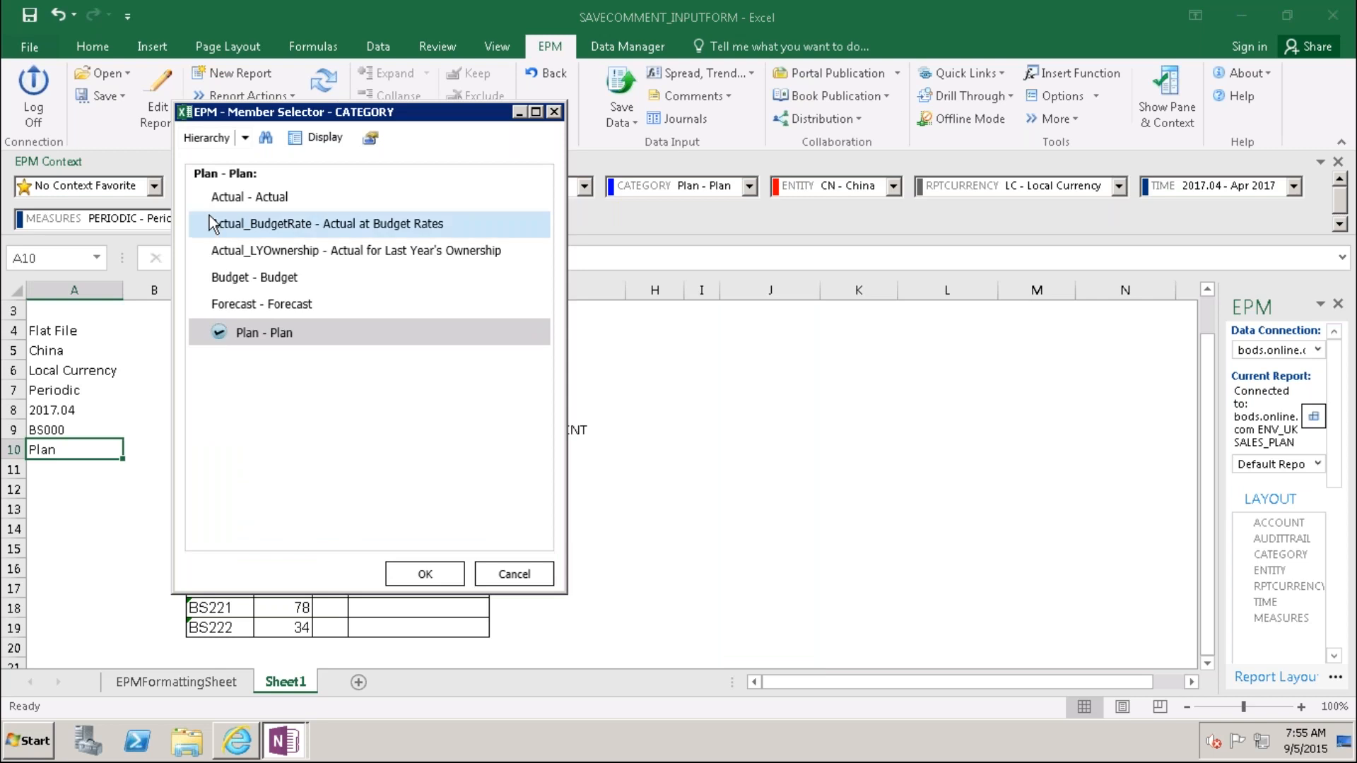
pyautogui.click(221, 197)
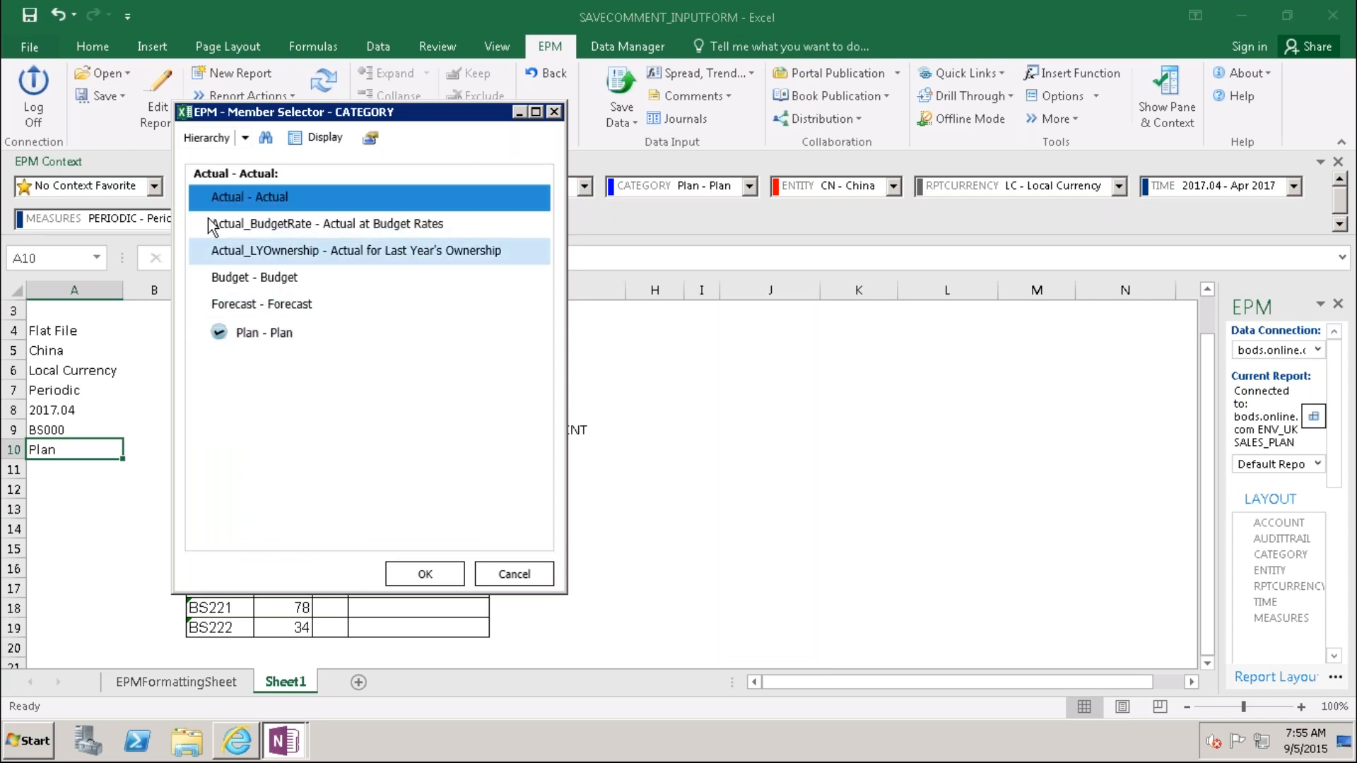
pyautogui.click(216, 198)
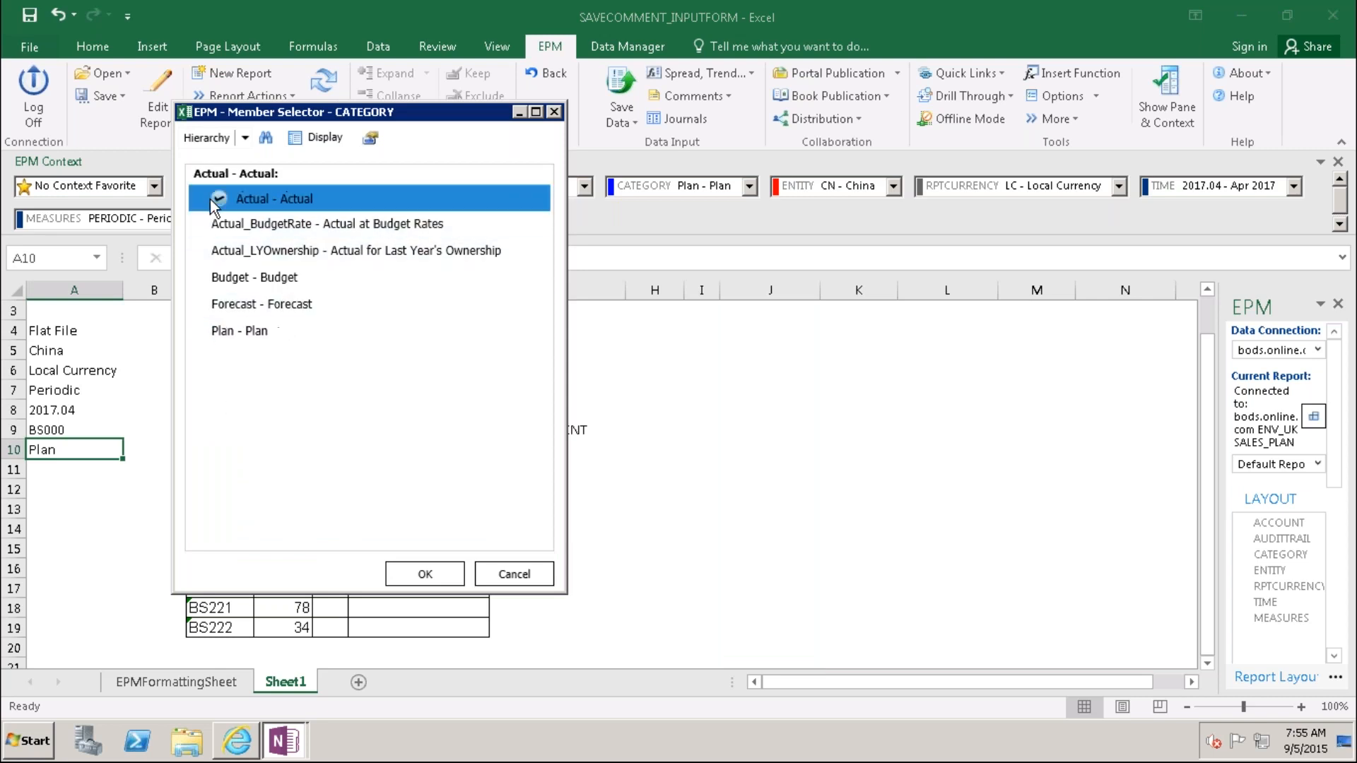
pyautogui.click(430, 574)
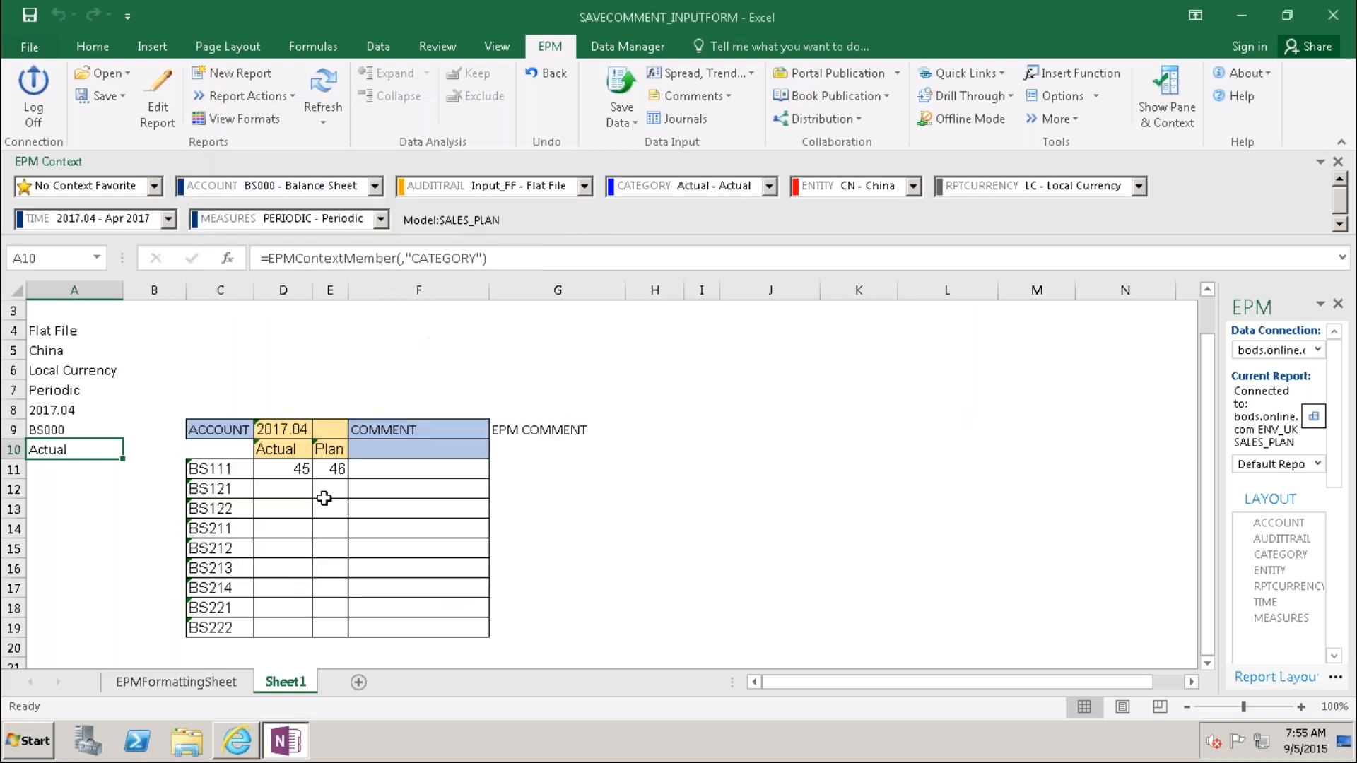
pyautogui.moveTo(110, 418); pyautogui.dragTo(294, 550)
pyautogui.click(297, 388)
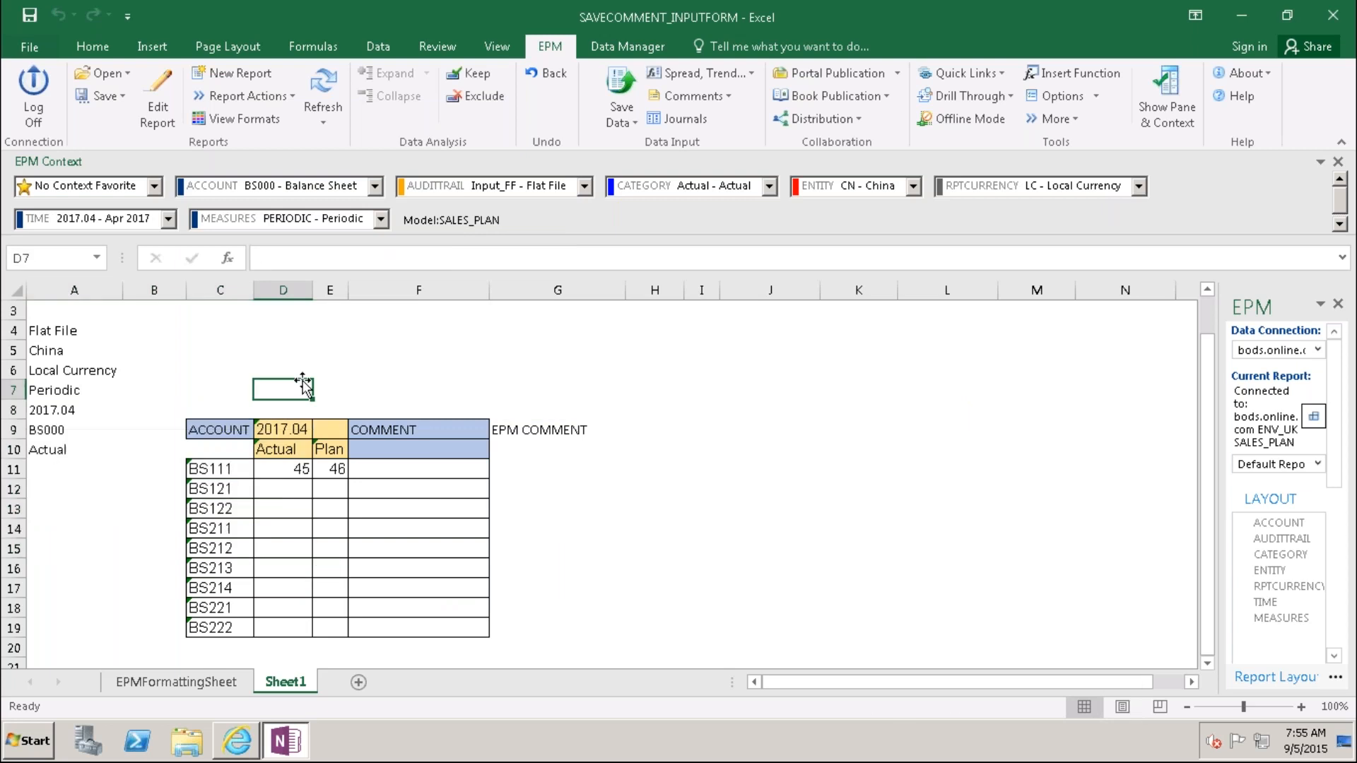
pyautogui.click(286, 432)
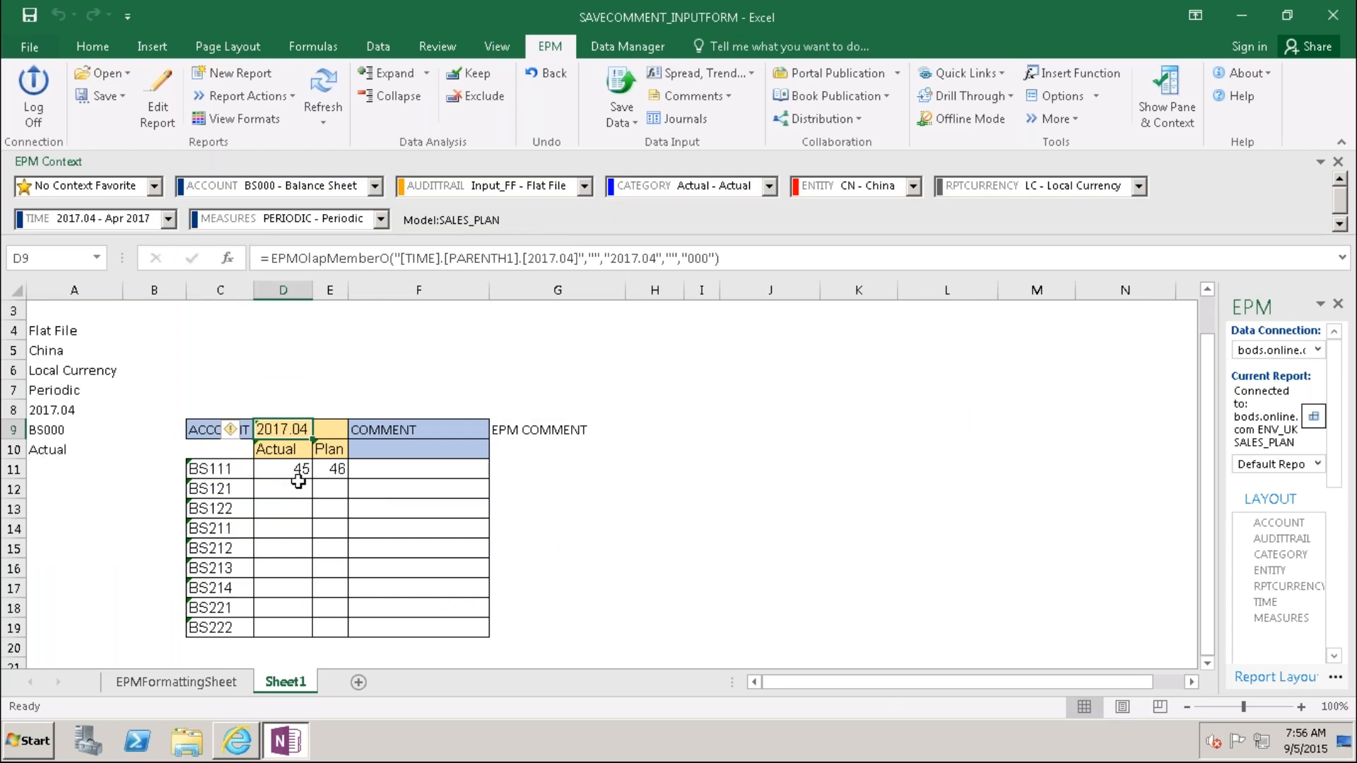
pyautogui.click(57, 448)
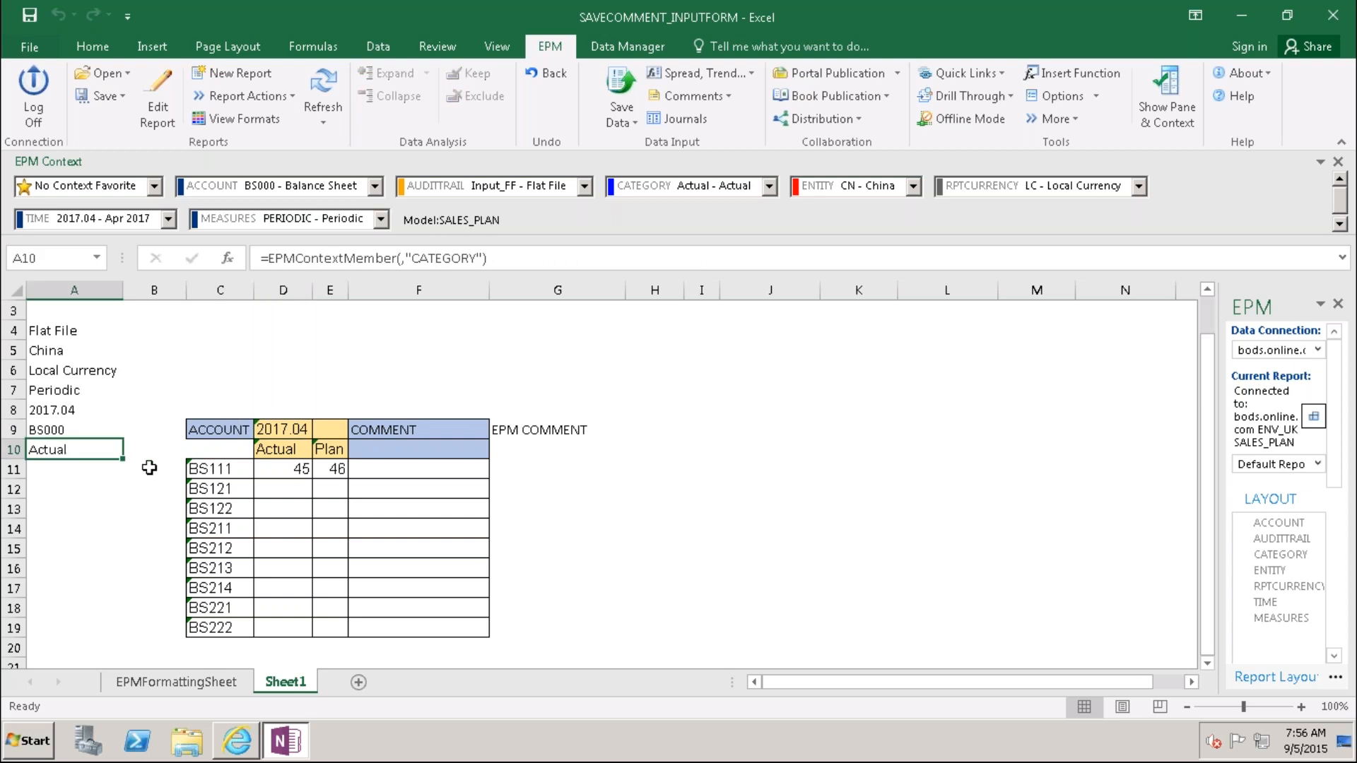
pyautogui.click(288, 491)
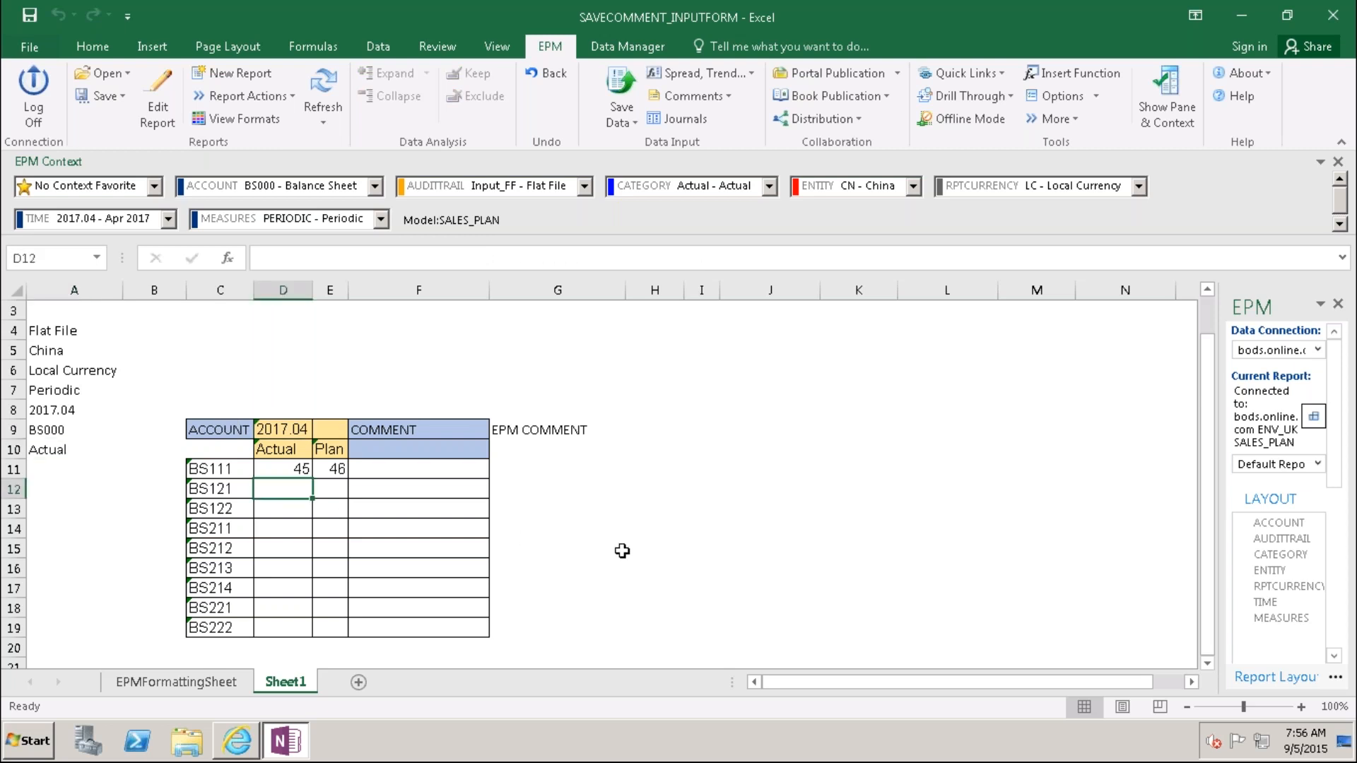
# Step: Enter 2017.04 Actual values 34, 45, 34, 23, 36, 47, 87, 45 for BS121–BS222
pyautogui.write('34')
pyautogui.press('Return')
pyautogui.write('45')
pyautogui.press('Return')
pyautogui.write('34')
pyautogui.press('Return')
pyautogui.write('23')
pyautogui.press('Return')
pyautogui.write('36')
pyautogui.press('Return')
pyautogui.write('47')
pyautogui.press('Return')
pyautogui.write('87')
pyautogui.press('Return')
pyautogui.write('45')
pyautogui.hotkey('ctrl', 'Return')
pyautogui.press('Return')
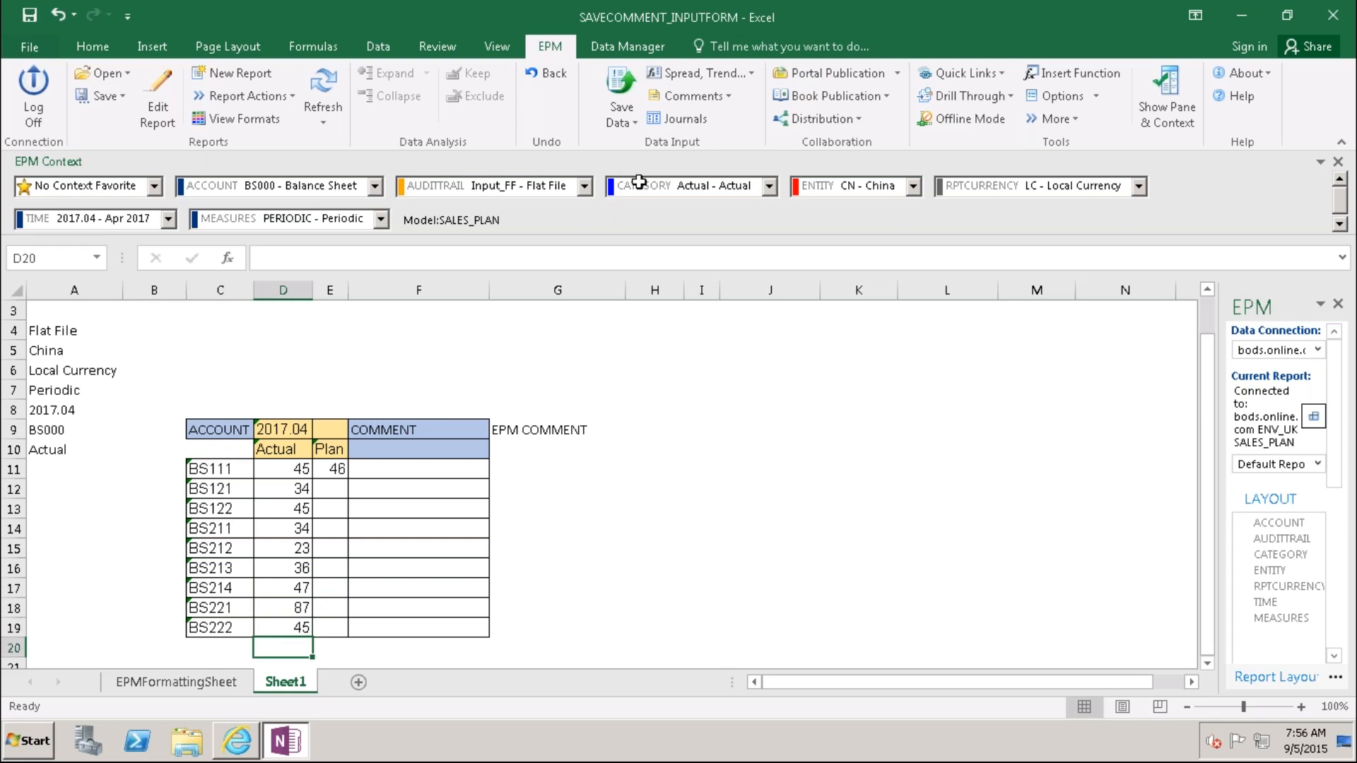
# Step: Save the eight Actual records to the model with EPM Save Data
pyautogui.click(621, 83)
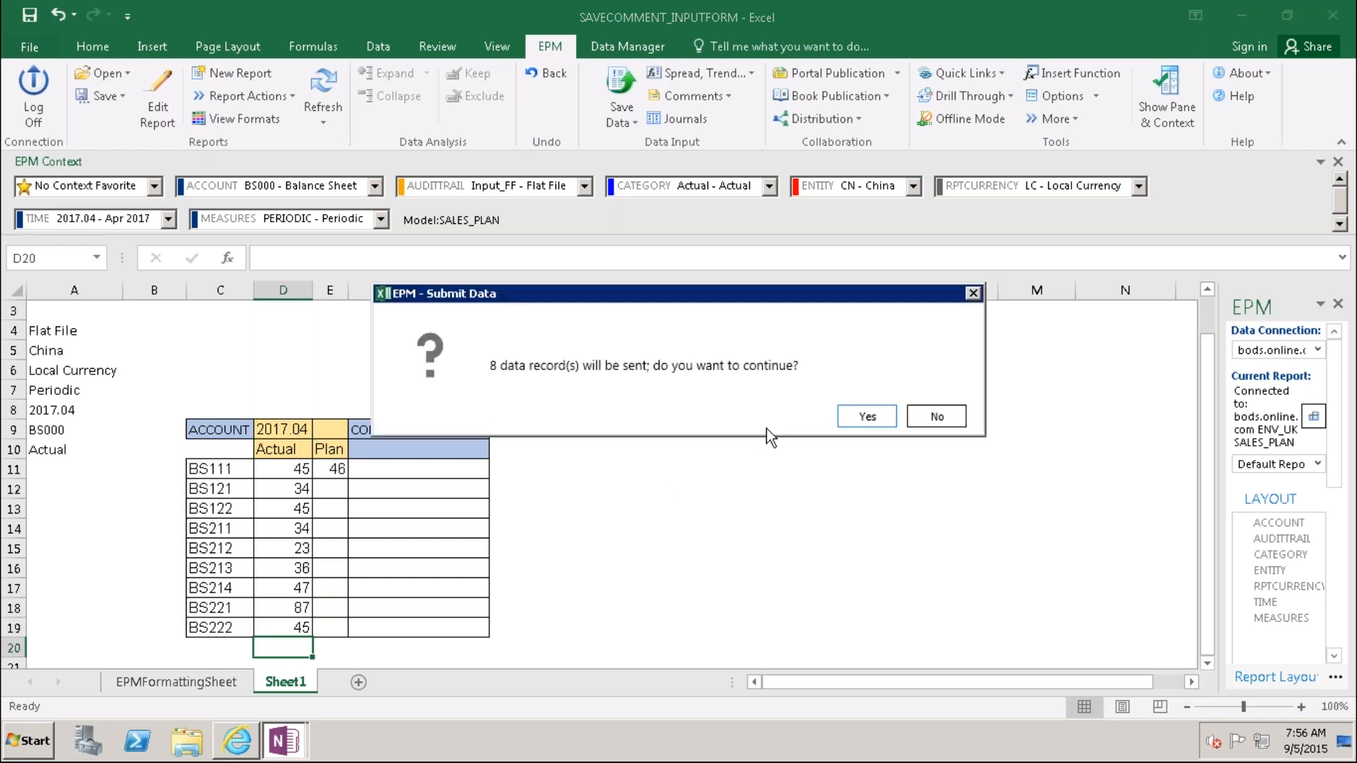
pyautogui.click(866, 418)
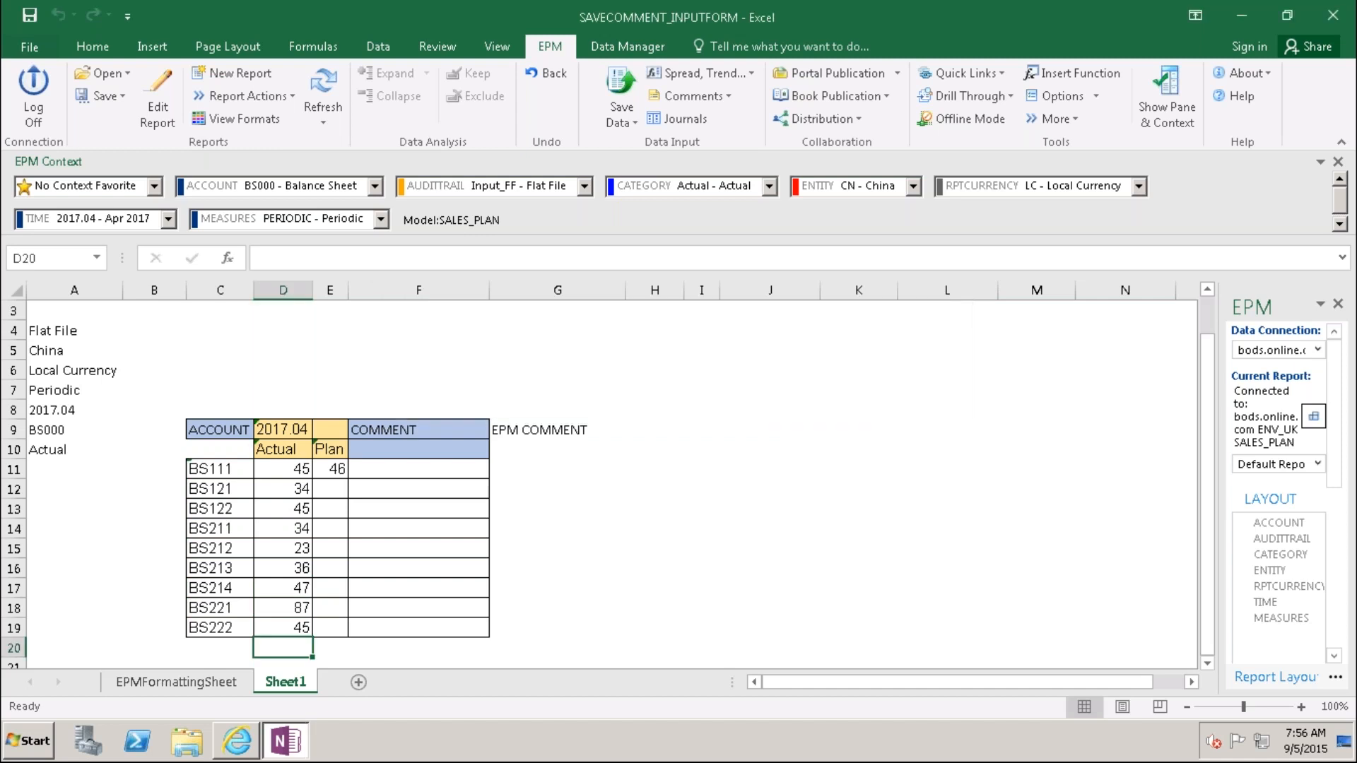
pyautogui.click(606, 568)
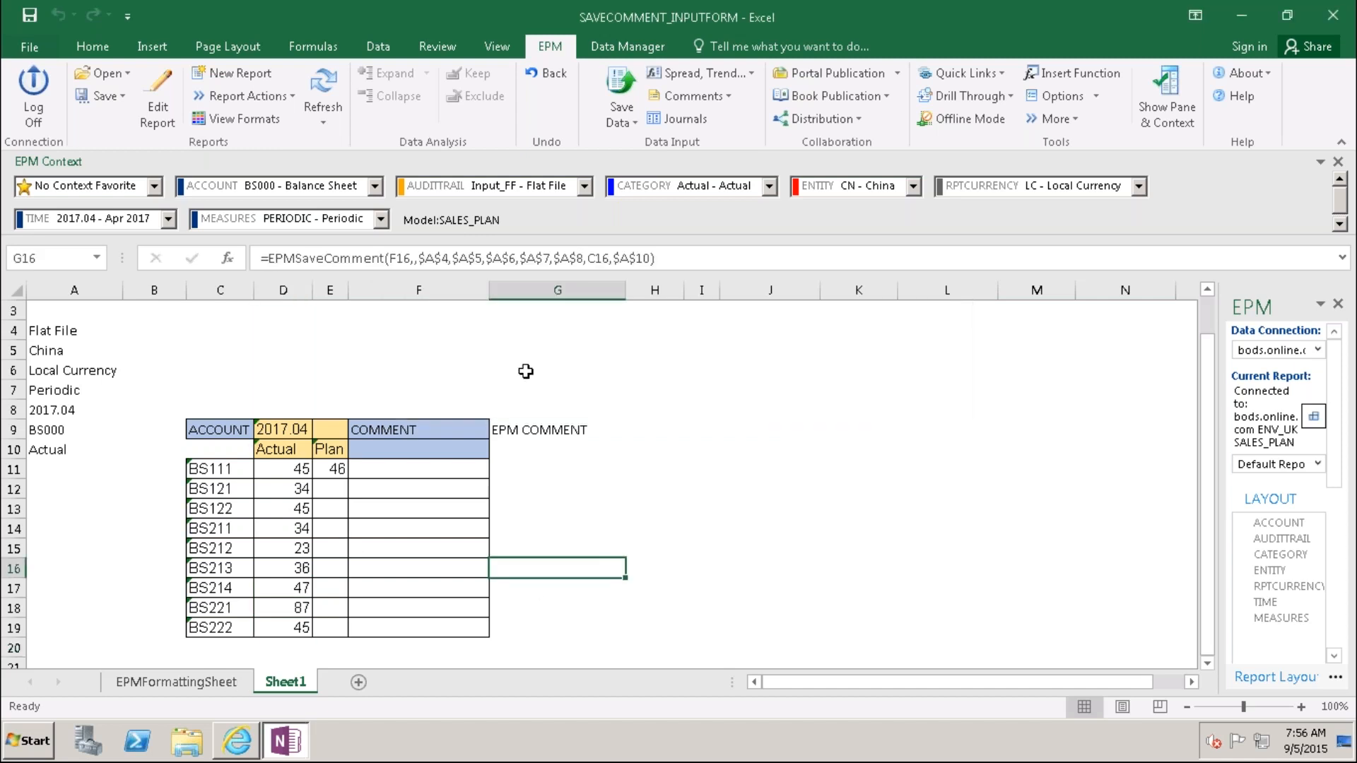
pyautogui.click(323, 88)
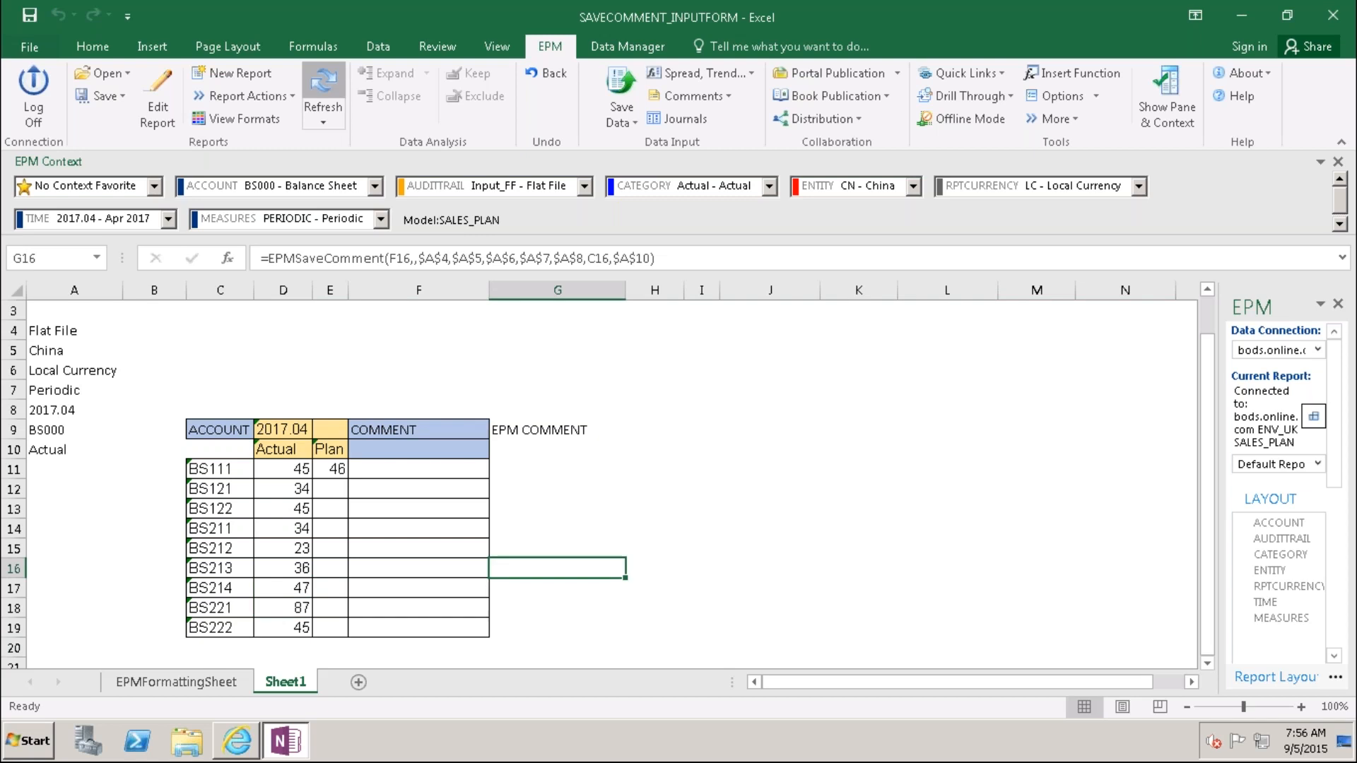
pyautogui.doubleClick(45, 448)
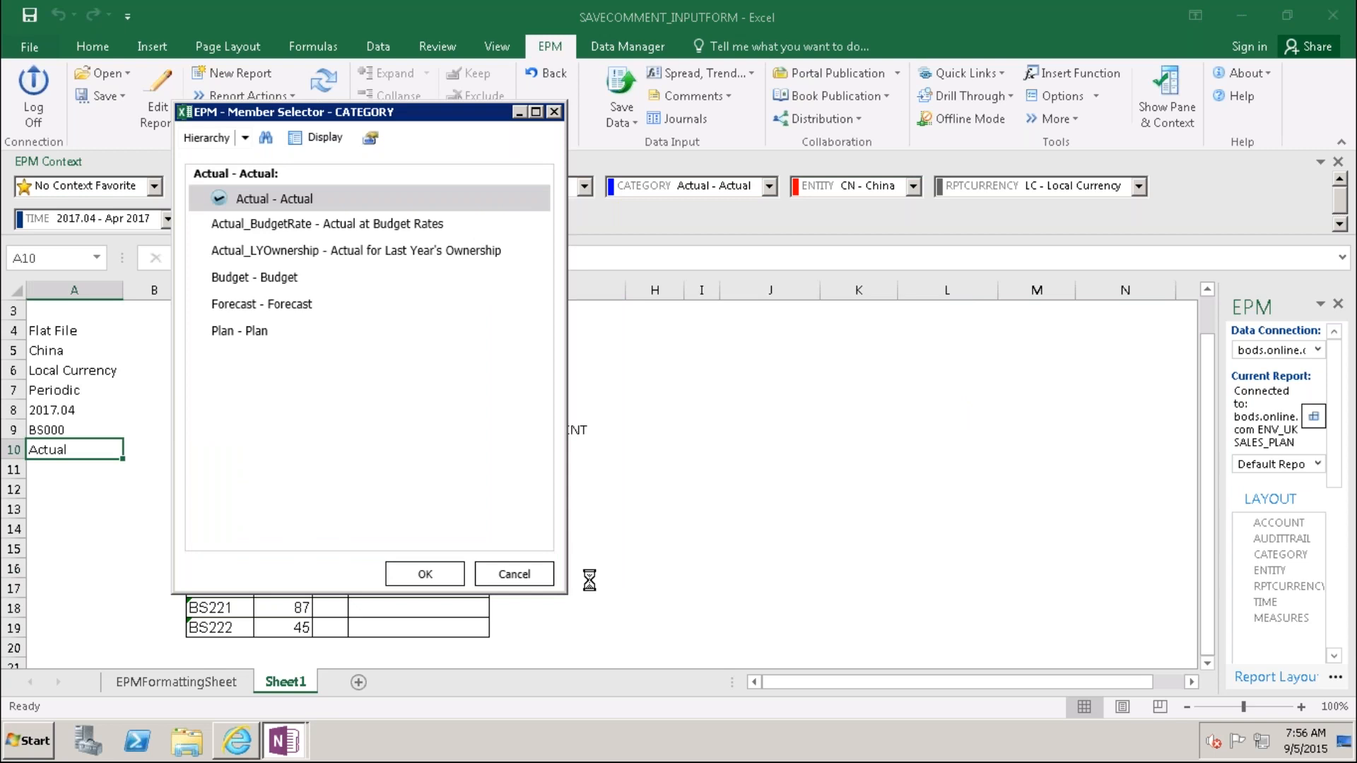
pyautogui.click(514, 574)
pyautogui.click(676, 553)
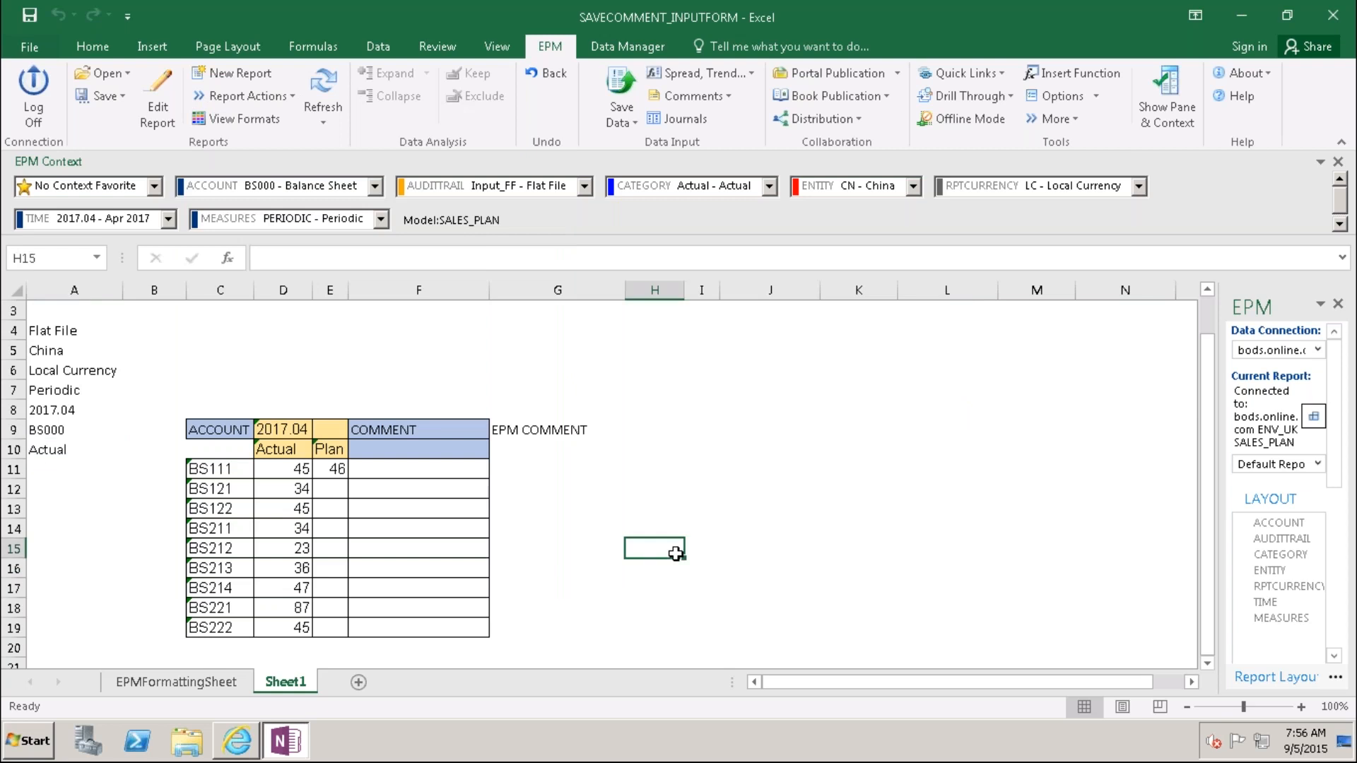
pyautogui.click(333, 485)
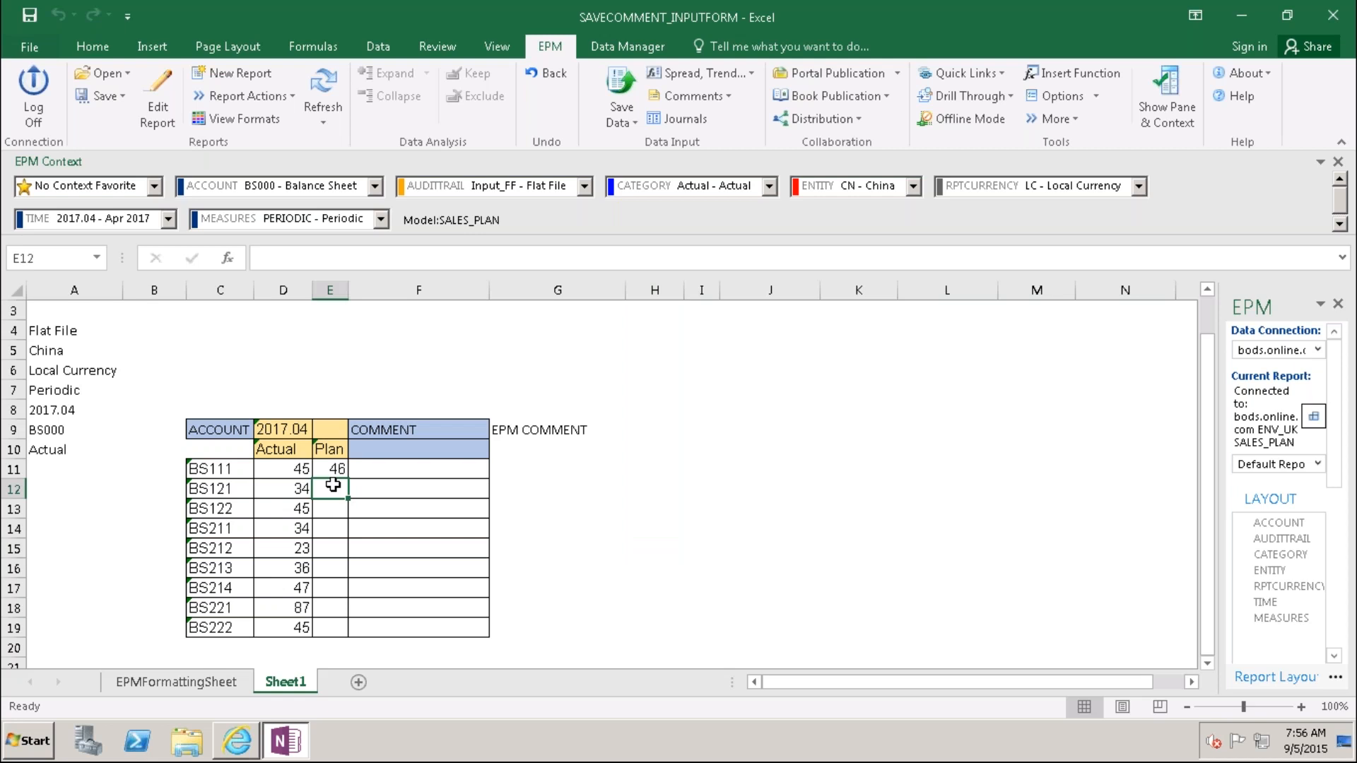
# Step: Enter Plan 56 for BS121 and save the one record to the model
pyautogui.write('56')
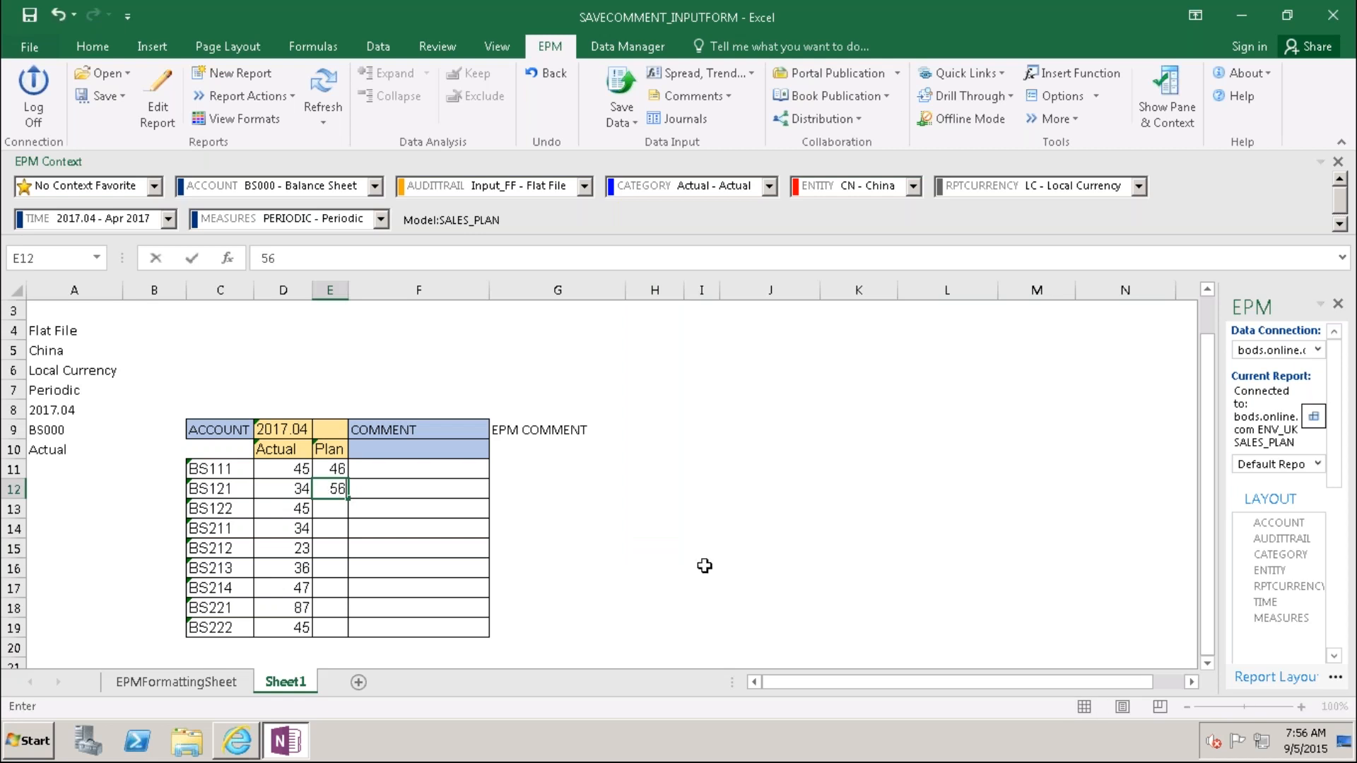
pyautogui.click(705, 565)
pyautogui.click(620, 89)
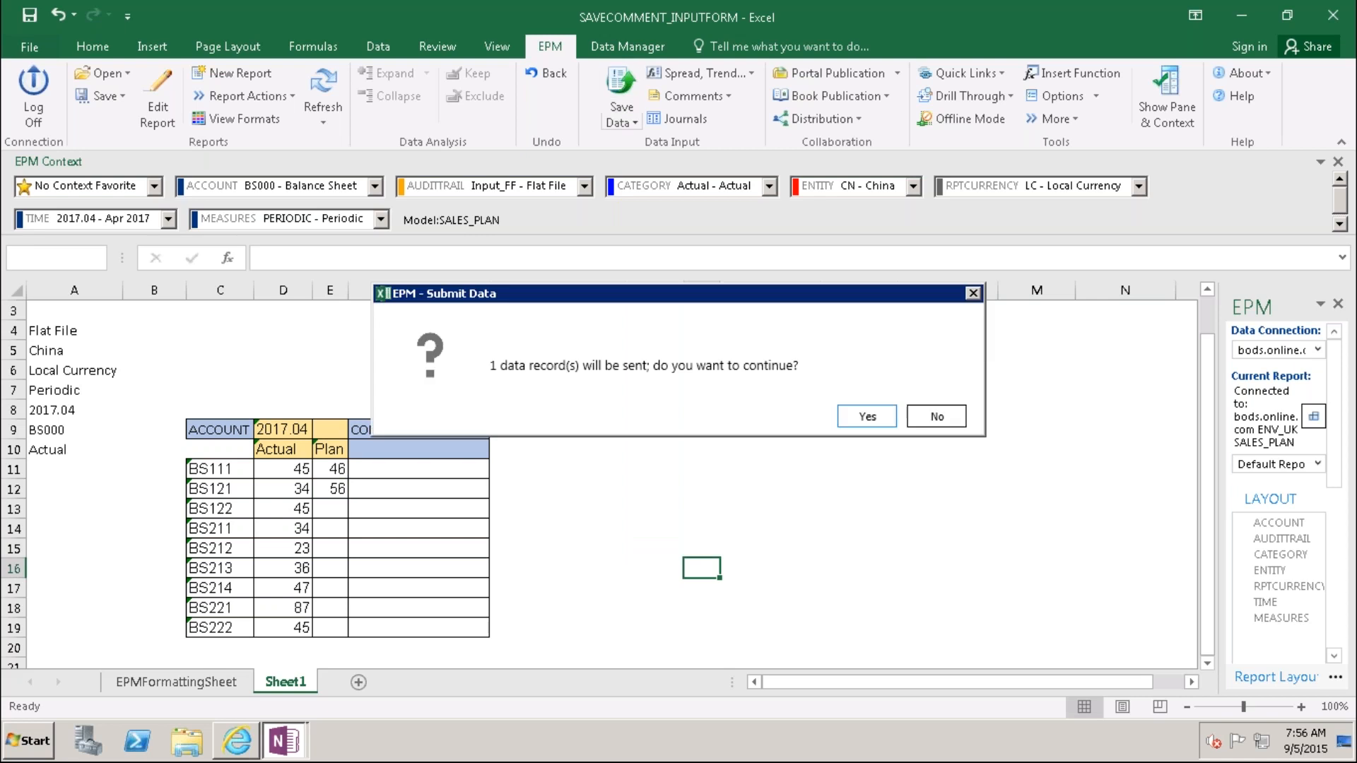
pyautogui.click(872, 421)
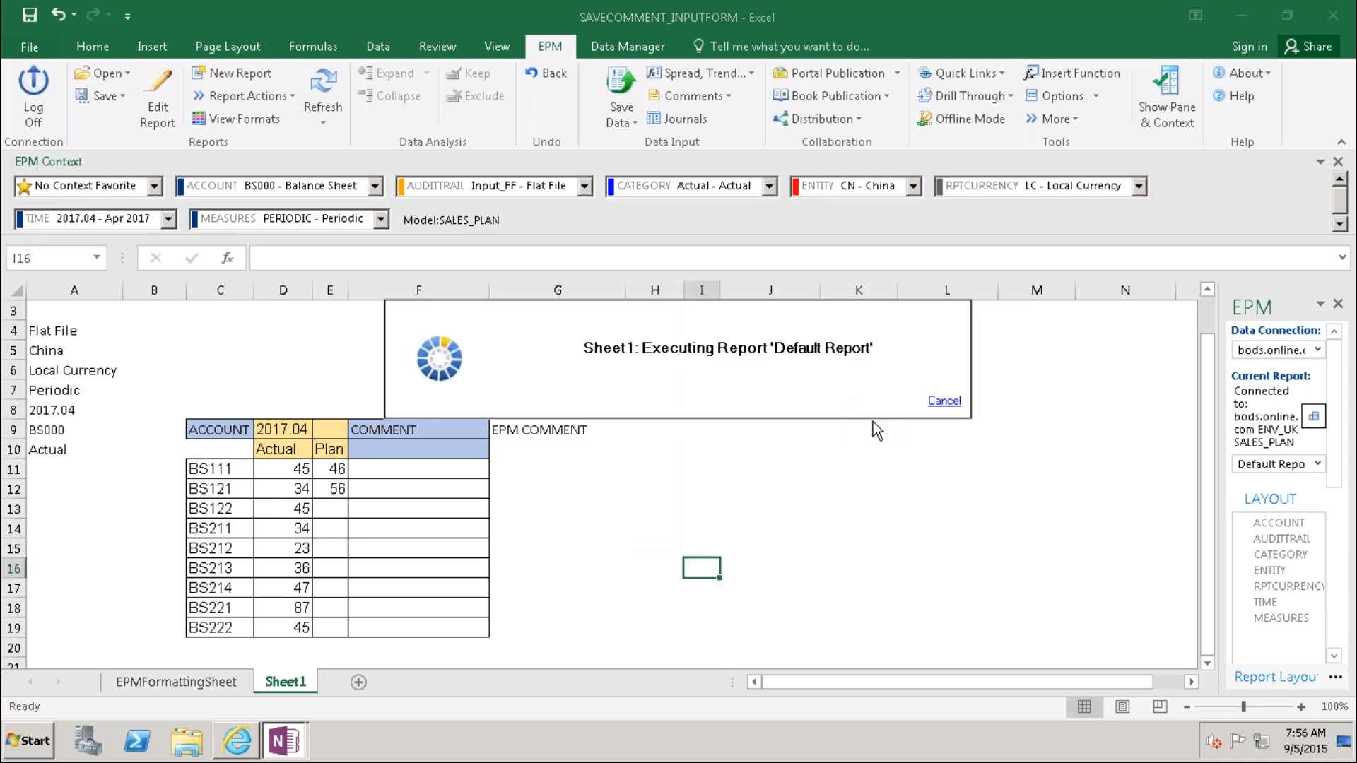
pyautogui.click(876, 475)
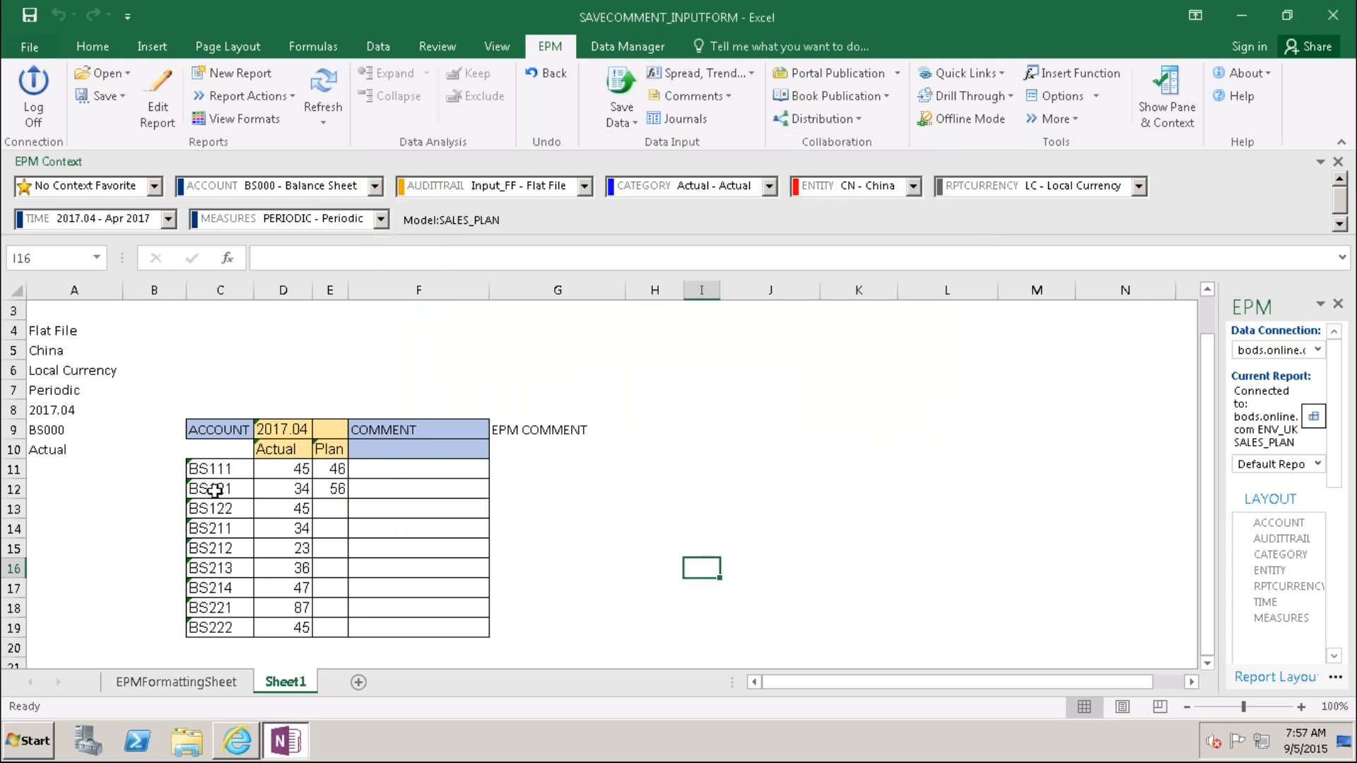
# Step: Refresh the report, then minimize Excel to reveal the BPC web Library
pyautogui.click(15, 489)
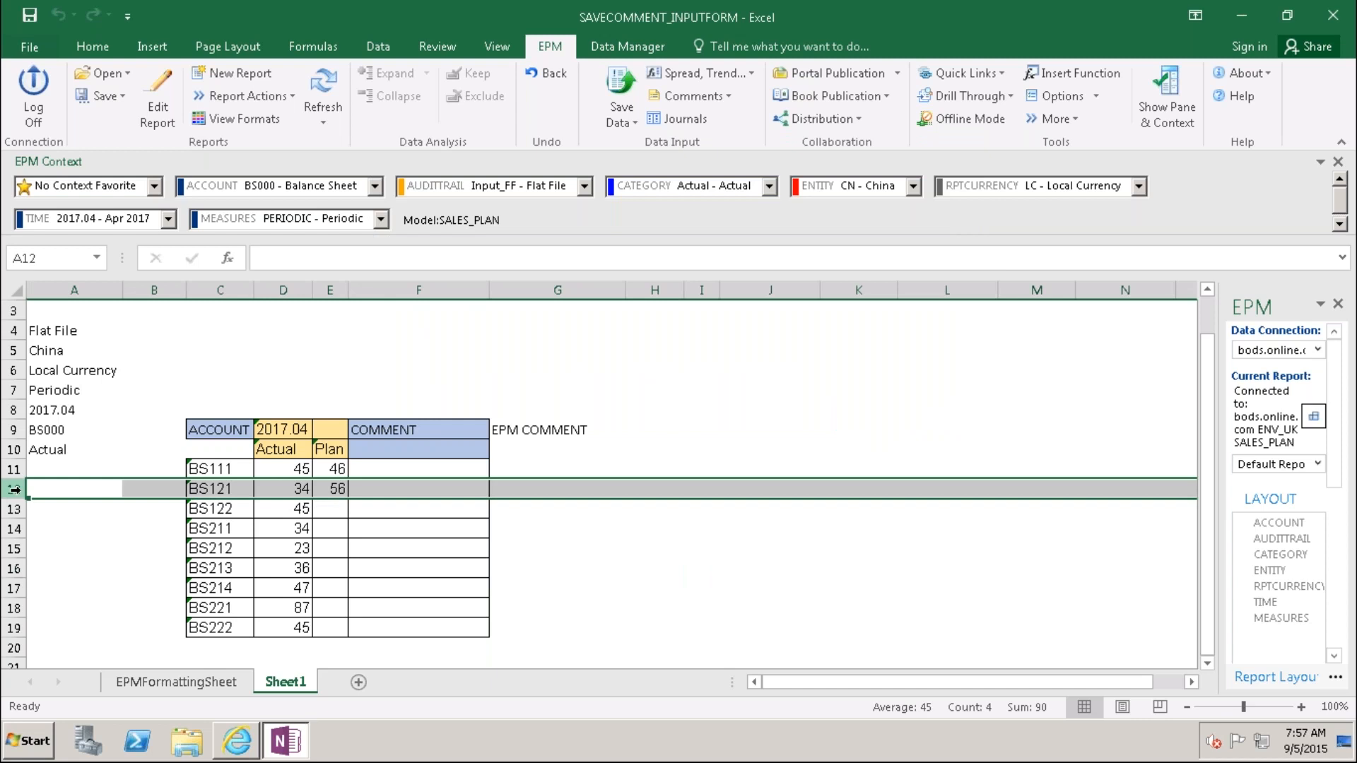
pyautogui.click(323, 96)
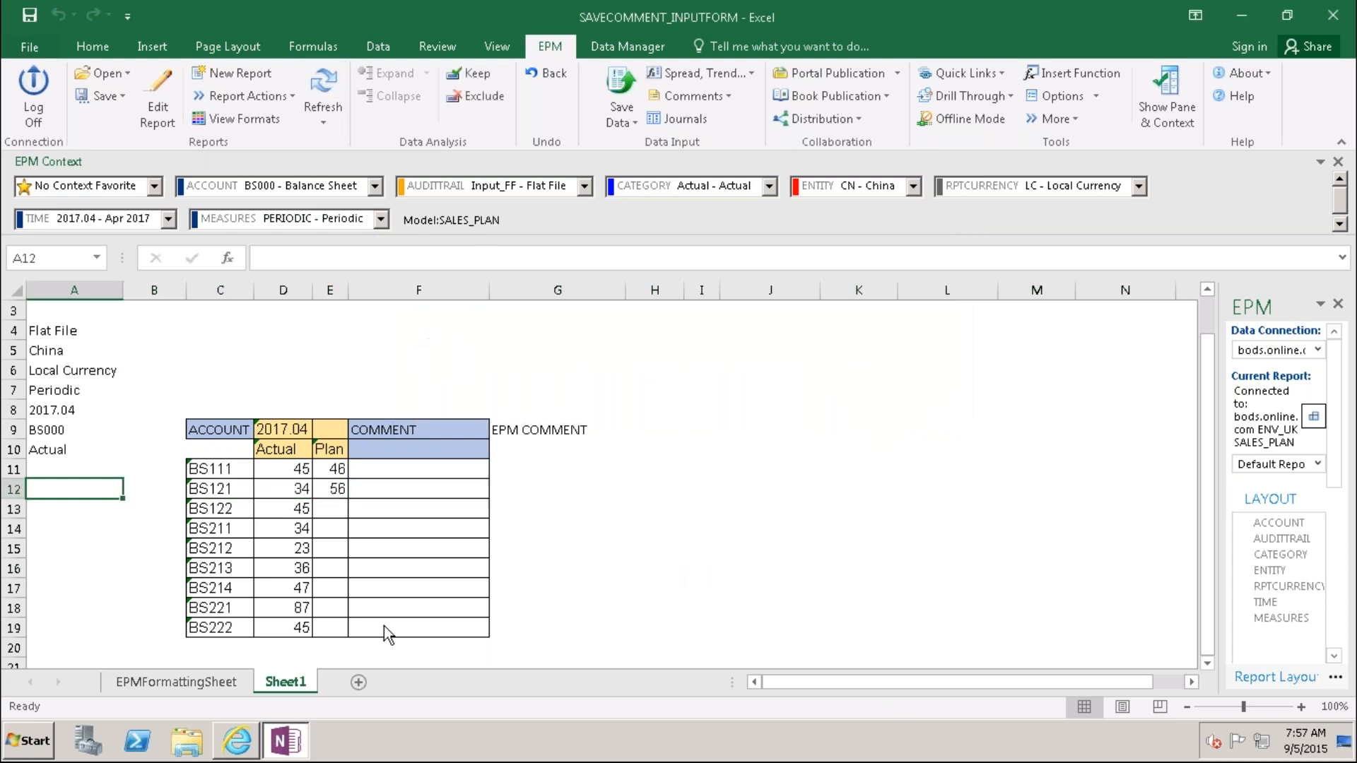
pyautogui.click(1249, 10)
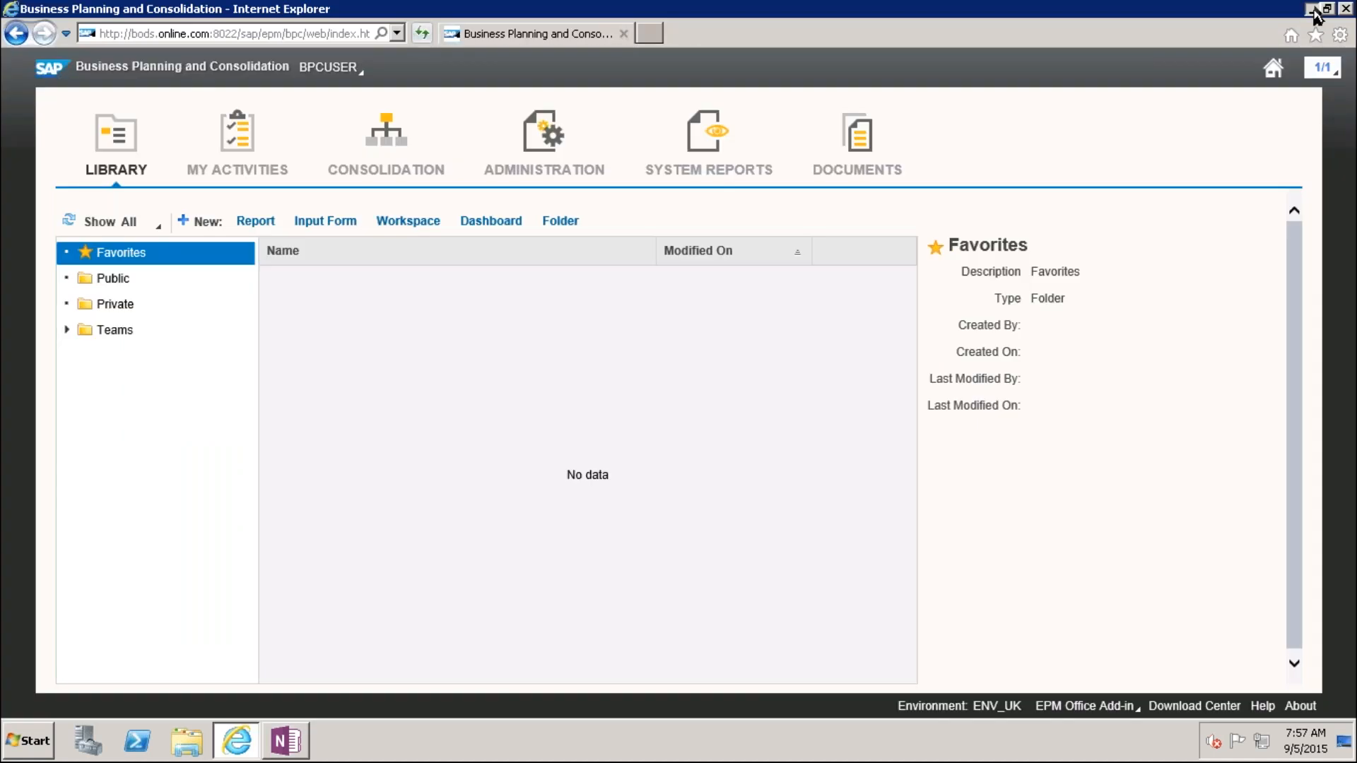
# Step: Log on to the BW 7.5 system in SAP Logon with the saved user name and password
pyautogui.click(1306, 7)
pyautogui.click(54, 452)
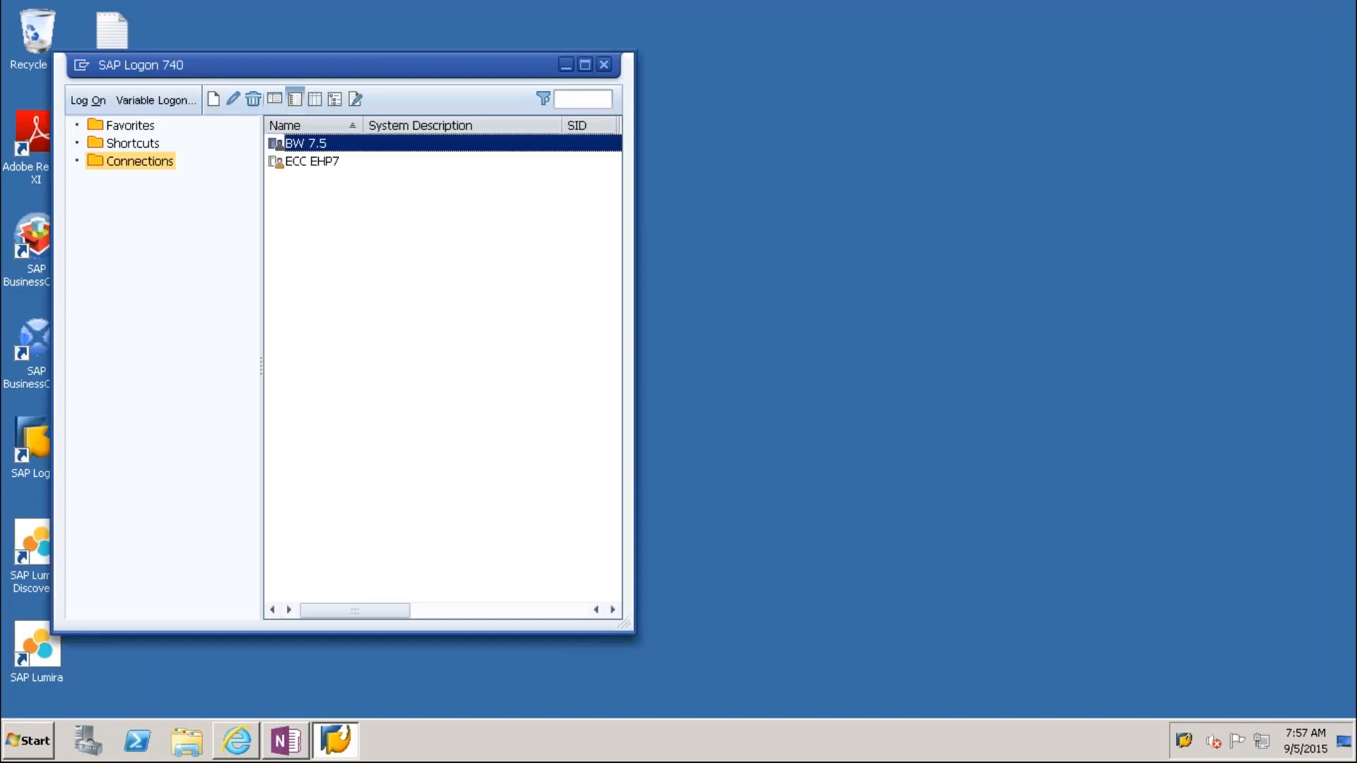
pyautogui.press('Return')
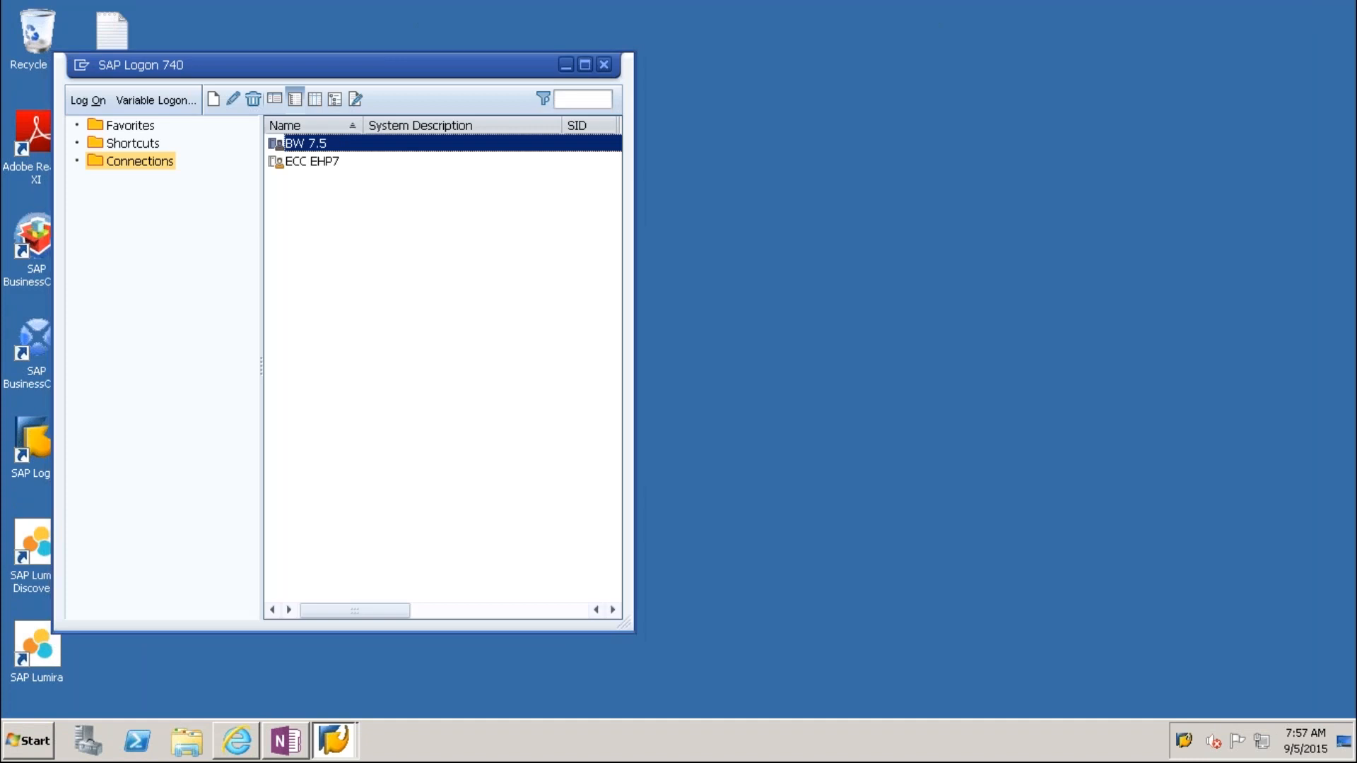
pyautogui.click(212, 226)
pyautogui.click(216, 229)
pyautogui.write('********')
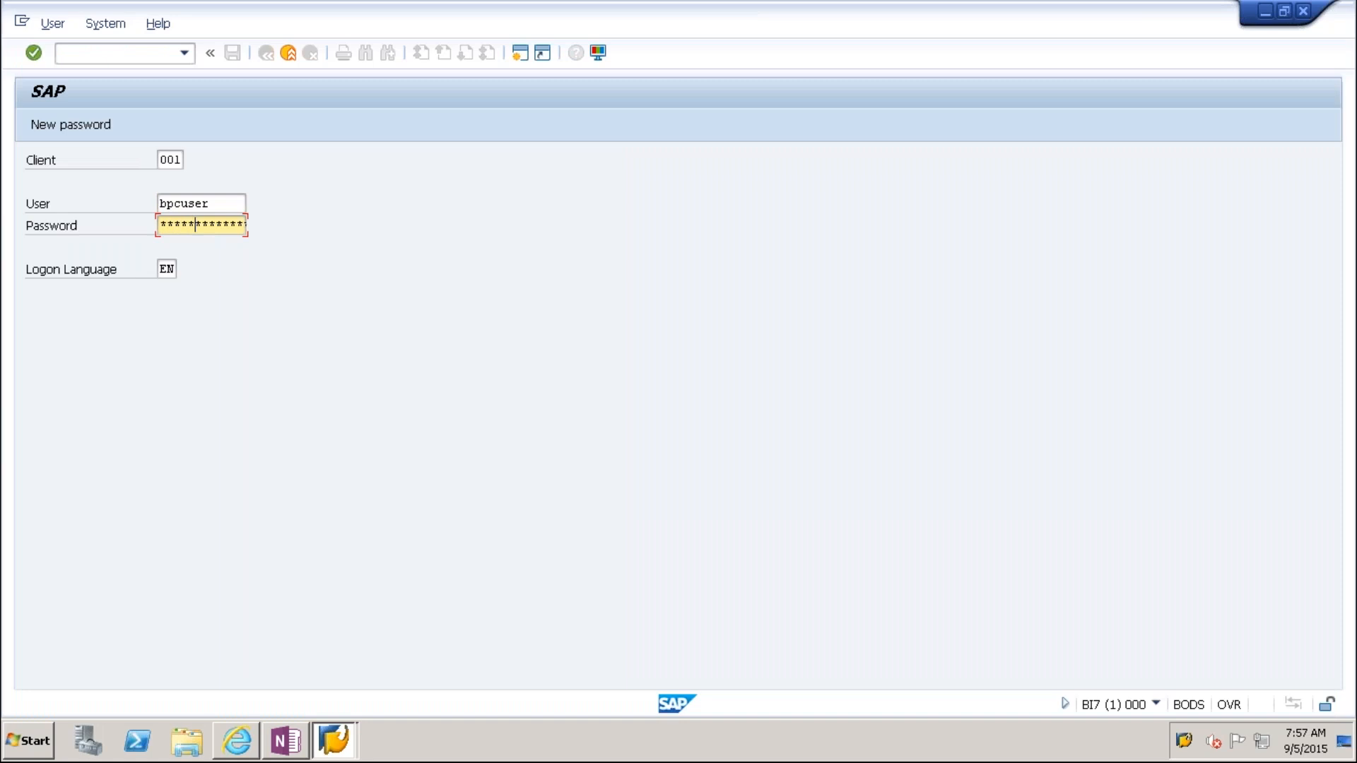
pyautogui.write('*')
pyautogui.press('Return')
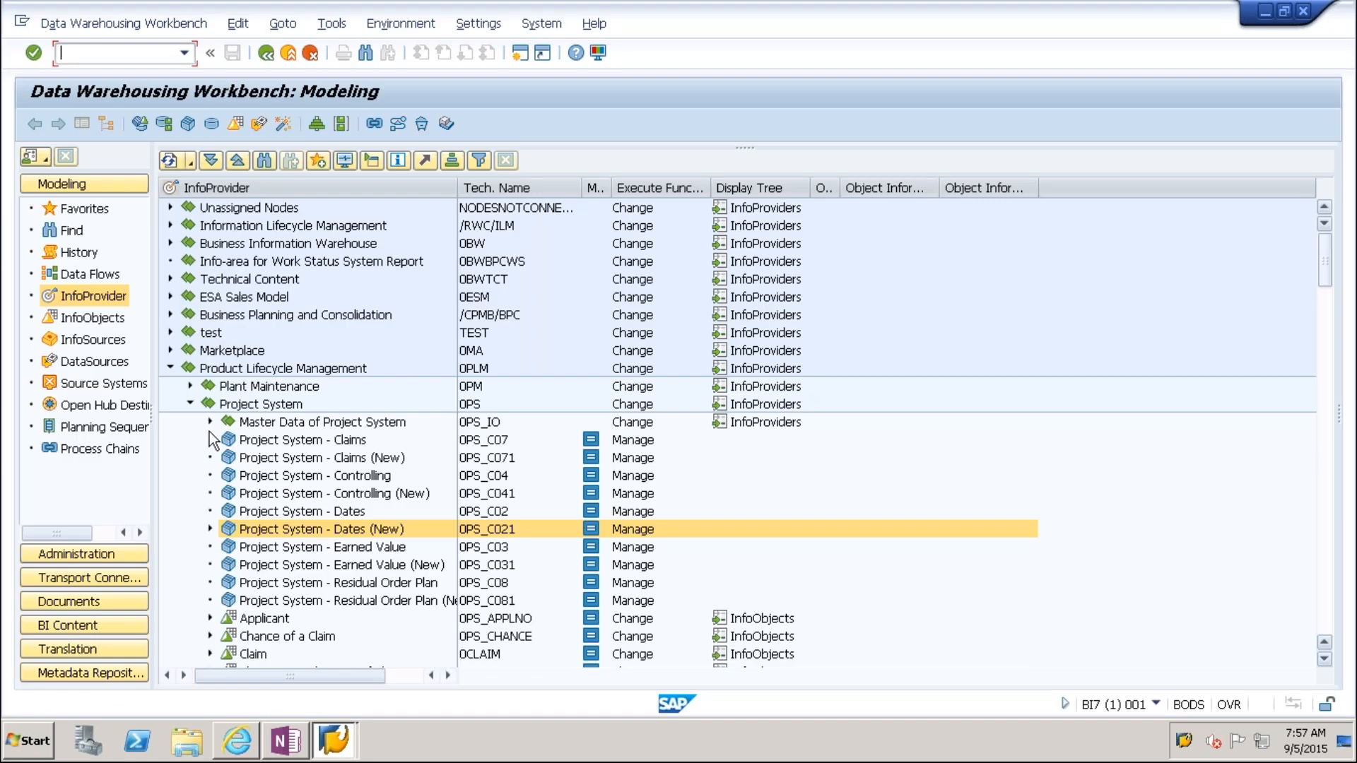
# Step: Locate the SALES_PLAN cube under BPC ENV_UK and choose to display its data
pyautogui.click(190, 403)
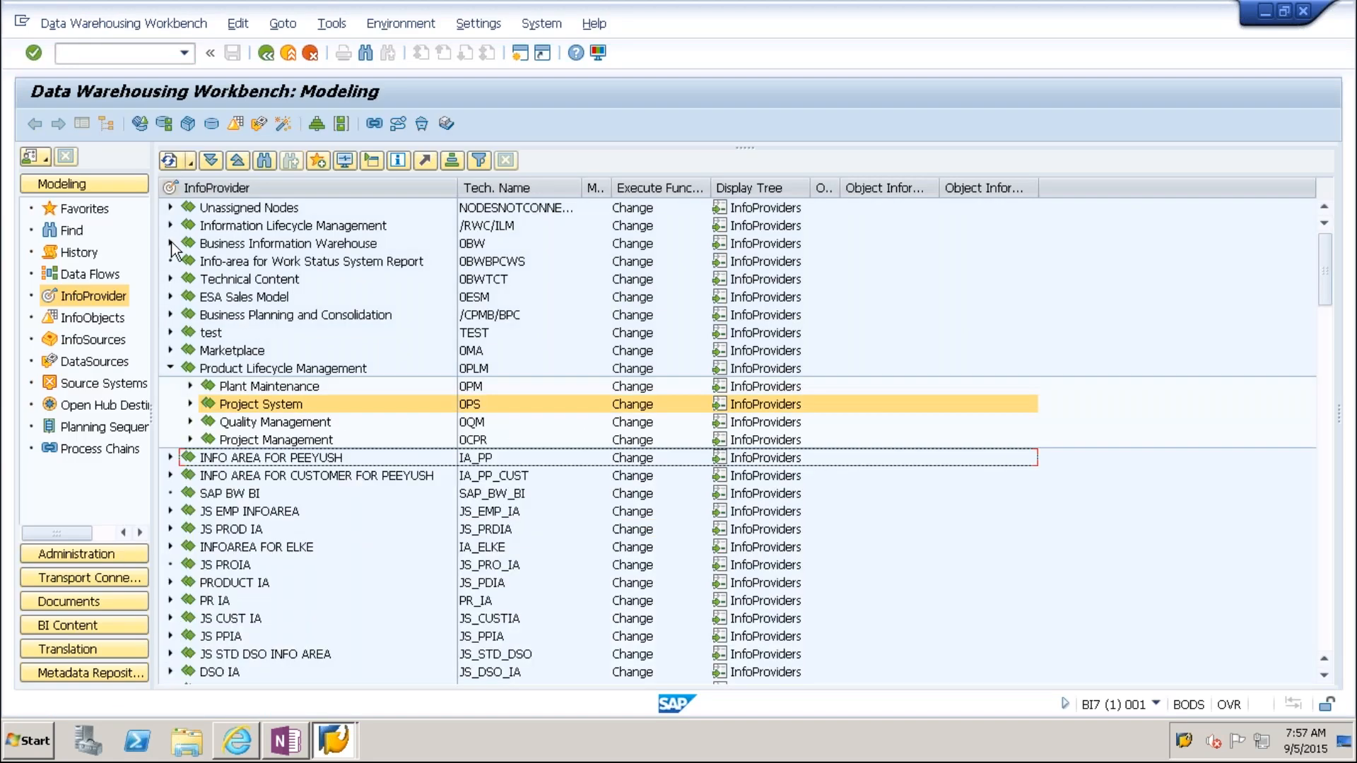
pyautogui.click(170, 243)
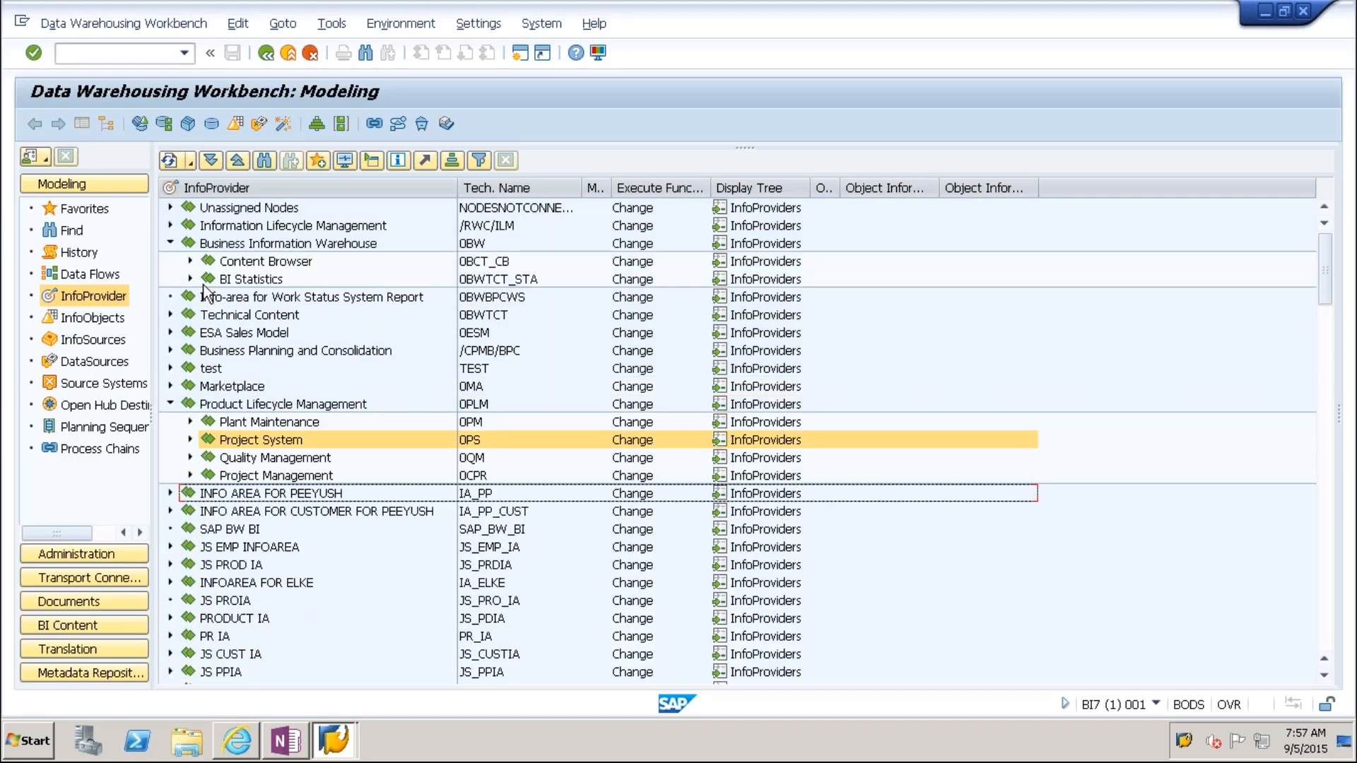
pyautogui.click(170, 243)
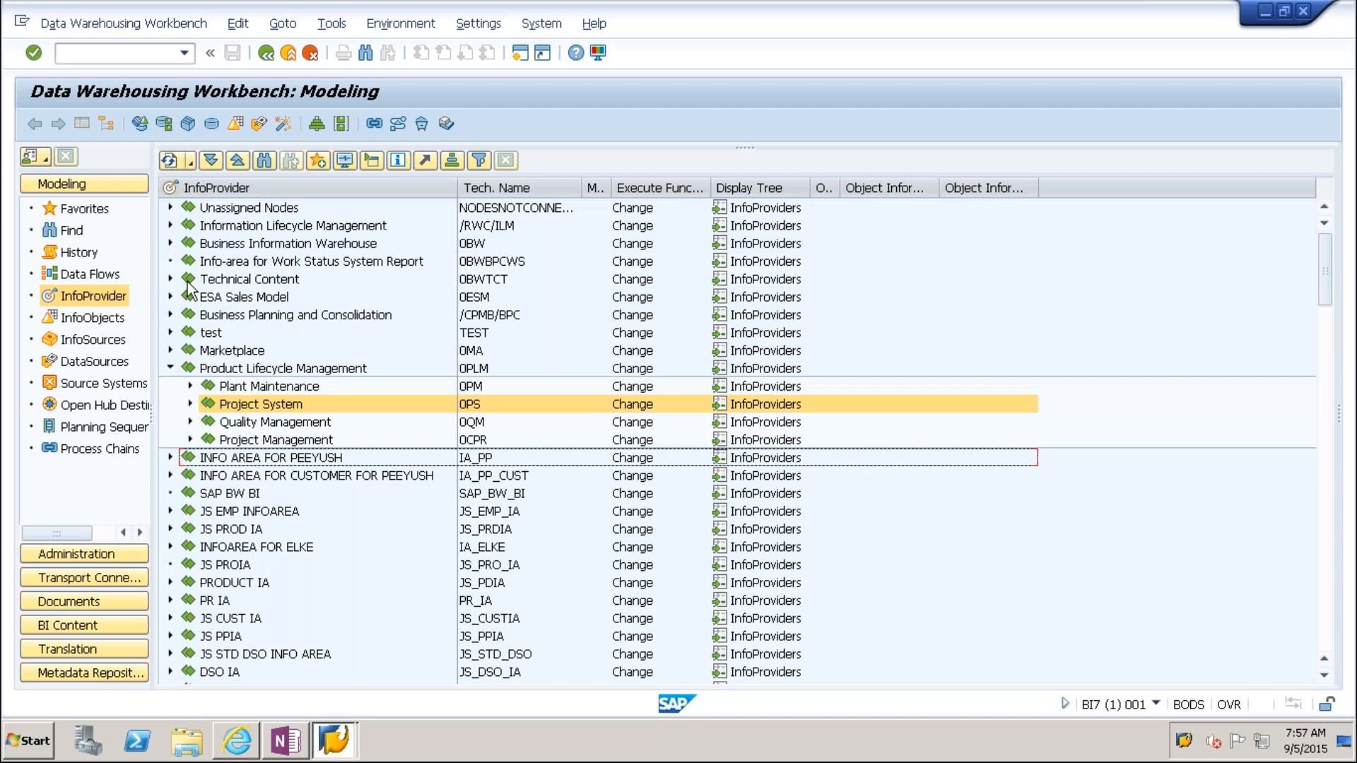
pyautogui.click(170, 314)
pyautogui.click(189, 544)
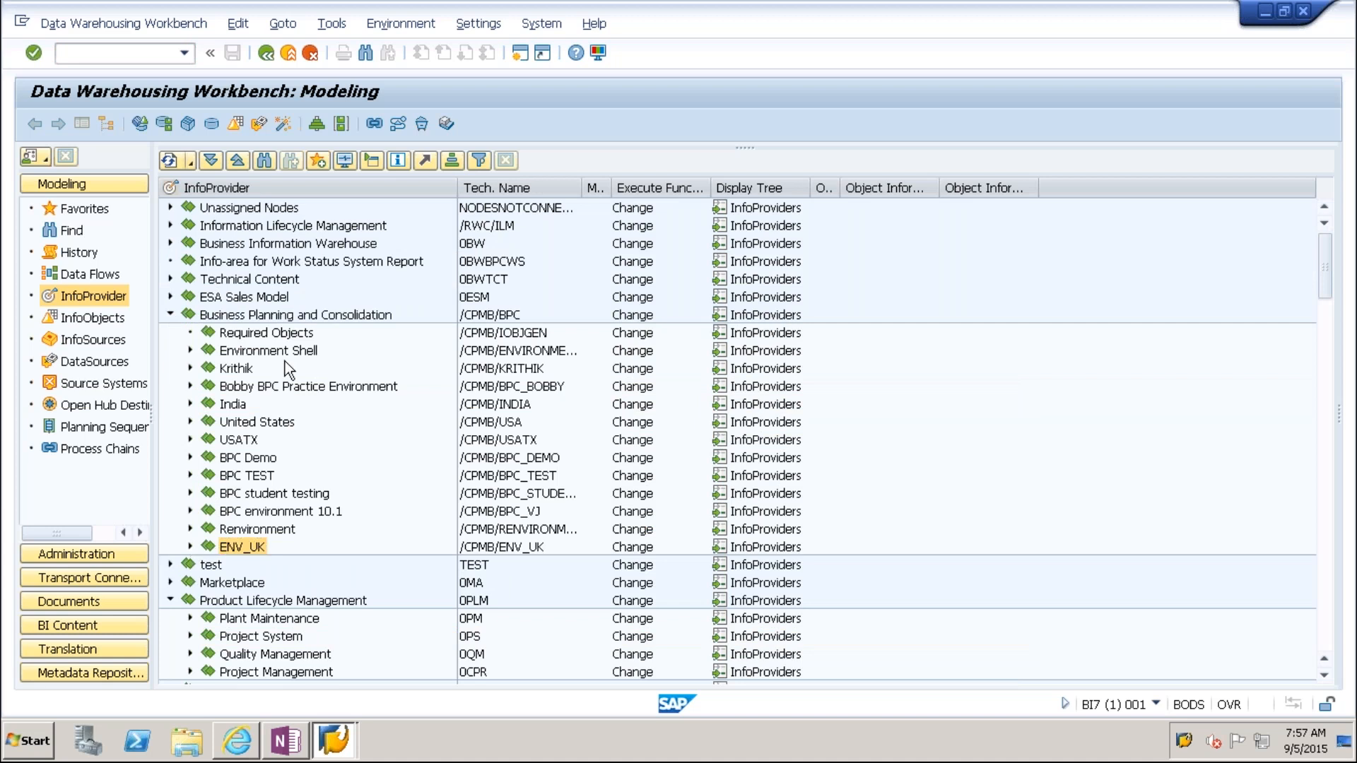
pyautogui.click(274, 316)
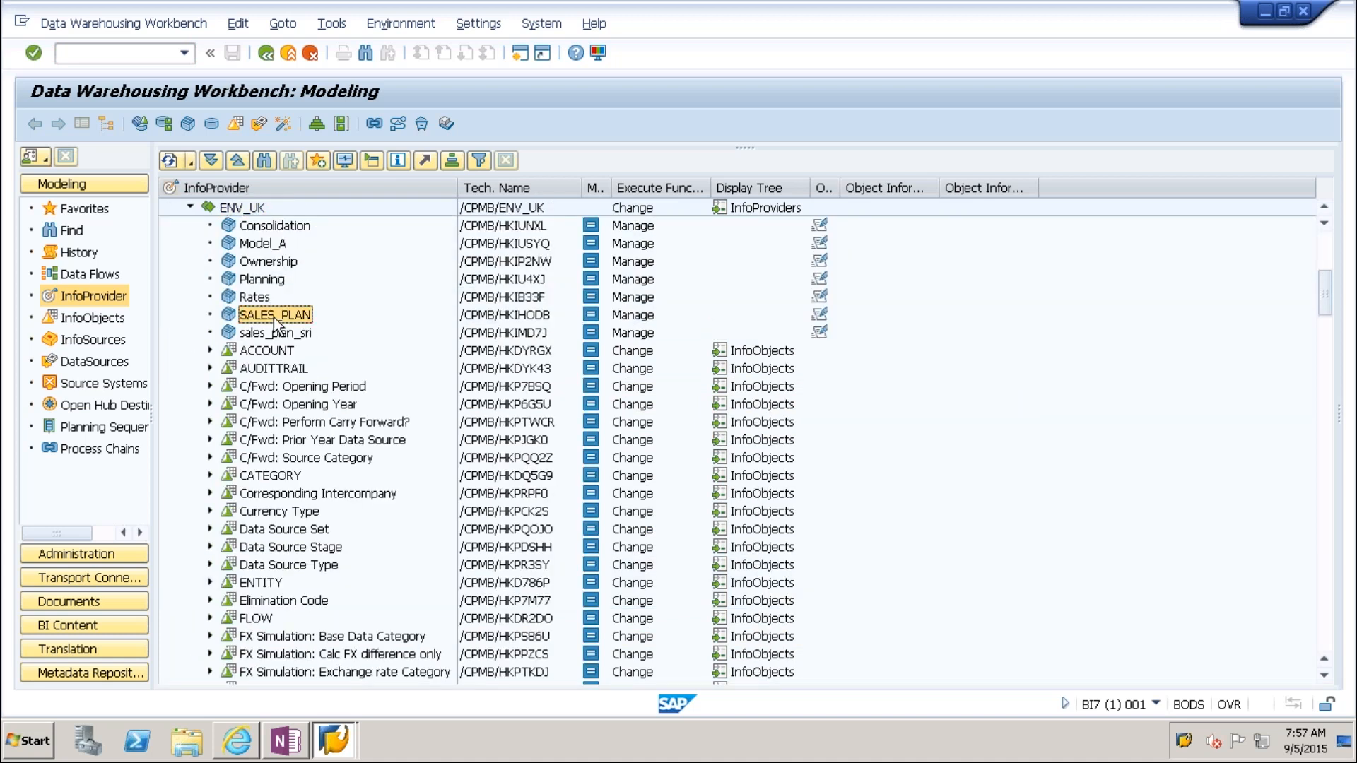
pyautogui.rightClick(274, 320)
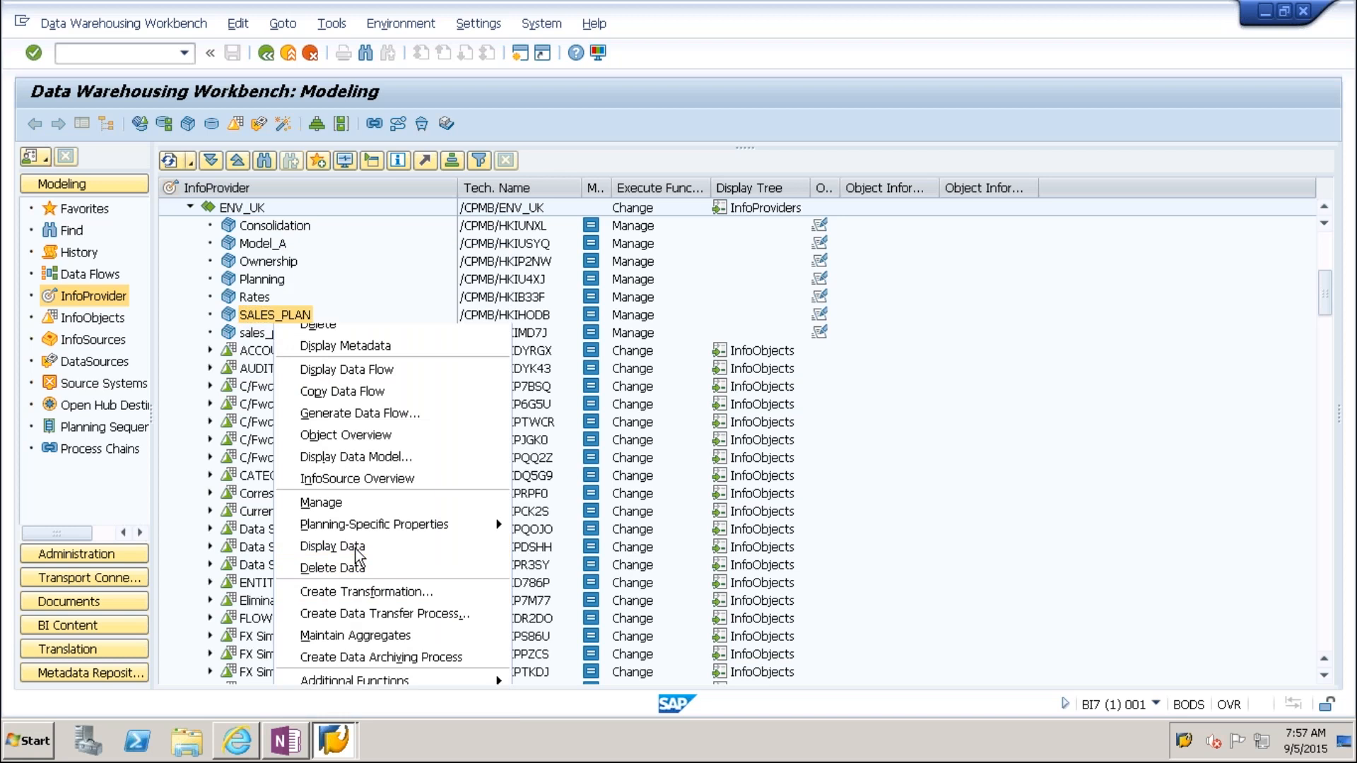
pyautogui.click(355, 551)
pyautogui.click(472, 570)
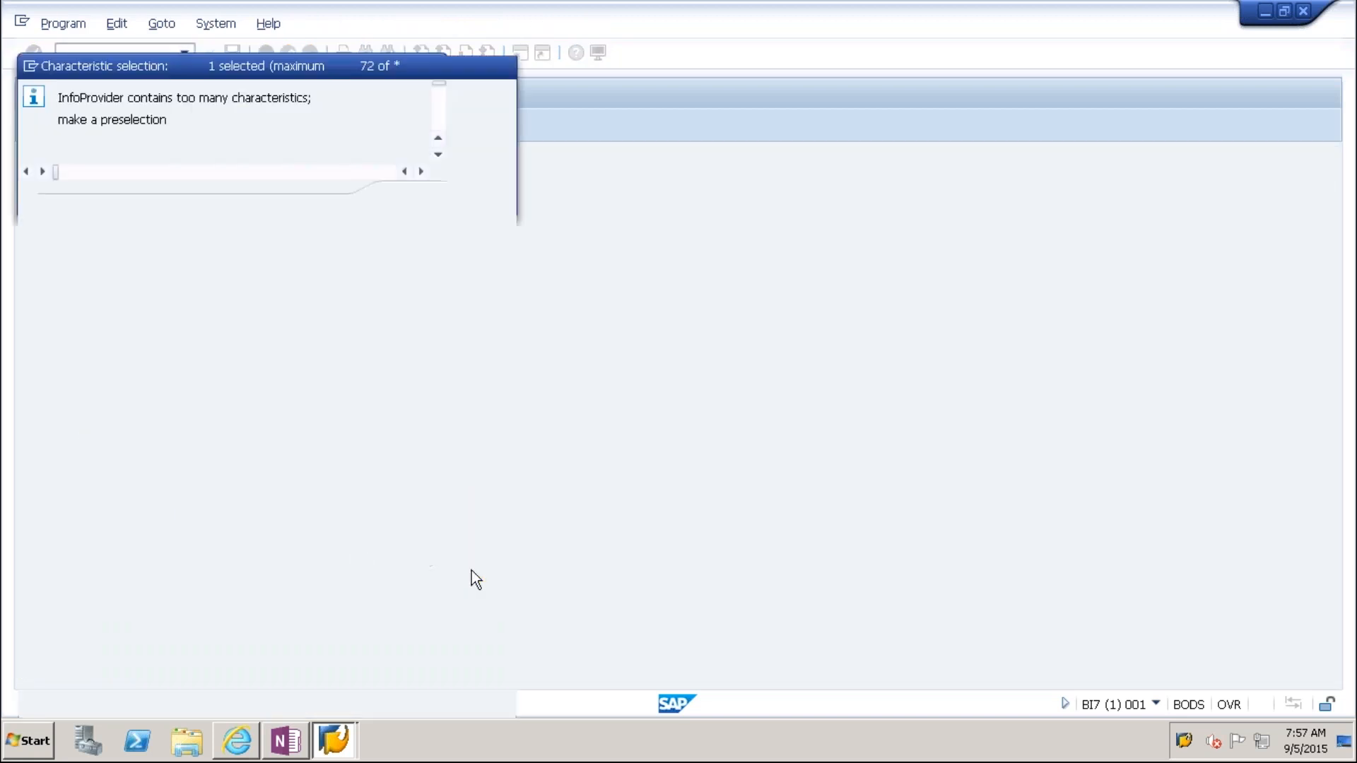
# Step: Select output characteristics, restrict TIME to 2017.04 and execute the cube display
pyautogui.click(81, 100)
pyautogui.click(111, 128)
pyautogui.click(477, 702)
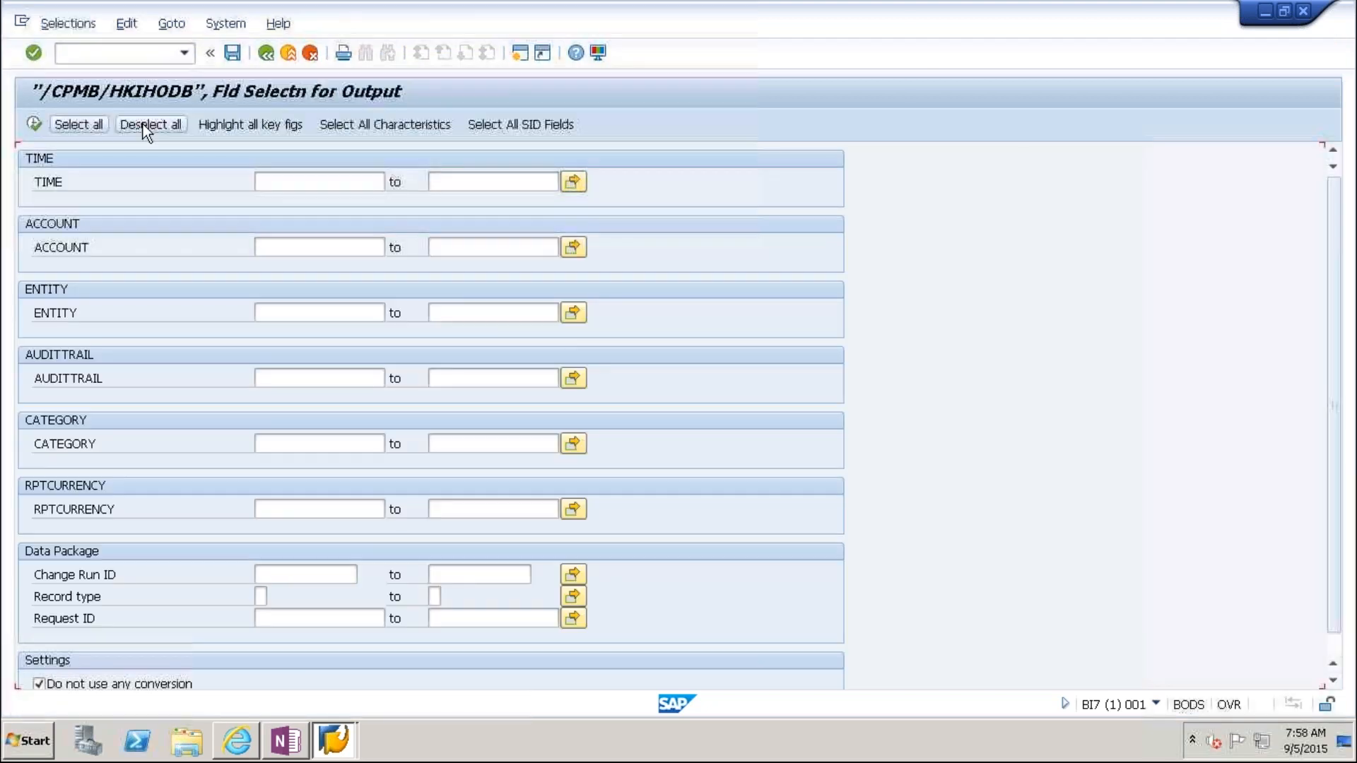
pyautogui.click(34, 124)
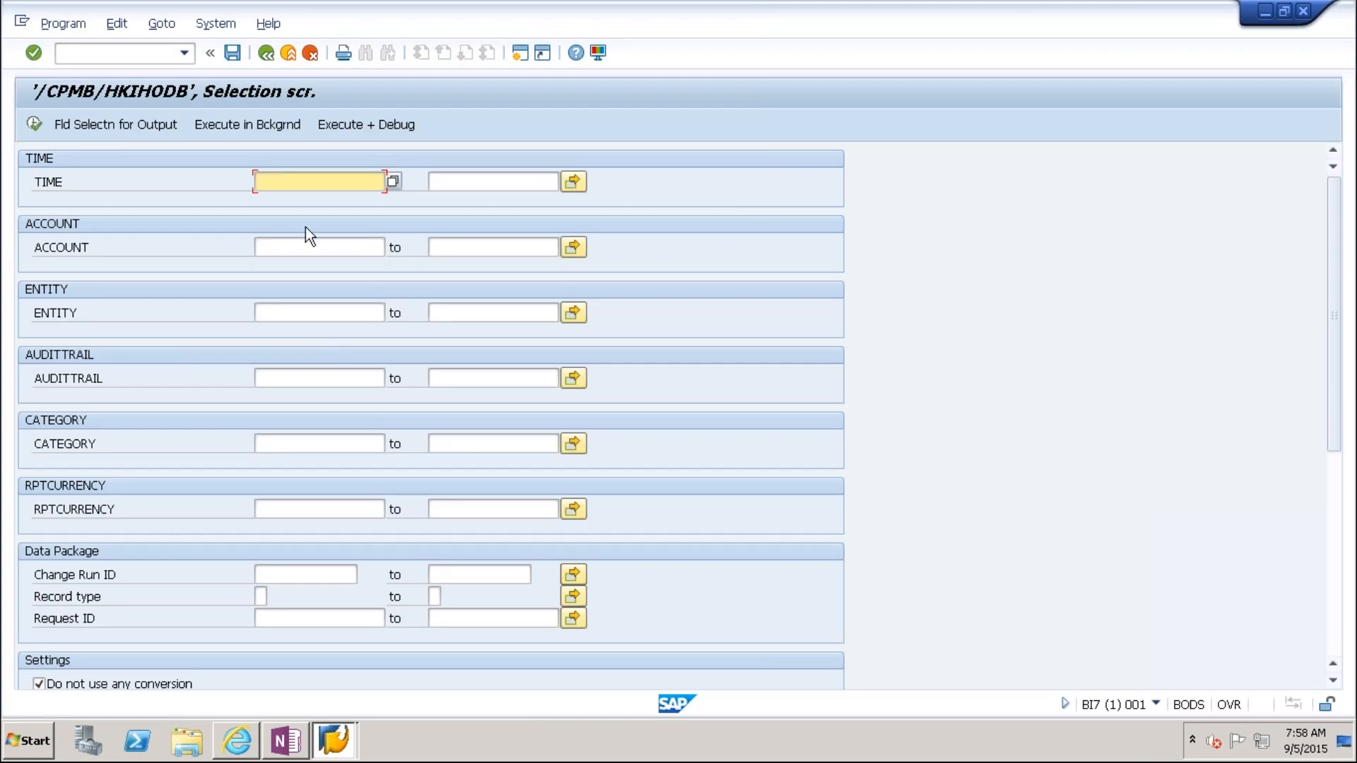
pyautogui.write('2017.04')
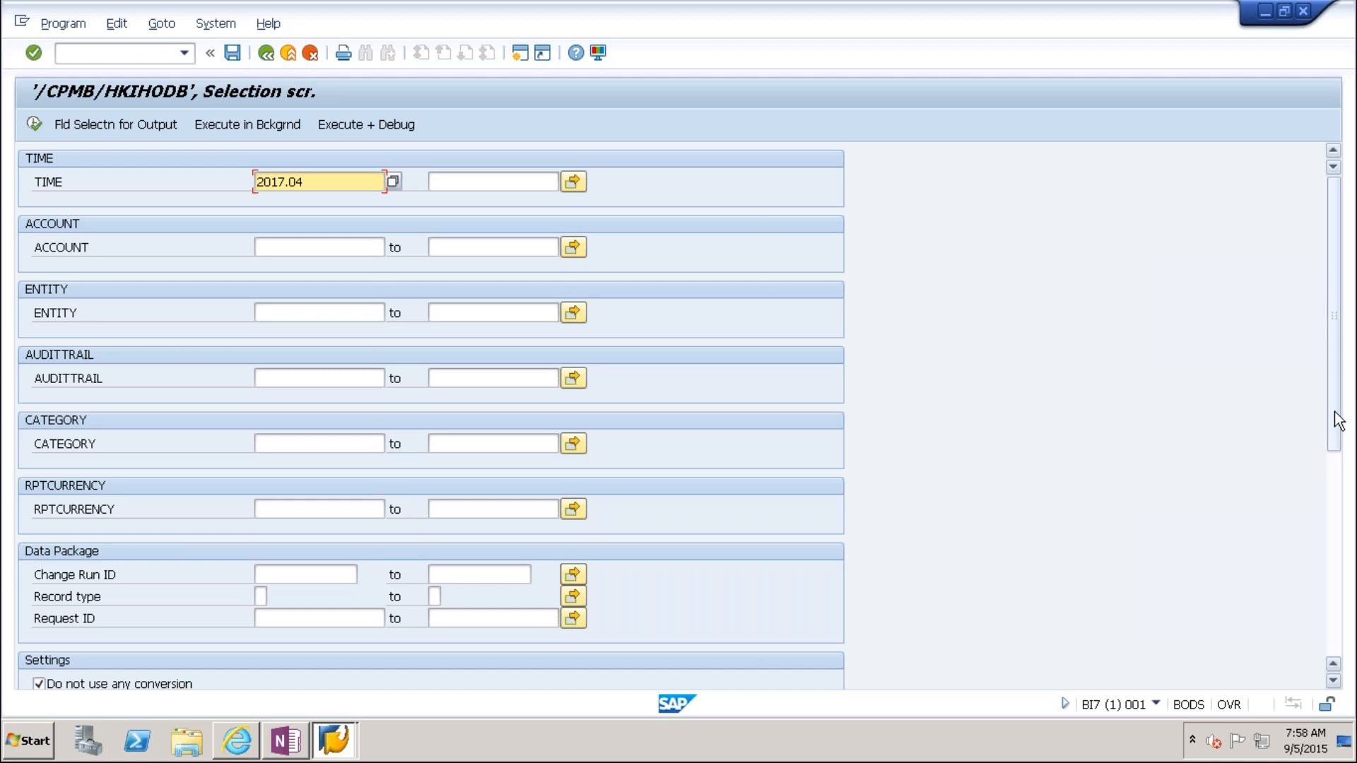
pyautogui.scroll(-3, 1342, 503)
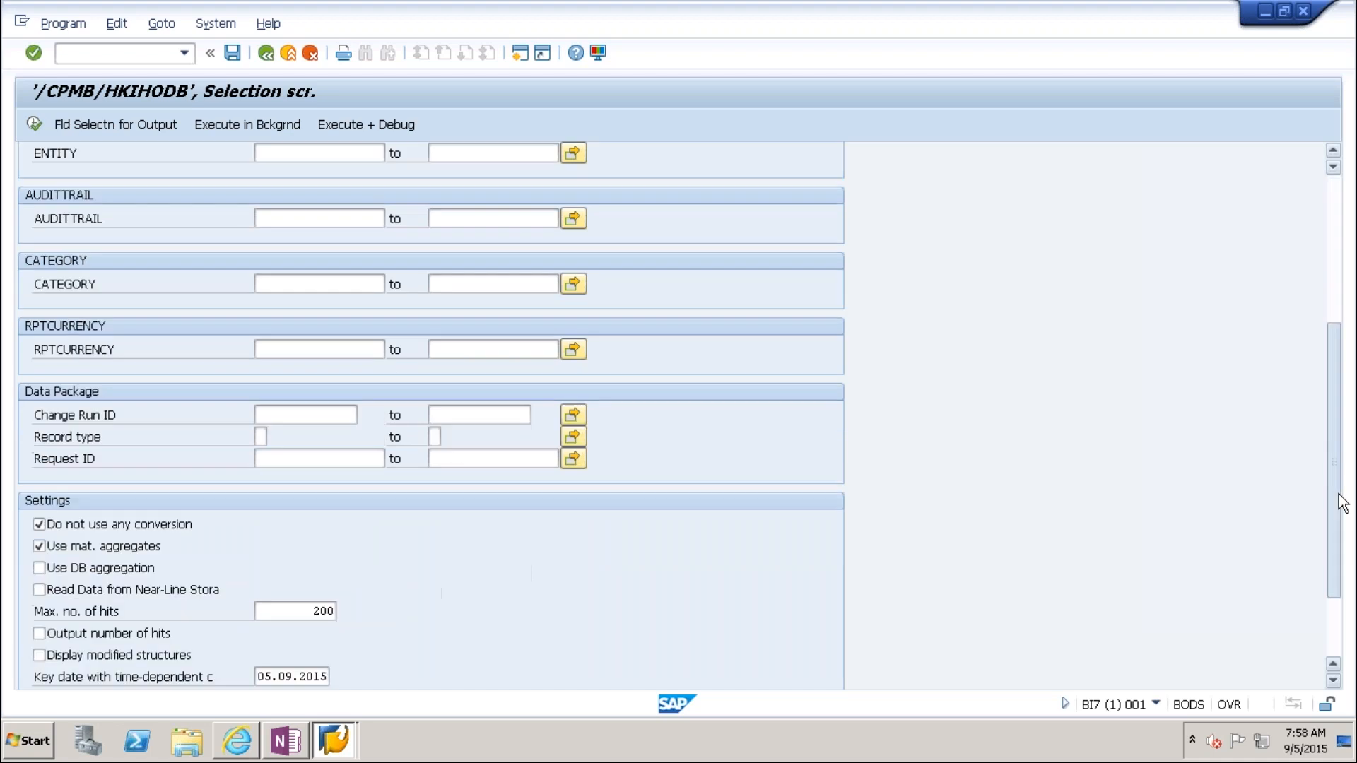
pyautogui.scroll(-3, 1342, 503)
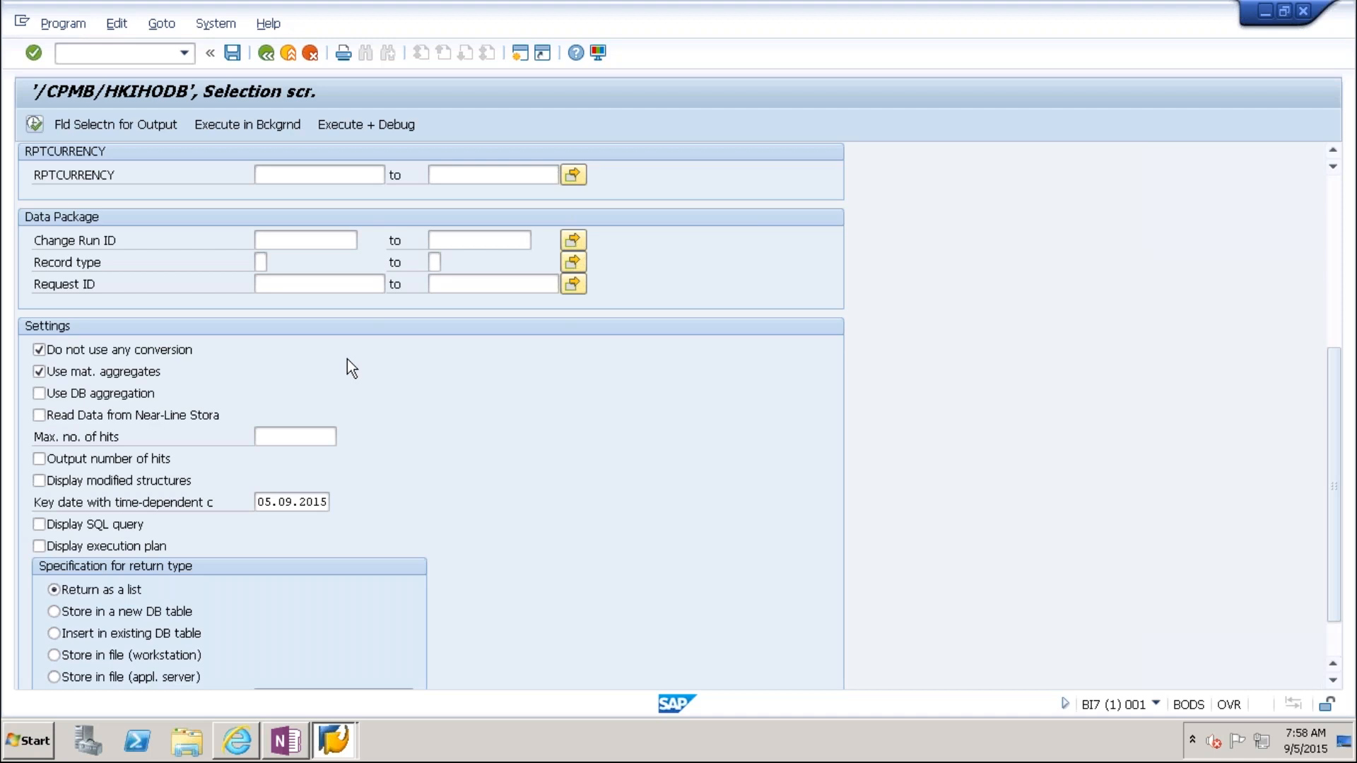
pyautogui.press('F8')
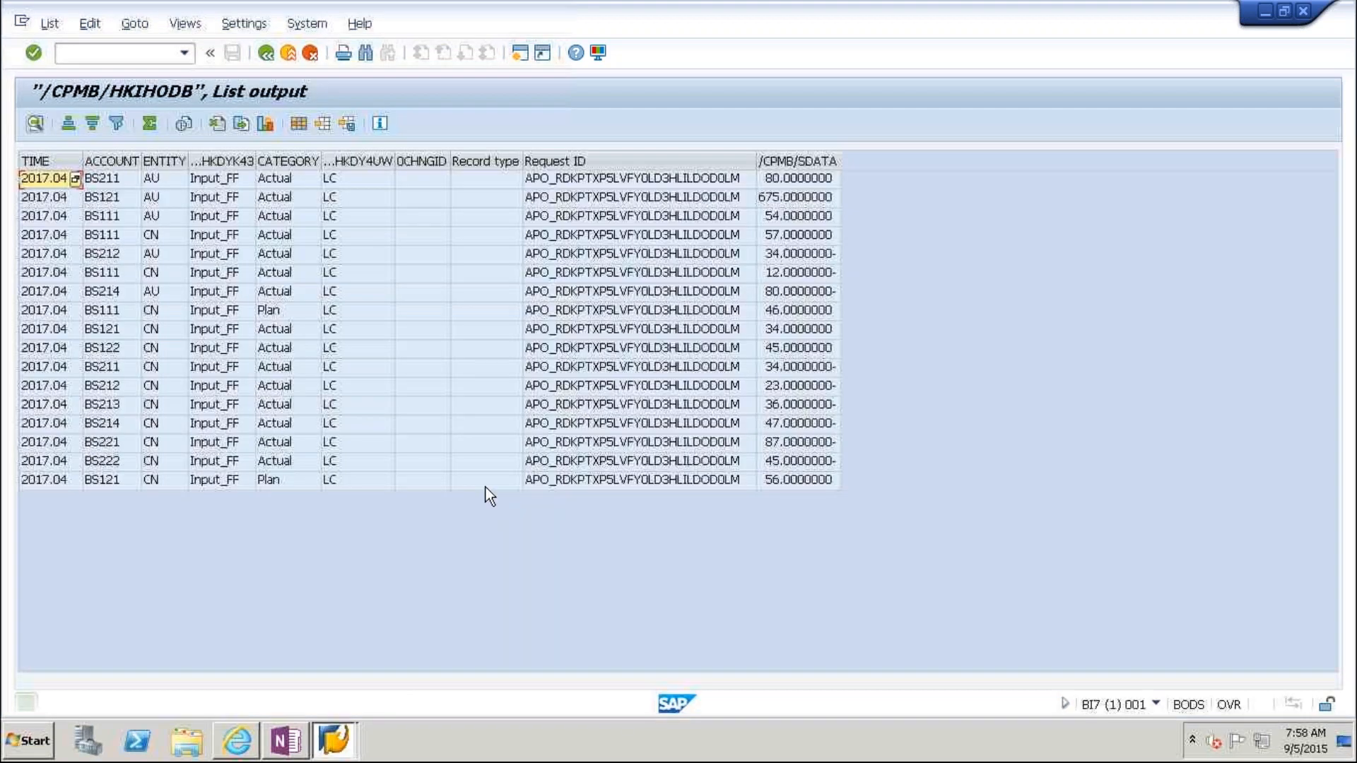
pyautogui.click(134, 485)
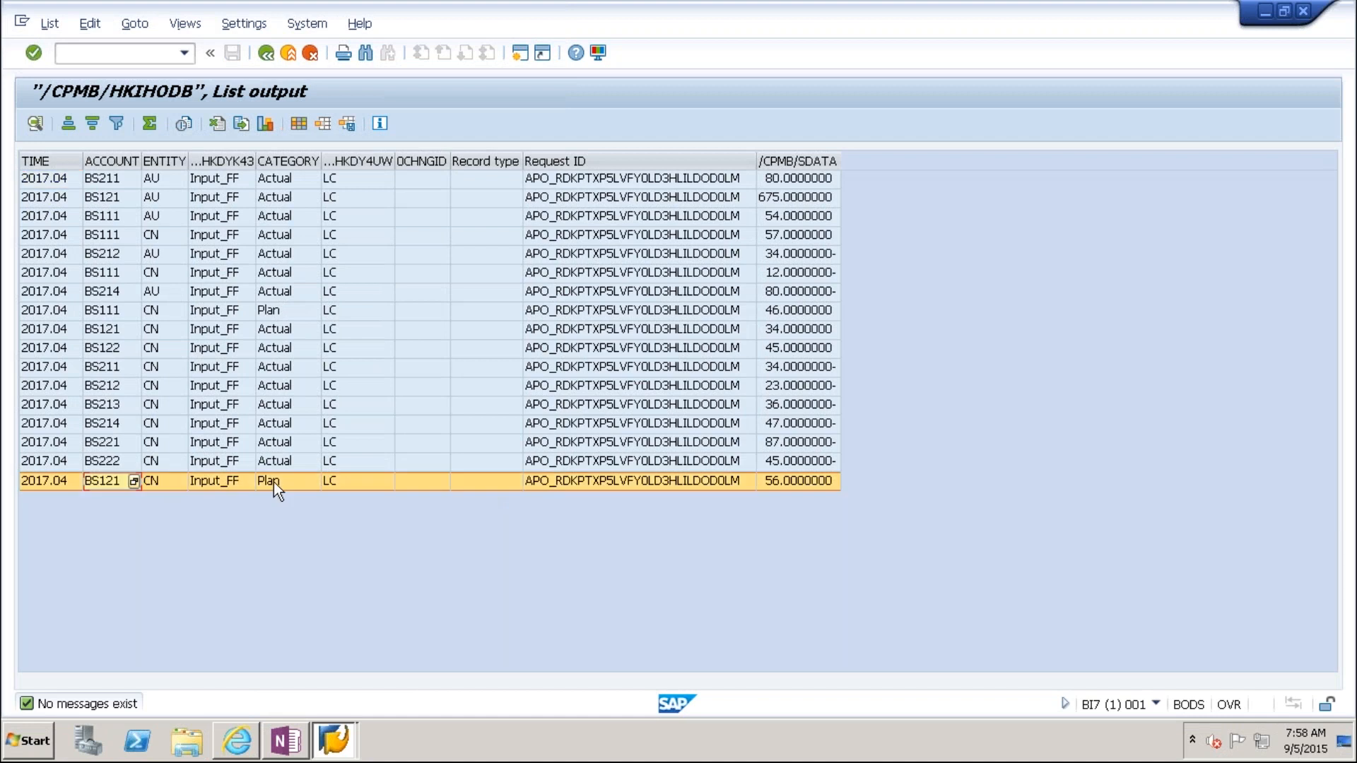
# Step: Filter the cube record list to account BS121
pyautogui.click(780, 482)
pyautogui.click(113, 483)
pyautogui.rightClick(115, 487)
pyautogui.click(169, 598)
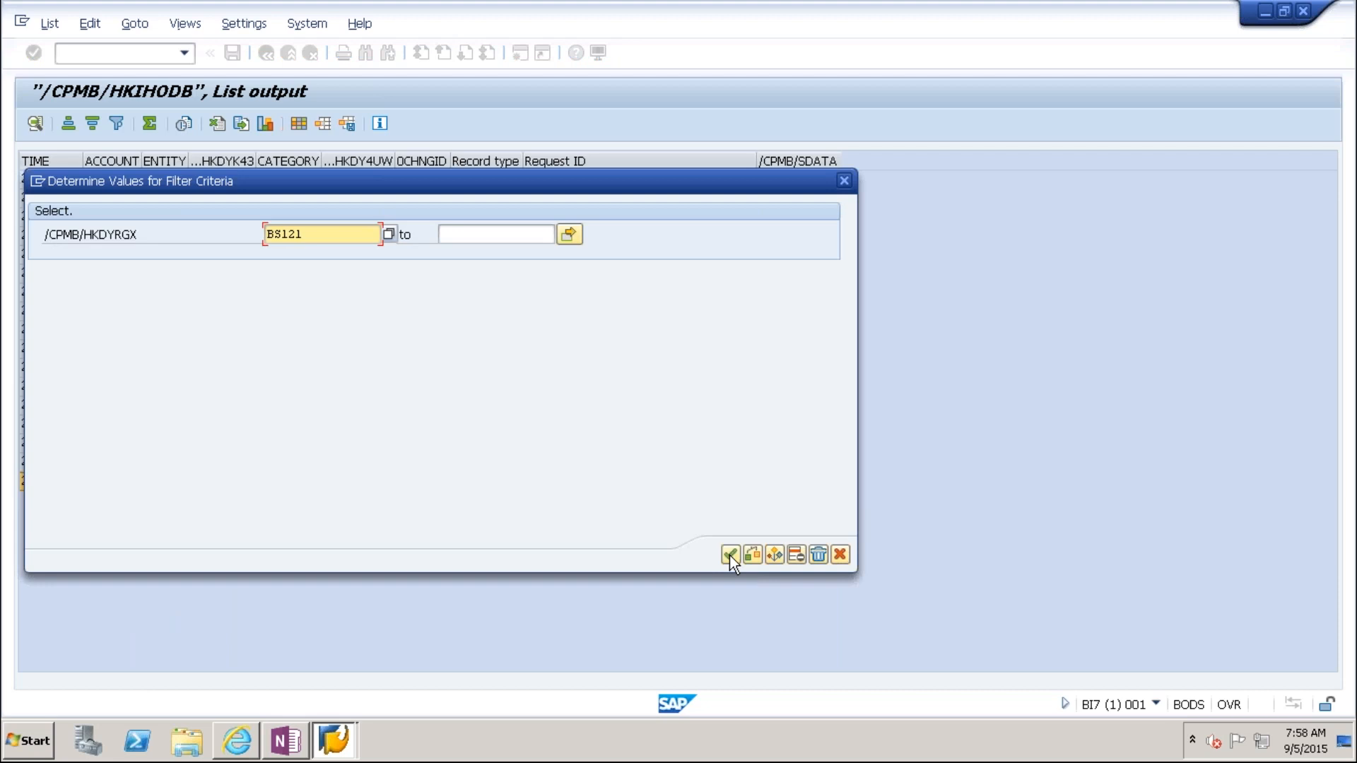
pyautogui.click(732, 554)
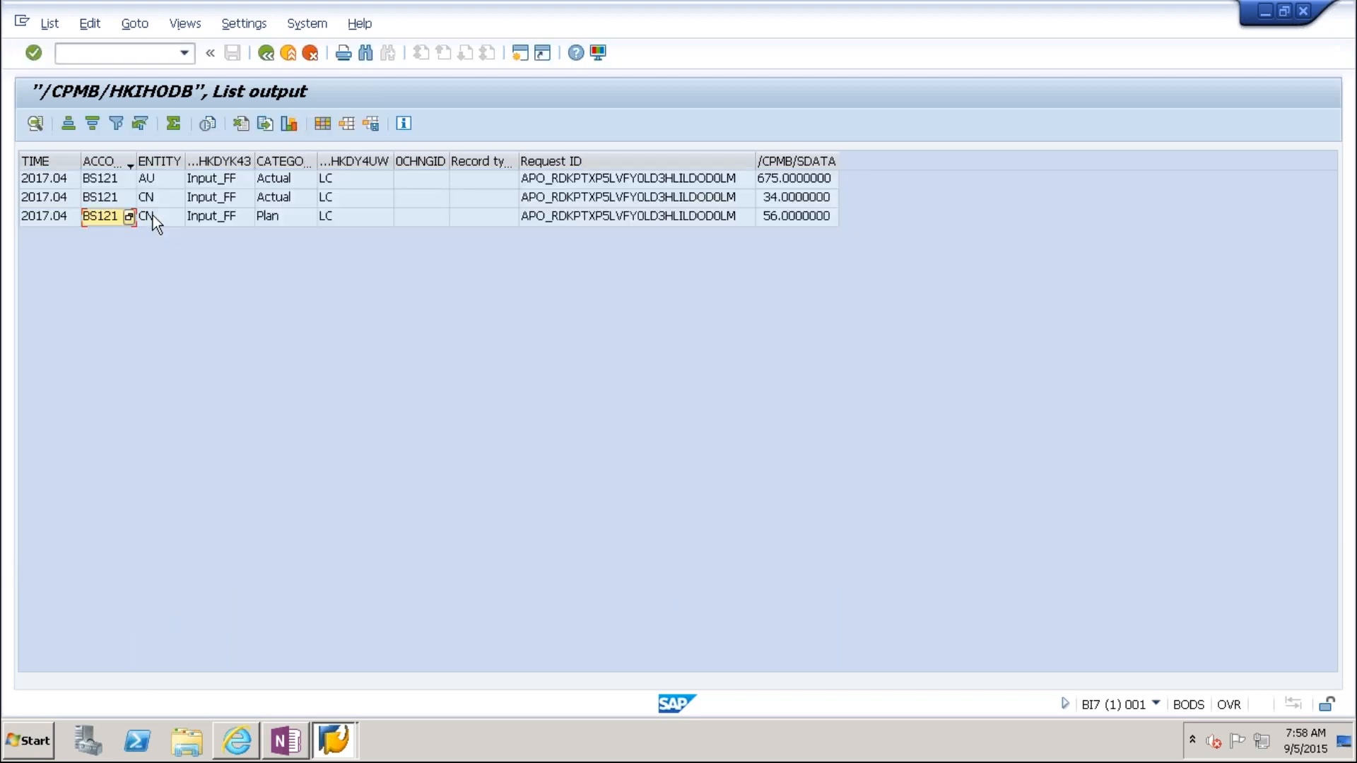
# Step: Filter further to entity CN, check Actual 34 and Plan 56, and return to Excel
pyautogui.rightClick(153, 215)
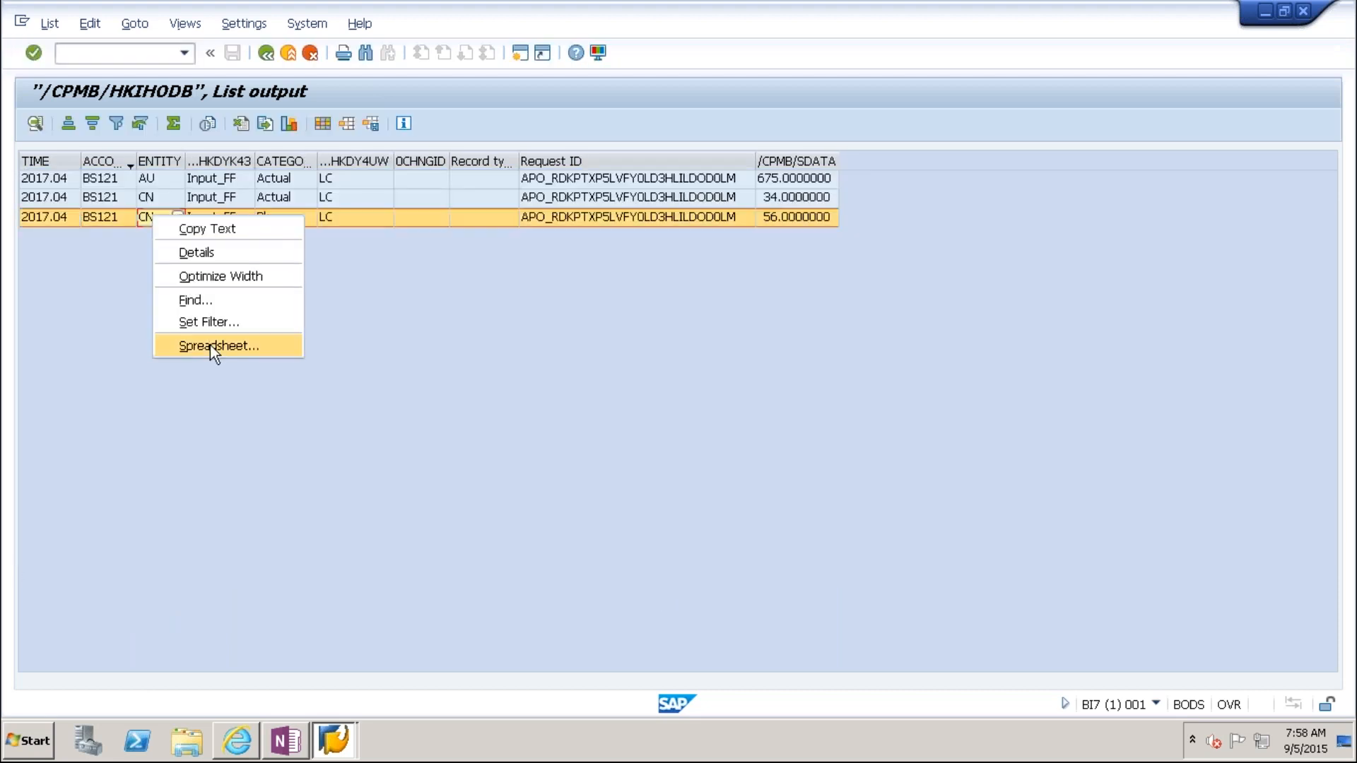
pyautogui.click(207, 322)
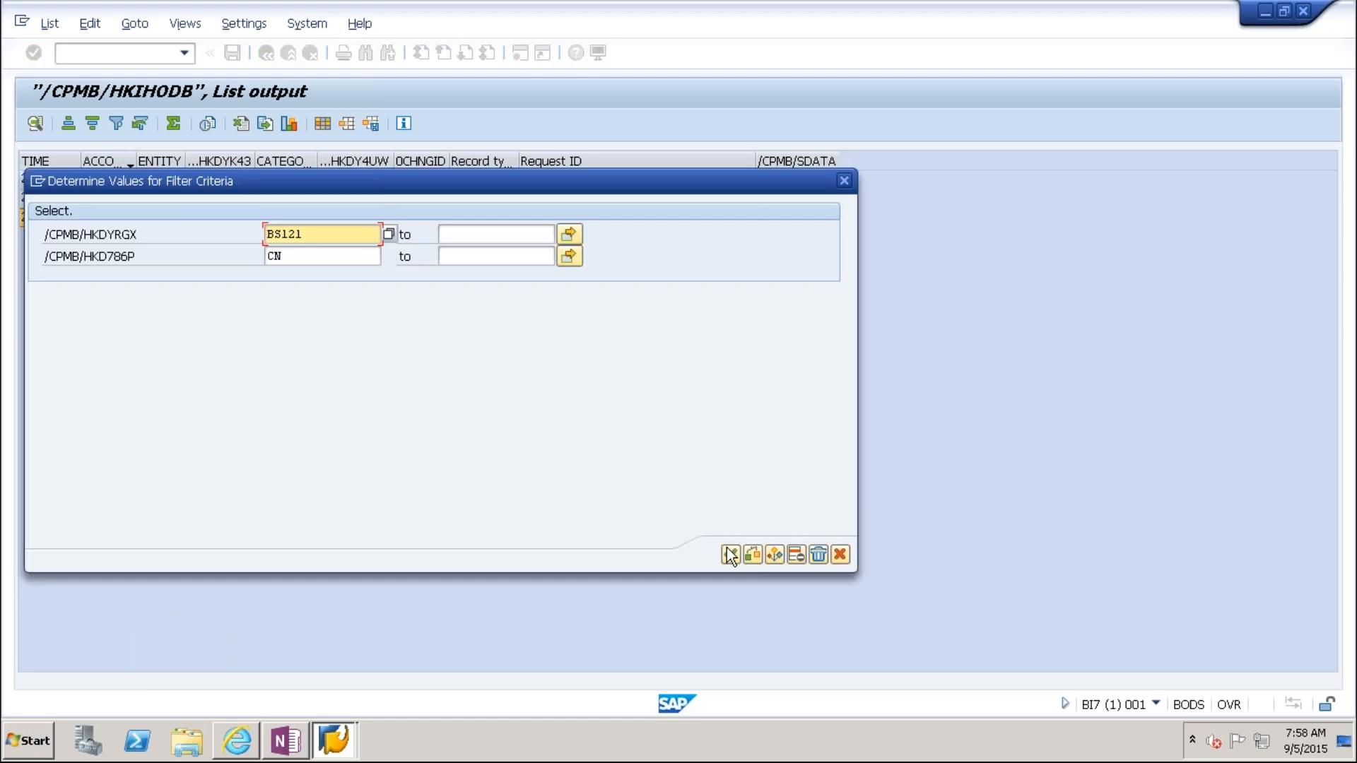
pyautogui.click(731, 555)
pyautogui.click(780, 180)
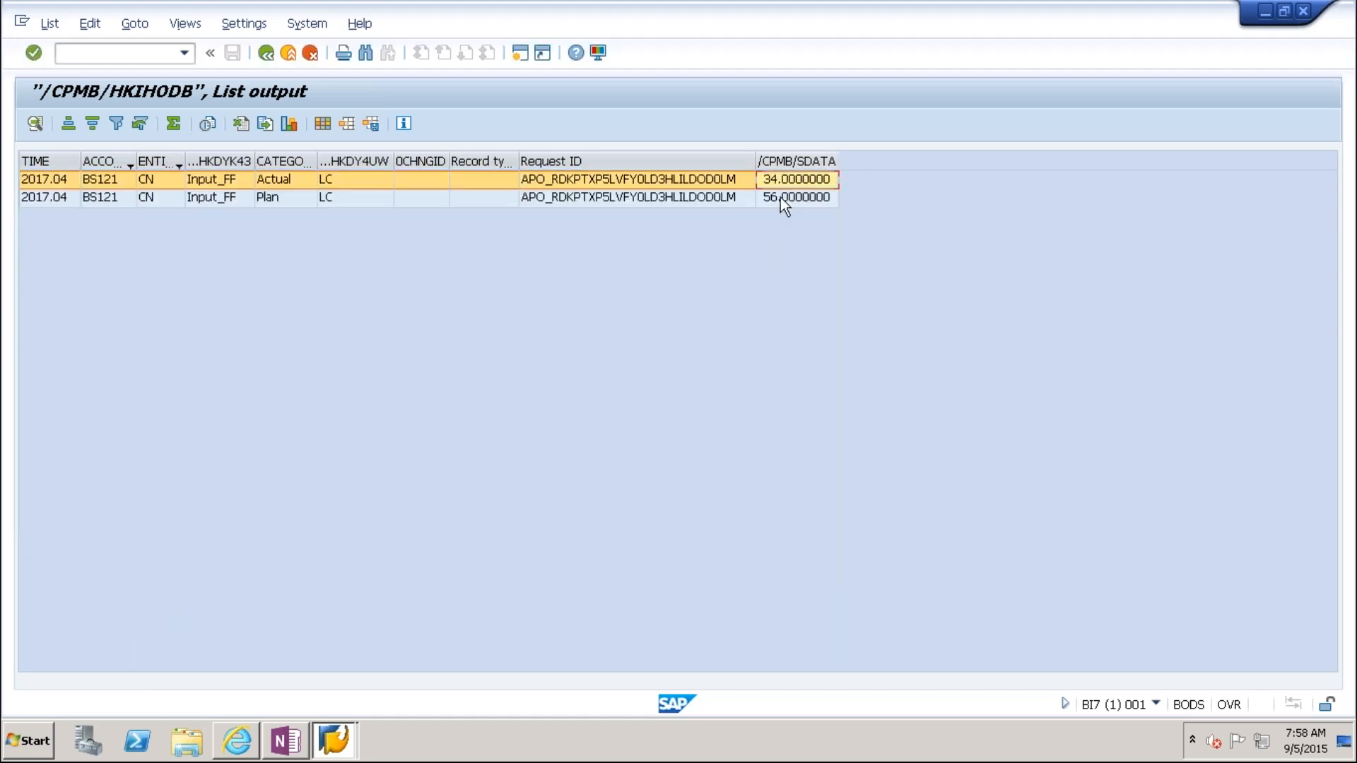
pyautogui.click(781, 198)
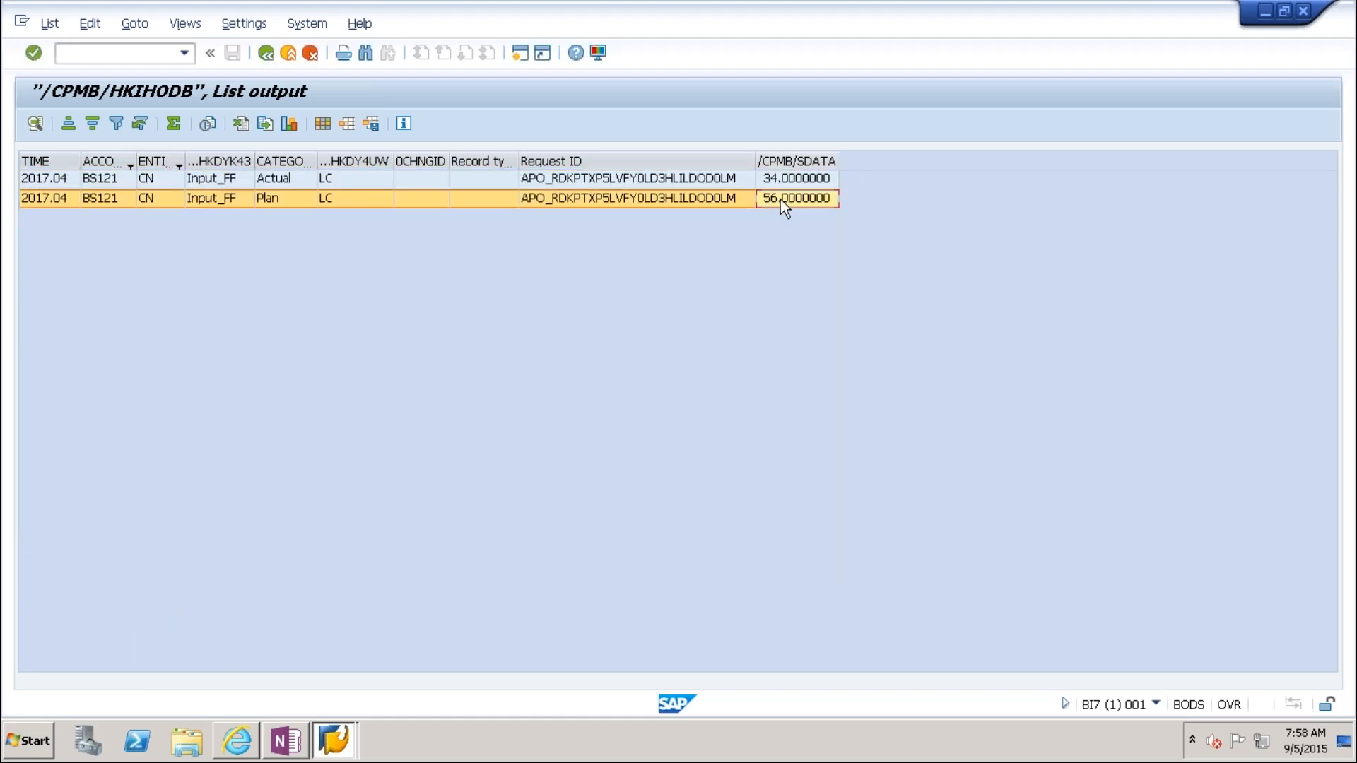
pyautogui.click(299, 743)
pyautogui.click(302, 743)
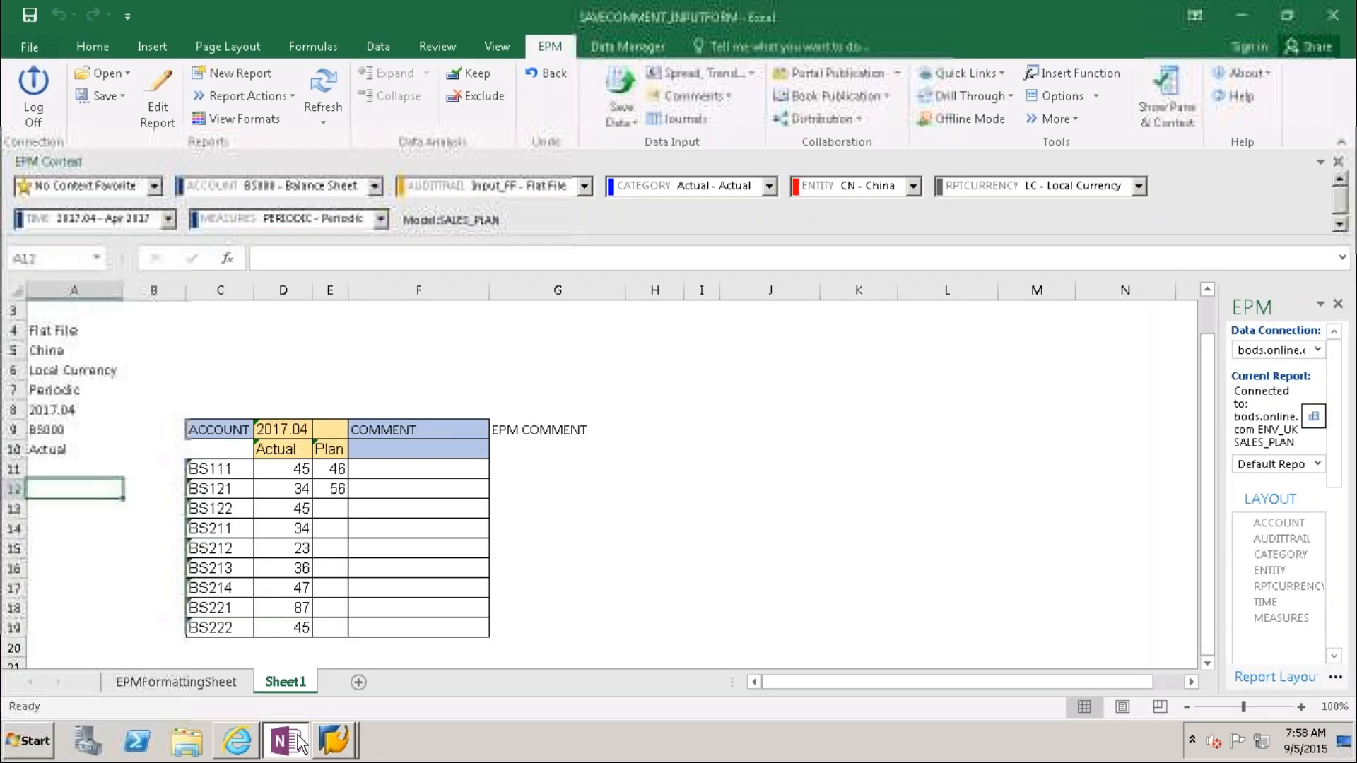
pyautogui.click(294, 489)
pyautogui.click(333, 490)
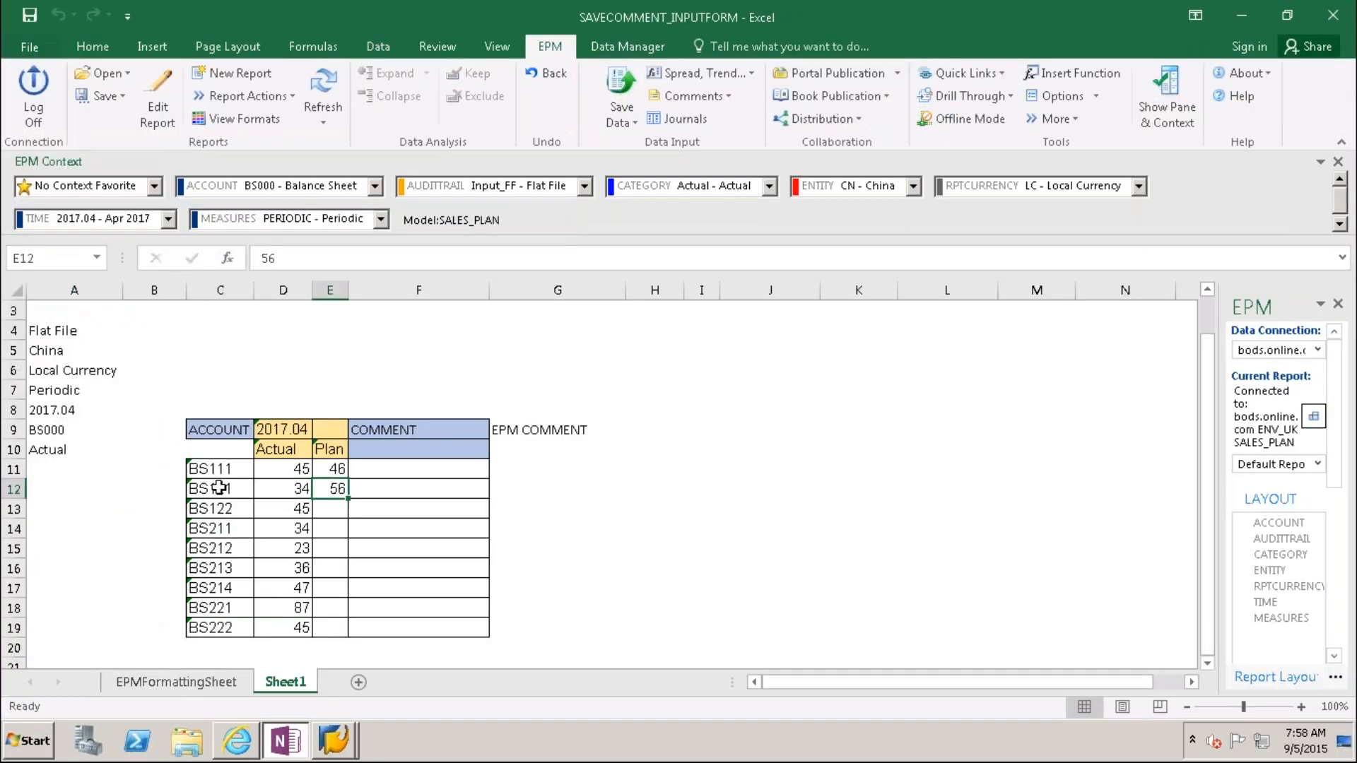
pyautogui.click(219, 488)
pyautogui.hotkey('alt', 'Tab')
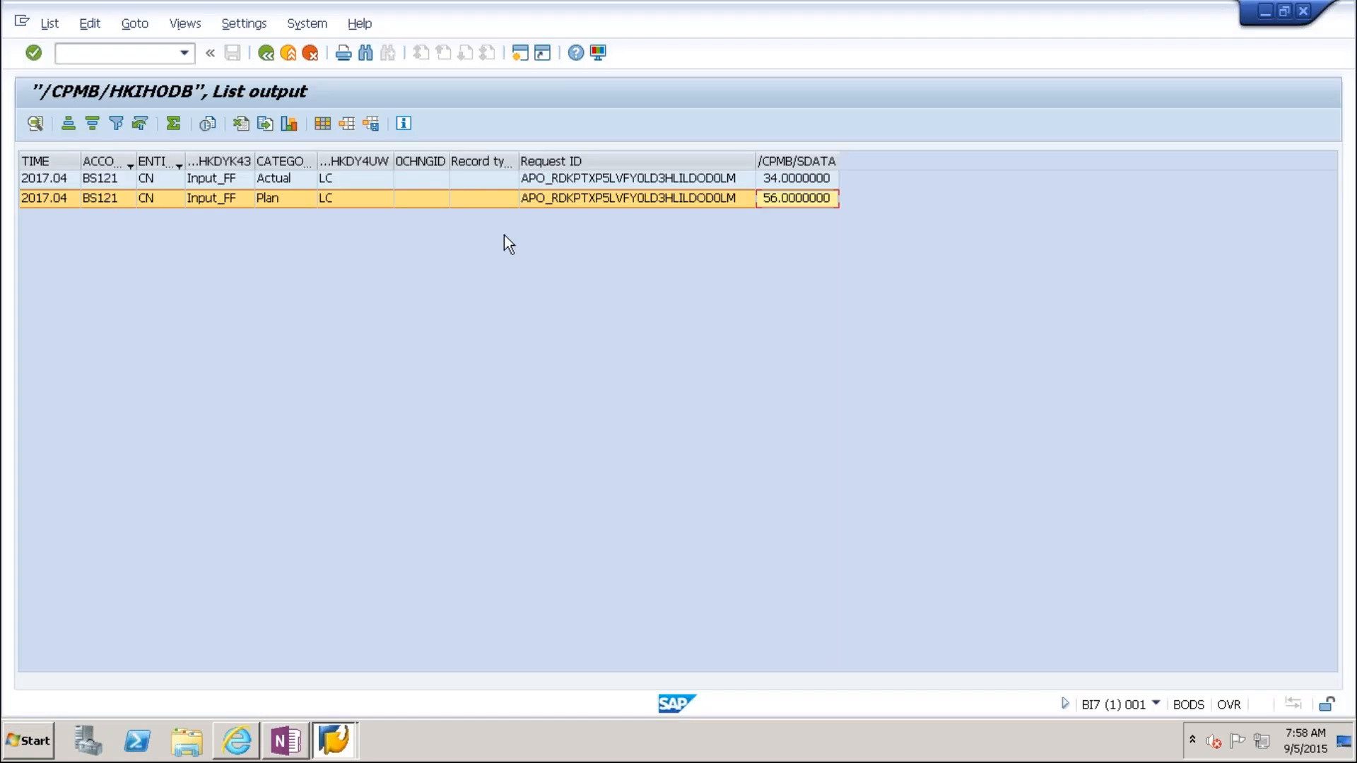
pyautogui.click(285, 181)
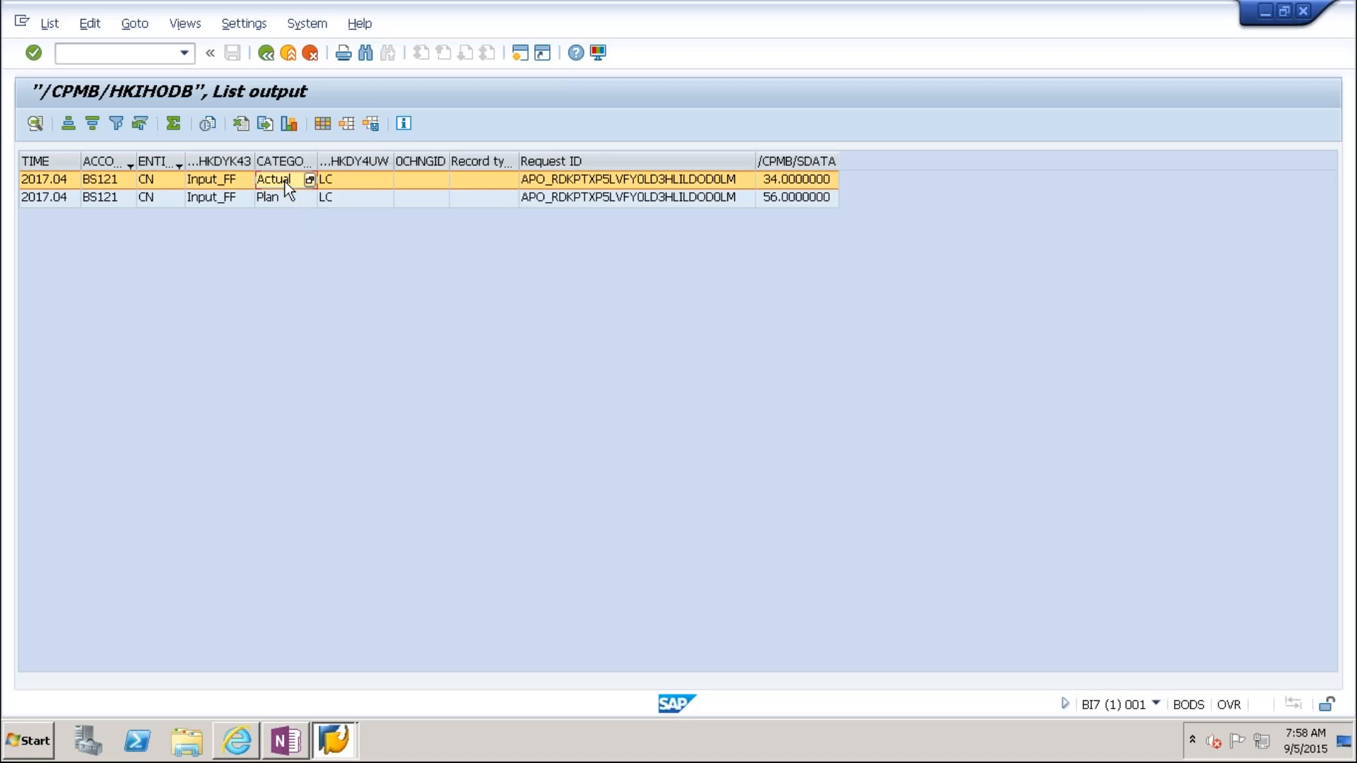
pyautogui.click(286, 197)
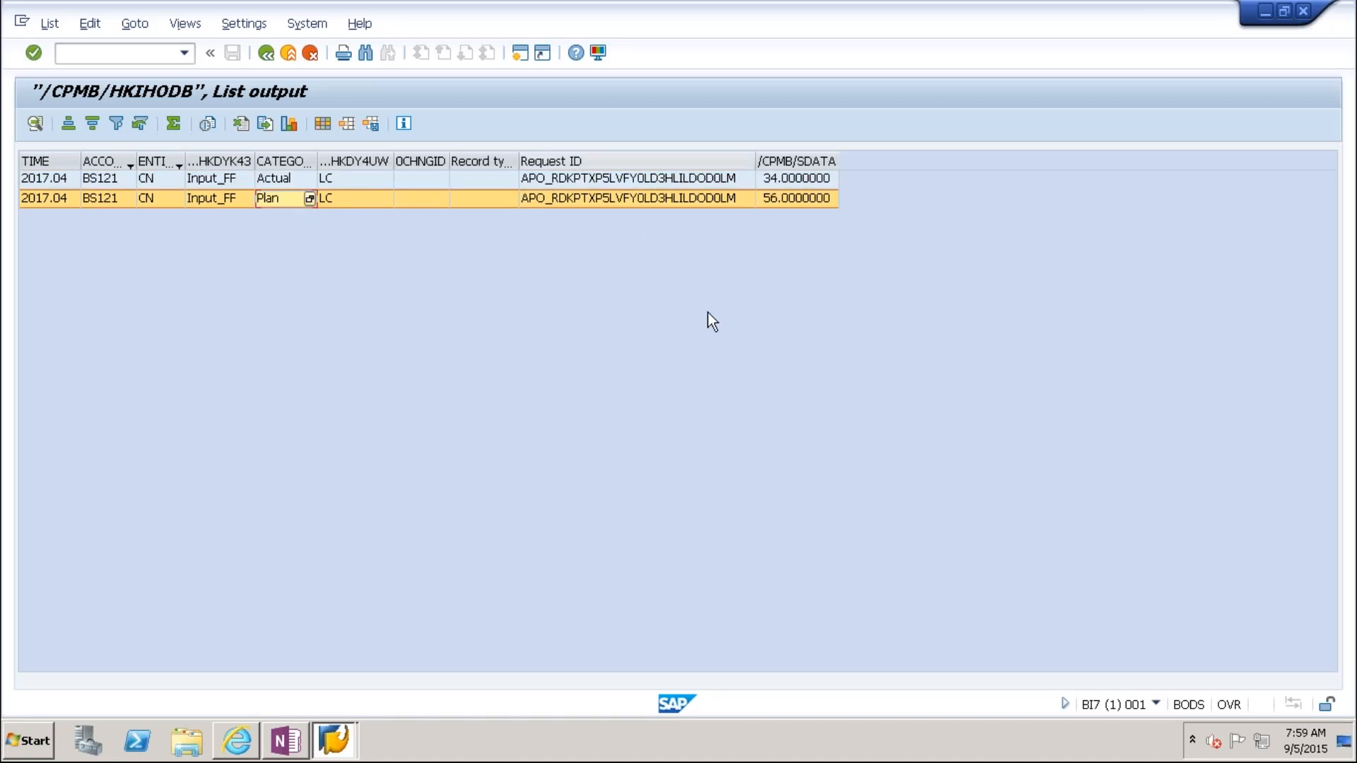
pyautogui.hotkey('alt', 'Tab')
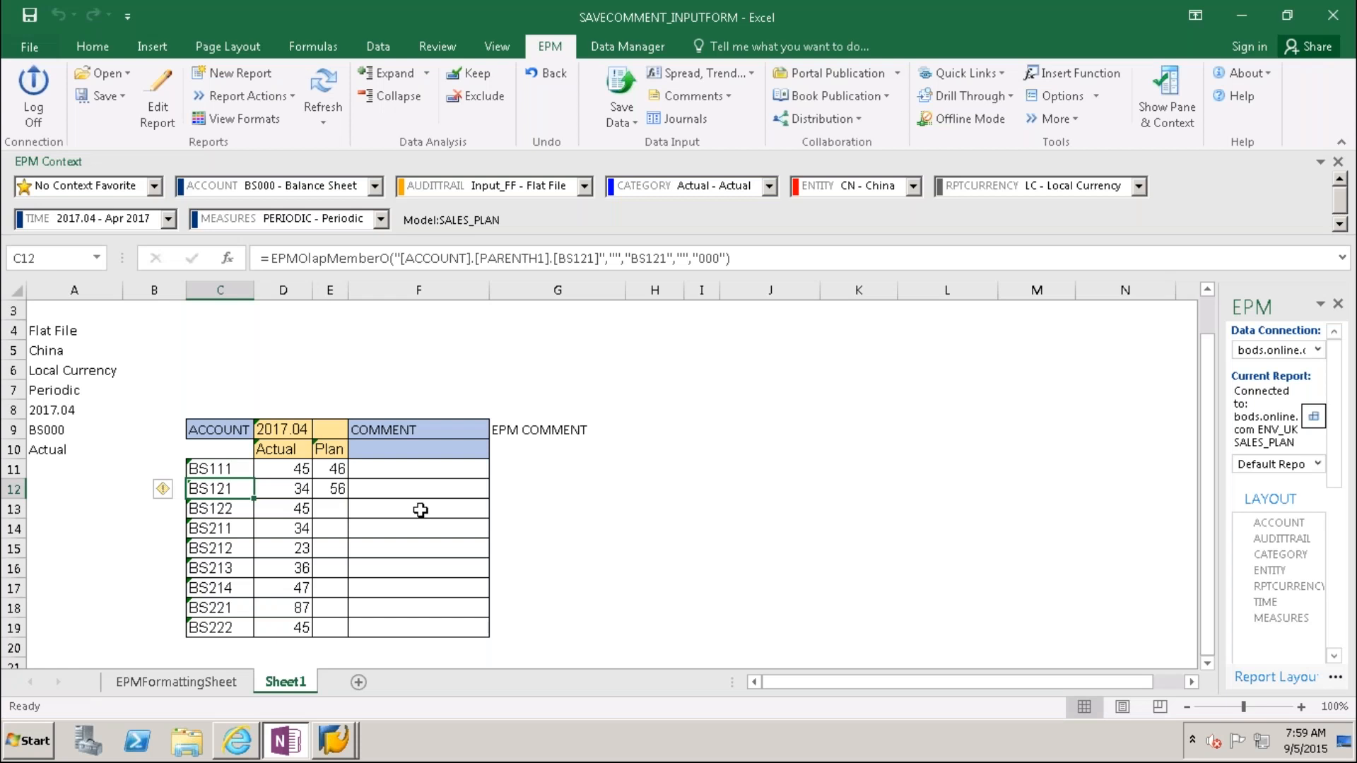
pyautogui.click(699, 567)
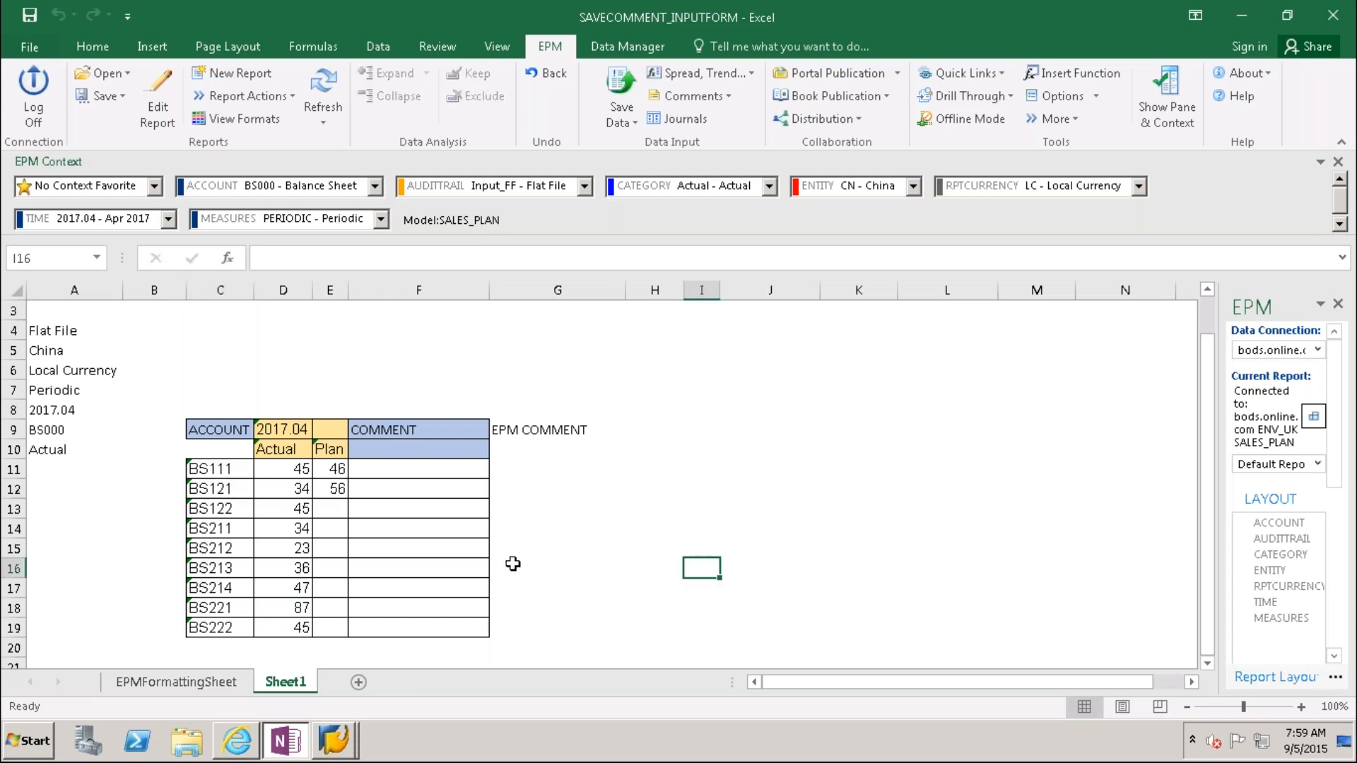
pyautogui.click(379, 487)
pyautogui.click(515, 484)
pyautogui.click(523, 547)
pyautogui.click(528, 590)
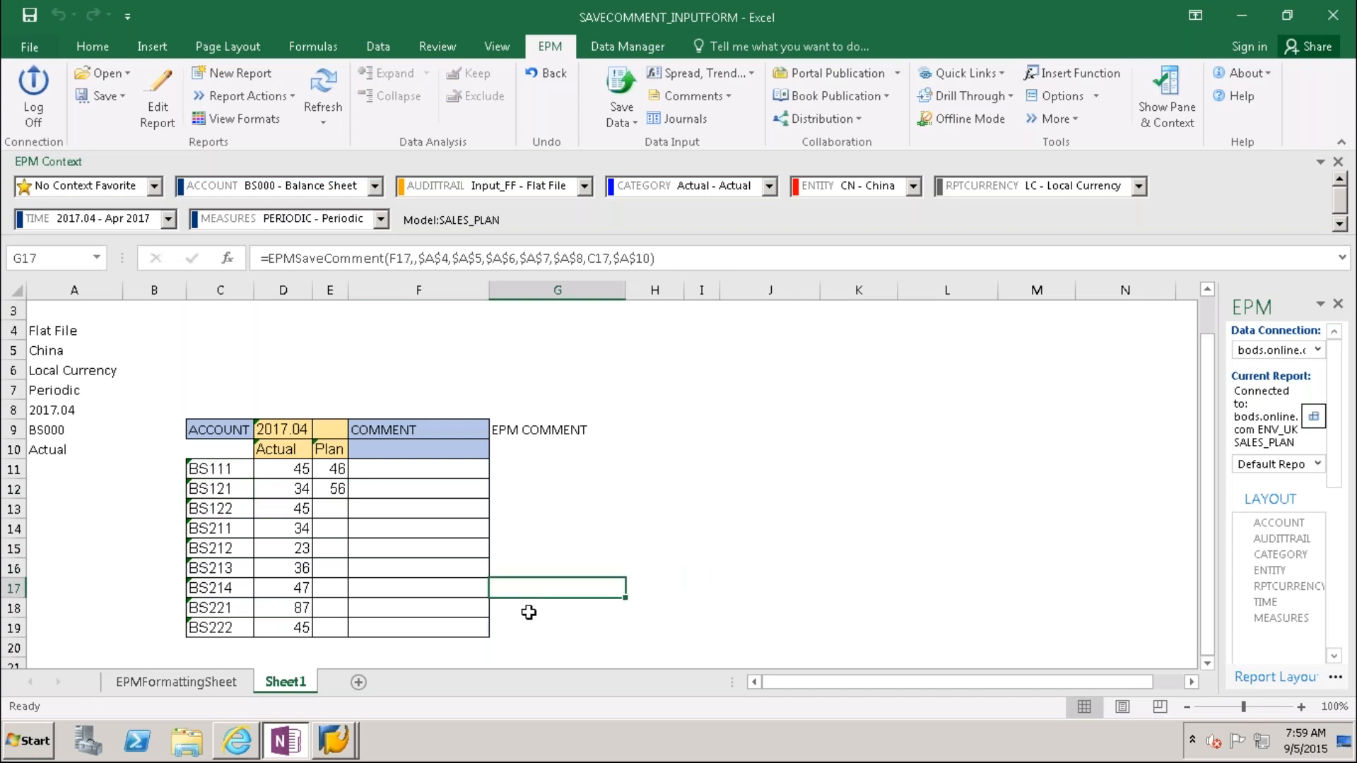
pyautogui.click(529, 612)
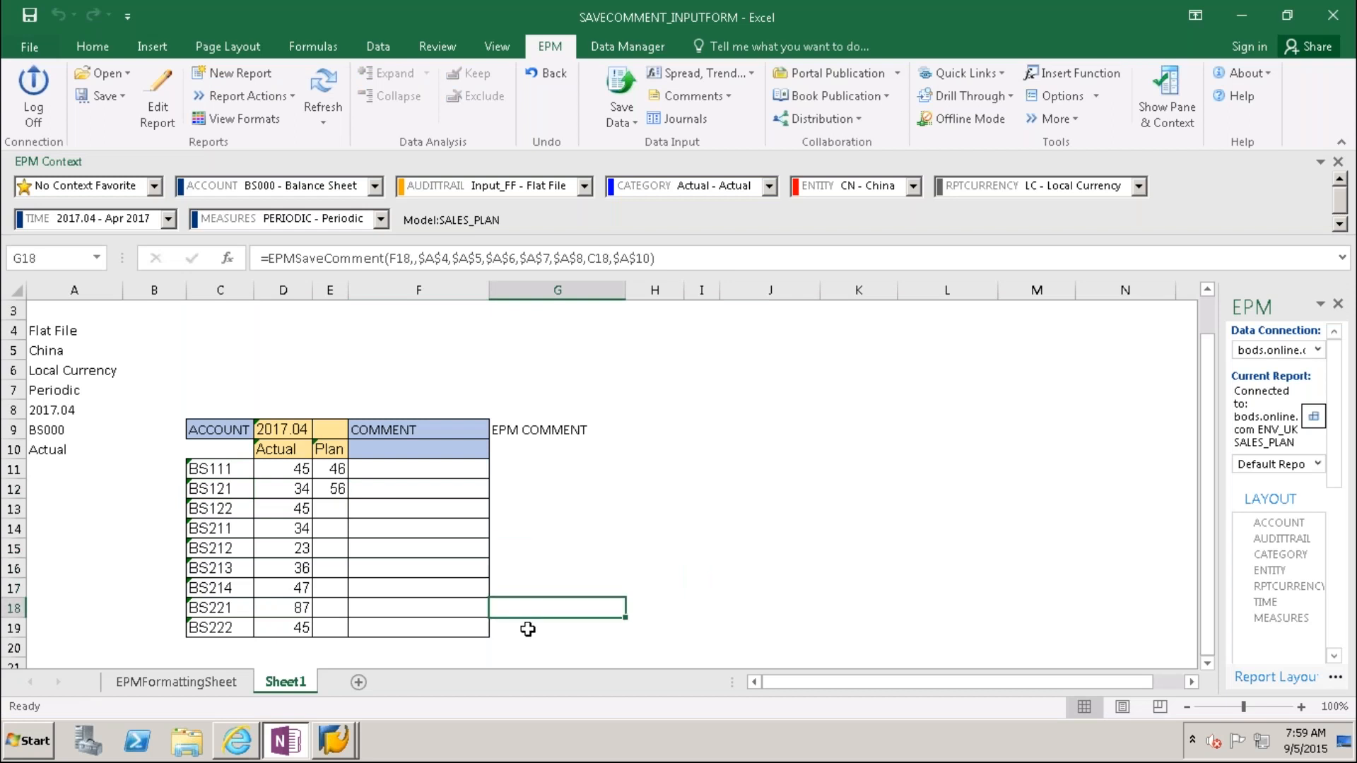
pyautogui.click(388, 489)
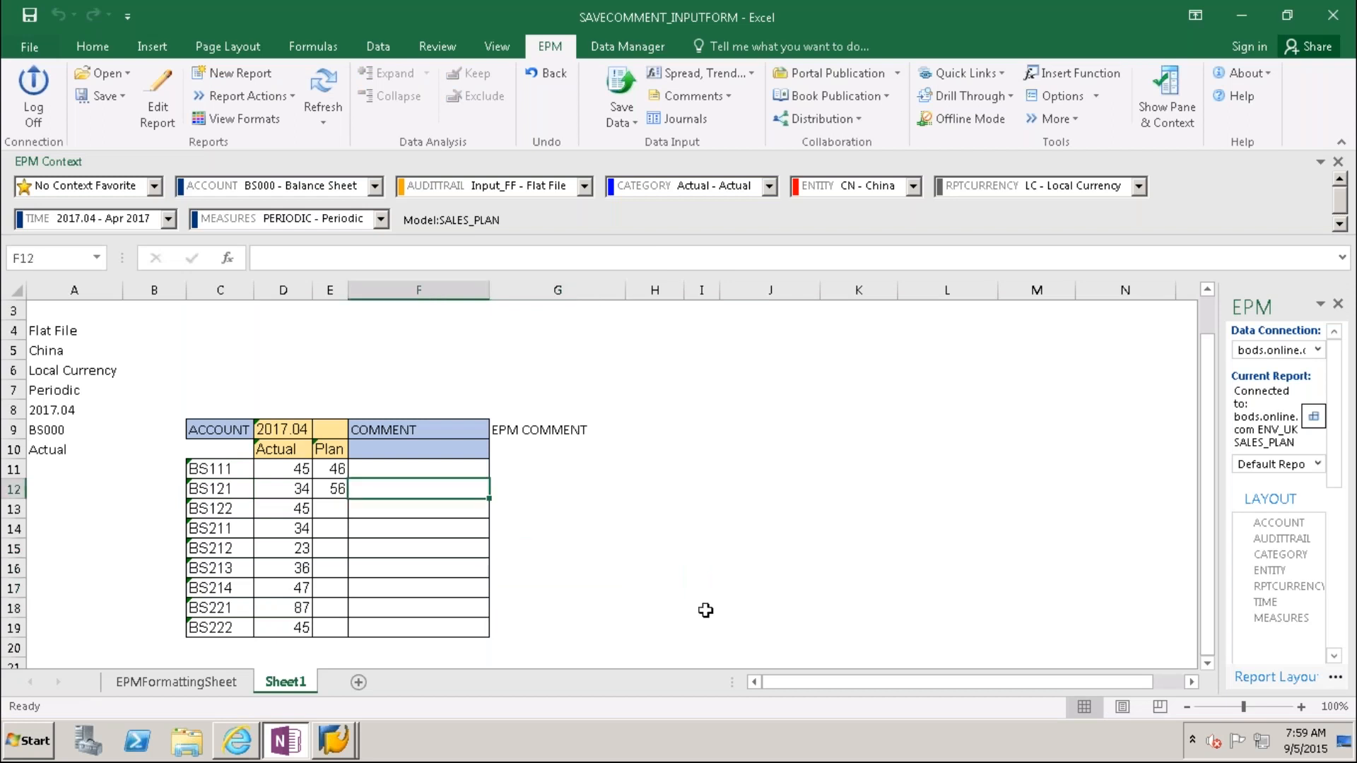
# Step: Enter the comment 'BS121 plan data Submitted' and widen column F to fit it
pyautogui.write('BS13')
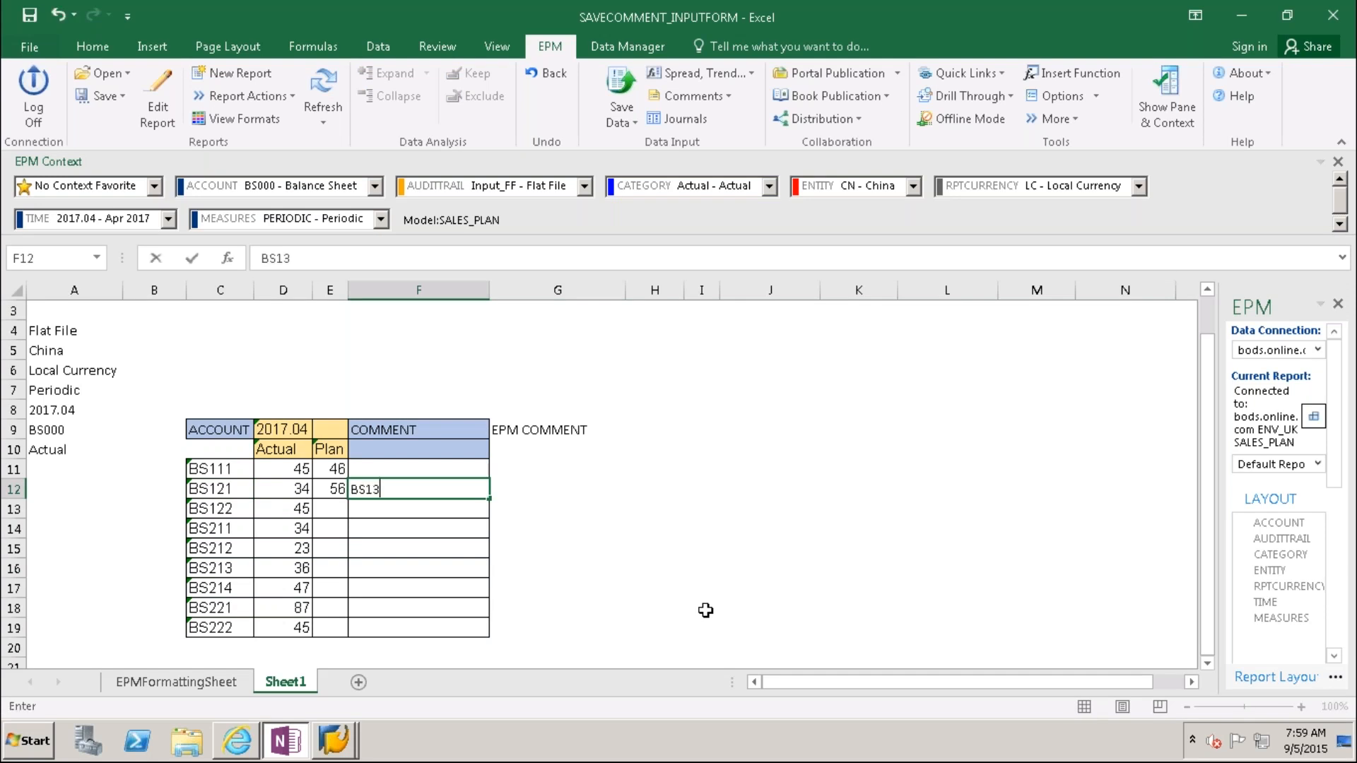
pyautogui.press('BackSpace')
pyautogui.write('21 plan data ')
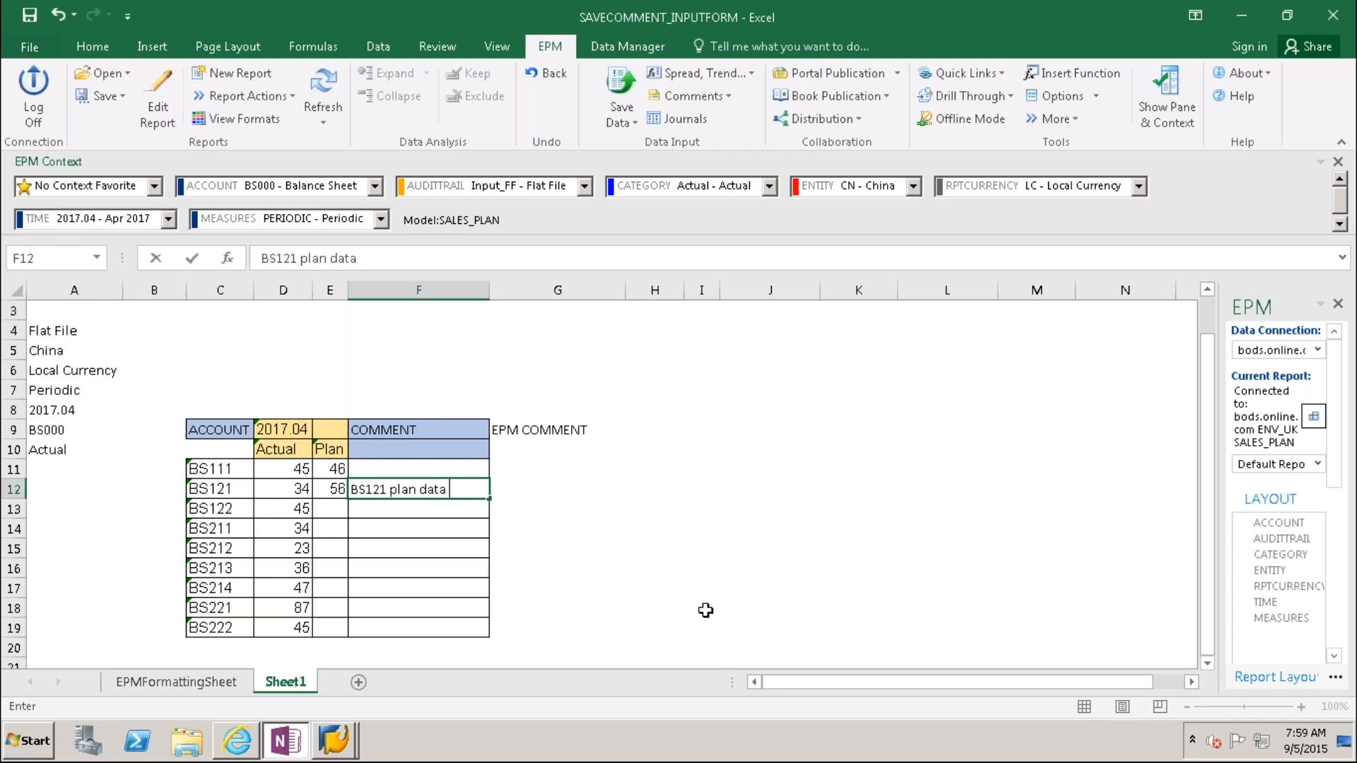
pyautogui.write('Submitted')
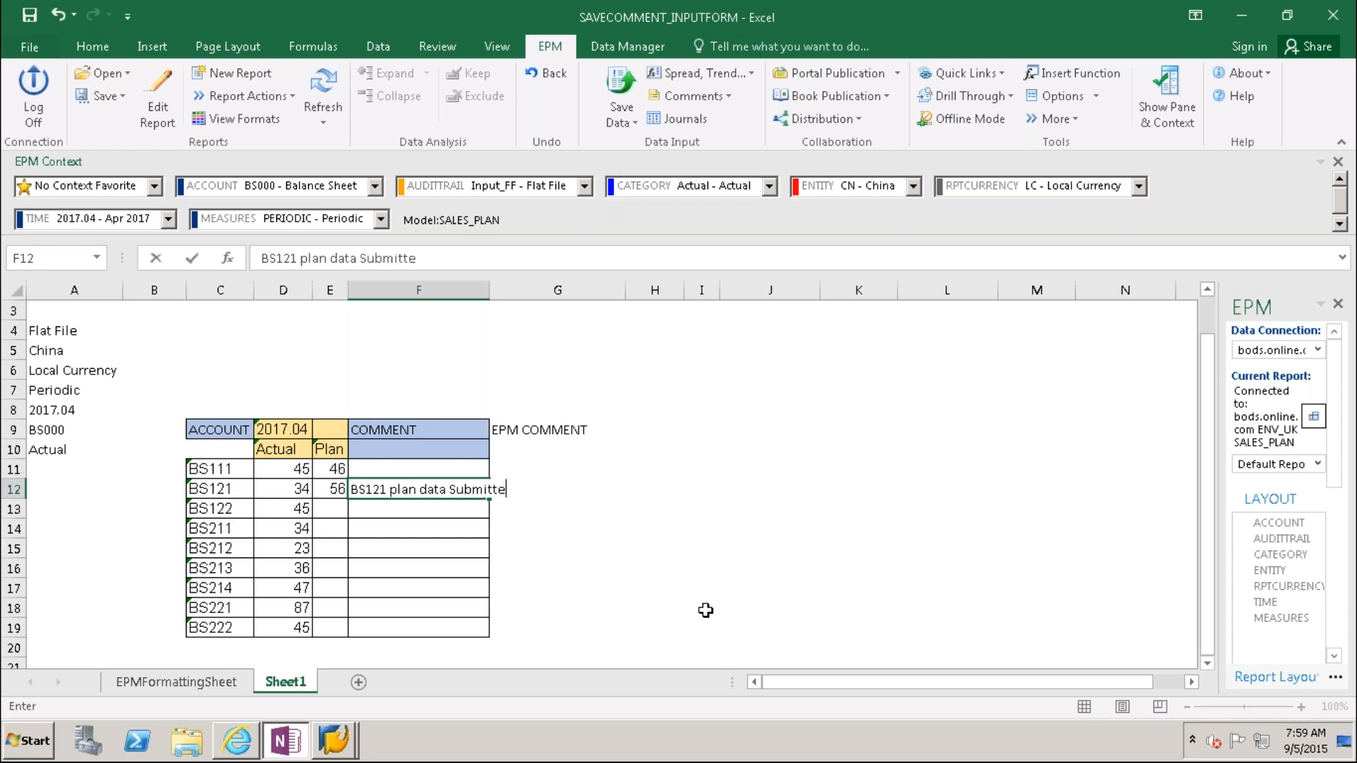
pyautogui.click(820, 611)
pyautogui.moveTo(489, 290); pyautogui.dragTo(521, 289)
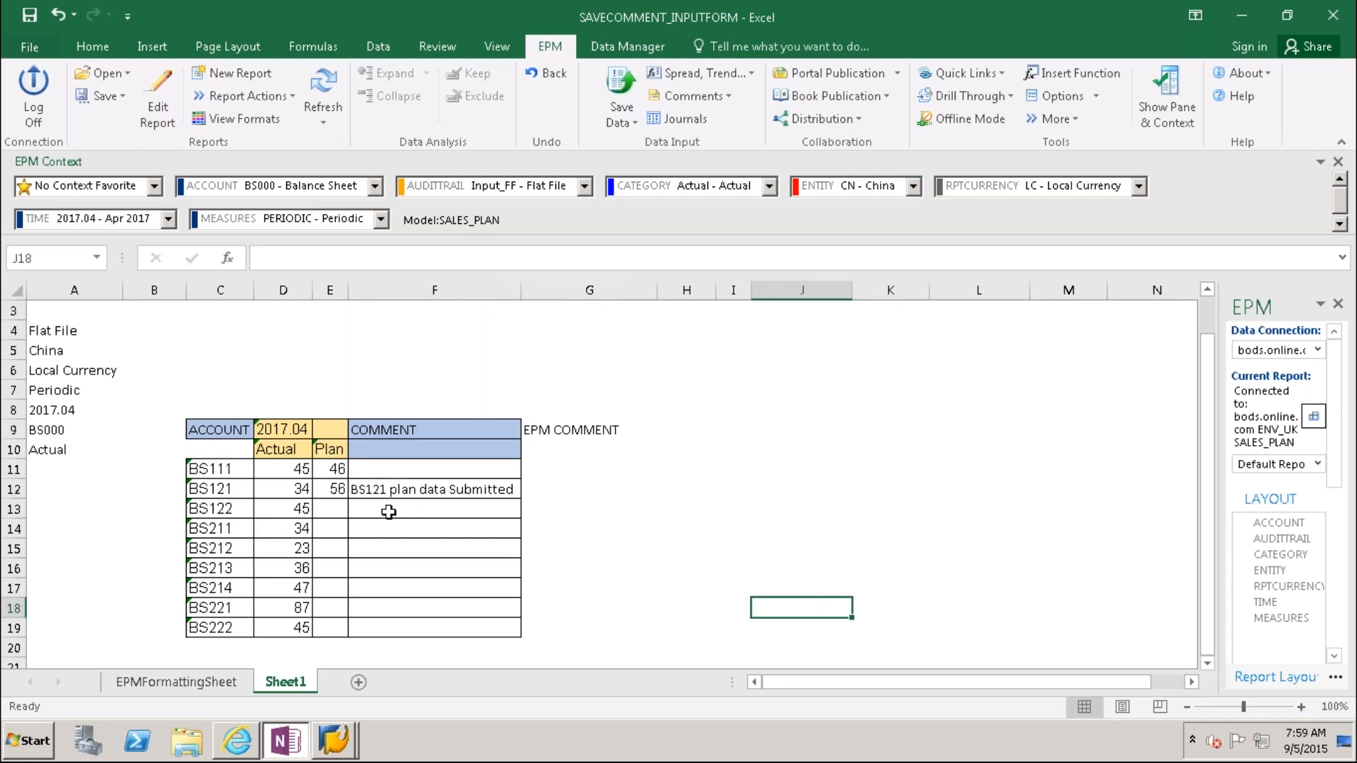
# Step: Copy the comment to BS122's cell and change it to 'BS122 plan data Submitted'
pyautogui.click(387, 492)
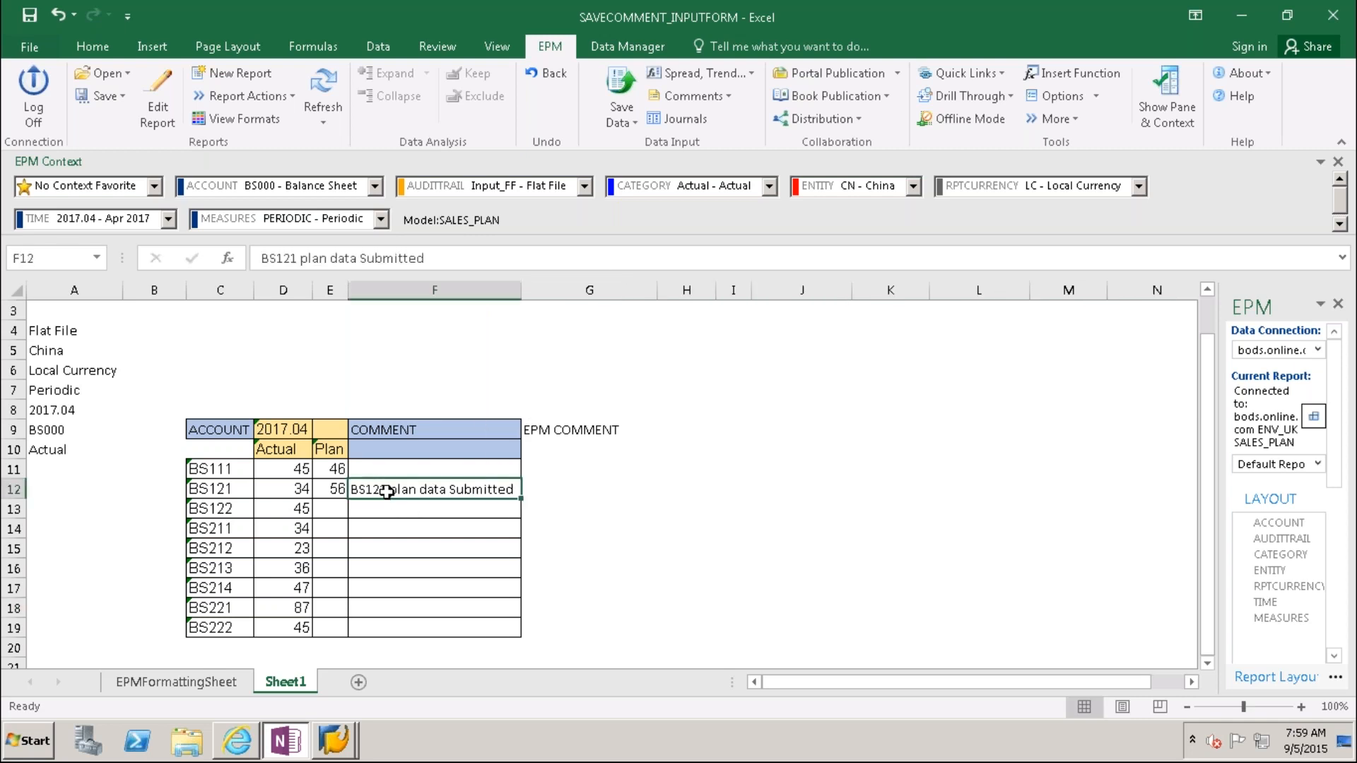
pyautogui.hotkey('ctrl', 'c')
pyautogui.press('Down')
pyautogui.hotkey('ctrl', 'v')
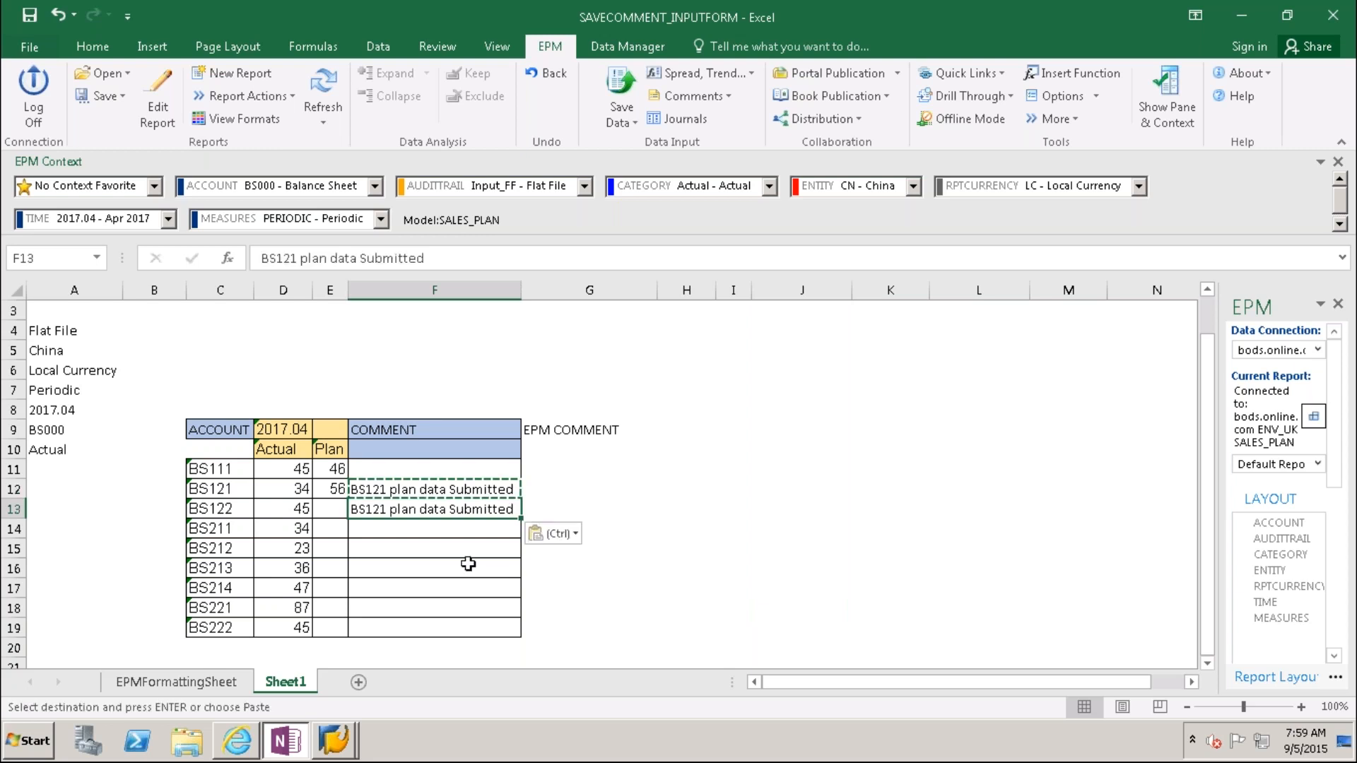
pyautogui.click(290, 258)
pyautogui.press('Delete')
pyautogui.write('2')
pyautogui.click(579, 564)
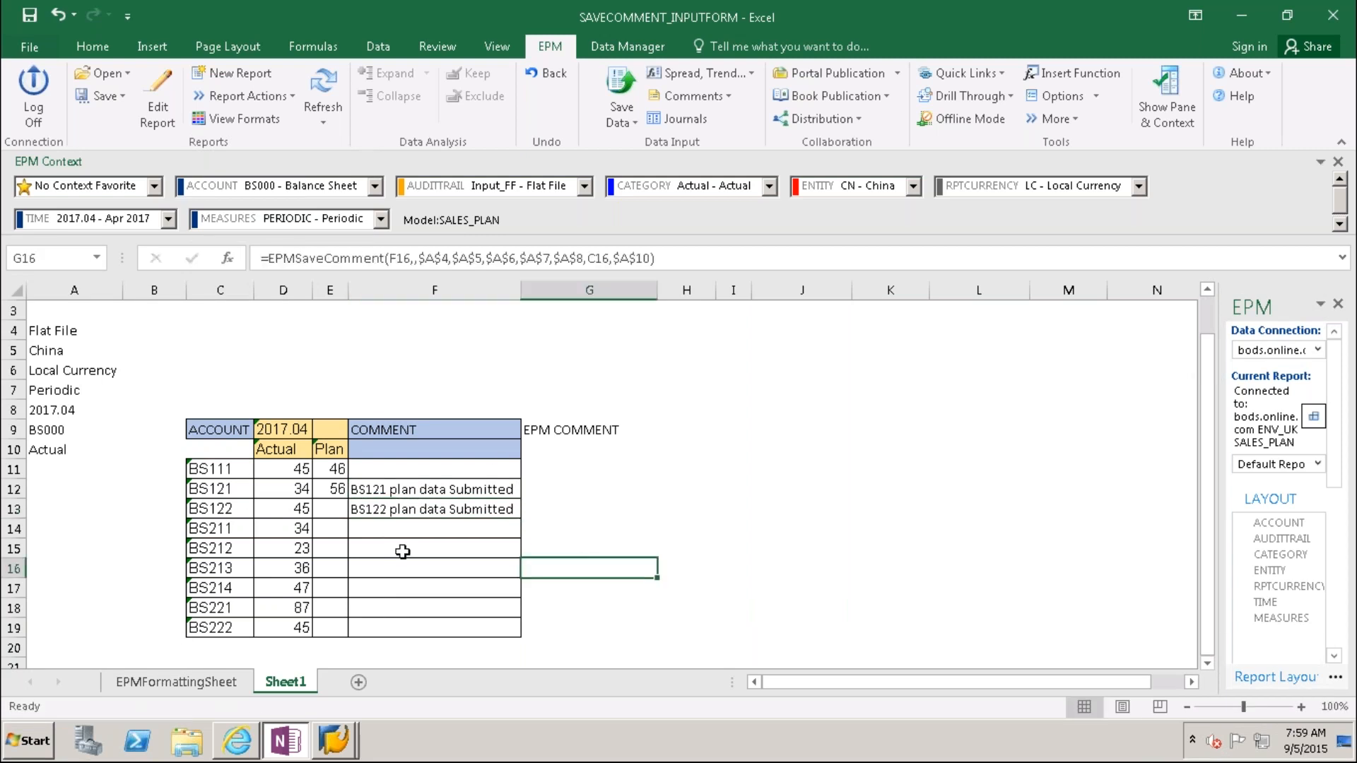
# Step: Copy the comment into F17 and change it to 'BS214 plan data Submitted'
pyautogui.click(391, 596)
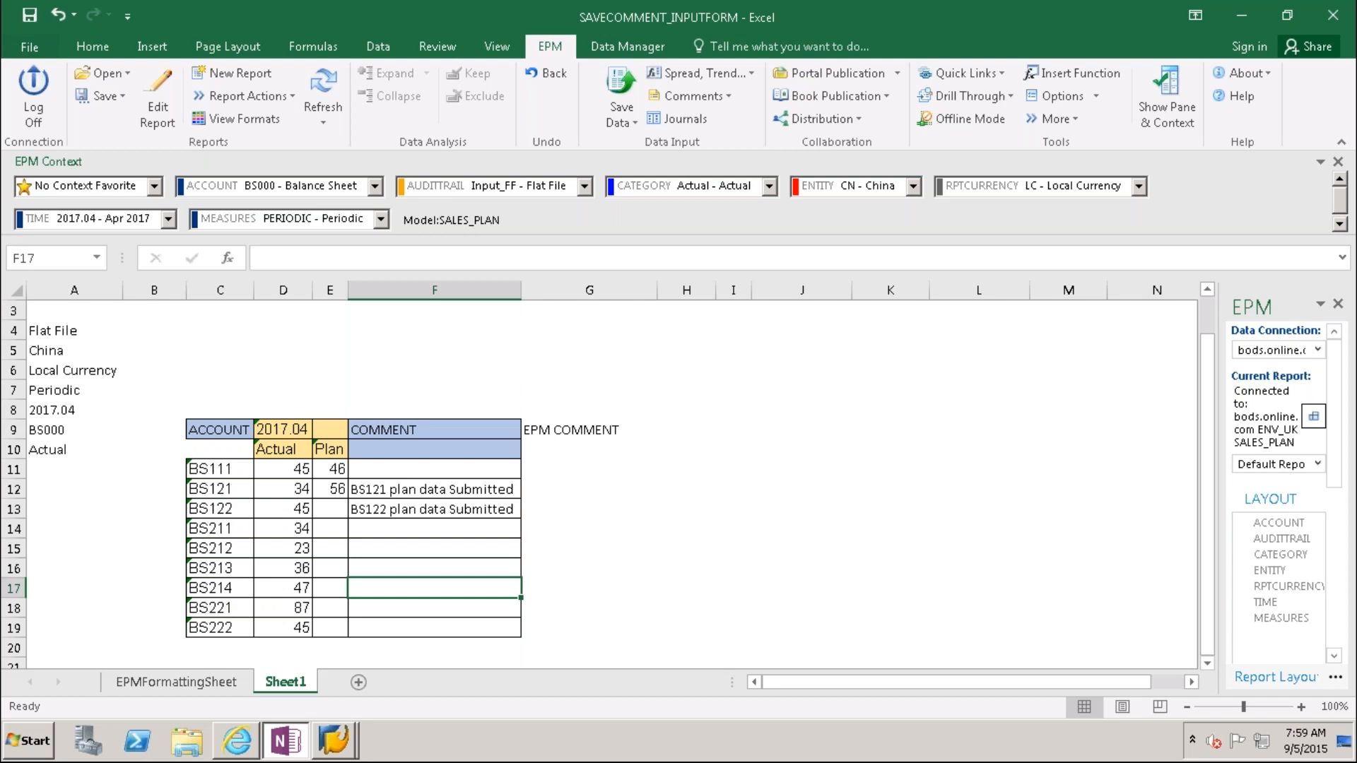
pyautogui.click(375, 506)
pyautogui.hotkey('ctrl', 'c')
pyautogui.click(393, 590)
pyautogui.hotkey('ctrl', 'v')
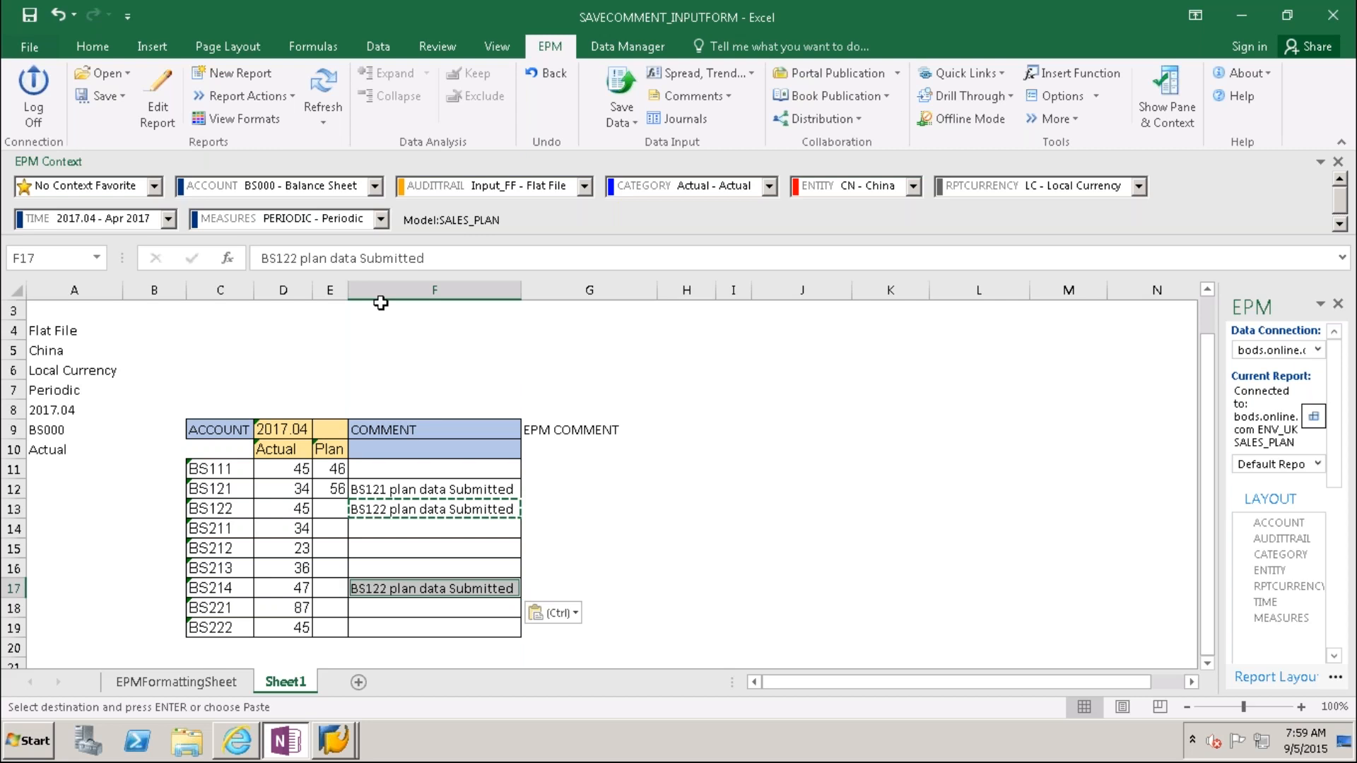
pyautogui.click(298, 257)
pyautogui.press('BackSpace')
pyautogui.press('BackSpace')
pyautogui.press('BackSpace')
pyautogui.write('214')
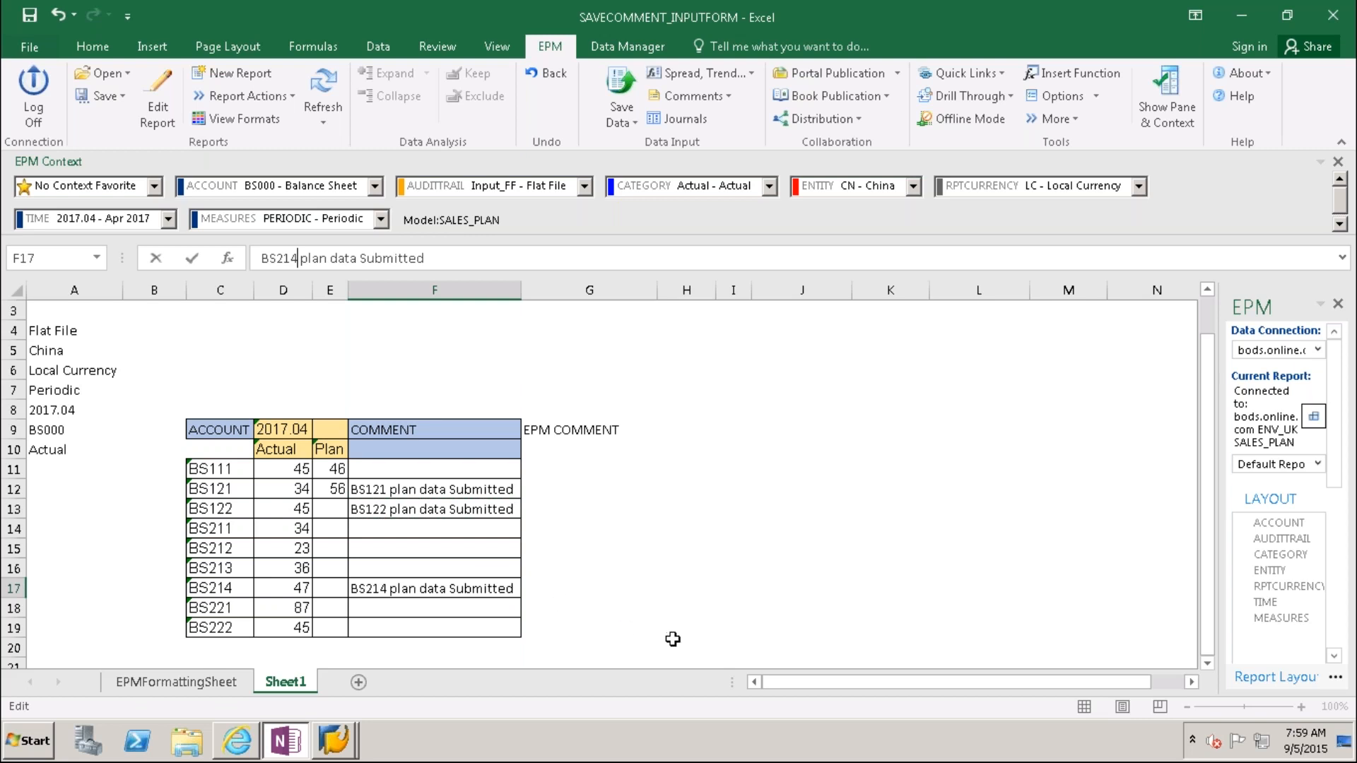
pyautogui.click(672, 639)
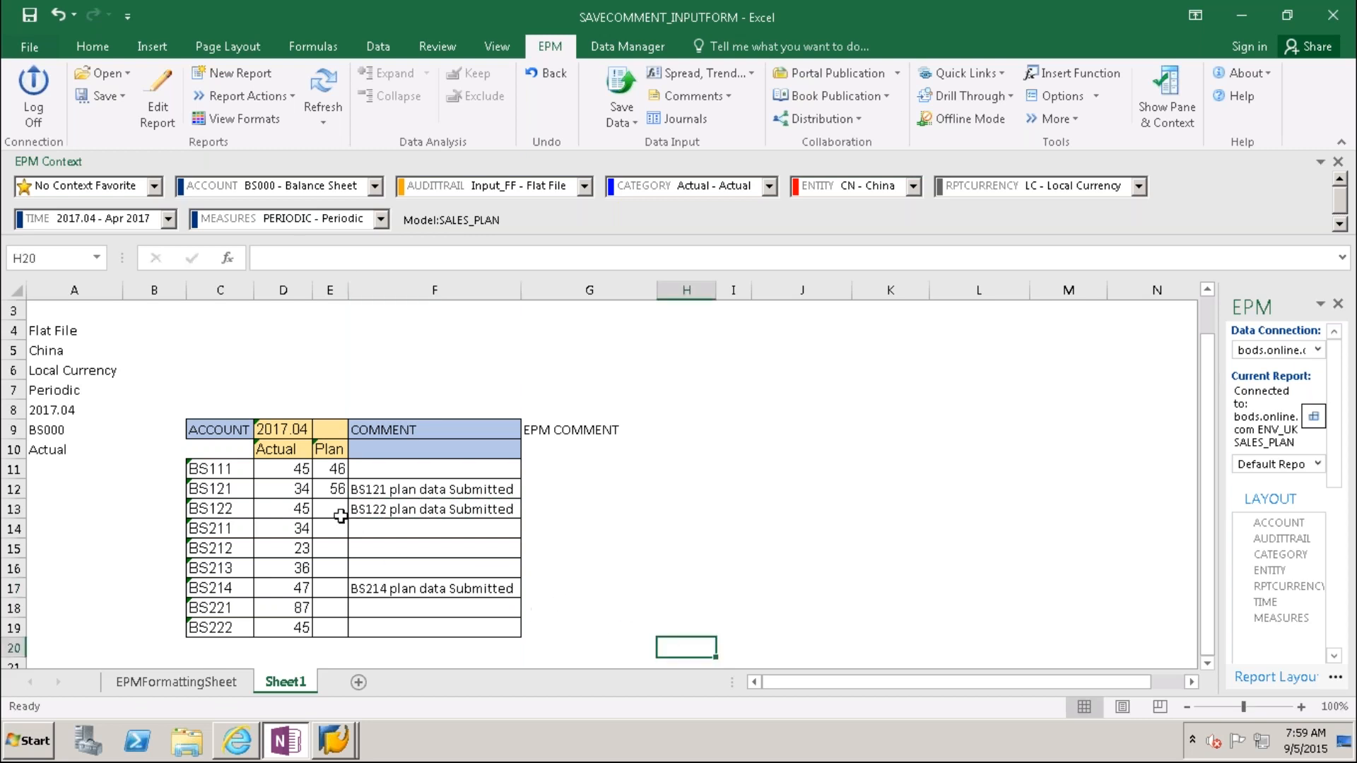
# Step: Enter Plan 48 for BS122 and 78 for BS214, then refresh the EPM form
pyautogui.click(340, 517)
pyautogui.write('45')
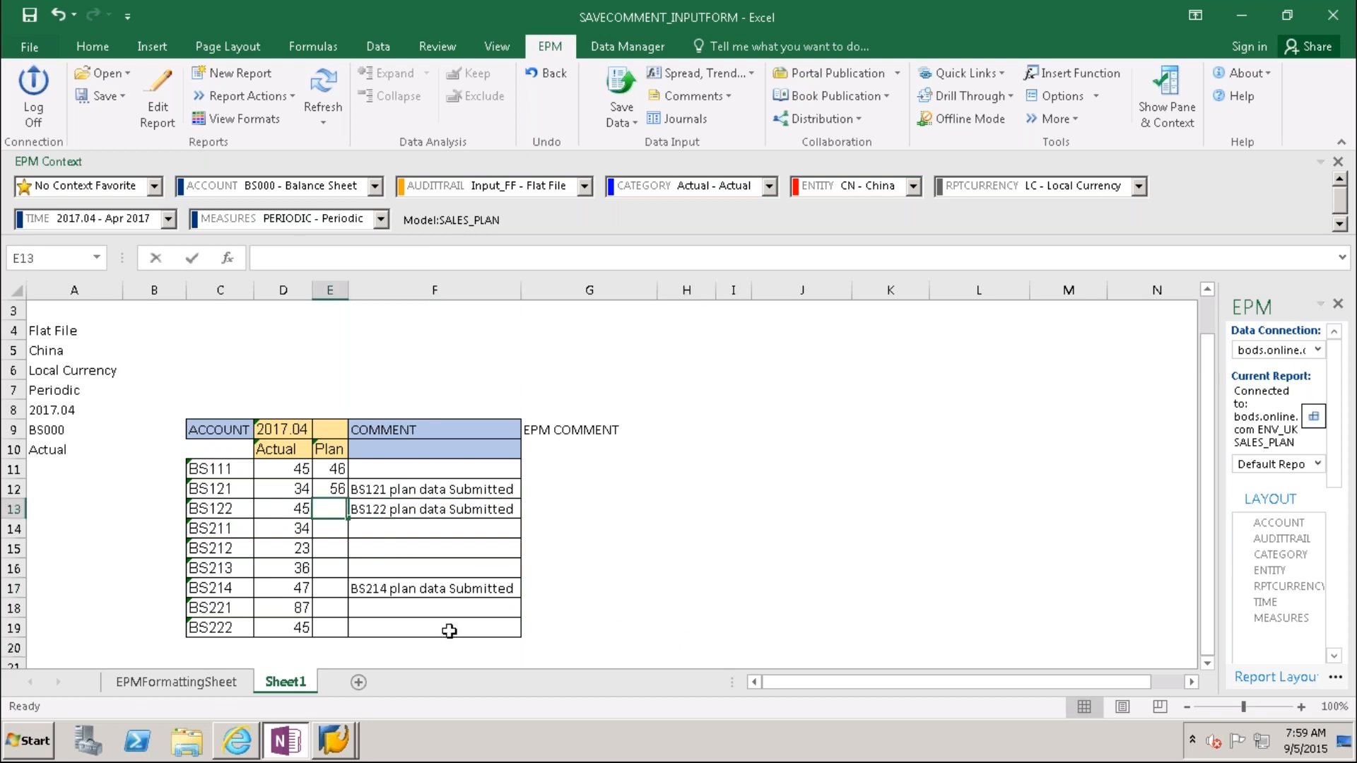
pyautogui.press('BackSpace')
pyautogui.press('BackSpace')
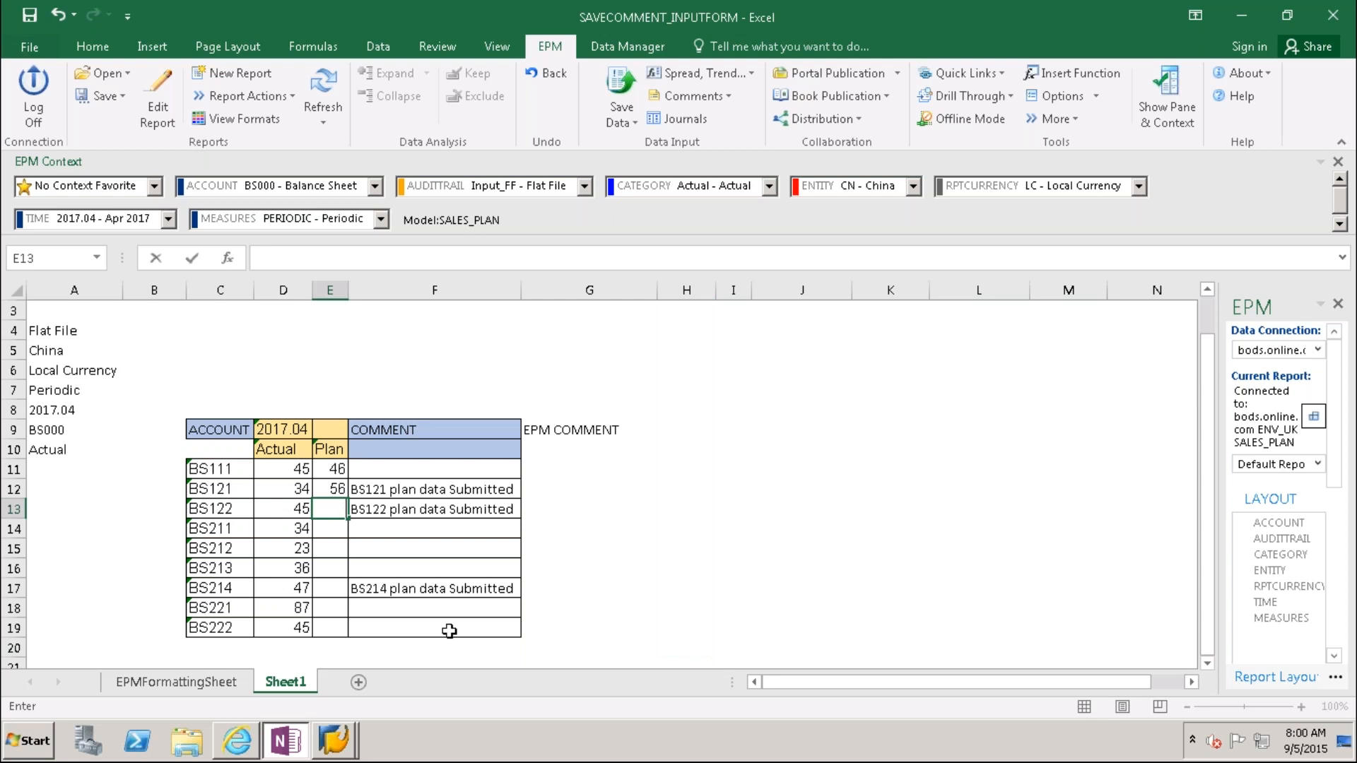
pyautogui.write('48')
pyautogui.click(336, 590)
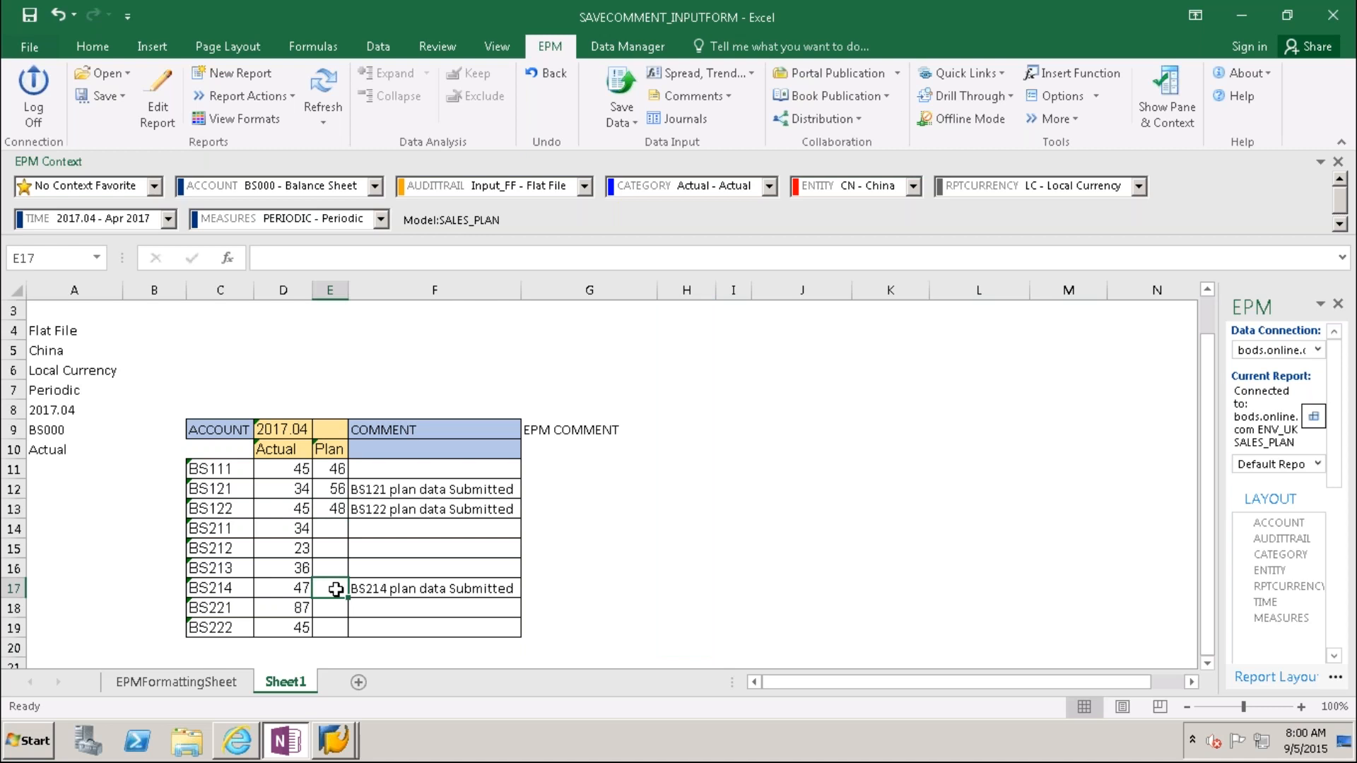
pyautogui.write('78')
pyautogui.click(683, 607)
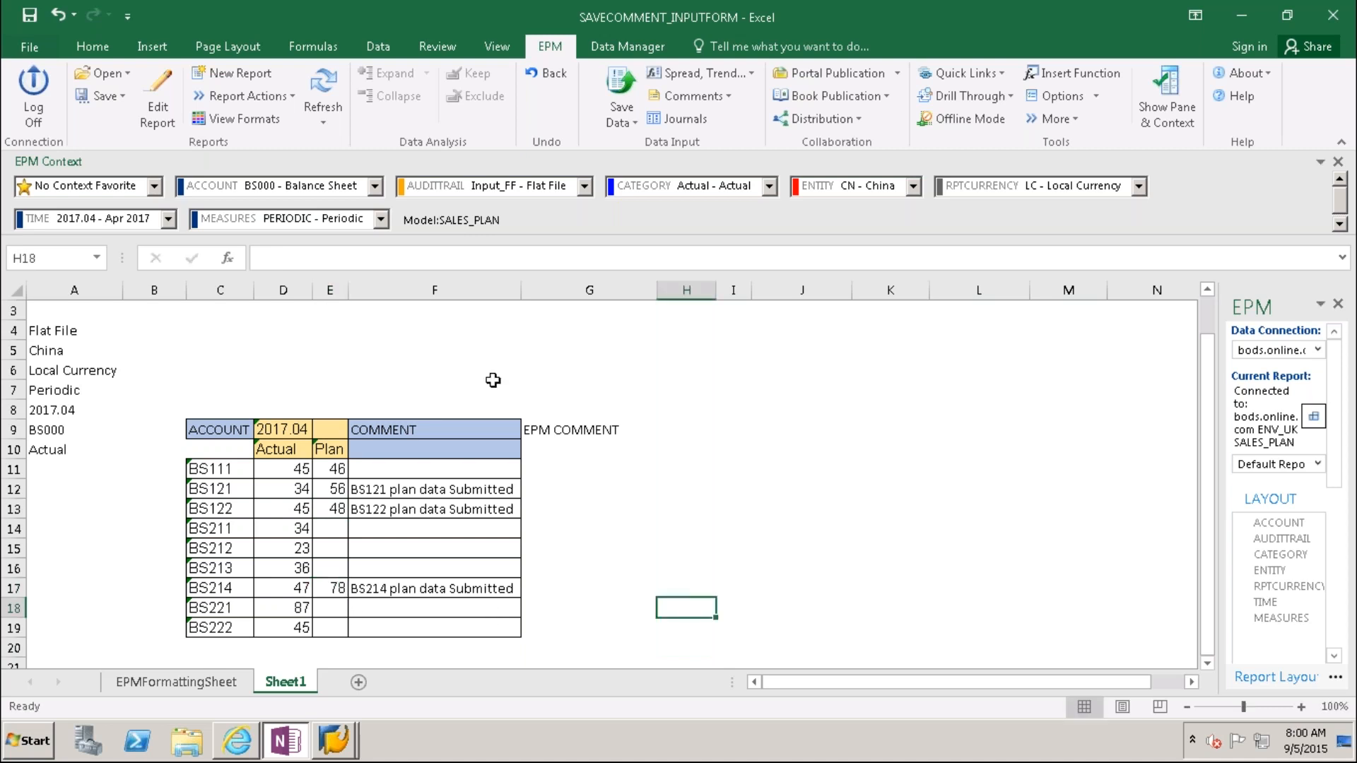
pyautogui.click(323, 85)
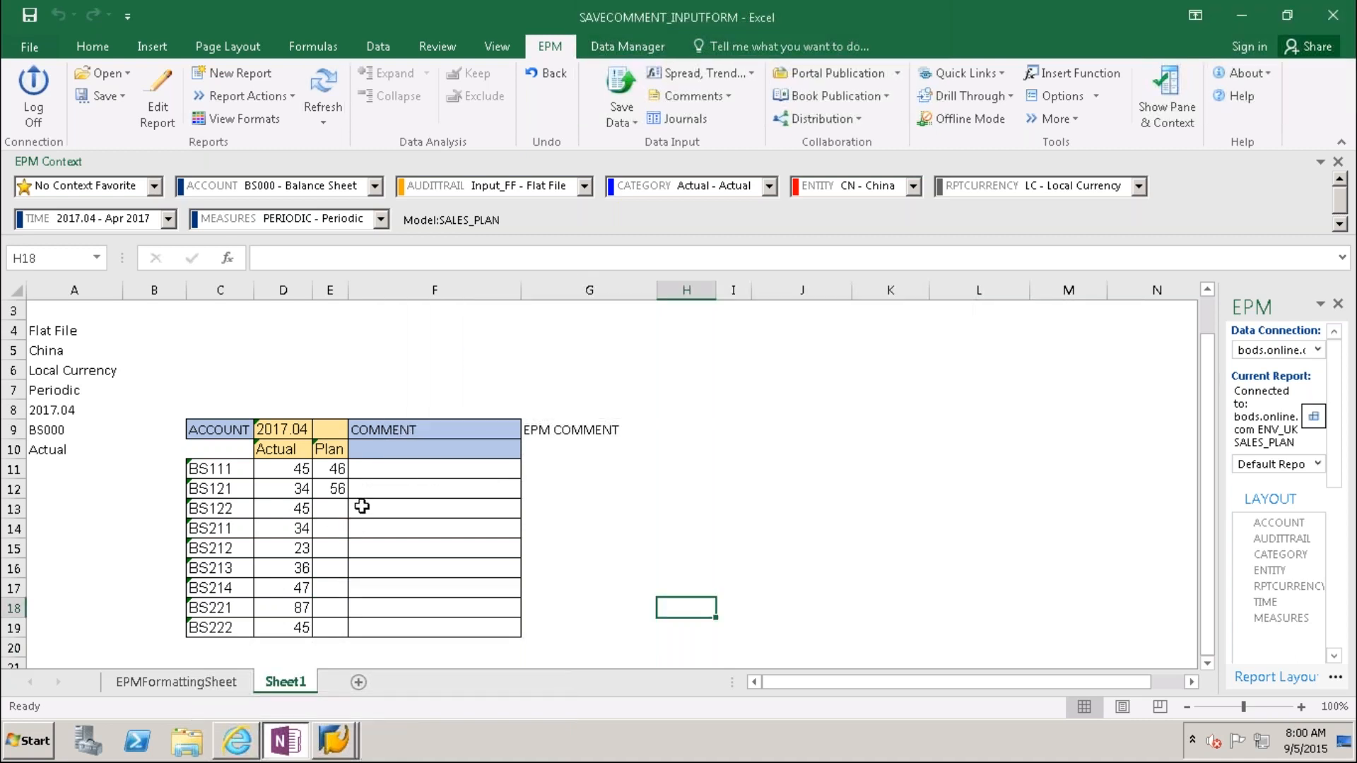
# Step: Enter the comment 'BS121 Plan data Submitted' in cell F12
pyautogui.click(360, 508)
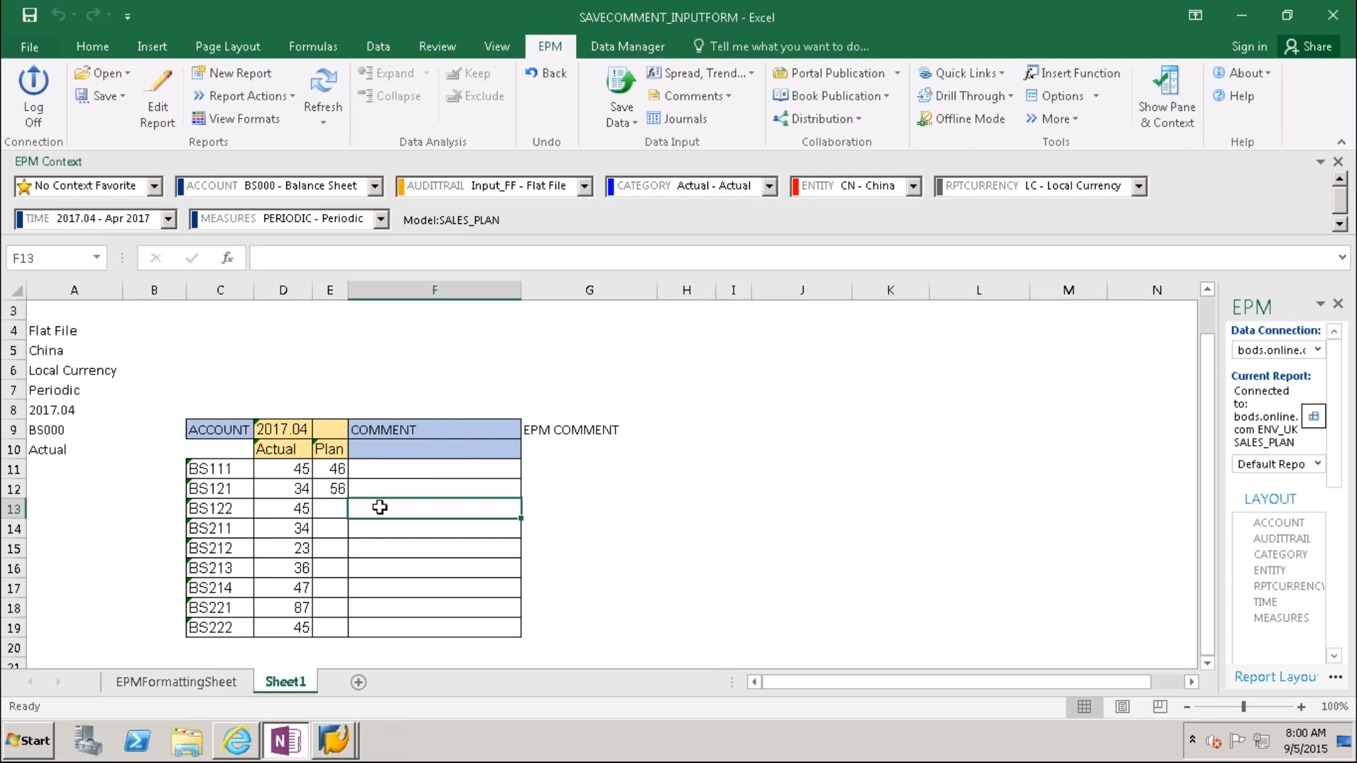
pyautogui.press('Up')
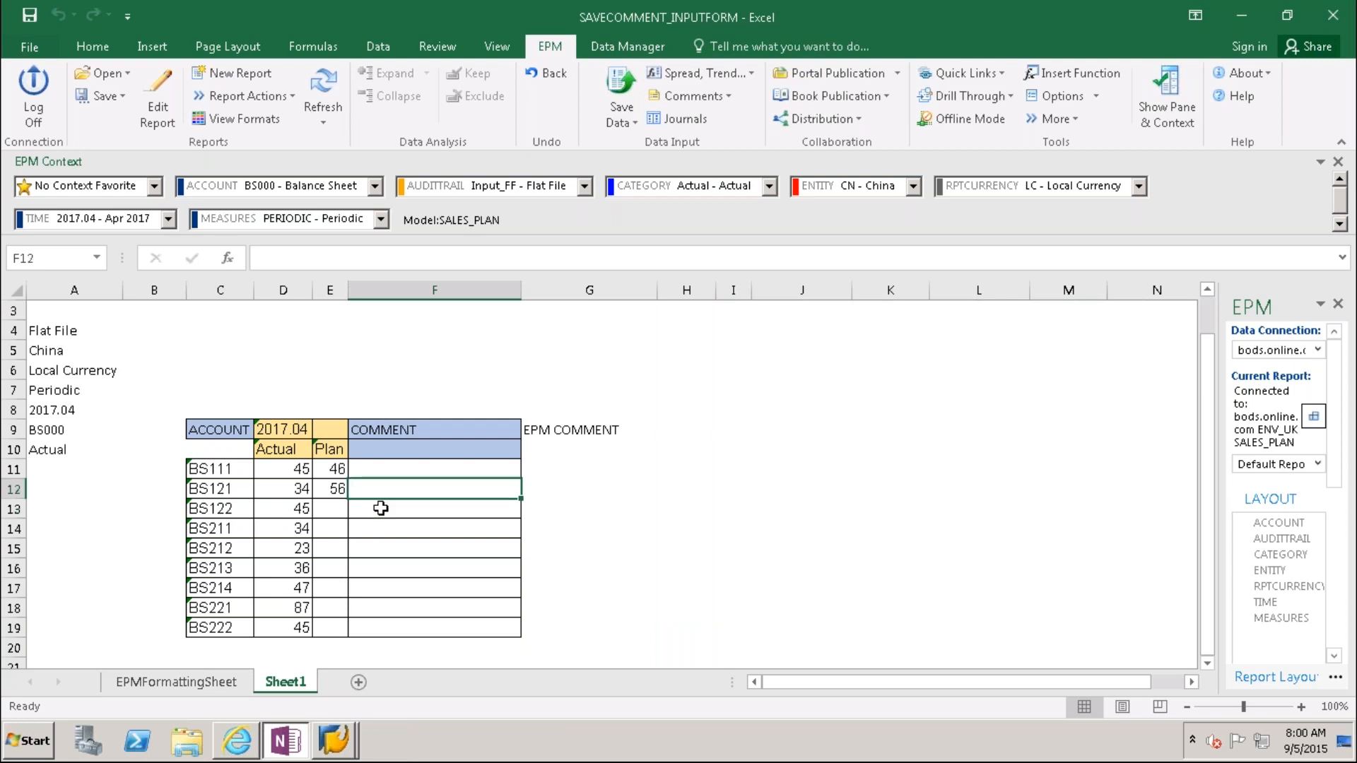
pyautogui.click(542, 488)
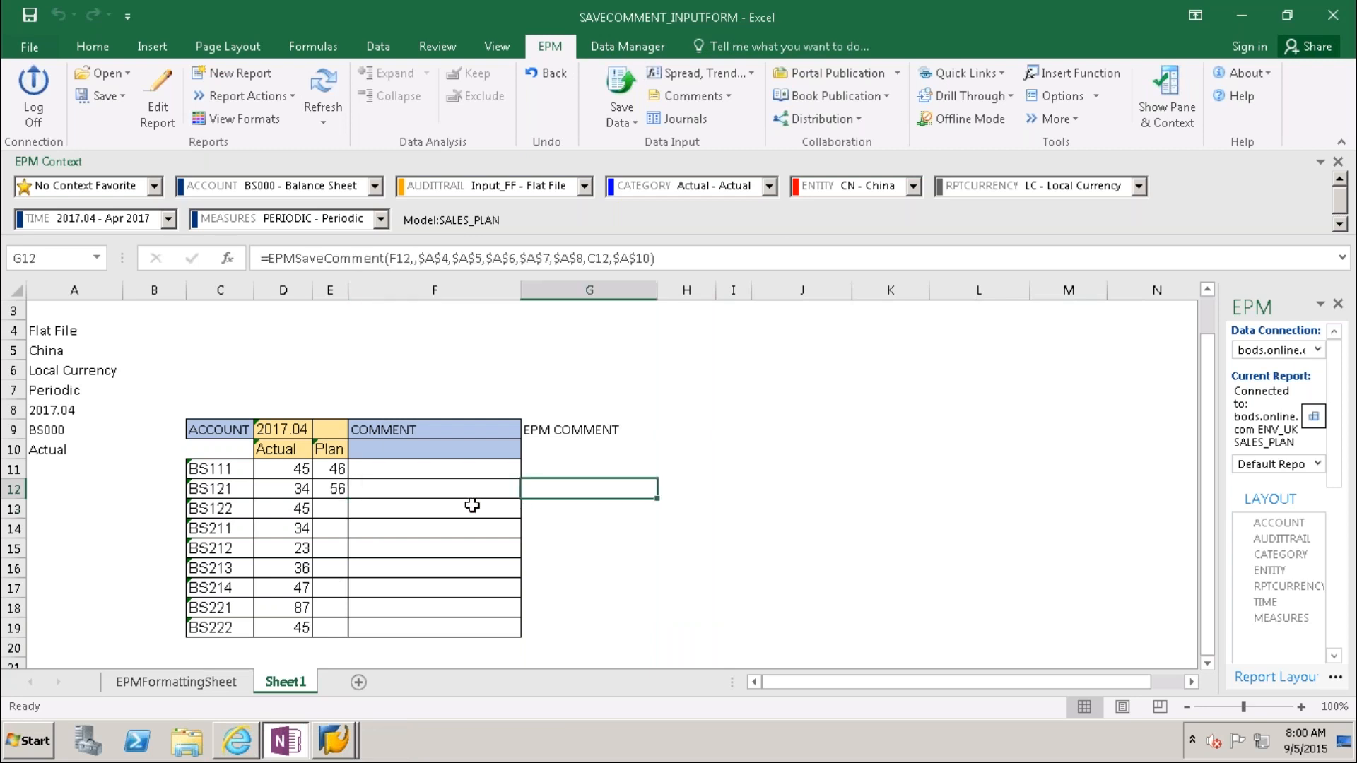
pyautogui.click(424, 492)
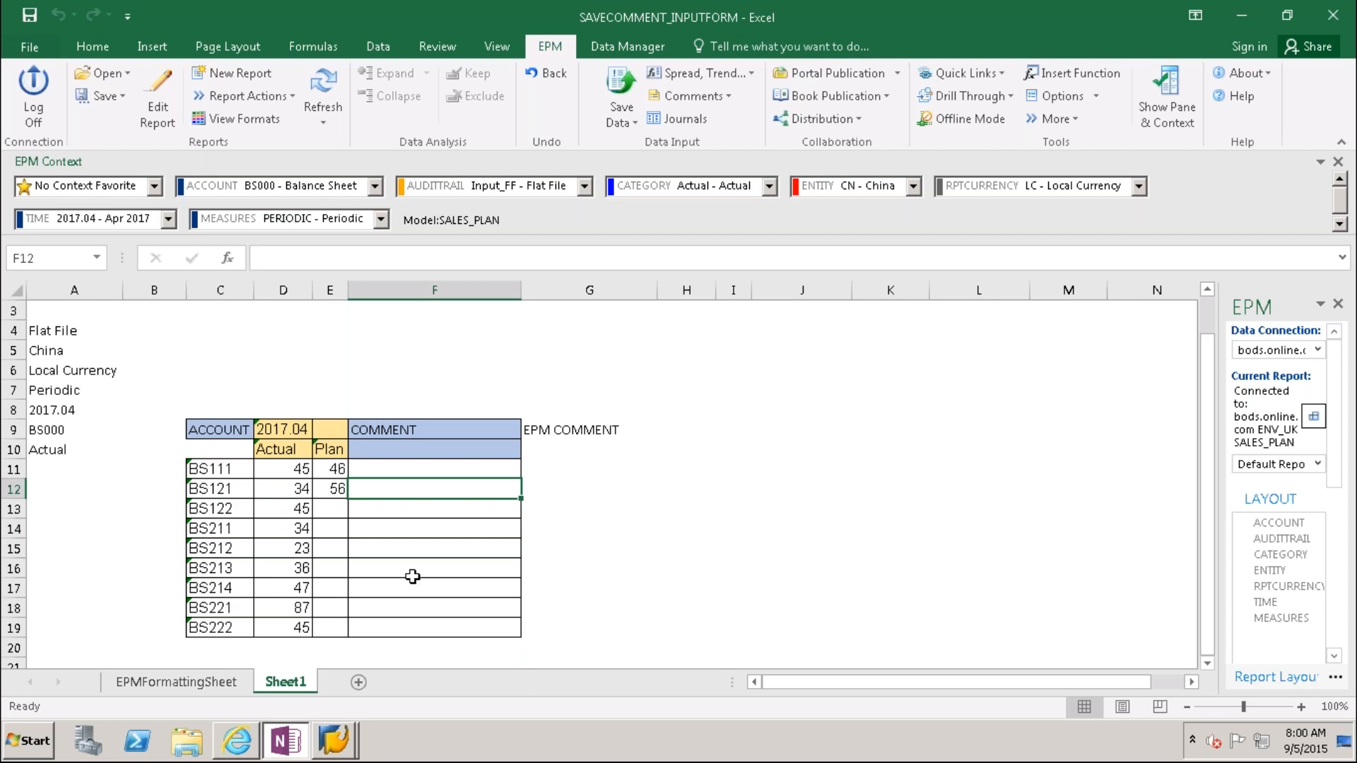
pyautogui.write('BS1')
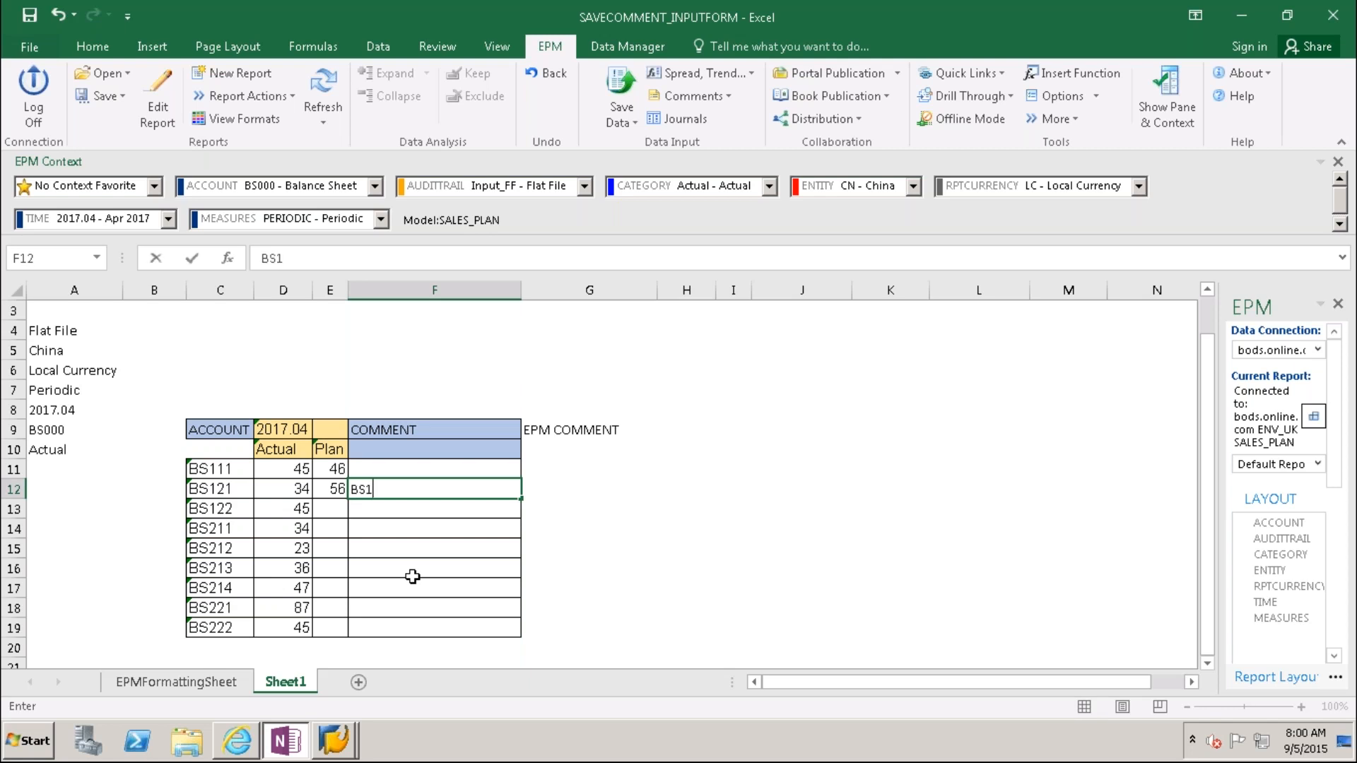
pyautogui.write('21 Plan data ')
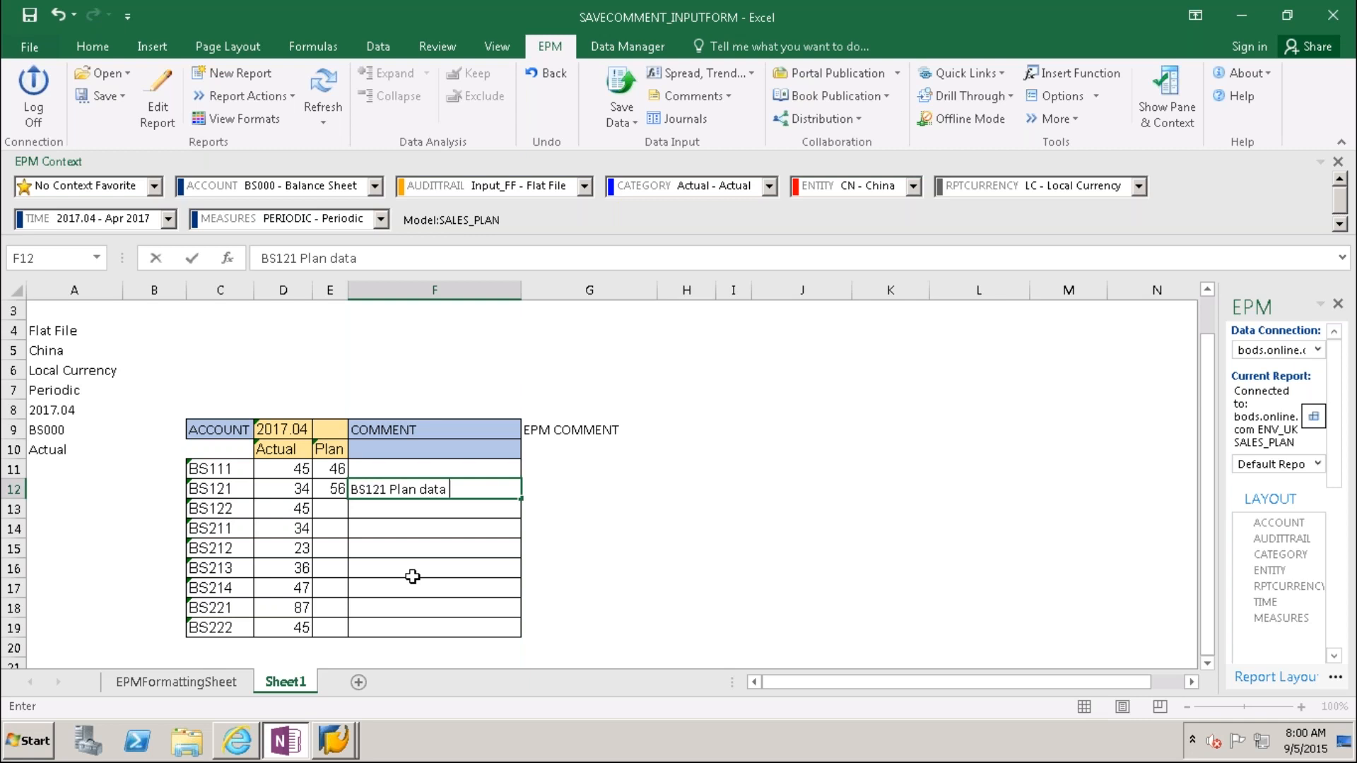
pyautogui.write('Submitted')
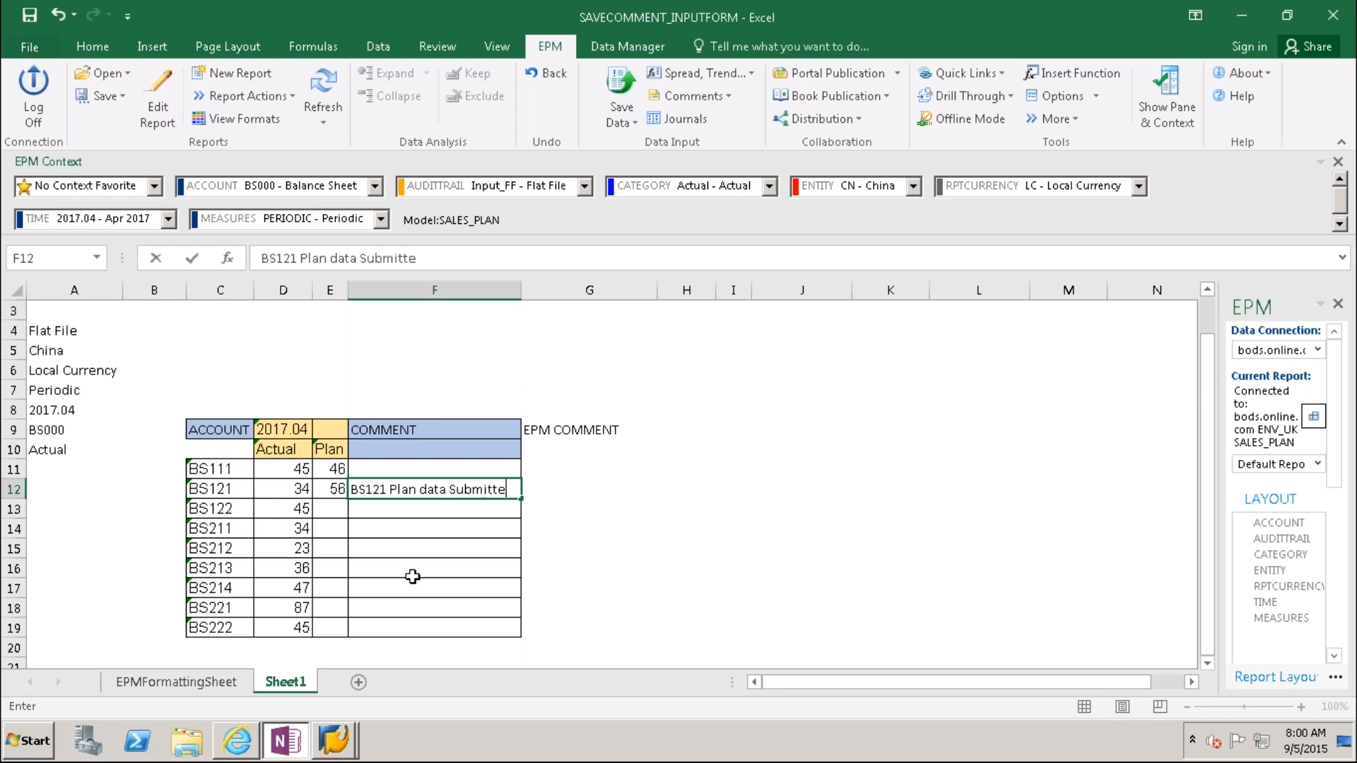
pyautogui.click(561, 581)
# Step: Copy the BS121 comment into F14 and F17
pyautogui.moveTo(452, 502); pyautogui.dragTo(449, 493)
pyautogui.click(442, 494)
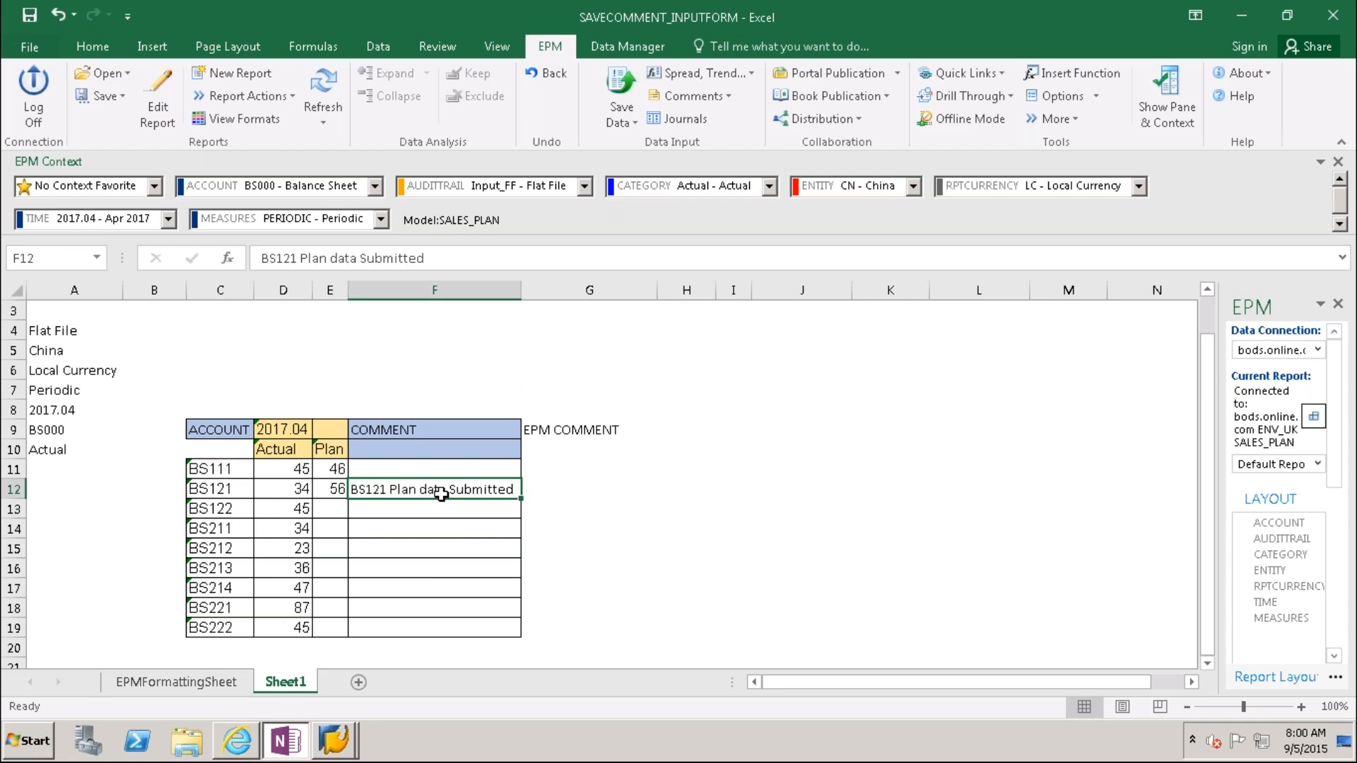
pyautogui.hotkey('ctrl', 'c')
pyautogui.click(401, 534)
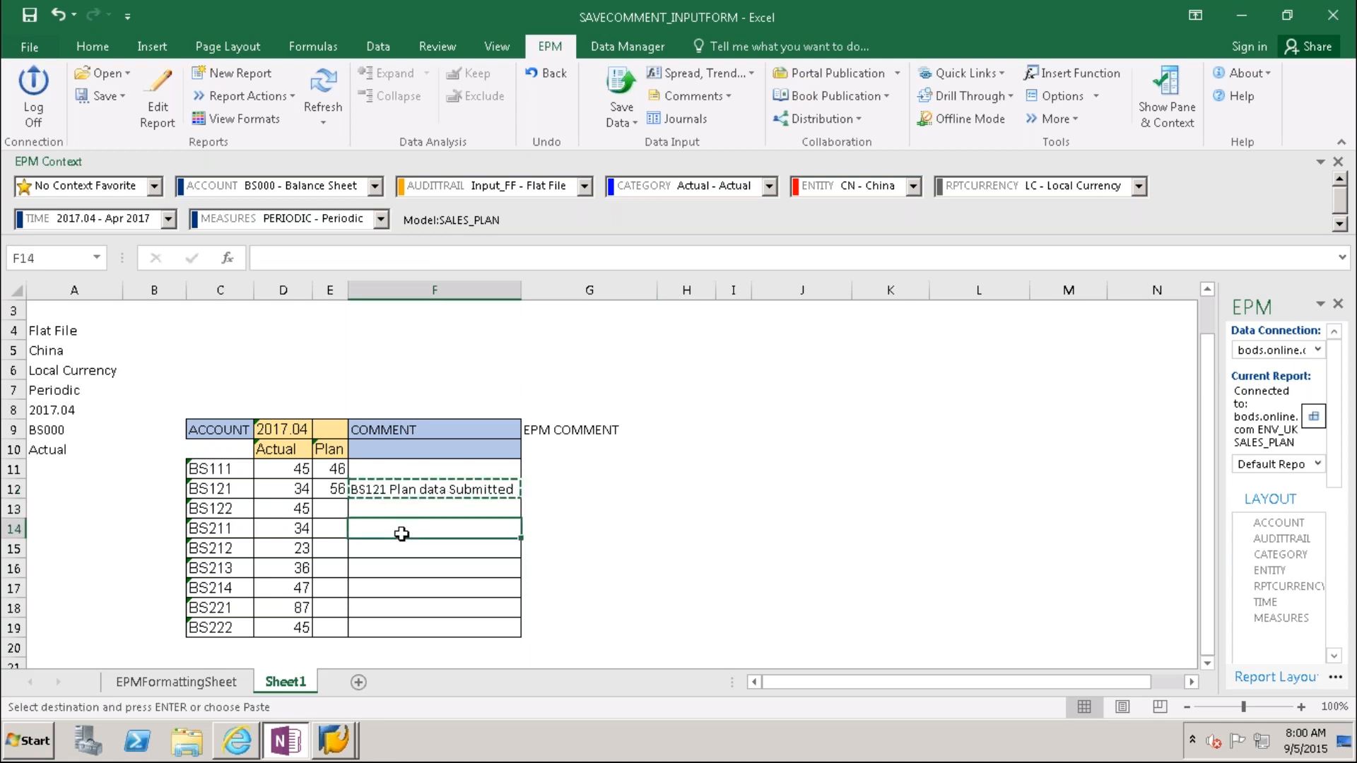
pyautogui.hotkey('ctrl', 'v')
pyautogui.click(385, 586)
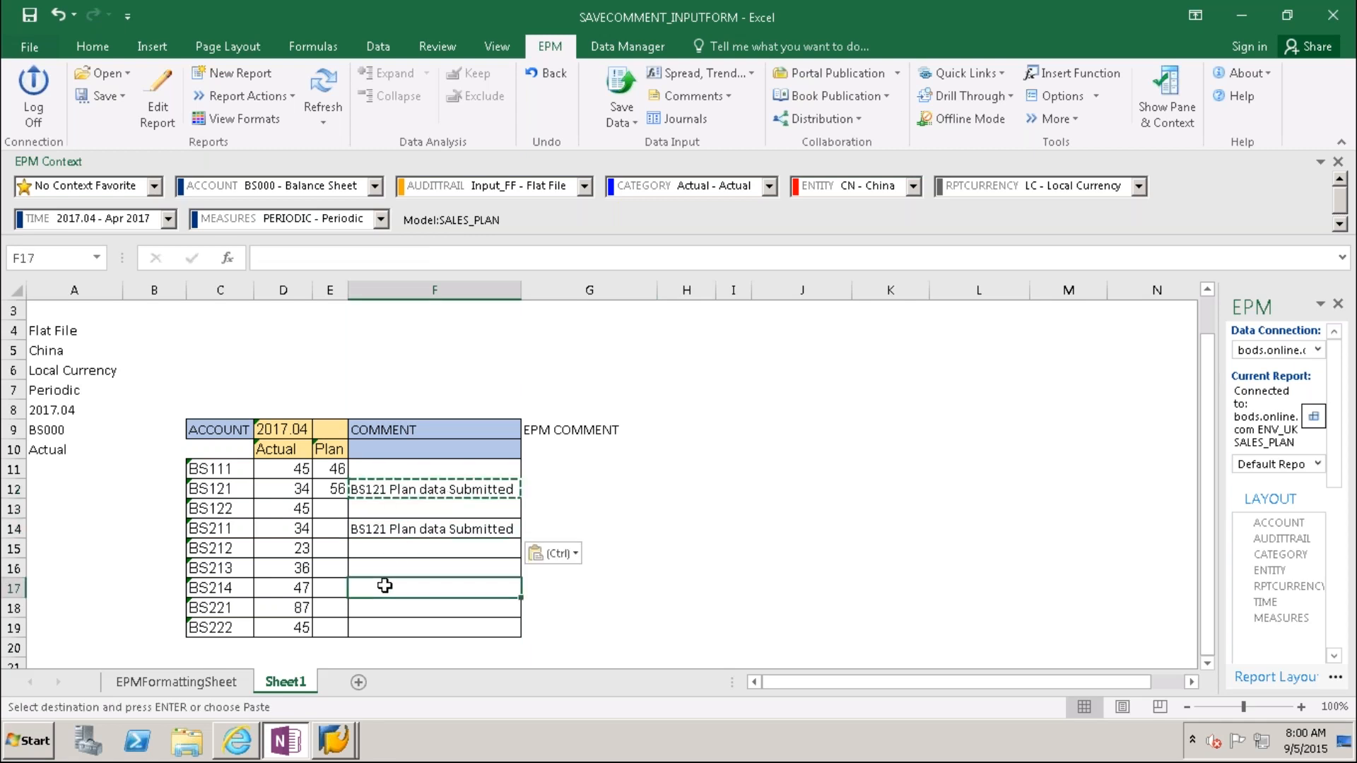
pyautogui.hotkey('ctrl', 'v')
# Step: Change the copied comments to read BS211 in F14 and BS214 in F17
pyautogui.click(378, 525)
pyautogui.click(297, 258)
pyautogui.press('BackSpace')
pyautogui.press('BackSpace')
pyautogui.press('BackSpace')
pyautogui.write('211')
pyautogui.click(616, 610)
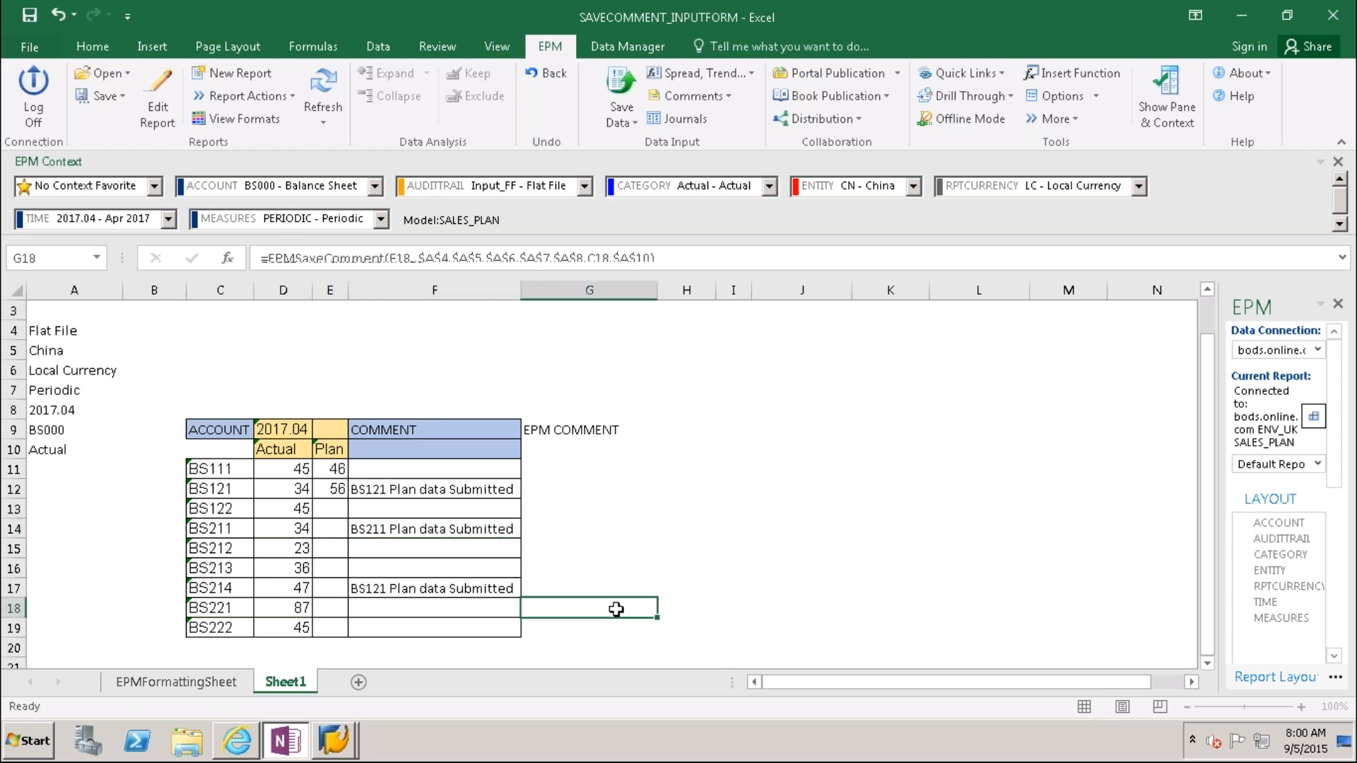
pyautogui.click(382, 588)
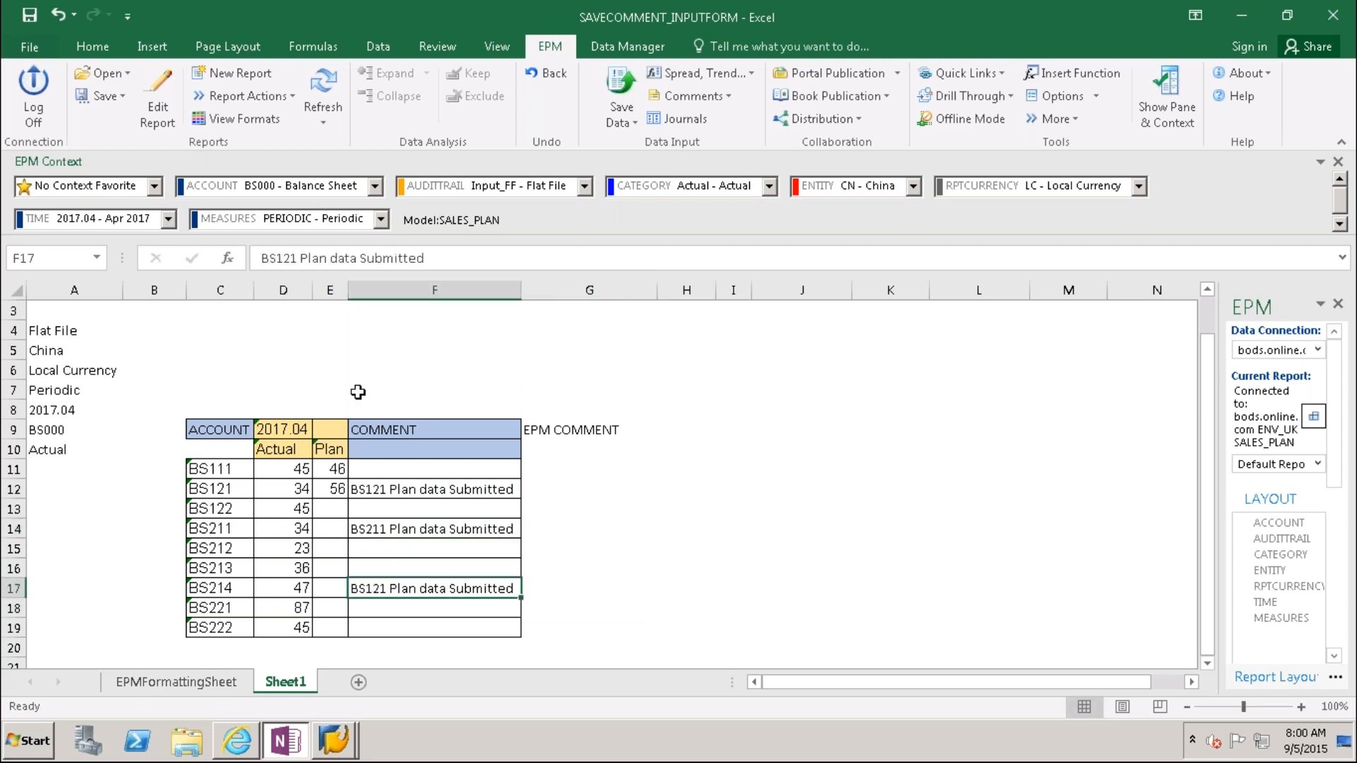
pyautogui.click(297, 257)
pyautogui.press('BackSpace')
pyautogui.press('BackSpace')
pyautogui.press('BackSpace')
pyautogui.write('214')
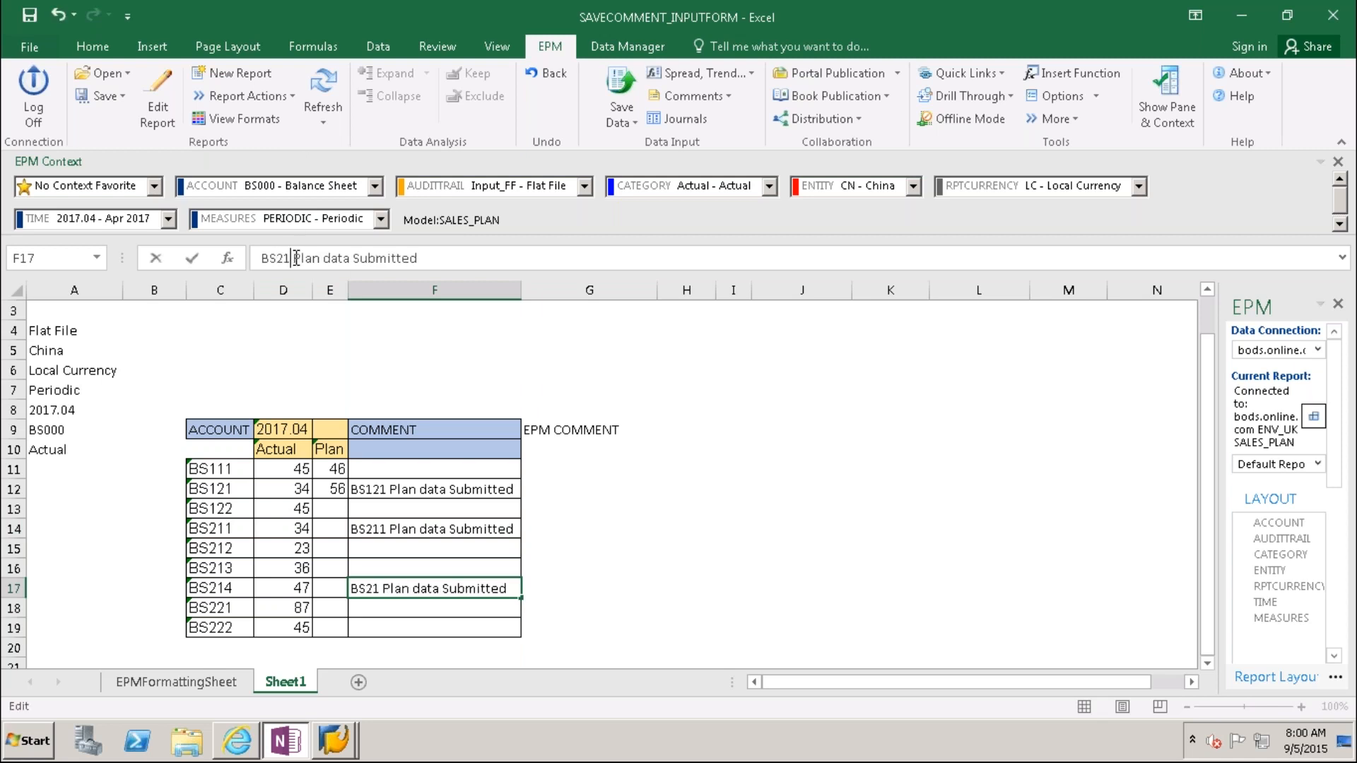
pyautogui.hotkey('ctrl', 'Return')
pyautogui.click(732, 569)
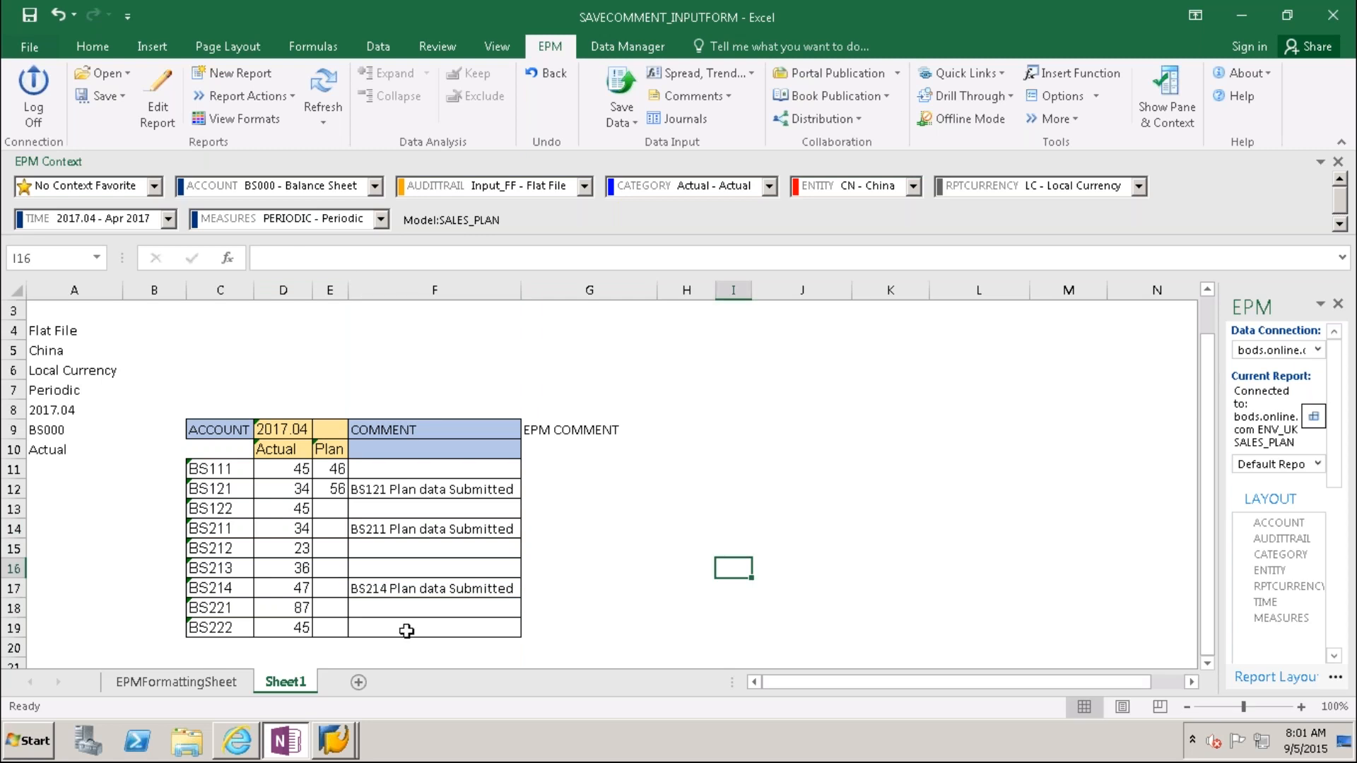
# Step: Enter plan values 54 for BS214 in E17 and 38 for BS211 in E14
pyautogui.click(330, 587)
pyautogui.write('45')
pyautogui.press('BackSpace')
pyautogui.press('BackSpace')
pyautogui.write('54')
pyautogui.click(331, 535)
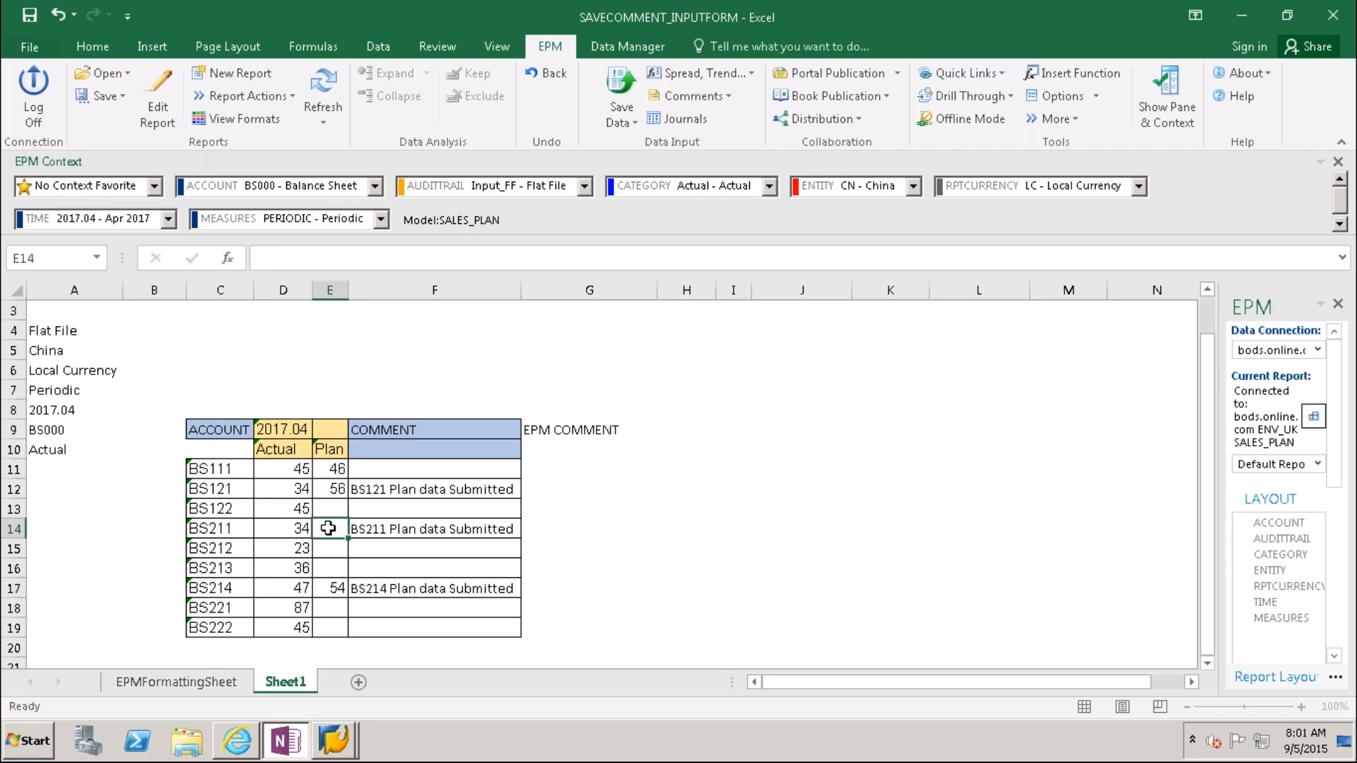
pyautogui.write('38')
pyautogui.click(673, 581)
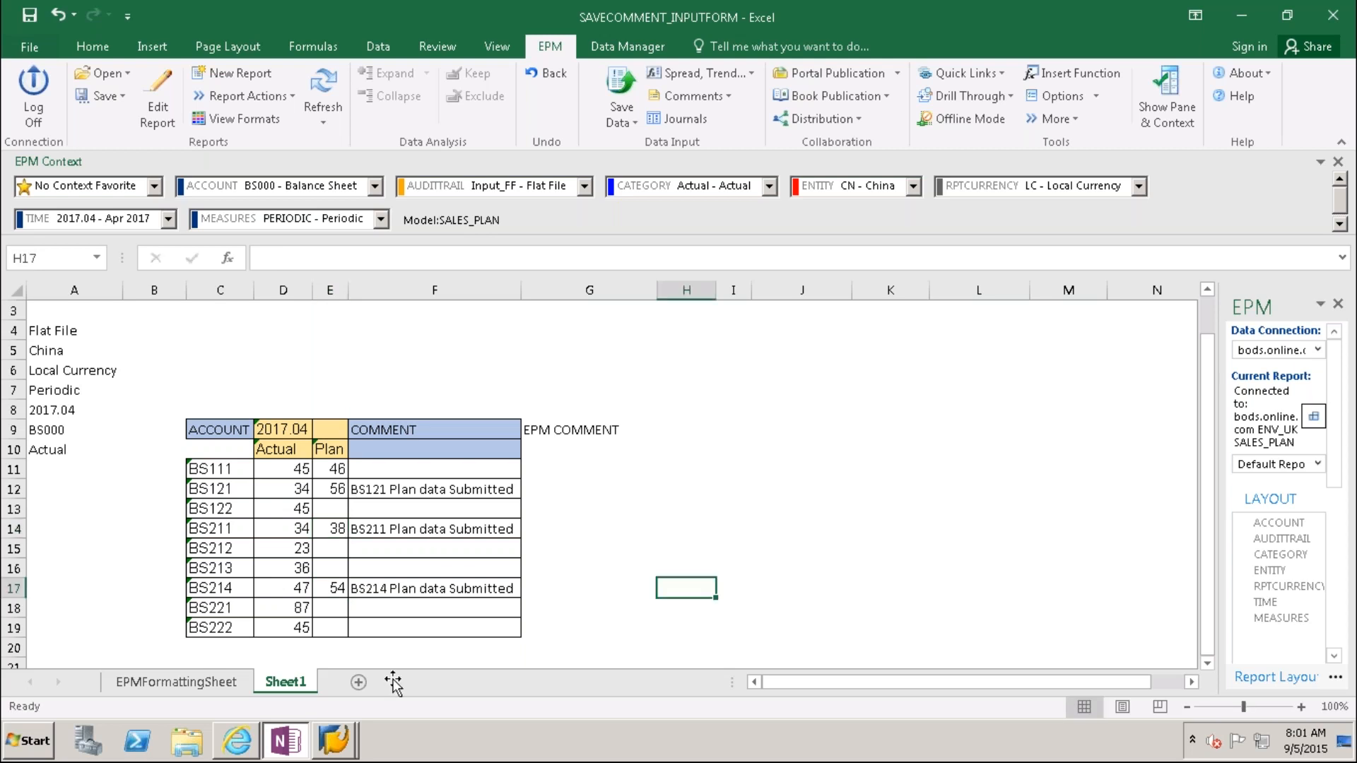
# Step: Save the 2 plan records and 3 comments to BPC with EPM Save Data
pyautogui.click(621, 85)
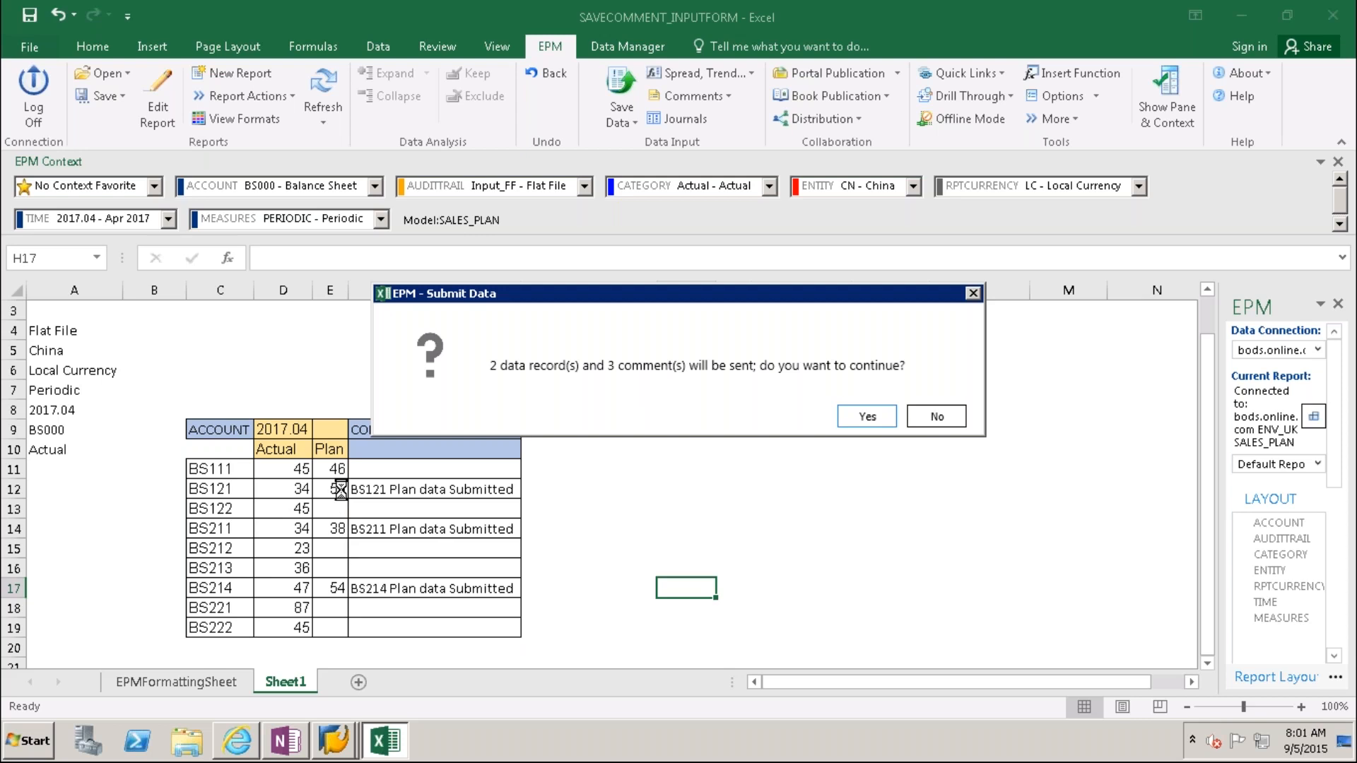
pyautogui.click(867, 418)
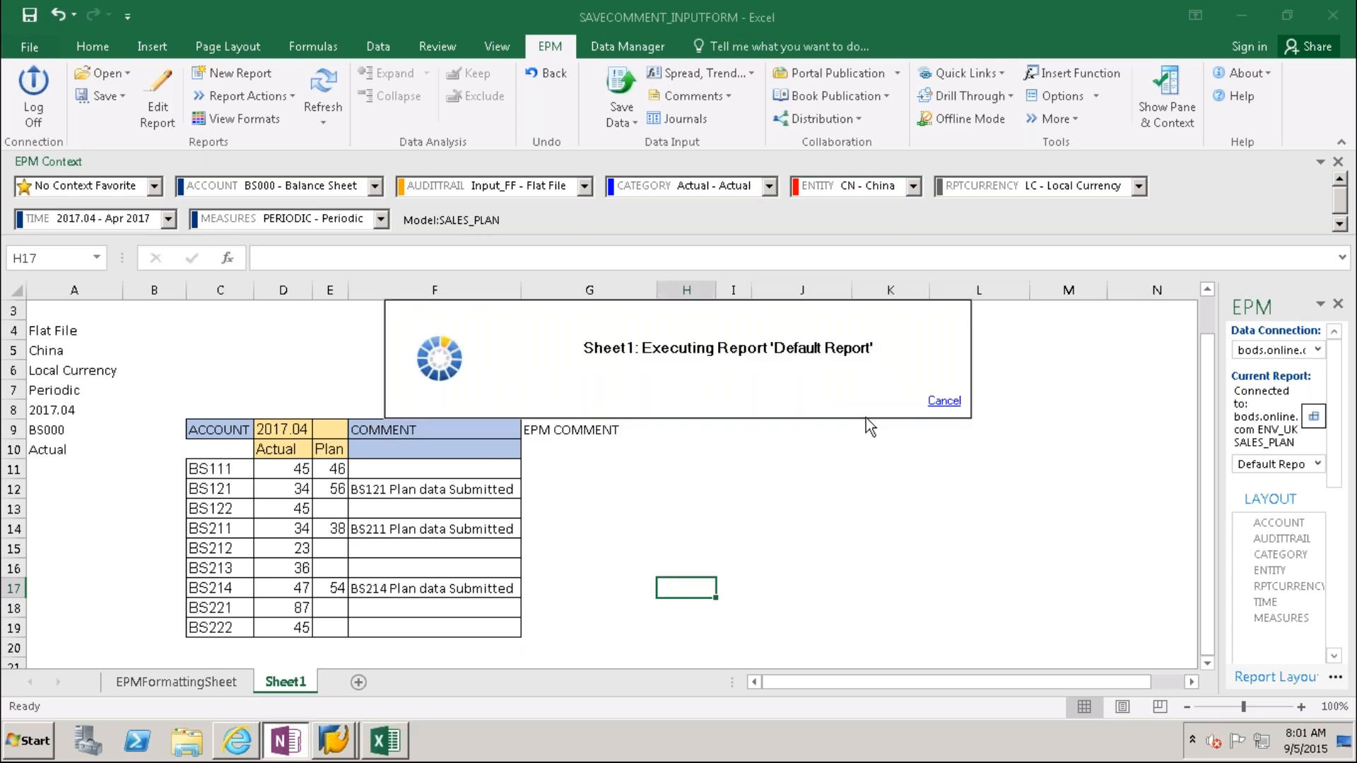
pyautogui.click(881, 557)
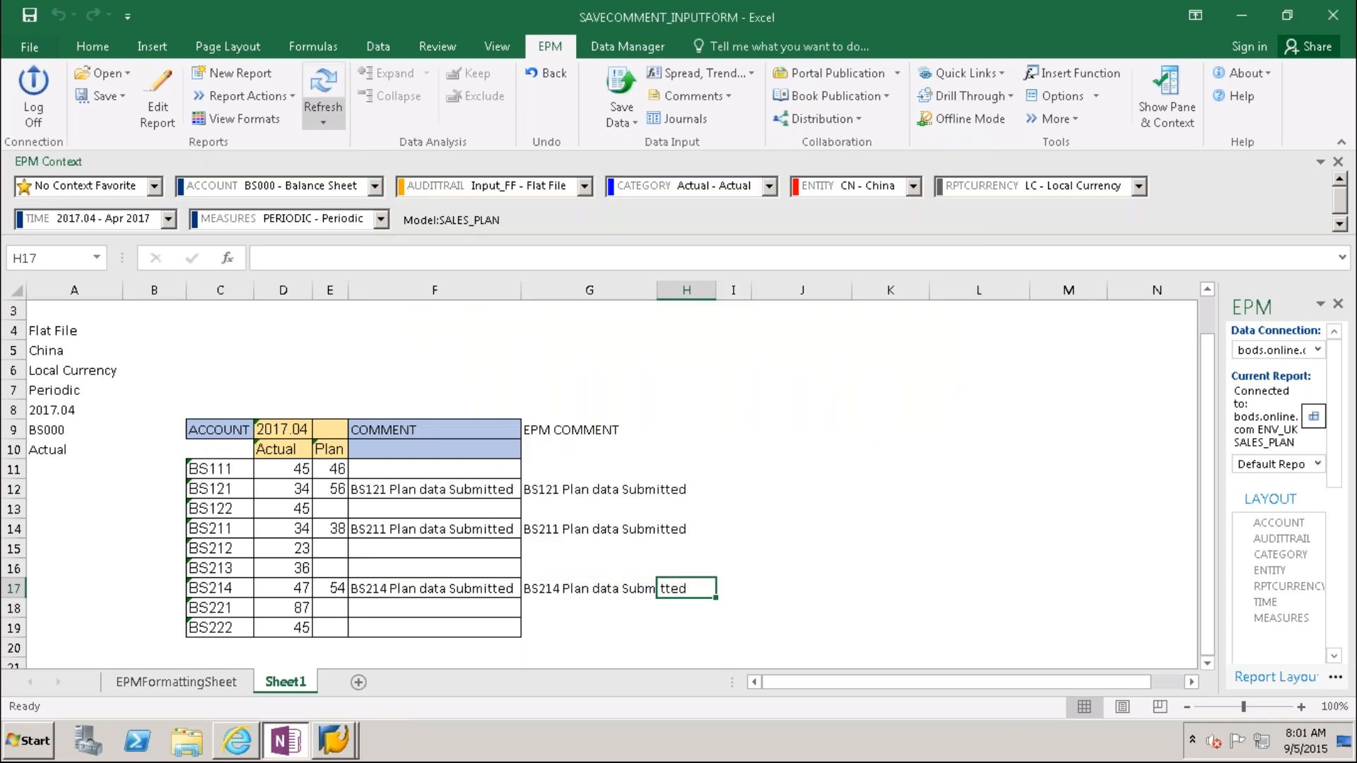
# Step: Refresh the EPM report and return to the SAP cube list output
pyautogui.click(323, 96)
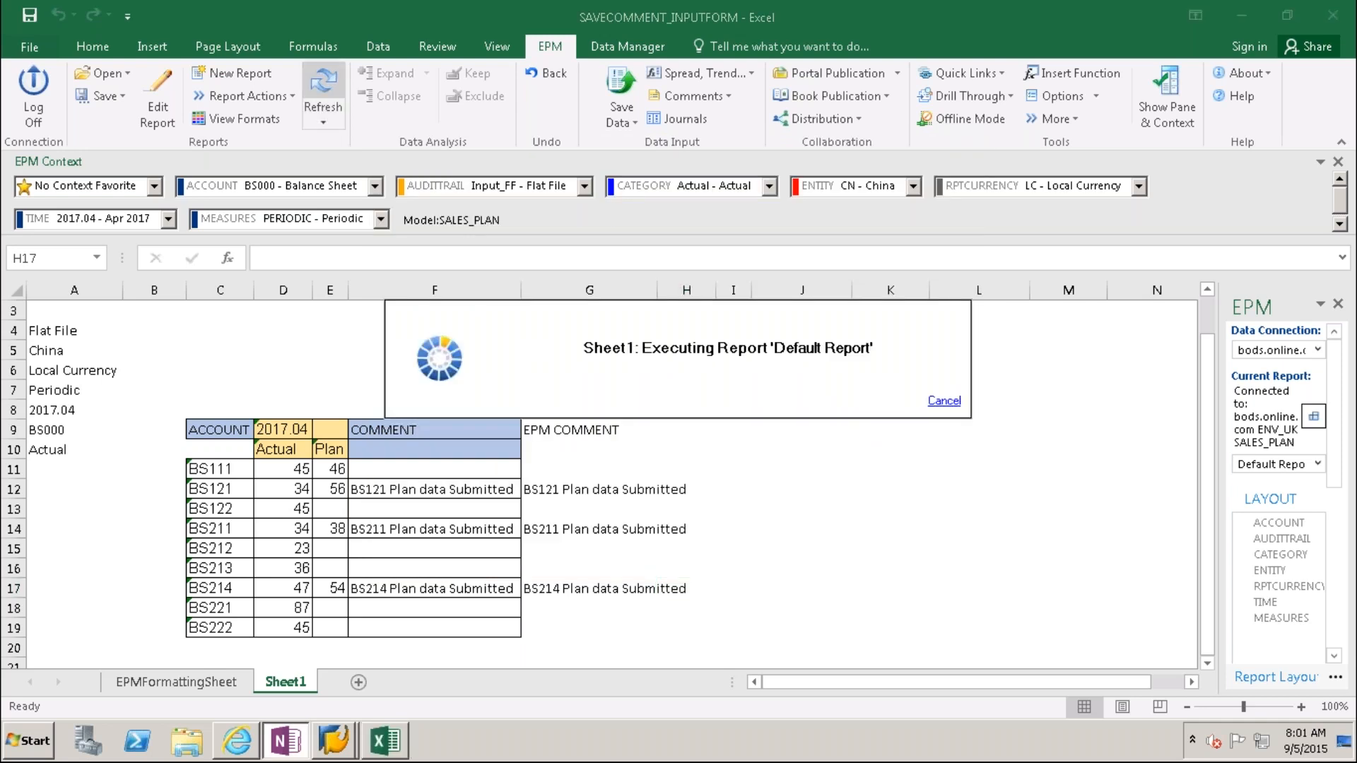
pyautogui.moveTo(334, 740)
pyautogui.click(424, 696)
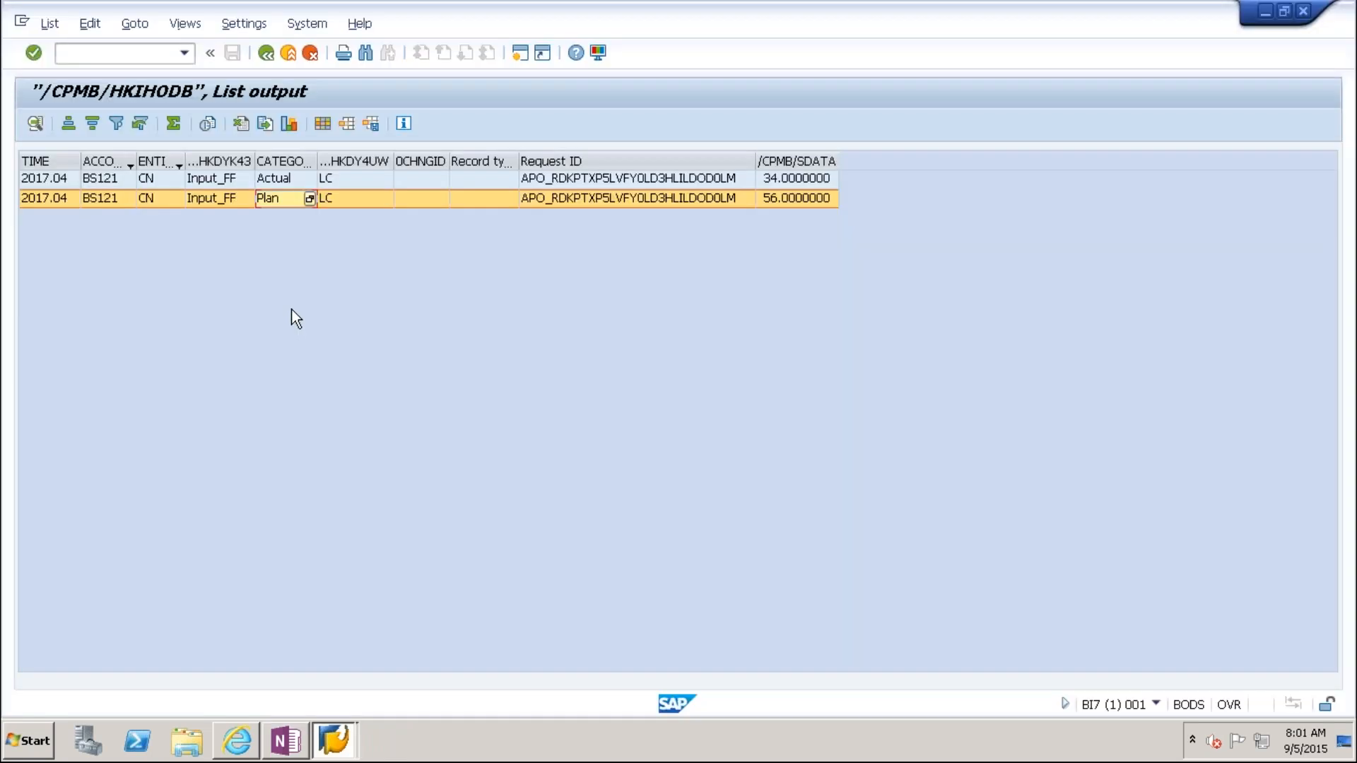
# Step: Re-run the 2017.04 cube listing filtered to entity CN
pyautogui.click(268, 52)
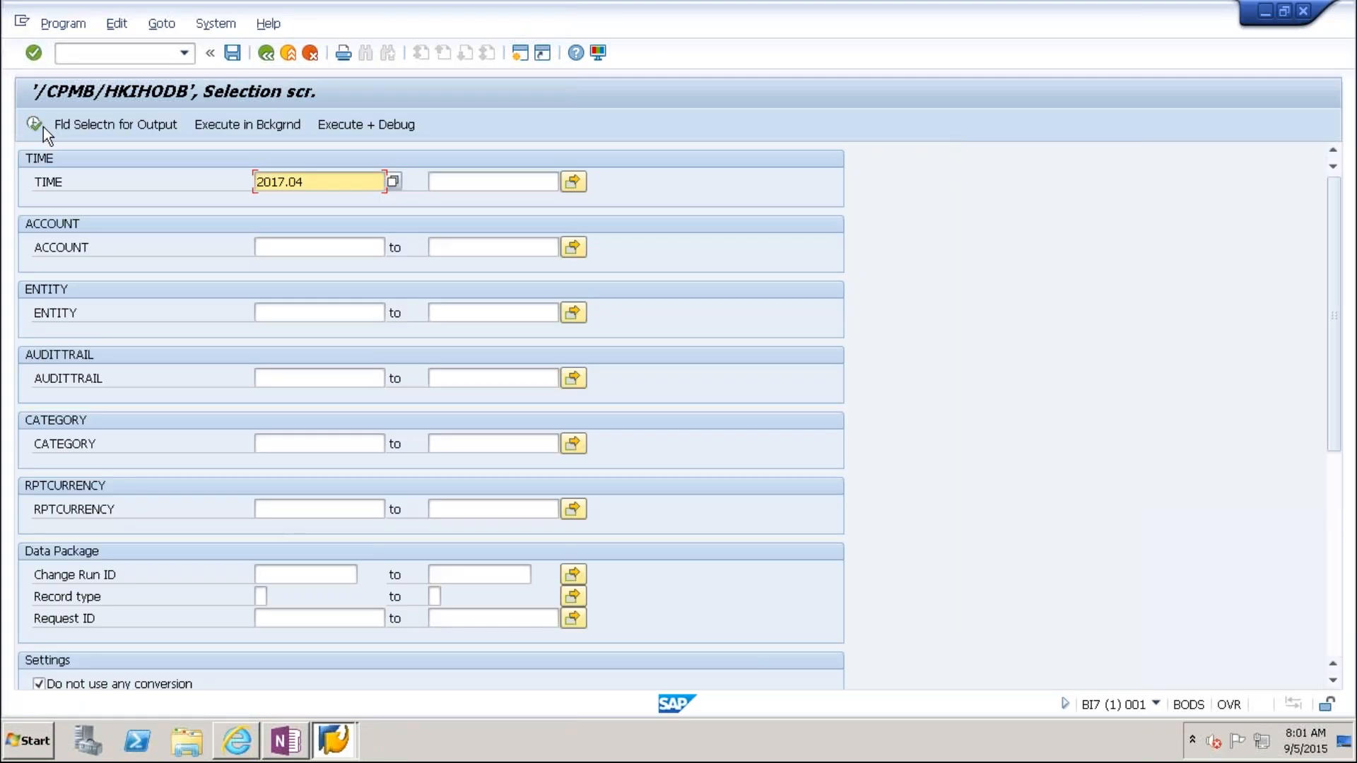
pyautogui.click(41, 126)
pyautogui.rightClick(154, 501)
pyautogui.click(194, 609)
pyautogui.click(729, 555)
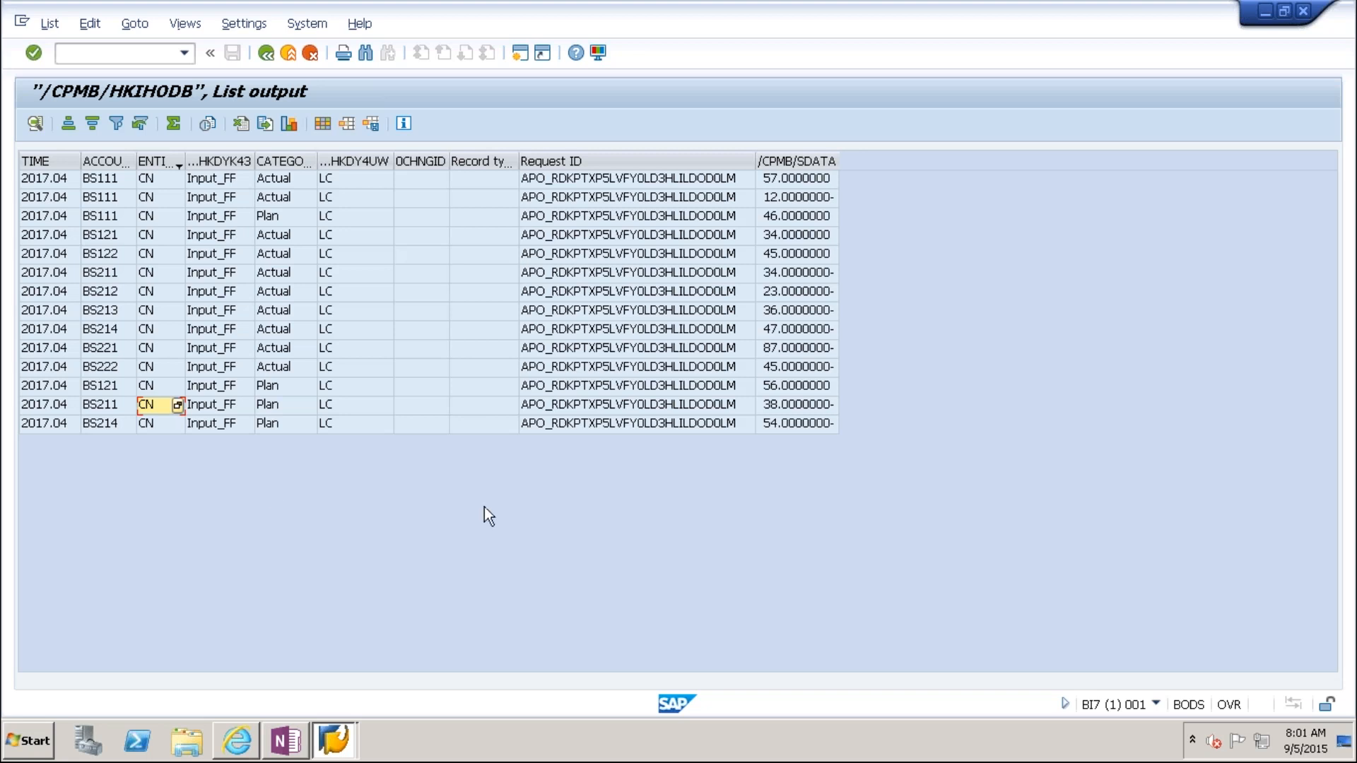
# Step: Total the /CPMB/SDATA amounts, subtotal by CATEGORY, then go back to Excel
pyautogui.click(785, 164)
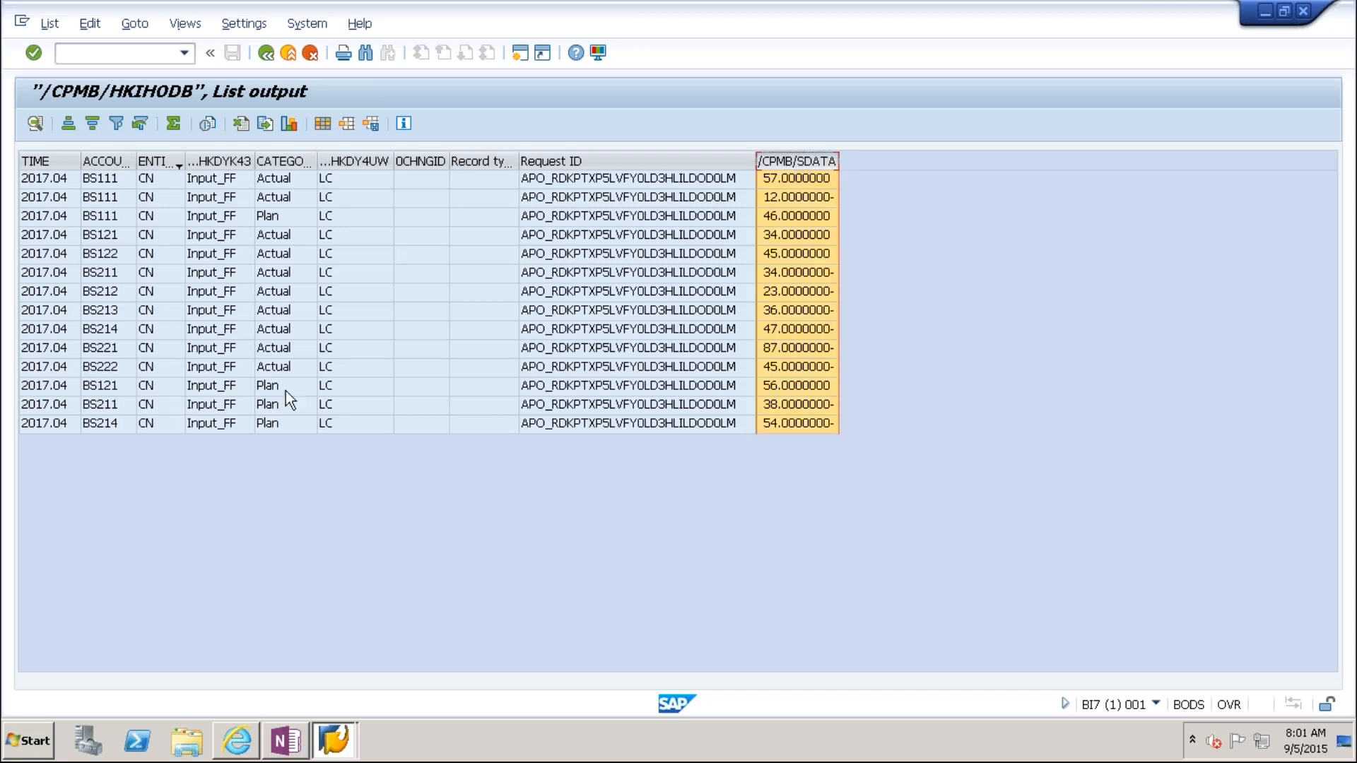
pyautogui.click(172, 123)
pyautogui.click(274, 164)
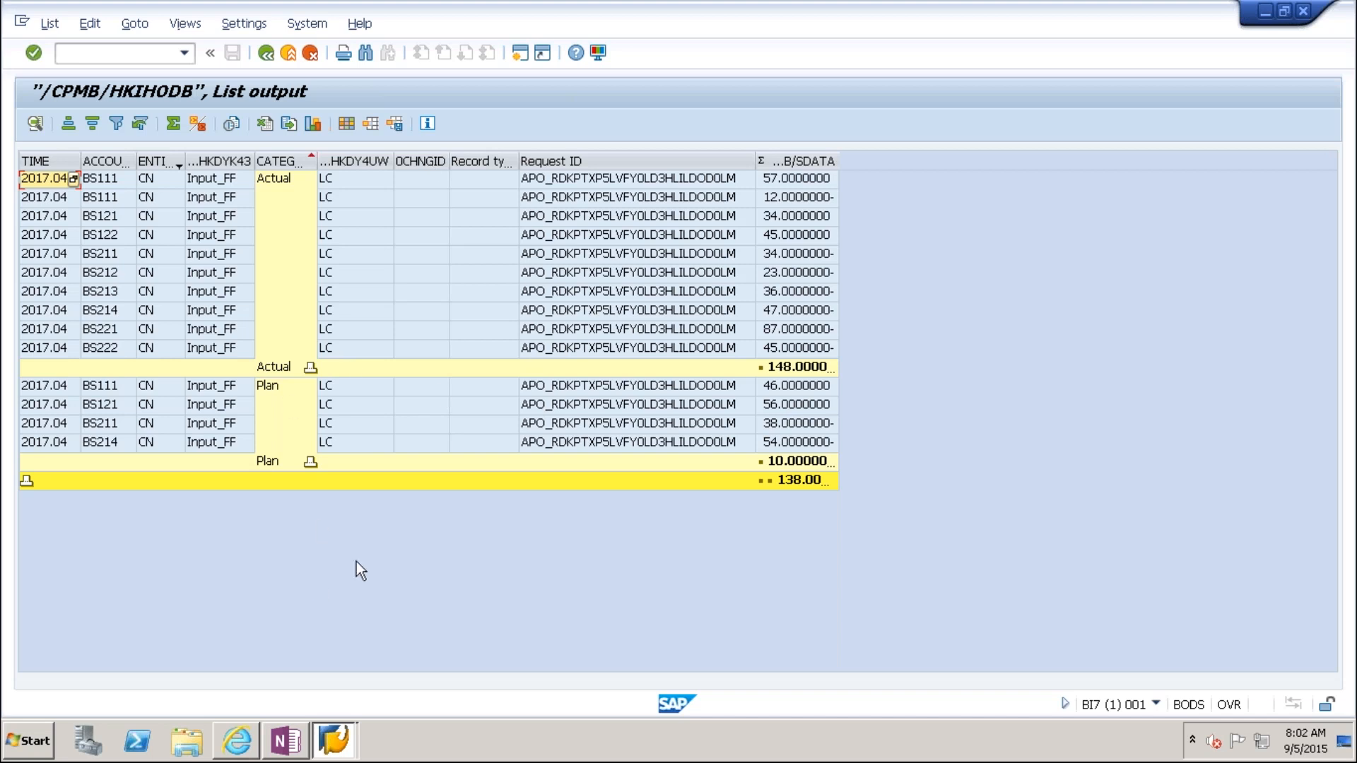
pyautogui.click(295, 750)
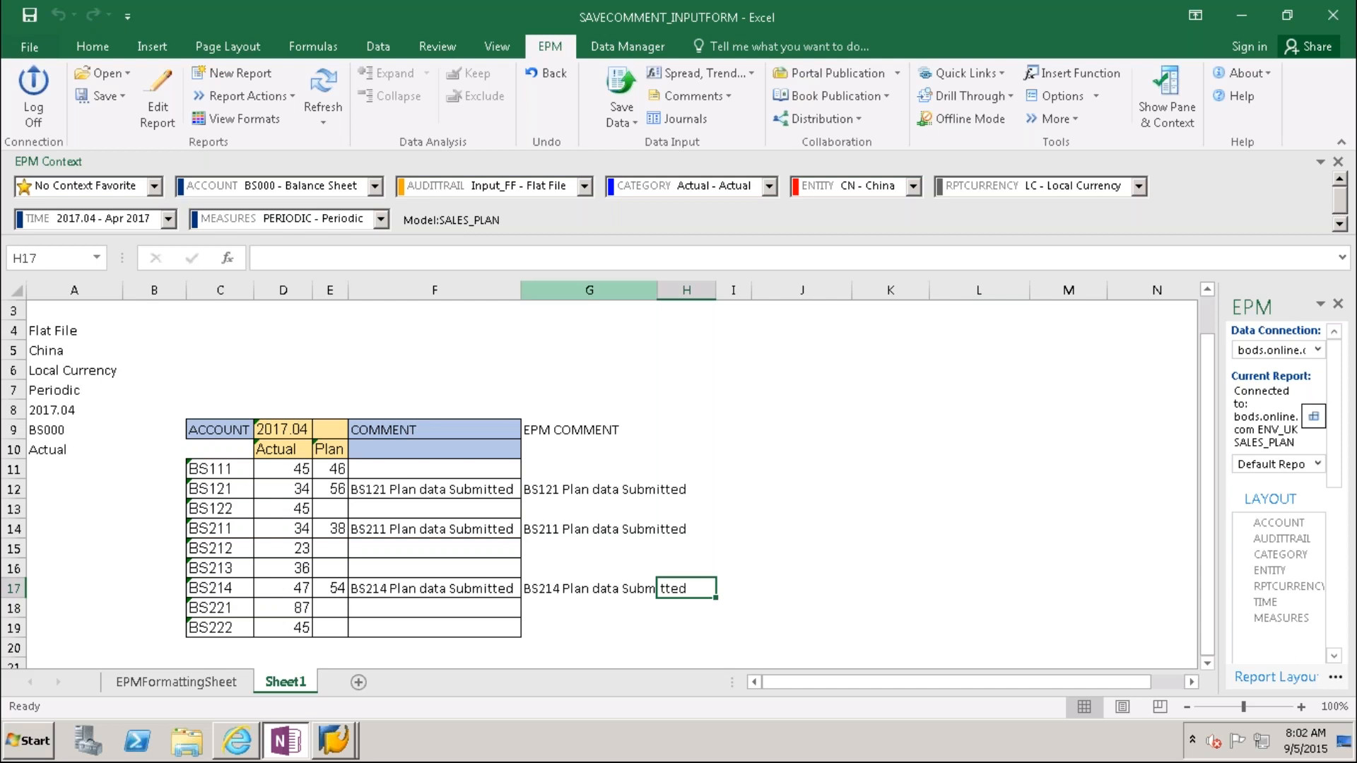
# Step: Copy the whole EPM COMMENT column G and paste it at AZ9, triggering an invalid-selection error
pyautogui.click(589, 290)
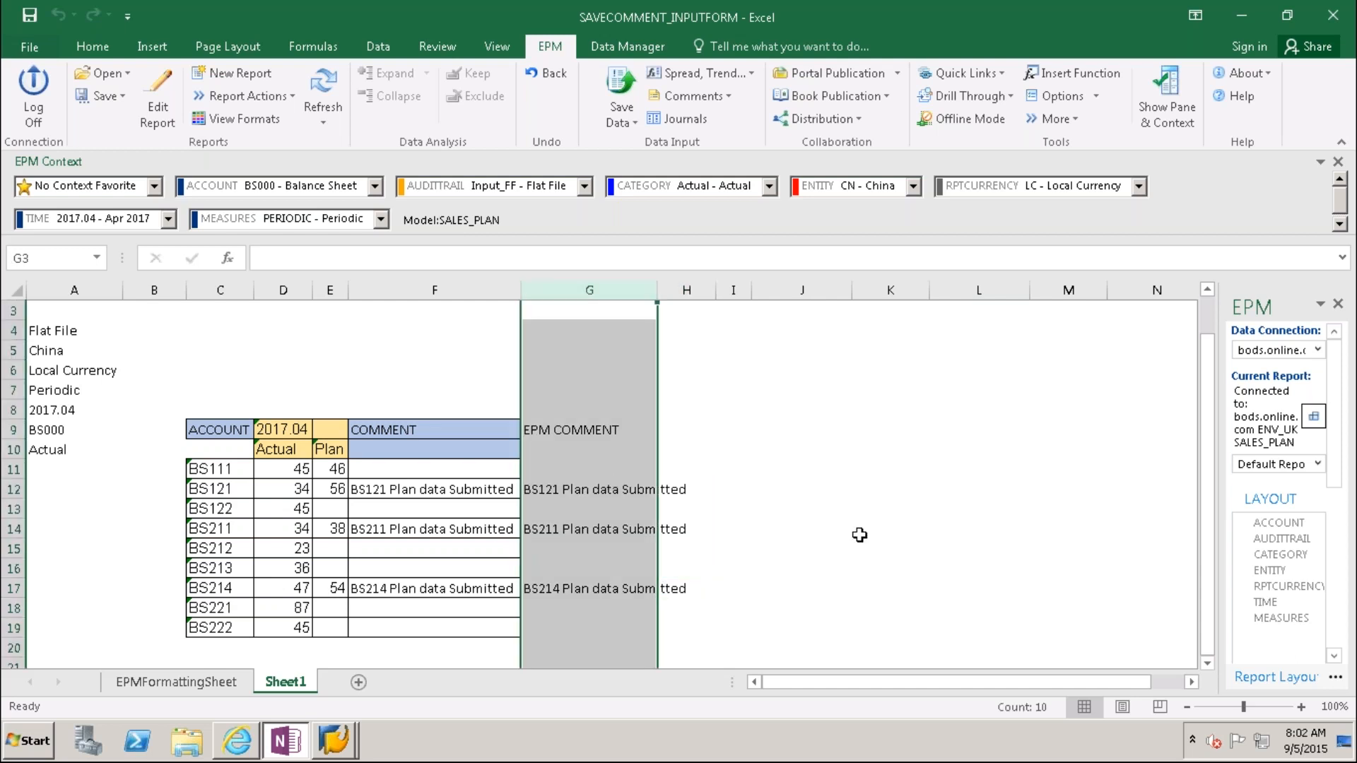
pyautogui.hotkey('ctrl', 'c')
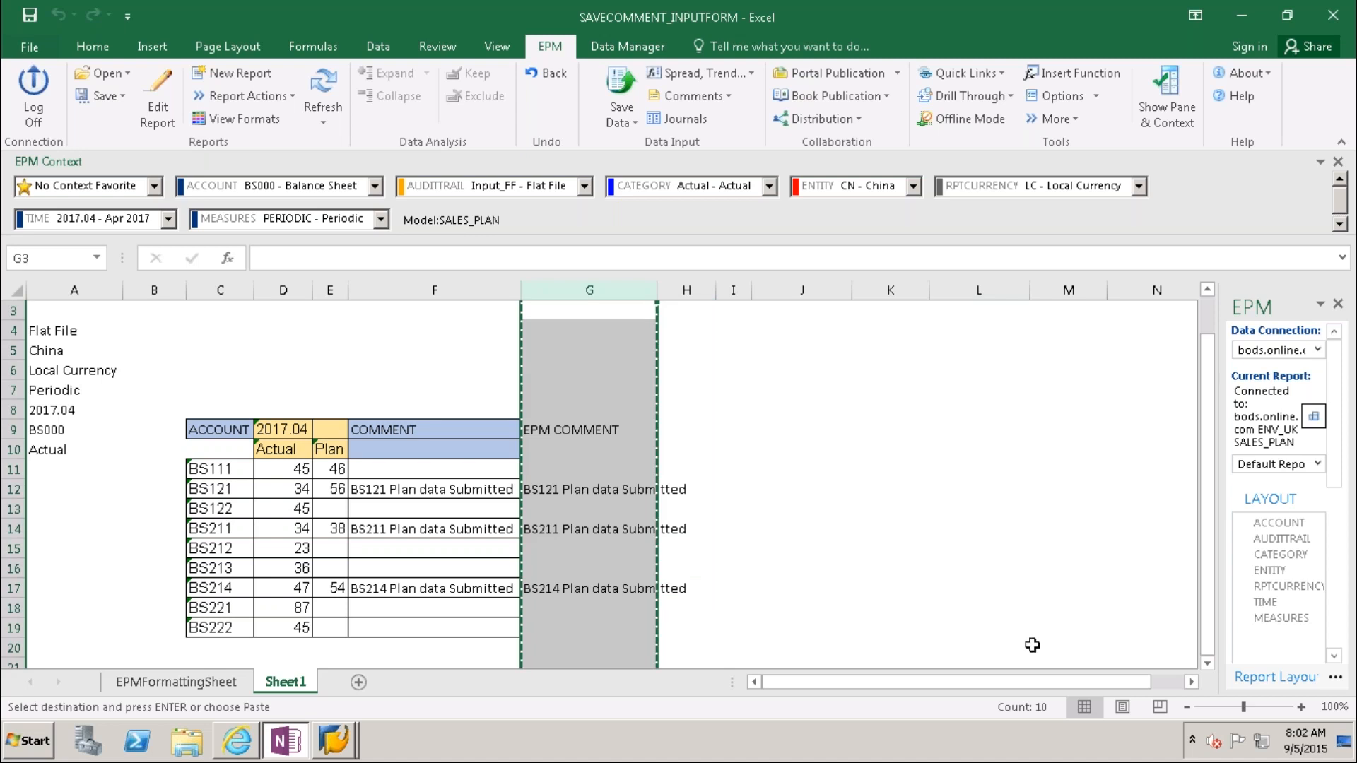
pyautogui.hscroll(1, 1032, 645)
pyautogui.hscroll(15, 1188, 681)
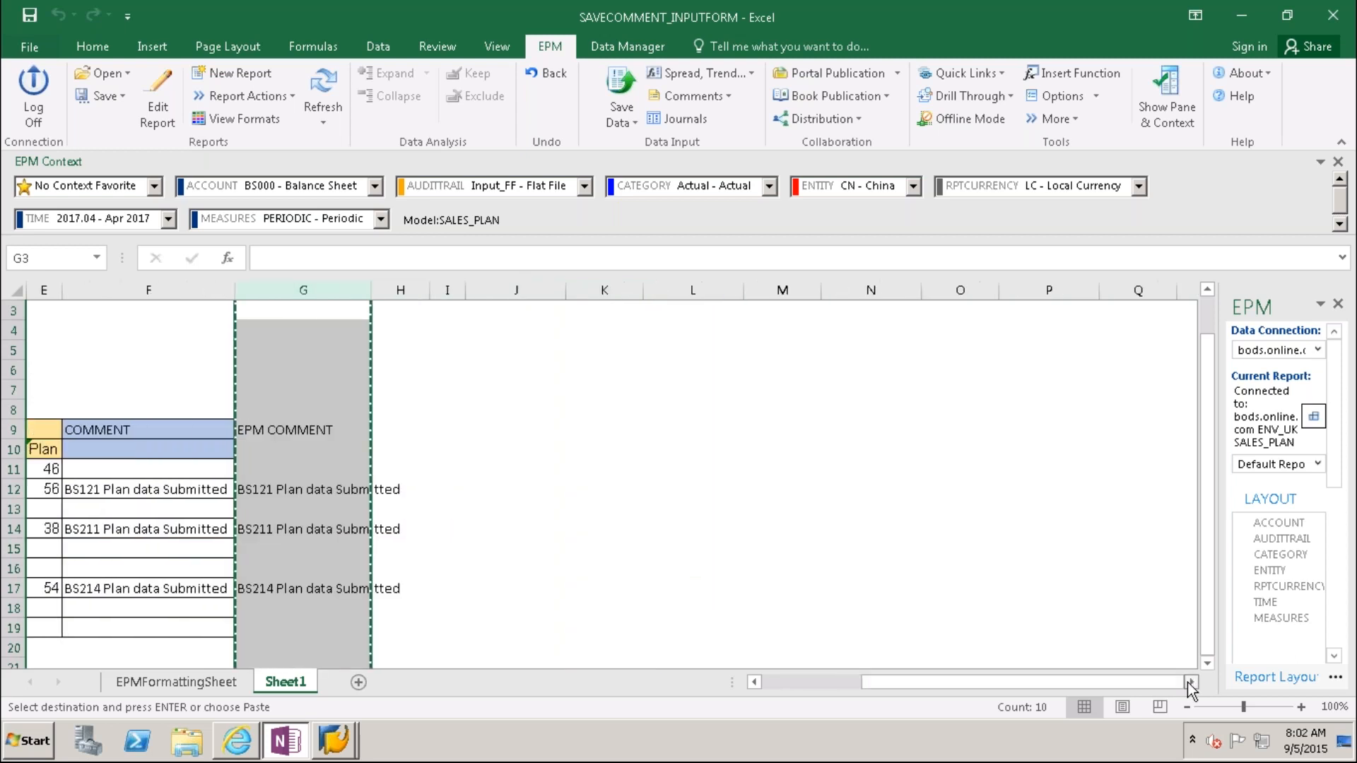
pyautogui.hscroll(16, 1187, 681)
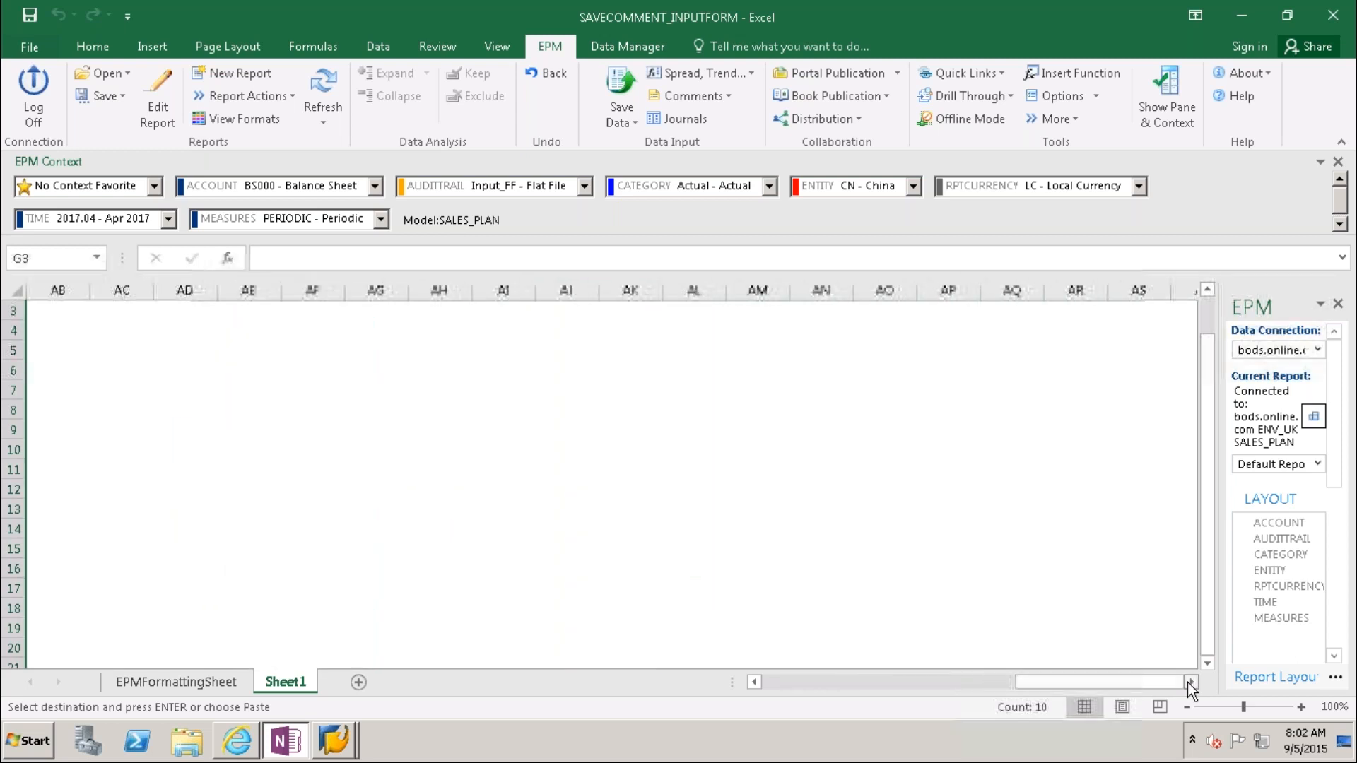
pyautogui.click(942, 420)
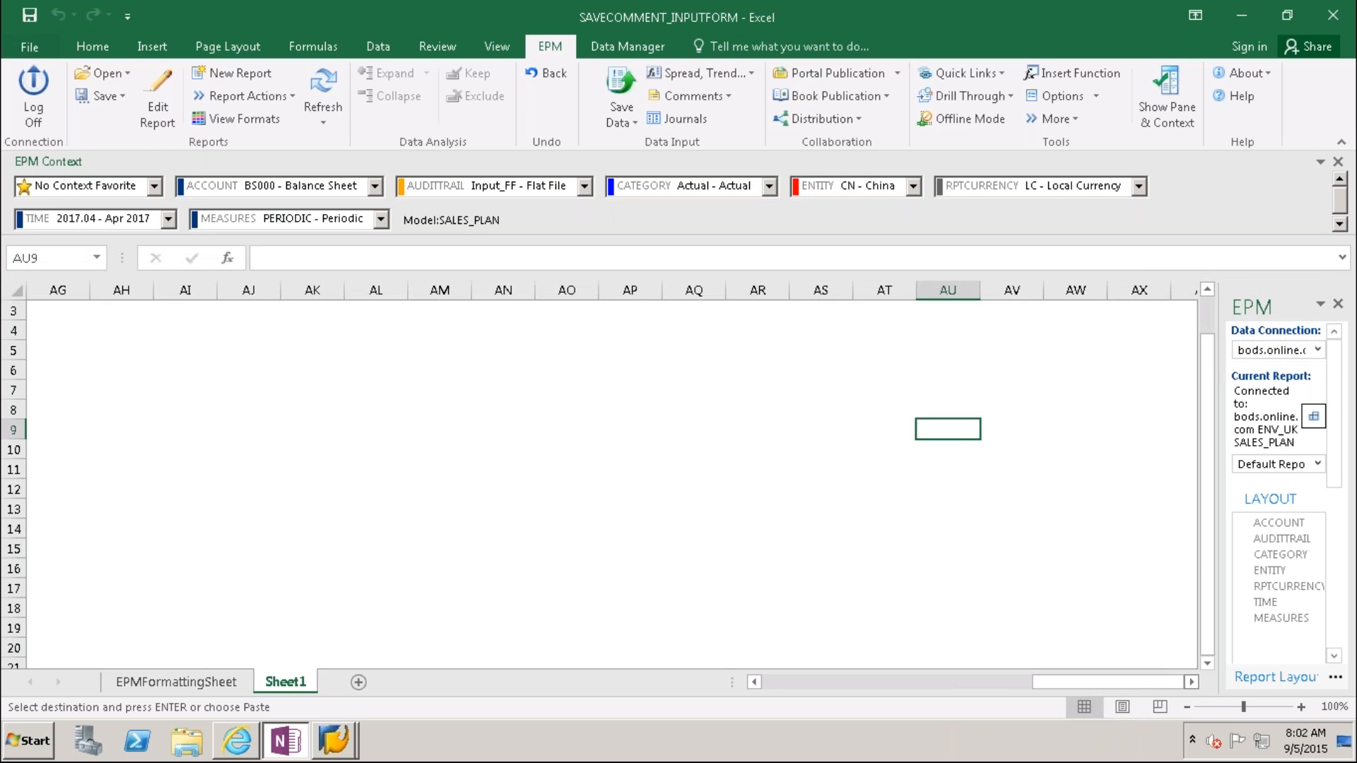
pyautogui.hscroll(3, 1065, 294)
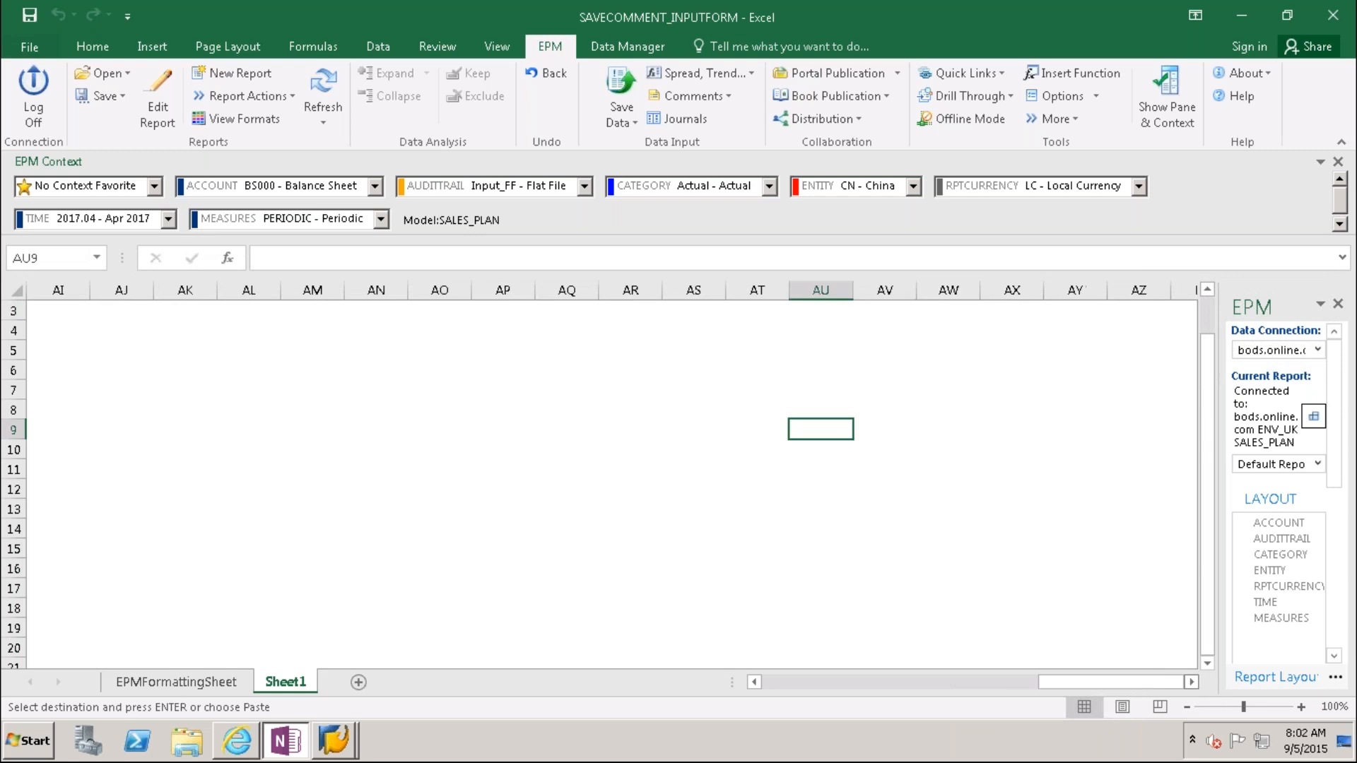
pyautogui.click(1072, 433)
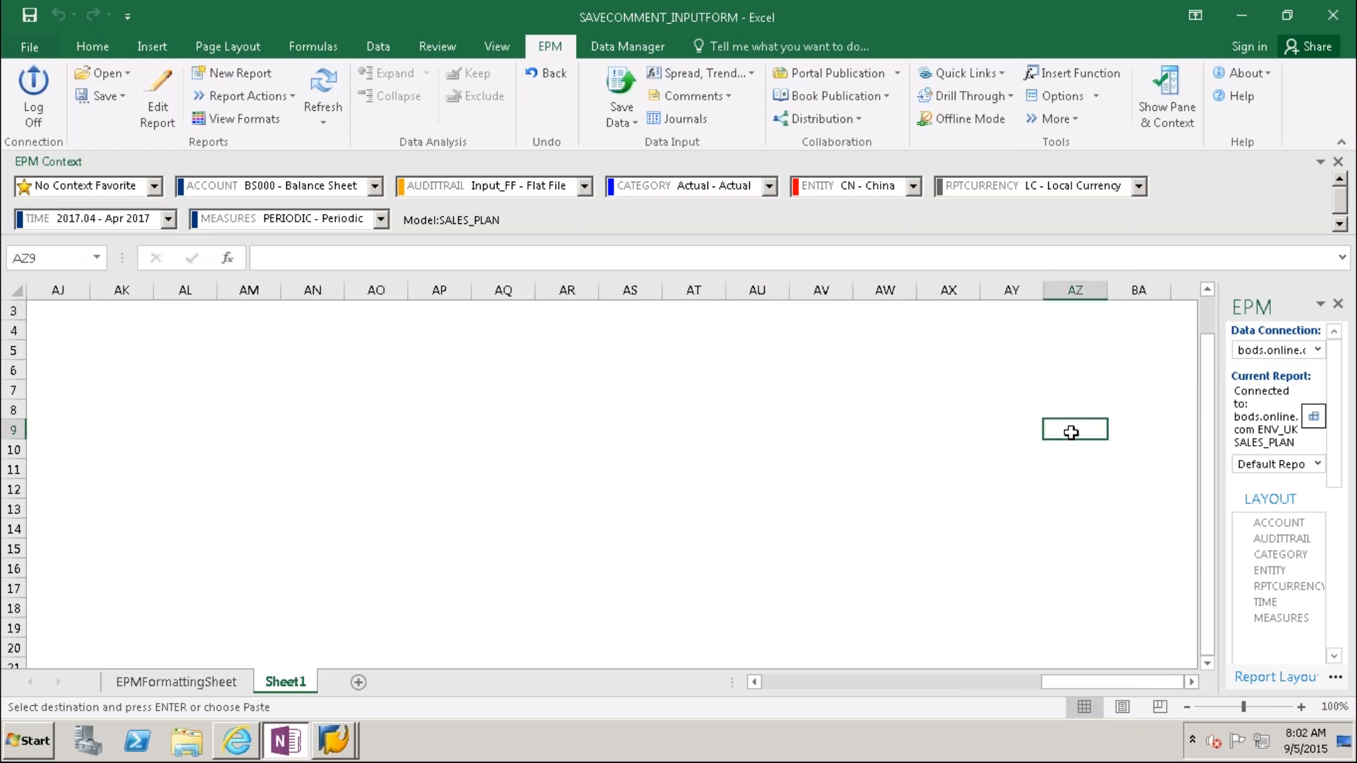
pyautogui.hotkey('ctrl', 'v')
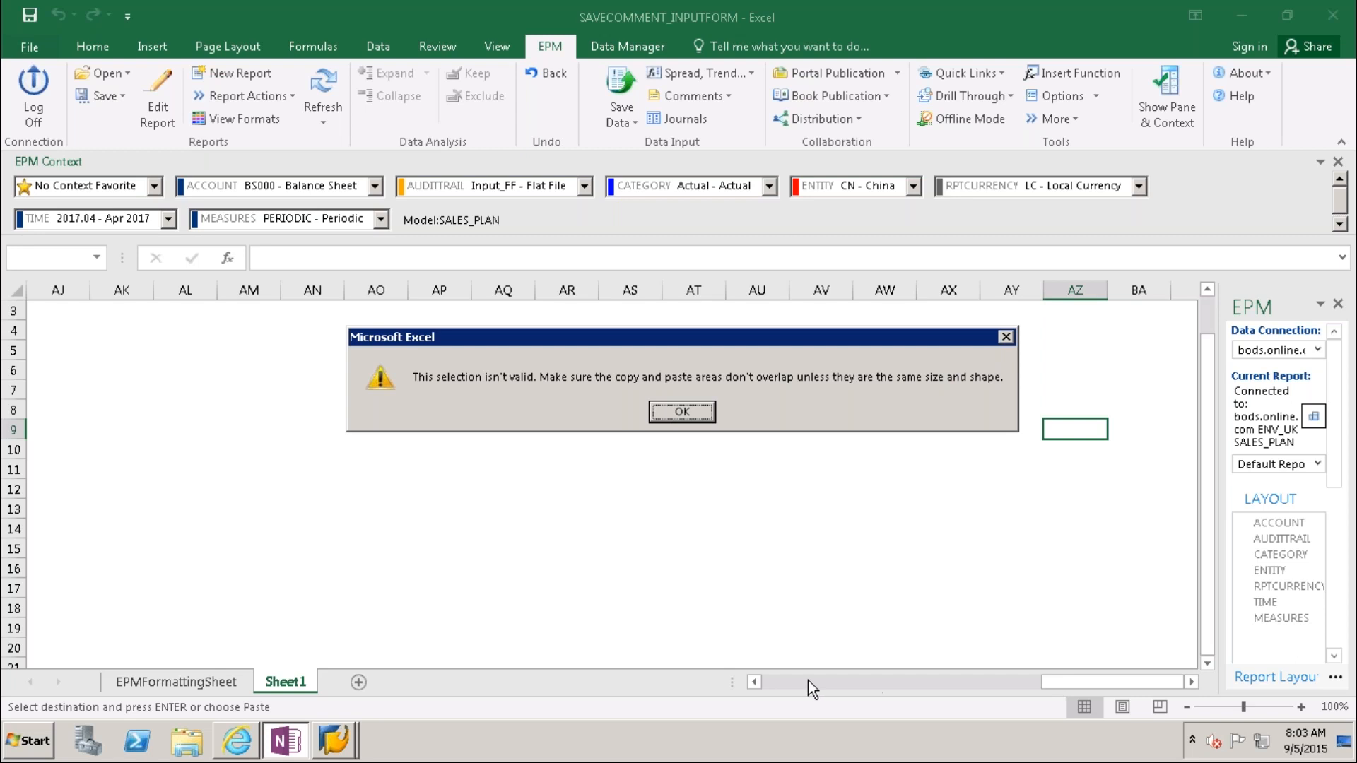
# Step: Dismiss the error and copy the EPM COMMENT range G9:G19
pyautogui.click(683, 412)
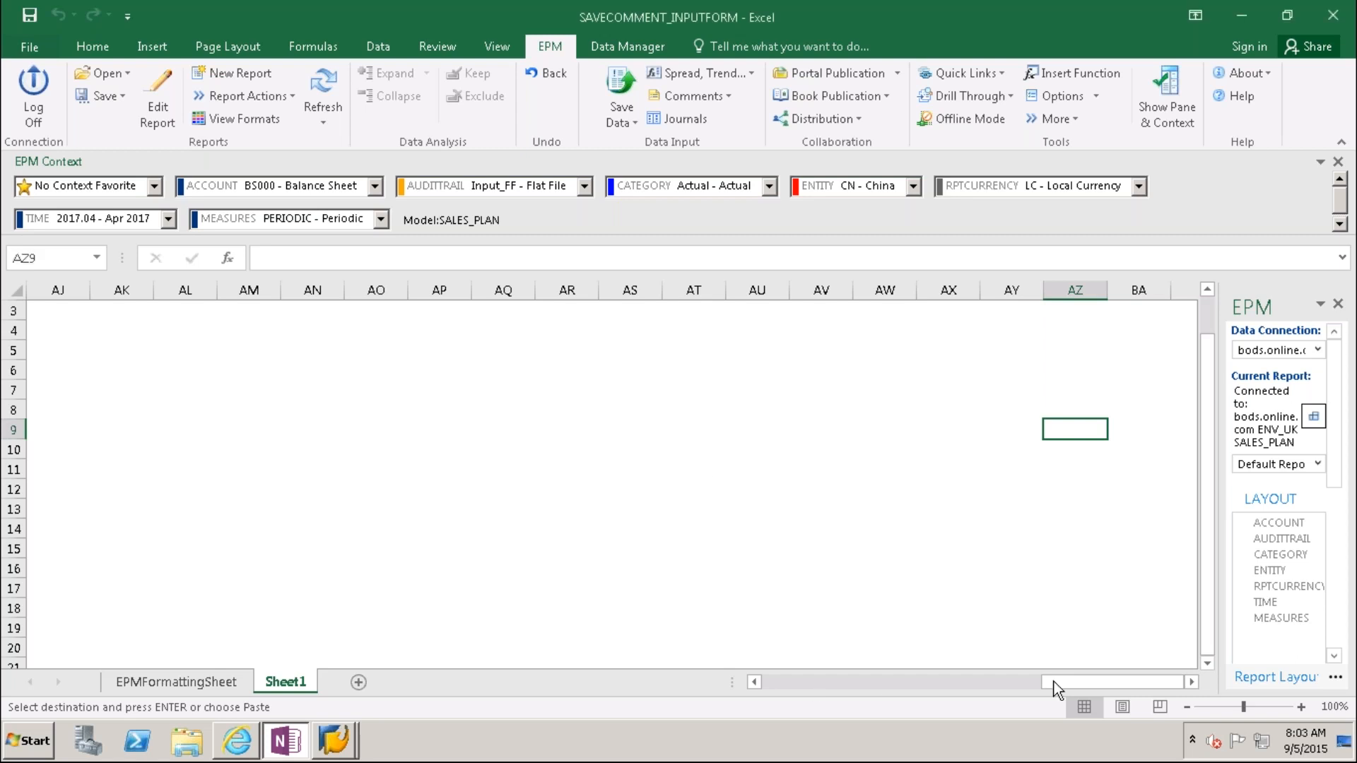
pyautogui.click(773, 694)
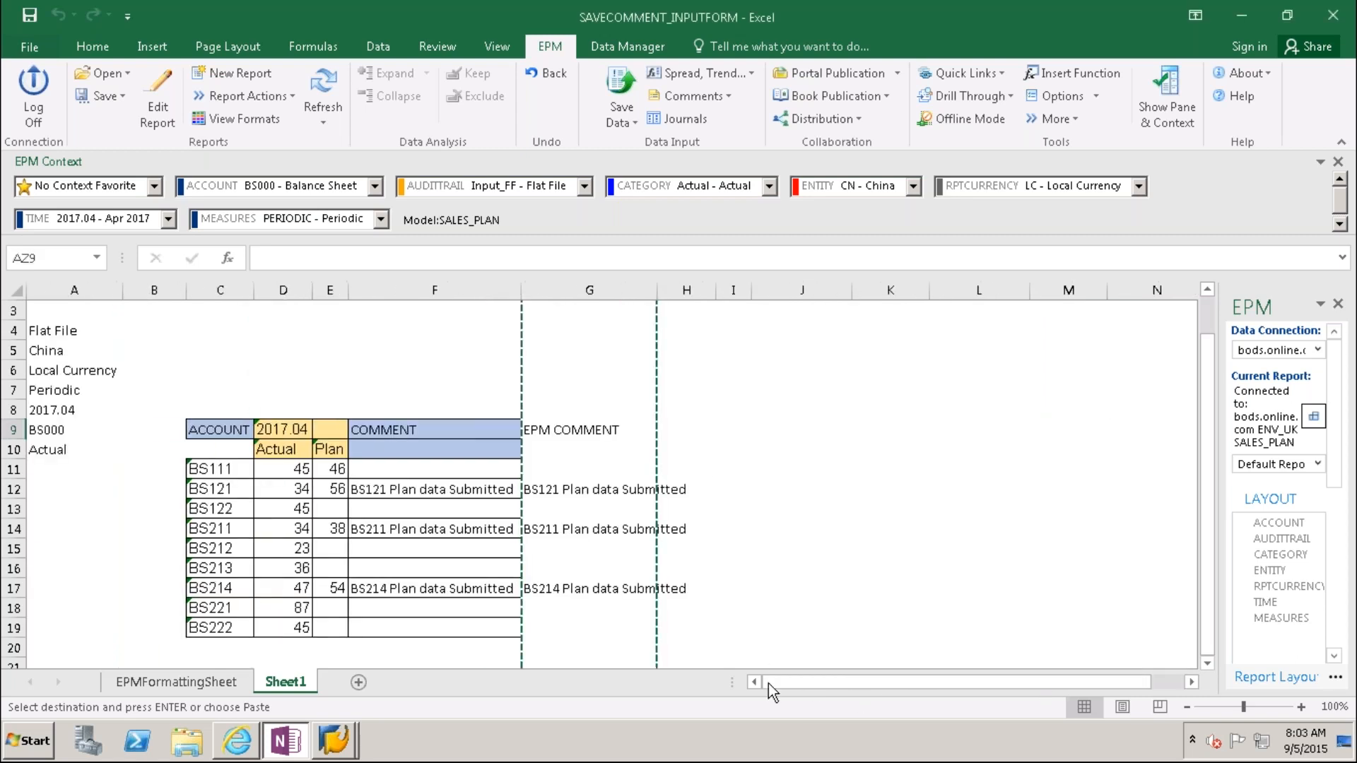
pyautogui.click(564, 431)
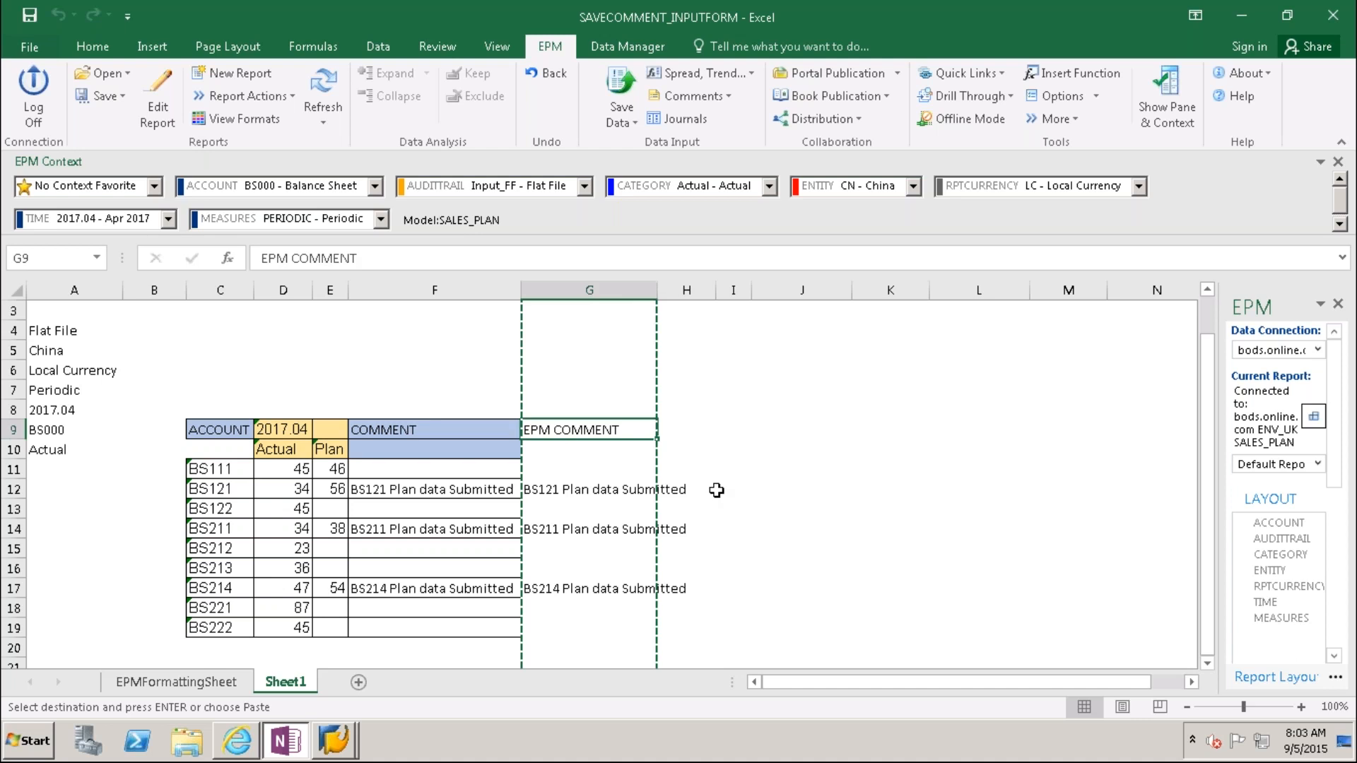
pyautogui.press('Escape')
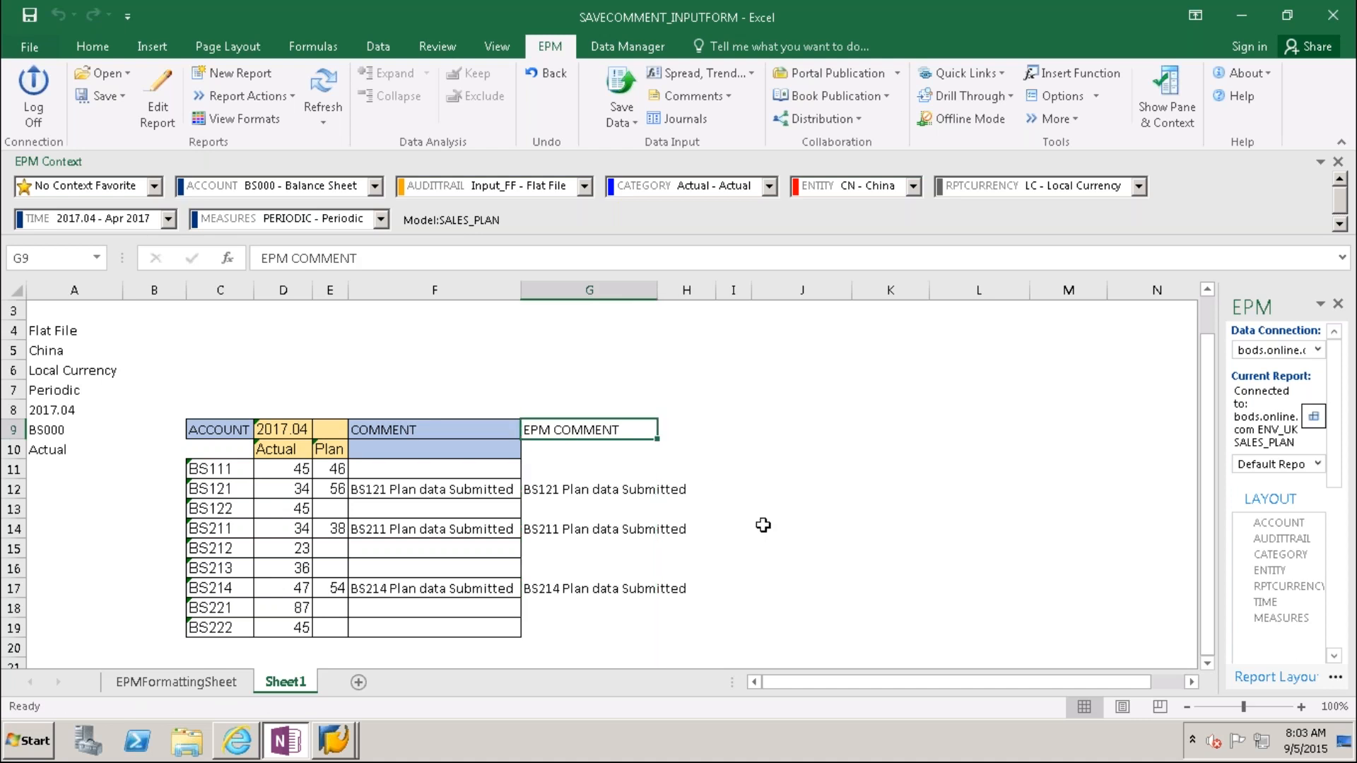
pyautogui.hotkey('shift', 'Down')
pyautogui.hotkey('shift', 'Down')
pyautogui.hotkey('shift', 'Down')
pyautogui.hotkey('shift', 'Down')
pyautogui.hotkey('shift', 'Down')
pyautogui.hotkey('shift', 'Down')
pyautogui.hotkey('shift', 'Down')
pyautogui.hotkey('shift', 'Down')
pyautogui.hotkey('shift', 'Down')
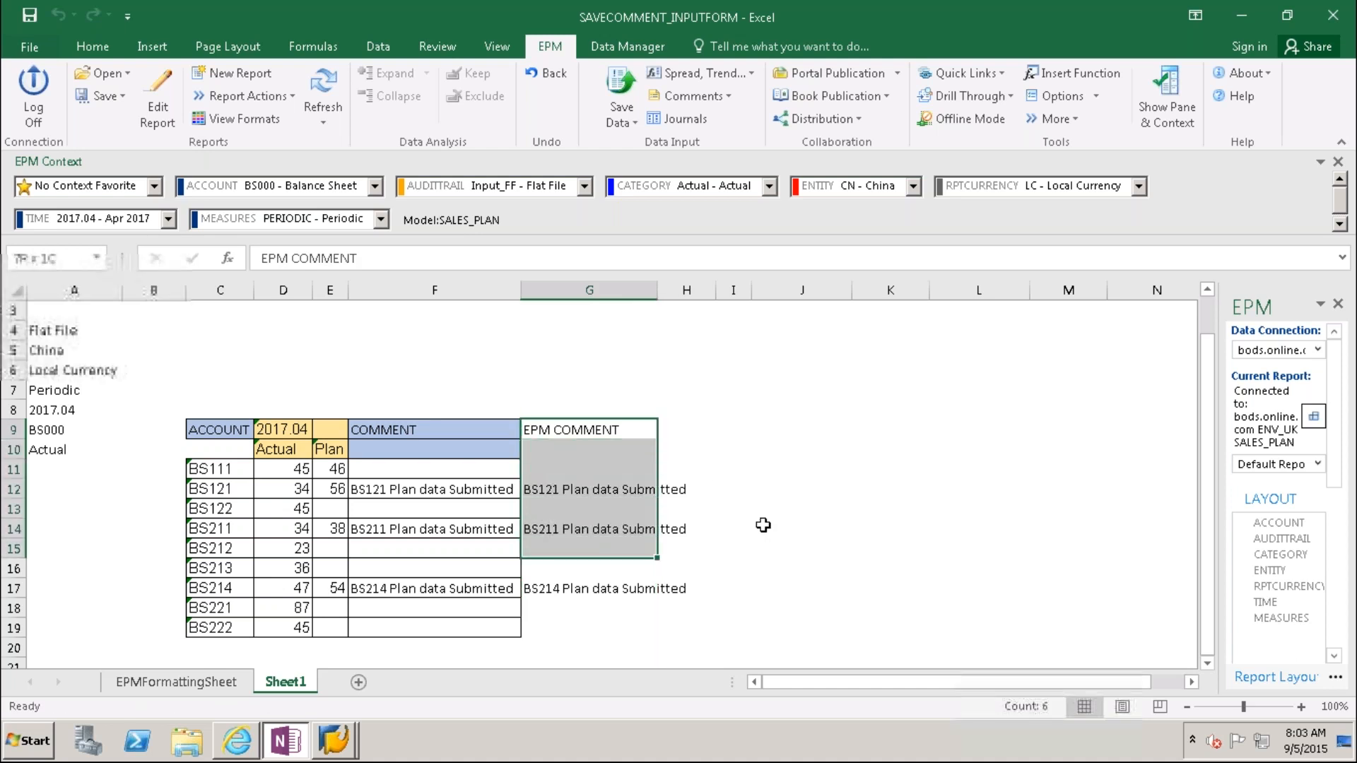
pyautogui.hotkey('shift', 'Down')
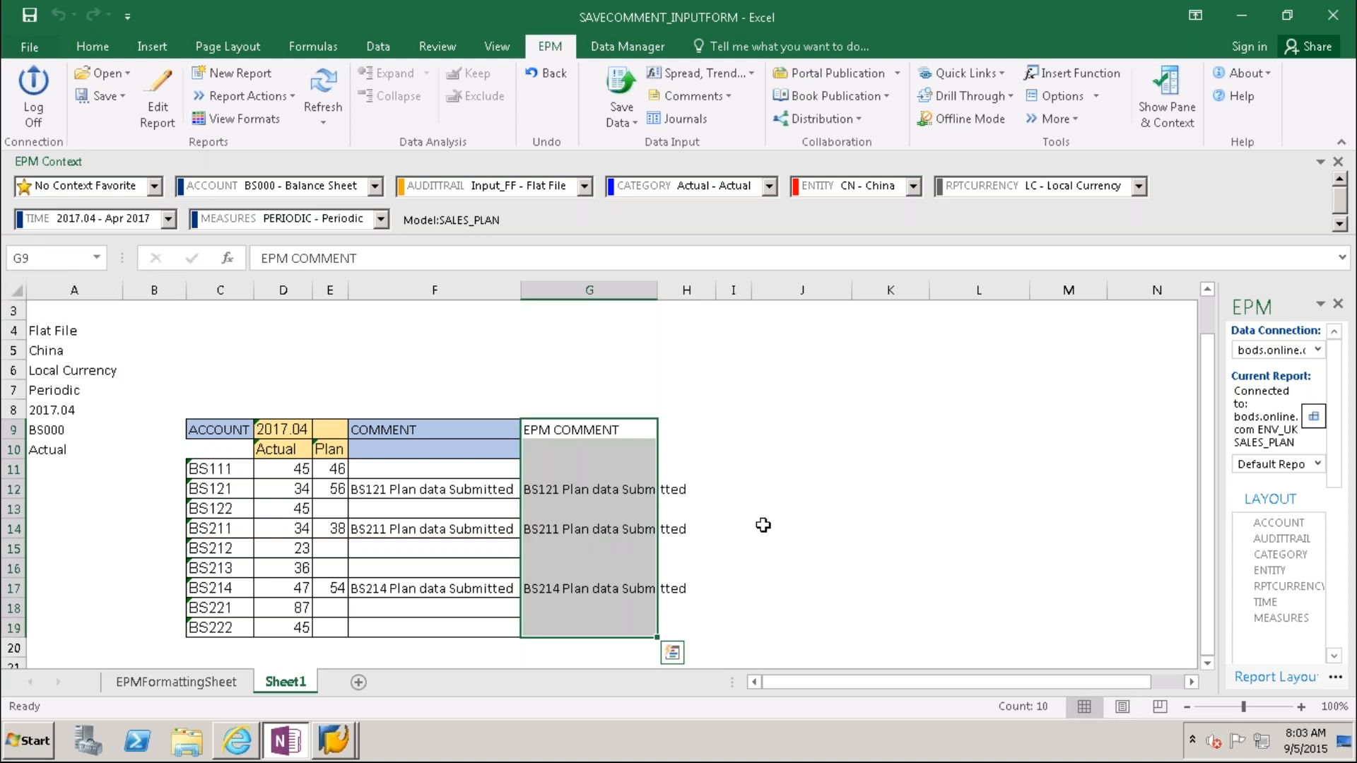
pyautogui.hotkey('ctrl', 'c')
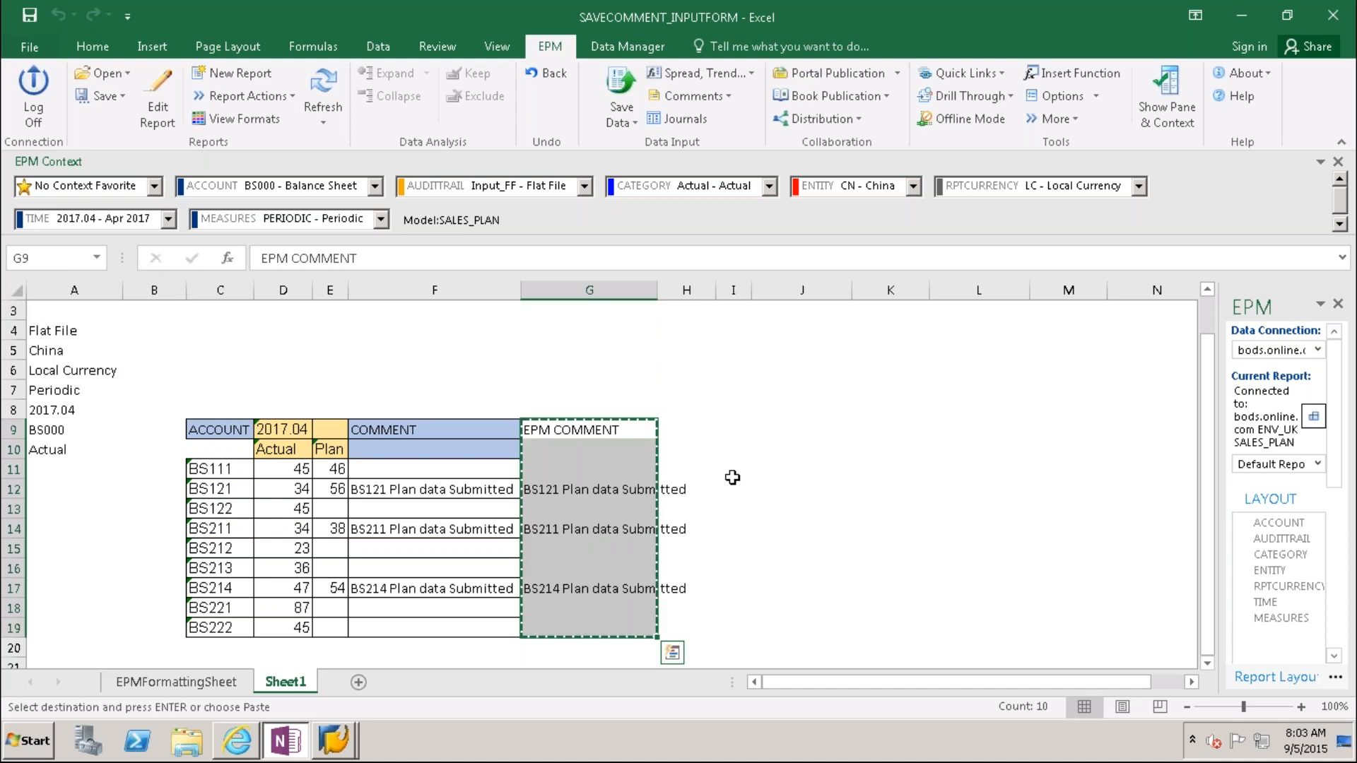
# Step: Paste the copied EPM COMMENT range at cell Z9
pyautogui.click(681, 431)
pyautogui.press('Right')
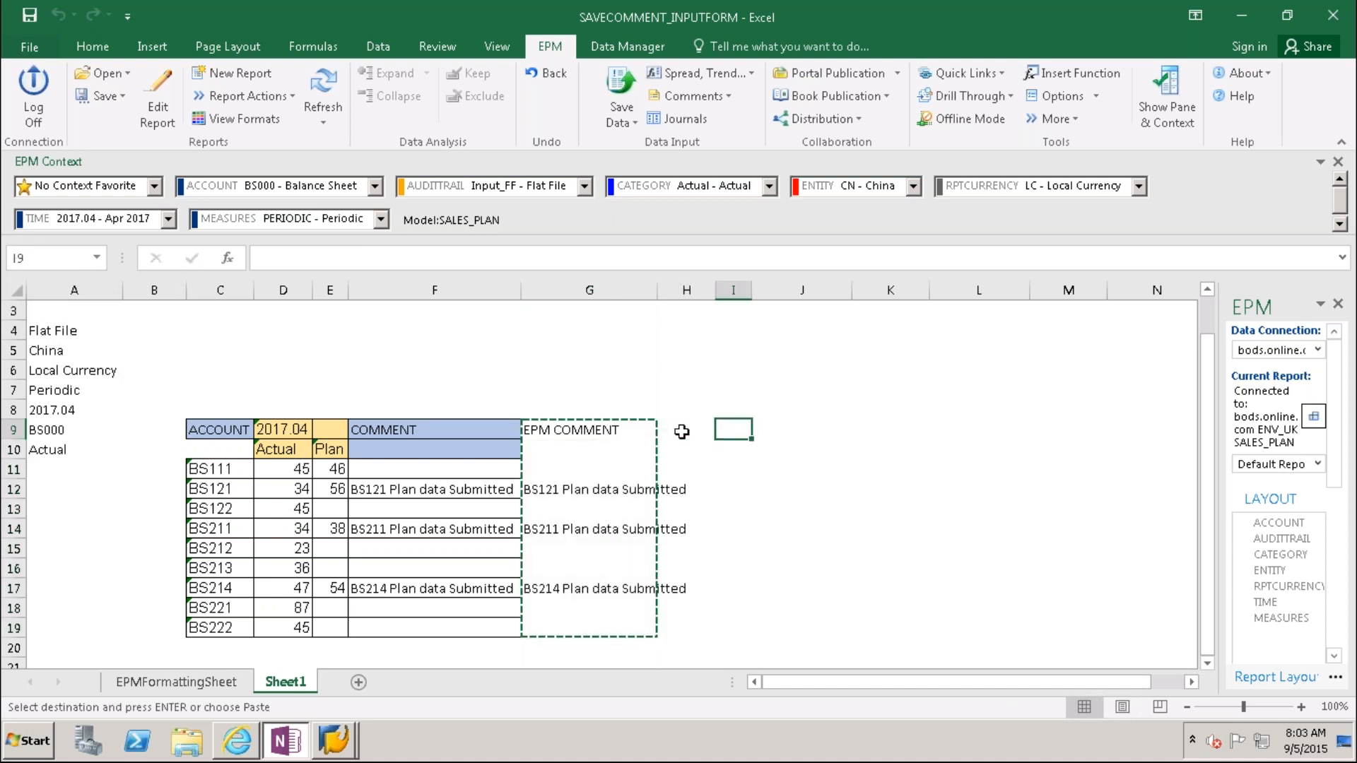
pyautogui.press('Right')
pyautogui.press('Right')
pyautogui.press('Right')
pyautogui.press('Right')
pyautogui.press('Right')
pyautogui.press('Right')
pyautogui.press('Right')
pyautogui.press('Right')
pyautogui.press('Right')
pyautogui.press('Right')
pyautogui.press('Right')
pyautogui.press('Right')
pyautogui.press('Right')
pyautogui.press('Right')
pyautogui.press('Right')
pyautogui.press('Right')
pyautogui.press('Right')
pyautogui.press('Right')
pyautogui.press('Right')
pyautogui.press('Right')
pyautogui.press('Right')
pyautogui.press('Right')
pyautogui.press('Right')
pyautogui.press('Left')
pyautogui.press('Left')
pyautogui.press('Left')
pyautogui.press('Left')
pyautogui.press('Left')
pyautogui.press('Left')
pyautogui.press('Left')
pyautogui.press('Right')
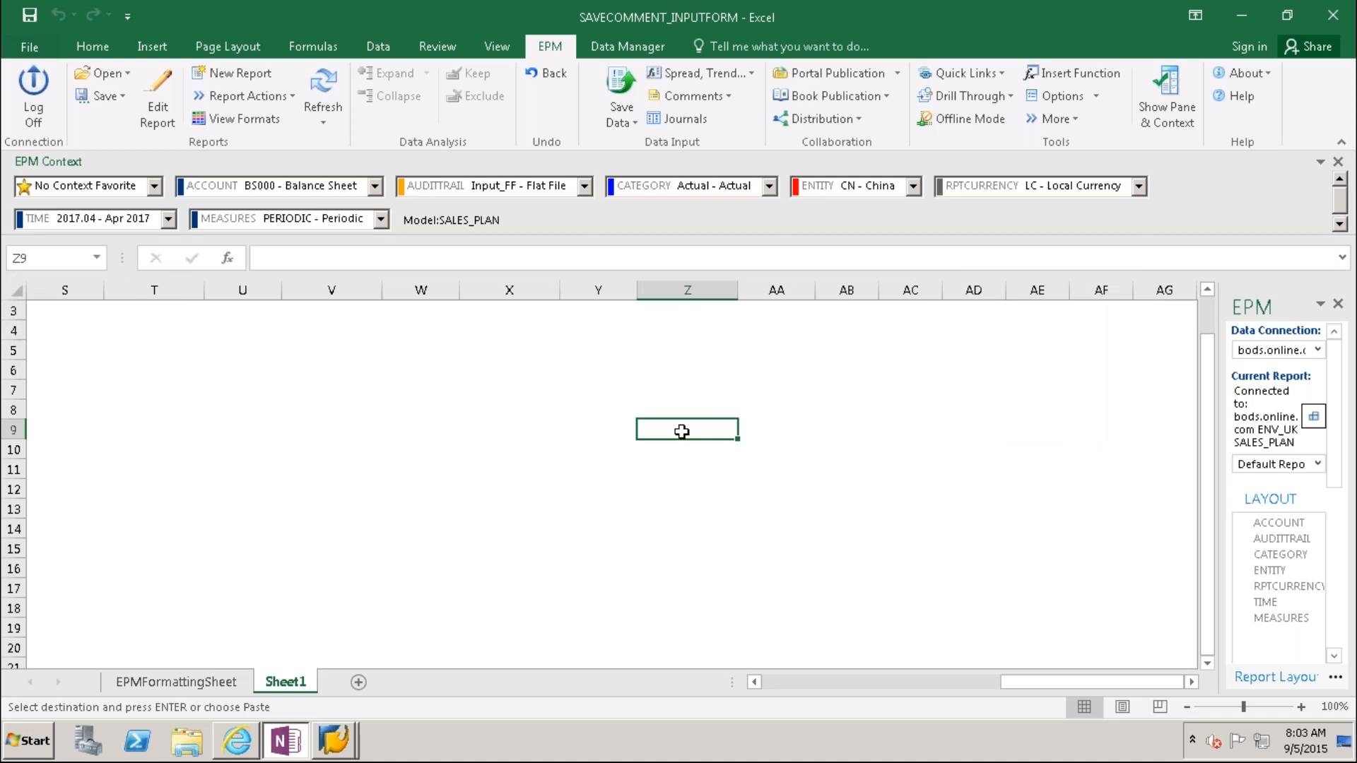
pyautogui.hotkey('ctrl', 'v')
pyautogui.moveTo(1013, 684); pyautogui.dragTo(761, 697)
pyautogui.click(590, 290)
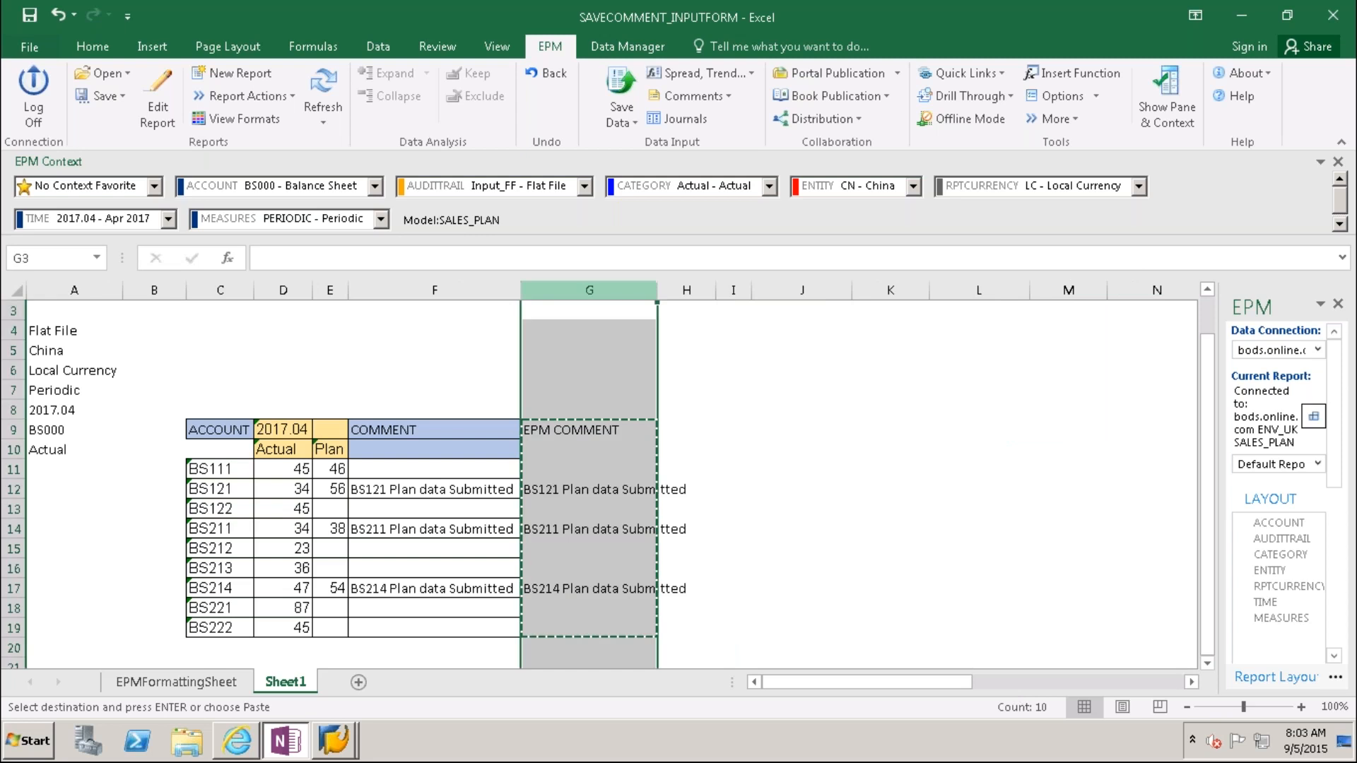
# Step: Delete the original EPM COMMENT column G
pyautogui.rightClick(595, 290)
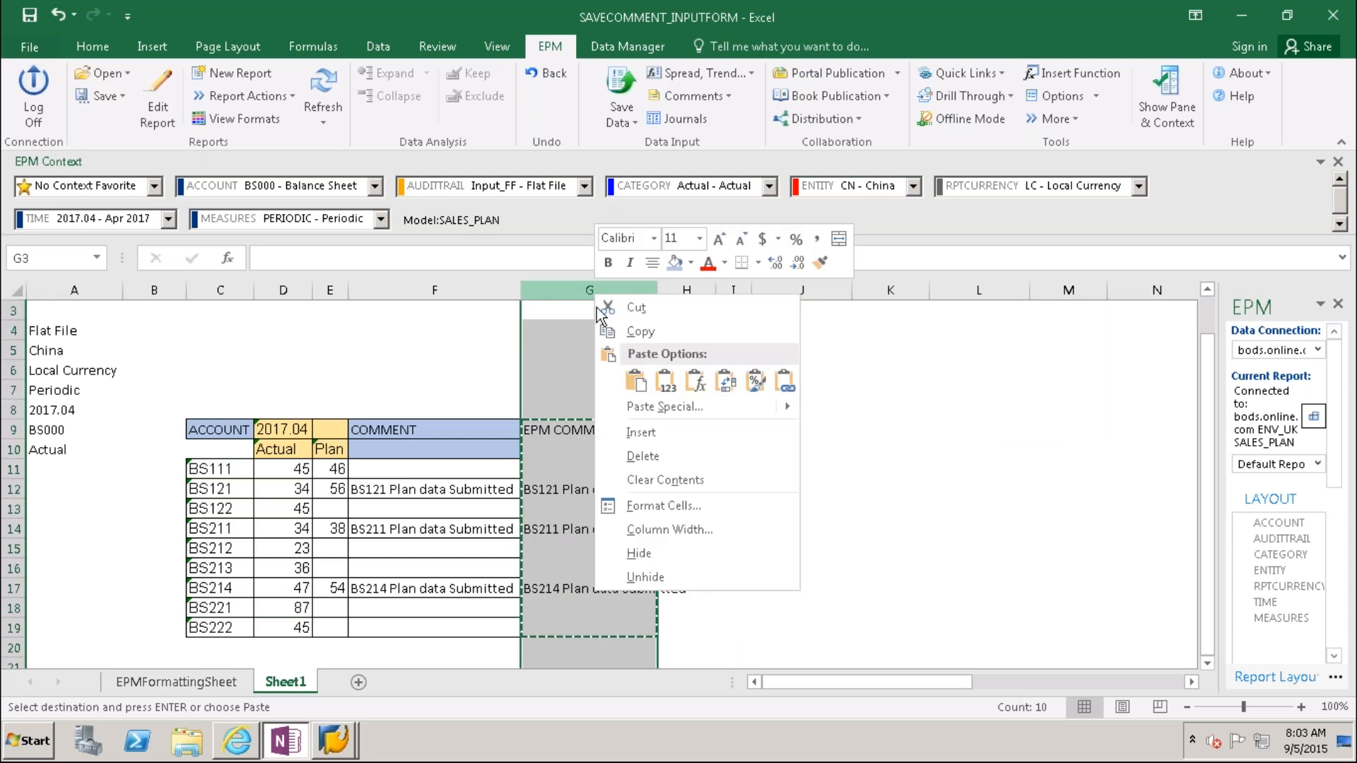
pyautogui.click(634, 456)
pyautogui.moveTo(966, 680); pyautogui.dragTo(1173, 678)
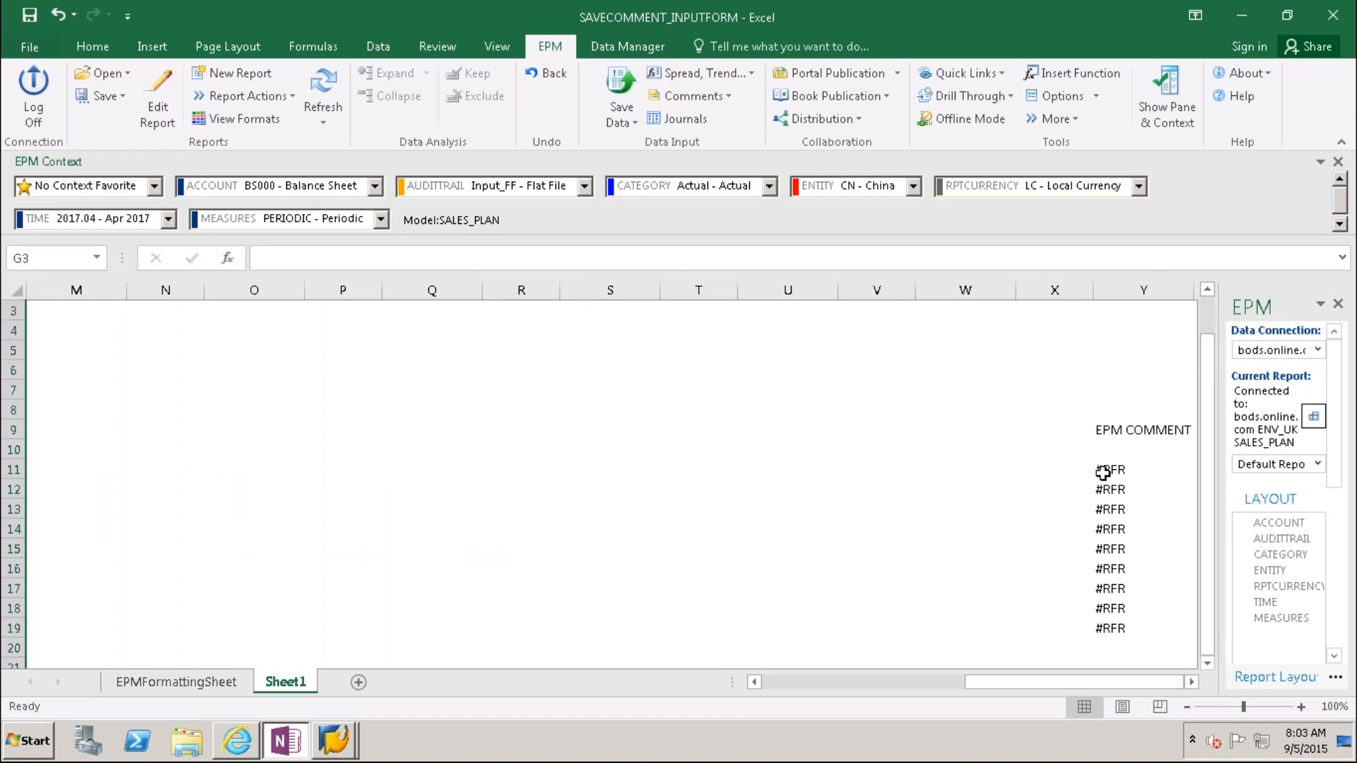
# Step: Check the moved EPMSaveComment formula in Y11 and refresh the EPM report
pyautogui.click(1103, 472)
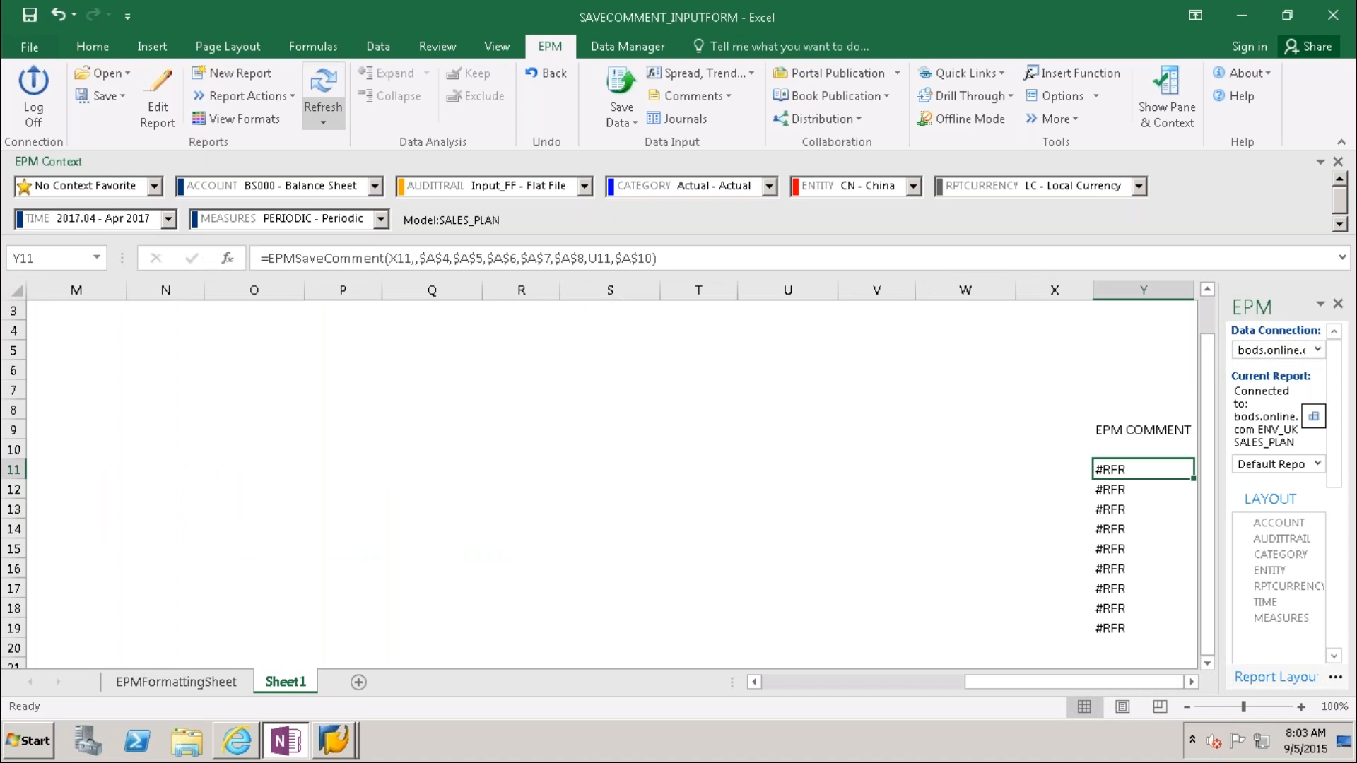
pyautogui.click(323, 95)
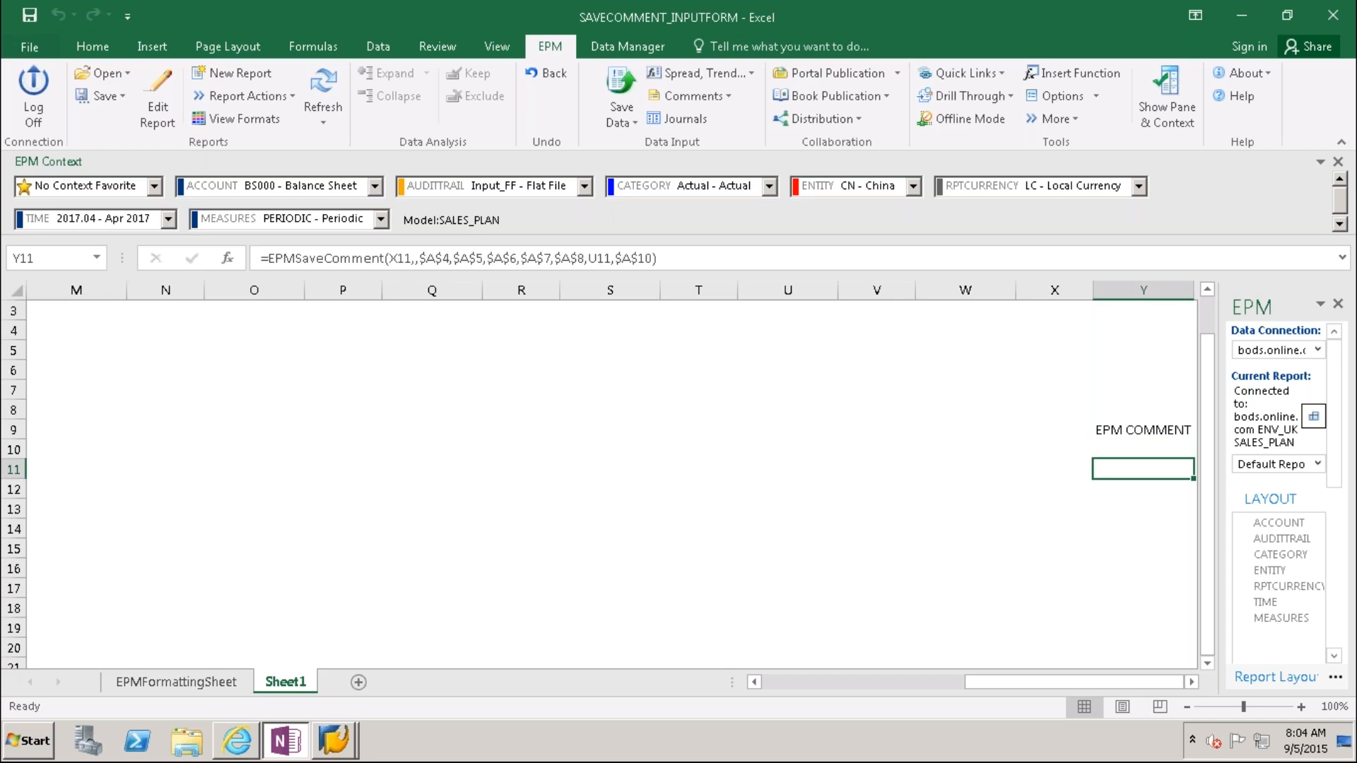
pyautogui.moveTo(985, 682); pyautogui.dragTo(655, 684)
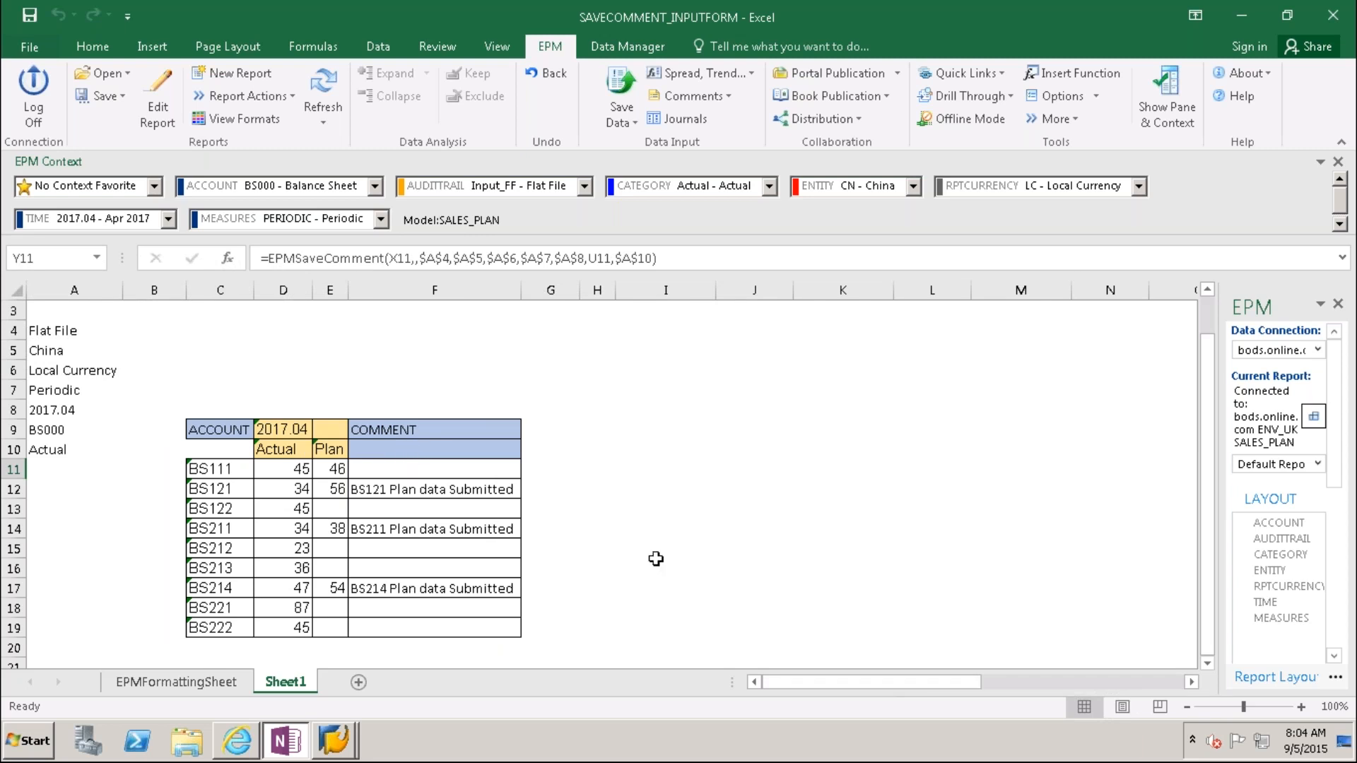
# Step: Point the comment argument of Y11's EPMSaveComment formula at F11 instead of X11
pyautogui.moveTo(1061, 677); pyautogui.dragTo(1164, 680)
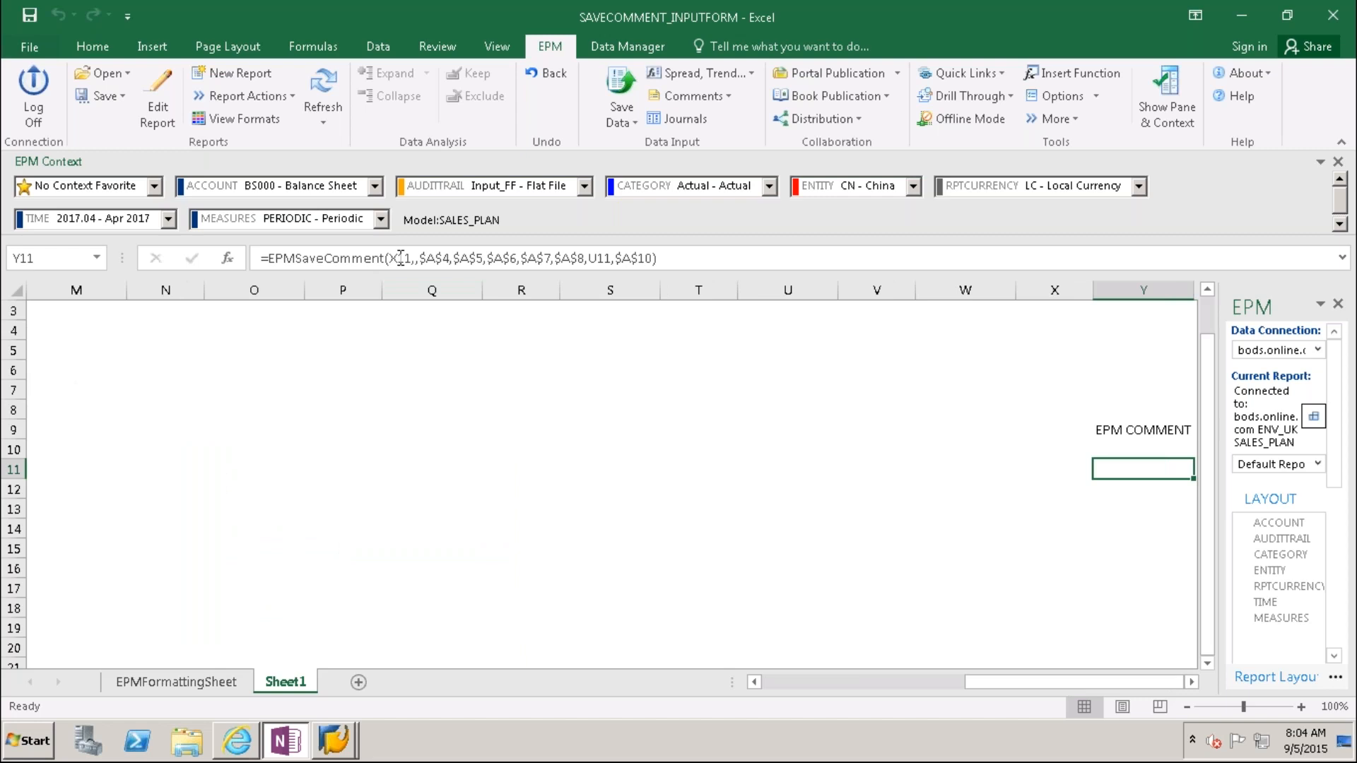
pyautogui.click(397, 258)
pyautogui.press('BackSpace')
pyautogui.write('F')
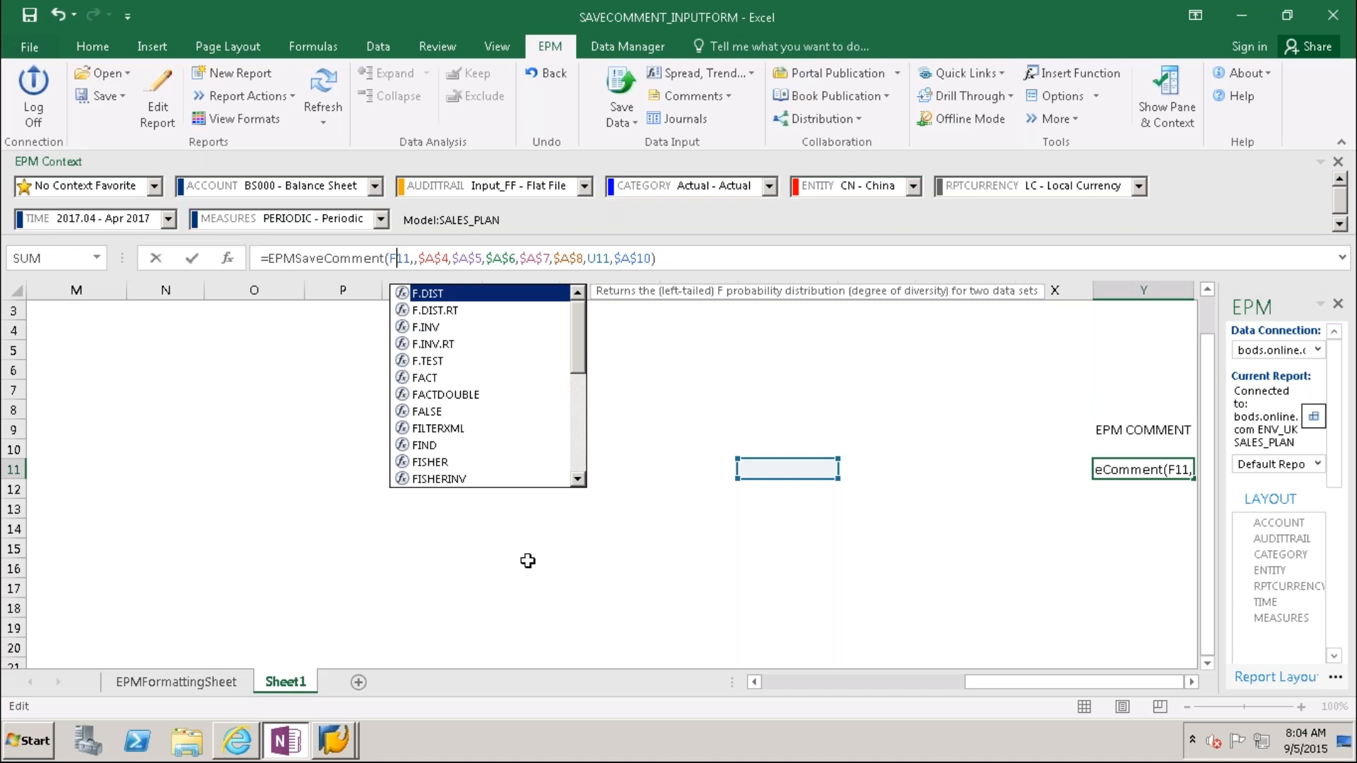
pyautogui.press('Escape')
pyautogui.press('Return')
pyautogui.press('Up')
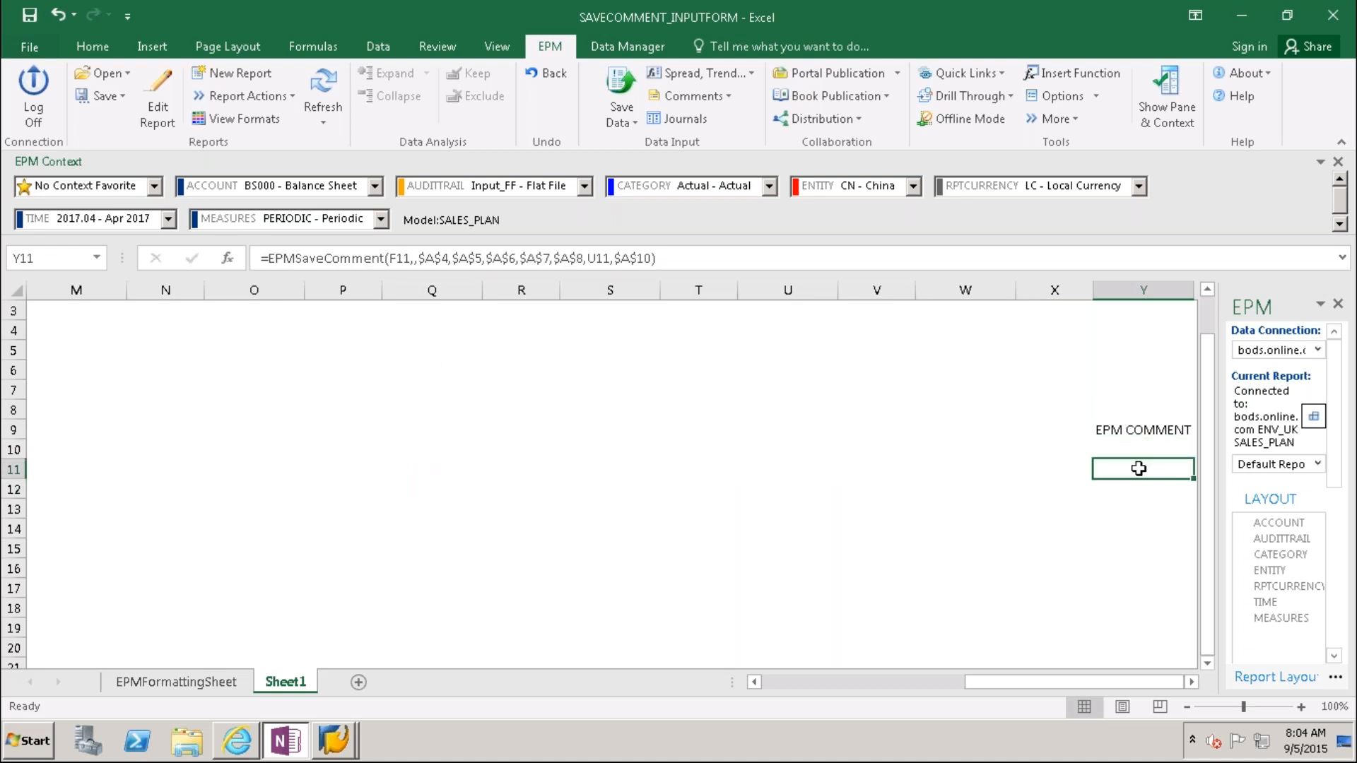
pyautogui.press('Down')
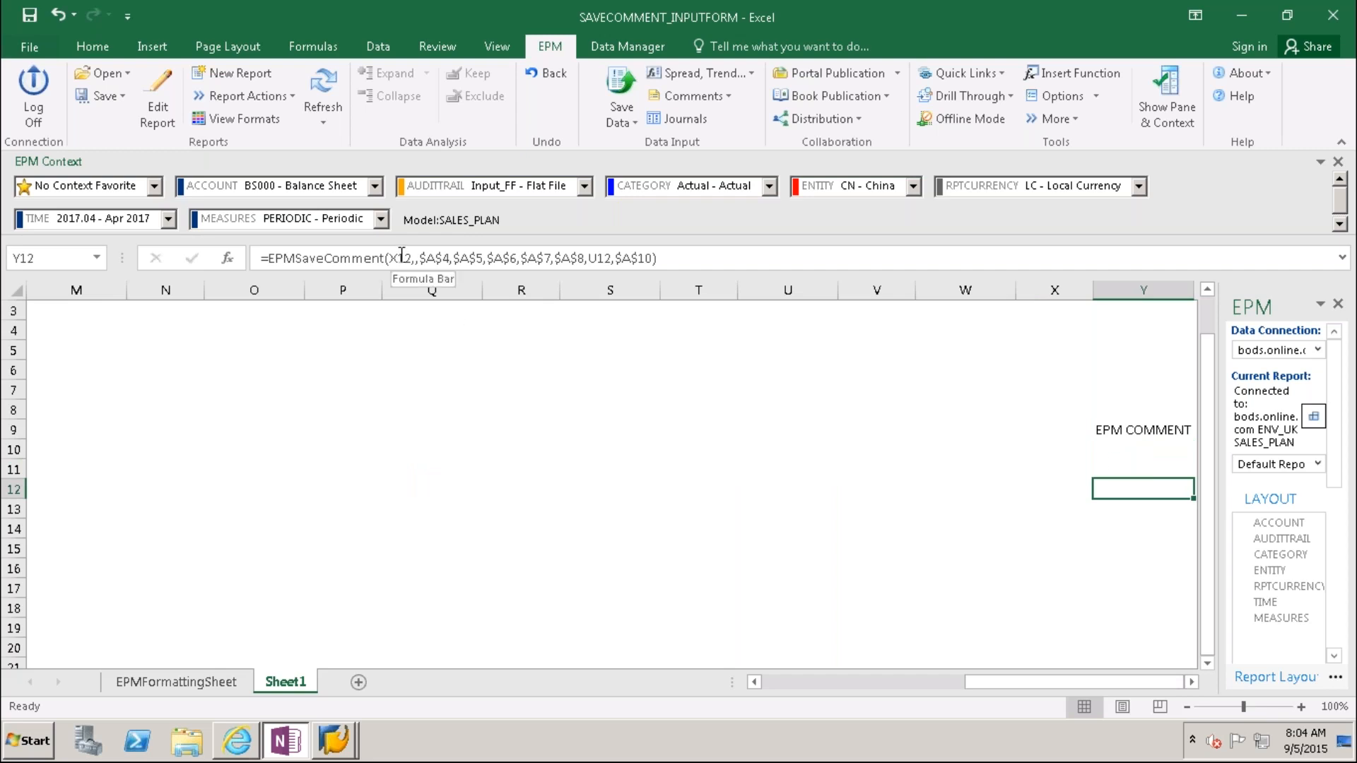
# Step: Replace U11 with C11 as the account reference in Y11's formula, then copy Y11
pyautogui.click(1128, 468)
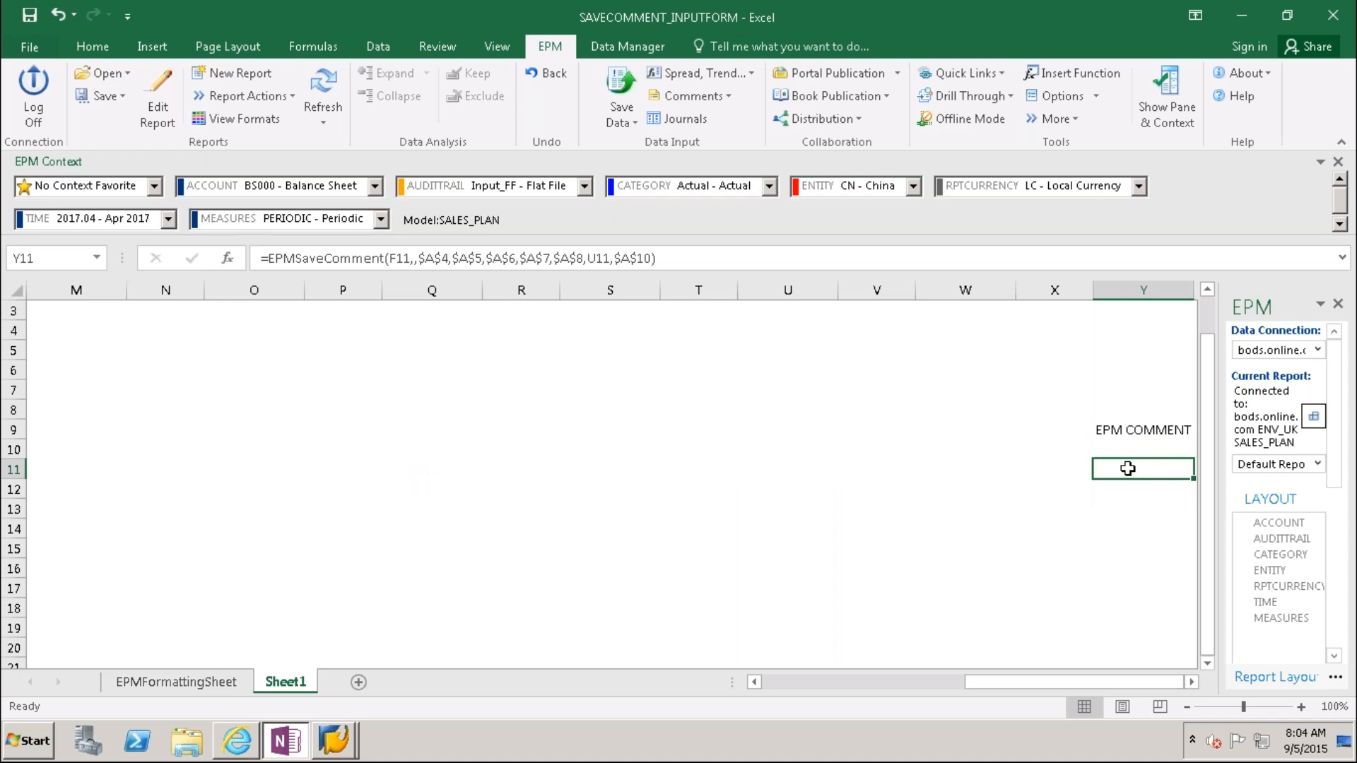
pyautogui.click(599, 258)
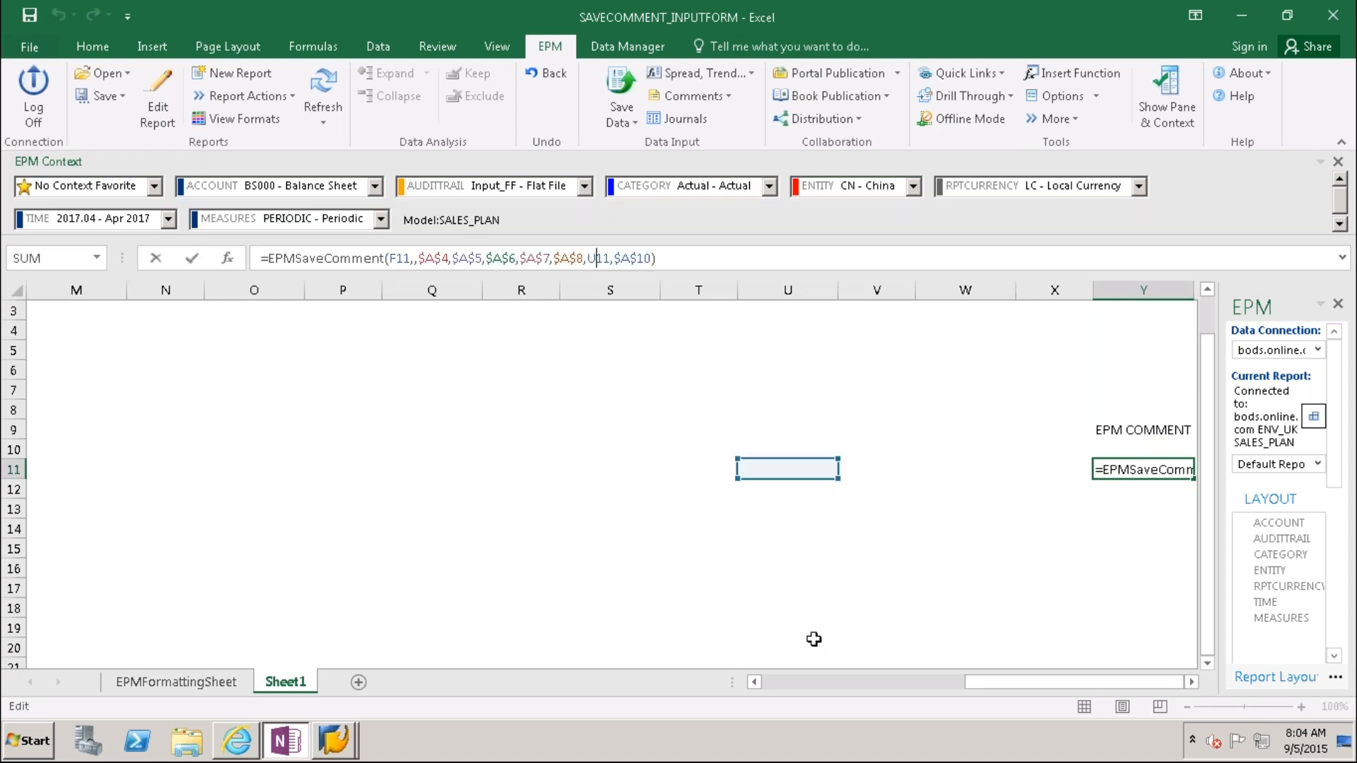
pyautogui.press('BackSpace')
pyautogui.write('C')
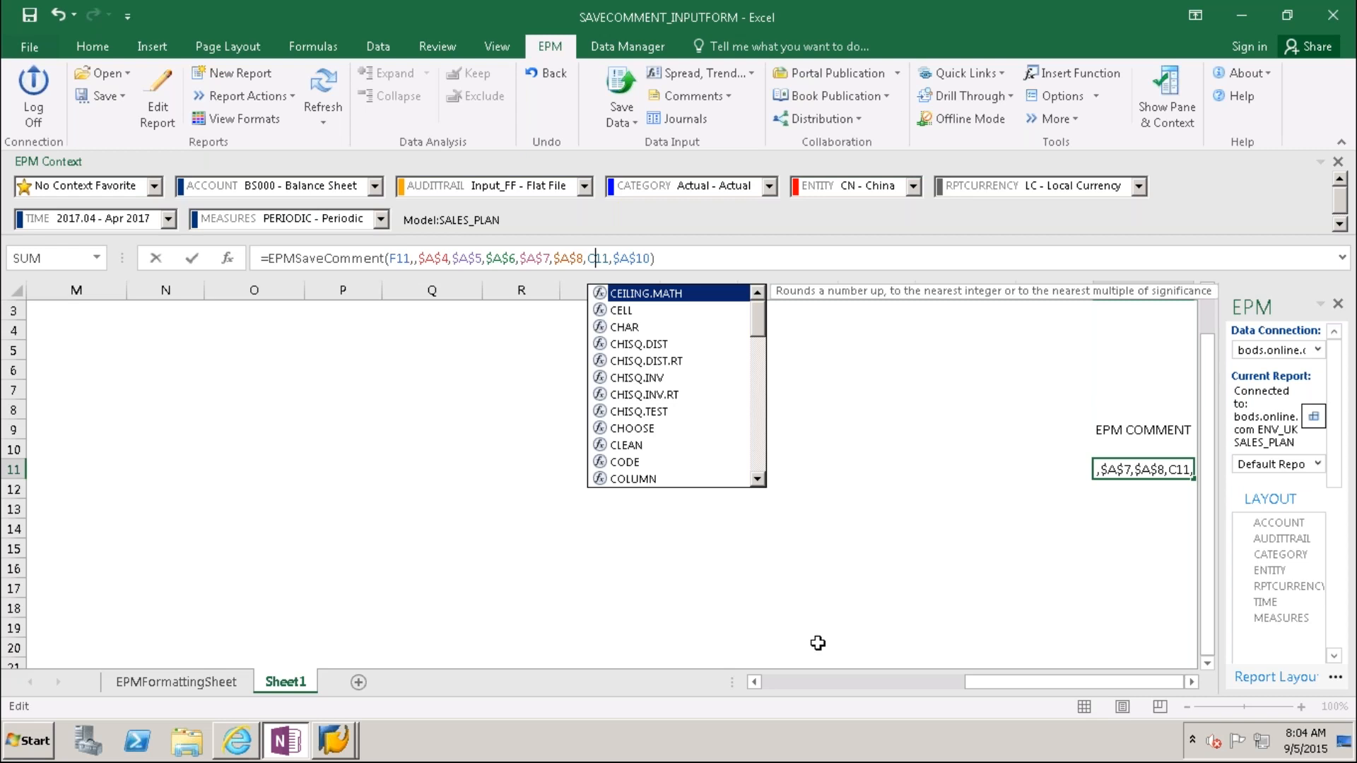
pyautogui.press('Return')
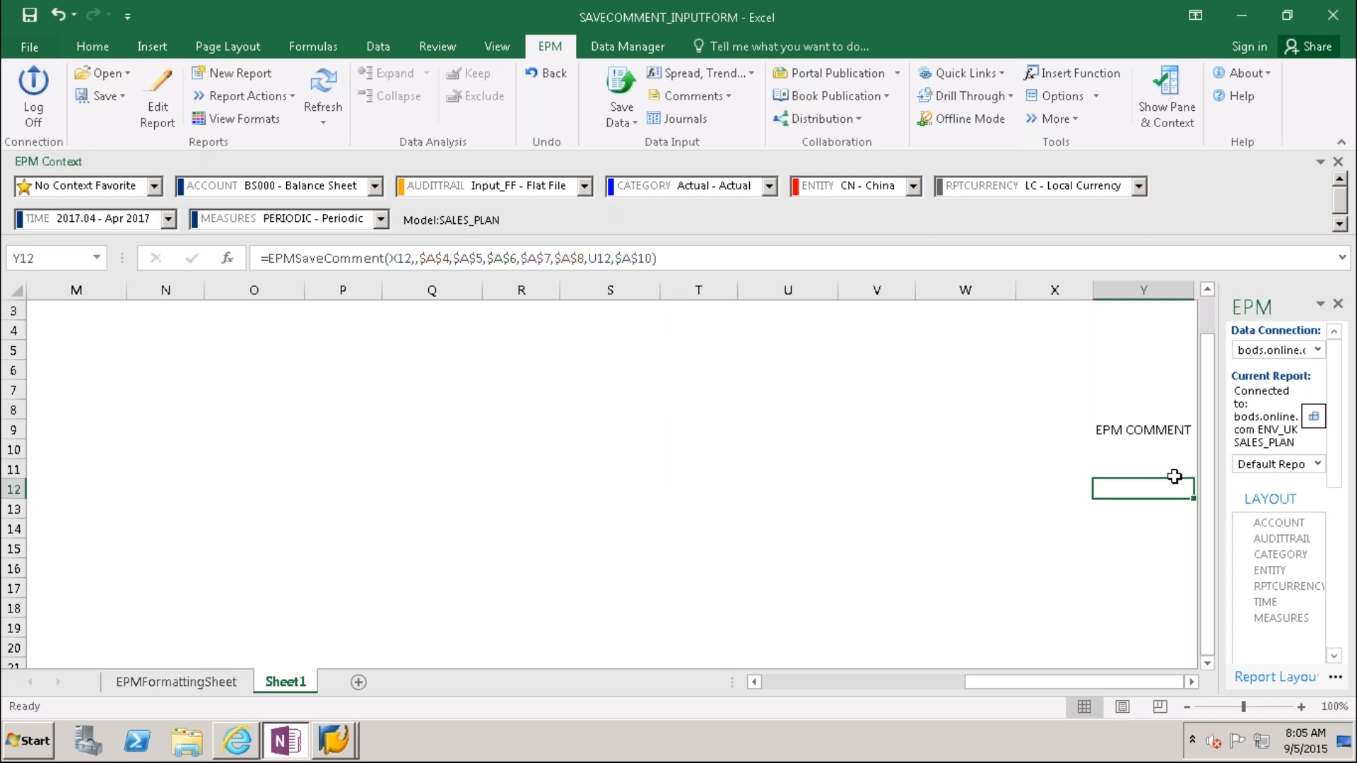
pyautogui.click(1134, 462)
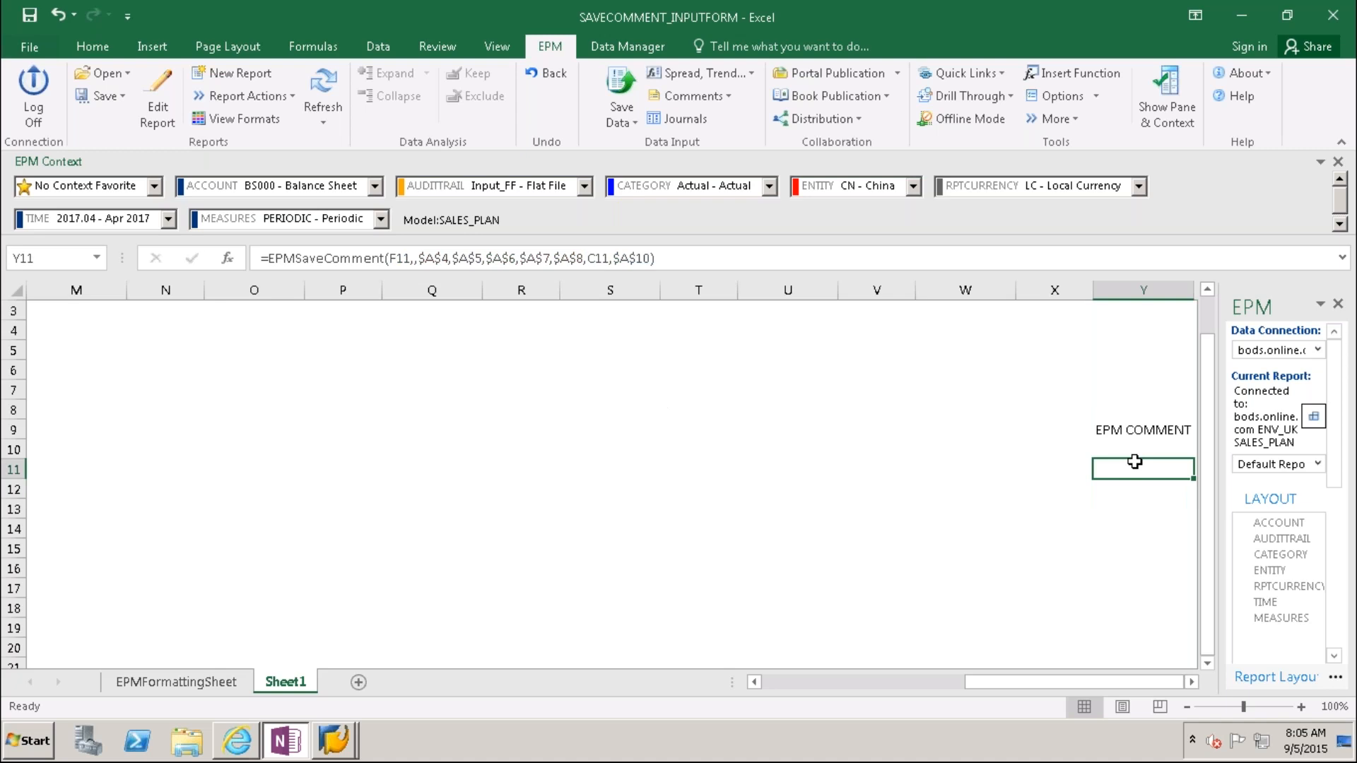
pyautogui.hotkey('ctrl', 'c')
# Step: Paste the Y11 save-comment formula into Y11:Y27 and refresh the EPM report
pyautogui.moveTo(1143, 469); pyautogui.dragTo(1143, 658)
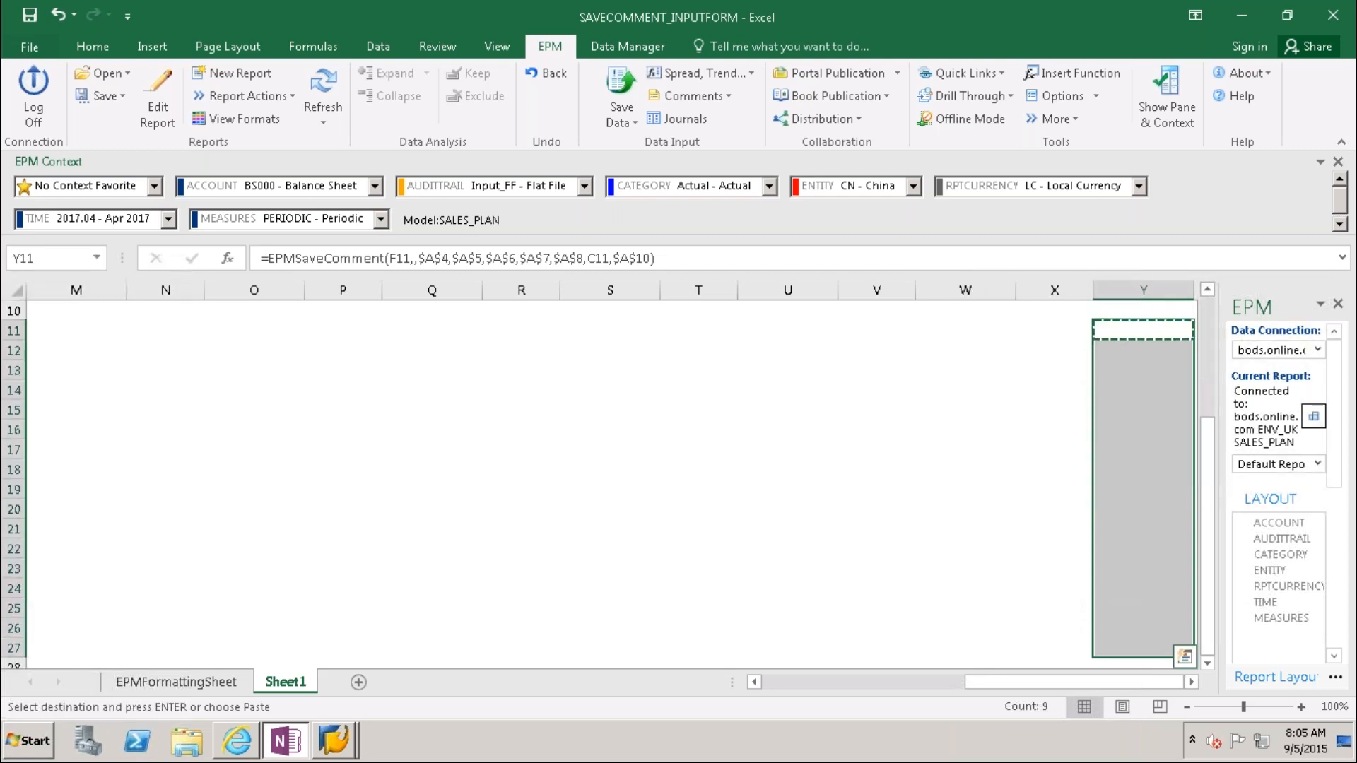
pyautogui.hotkey('ctrl', 'v')
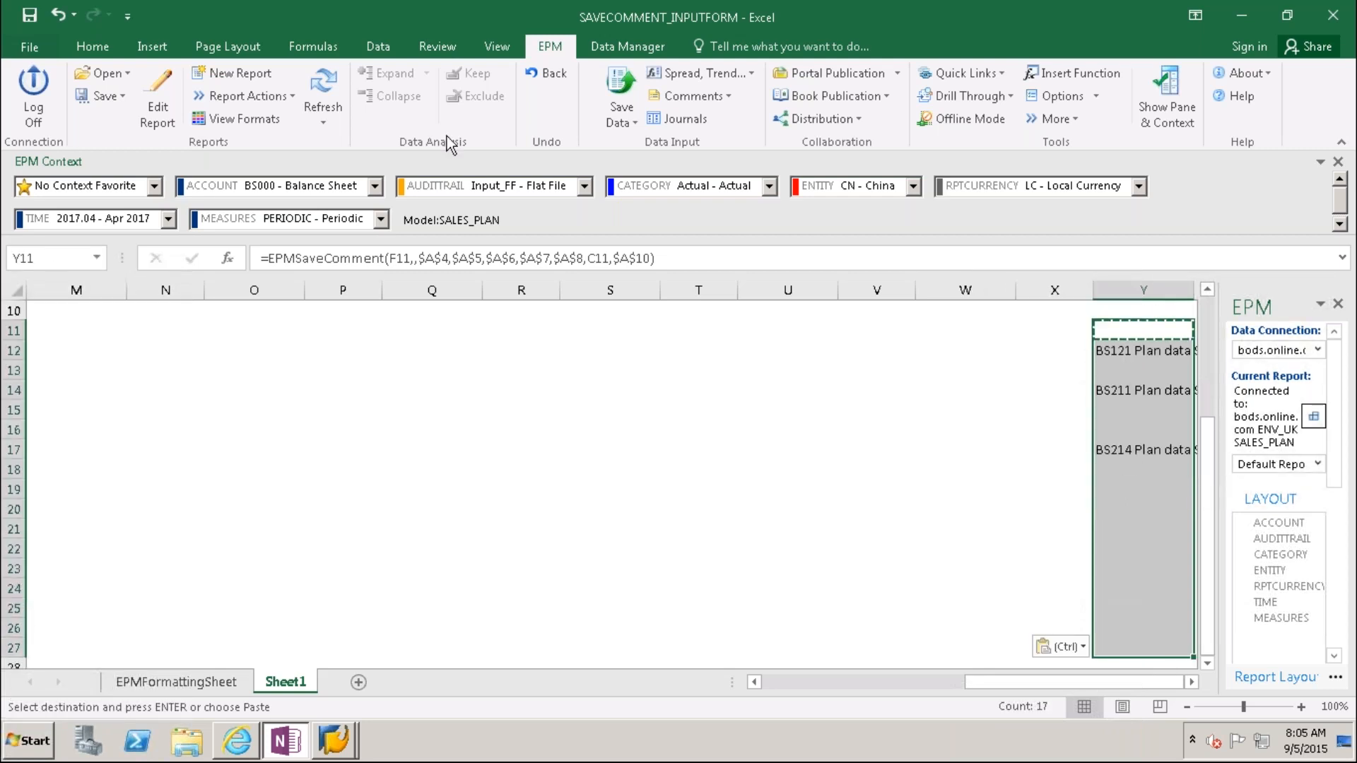
pyautogui.click(330, 98)
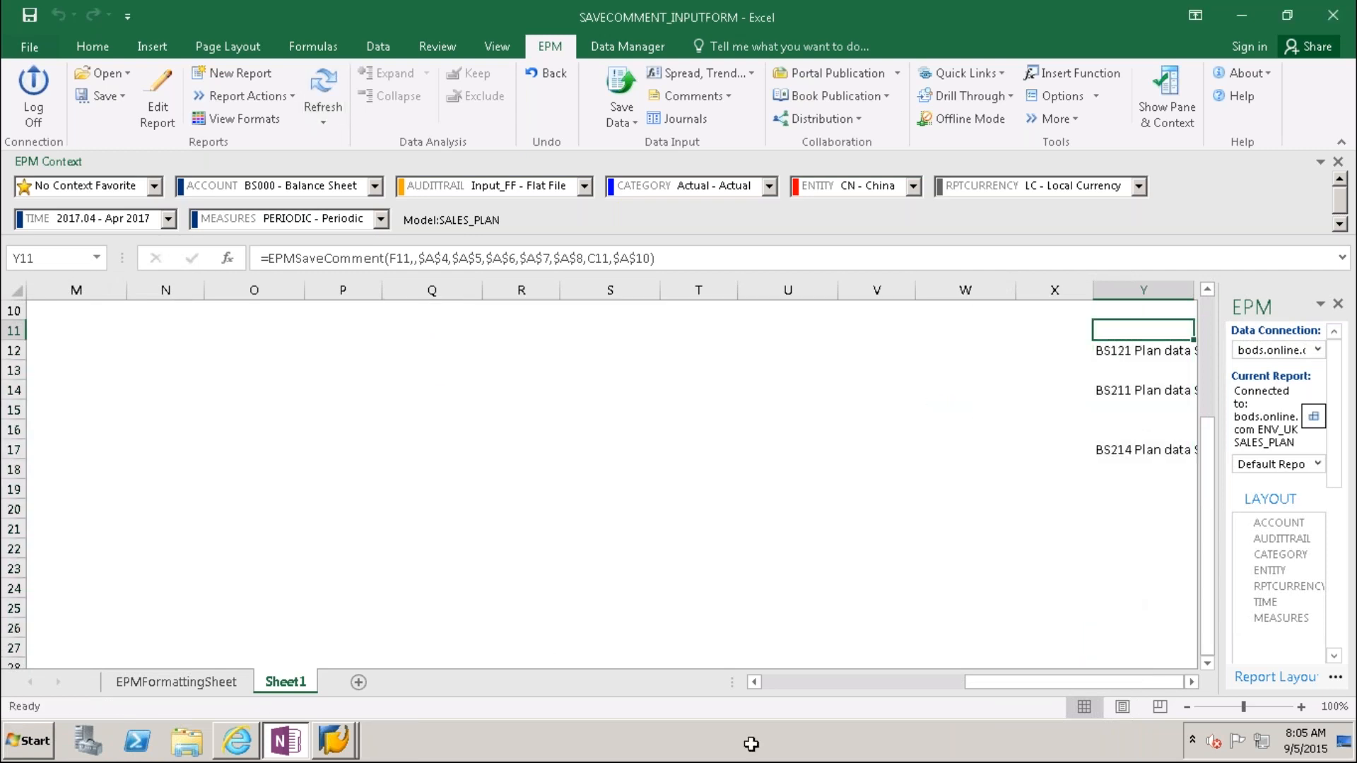
pyautogui.moveTo(1019, 680); pyautogui.dragTo(777, 678)
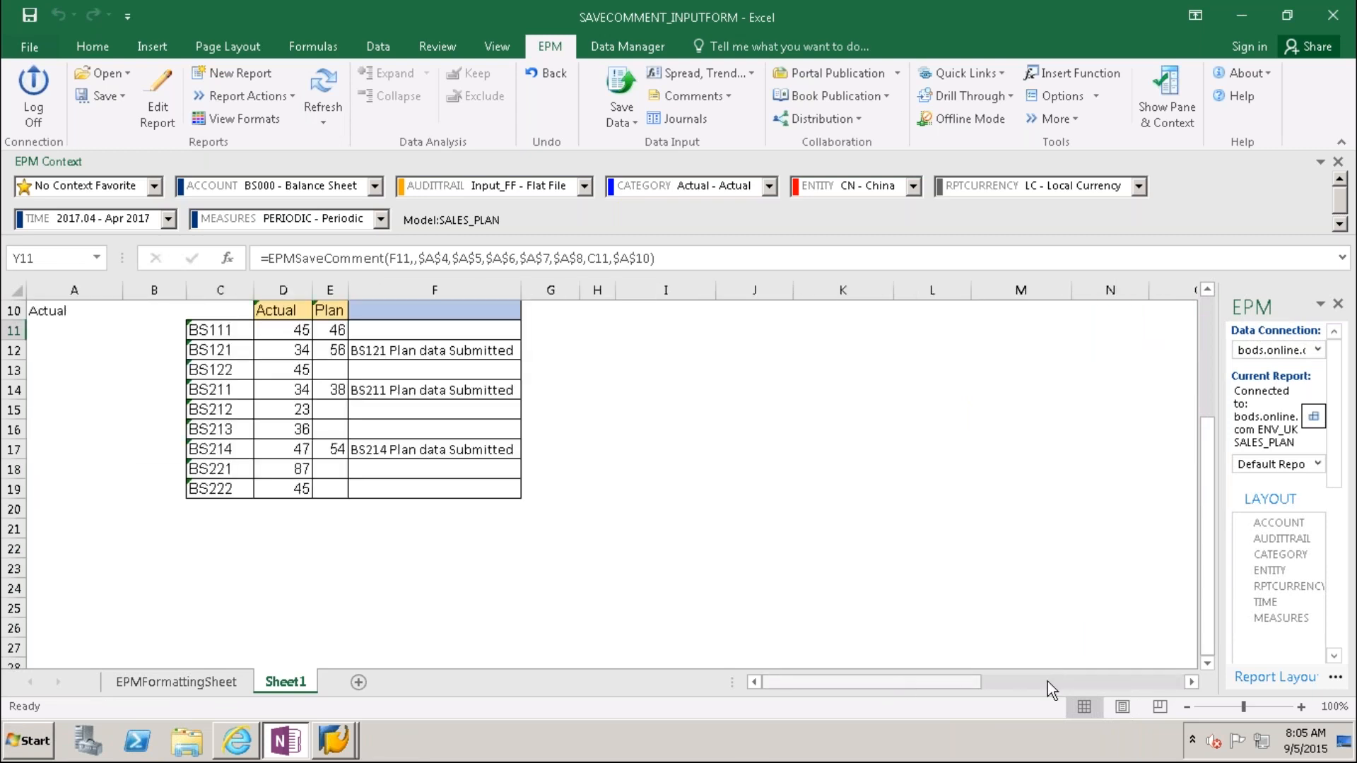
pyautogui.moveTo(912, 682); pyautogui.dragTo(797, 688)
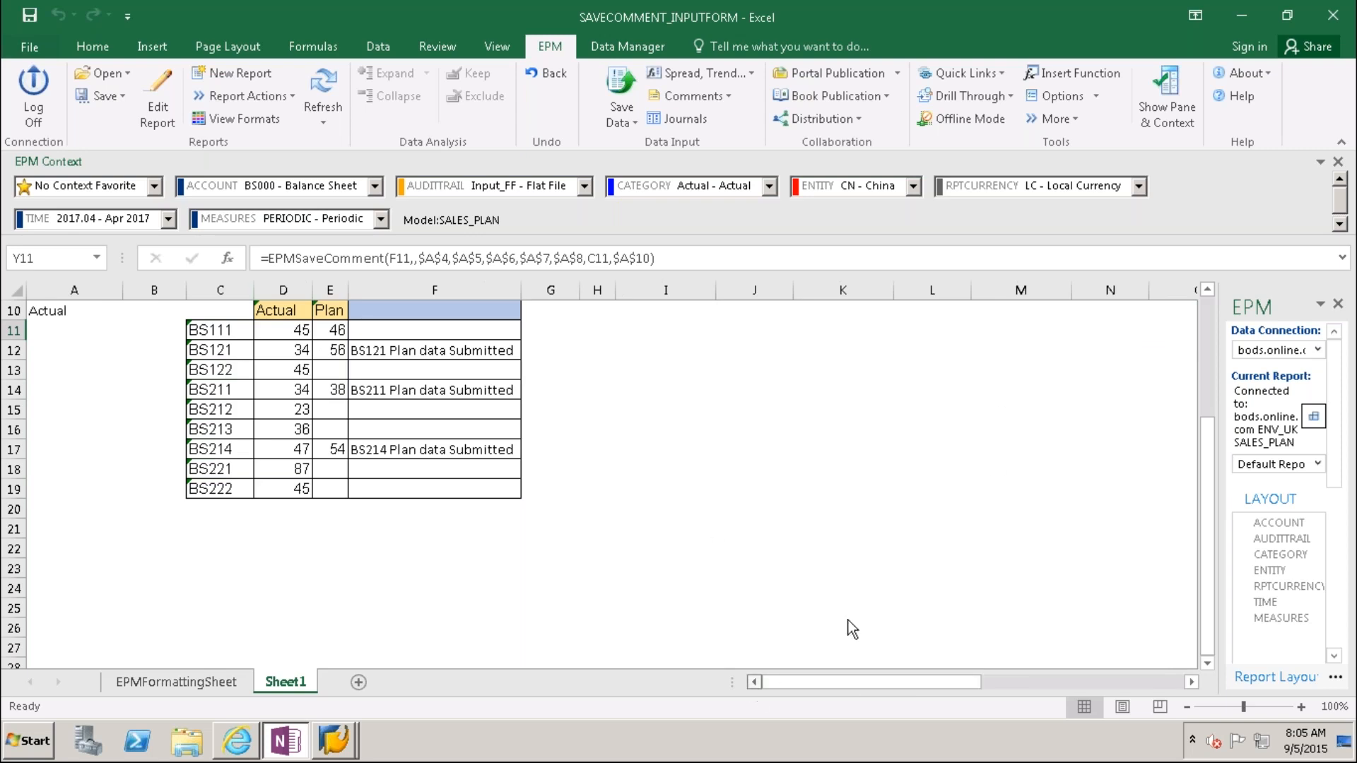
pyautogui.moveTo(1206, 402); pyautogui.dragTo(1208, 314)
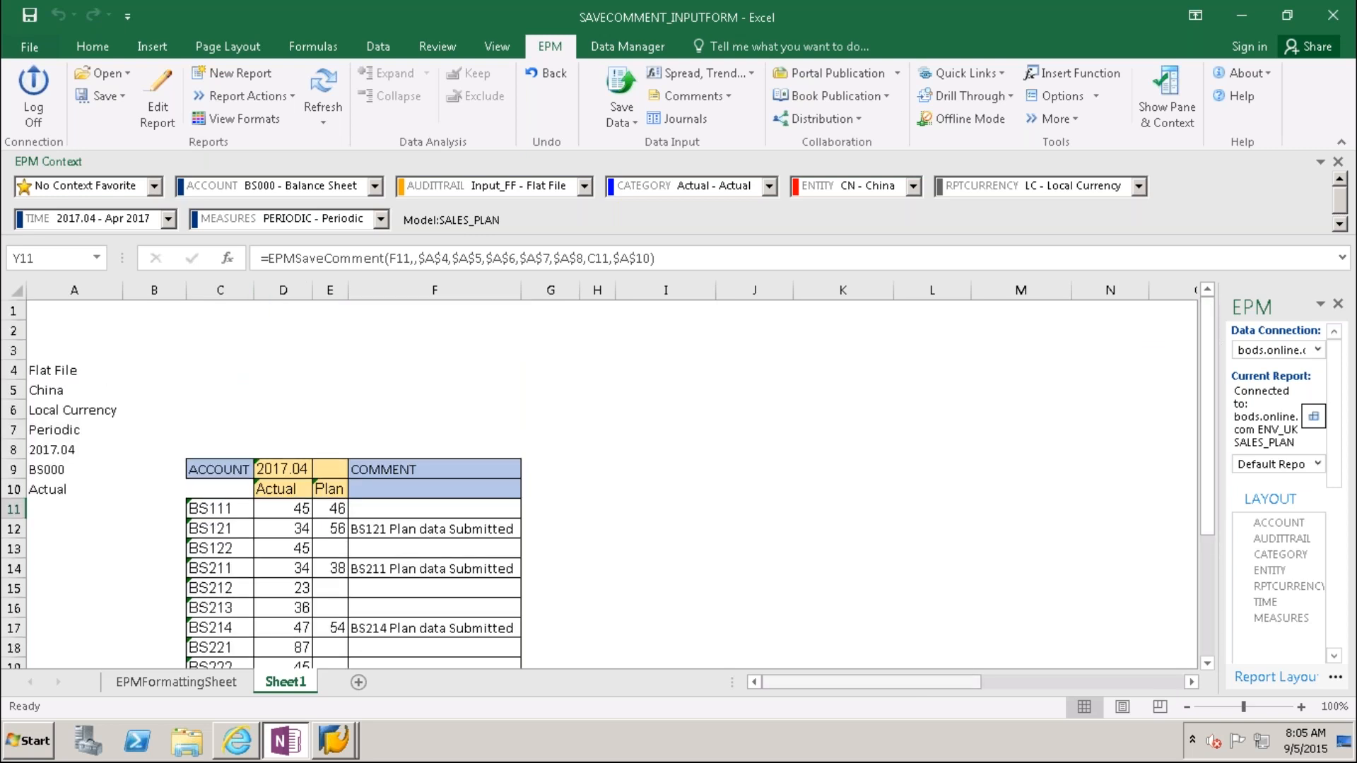
pyautogui.click(212, 489)
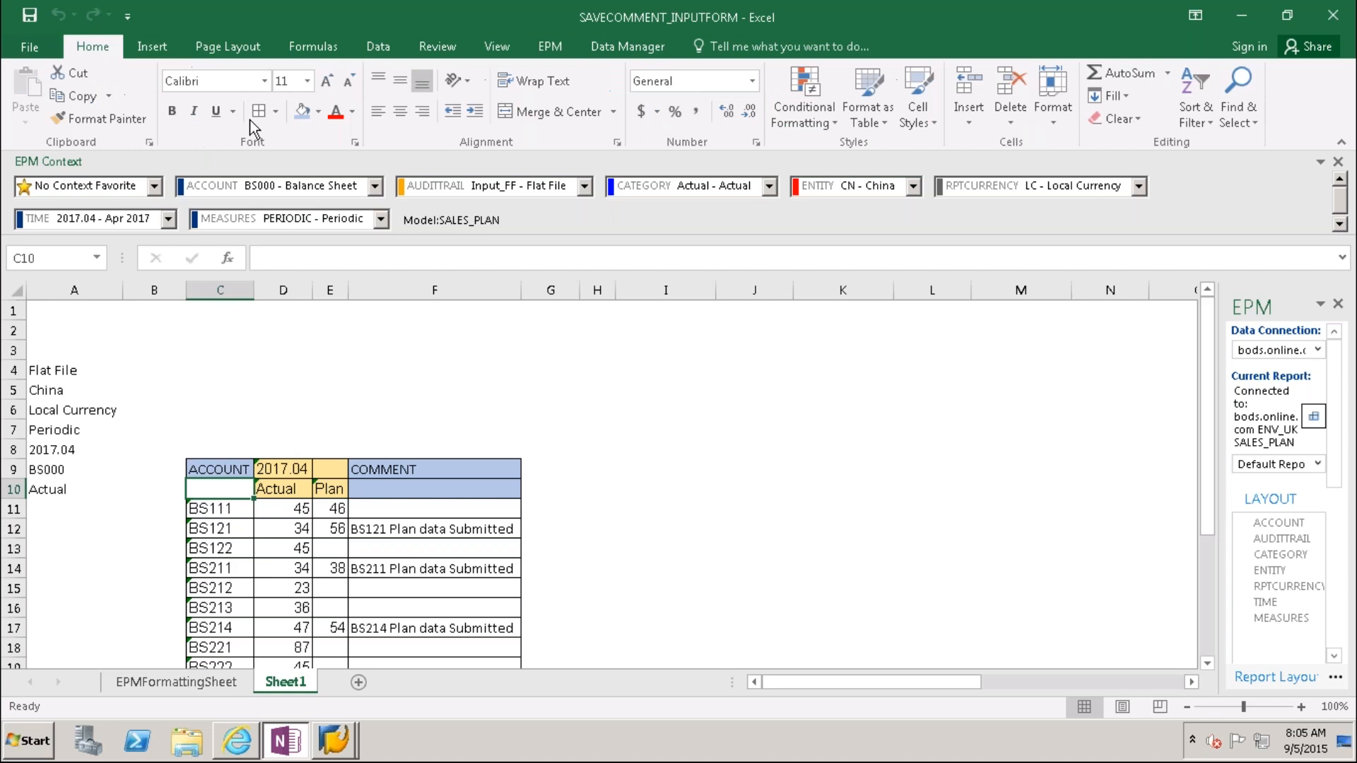
pyautogui.click(692, 514)
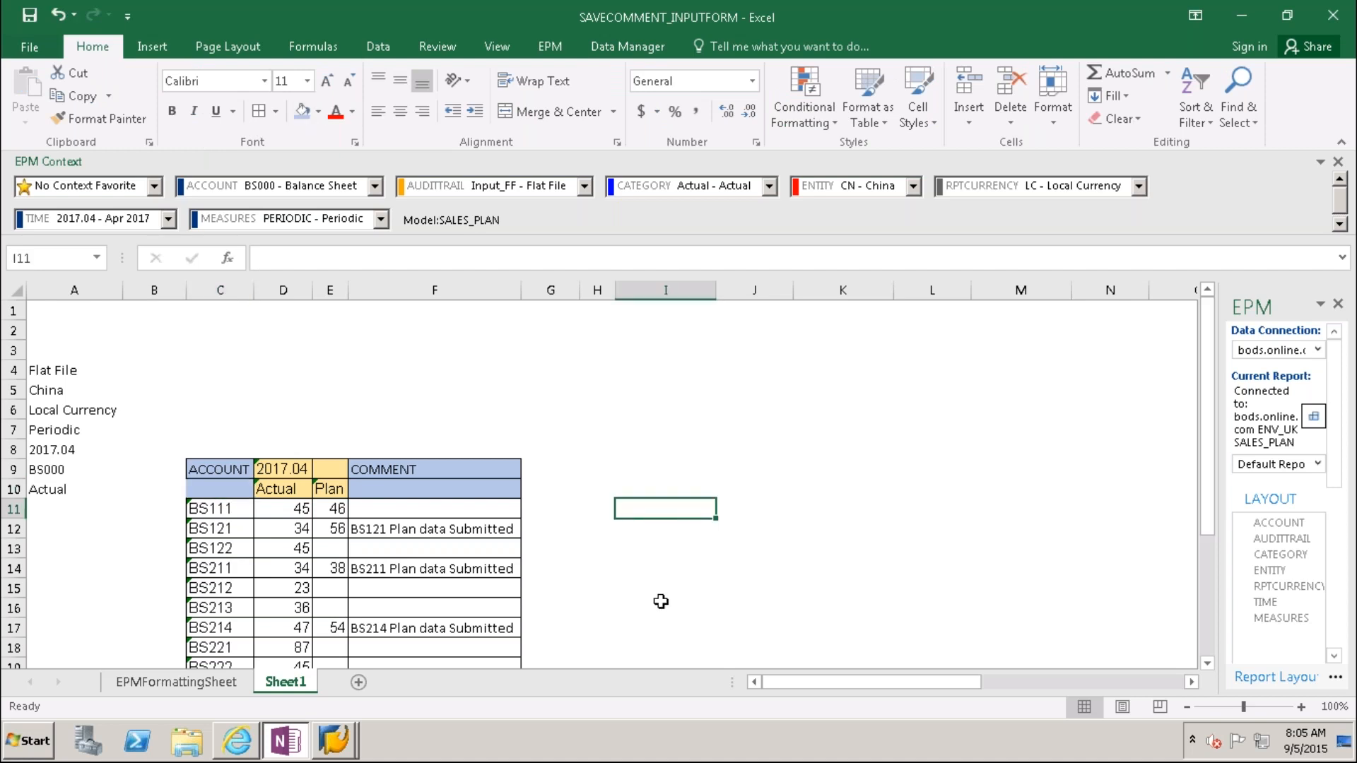
# Step: Hide column A and narrow column B to width 3.00
pyautogui.click(75, 289)
pyautogui.rightClick(76, 292)
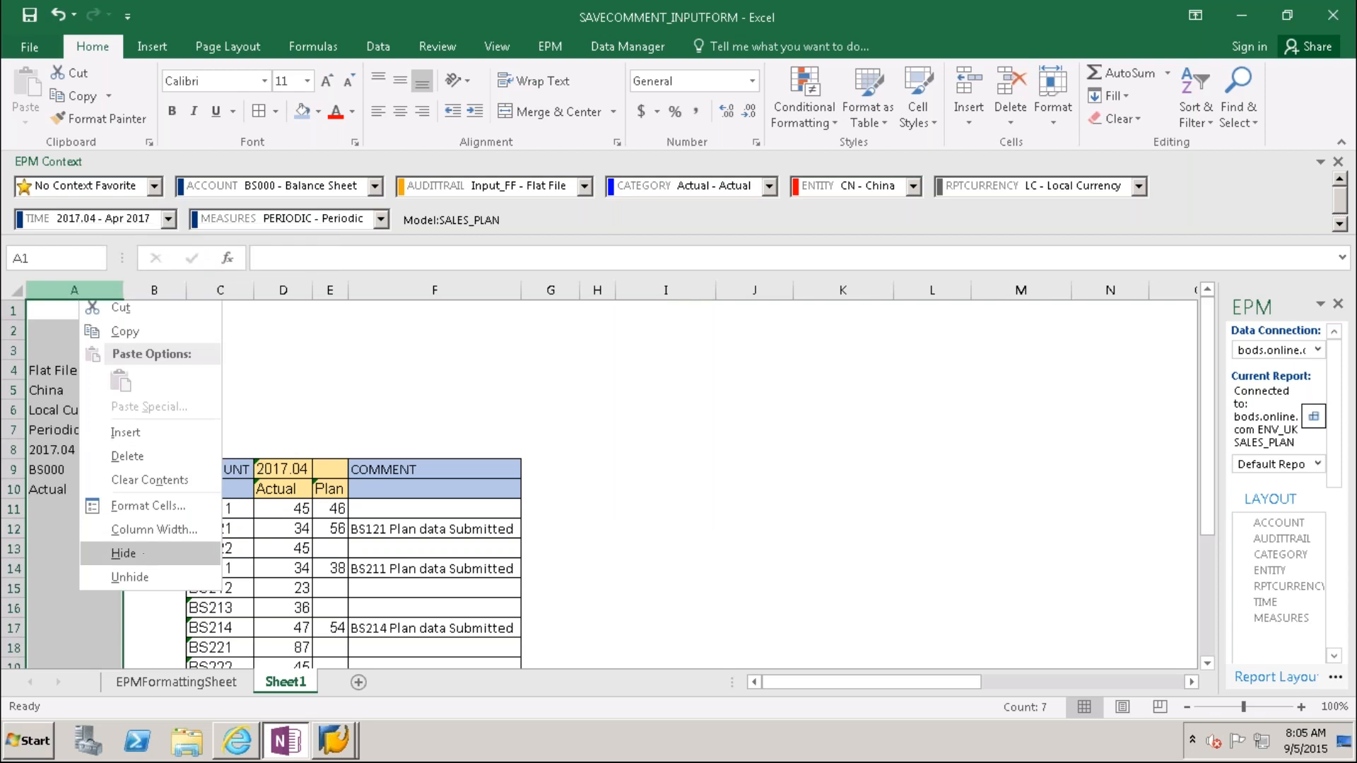
pyautogui.click(144, 553)
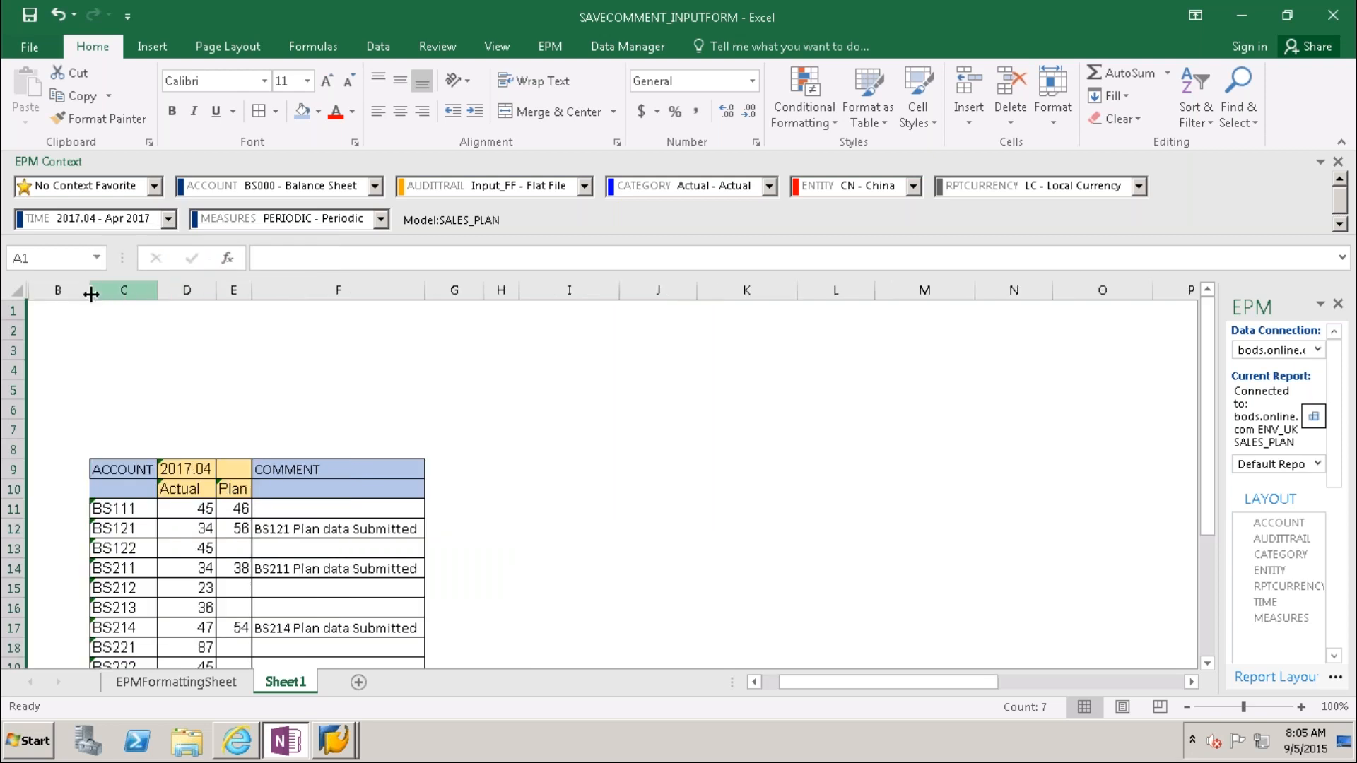
pyautogui.moveTo(91, 294); pyautogui.dragTo(36, 292)
pyautogui.click(604, 429)
pyautogui.moveTo(1208, 515); pyautogui.dragTo(1198, 446)
# Step: Enter a title in C5, trimming it from COMMENT REPORT to COMMENT
pyautogui.click(70, 390)
pyautogui.write('COOM')
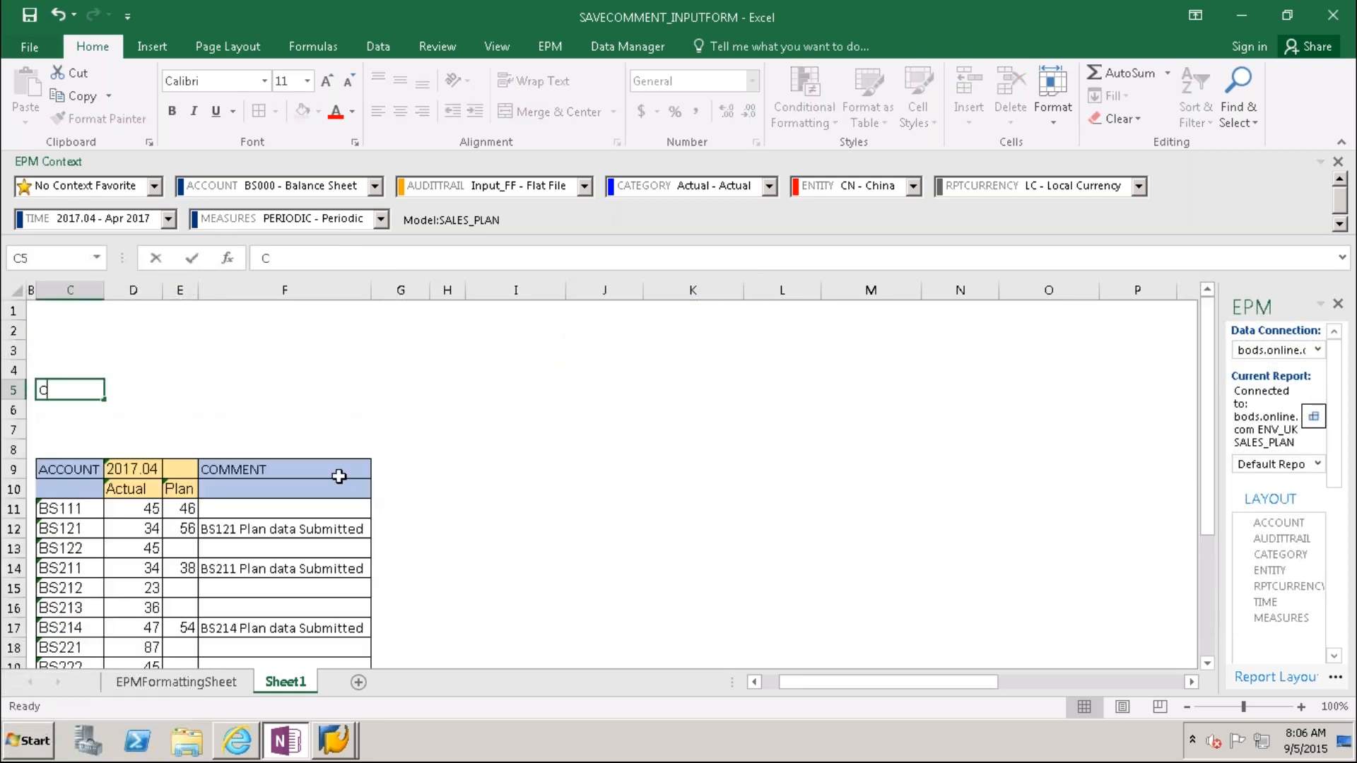
pyautogui.press('BackSpace')
pyautogui.press('BackSpace')
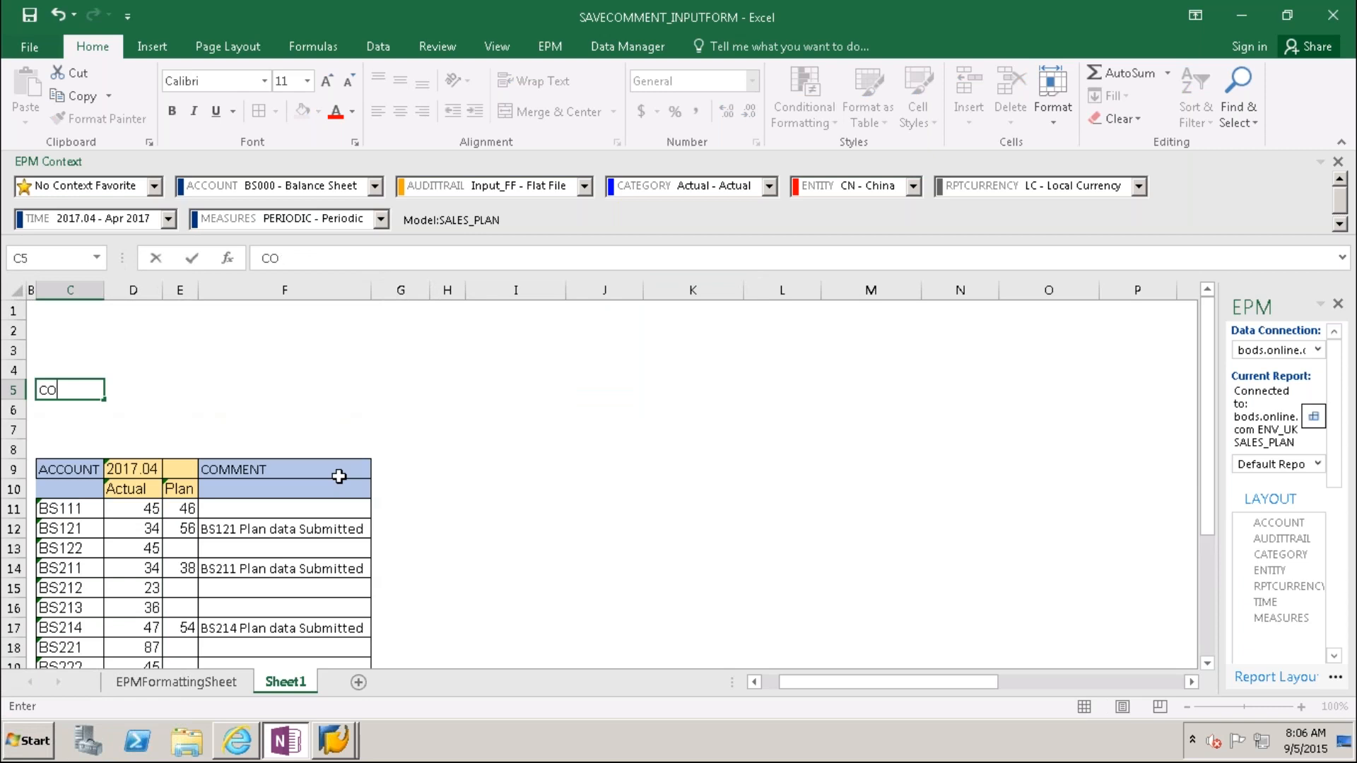
pyautogui.write('MMENT REPORT')
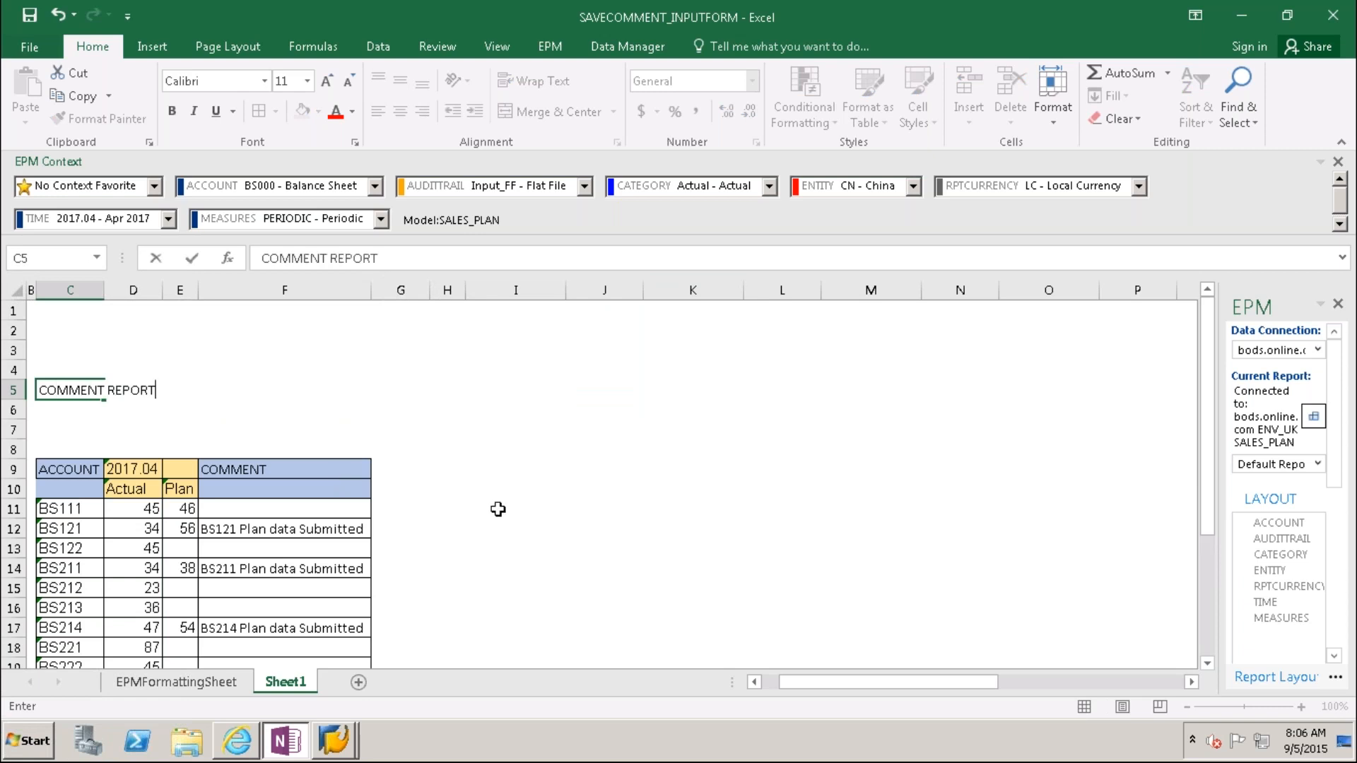
pyautogui.click(668, 549)
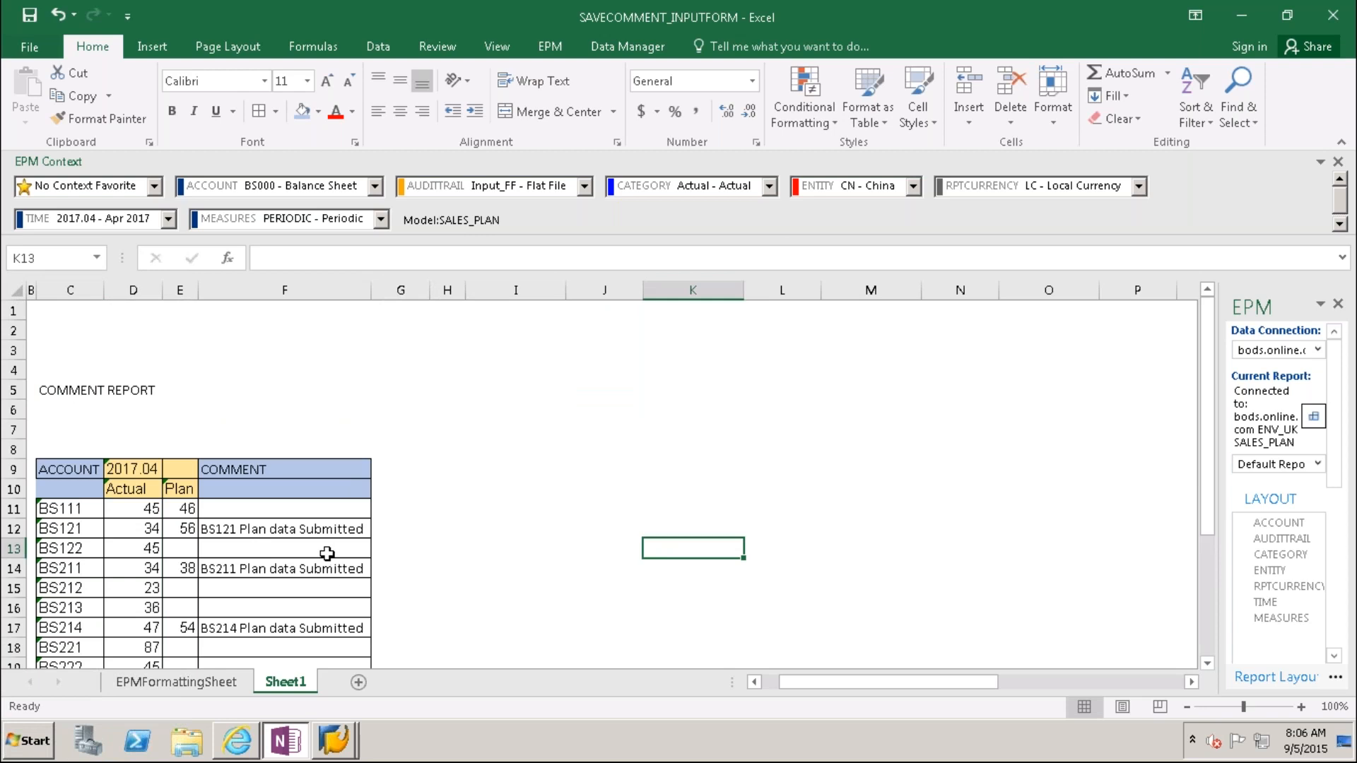
pyautogui.click(113, 388)
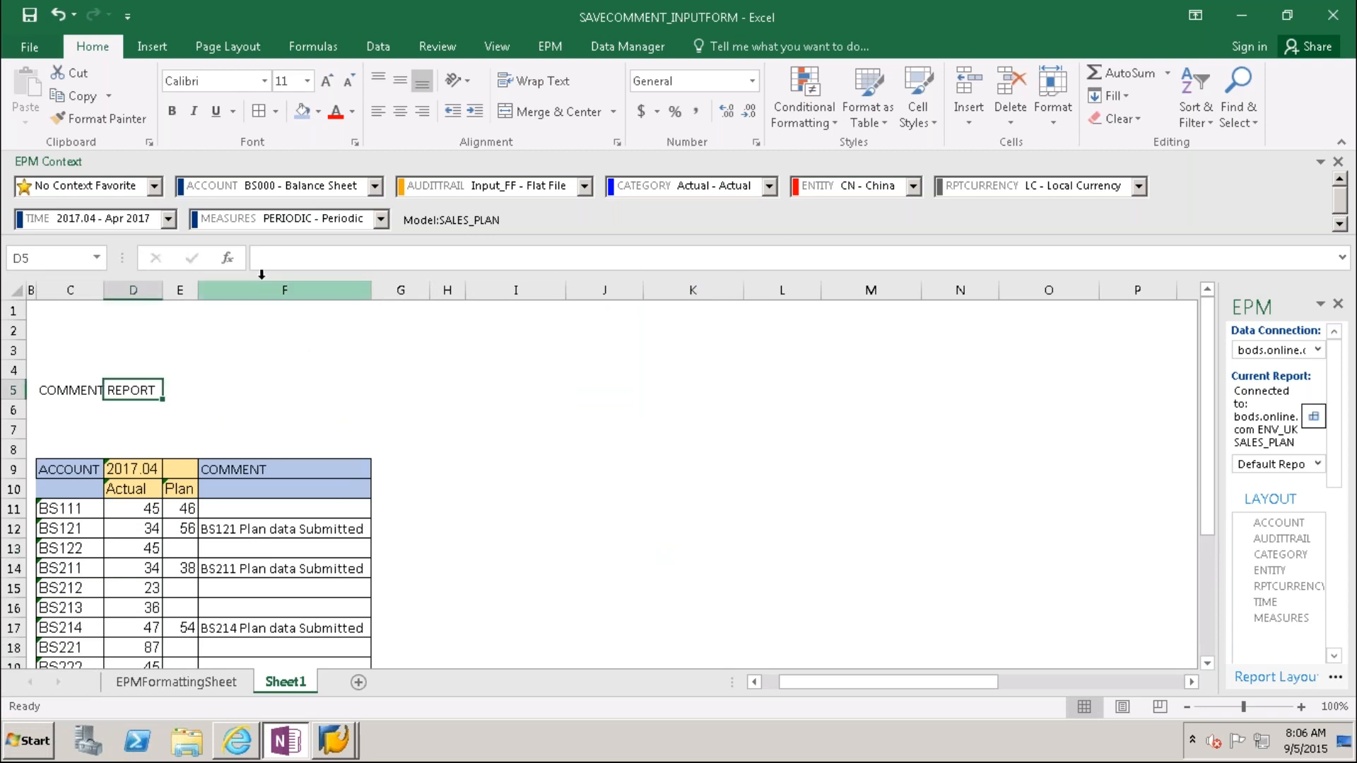
pyautogui.click(78, 389)
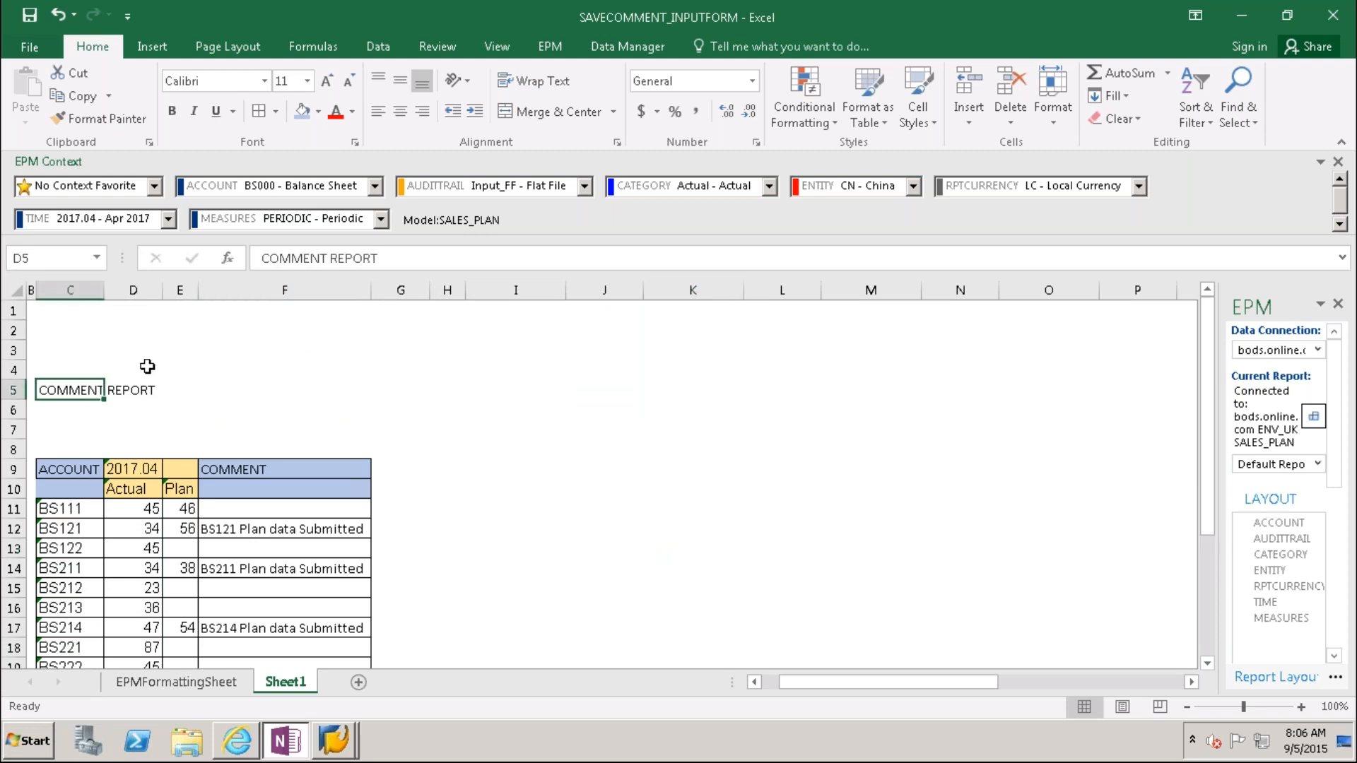
pyautogui.click(337, 255)
pyautogui.press('BackSpace')
pyautogui.press('Delete')
pyautogui.press('Delete')
pyautogui.press('Delete')
pyautogui.press('Delete')
pyautogui.press('Delete')
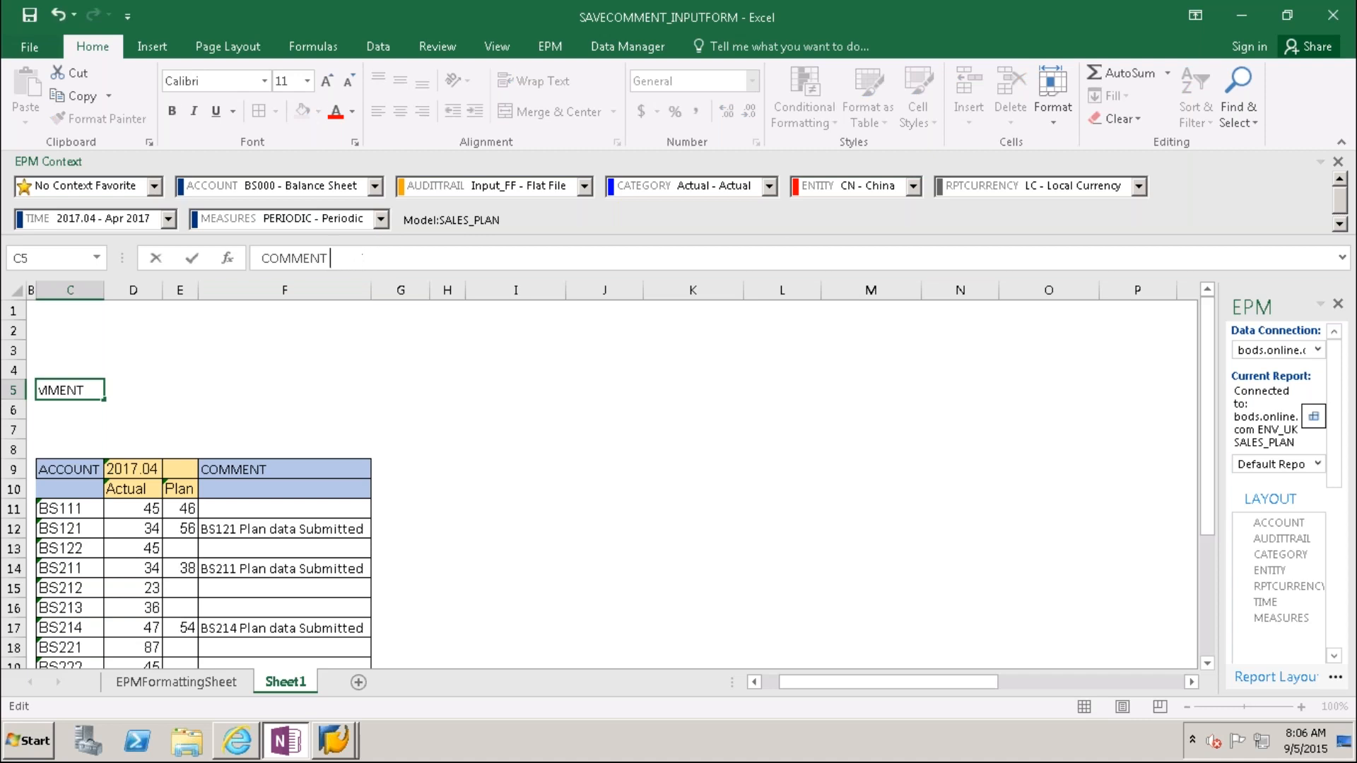
pyautogui.press('Return')
# Step: Complete the C5 title as COMMENTS INPUT FORM and clear the stray S from C6
pyautogui.write('S')
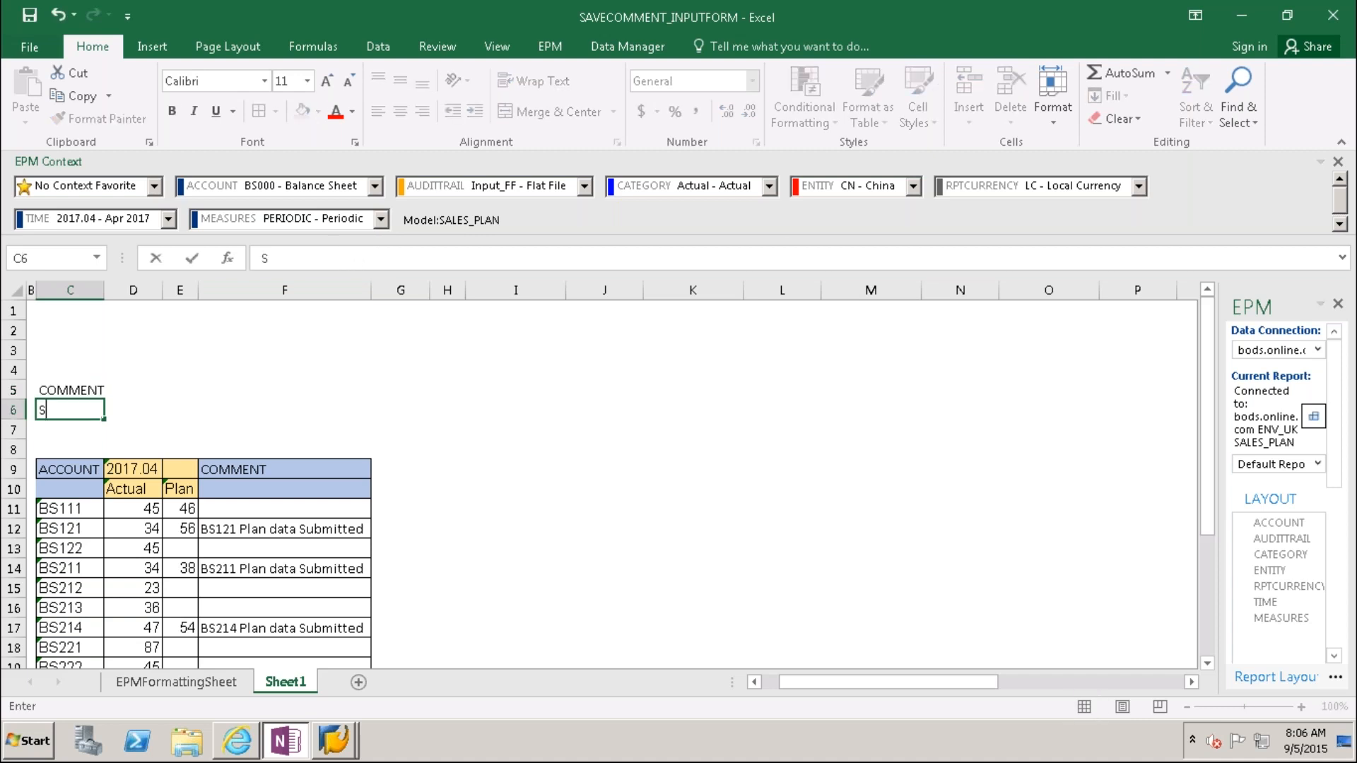
pyautogui.click(79, 389)
pyautogui.click(333, 258)
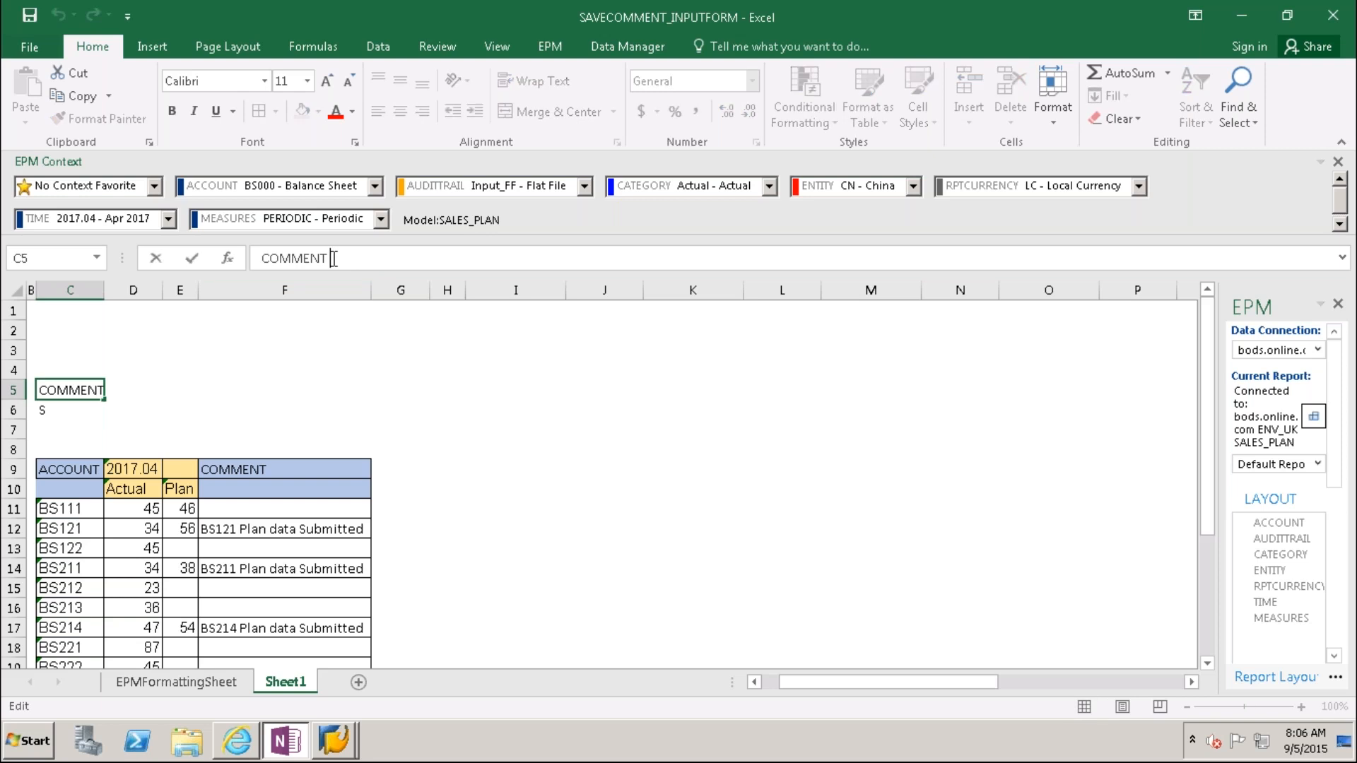
pyautogui.write('S INPUT FORM')
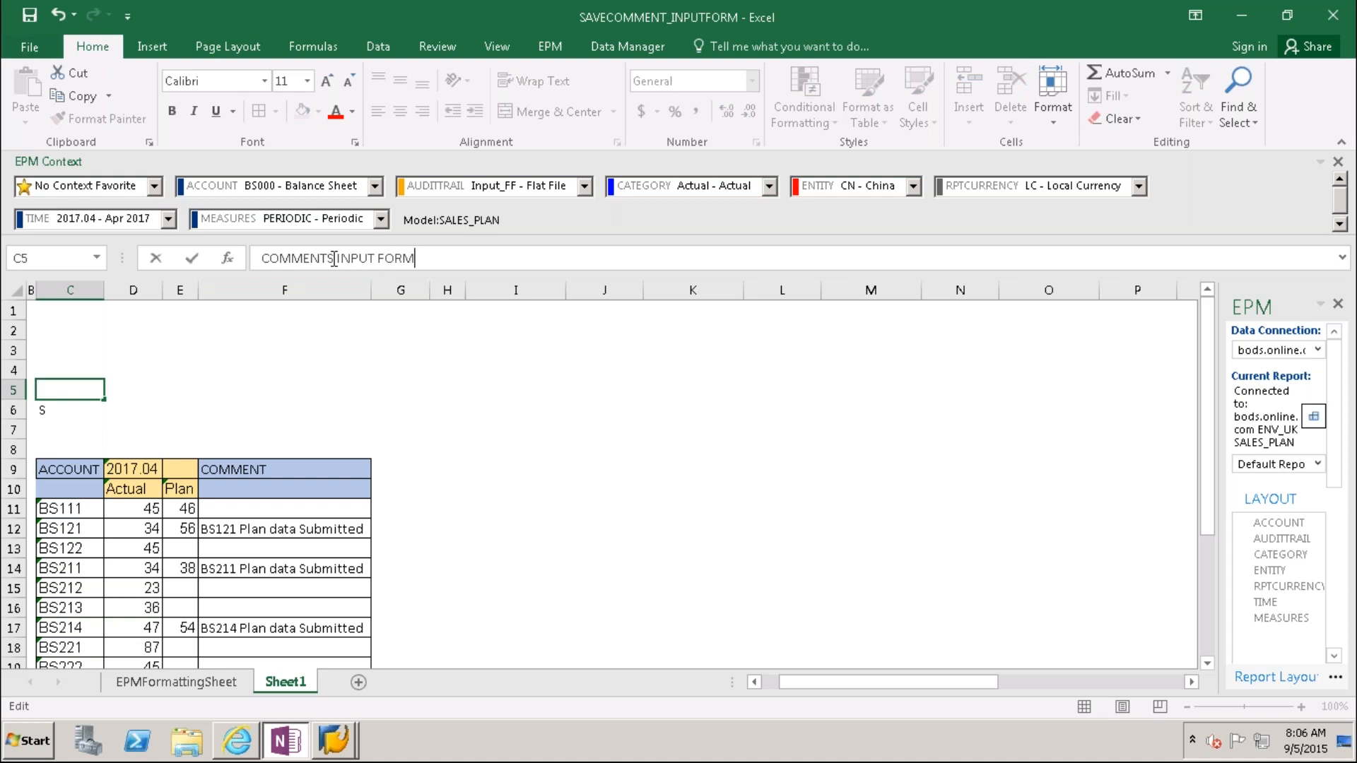
pyautogui.click(671, 389)
pyautogui.click(54, 409)
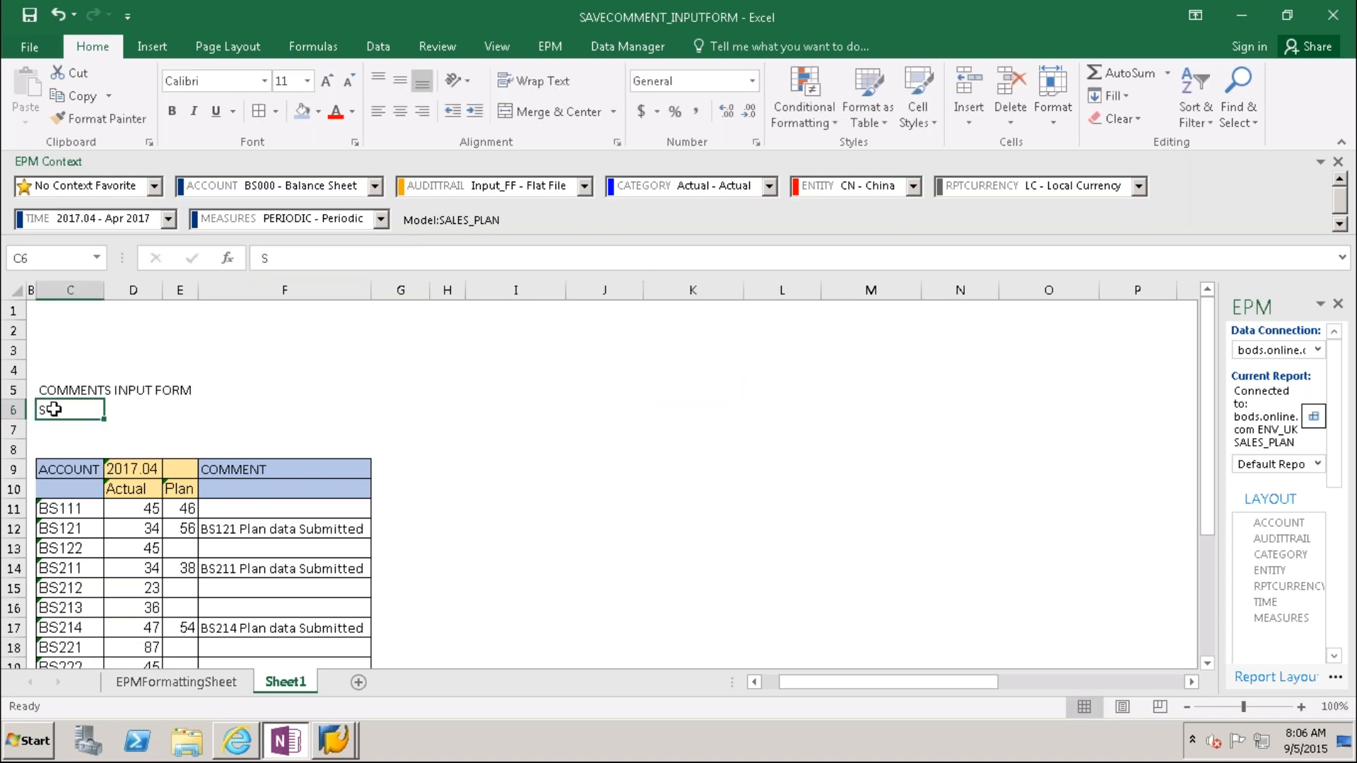
pyautogui.press('Delete')
pyautogui.click(549, 47)
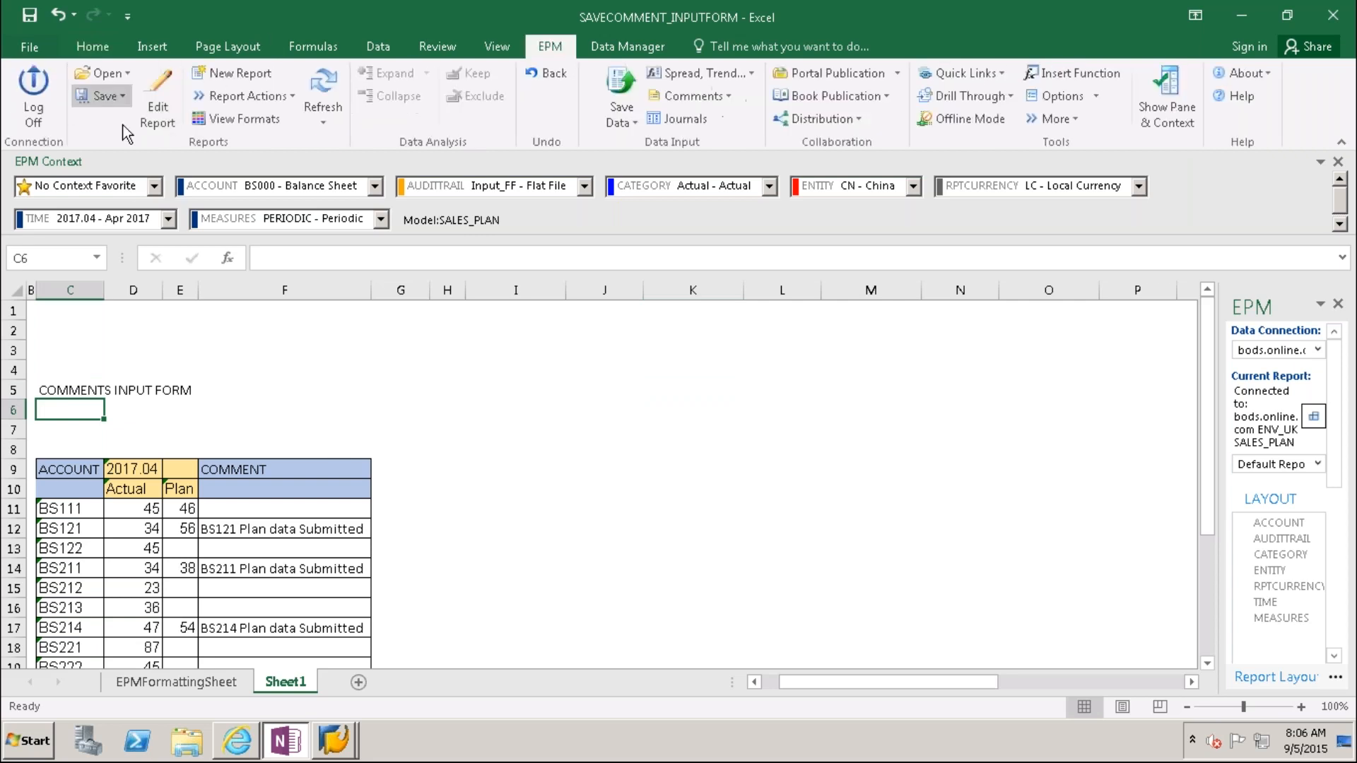
# Step: Save the form over SAVECOMMENT_INPUTFORM.xlsm in INPUT SCHEDULES > Input forms on the server
pyautogui.click(100, 96)
pyautogui.click(148, 167)
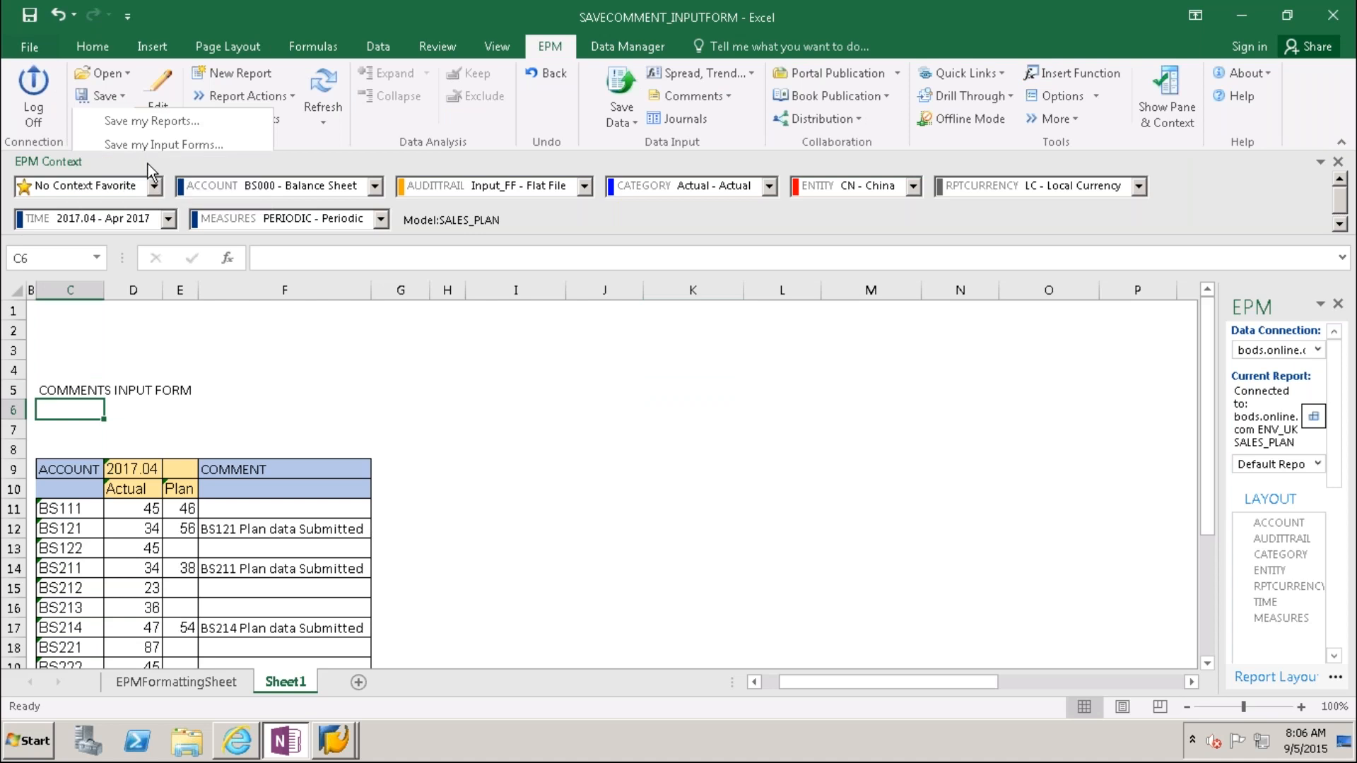
pyautogui.doubleClick(286, 277)
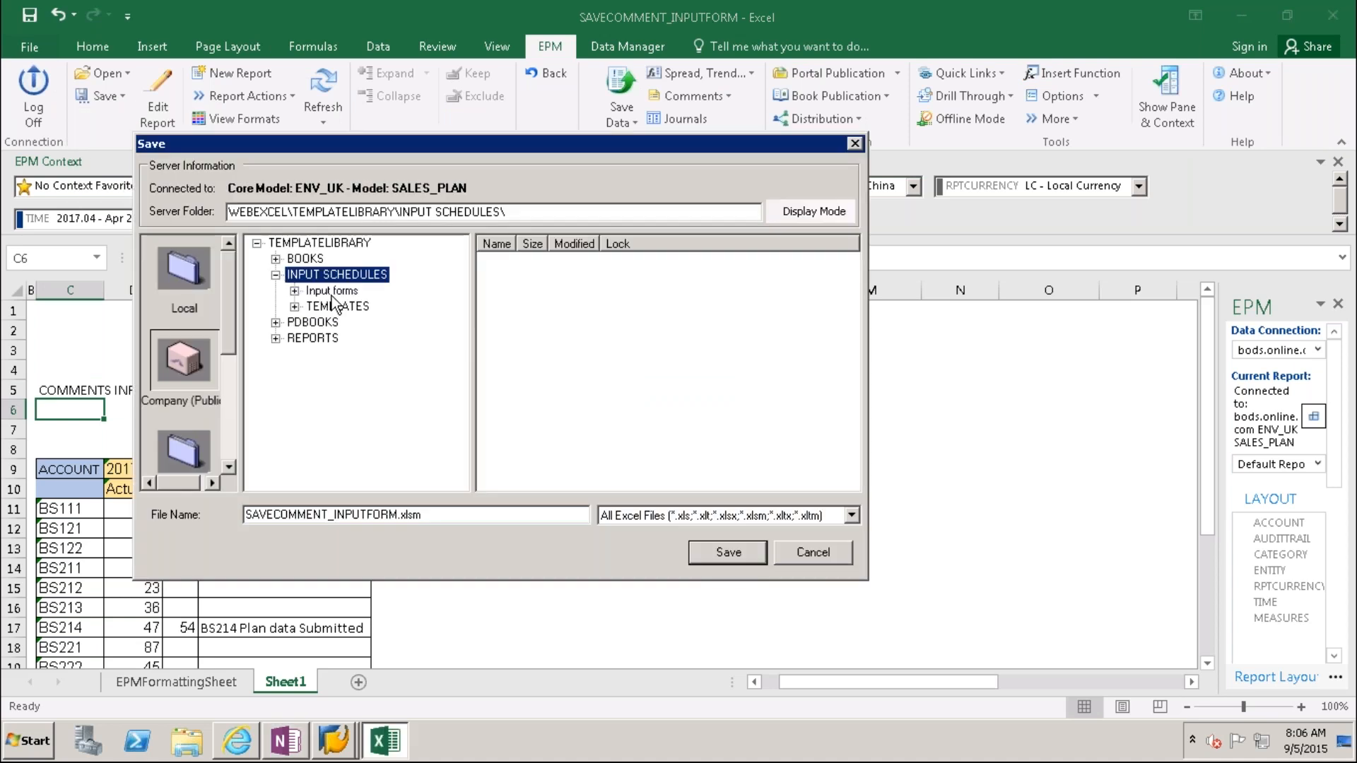
pyautogui.click(332, 290)
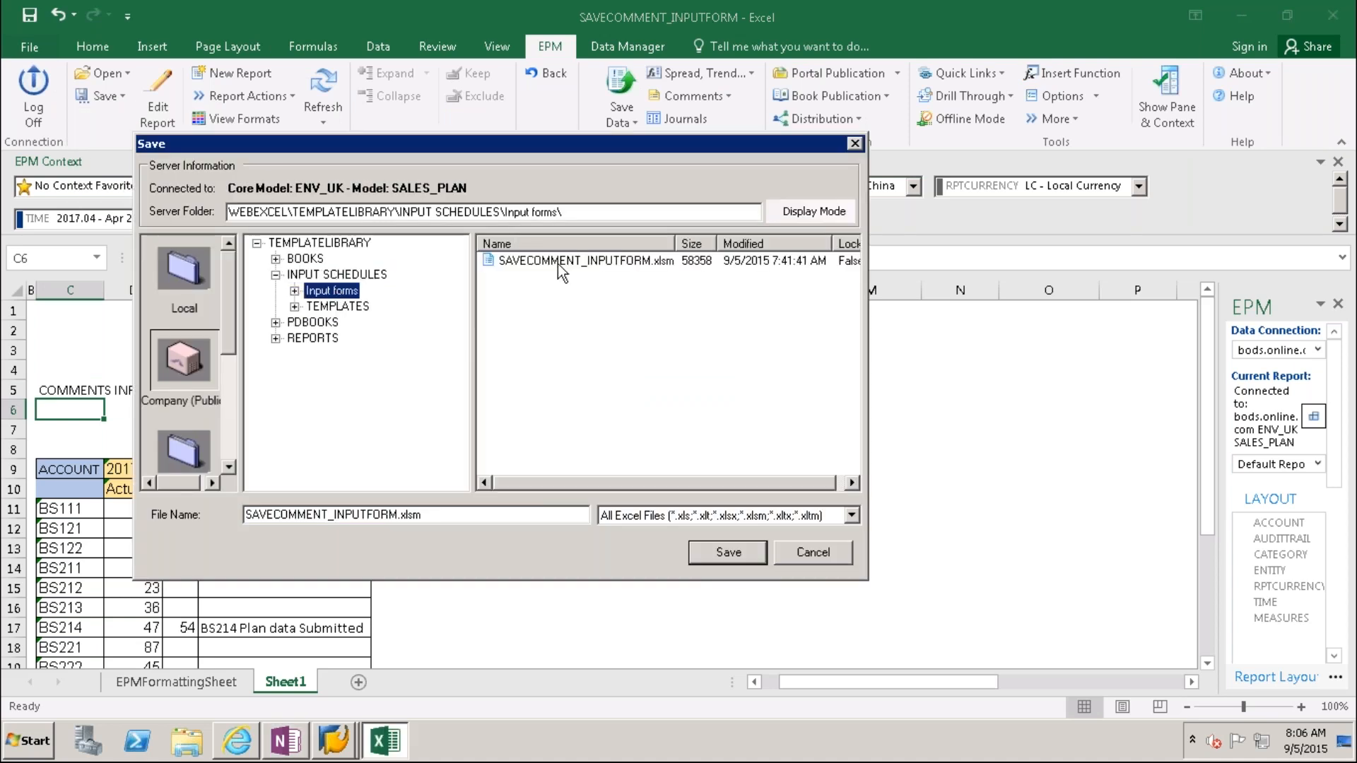
pyautogui.click(558, 261)
pyautogui.click(727, 552)
pyautogui.click(870, 416)
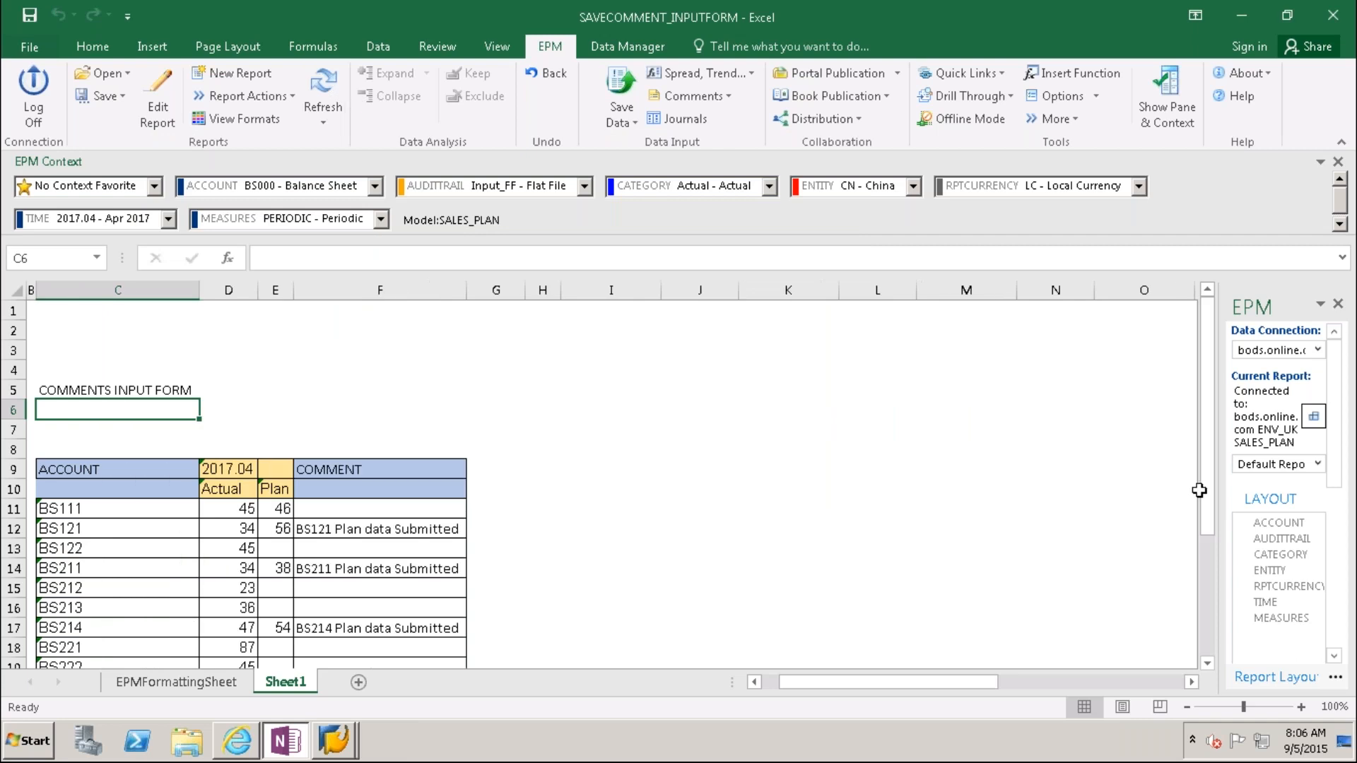
# Step: Enter the comment 'test' for account BS222 in F19
pyautogui.moveTo(1200, 490); pyautogui.dragTo(1201, 569)
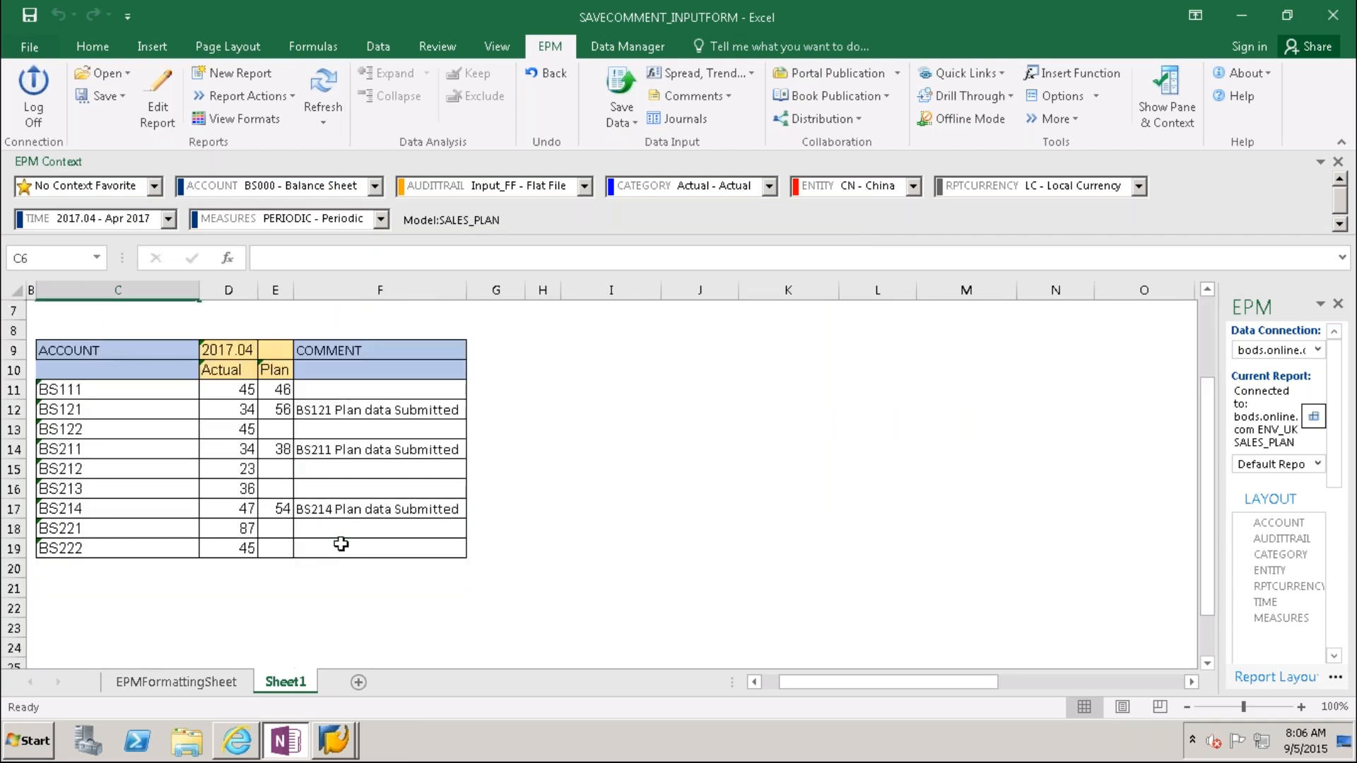
pyautogui.click(342, 544)
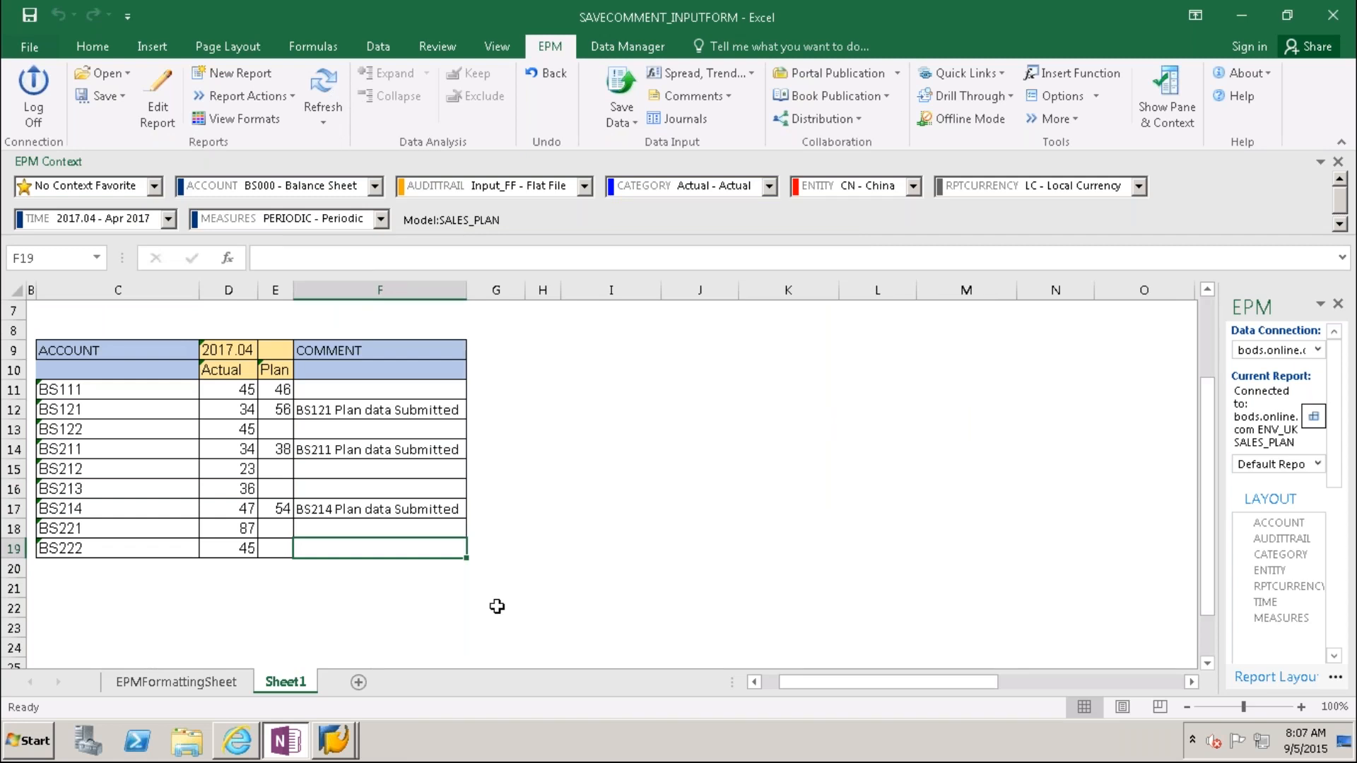
pyautogui.write('test')
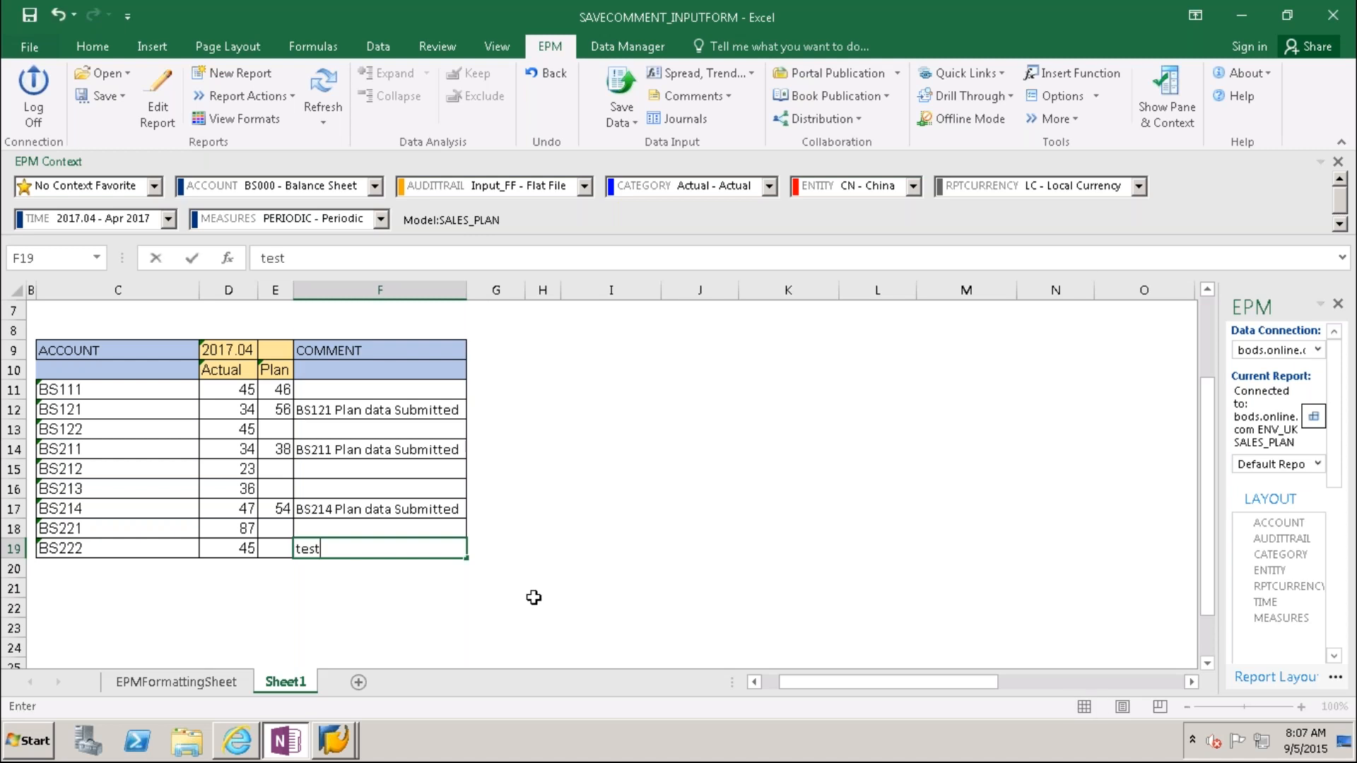
pyautogui.press('Tab')
pyautogui.press('Tab')
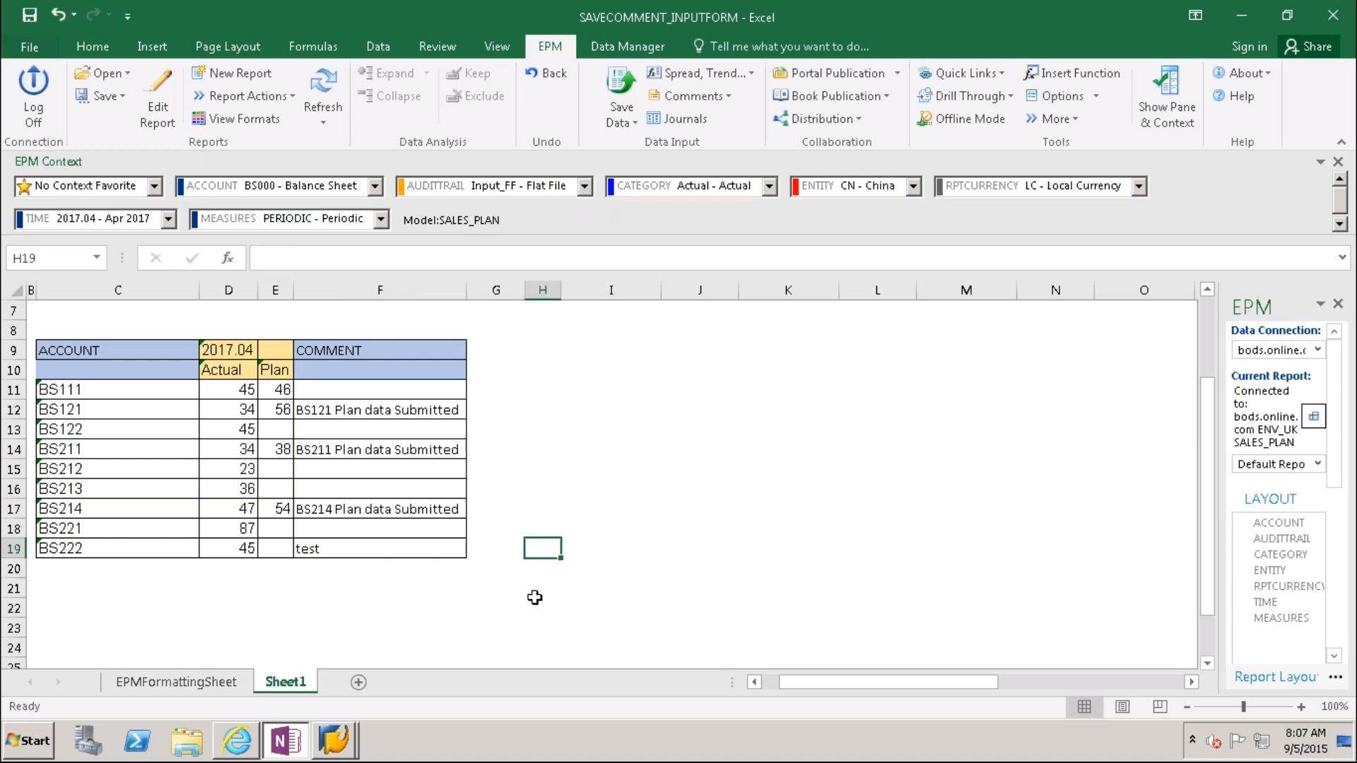
pyautogui.press('Tab')
pyautogui.press('Tab')
pyautogui.press('Tab')
pyautogui.press('Tab')
pyautogui.press('Tab')
pyautogui.press('Tab')
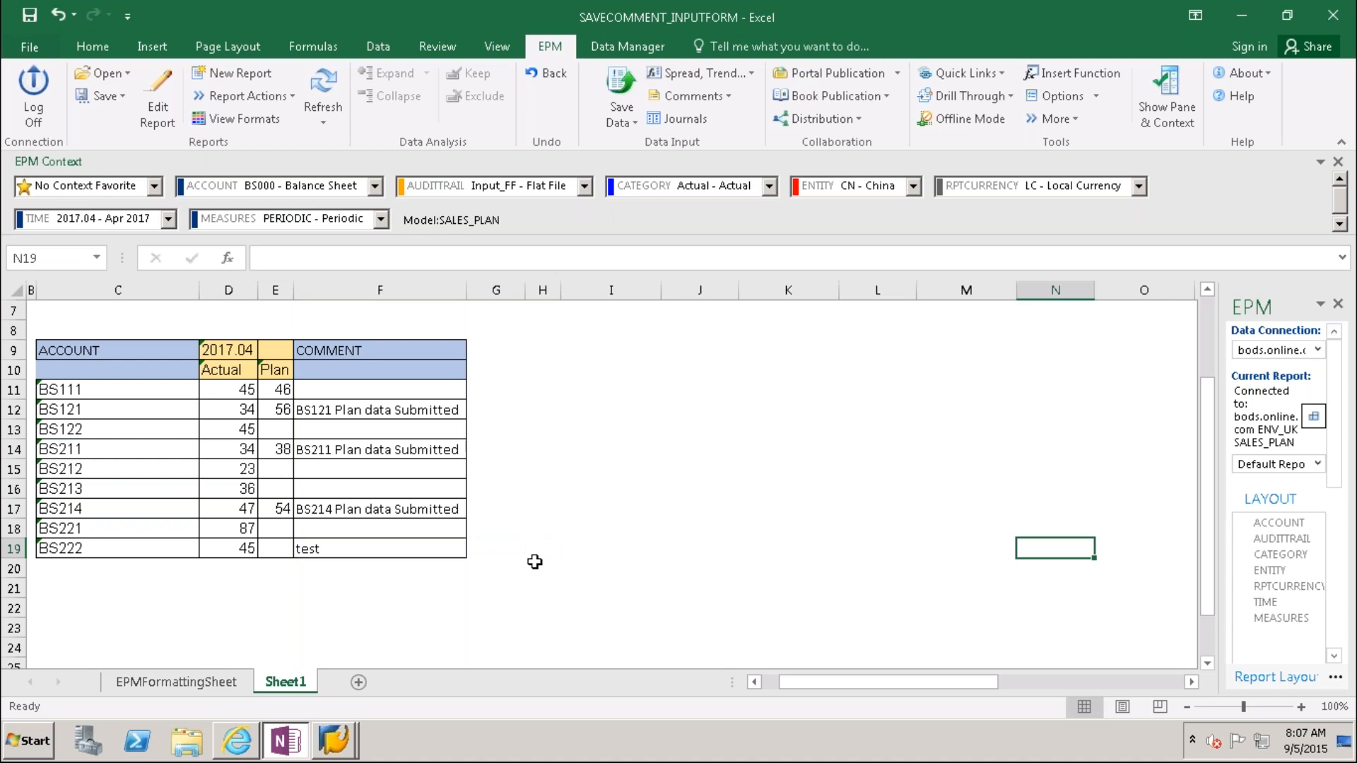
# Step: Send the BS222 'test' comment with Save Data, confirming the one comment
pyautogui.click(622, 84)
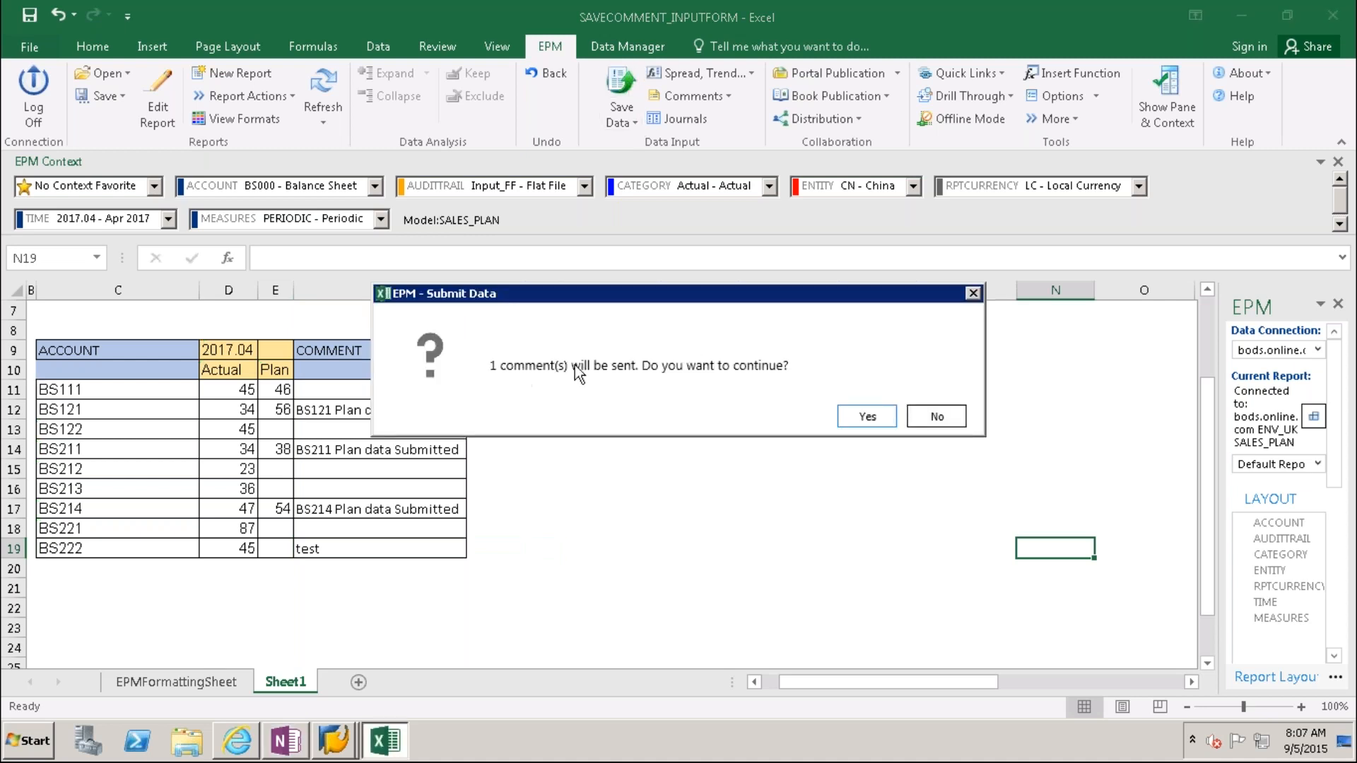
pyautogui.click(881, 419)
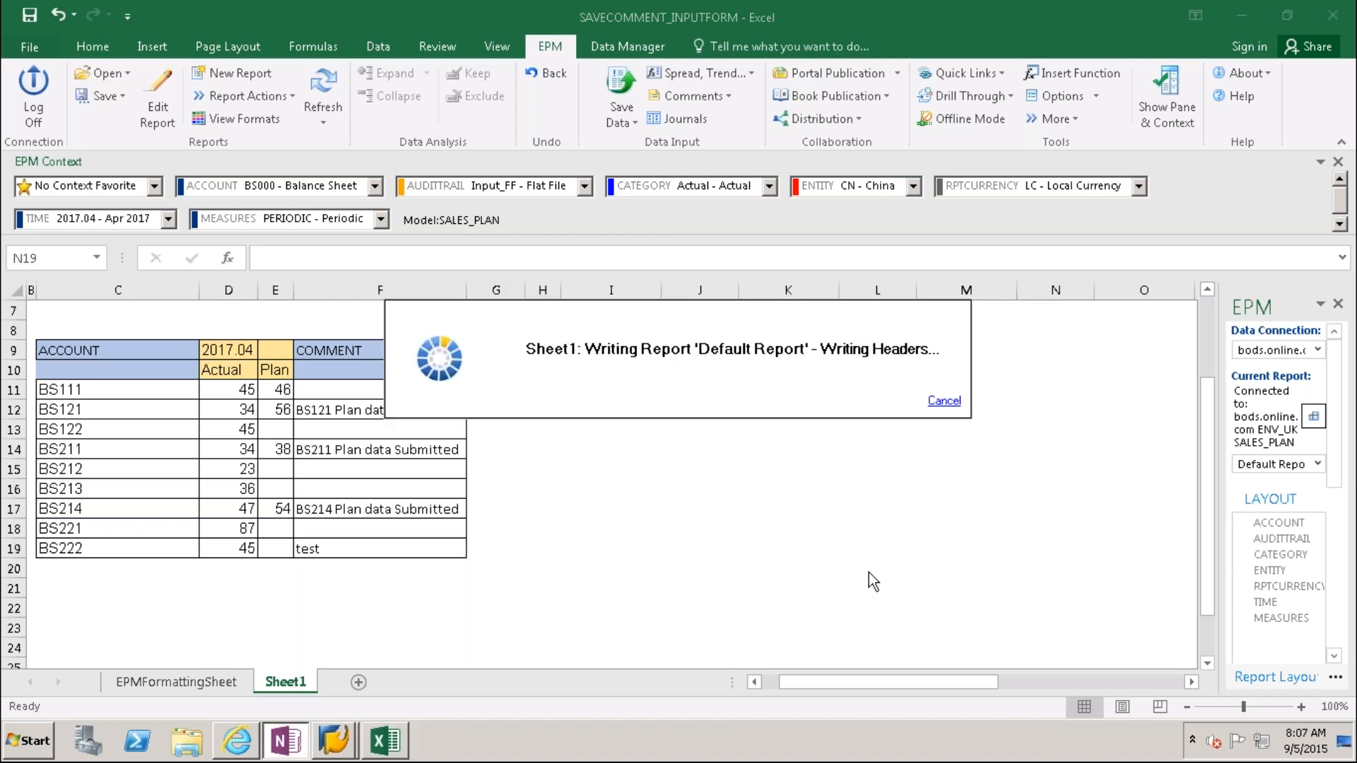
pyautogui.moveTo(997, 683); pyautogui.dragTo(1168, 667)
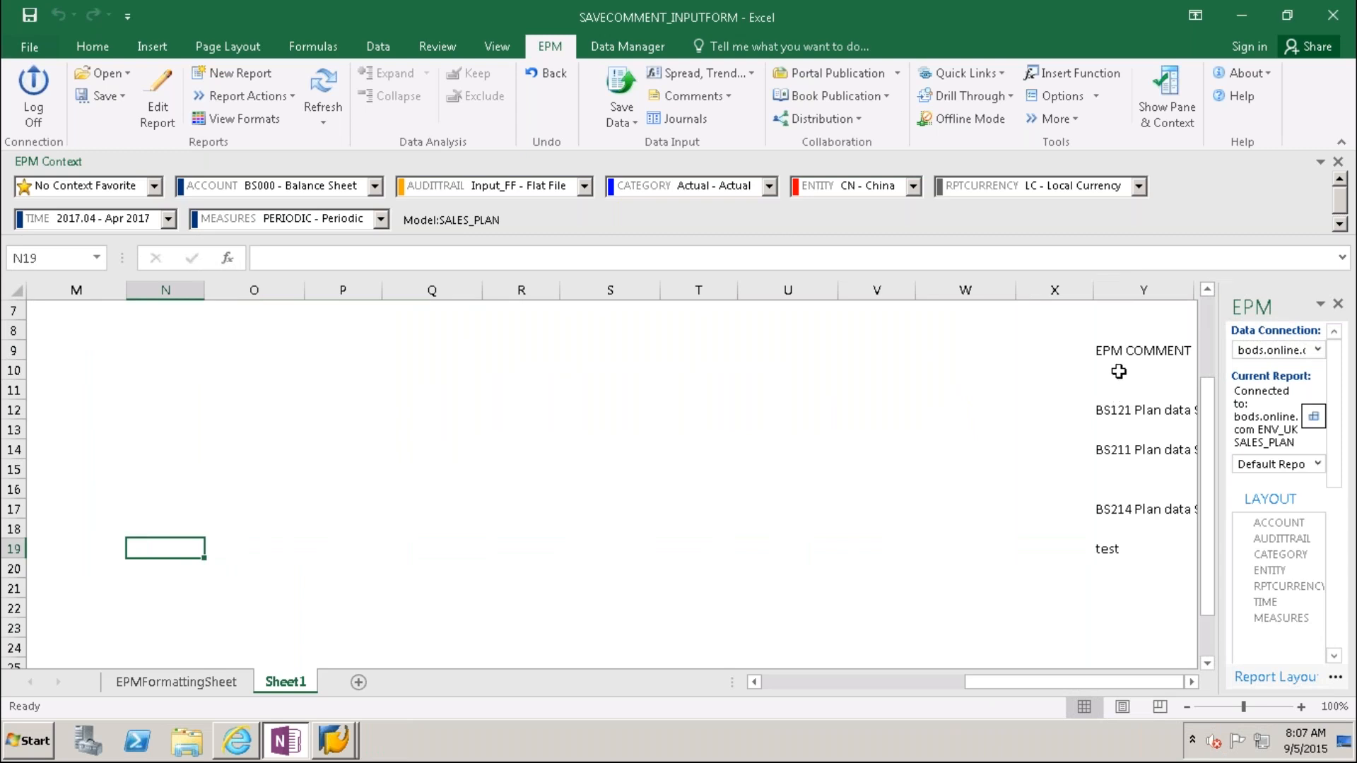
# Step: Copy Y19's EPMSaveComment formula and paste it into the rows below in column Y
pyautogui.click(1116, 547)
pyautogui.click(1114, 566)
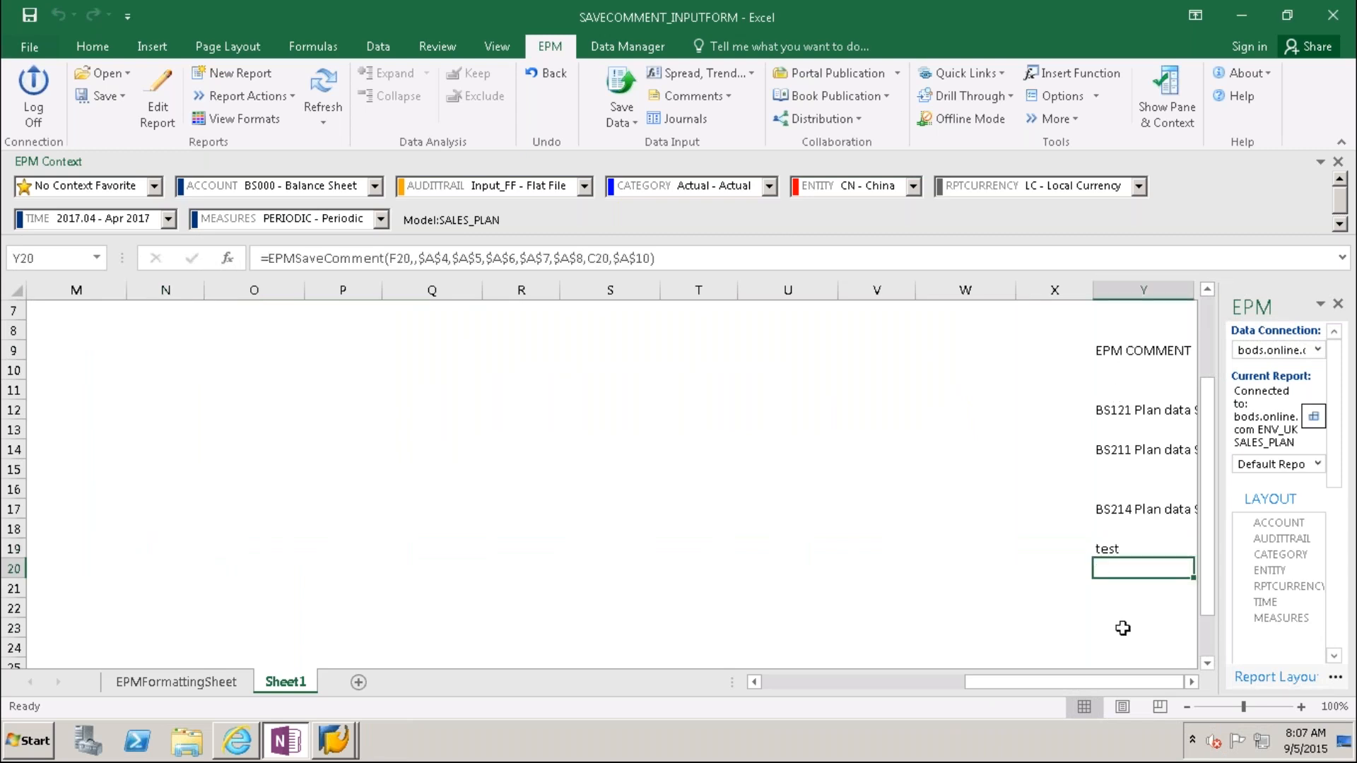
pyautogui.click(1112, 546)
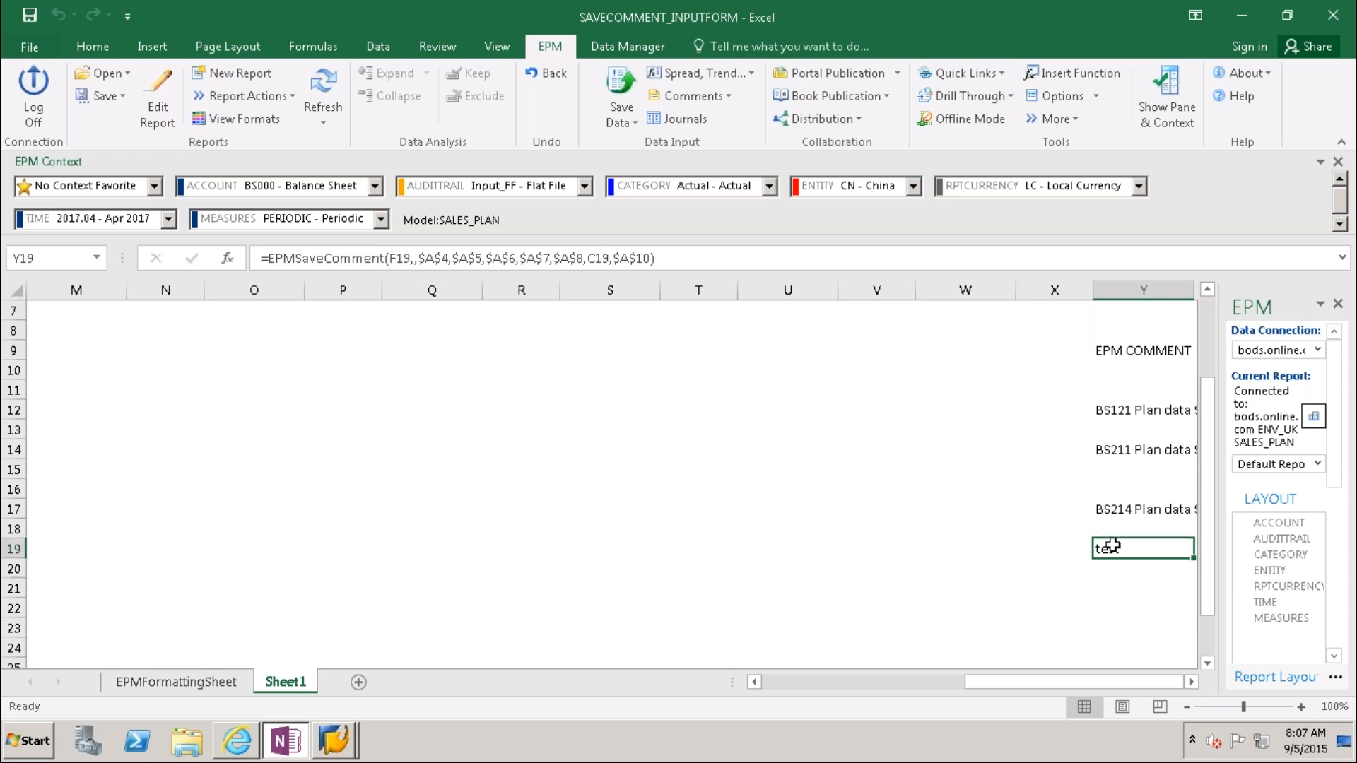
pyautogui.hotkey('ctrl', 'c')
pyautogui.hotkey('shift', 'Down')
pyautogui.hotkey('shift', 'Down')
pyautogui.hotkey('shift', 'Down')
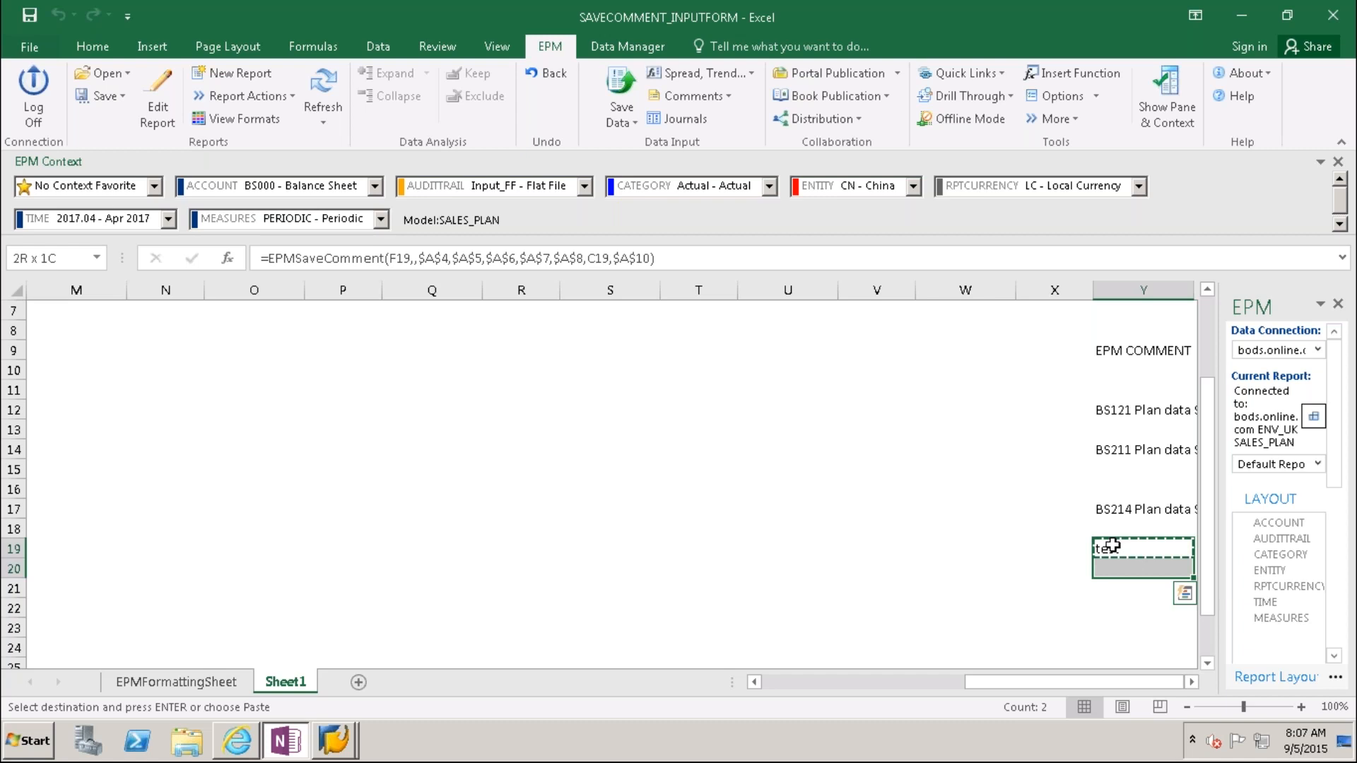
pyautogui.hotkey('shift', 'Down')
pyautogui.hotkey('shift', 'Down')
pyautogui.hotkey('shift', 'Down')
pyautogui.hotkey('shift', 'Down')
pyautogui.hotkey('shift', 'Down')
pyautogui.hotkey('shift', 'Down')
pyautogui.hotkey('shift', 'Down')
pyautogui.hotkey('shift', 'Down')
pyautogui.hotkey('shift', 'Down')
pyautogui.hotkey('shift', 'Down')
pyautogui.hotkey('shift', 'Down')
pyautogui.hotkey('shift', 'Down')
pyautogui.hotkey('shift', 'Down')
pyautogui.hotkey('shift', 'Down')
pyautogui.hotkey('shift', 'Down')
pyautogui.hotkey('shift', 'Down')
pyautogui.hotkey('shift', 'Down')
pyautogui.hotkey('shift', 'Down')
pyautogui.hotkey('shift', 'Down')
pyautogui.hotkey('shift', 'Down')
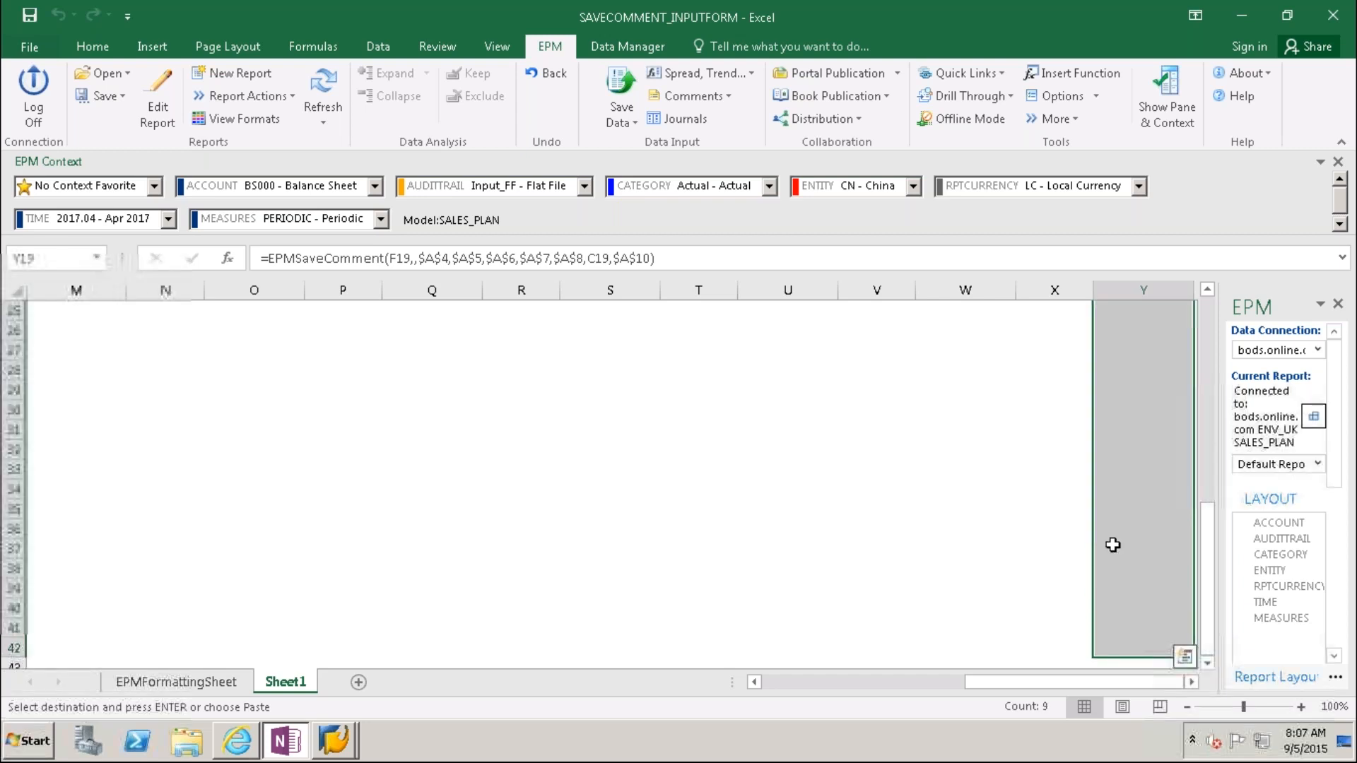
pyautogui.hotkey('ctrl', 'v')
pyautogui.click(1020, 540)
pyautogui.moveTo(1060, 682); pyautogui.dragTo(837, 696)
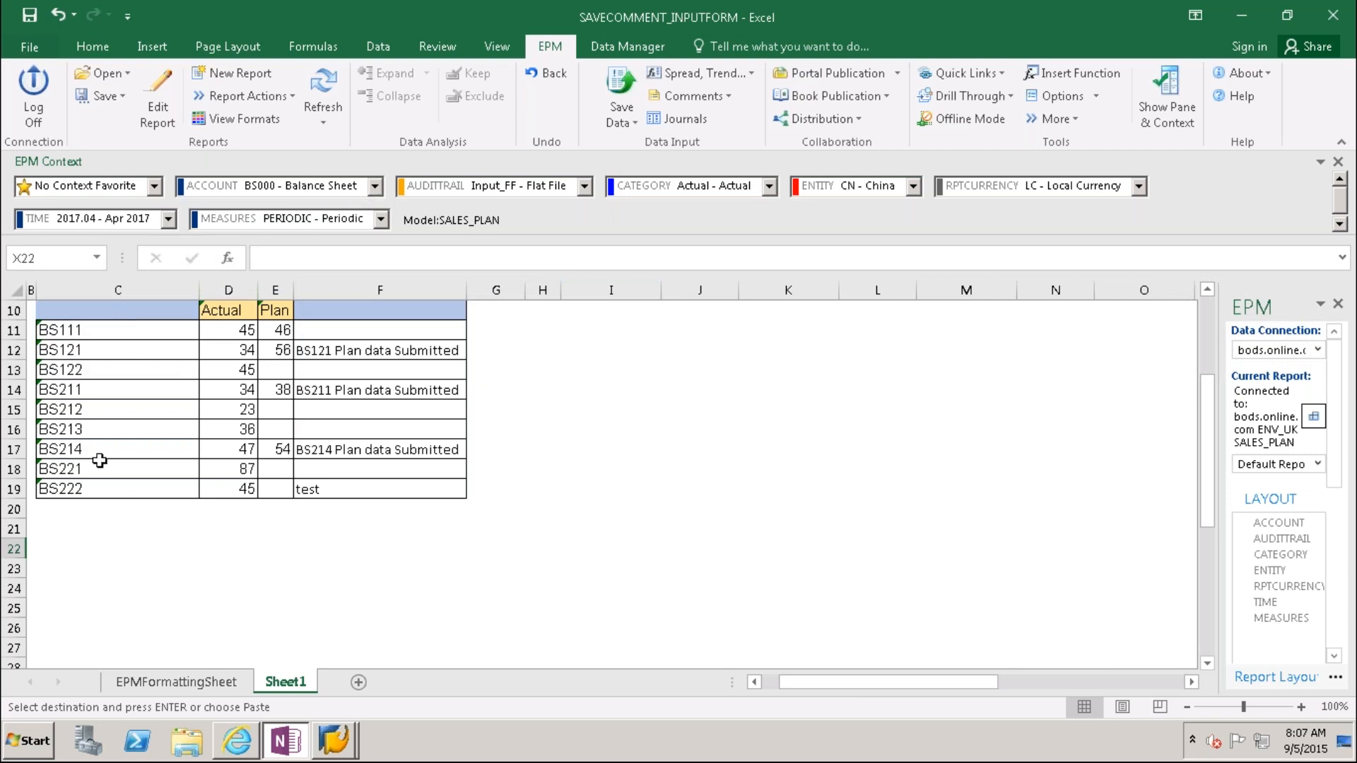
# Step: Set the ACCOUNT context to PL600 - Net Income through Select Other Members
pyautogui.click(374, 188)
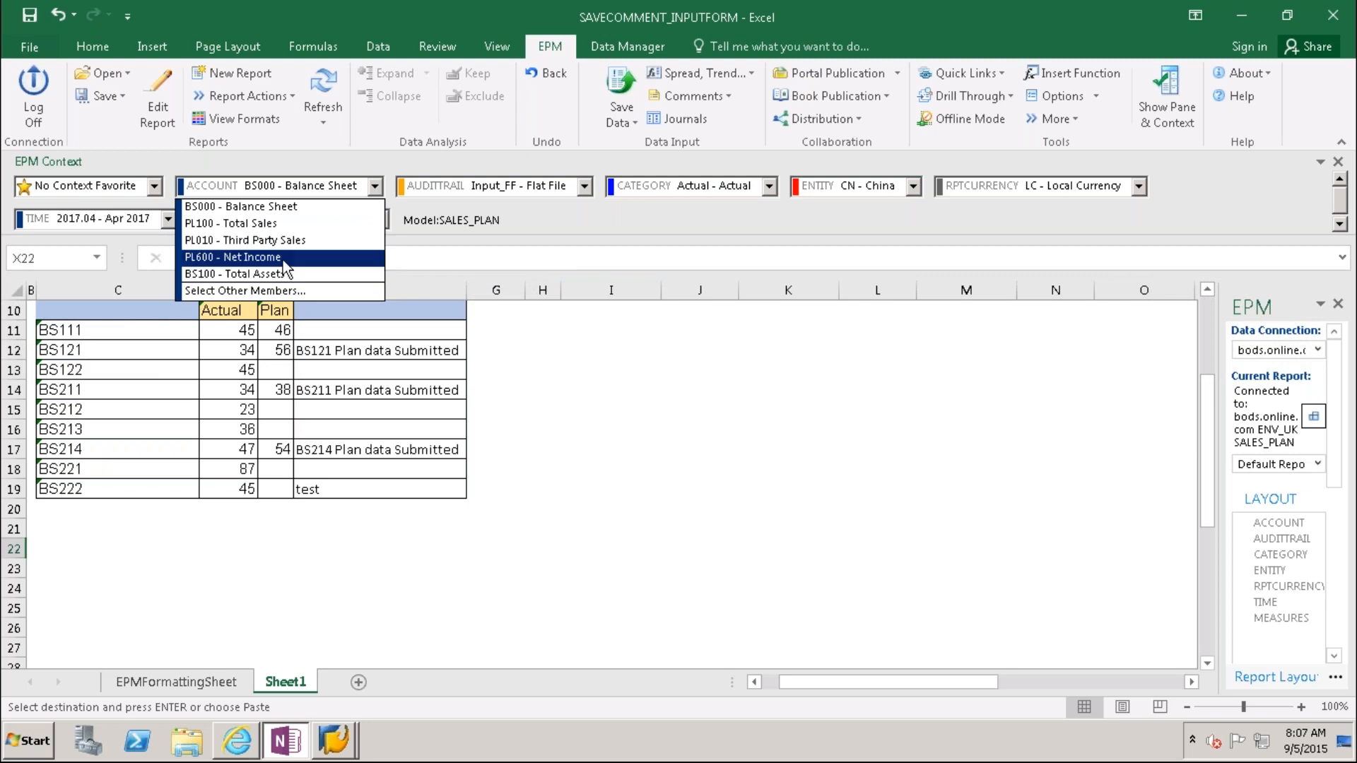
pyautogui.click(265, 291)
pyautogui.click(200, 224)
pyautogui.click(236, 224)
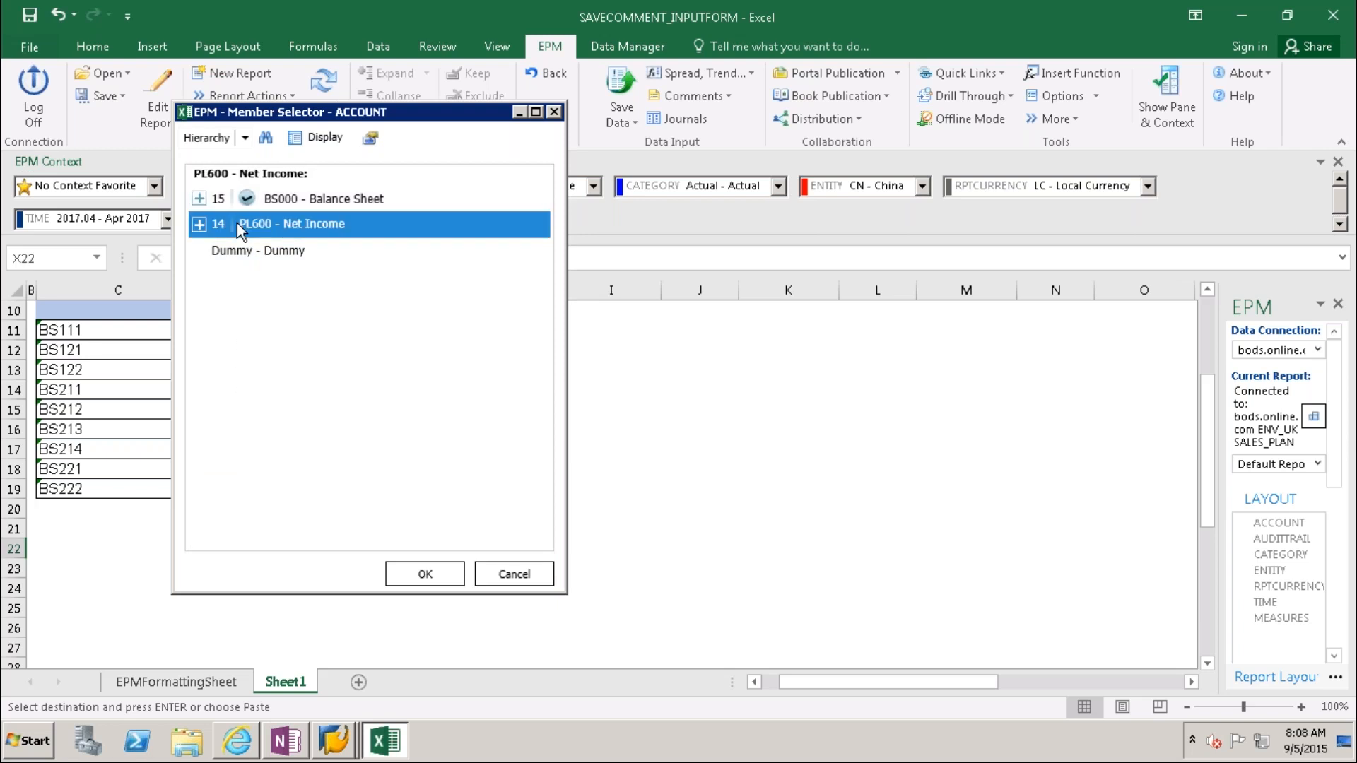
pyautogui.click(422, 584)
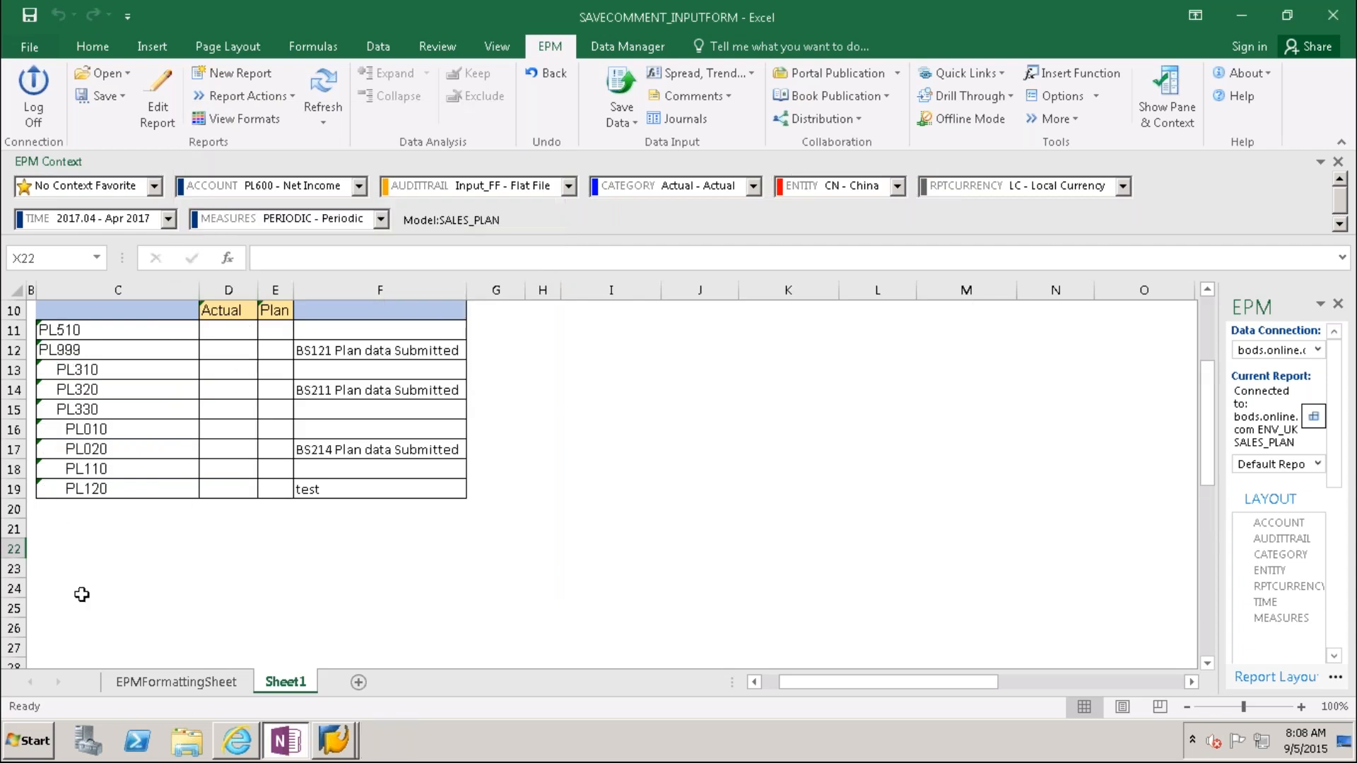
pyautogui.click(14, 569)
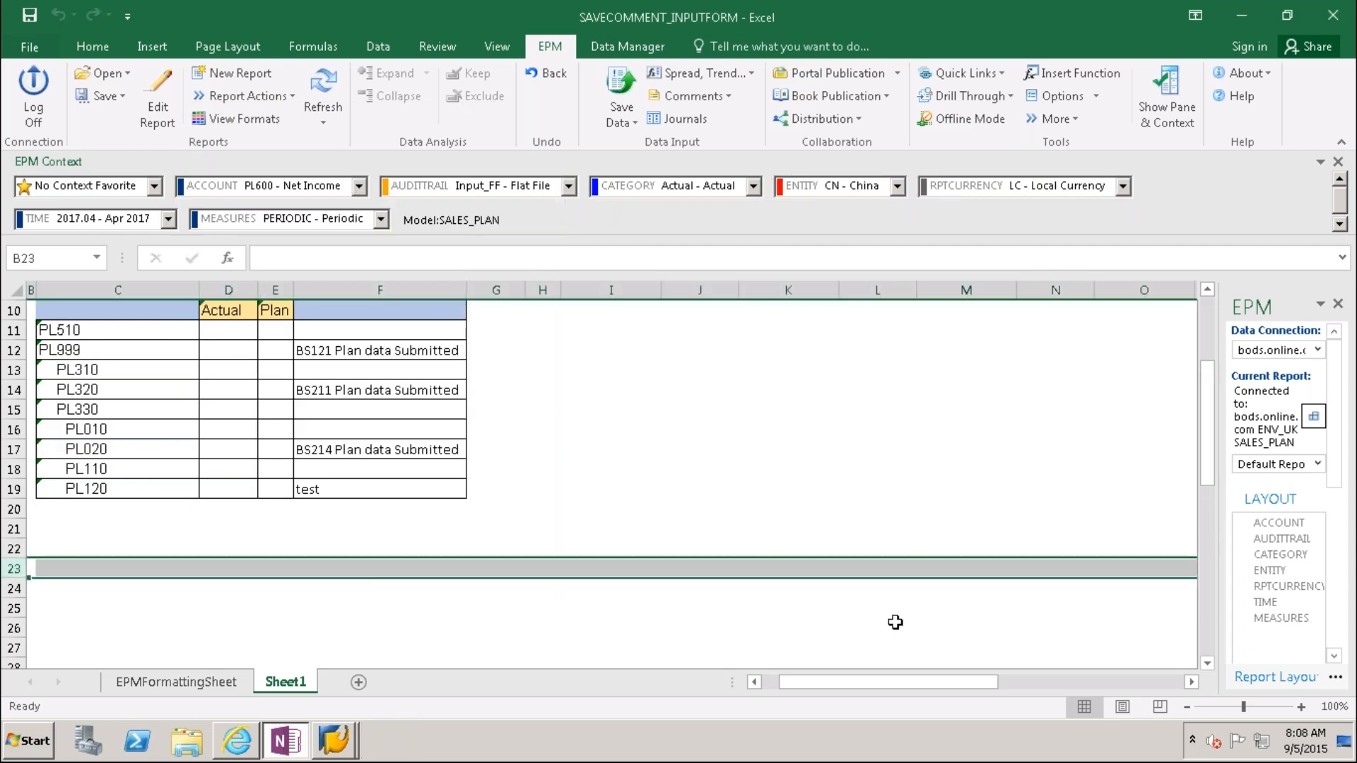
# Step: Review the save-comment formulas in column Y, from Y11 down to Y32
pyautogui.moveTo(915, 683); pyautogui.dragTo(1106, 677)
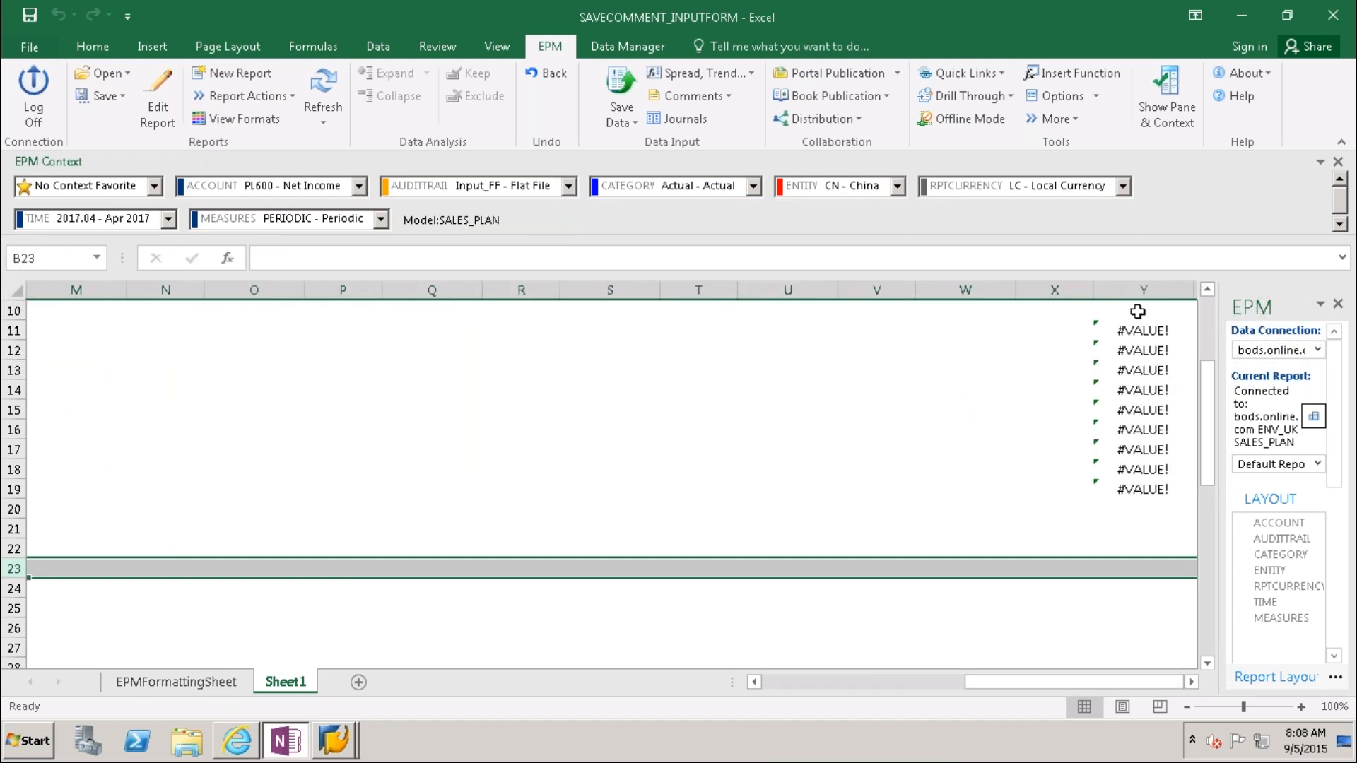
pyautogui.click(1191, 682)
pyautogui.click(1191, 682)
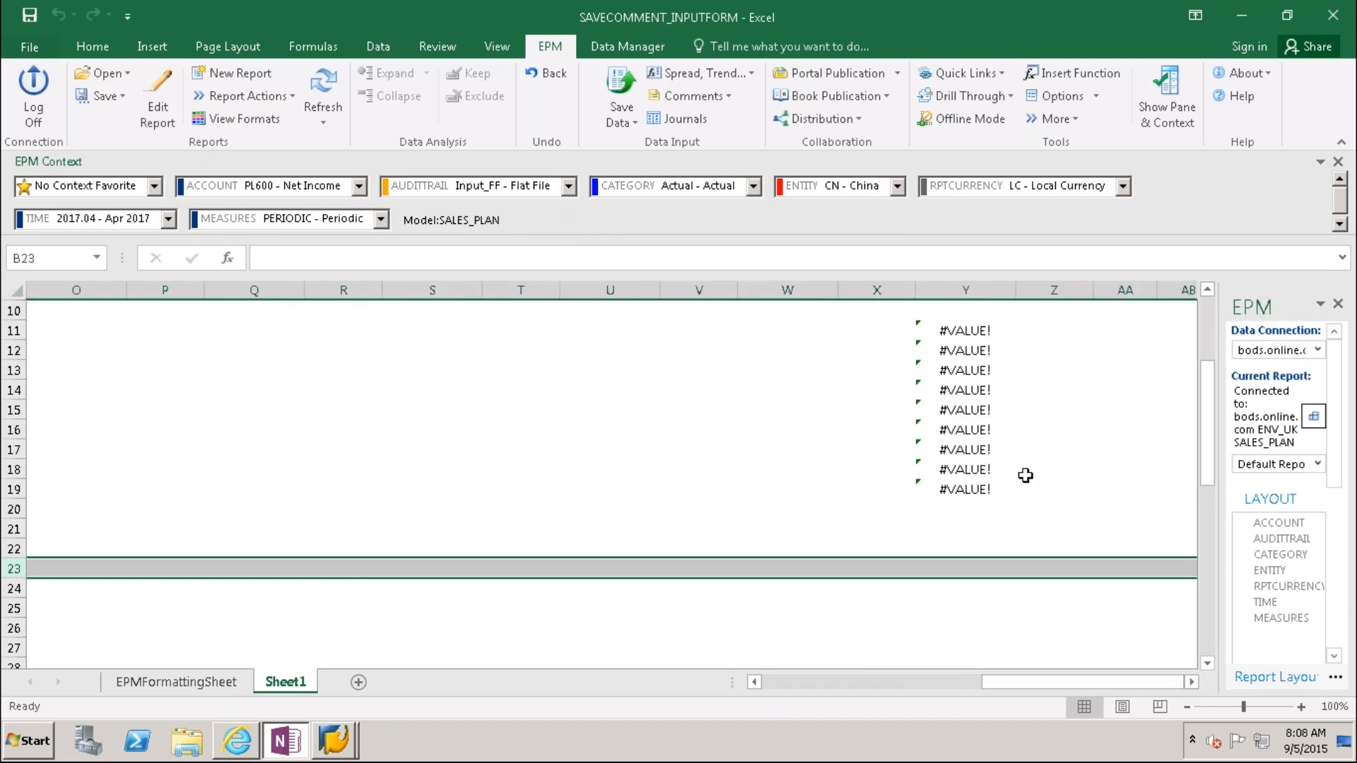
pyautogui.click(973, 328)
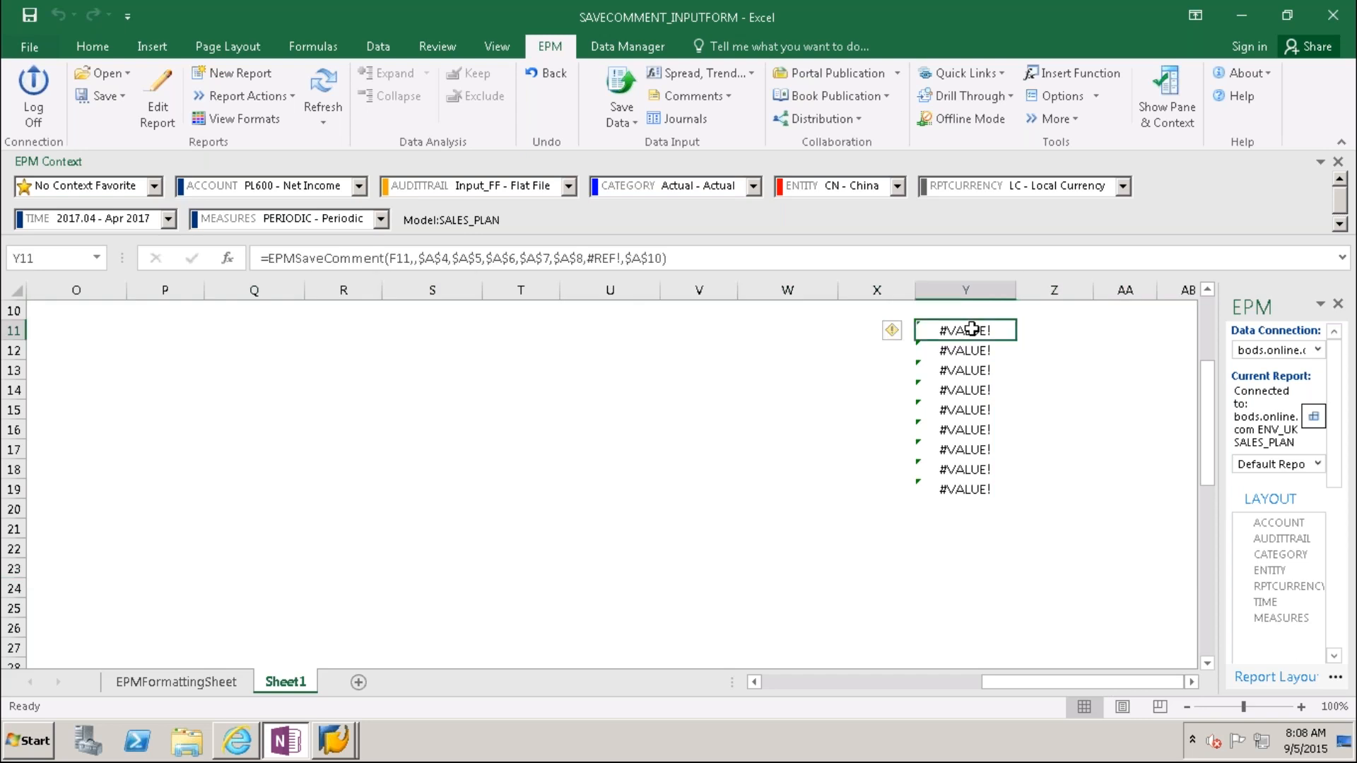
pyautogui.click(973, 561)
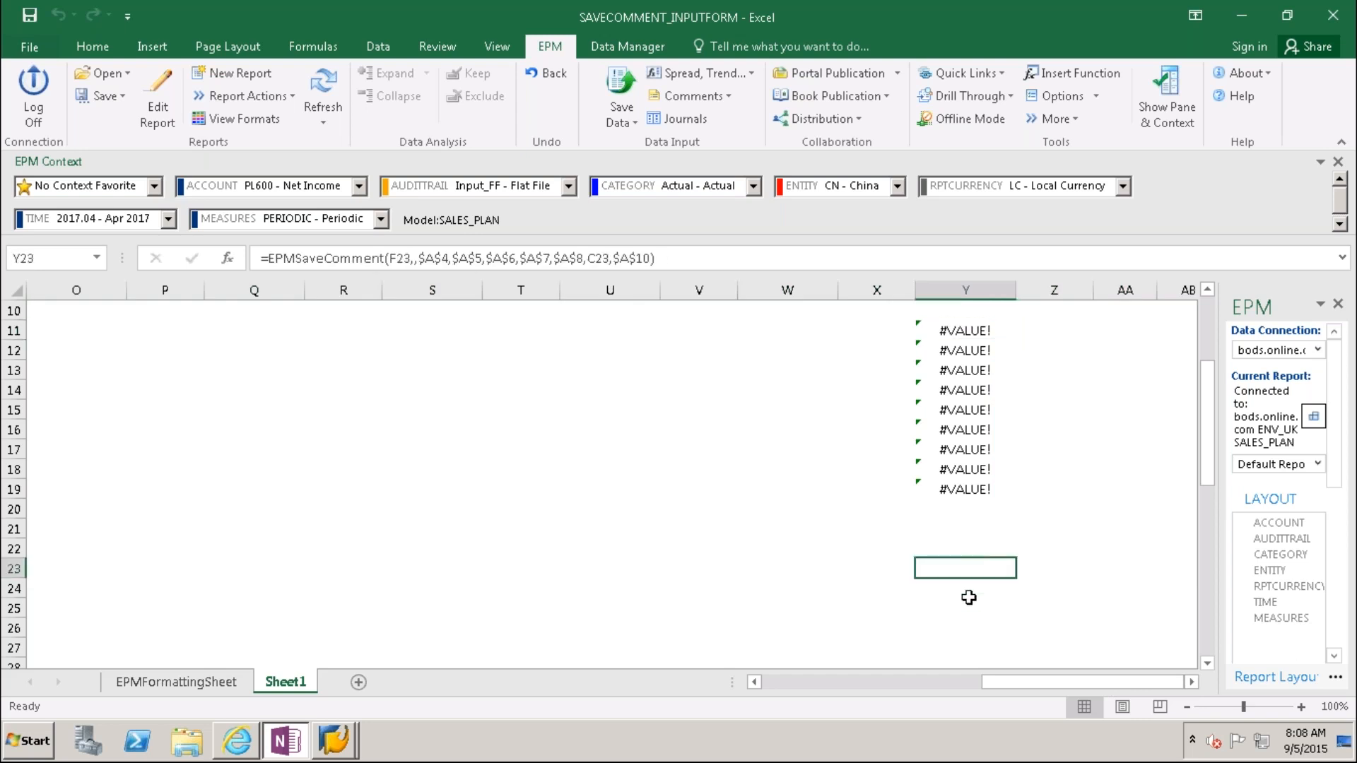
pyautogui.click(969, 593)
pyautogui.click(968, 628)
pyautogui.click(967, 656)
pyautogui.moveTo(1202, 494); pyautogui.dragTo(1202, 529)
pyautogui.click(998, 646)
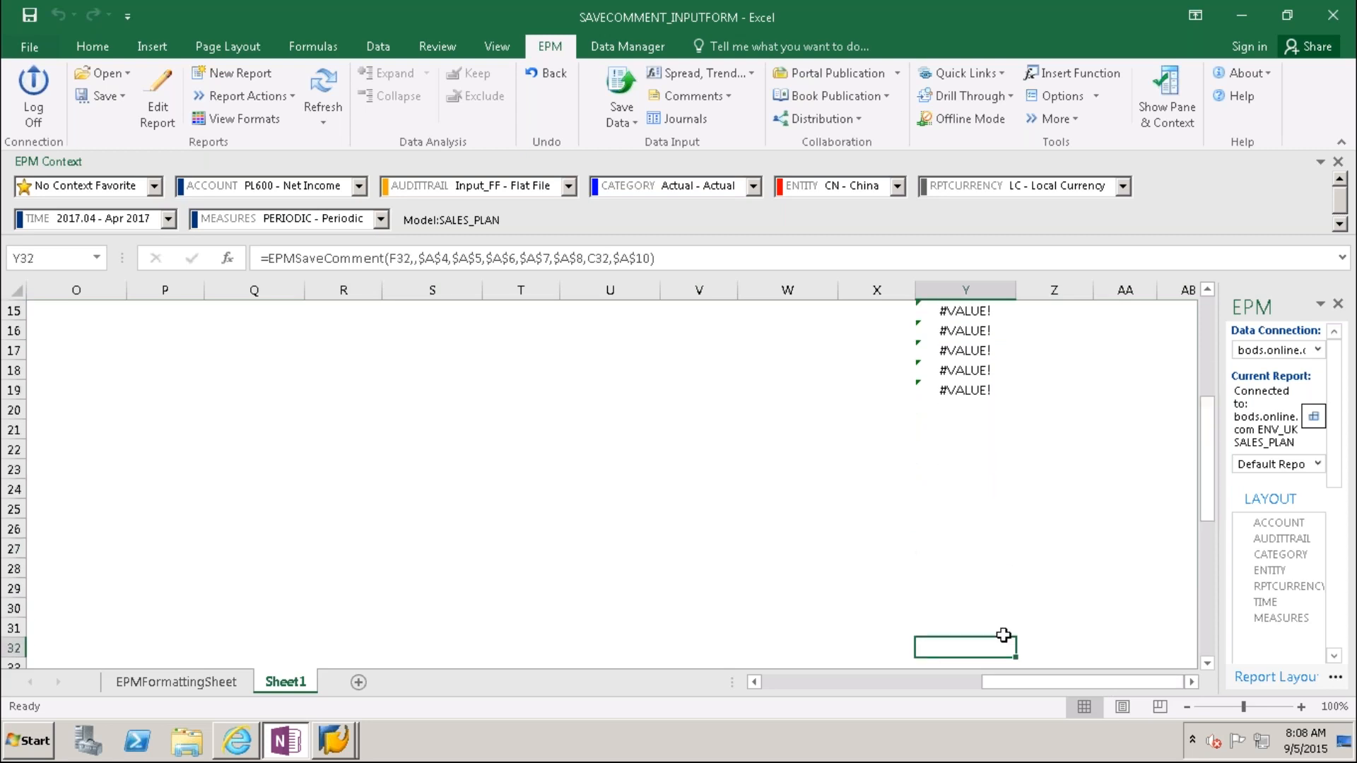
# Step: Scroll back to column B and the top of the comments input form
pyautogui.moveTo(1018, 684); pyautogui.dragTo(782, 685)
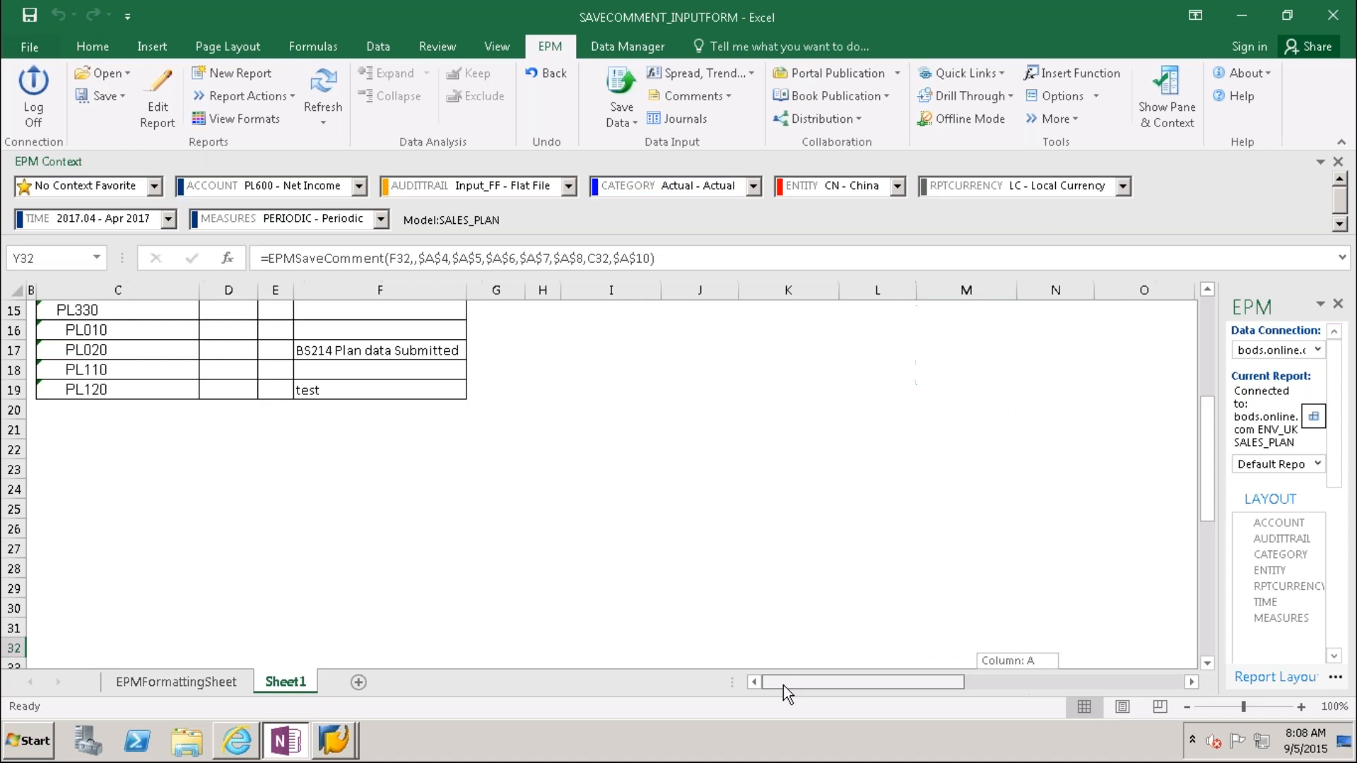
pyautogui.click(55, 610)
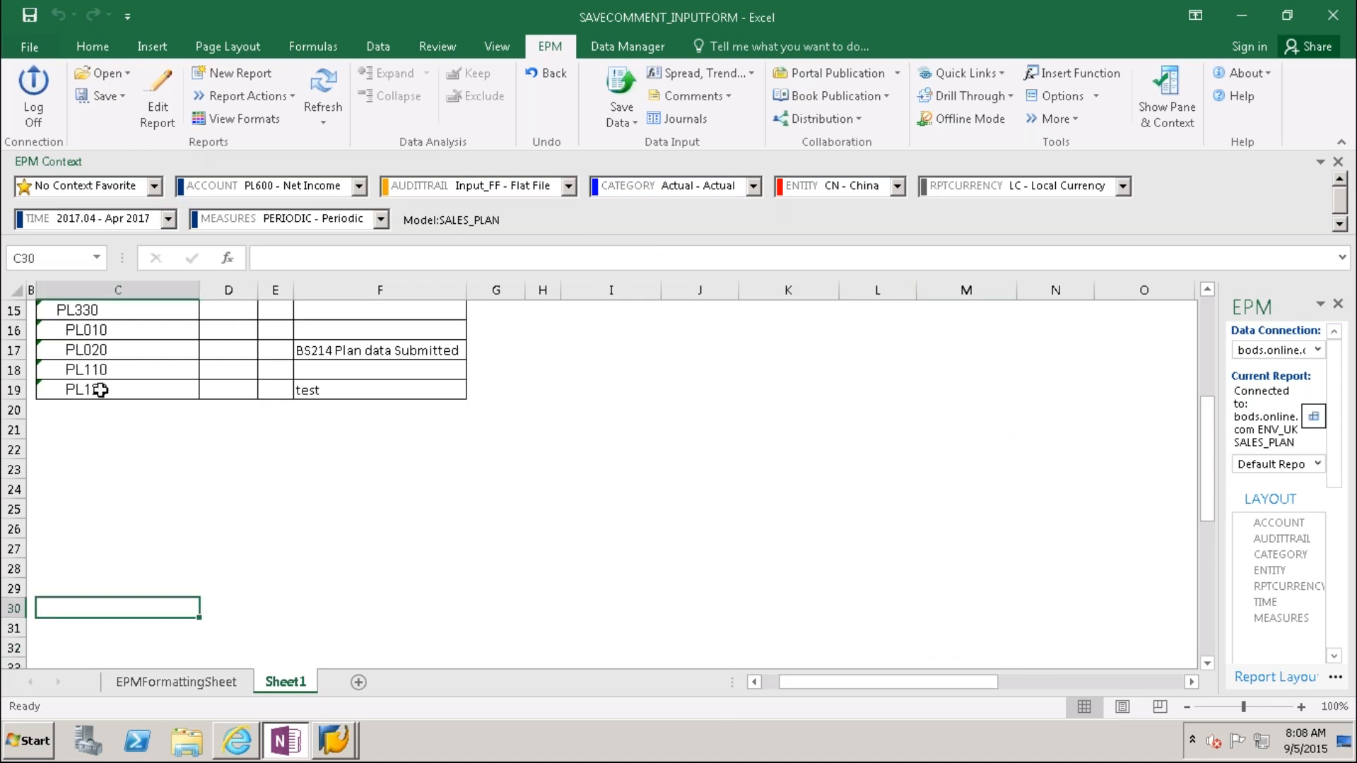
pyautogui.click(347, 609)
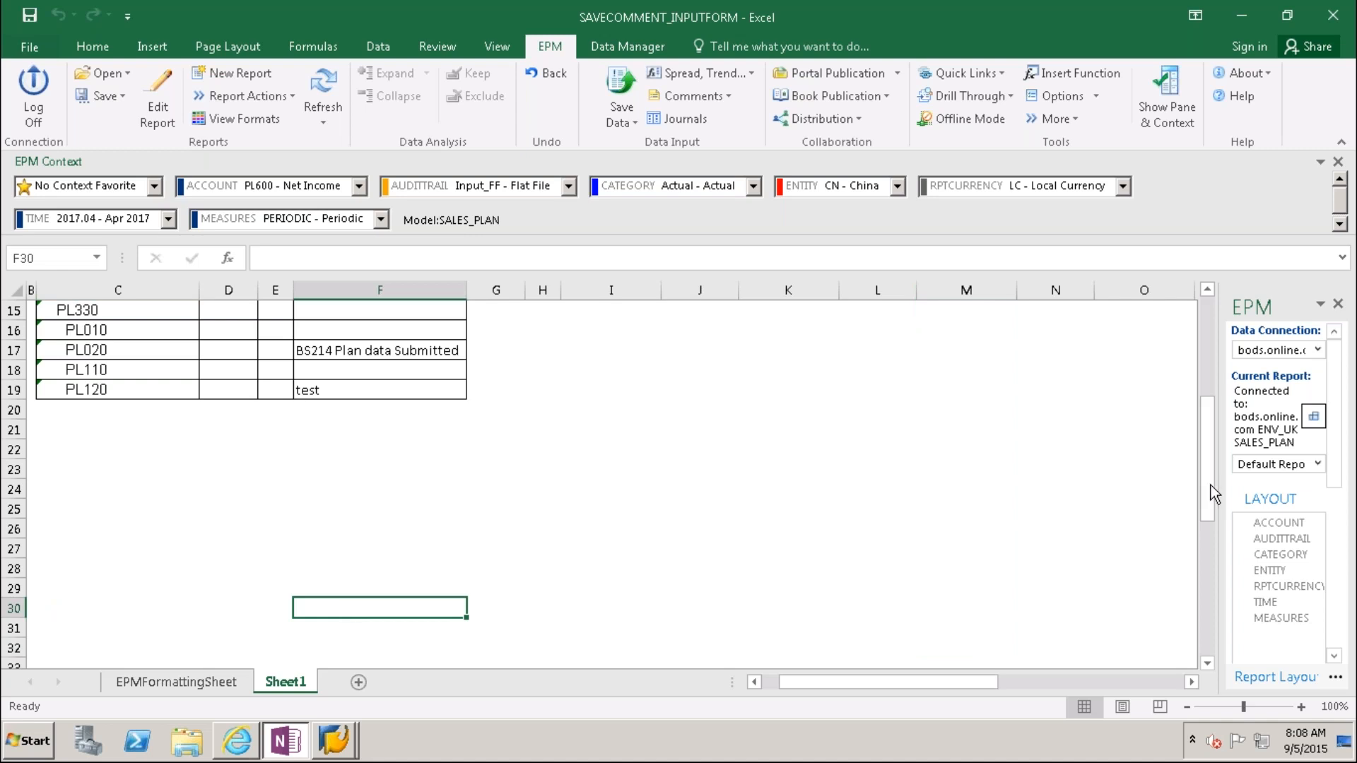
pyautogui.moveTo(1206, 482); pyautogui.dragTo(1069, 479)
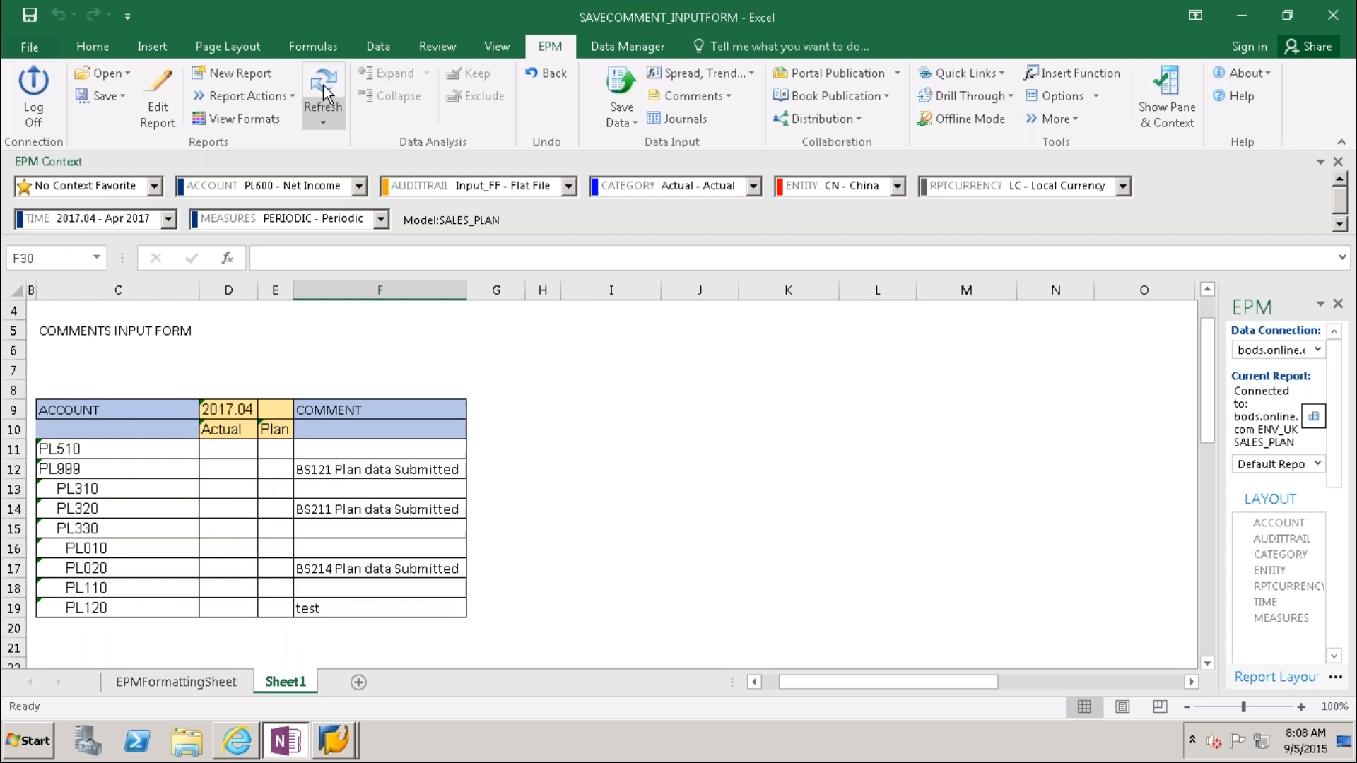
# Step: Refresh the form from SALES_PLAN and inspect row 12's EPM COMMENT formula
pyautogui.click(325, 92)
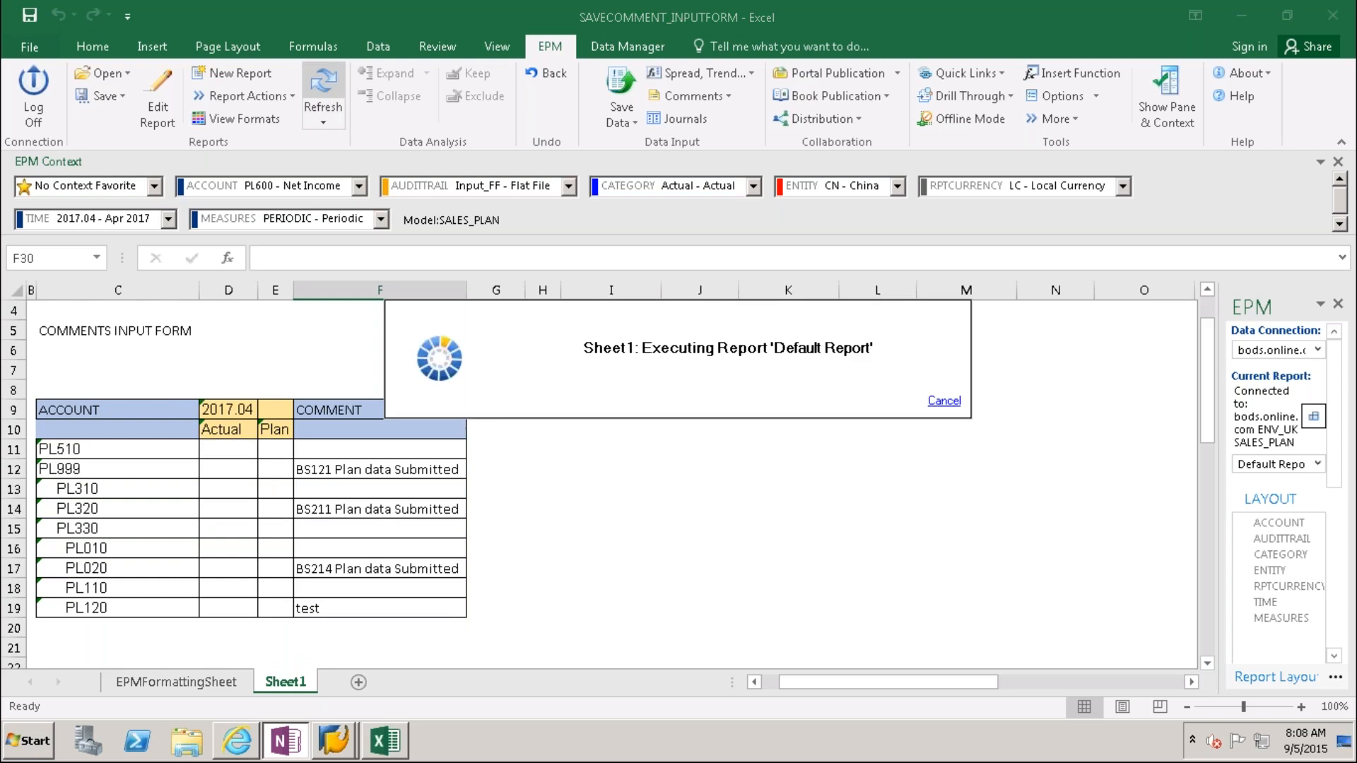
pyautogui.click(397, 471)
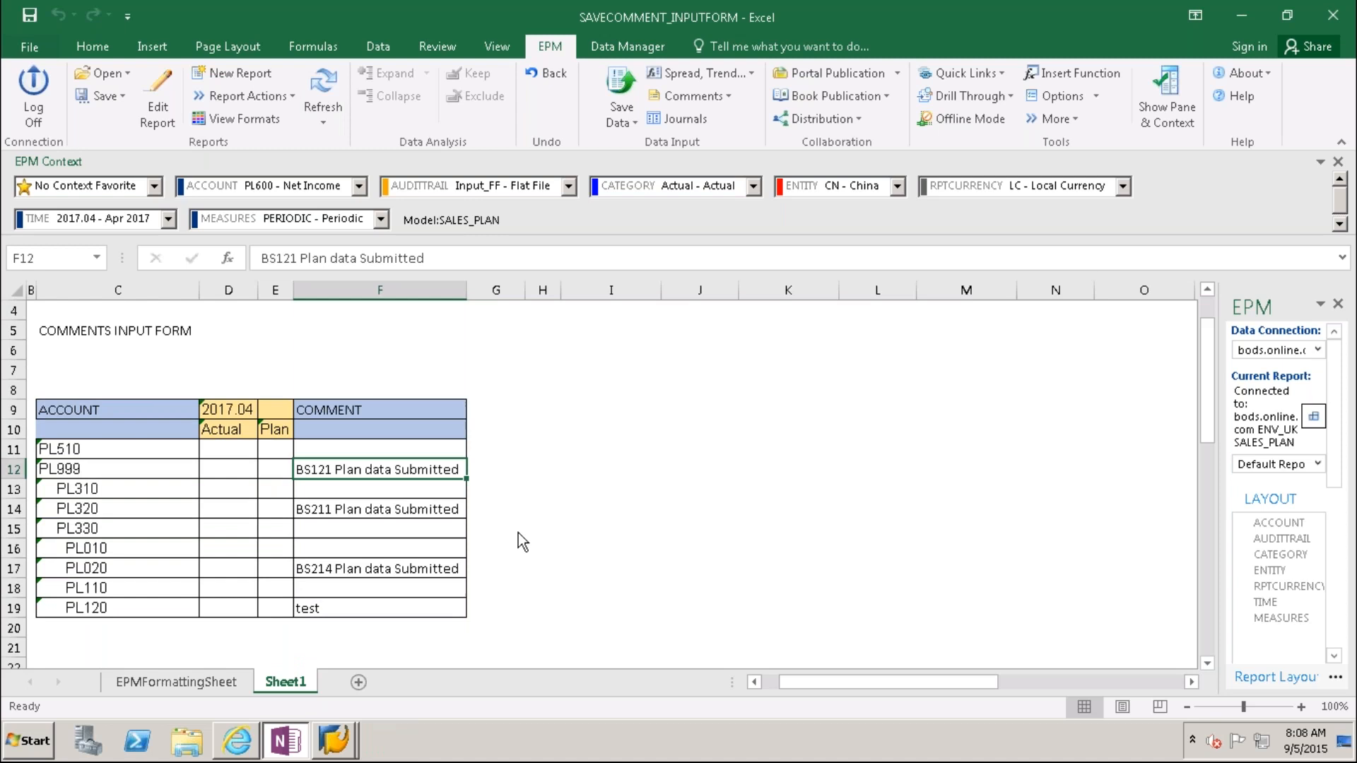
pyautogui.press('Tab')
pyautogui.press('Right')
pyautogui.press('Right')
pyautogui.press('Right')
pyautogui.press('Right')
pyautogui.press('Right')
pyautogui.press('Right')
pyautogui.press('Right')
pyautogui.press('Right')
pyautogui.press('Right')
pyautogui.press('Right')
pyautogui.press('Right')
pyautogui.press('Right')
pyautogui.press('Right')
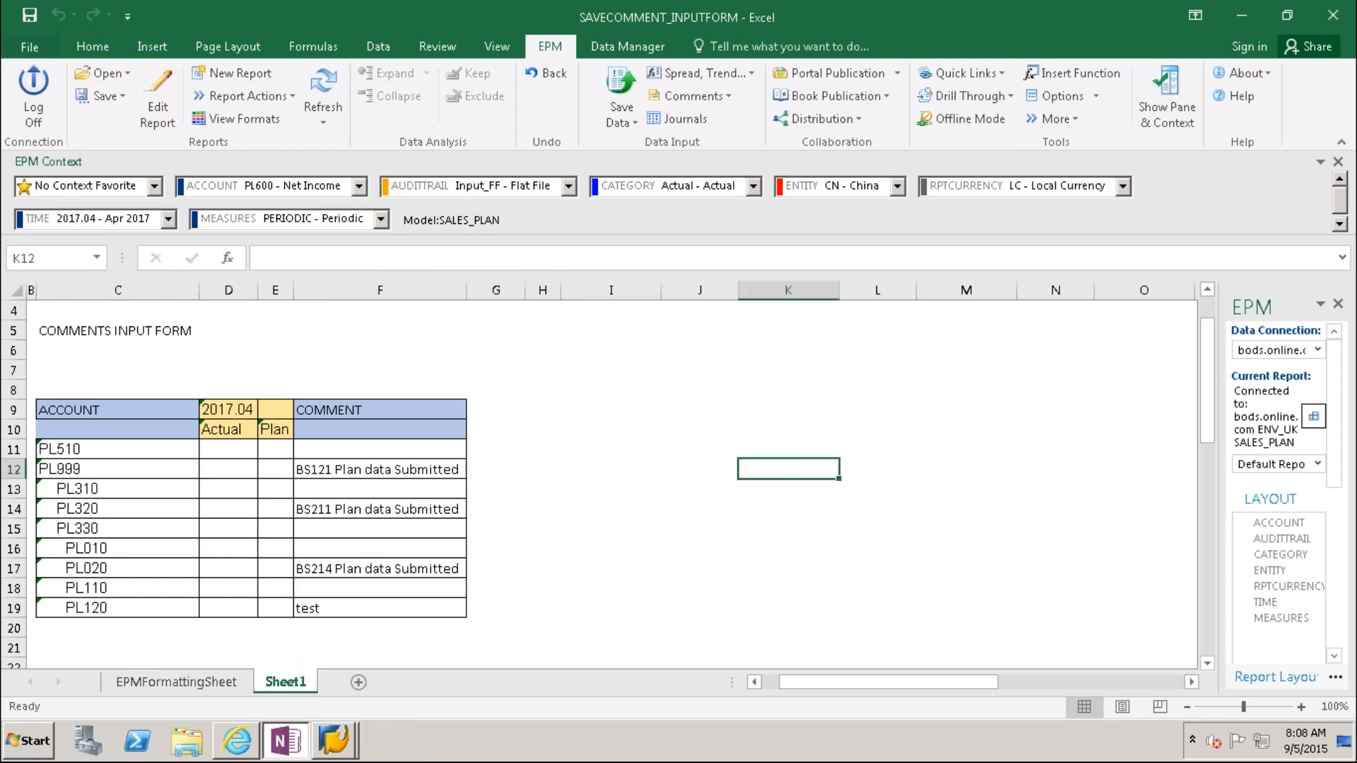
pyautogui.press('Right')
pyautogui.press('Right')
pyautogui.press('Right')
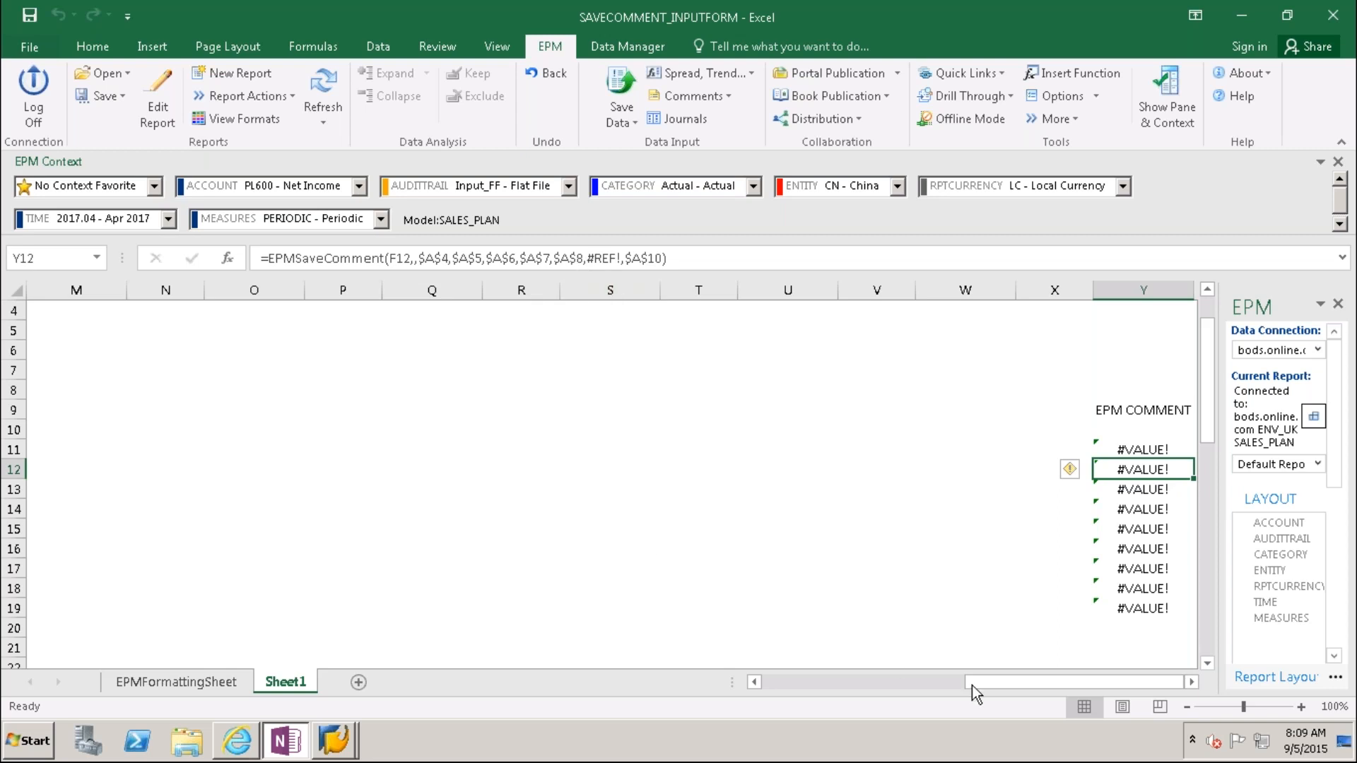
pyautogui.moveTo(972, 682); pyautogui.dragTo(767, 686)
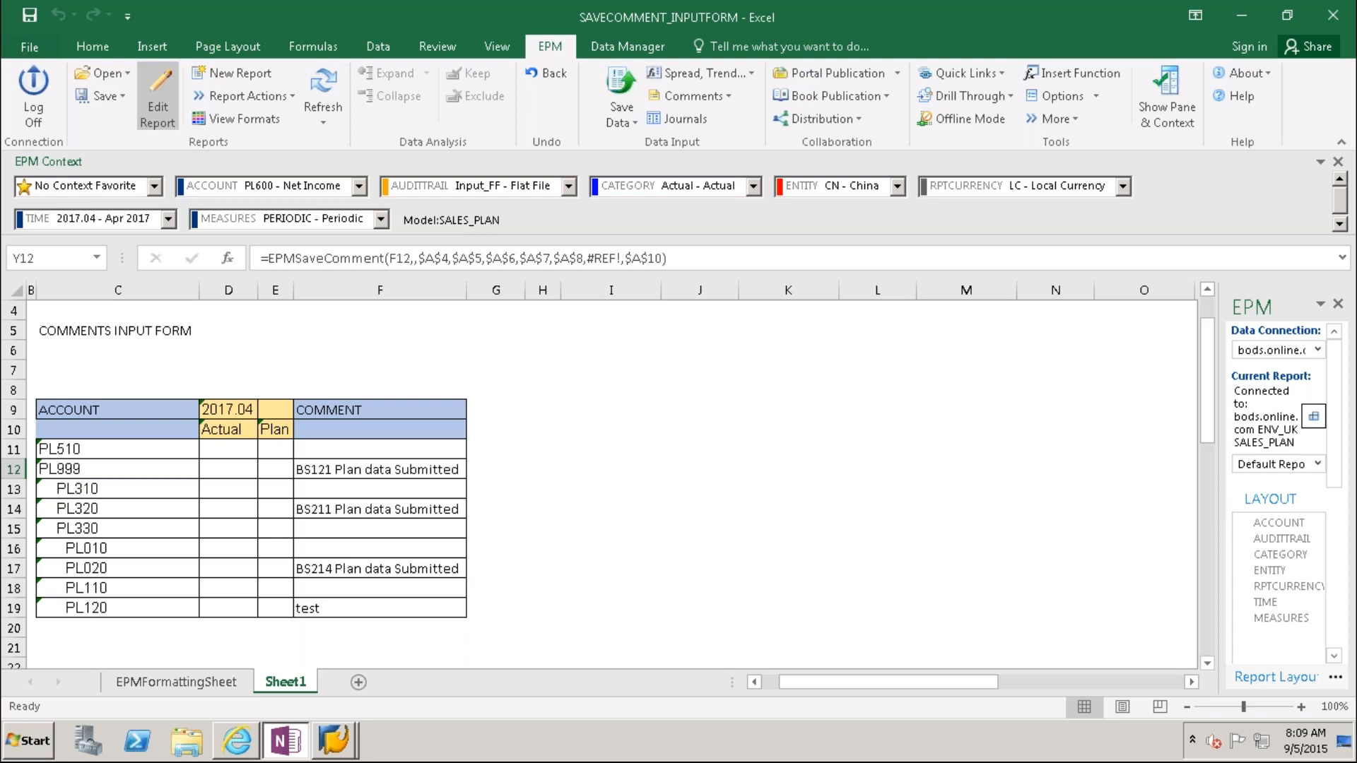
# Step: Keep No Indentation in the report's Edit Report options and rerun the report
pyautogui.click(157, 99)
pyautogui.click(315, 83)
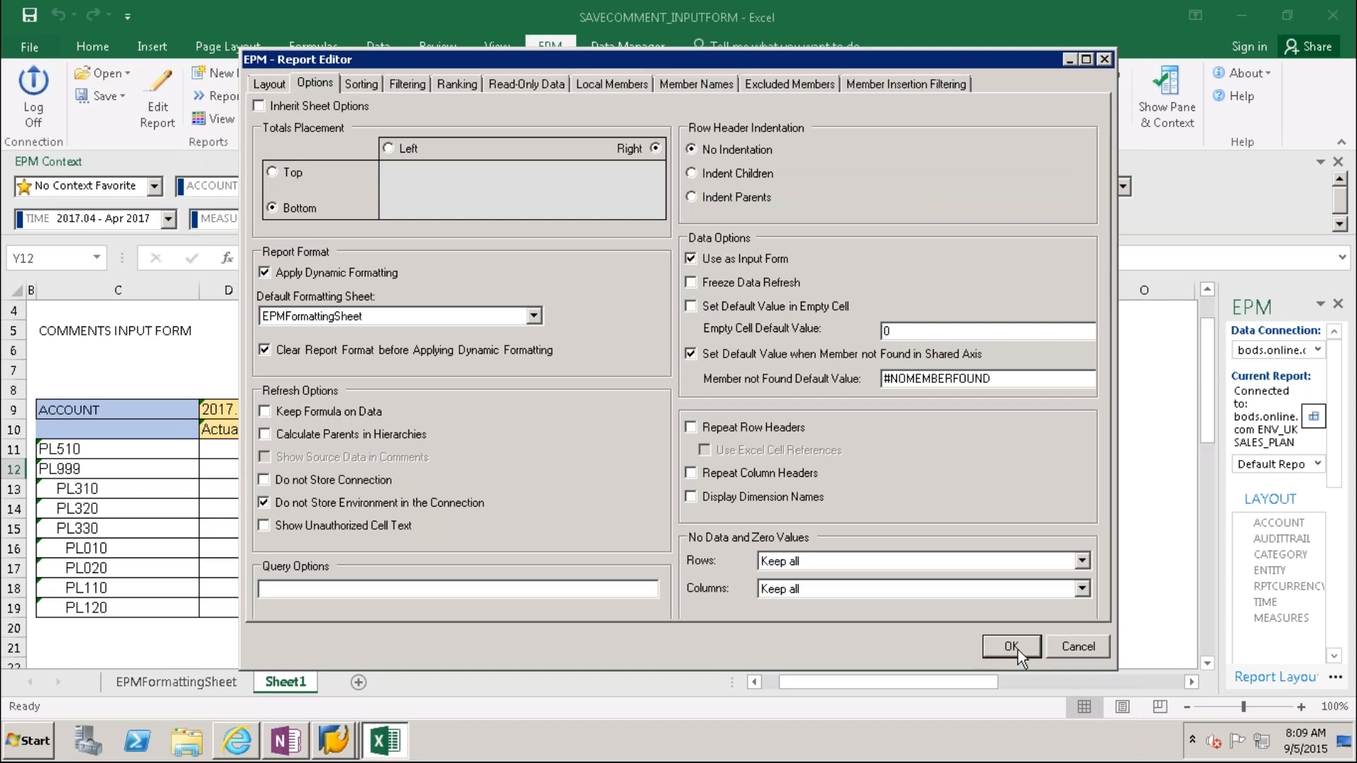
pyautogui.click(1017, 650)
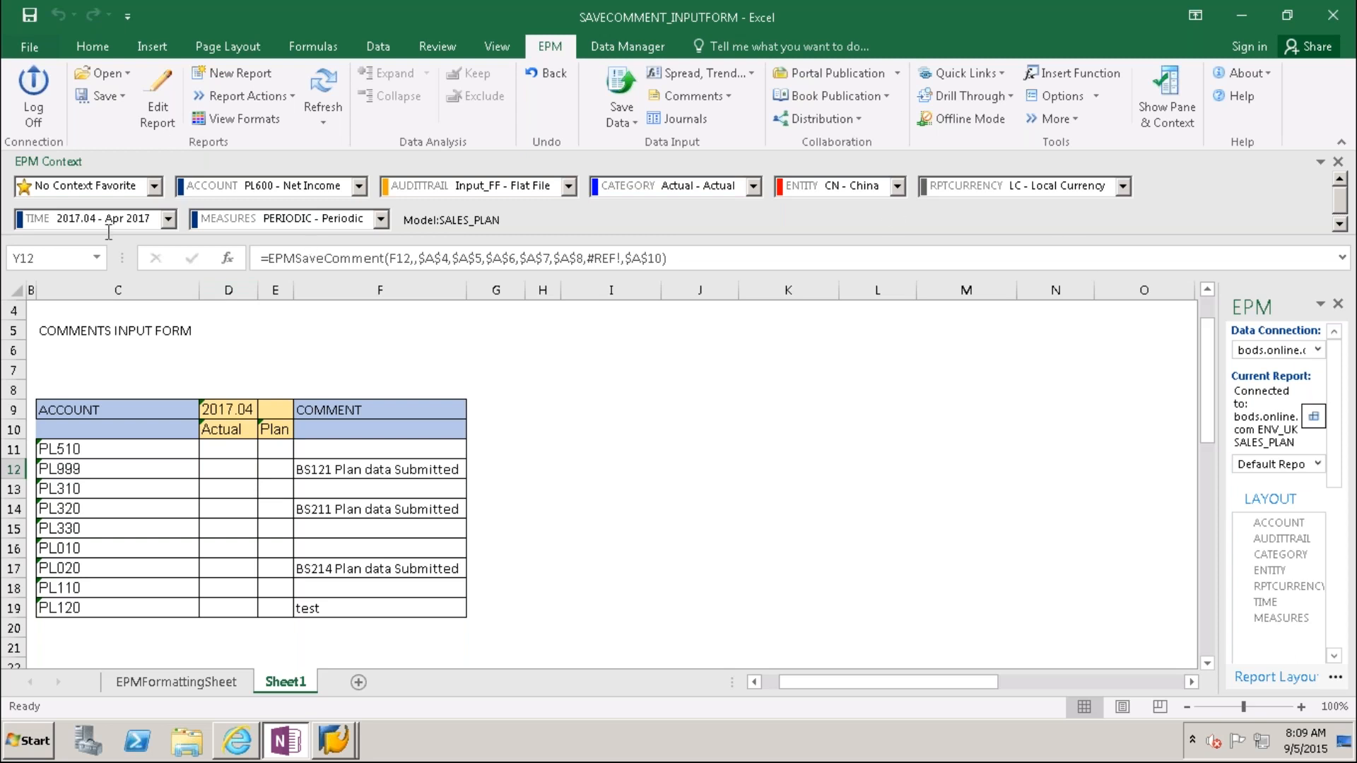
# Step: Set the form context to TIME 2017.Q1 - Q1 2017 and ACCOUNT BS000 - Balance Sheet
pyautogui.click(168, 219)
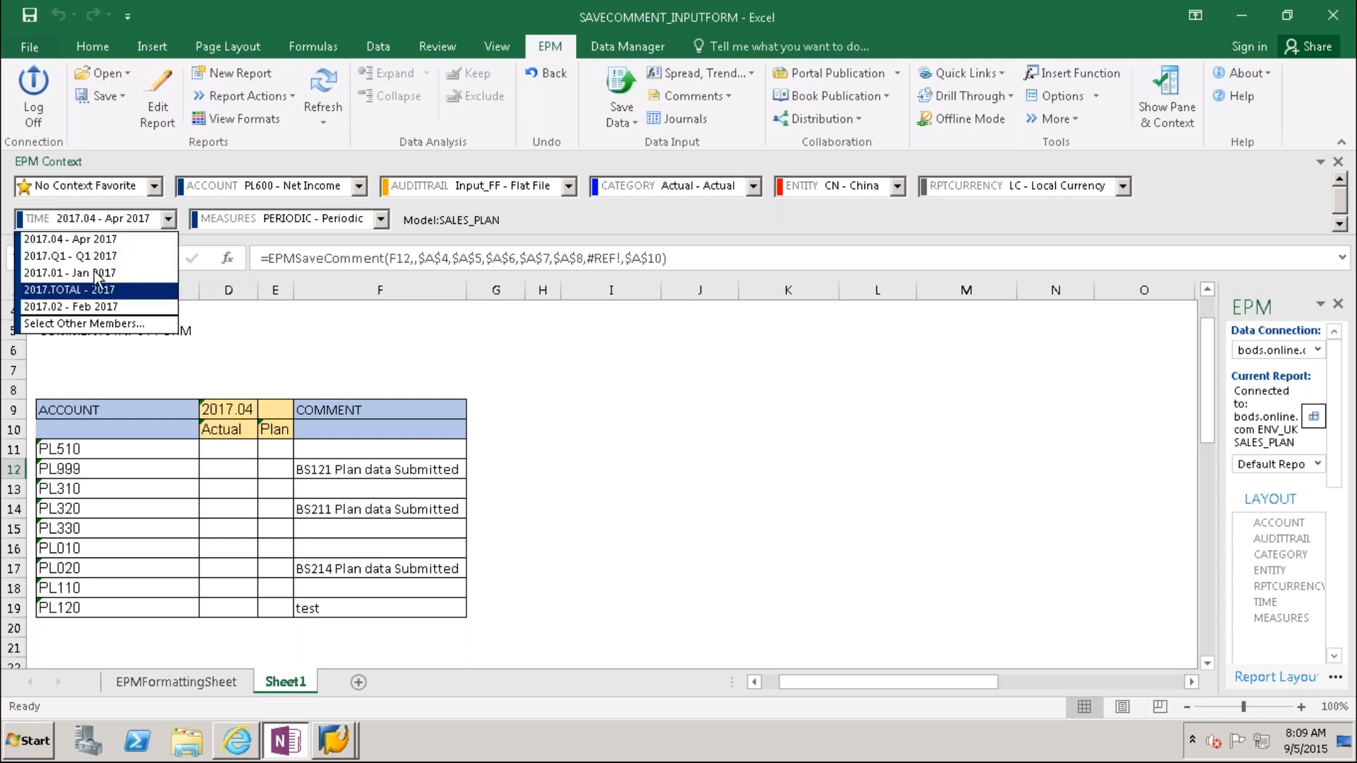
pyautogui.click(97, 257)
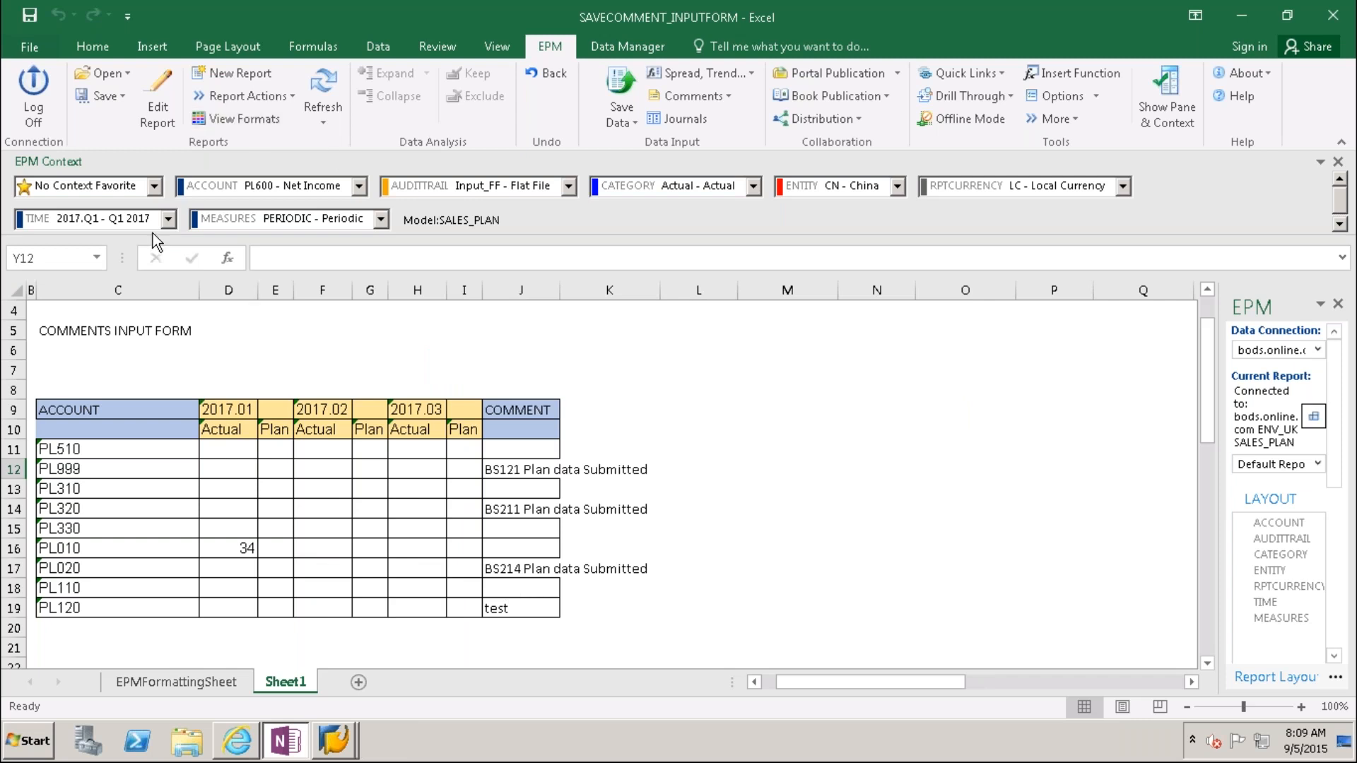
pyautogui.click(360, 186)
pyautogui.click(312, 227)
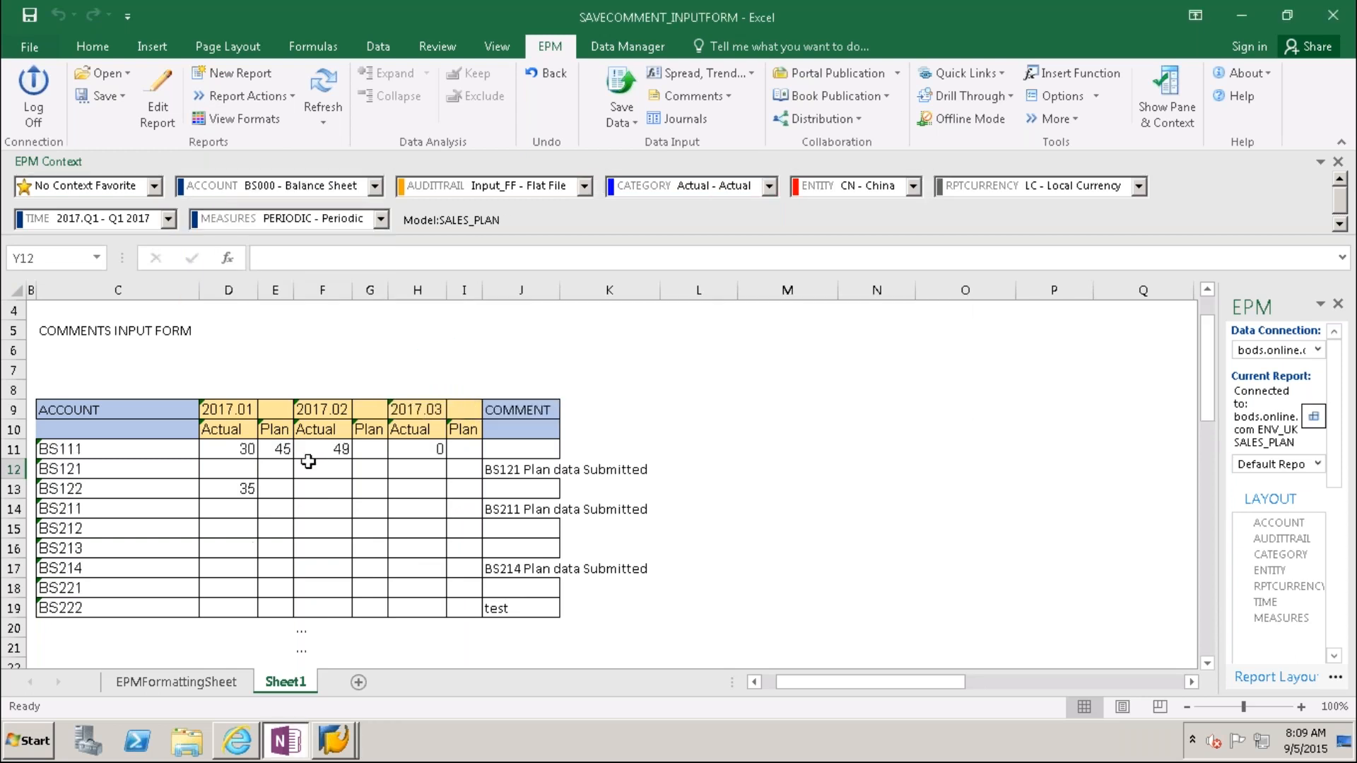
# Step: Enter BS111 plan values of 57 for 2017.02 and 30 for 2017.03
pyautogui.click(245, 449)
pyautogui.click(279, 448)
pyautogui.click(327, 449)
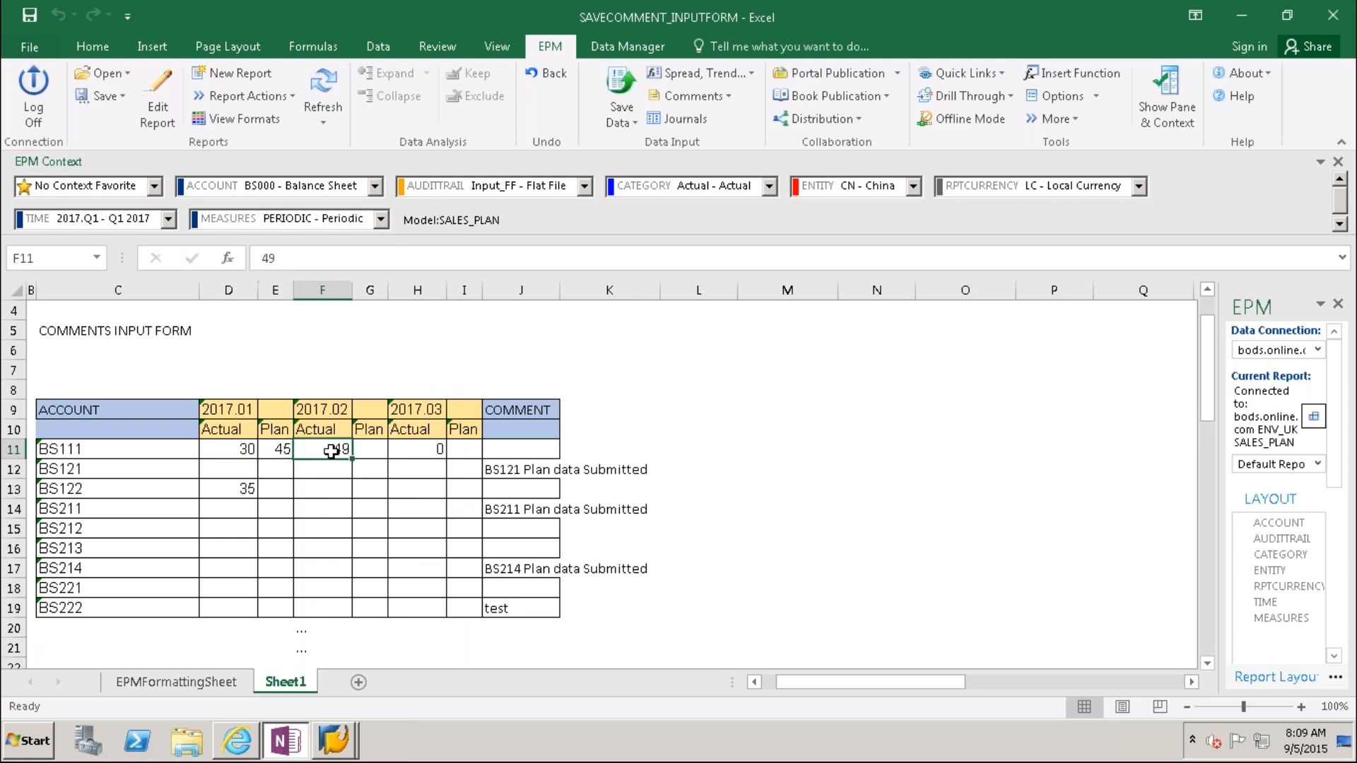
pyautogui.click(373, 453)
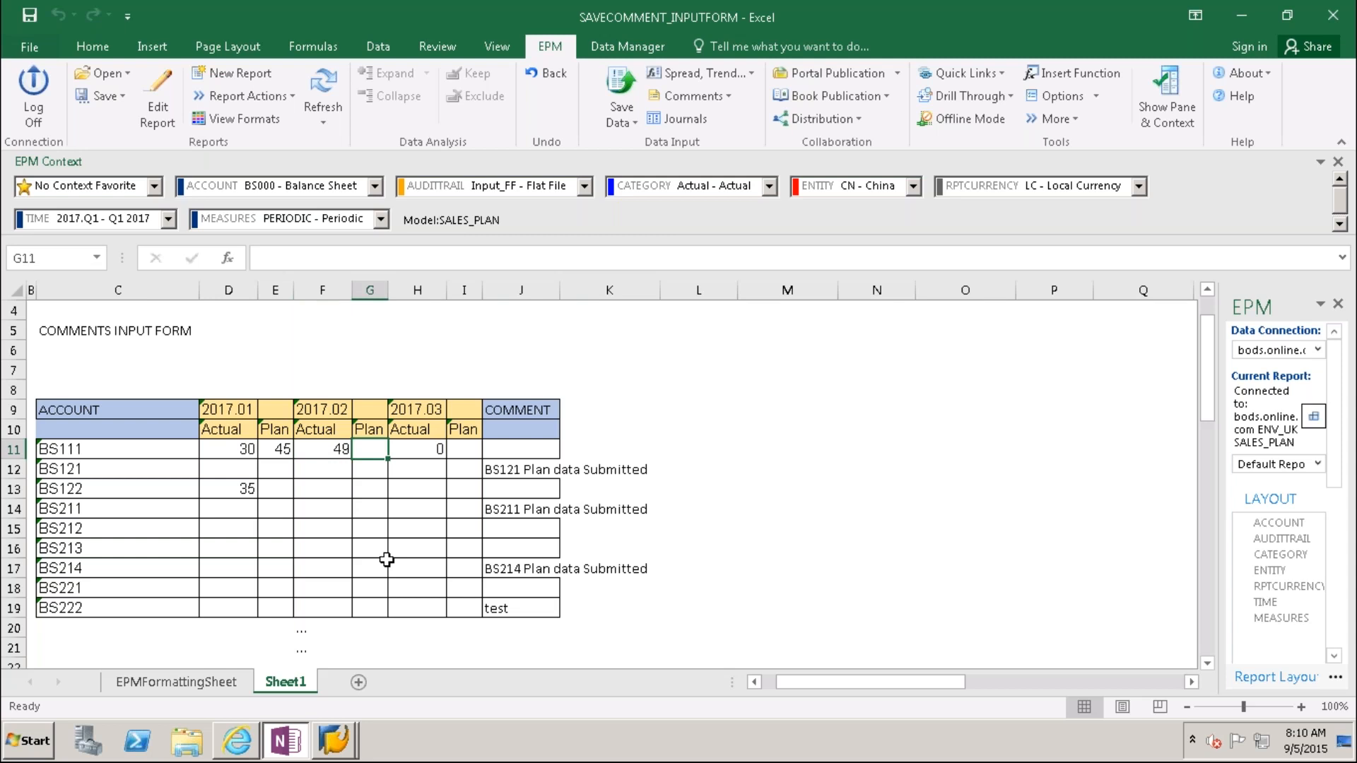
pyautogui.write('57')
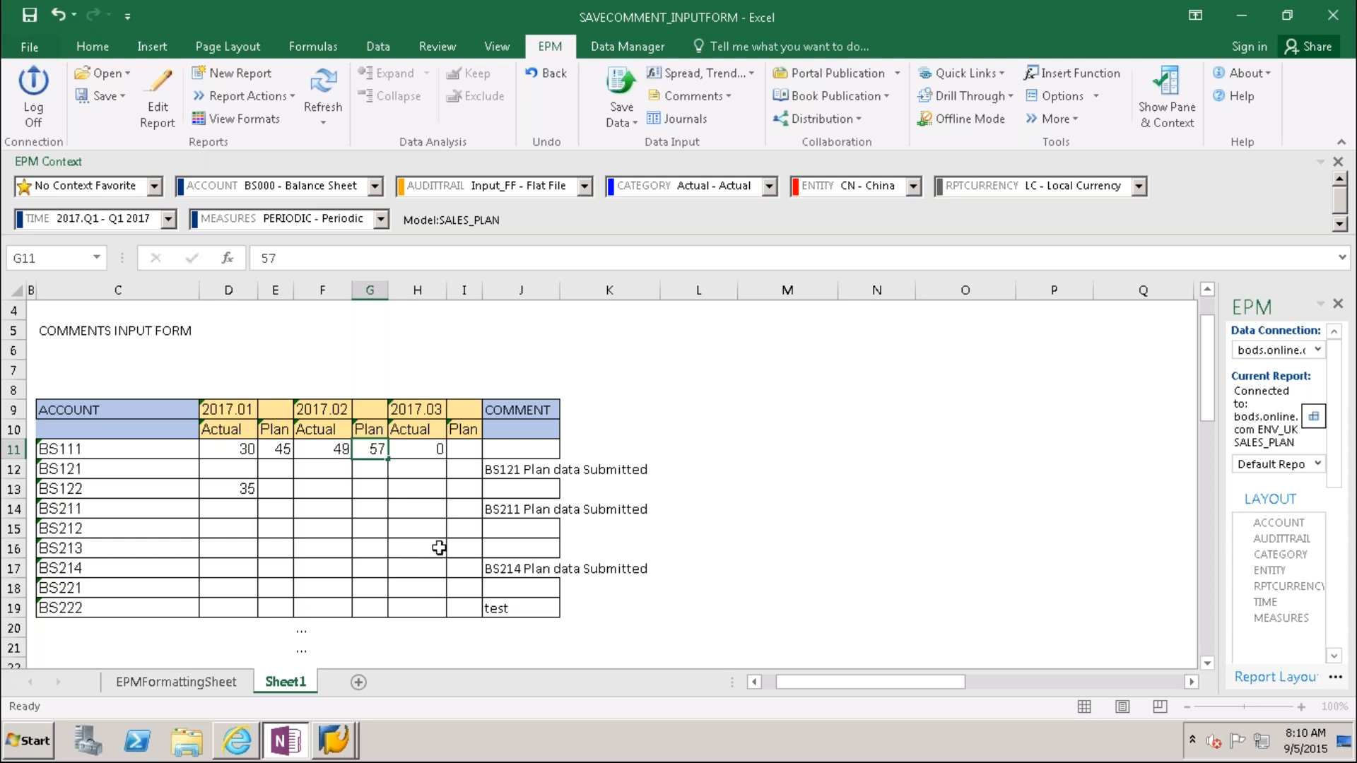
pyautogui.click(437, 565)
pyautogui.click(443, 451)
pyautogui.write('0')
pyautogui.press('Tab')
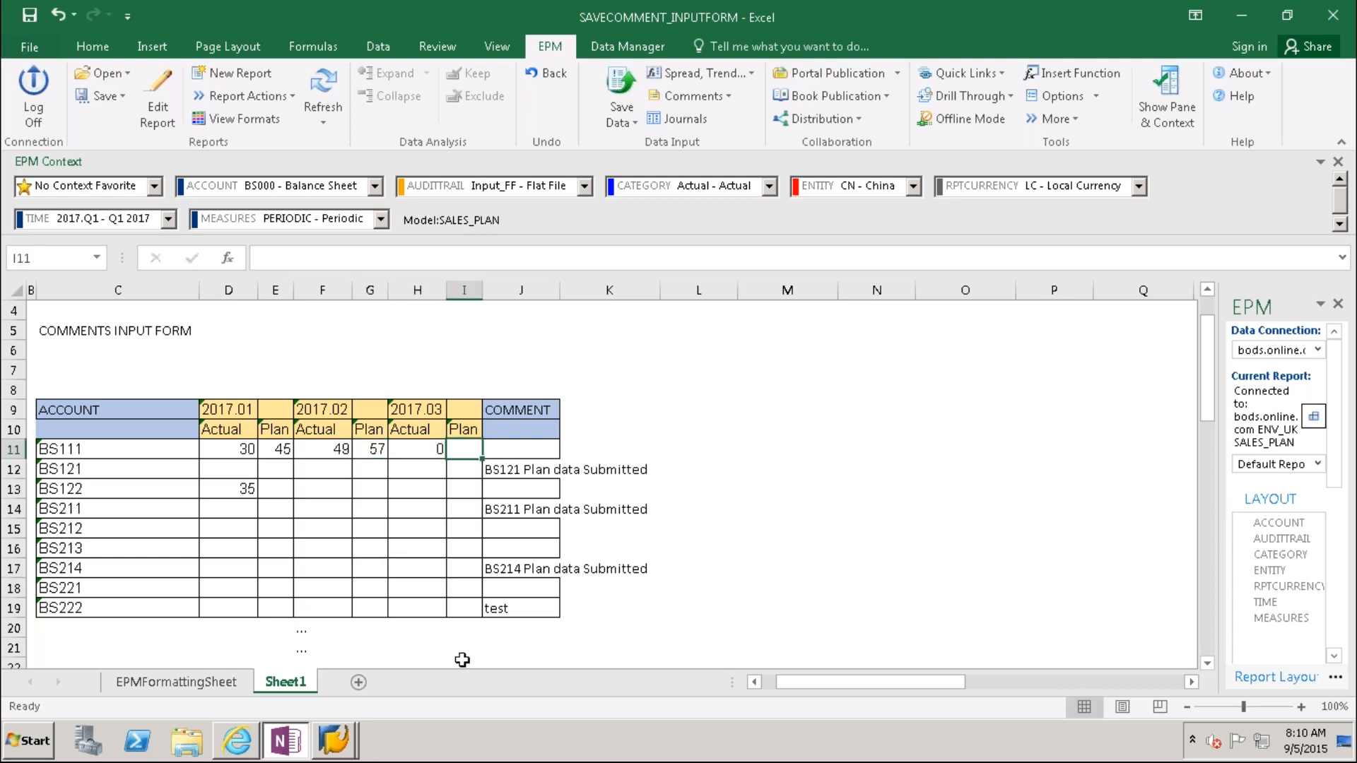
pyautogui.write('30')
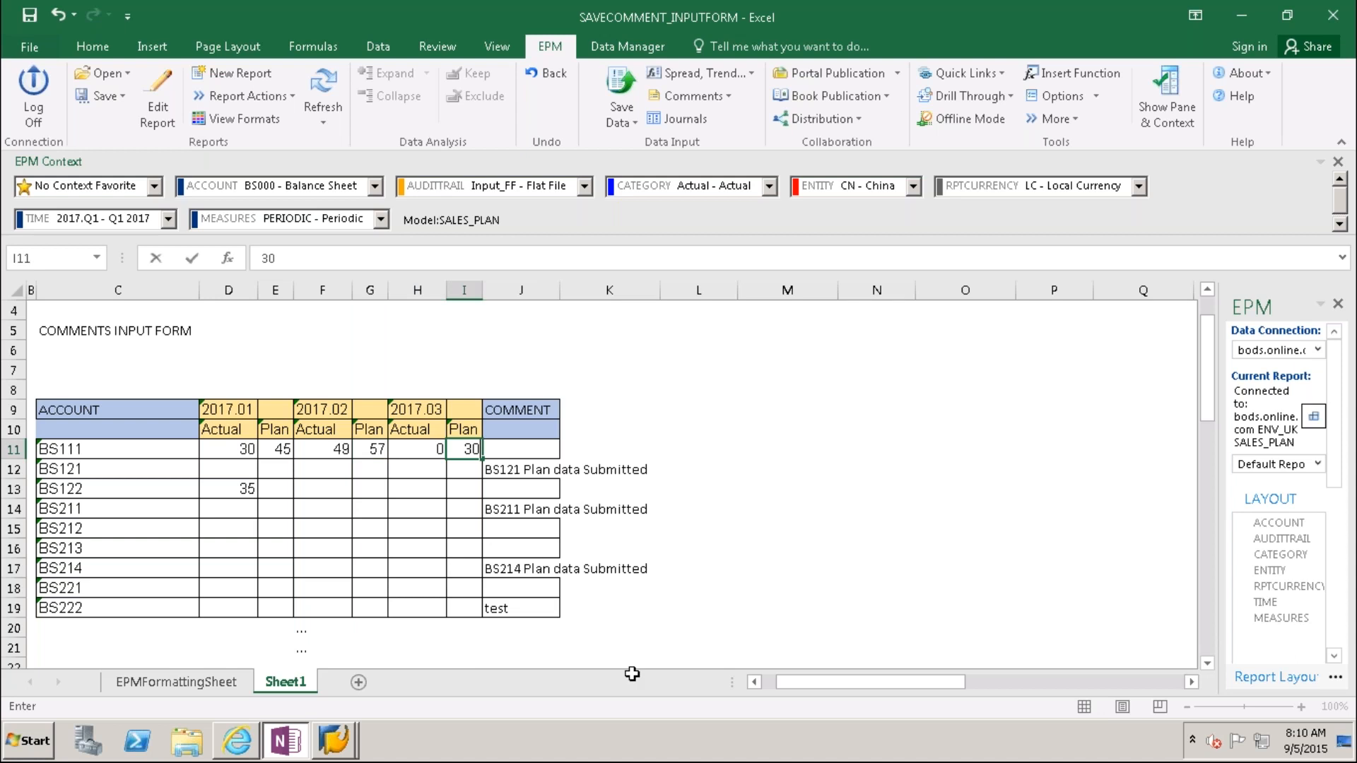
pyautogui.click(424, 571)
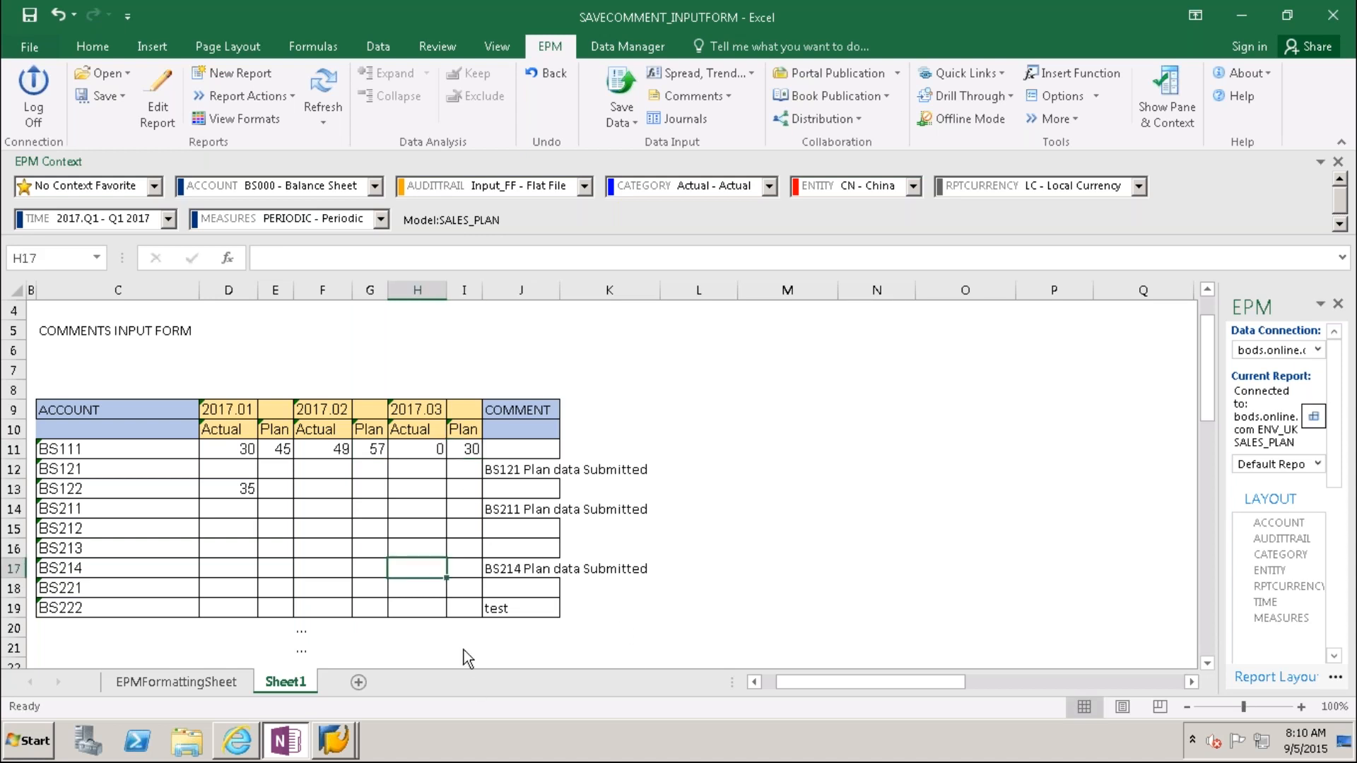
# Step: Enter the BS111 comment '2017.Q1 plan Submitted'
pyautogui.click(524, 448)
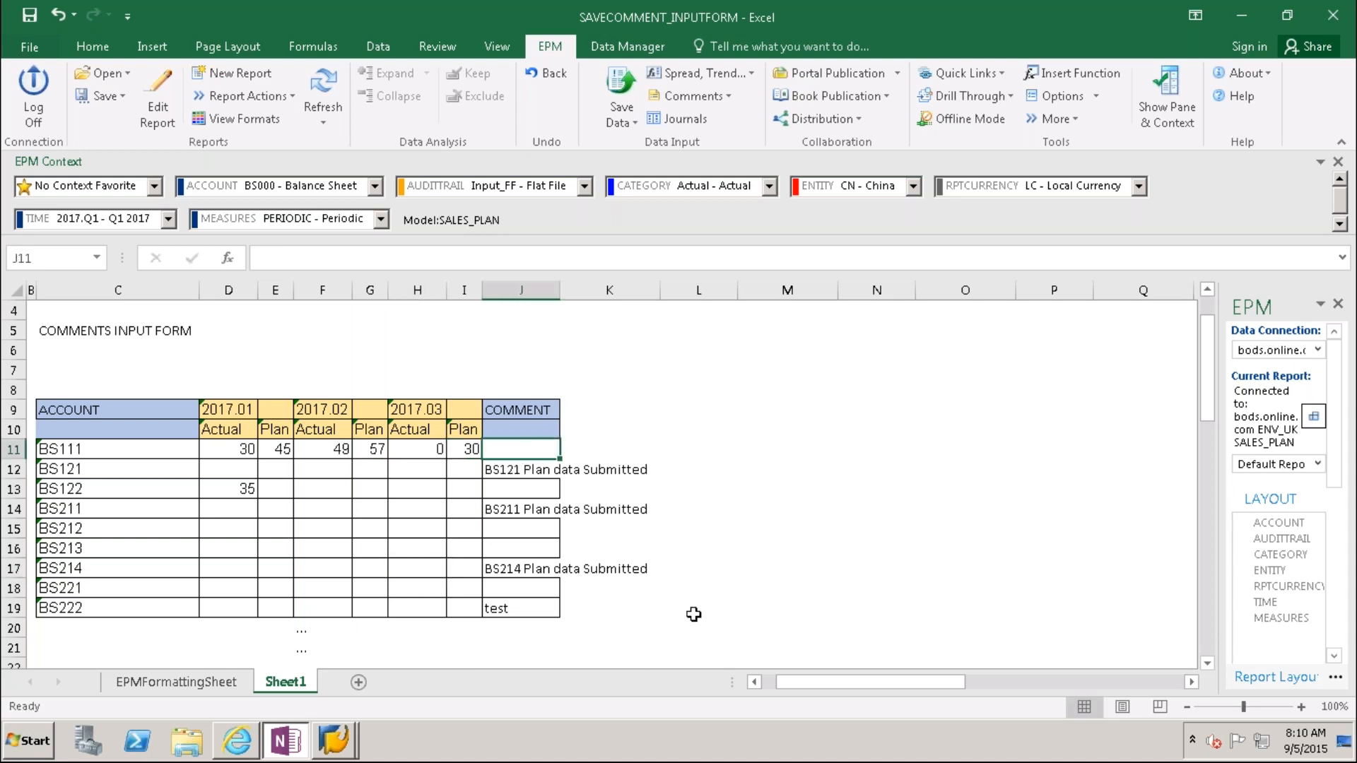
pyautogui.write('2017')
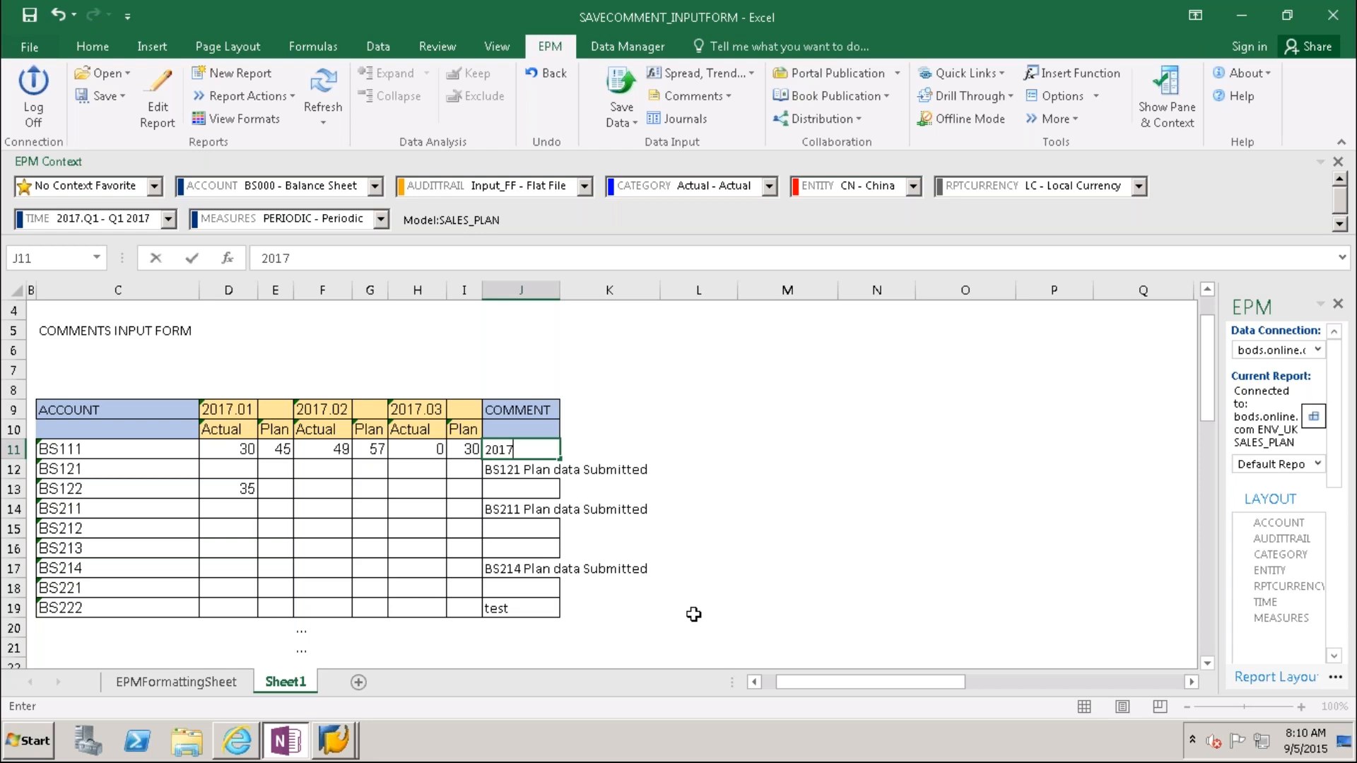
pyautogui.write('.Q1 plan Submi')
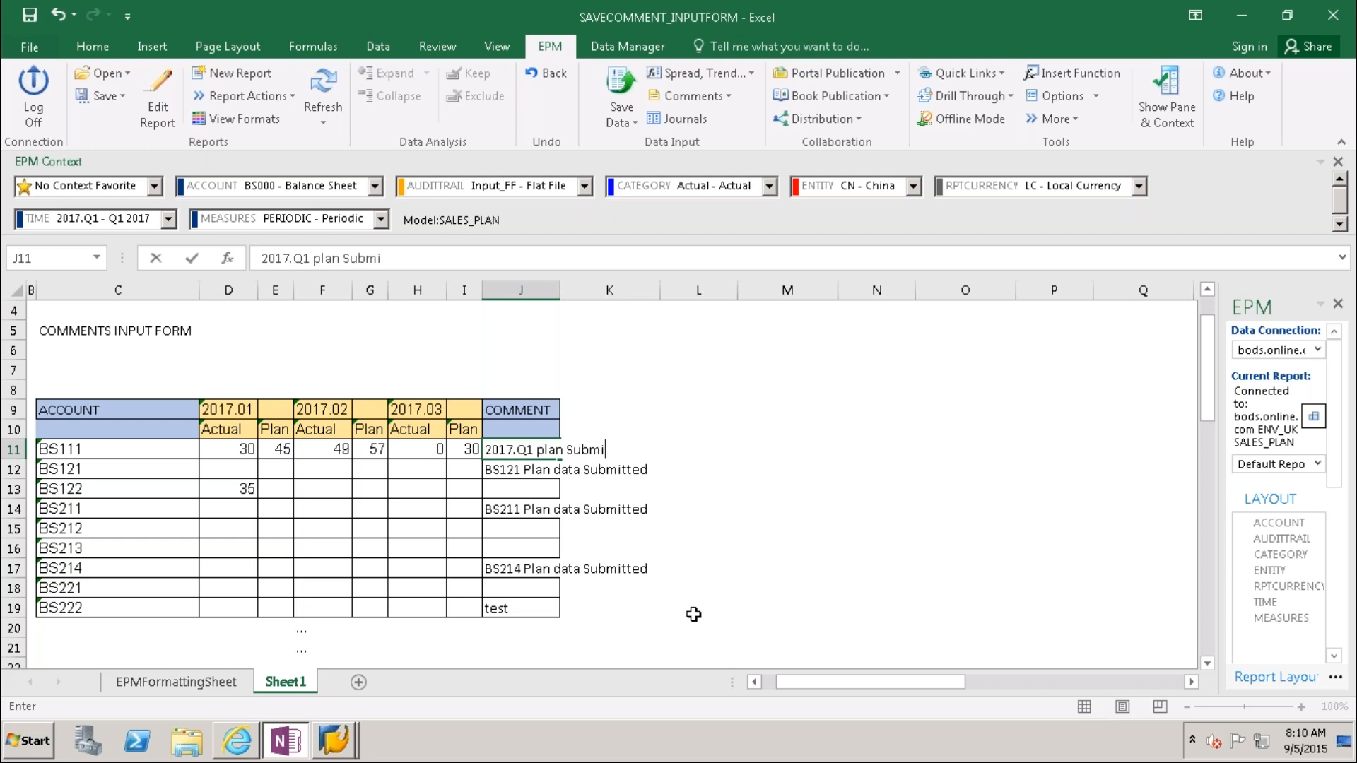
pyautogui.write('tted')
pyautogui.click(757, 611)
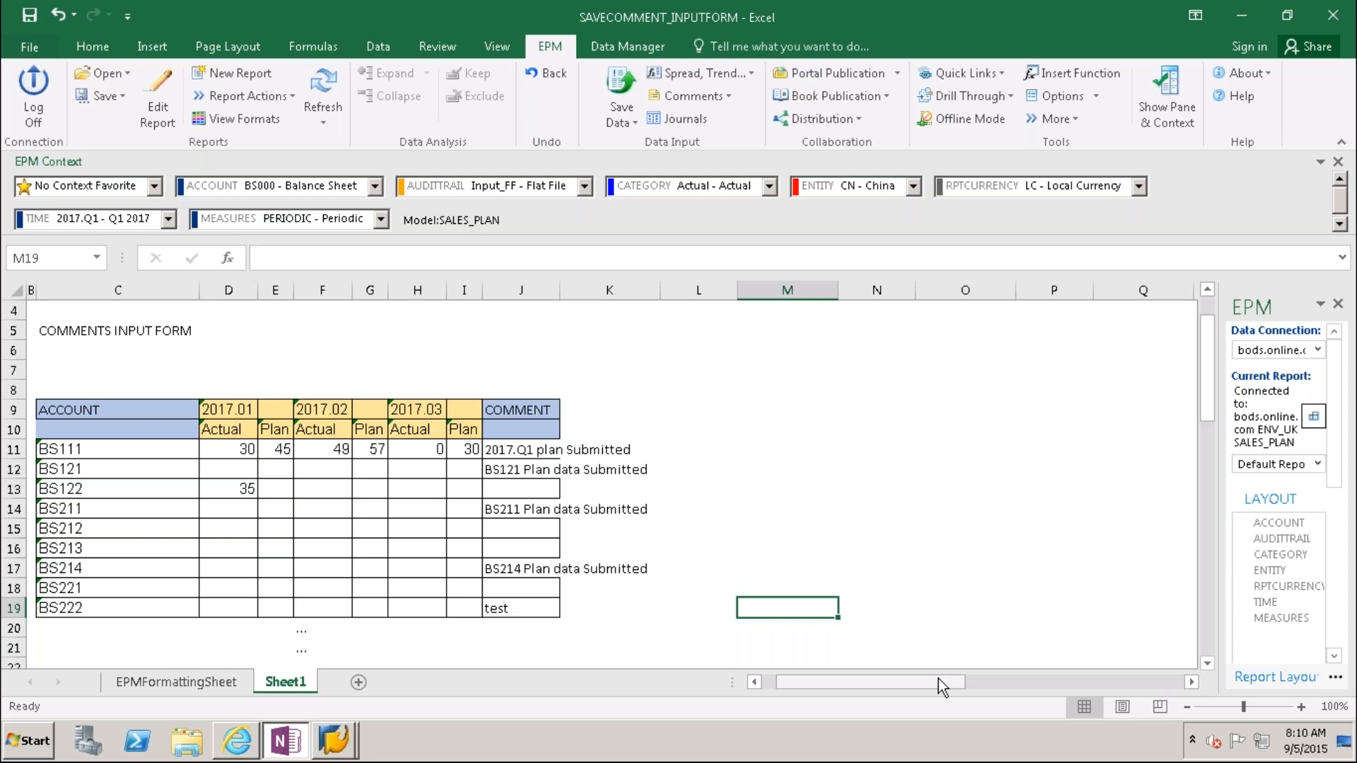
# Step: Repair the AC11 save-comment formula, replacing its broken #REF! reference with C11
pyautogui.click(1088, 682)
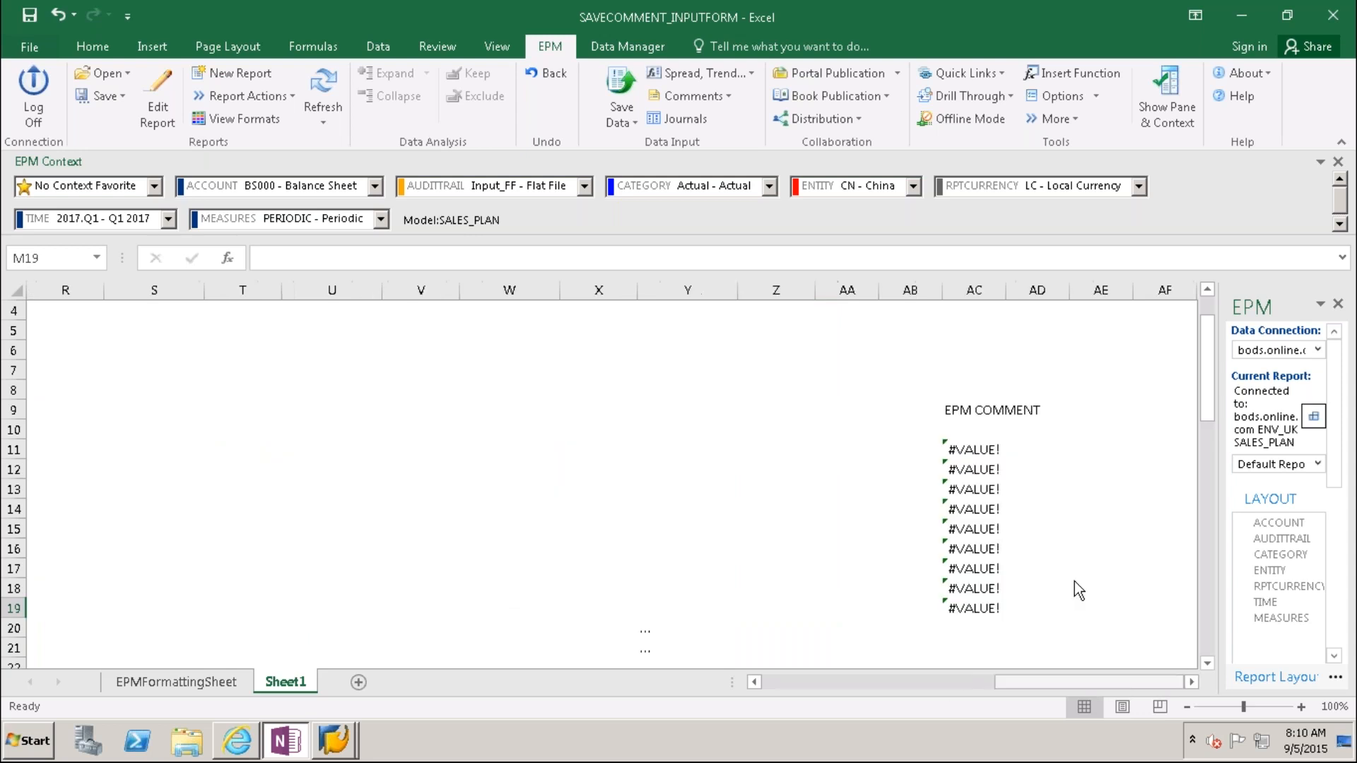
pyautogui.click(975, 430)
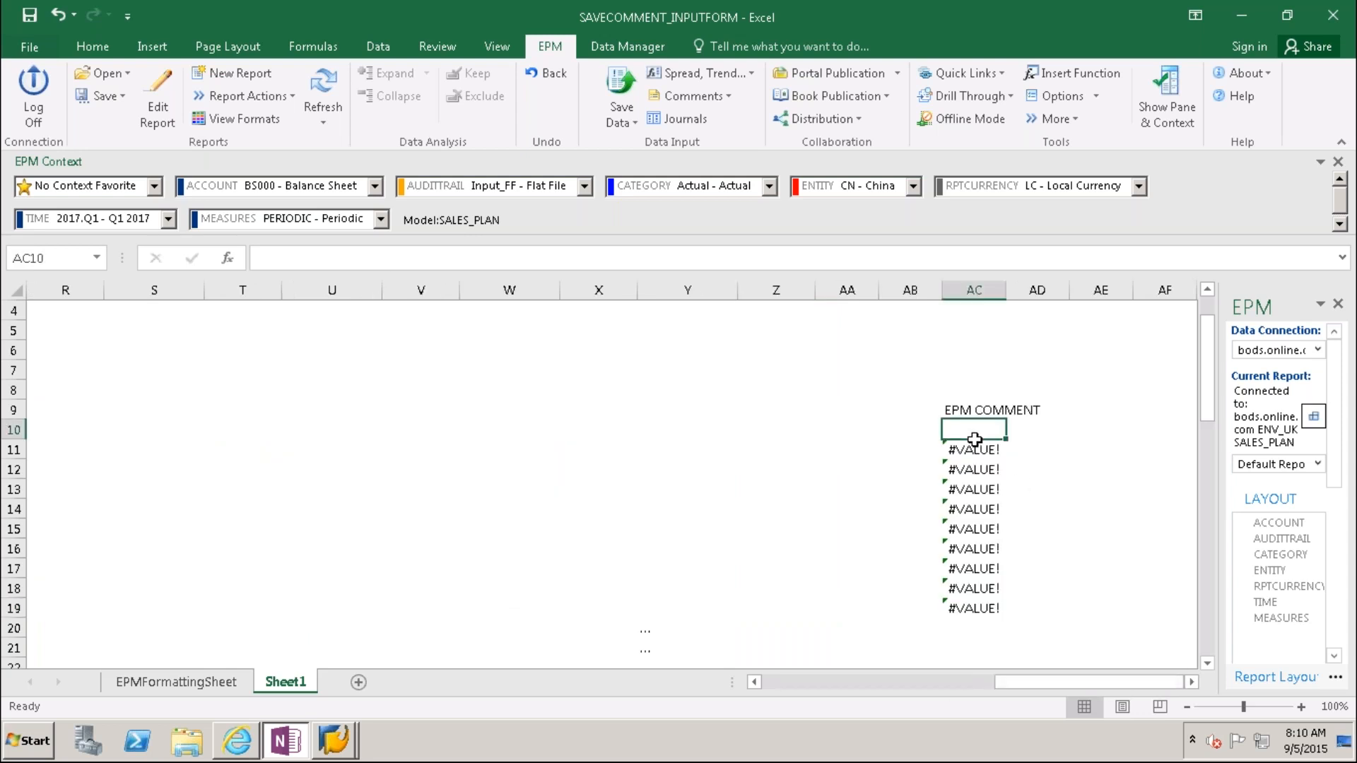
pyautogui.click(975, 447)
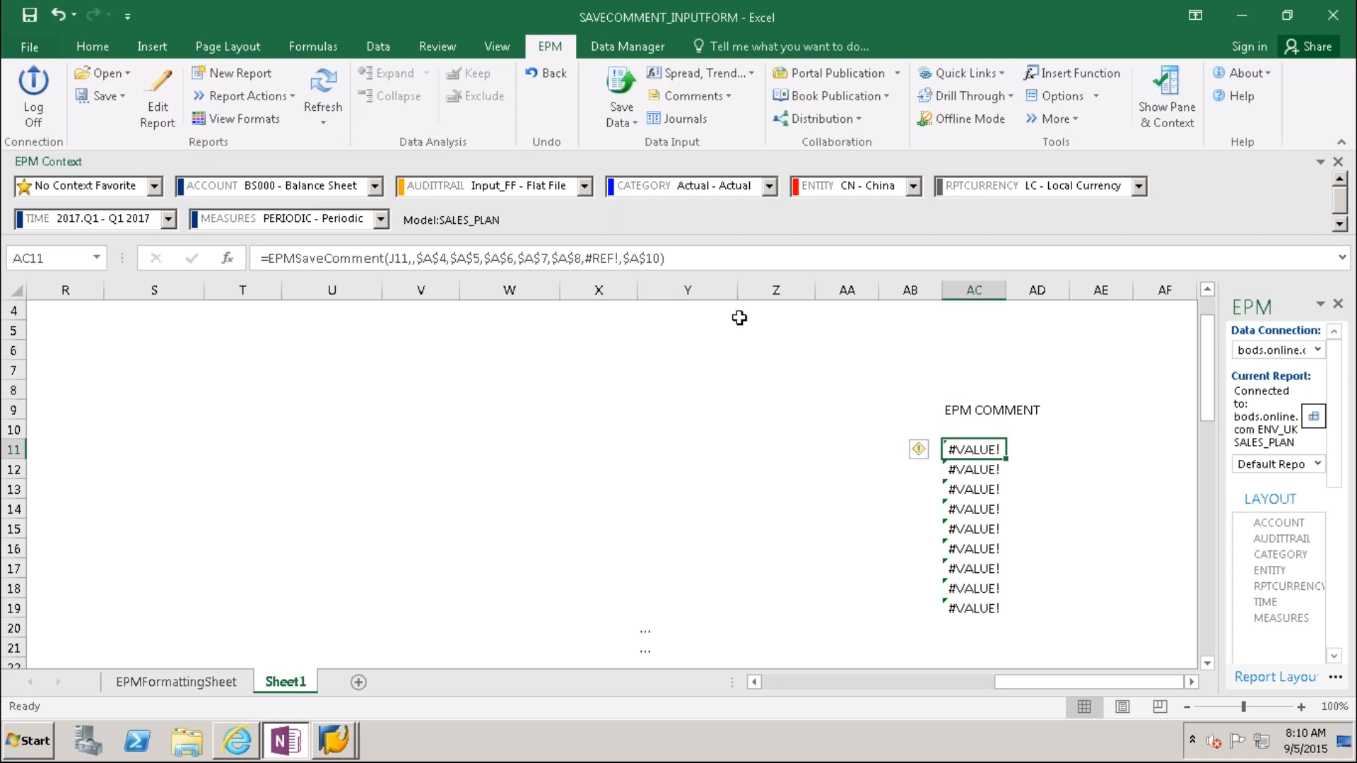
pyautogui.click(588, 257)
pyautogui.press('Delete')
pyautogui.press('Delete')
pyautogui.press('Delete')
pyautogui.press('Delete')
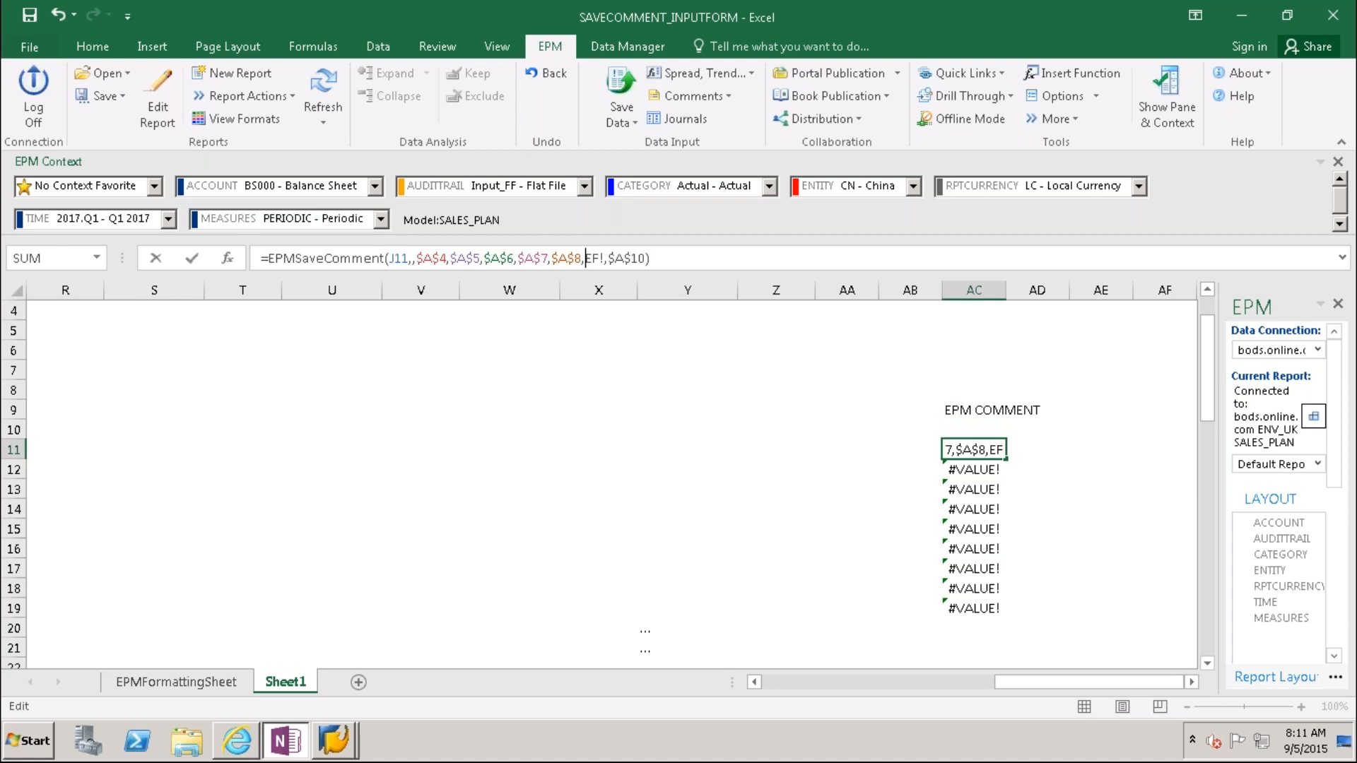
pyautogui.press('Delete')
pyautogui.write('C11')
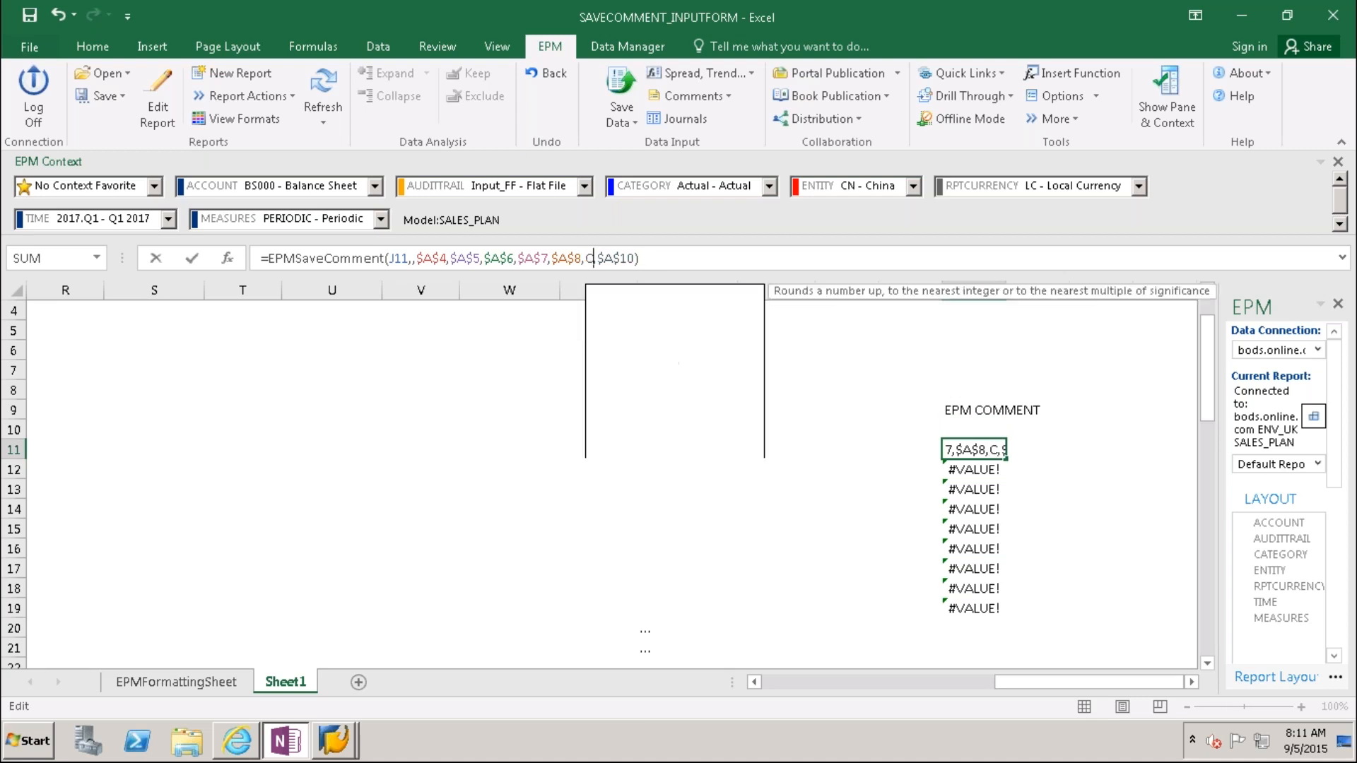
pyautogui.click(798, 492)
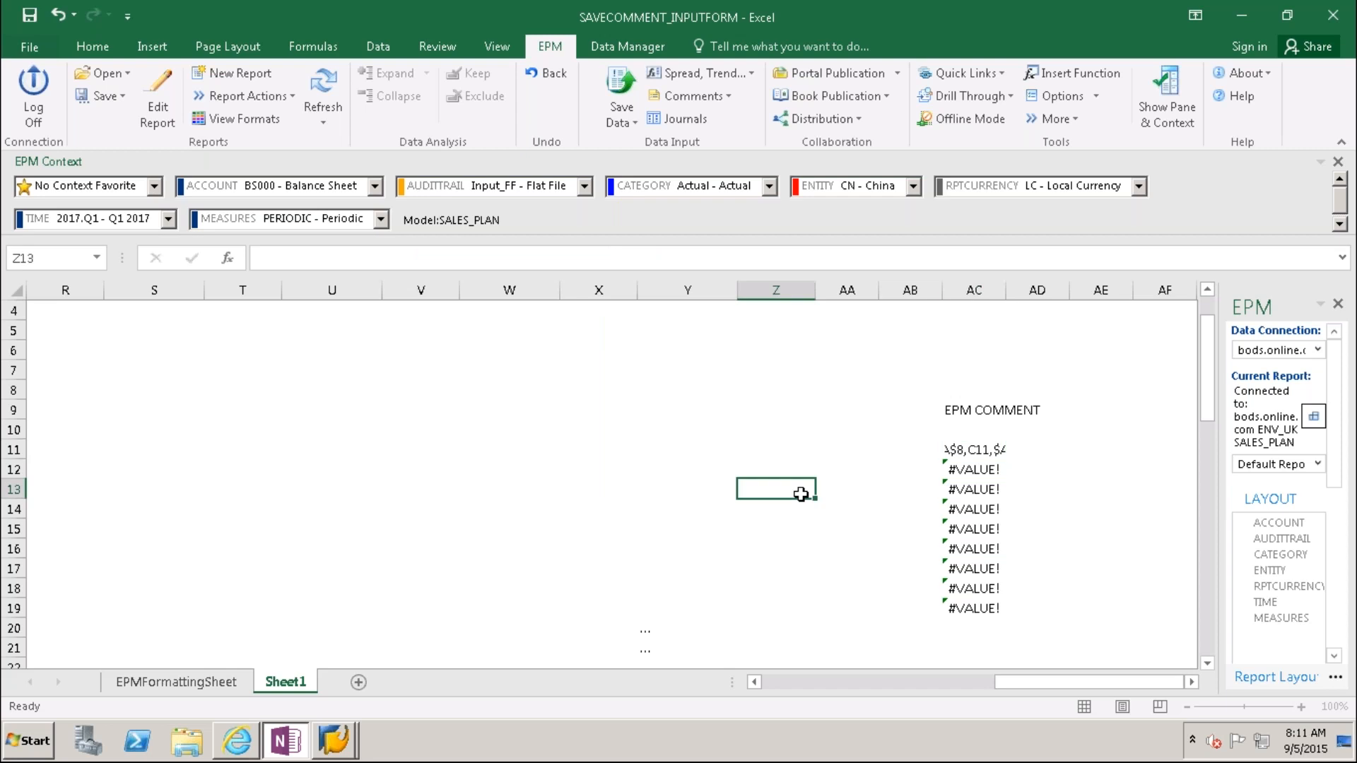
# Step: Copy the AC11 EPMSaveComment formula down to AC25
pyautogui.click(972, 450)
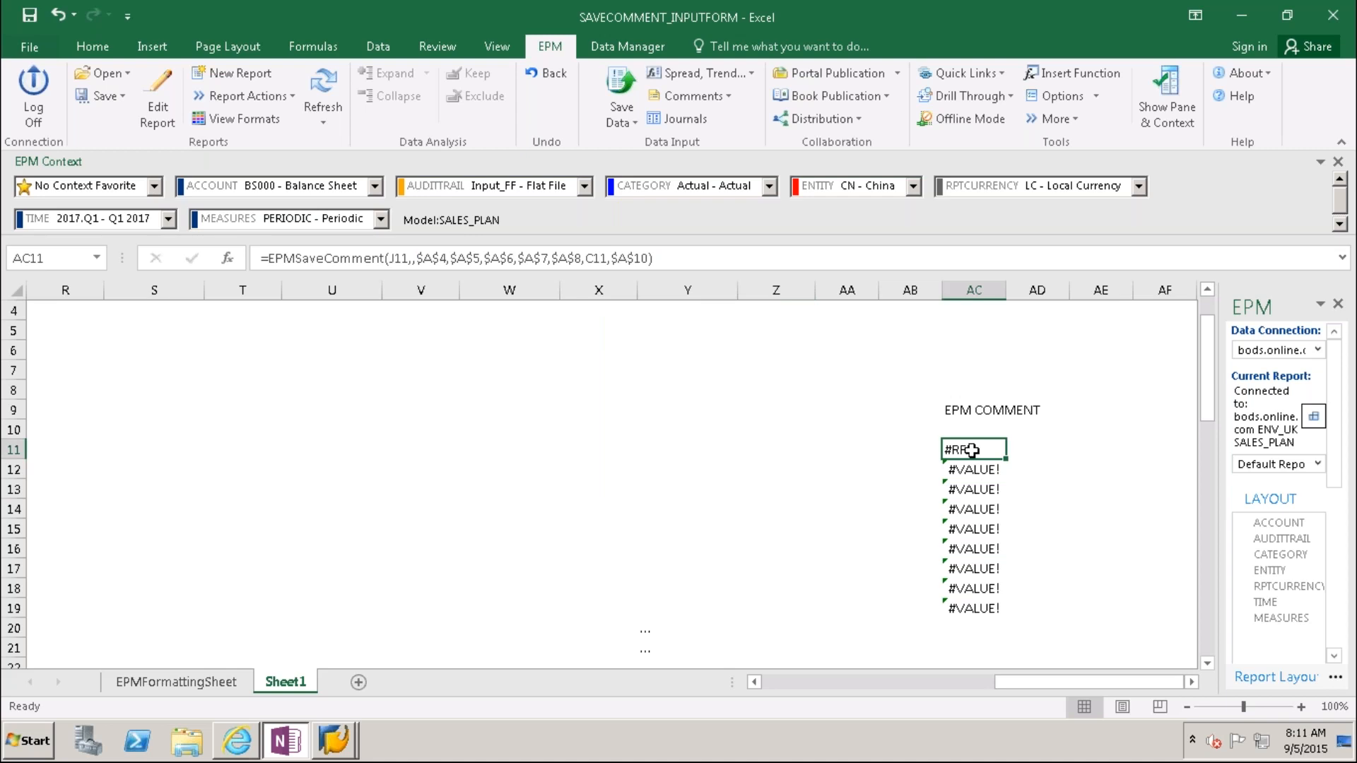
pyautogui.hotkey('ctrl', 'c')
pyautogui.moveTo(973, 450); pyautogui.dragTo(974, 661)
pyautogui.hotkey('ctrl', 'v')
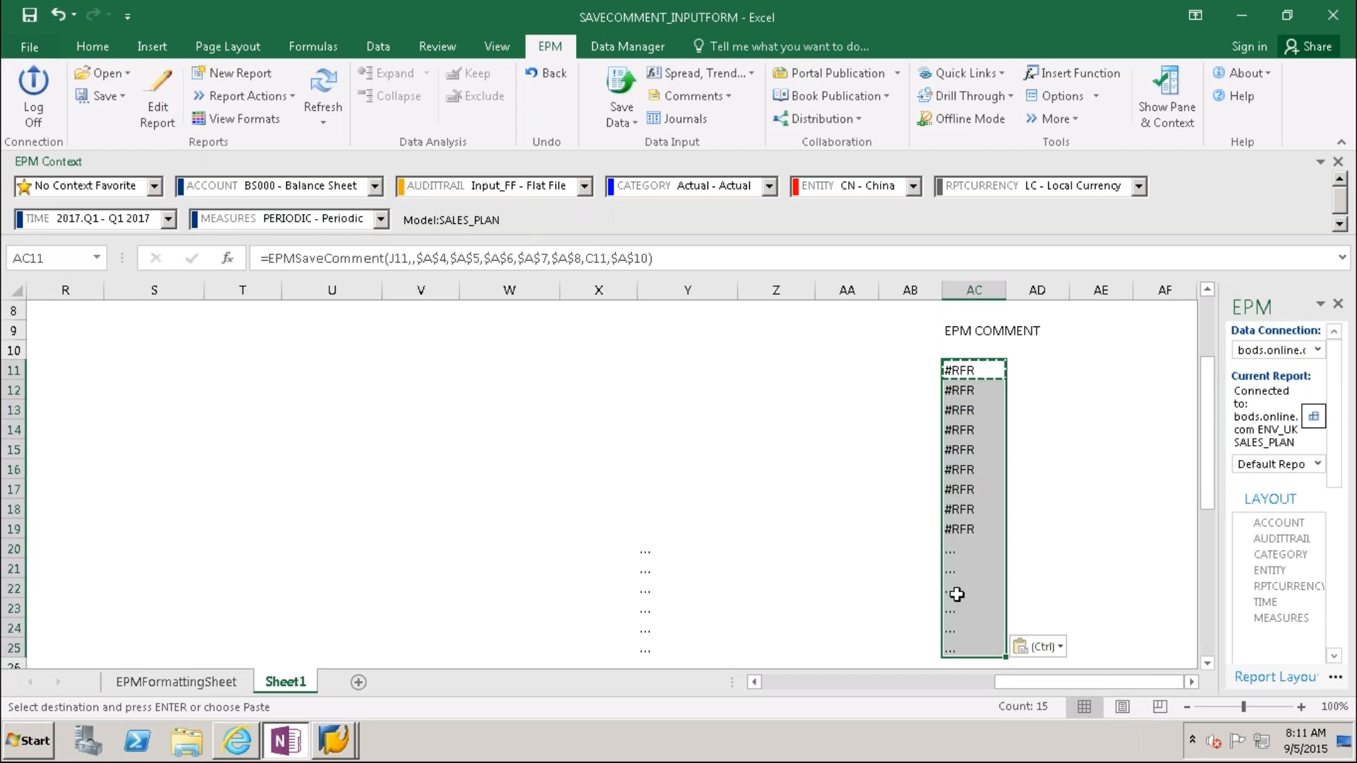
pyautogui.click(649, 554)
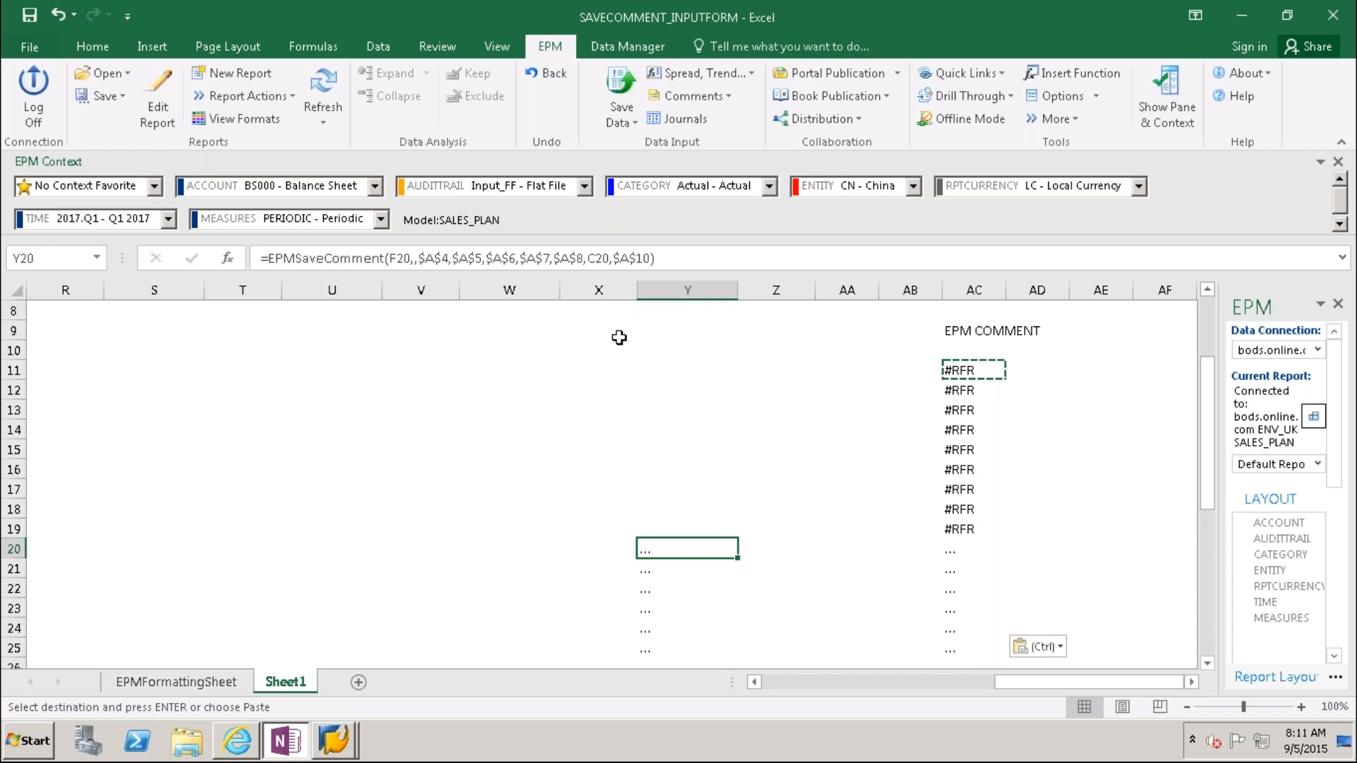
# Step: Compare the formulas in X20, Y20, AB21 and the pasted one in AC20
pyautogui.click(757, 557)
pyautogui.click(590, 550)
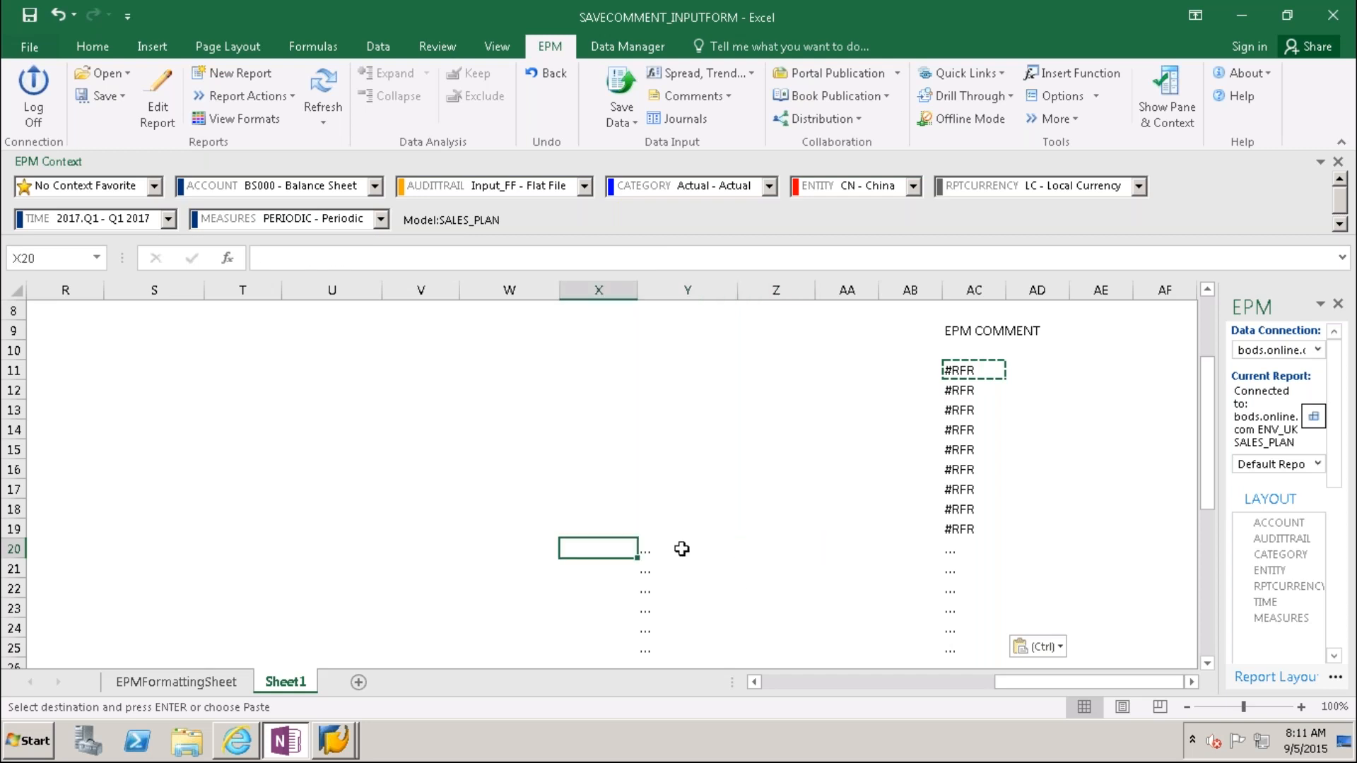
pyautogui.click(684, 549)
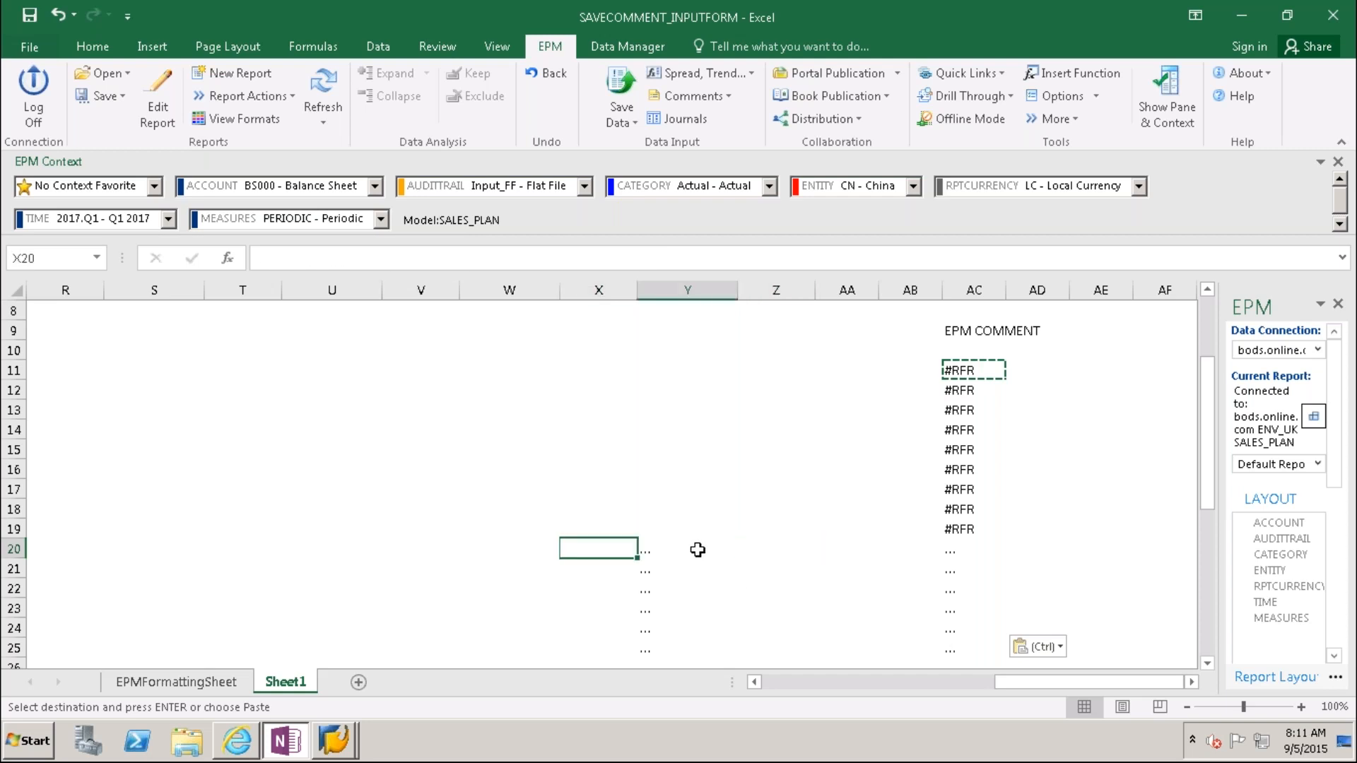
pyautogui.click(768, 557)
pyautogui.click(931, 565)
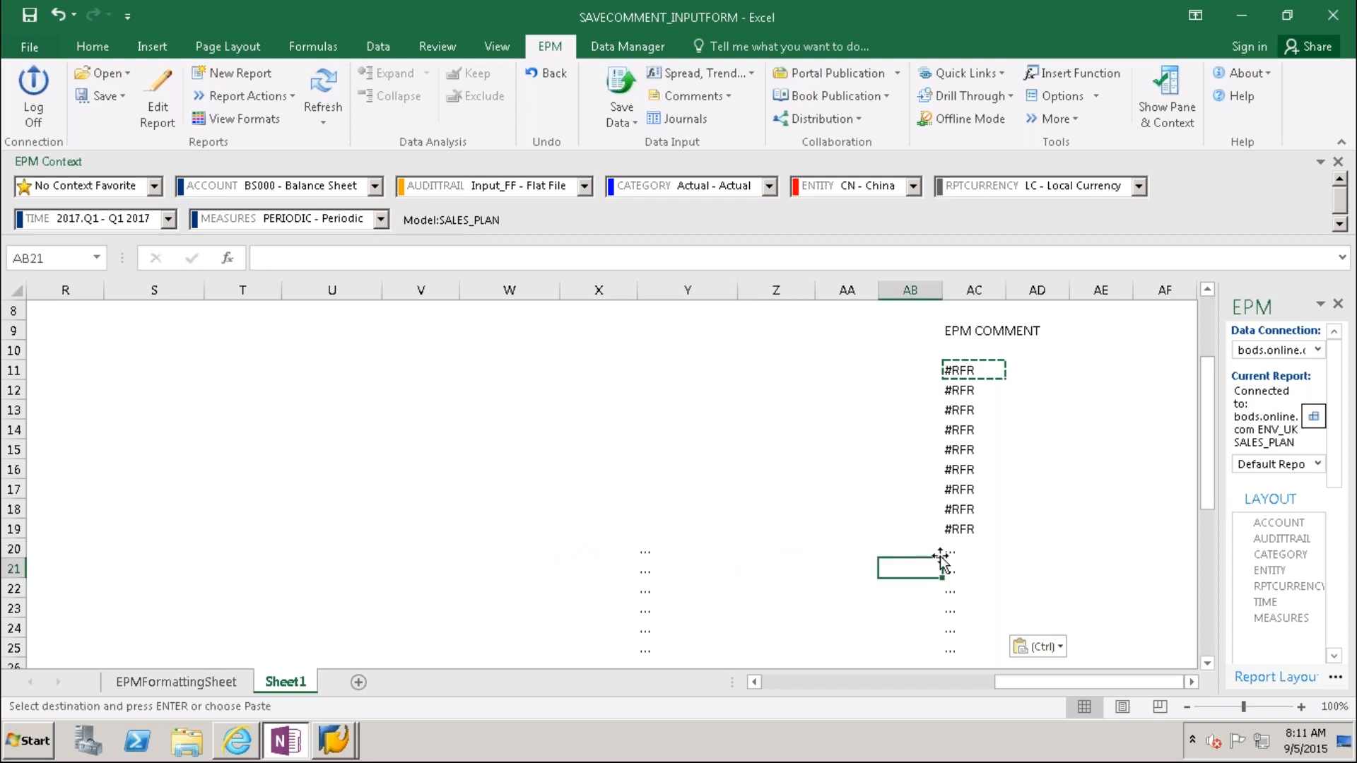
pyautogui.click(951, 553)
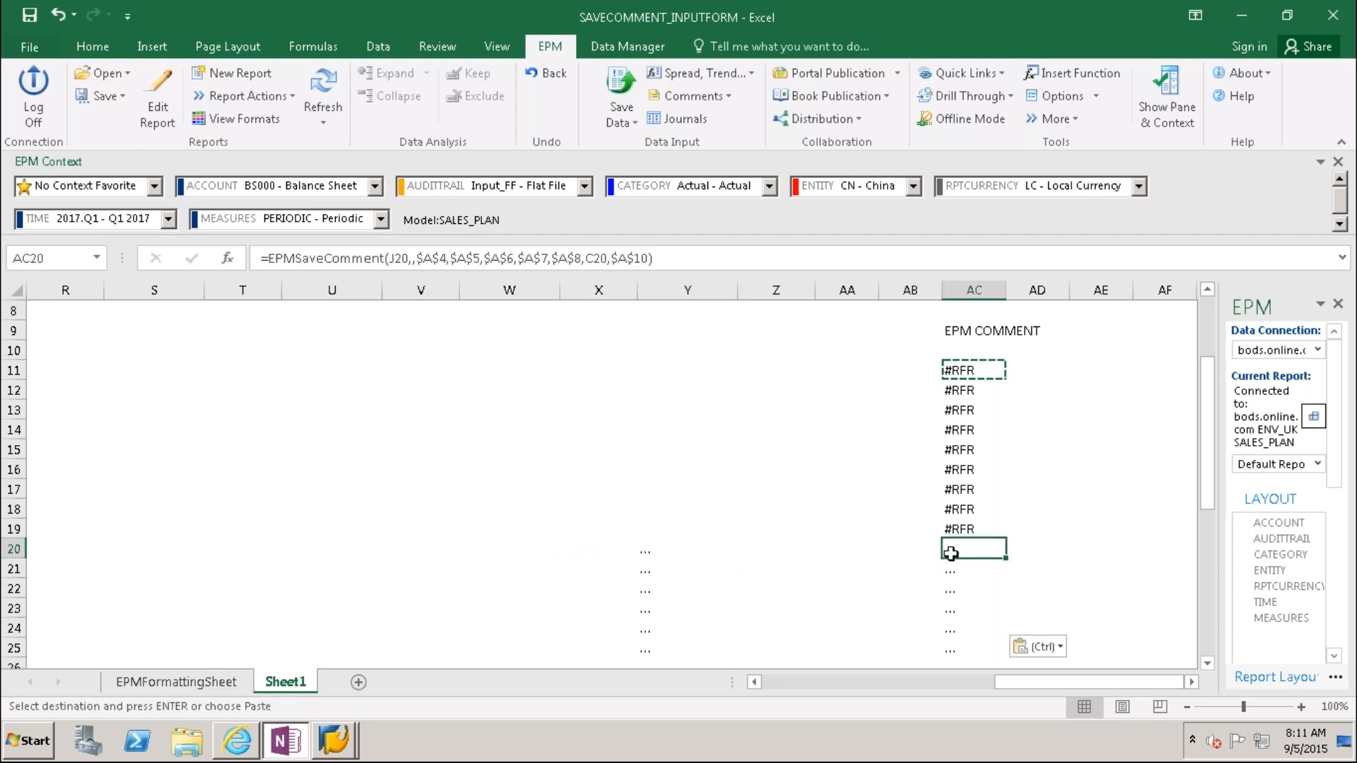
pyautogui.click(651, 551)
# Step: Delete column Y and check the shifted save-comment formula in AB20
pyautogui.click(698, 282)
pyautogui.rightClick(689, 292)
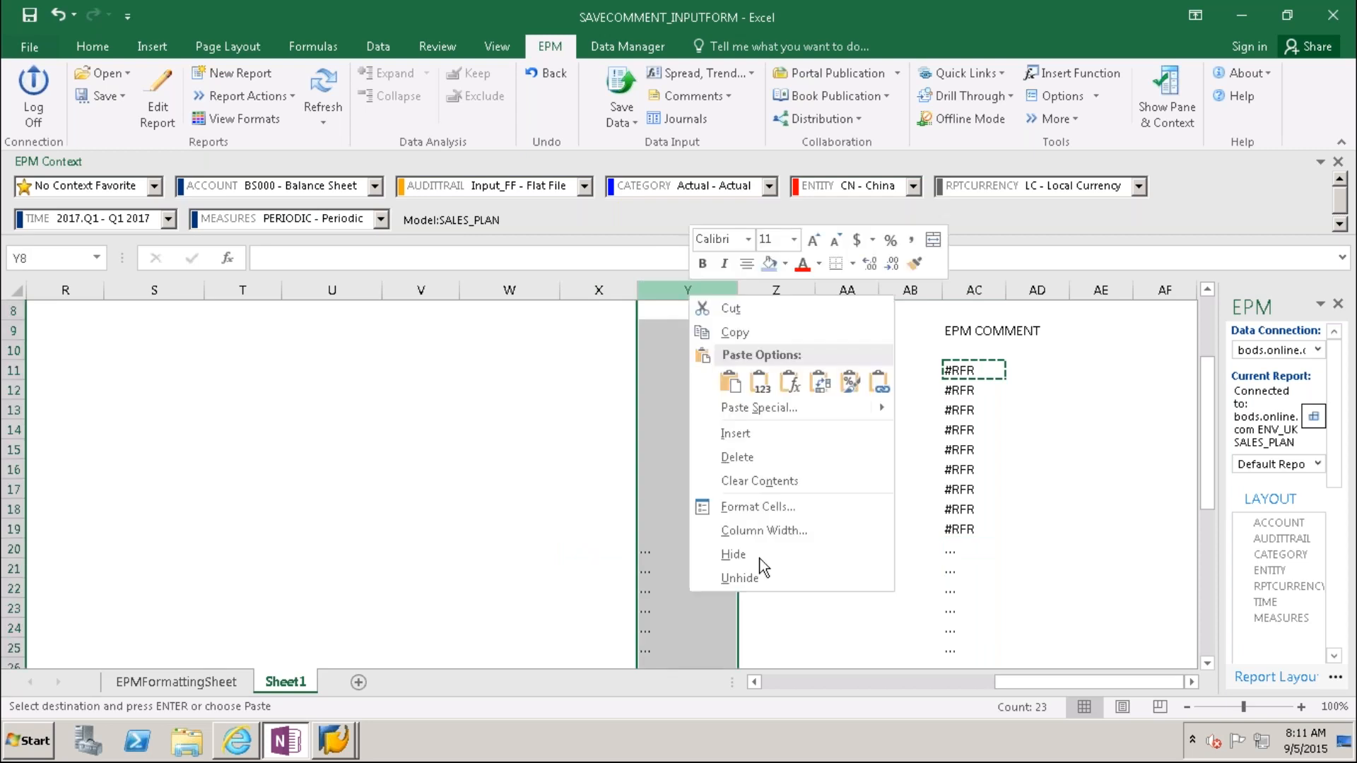
pyautogui.click(756, 454)
pyautogui.click(791, 619)
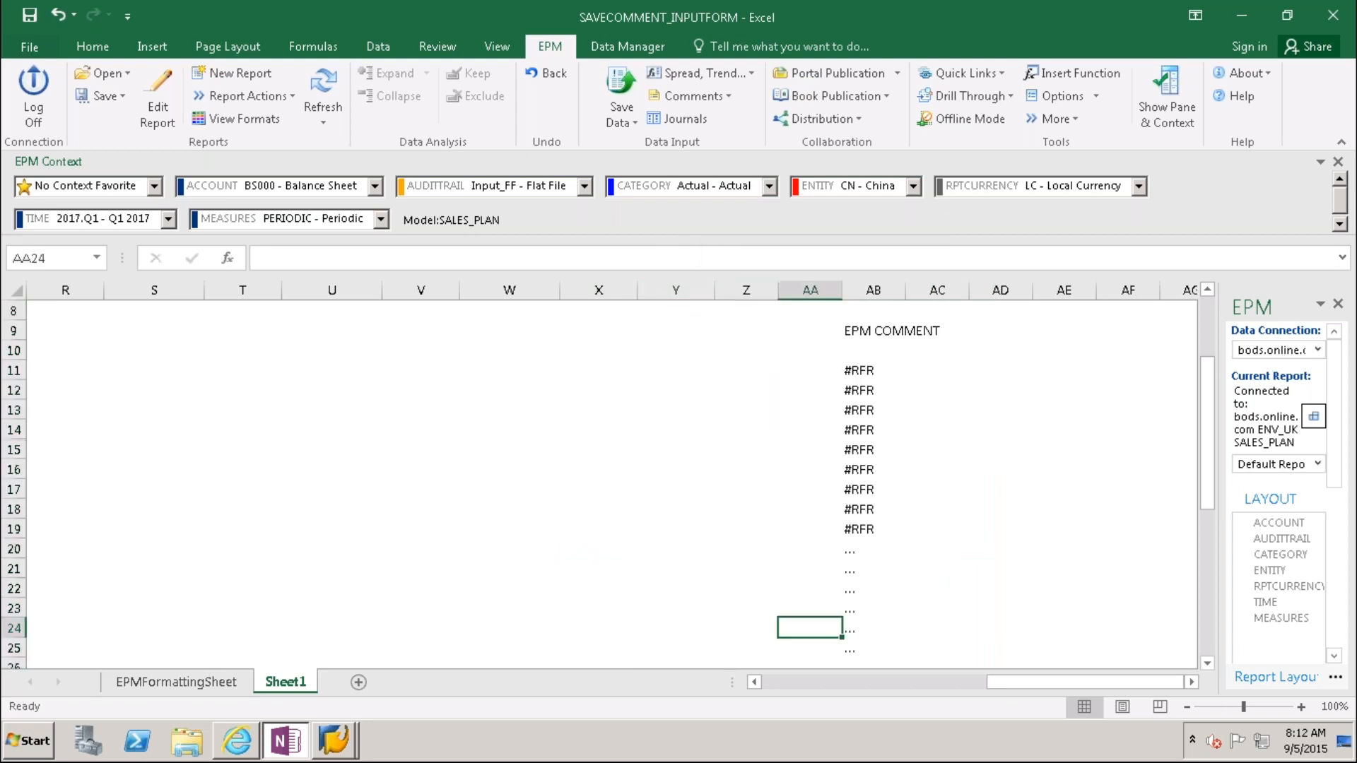
pyautogui.click(871, 552)
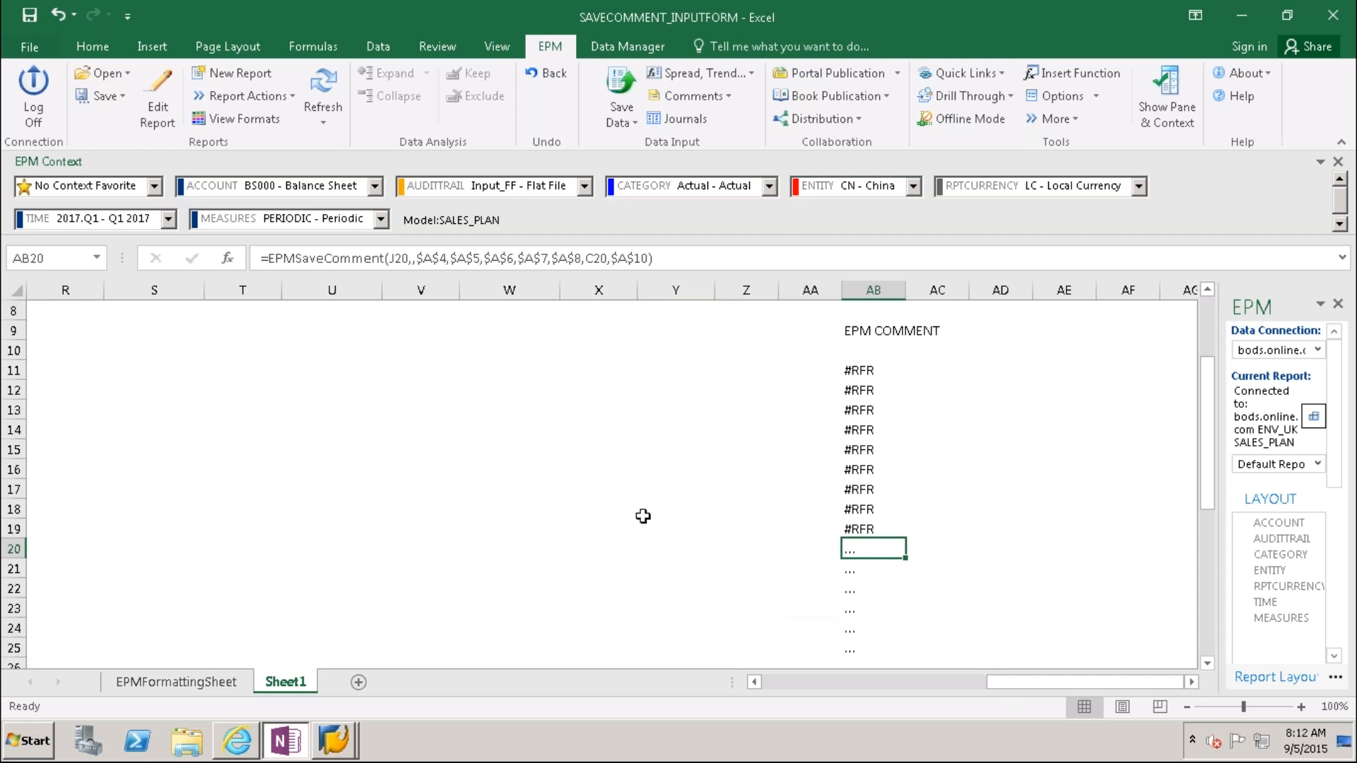
pyautogui.click(160, 109)
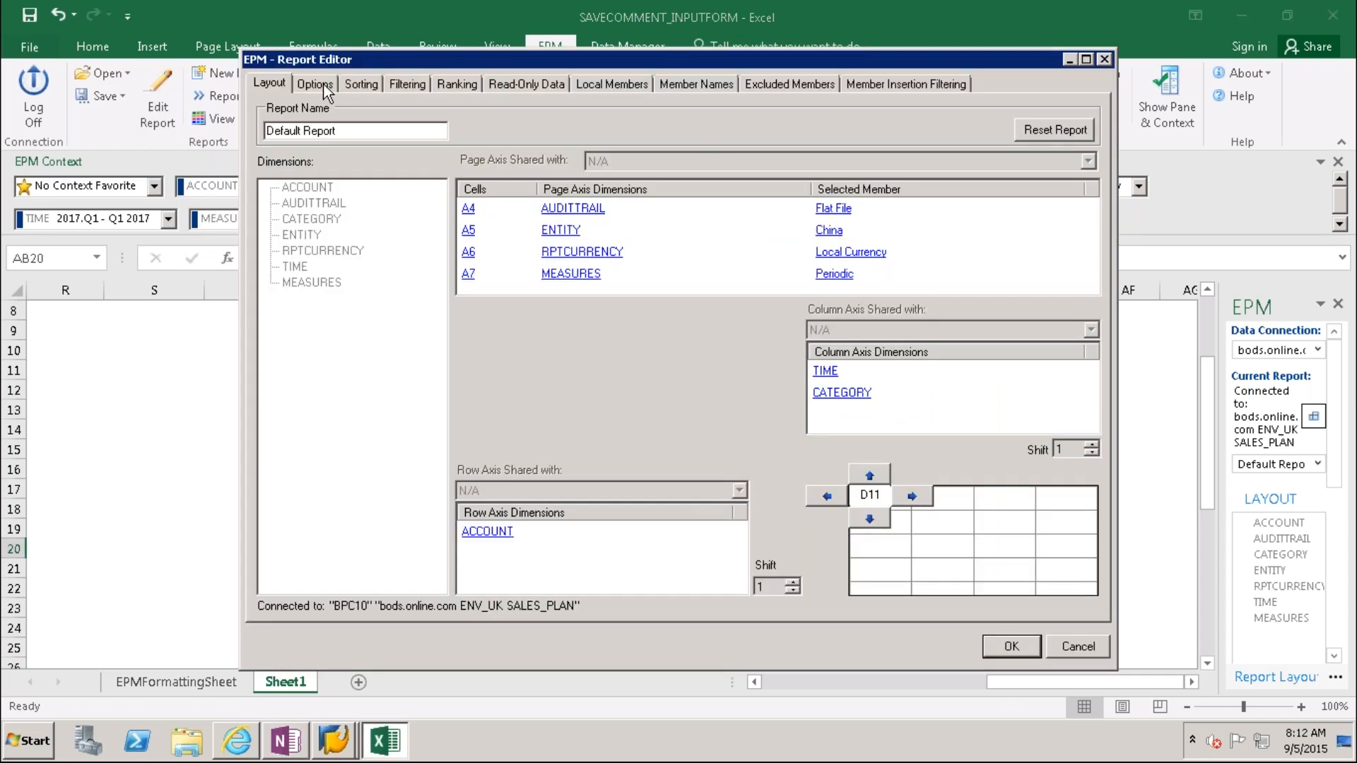
pyautogui.click(316, 85)
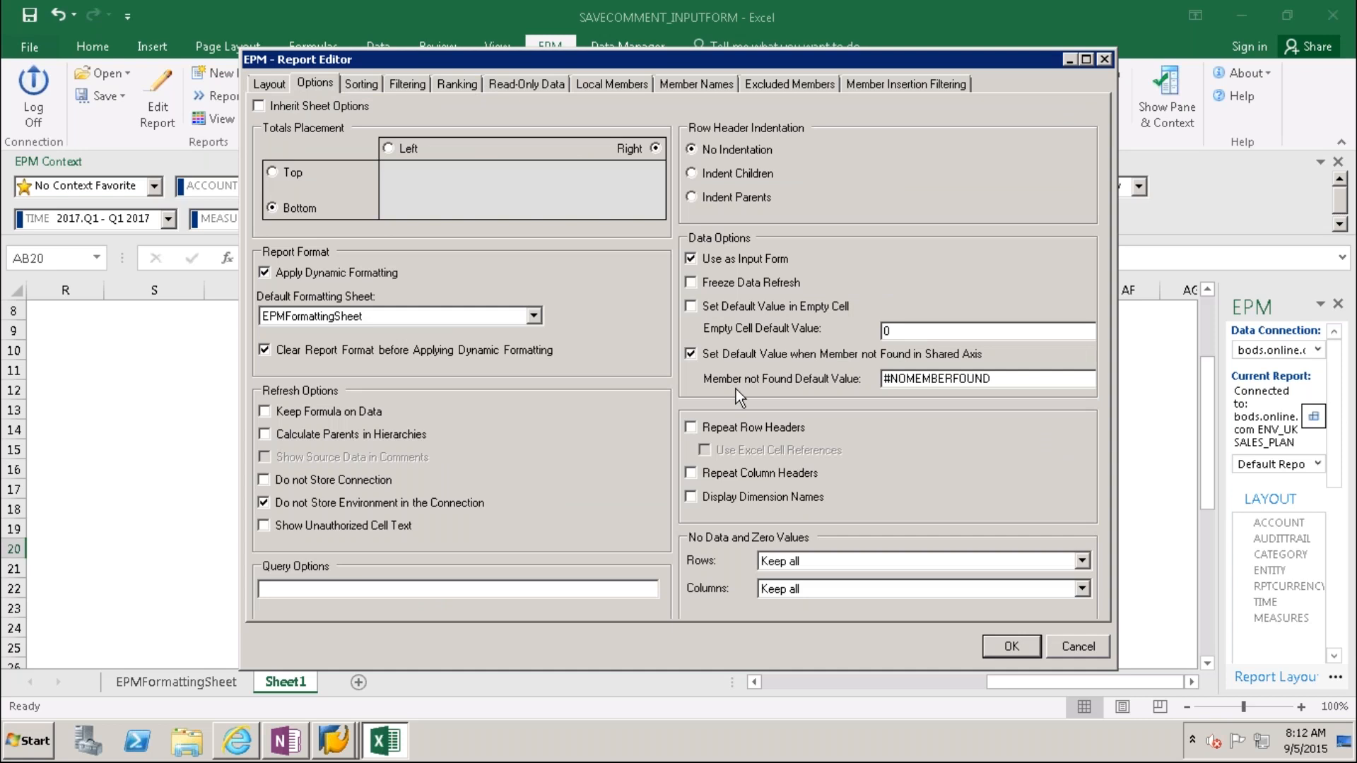
pyautogui.click(1104, 59)
pyautogui.click(1096, 96)
pyautogui.click(1092, 121)
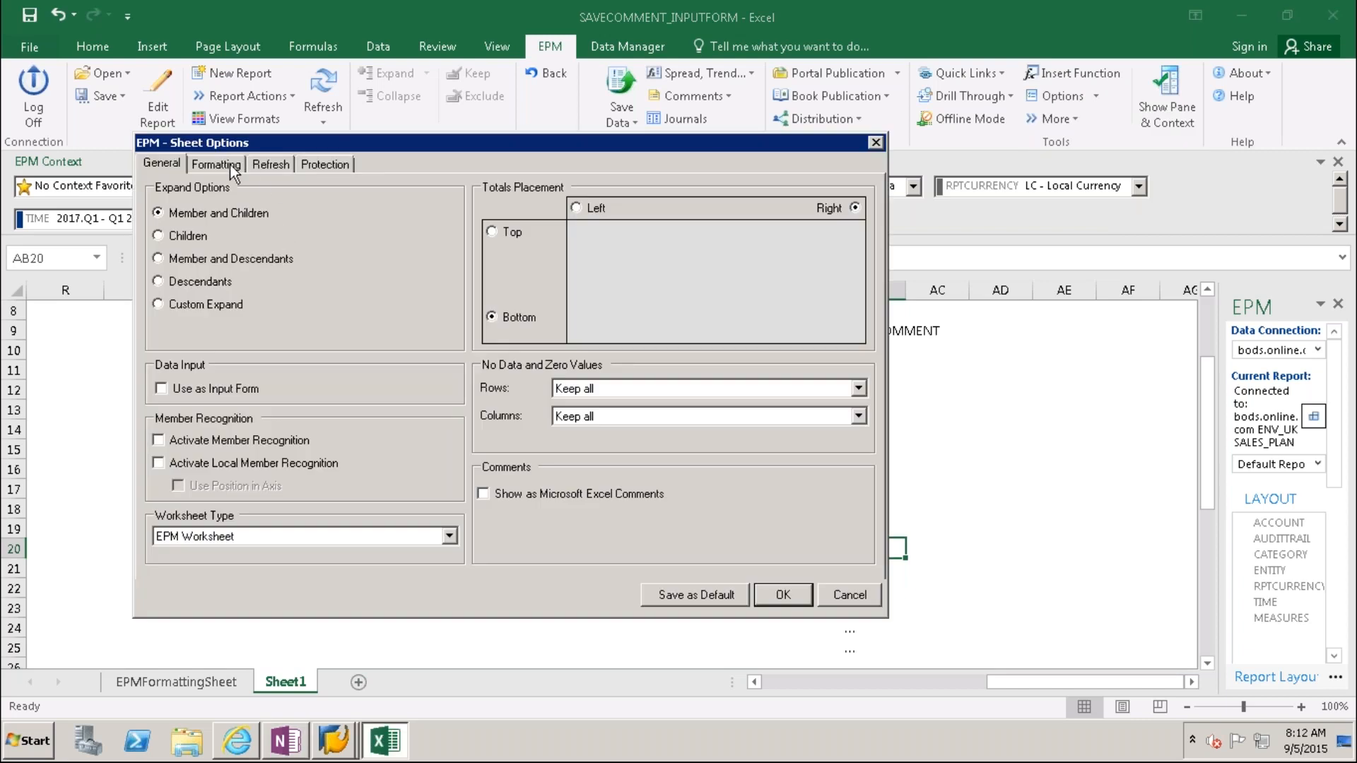
pyautogui.click(266, 164)
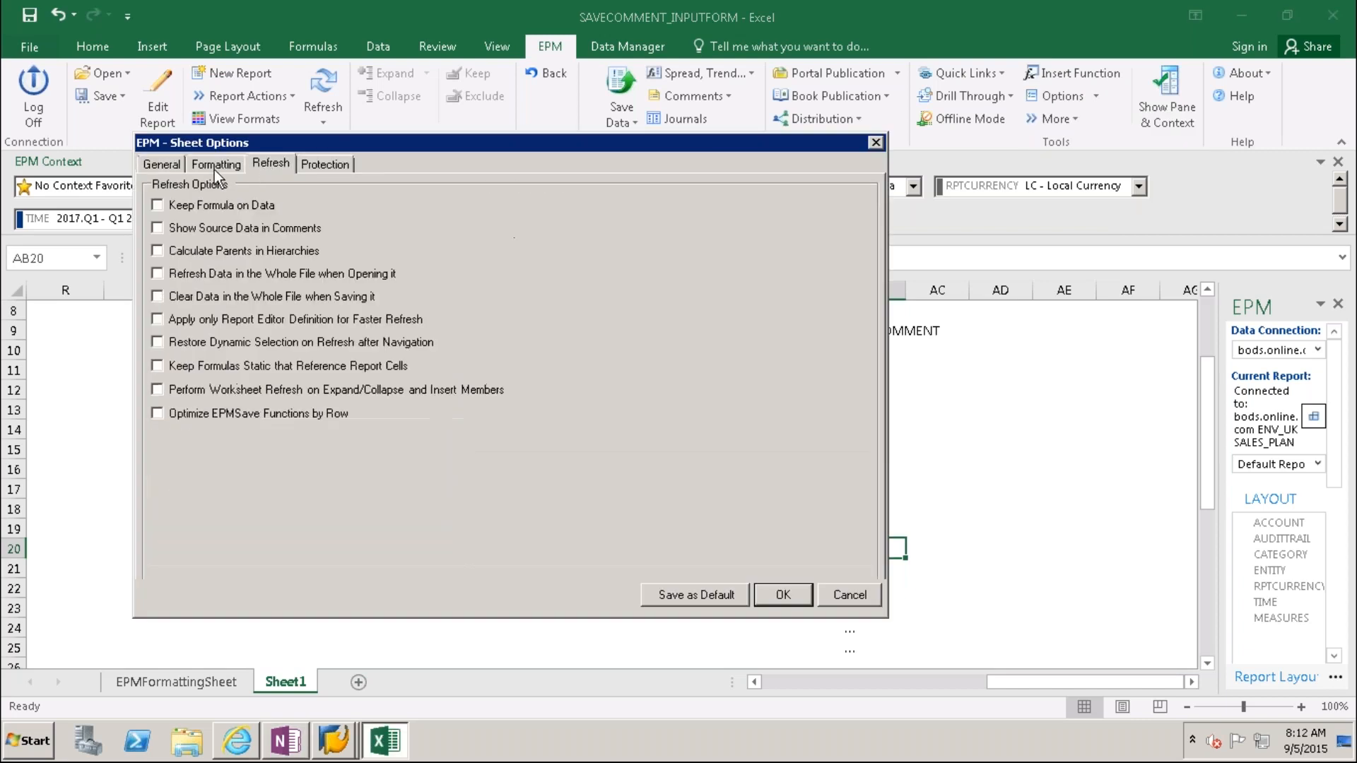
pyautogui.click(216, 167)
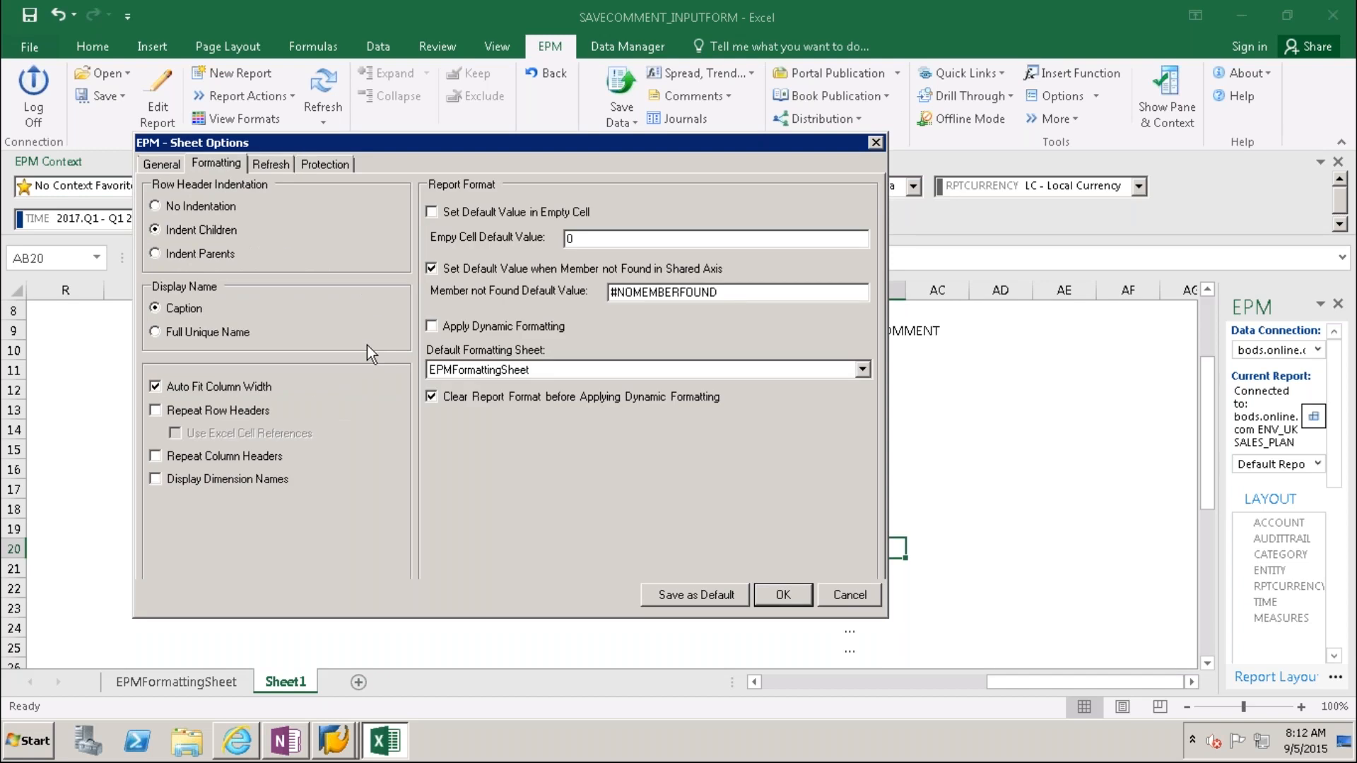
pyautogui.click(174, 166)
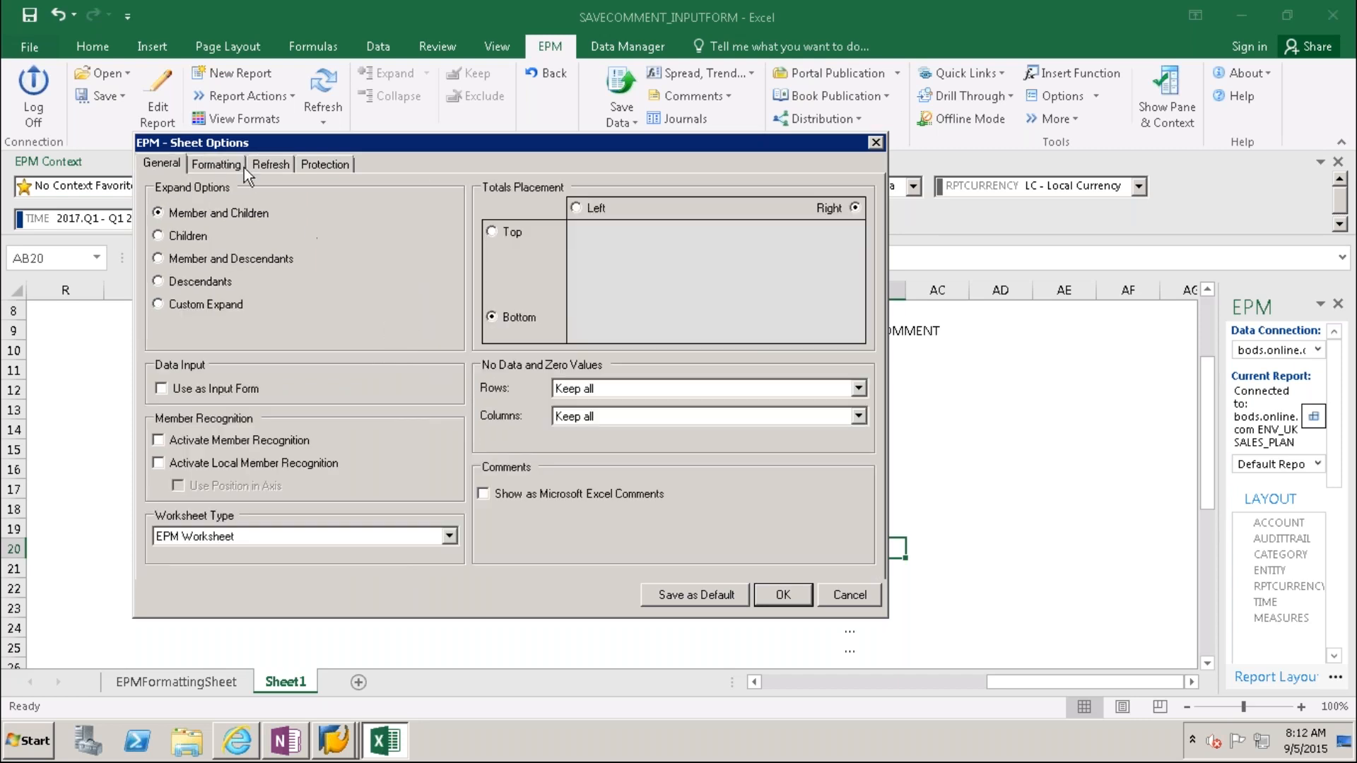
pyautogui.click(215, 158)
pyautogui.click(273, 165)
pyautogui.click(219, 163)
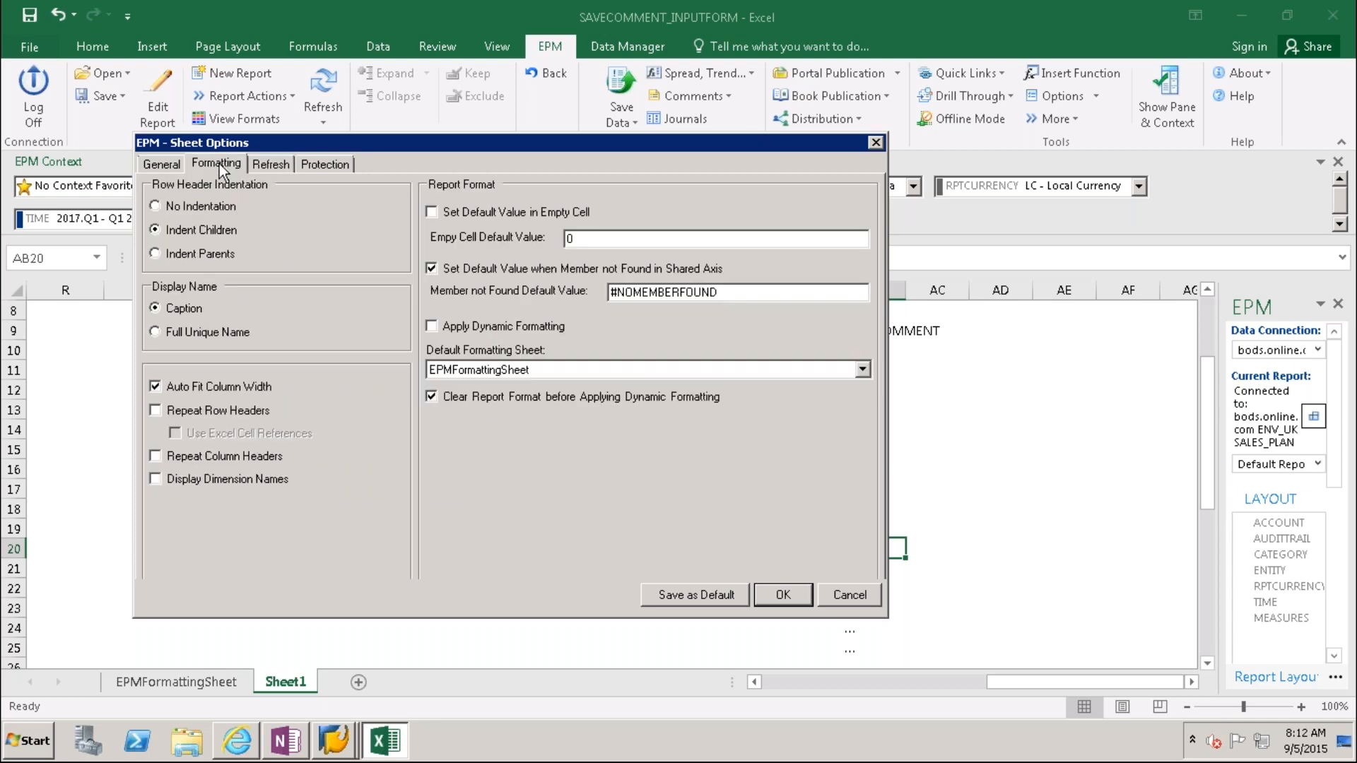
pyautogui.click(322, 165)
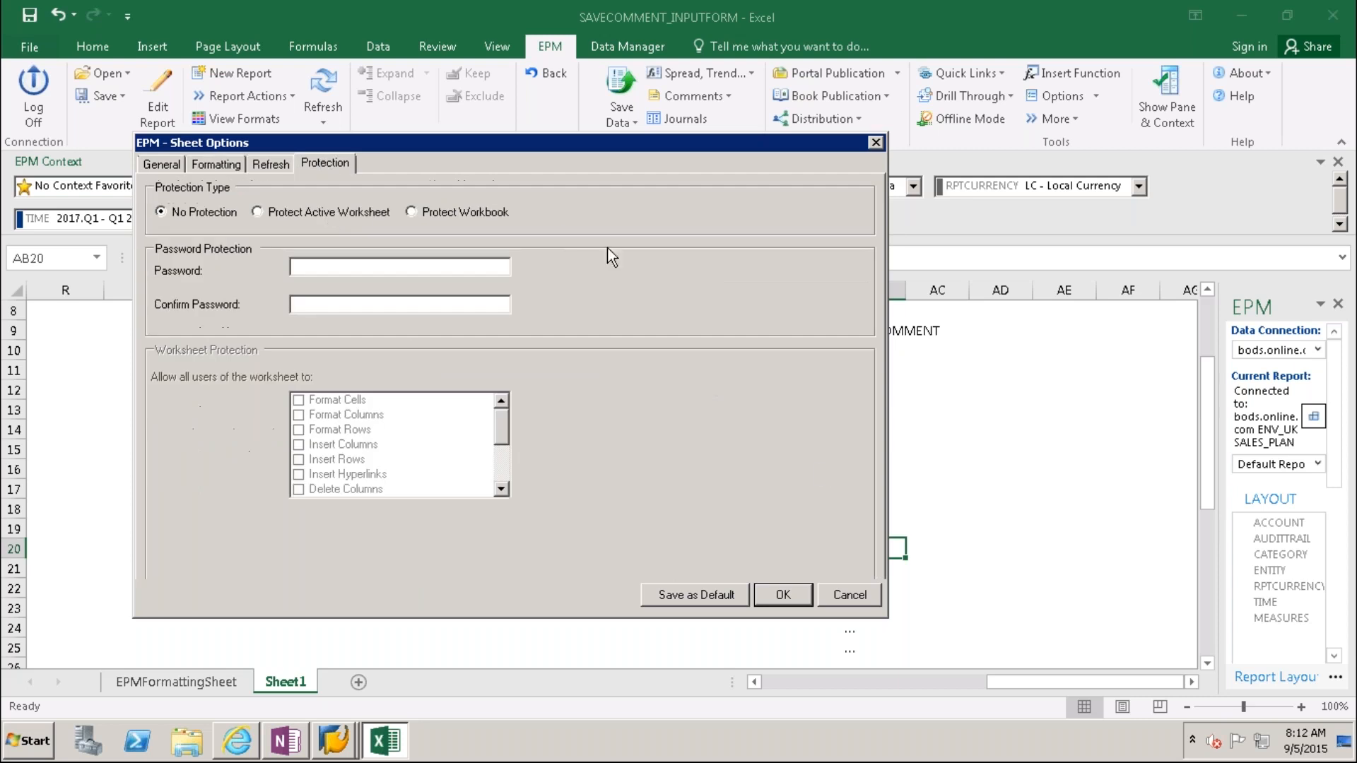
pyautogui.click(841, 595)
pyautogui.click(161, 106)
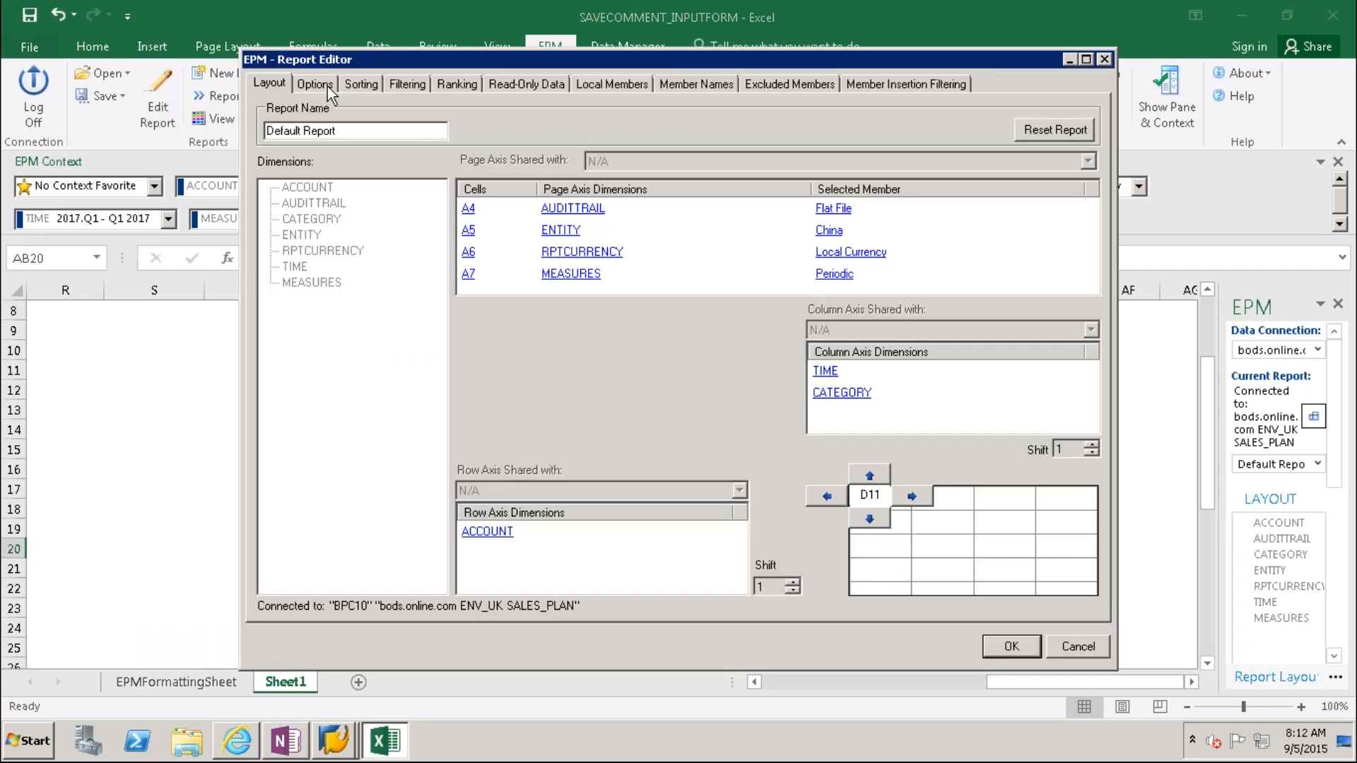
# Step: Review the report options without changes, then refresh the report to clear the #RFR errors
pyautogui.click(327, 86)
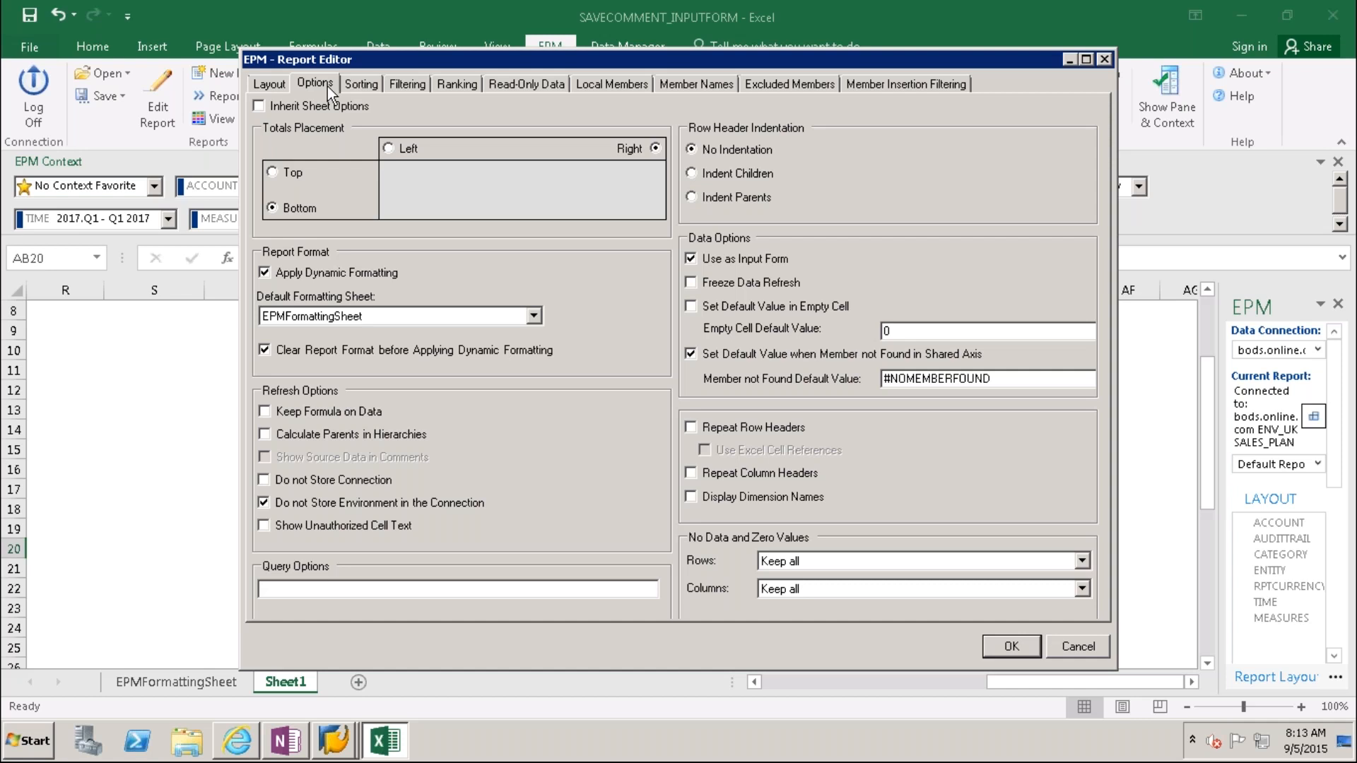
pyautogui.click(1082, 651)
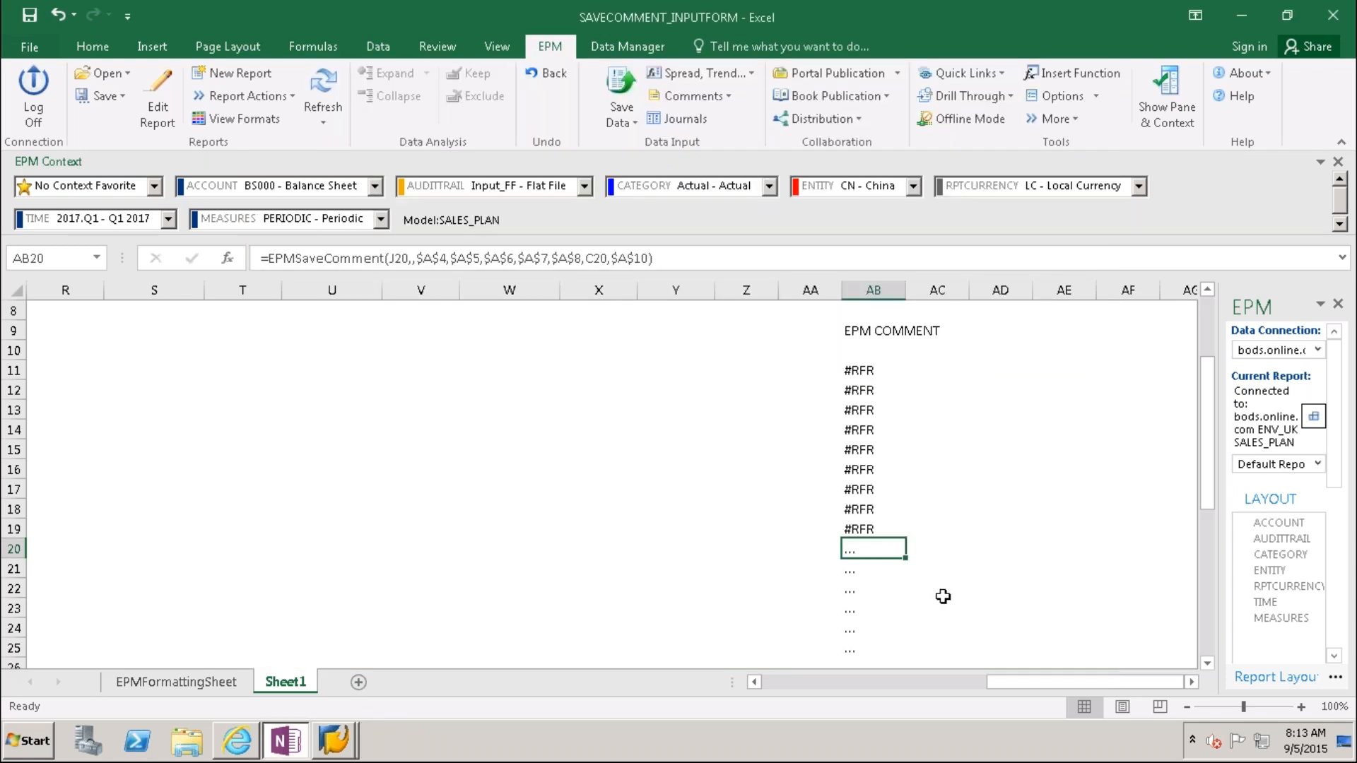
pyautogui.click(803, 565)
pyautogui.click(323, 92)
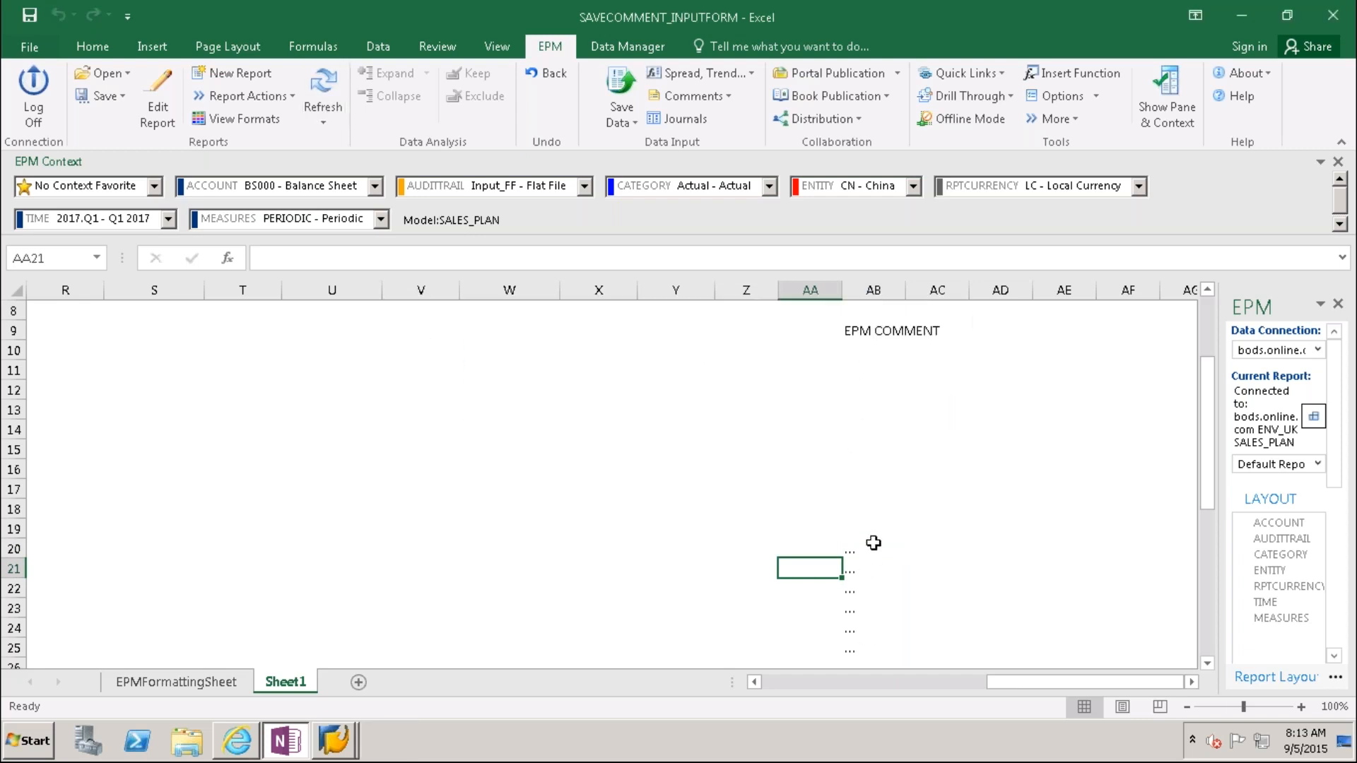
pyautogui.click(1094, 102)
pyautogui.click(1093, 146)
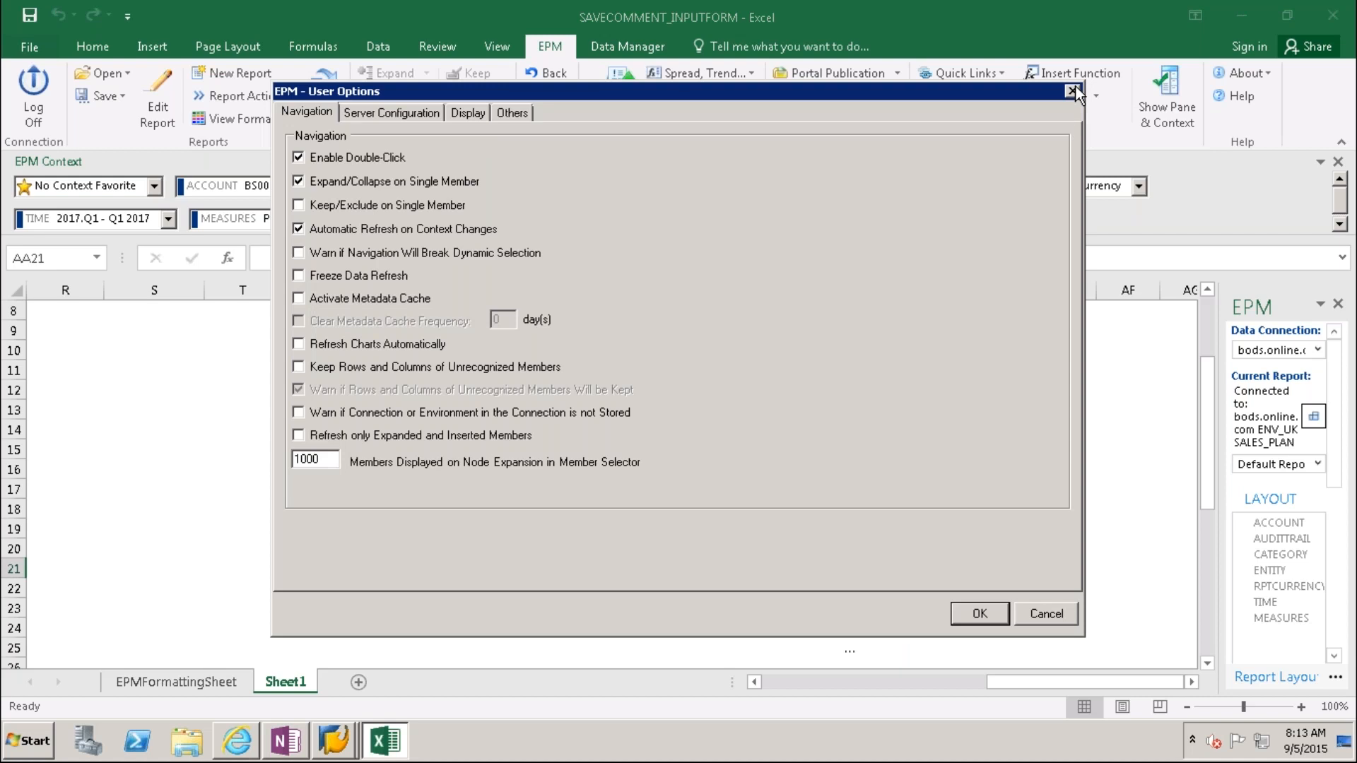
pyautogui.click(1072, 91)
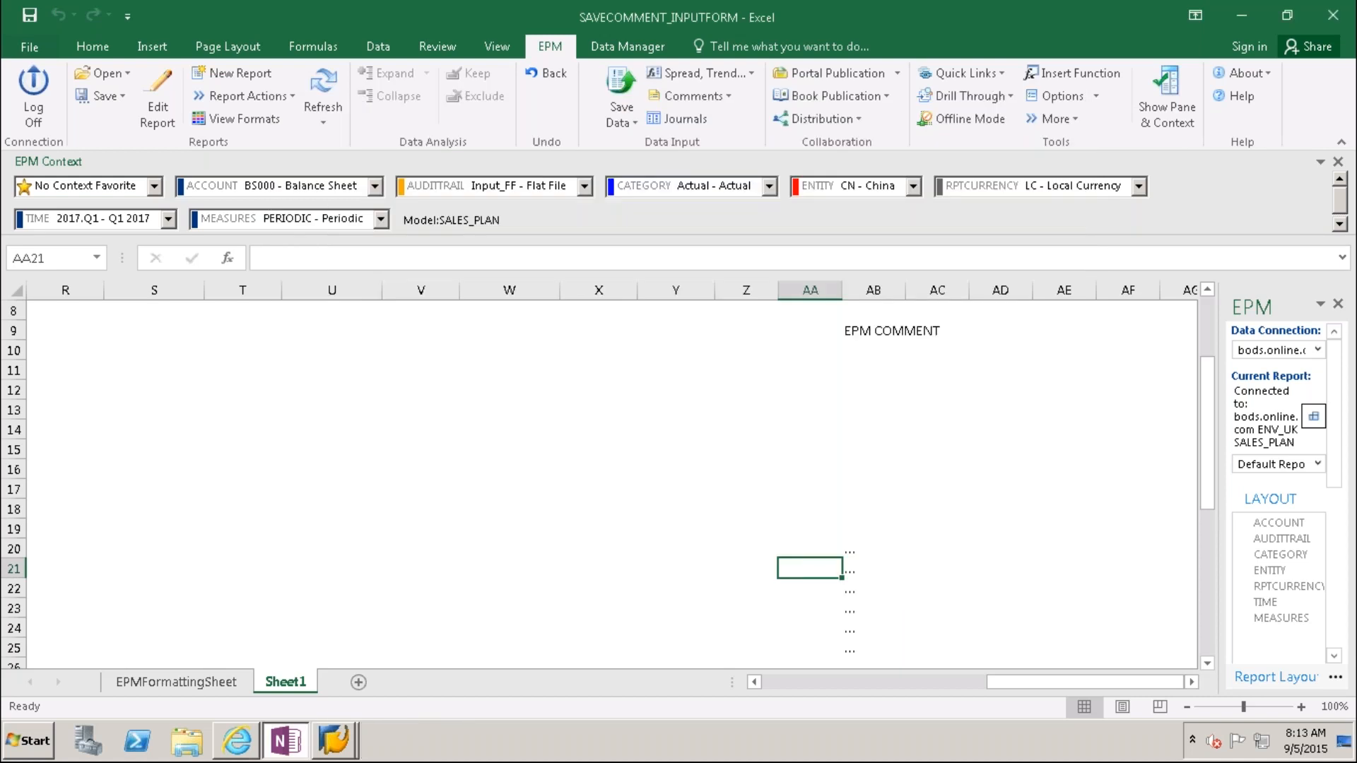
pyautogui.click(1096, 99)
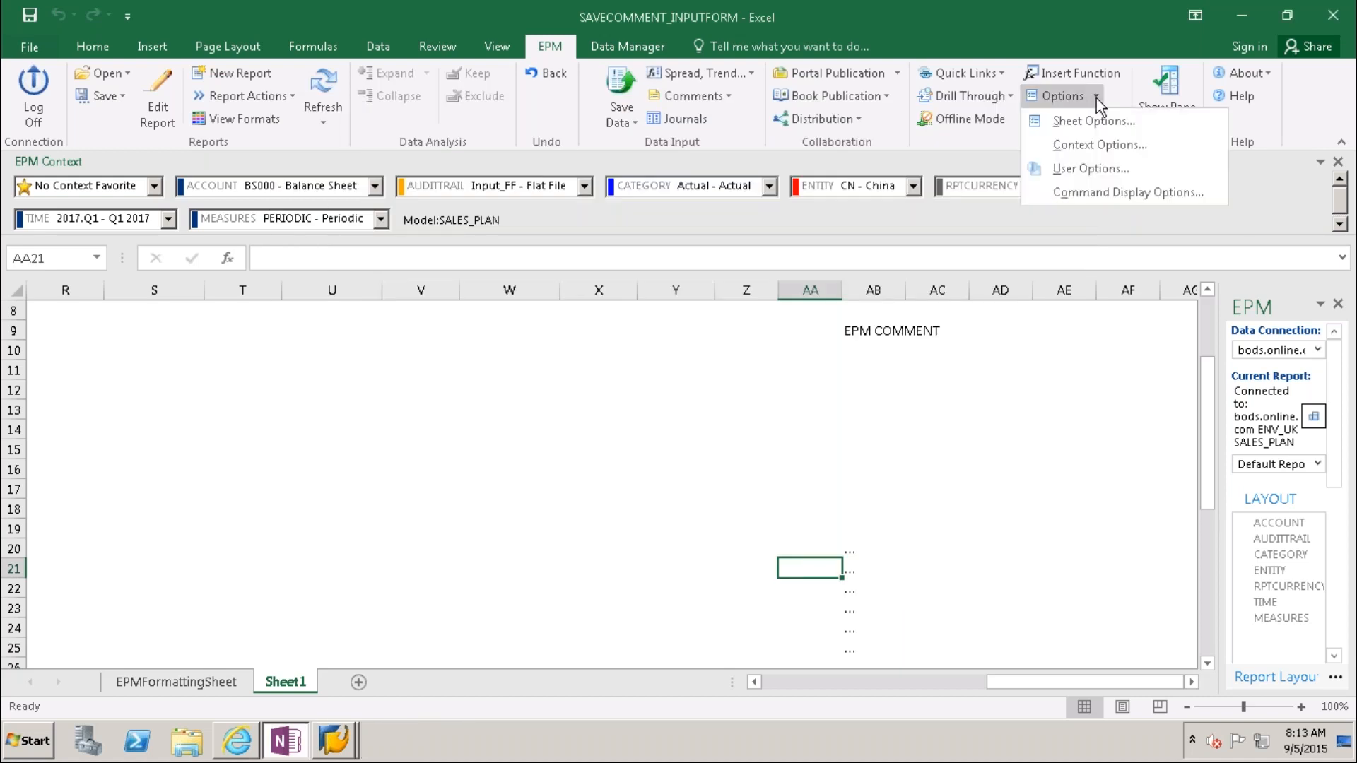
pyautogui.click(1082, 169)
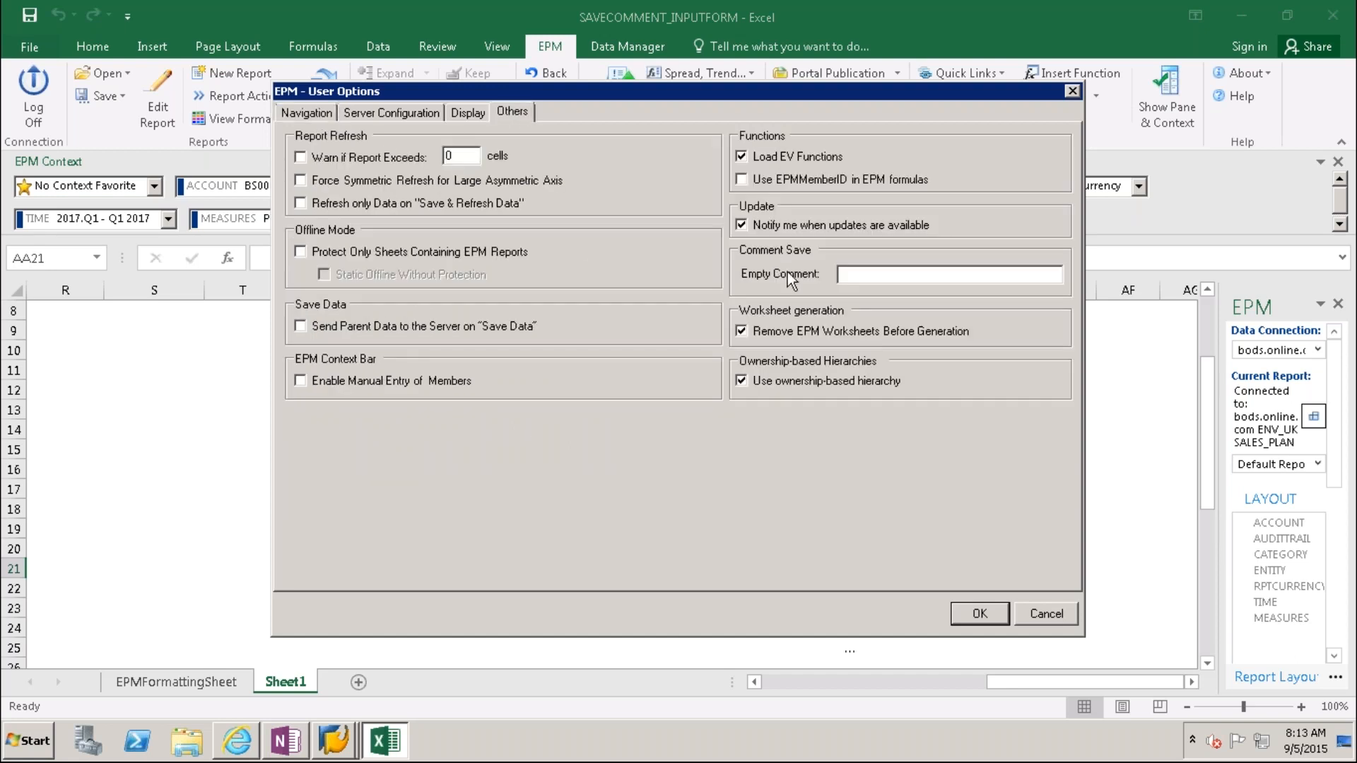
pyautogui.click(852, 274)
pyautogui.click(979, 614)
pyautogui.click(322, 95)
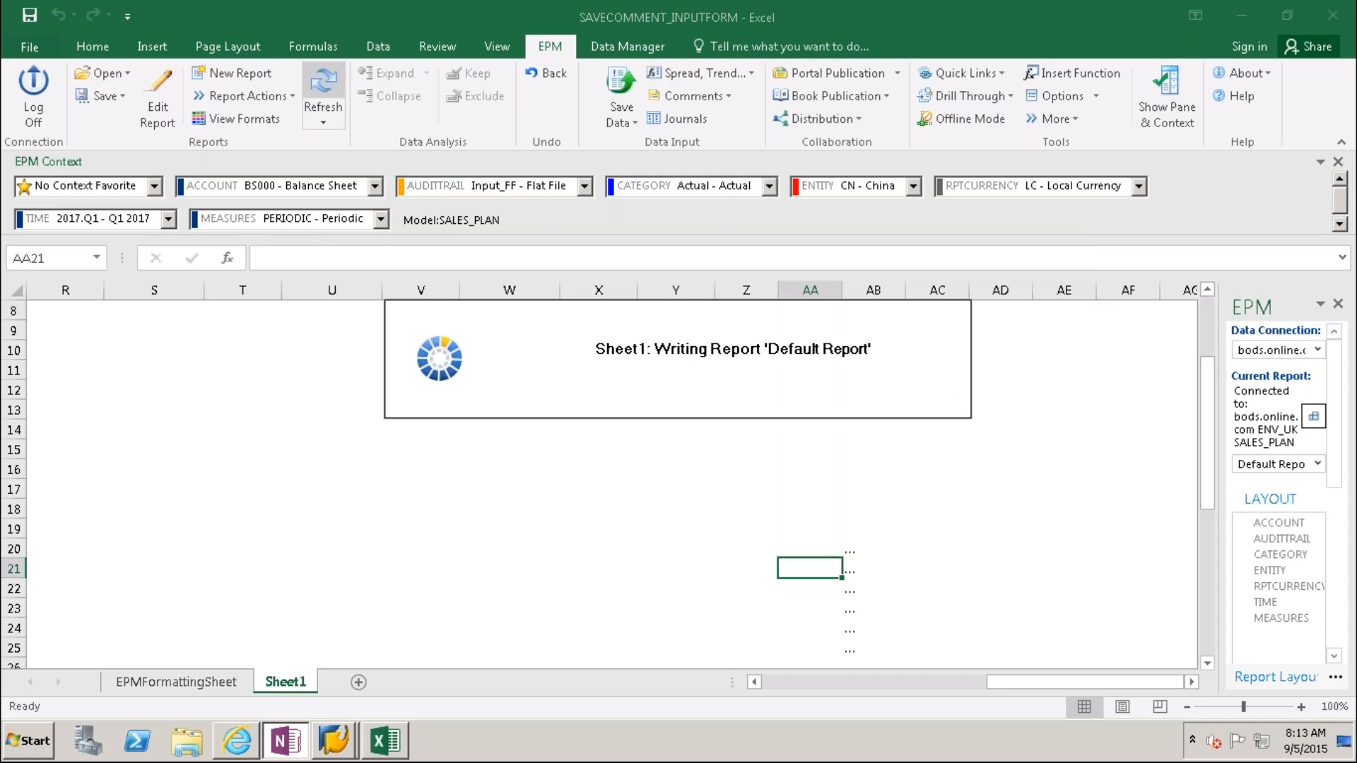
# Step: Select the '...' placeholder cells in the COMMENT column from J20 downward
pyautogui.click(849, 552)
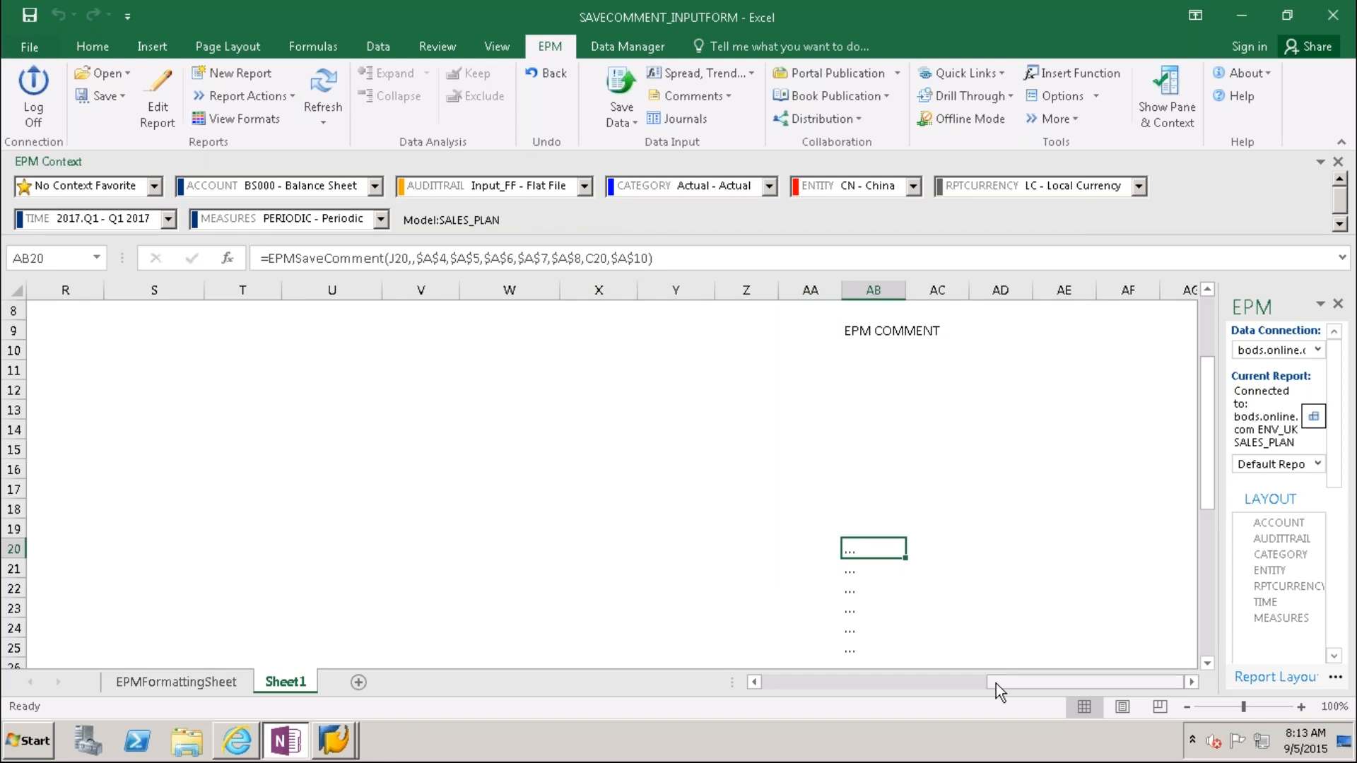
pyautogui.click(773, 682)
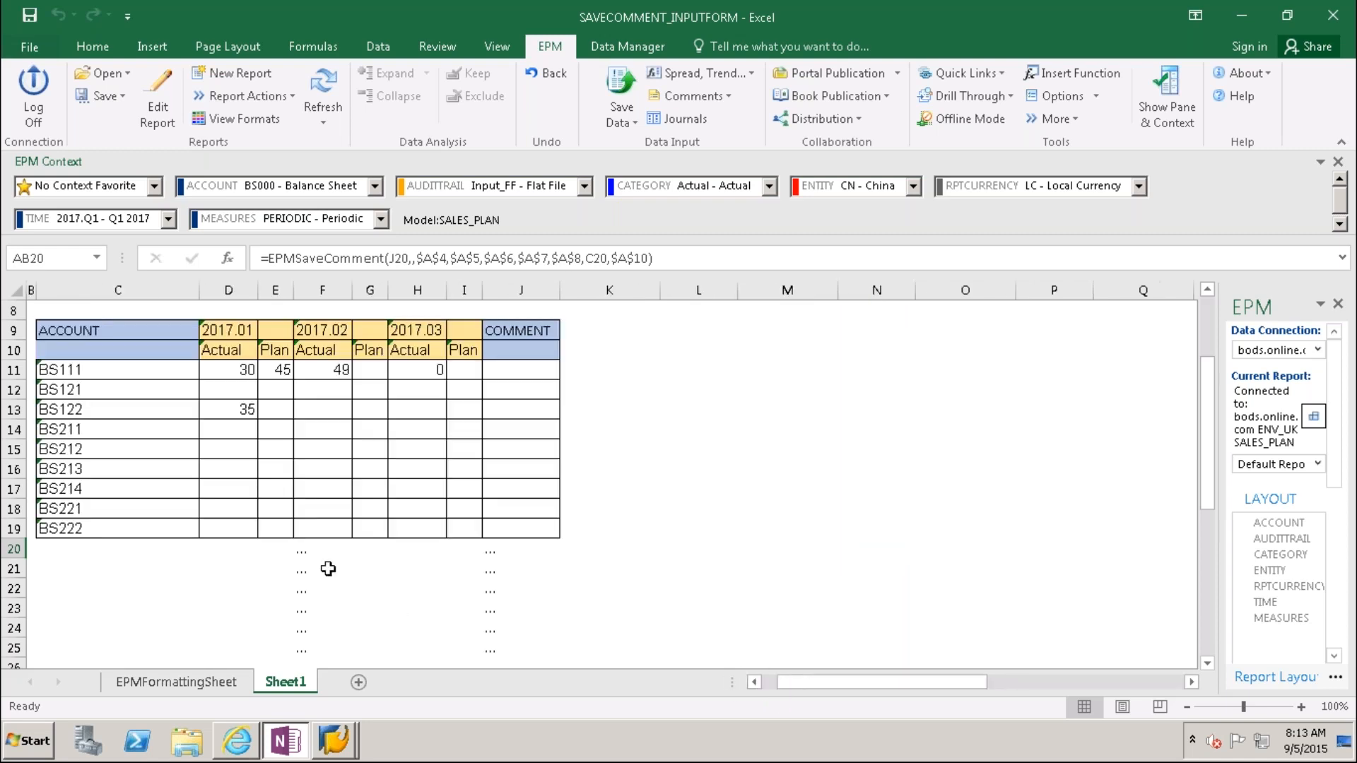
pyautogui.click(302, 552)
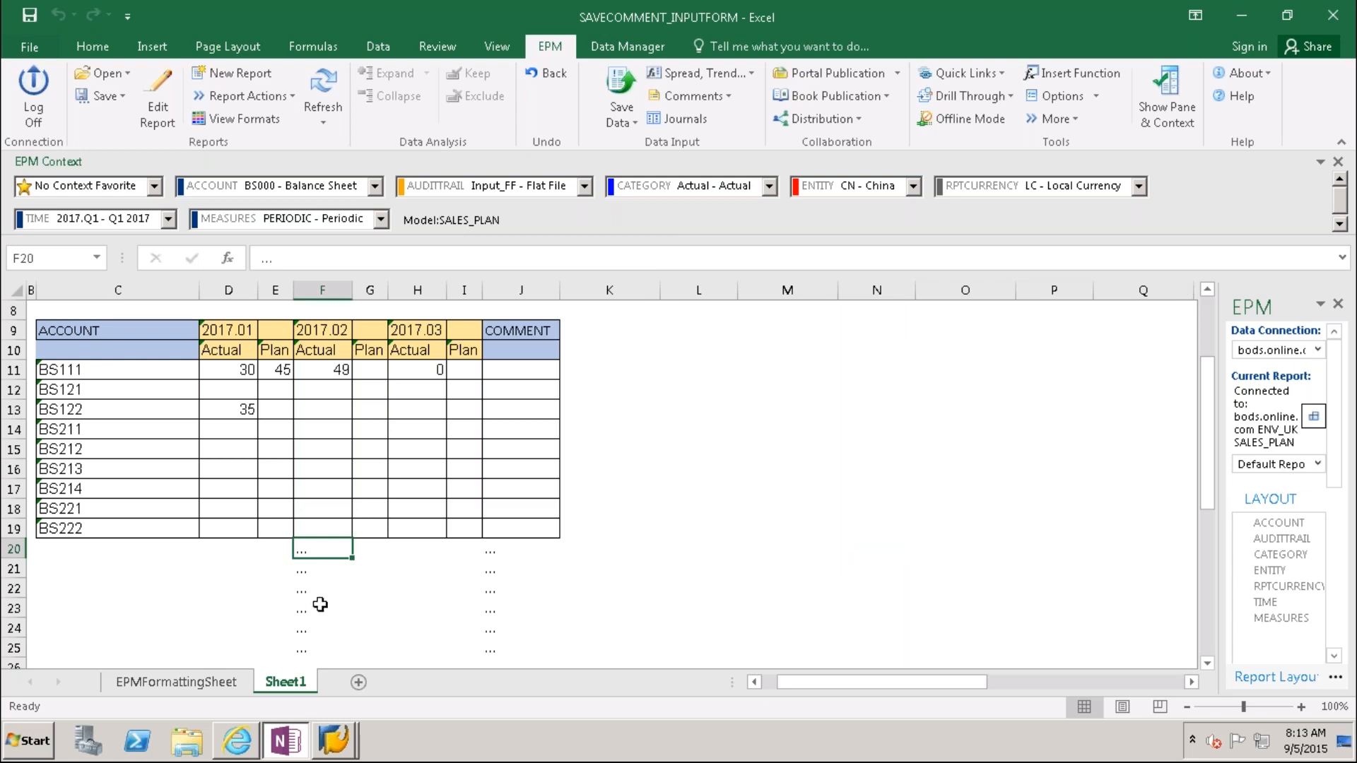
pyautogui.click(497, 553)
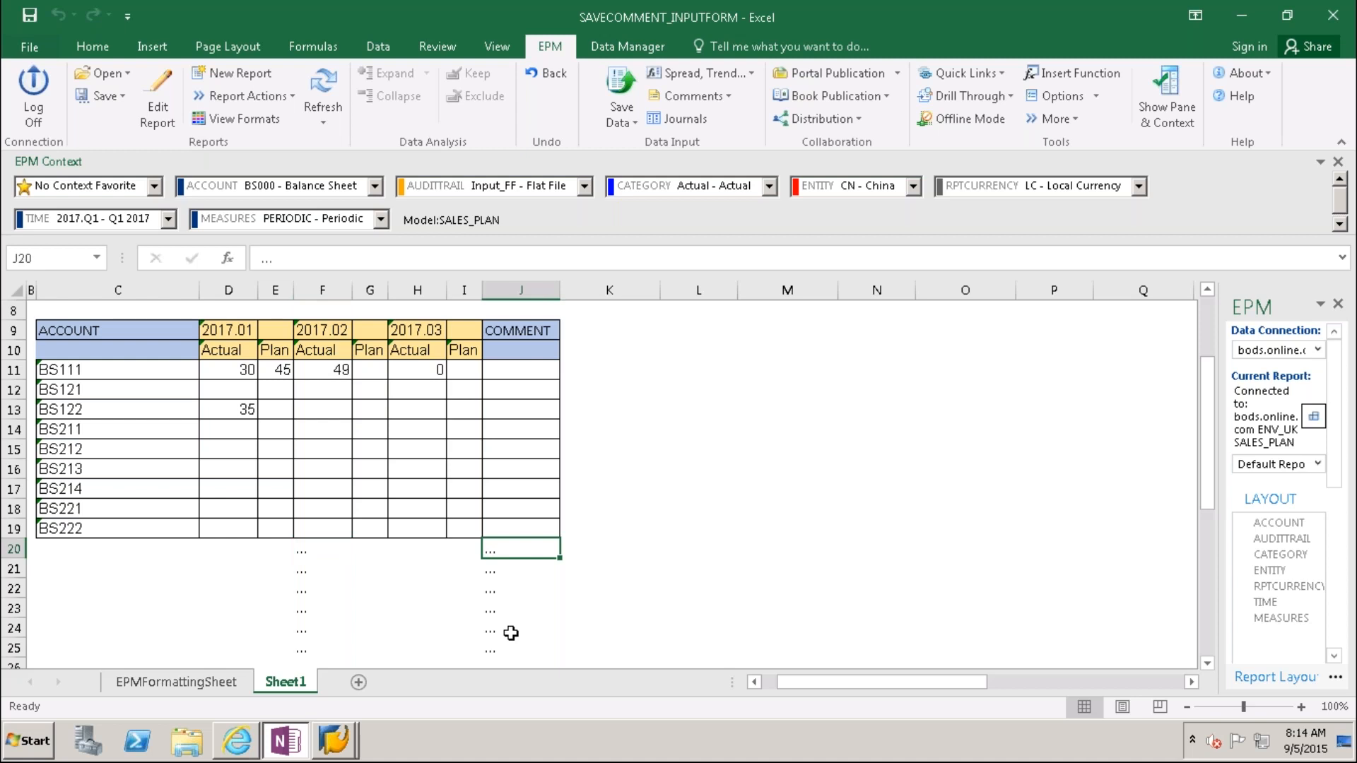
pyautogui.hotkey('shift', 'Down')
pyautogui.hotkey('shift', 'Down')
pyautogui.hotkey('shift', 'Down')
pyautogui.hotkey('shift', 'Down')
pyautogui.hotkey('shift', 'Down')
pyautogui.hotkey('shift', 'Down')
pyautogui.hotkey('shift', 'Down')
pyautogui.hotkey('shift', 'Down')
pyautogui.hotkey('shift', 'Down')
pyautogui.hotkey('shift', 'Down')
pyautogui.hotkey('shift', 'Down')
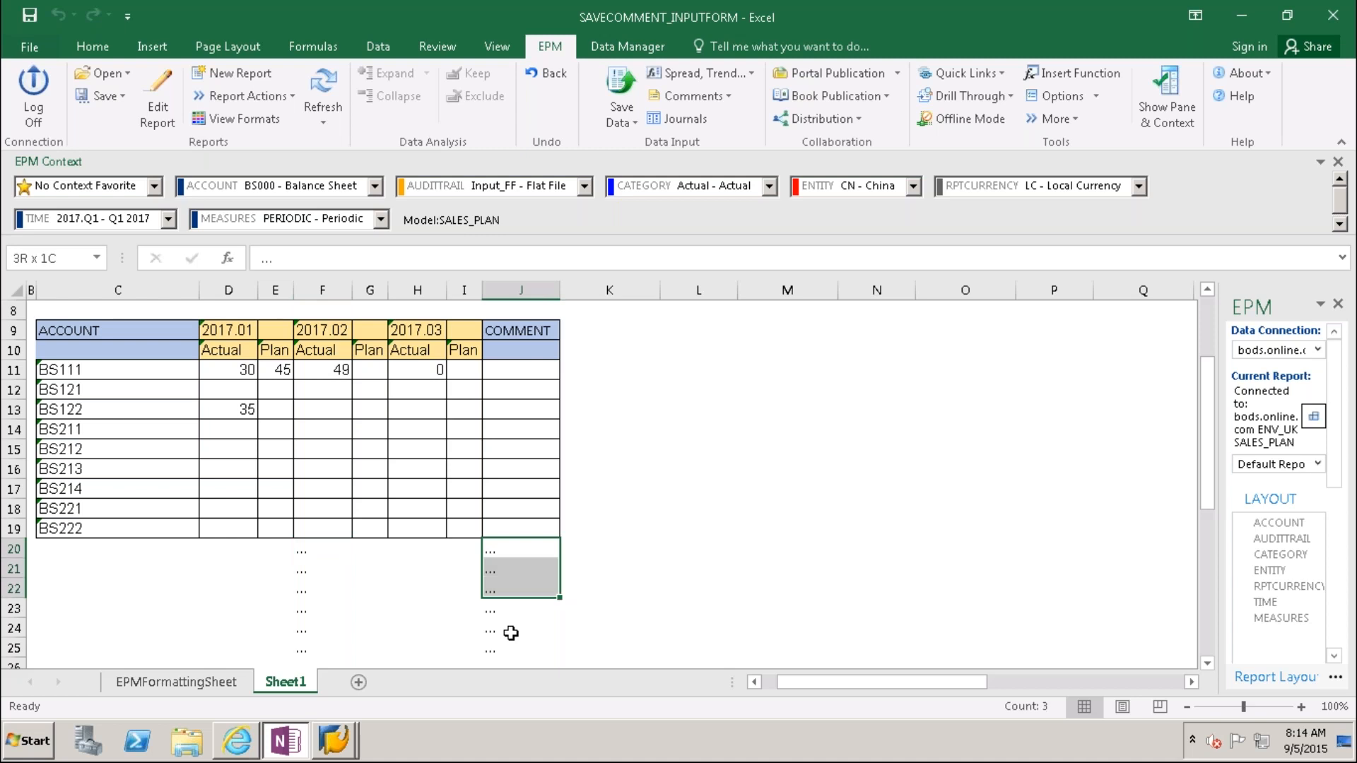
pyautogui.scroll(-2, 511, 632)
# Step: Clear the placeholder dots from column J and from F20 down column F
pyautogui.scroll(3, 511, 632)
pyautogui.press('Delete')
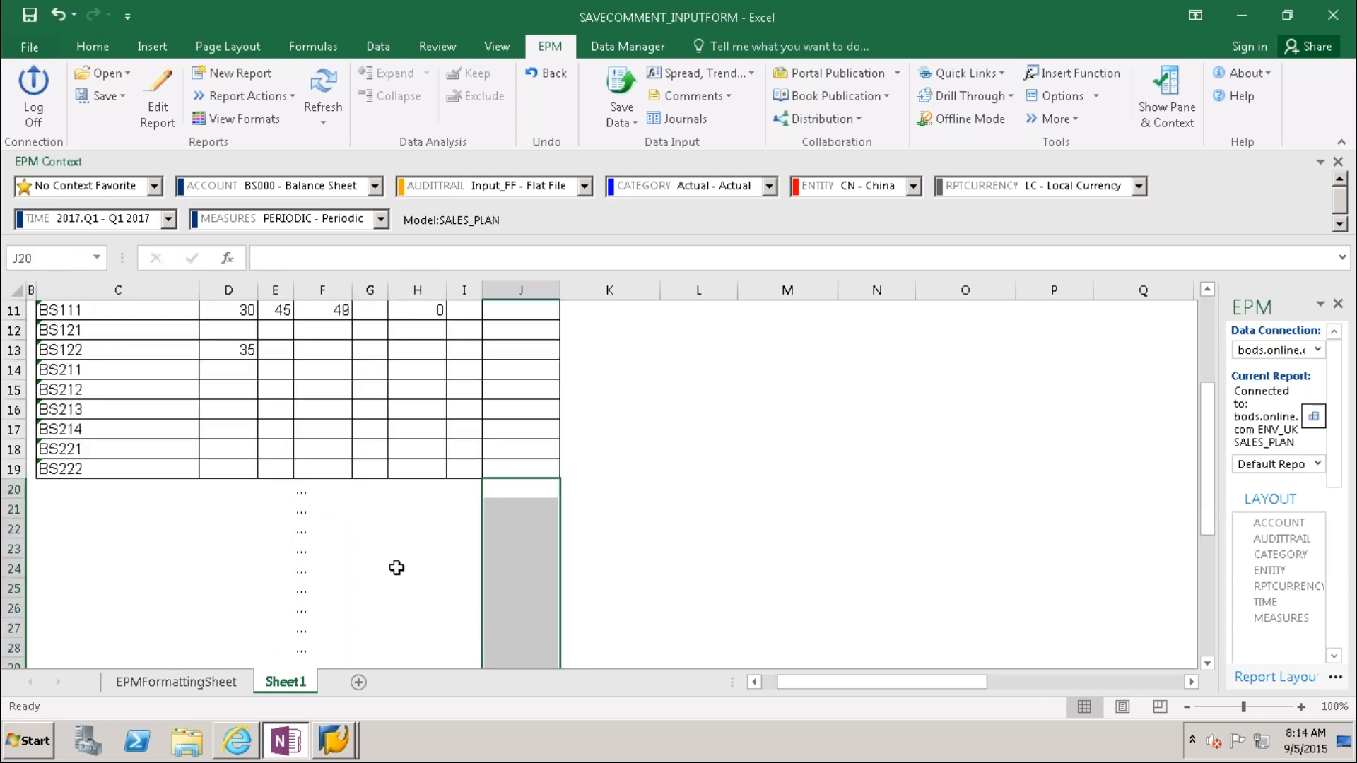
pyautogui.click(303, 494)
pyautogui.hotkey('shift', 'Down')
pyautogui.hotkey('shift', 'Down')
pyautogui.hotkey('shift', 'Down')
pyautogui.hotkey('shift', 'Down')
pyautogui.hotkey('shift', 'Down')
pyautogui.hotkey('shift', 'Down')
pyautogui.moveTo(332, 612); pyautogui.dragTo(351, 658)
pyautogui.press('Delete')
# Step: Refresh the report and review AB20's EPMSaveComment formula without changing it
pyautogui.moveTo(916, 683); pyautogui.dragTo(1124, 686)
pyautogui.click(330, 96)
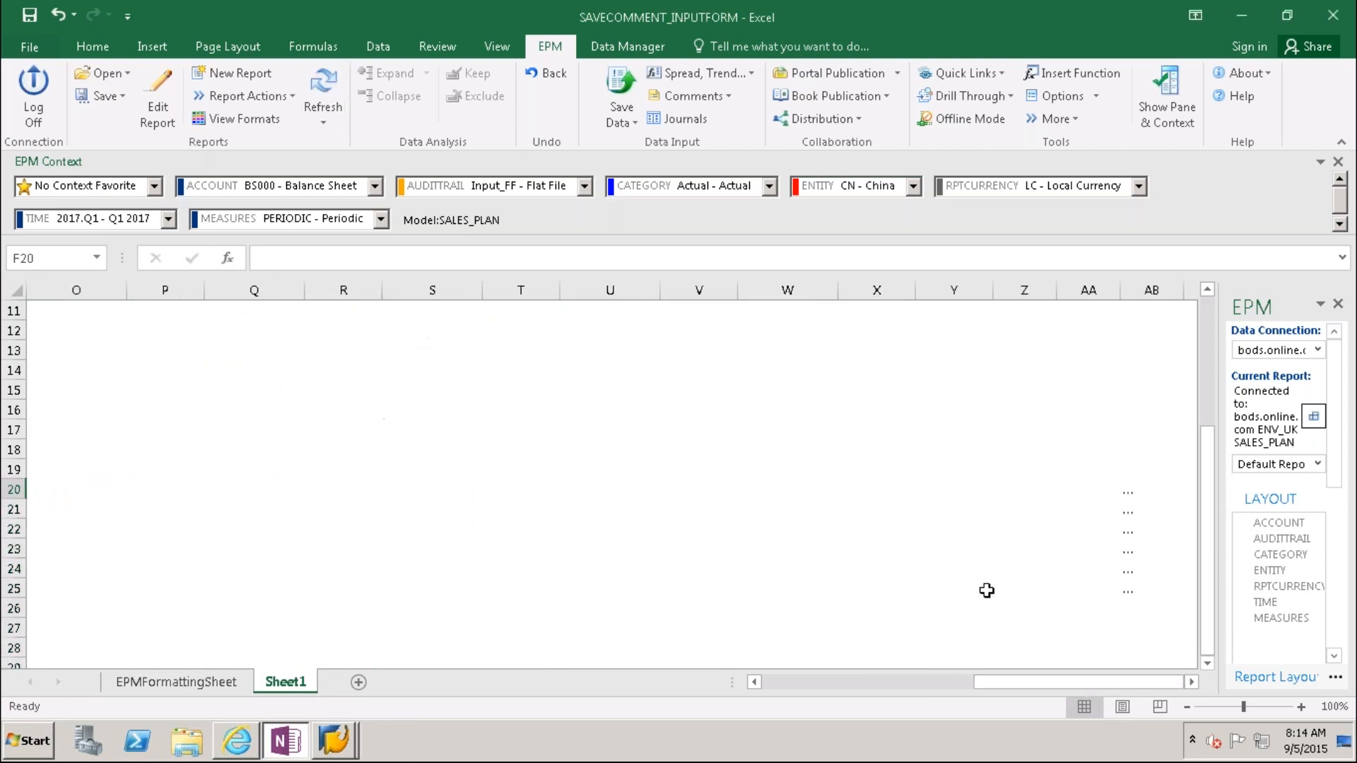
pyautogui.click(1135, 493)
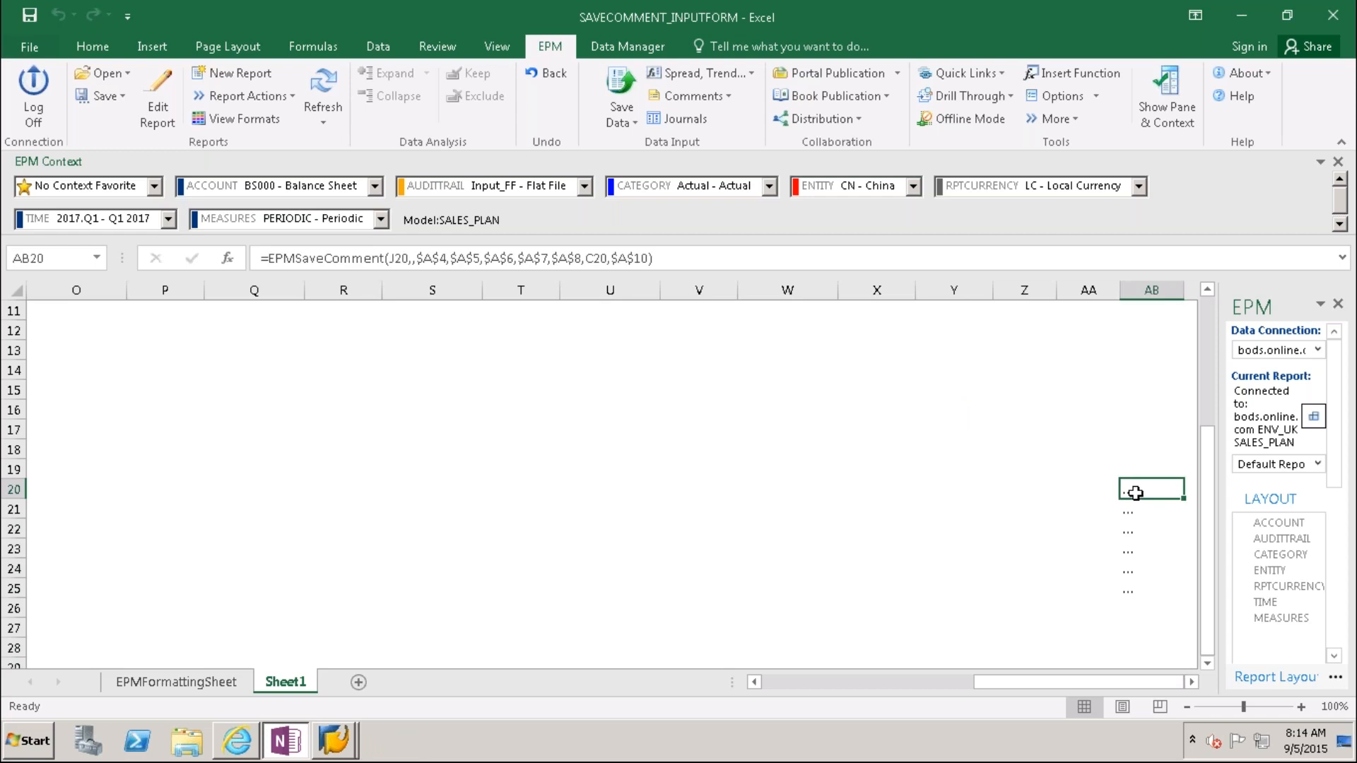
pyautogui.press('F2')
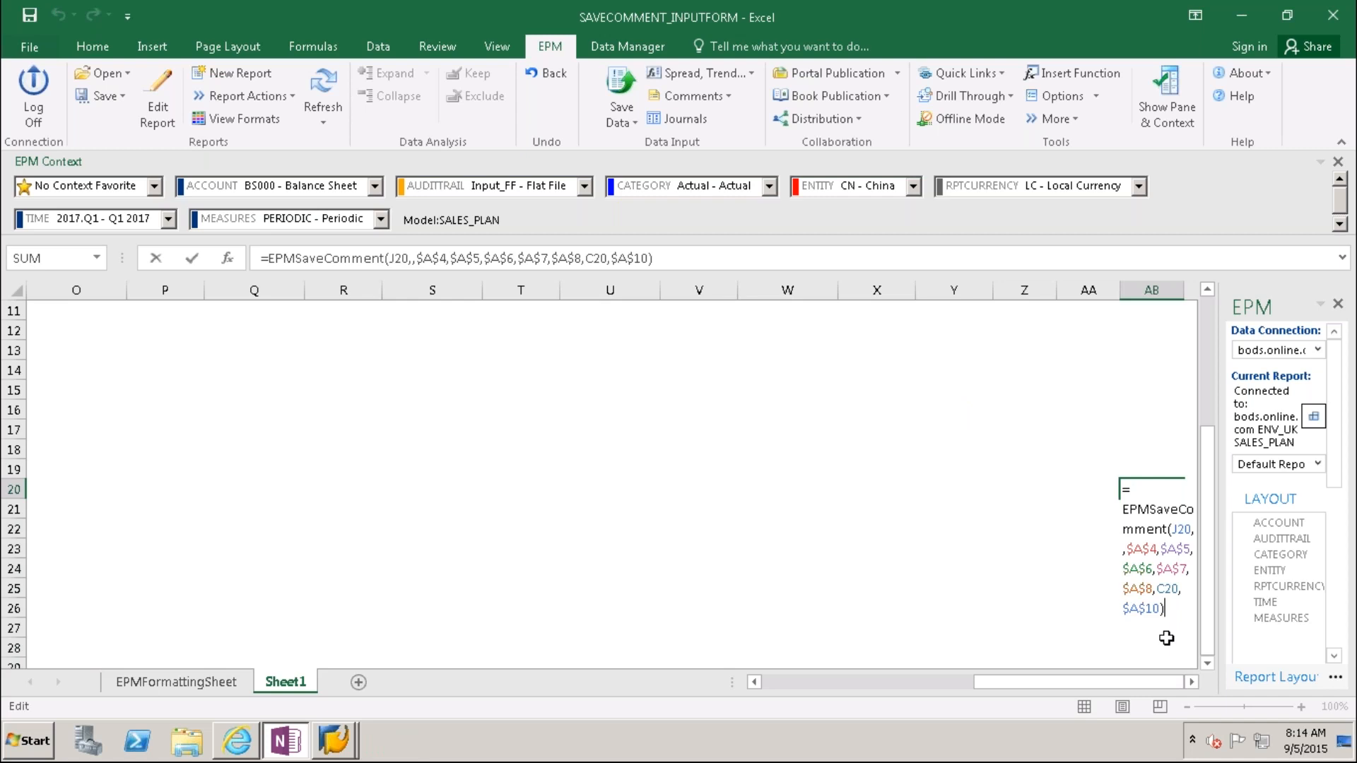
pyautogui.moveTo(1122, 682); pyautogui.dragTo(840, 688)
pyautogui.click(615, 552)
pyautogui.click(502, 492)
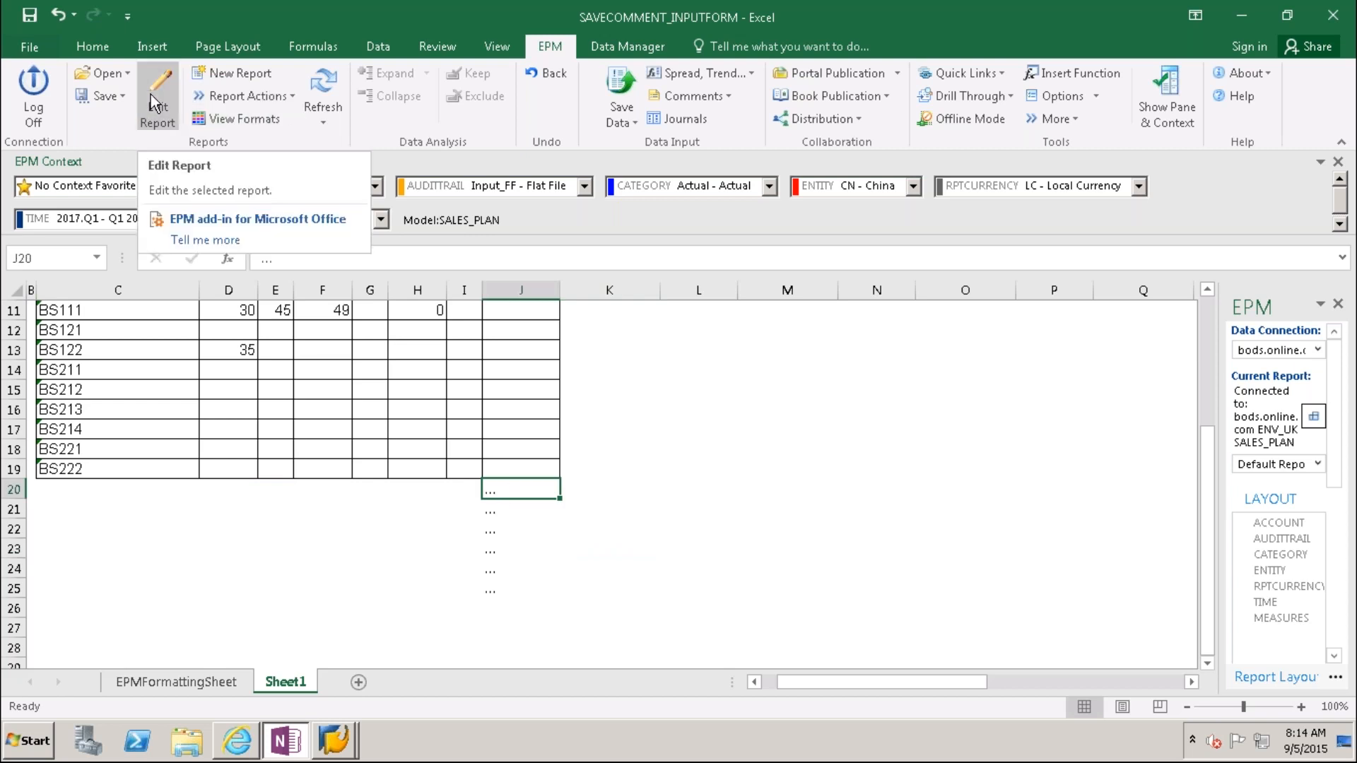
pyautogui.click(1093, 97)
pyautogui.click(1088, 168)
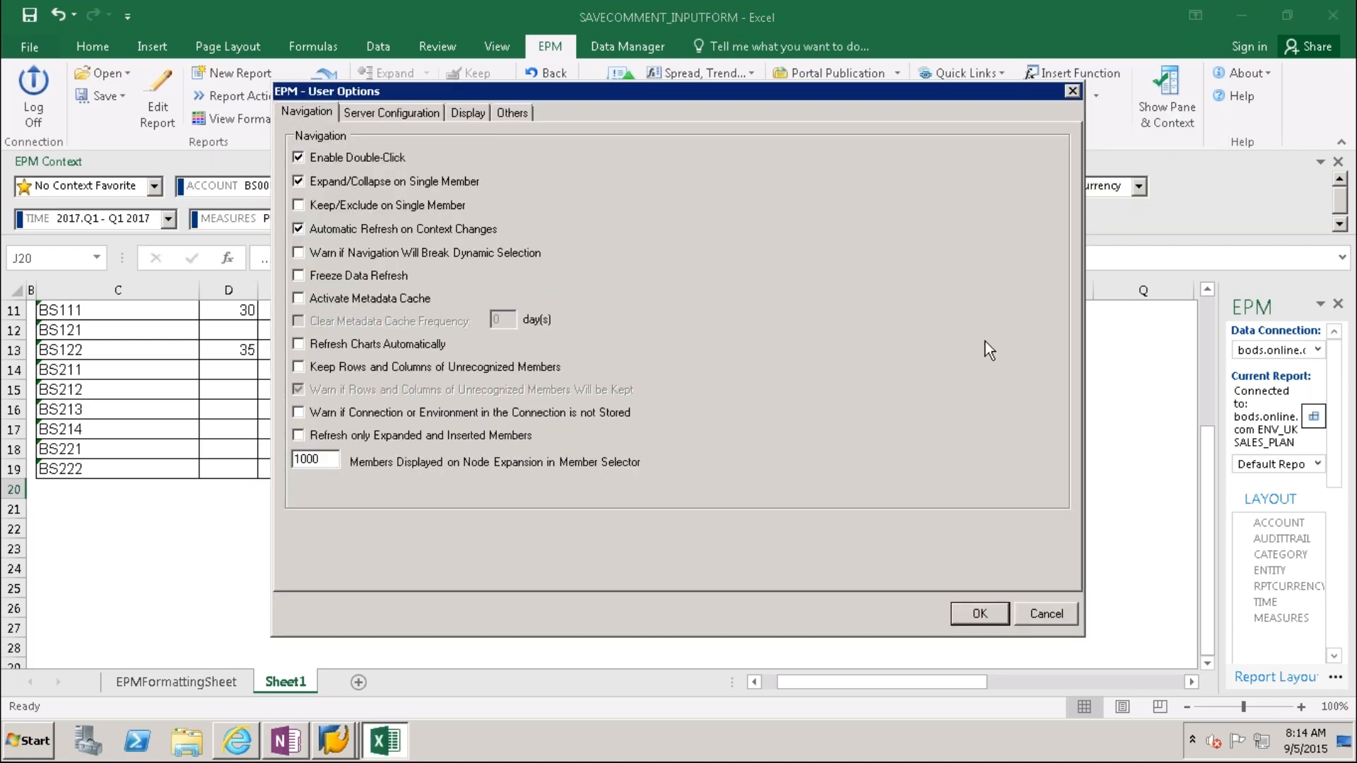
pyautogui.click(506, 119)
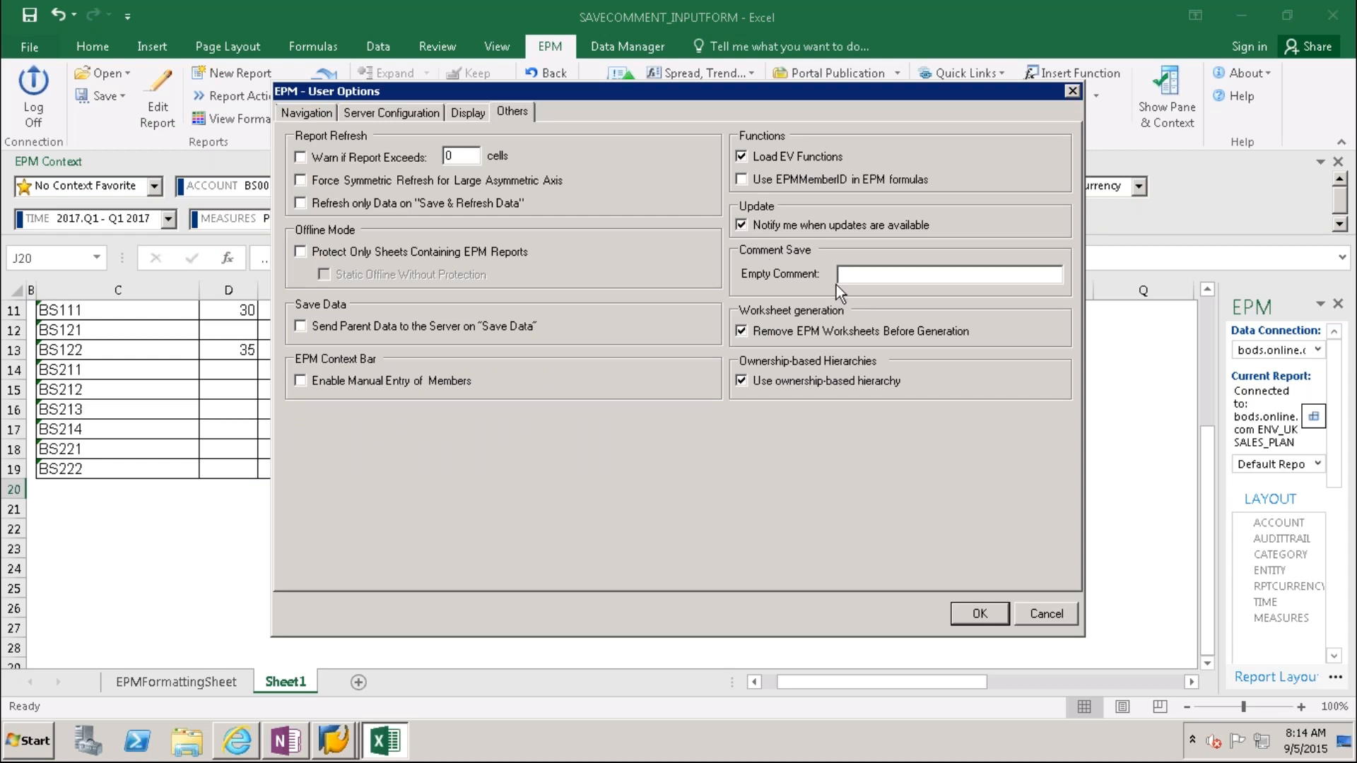
pyautogui.click(852, 276)
pyautogui.click(1046, 613)
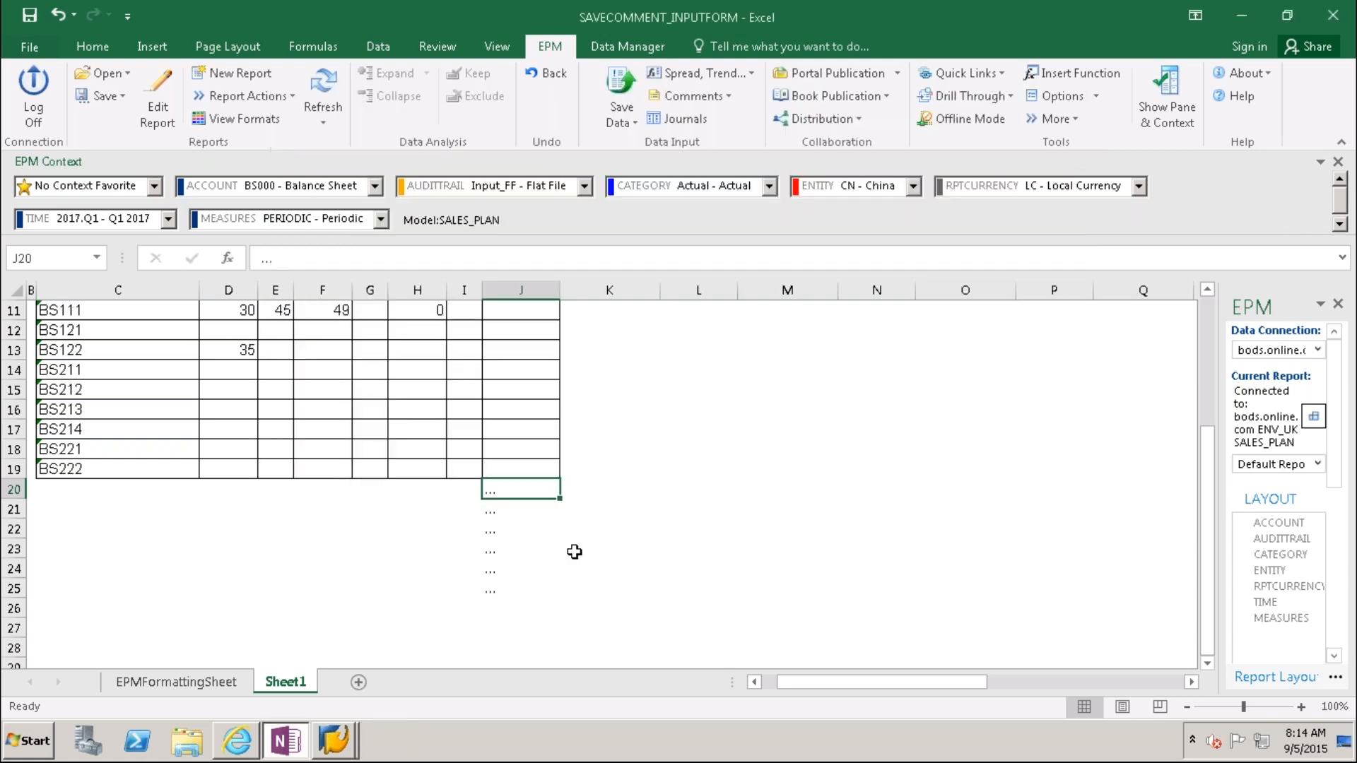
# Step: Clear the placeholder dots from J20:J25
pyautogui.hotkey('shift', 'Down')
pyautogui.hotkey('shift', 'Down')
pyautogui.hotkey('shift', 'Down')
pyautogui.hotkey('shift', 'Down')
pyautogui.hotkey('shift', 'Down')
pyautogui.press('Delete')
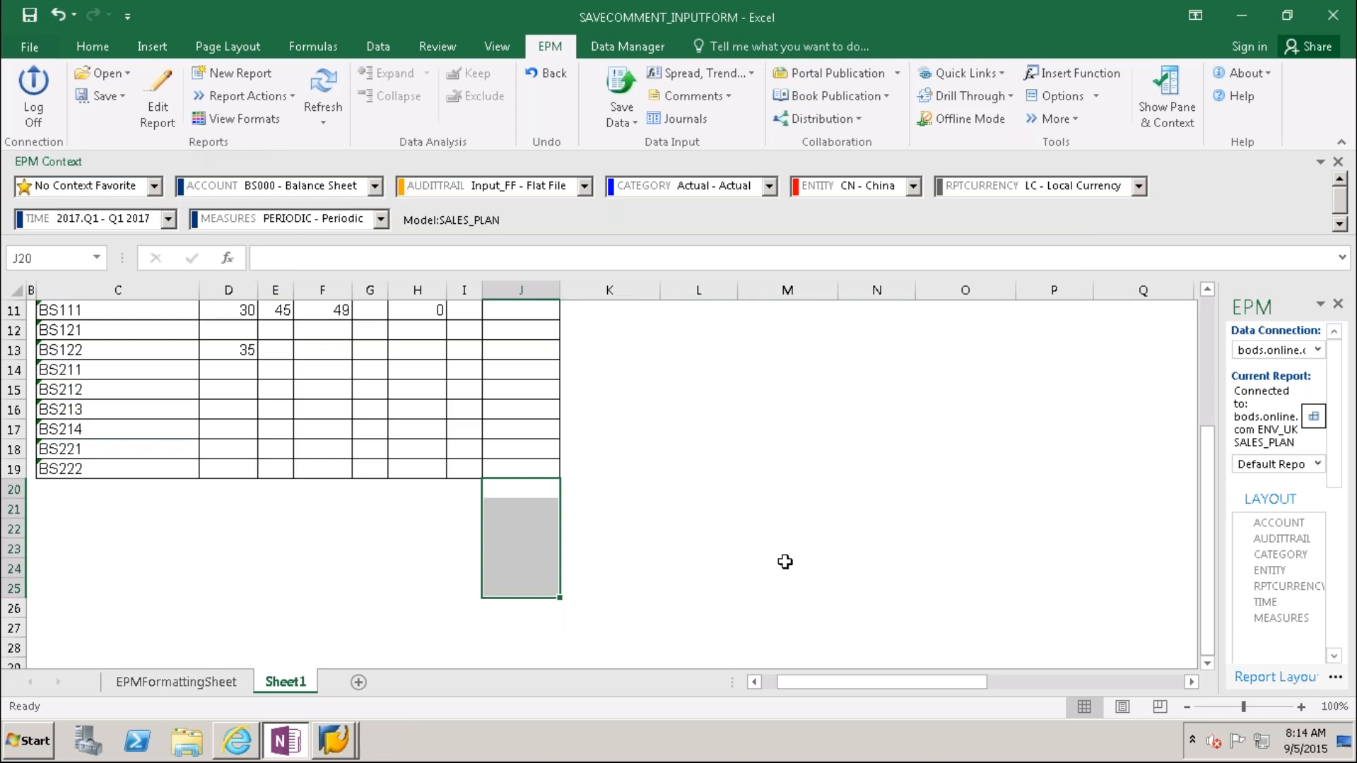
pyautogui.click(785, 562)
pyautogui.moveTo(1205, 463); pyautogui.dragTo(1204, 340)
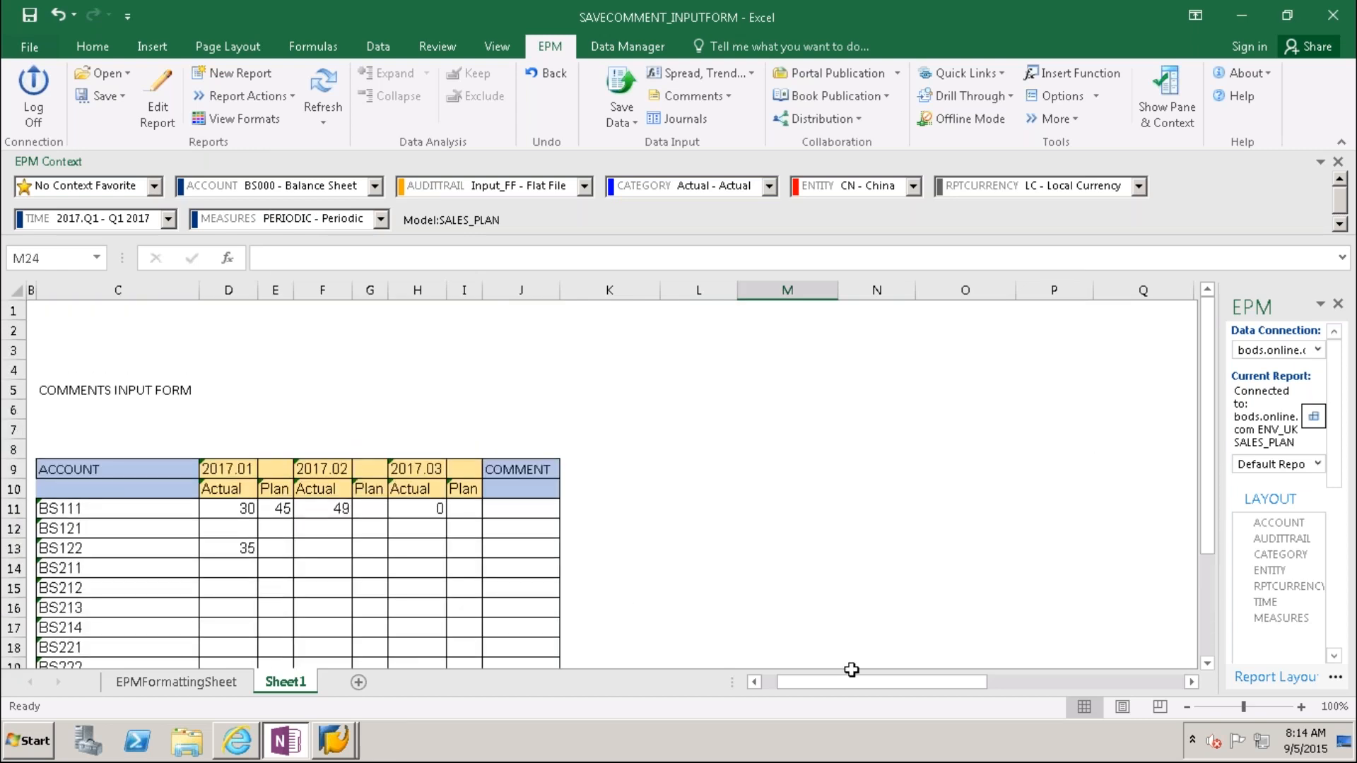
pyautogui.moveTo(923, 681); pyautogui.dragTo(953, 682)
# Step: Enter BS111 plan values of 4 for 2017.03 and 50 for 2017.02
pyautogui.click(238, 509)
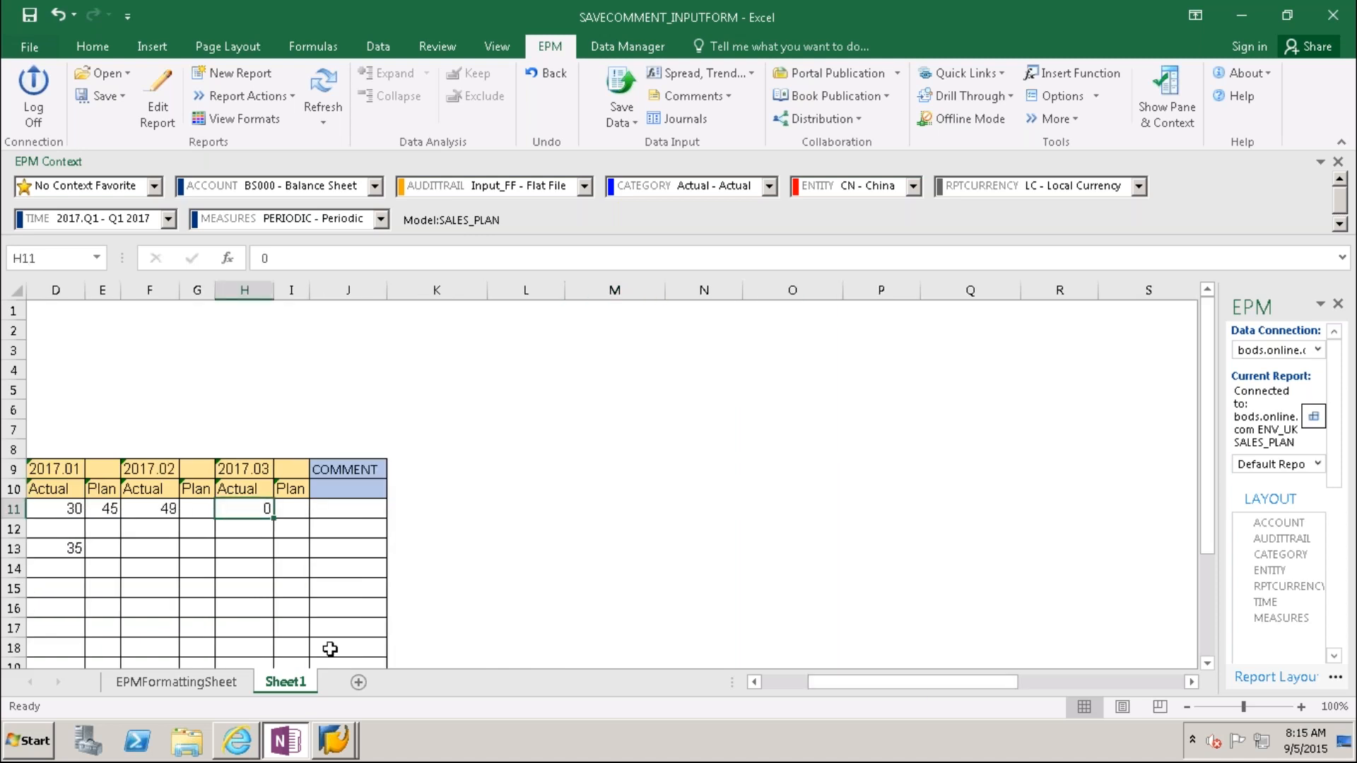
pyautogui.click(295, 510)
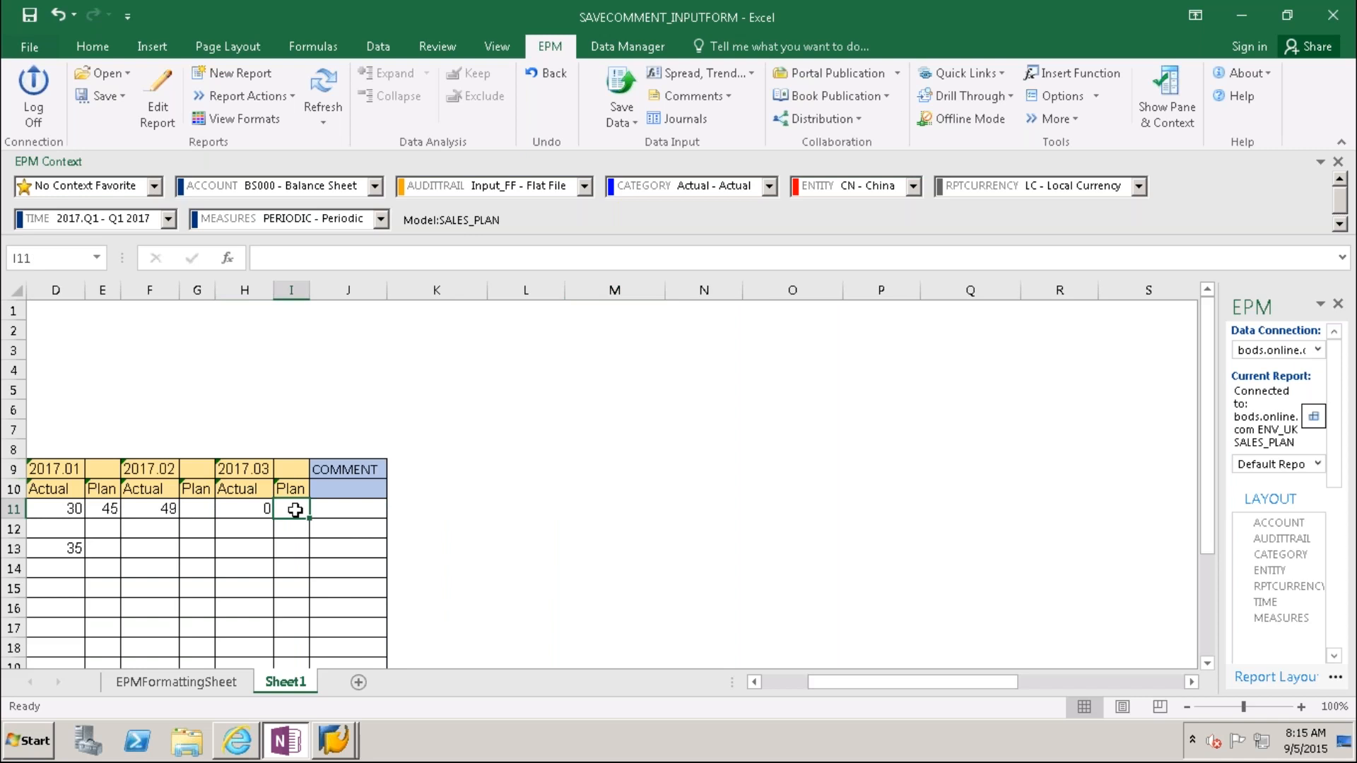
pyautogui.write('4')
pyautogui.click(192, 512)
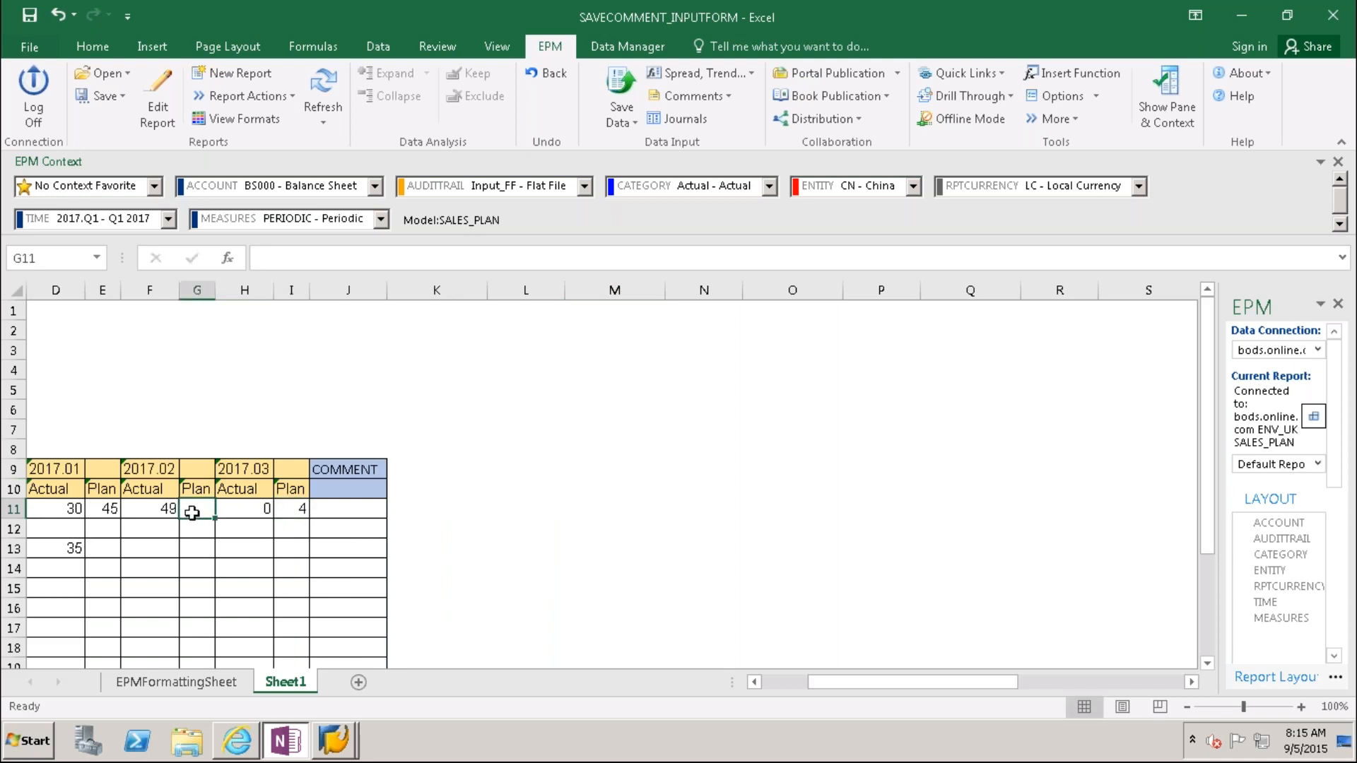
pyautogui.write('45')
pyautogui.press('BackSpace')
pyautogui.press('BackSpace')
pyautogui.write('50')
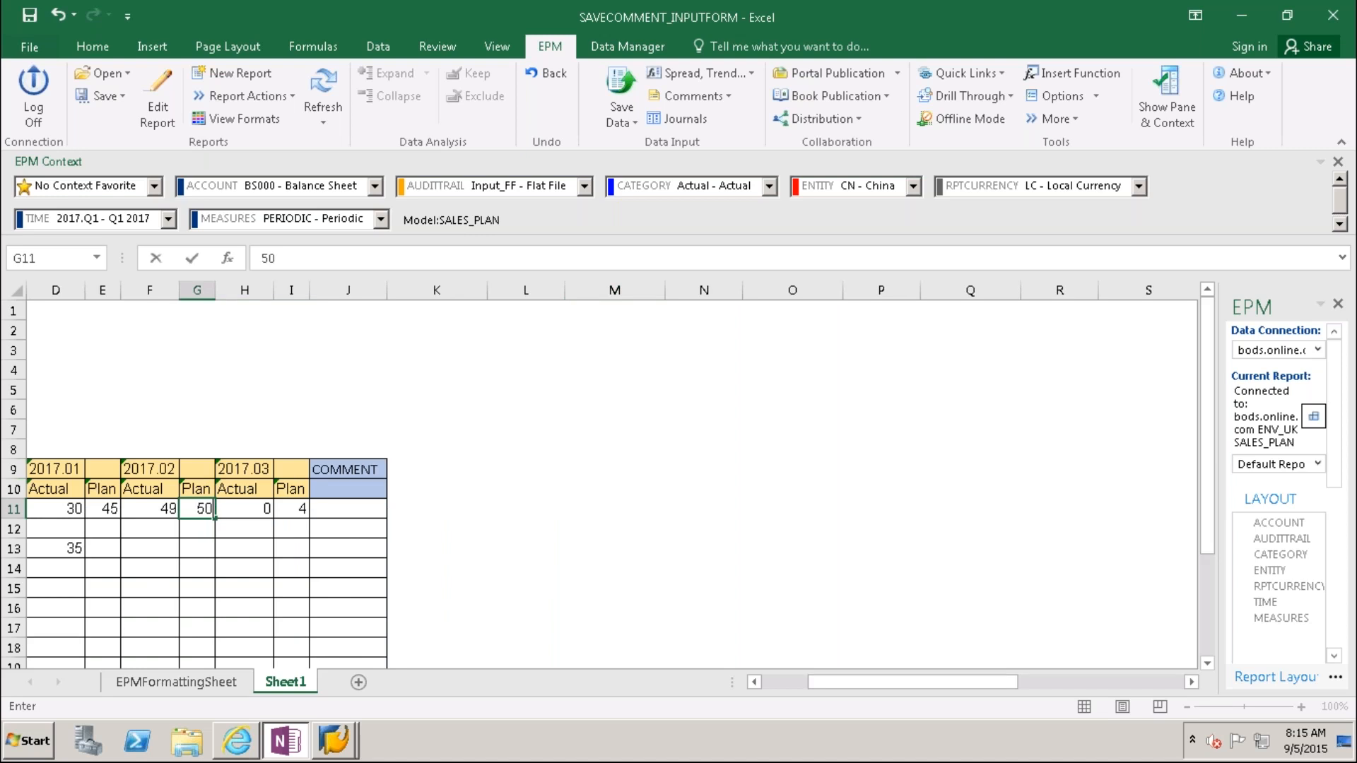
pyautogui.click(723, 508)
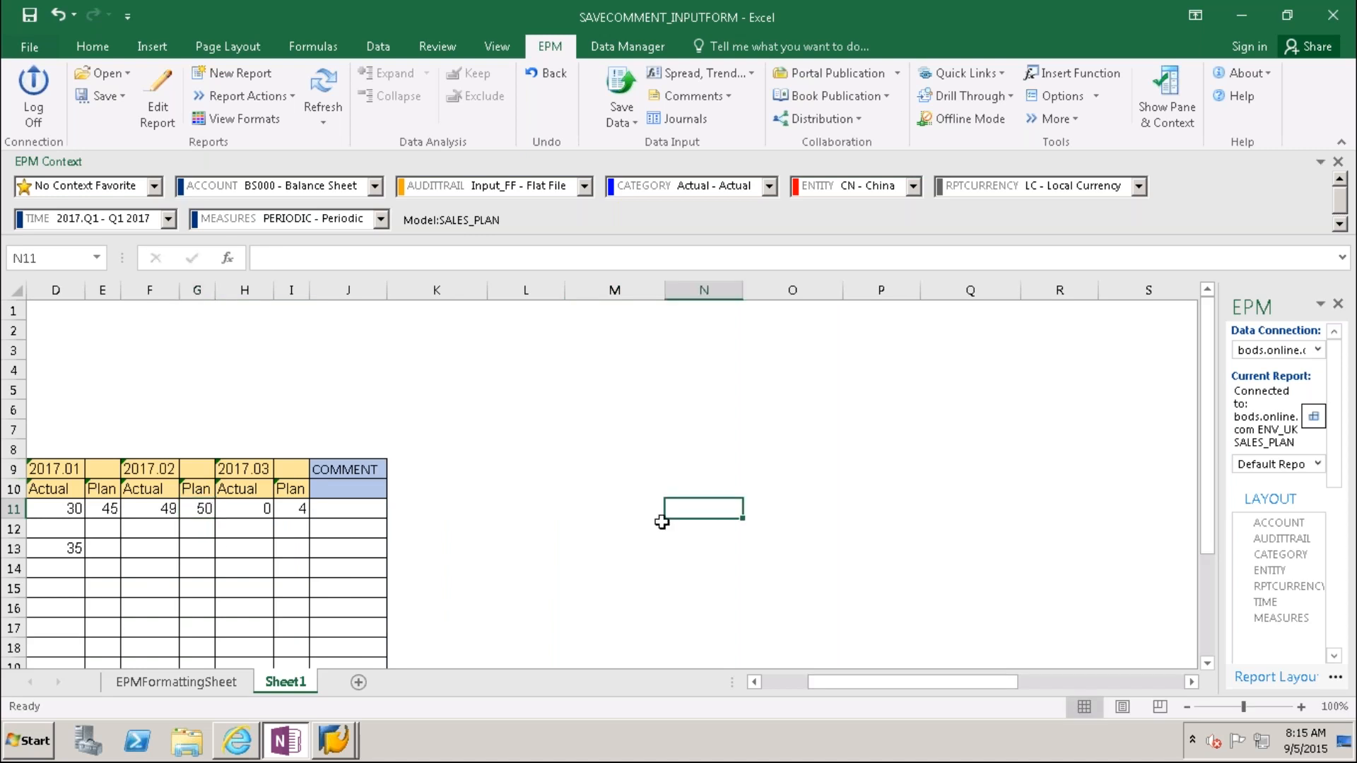
# Step: Enter the BS111 comment '2017.Q1 plan submitted' in J11
pyautogui.click(357, 509)
pyautogui.write('207.')
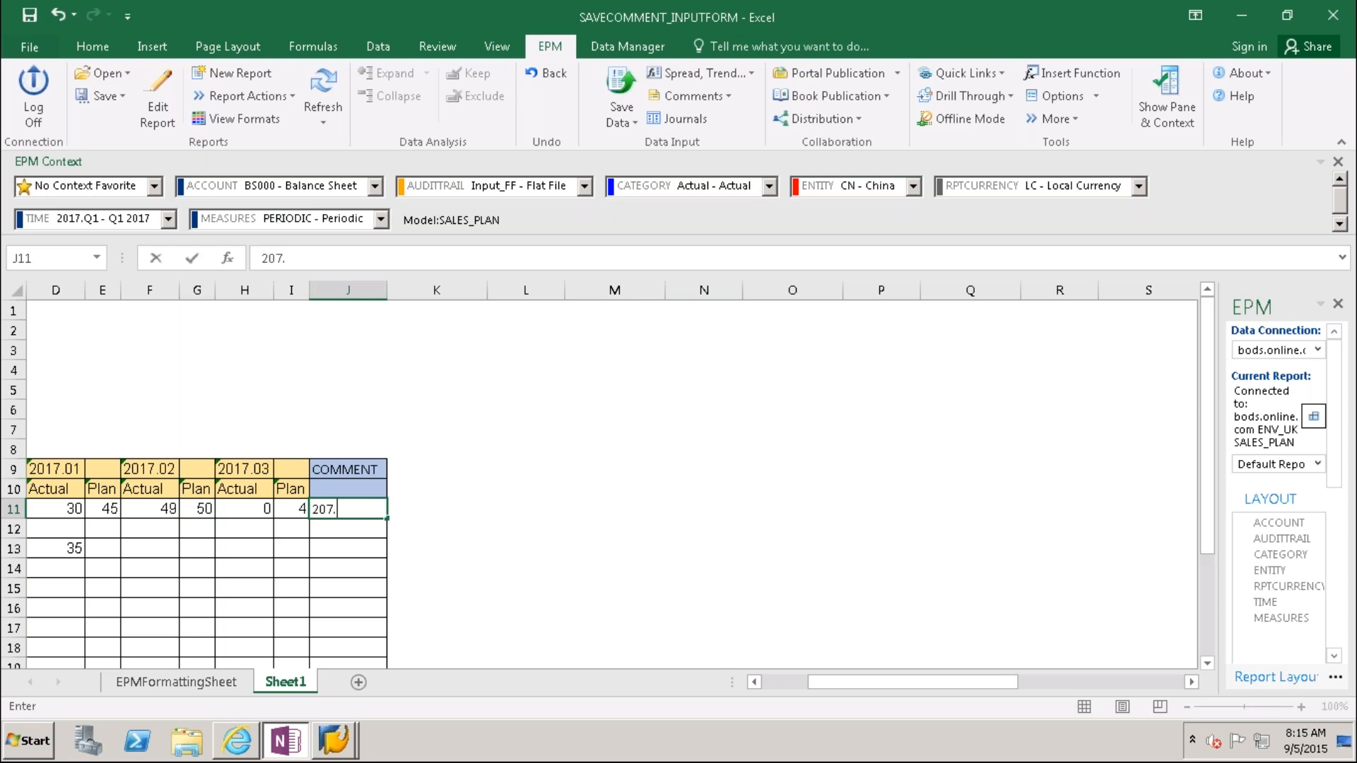
pyautogui.write('Q1')
pyautogui.click(328, 507)
pyautogui.write('1 plan')
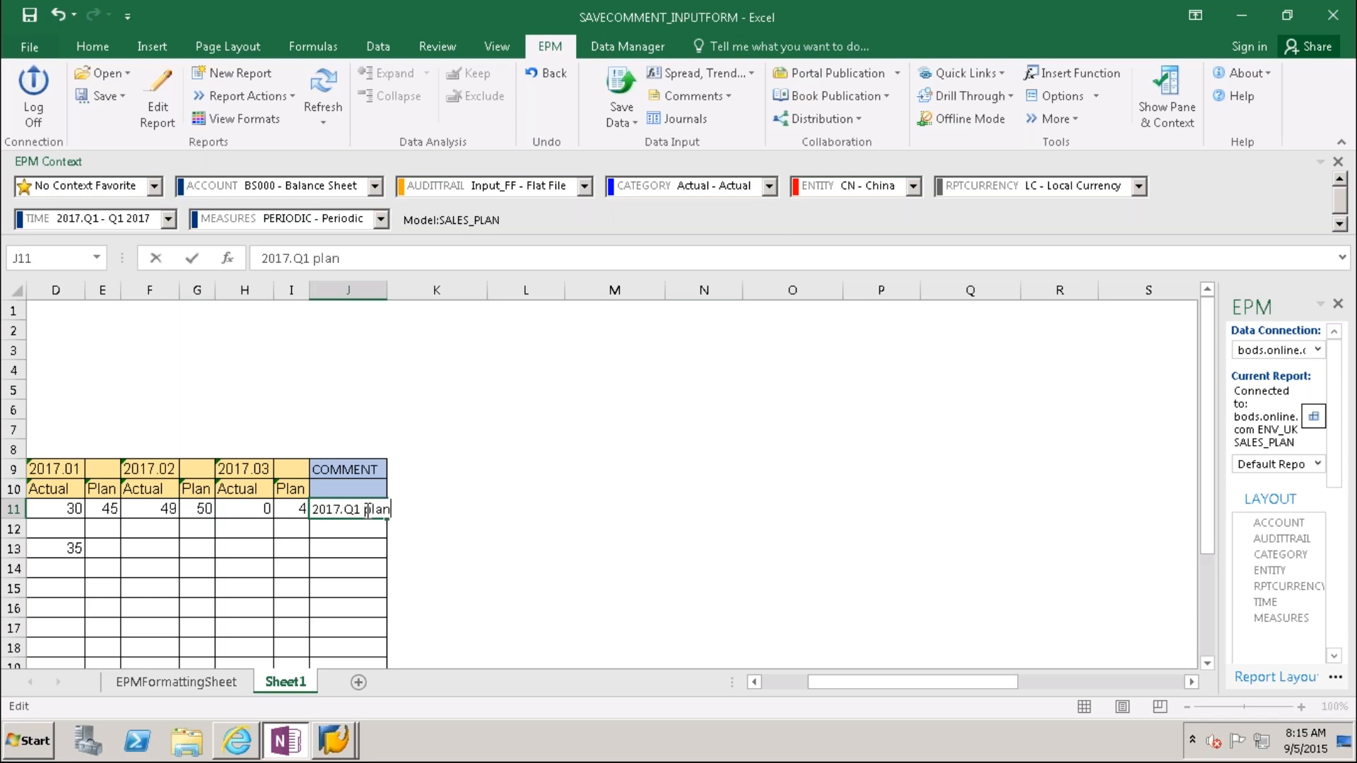
pyautogui.write(' submitttted')
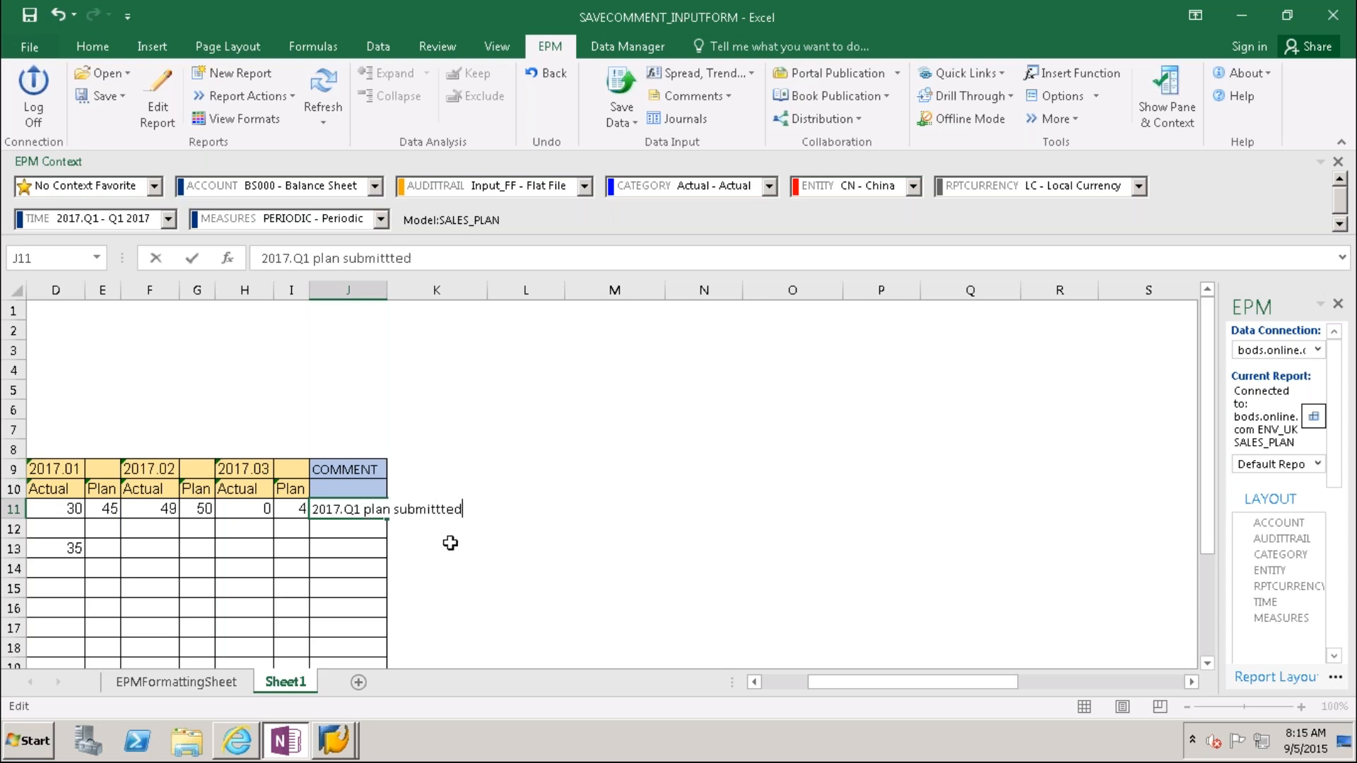
pyautogui.click(459, 546)
pyautogui.click(444, 513)
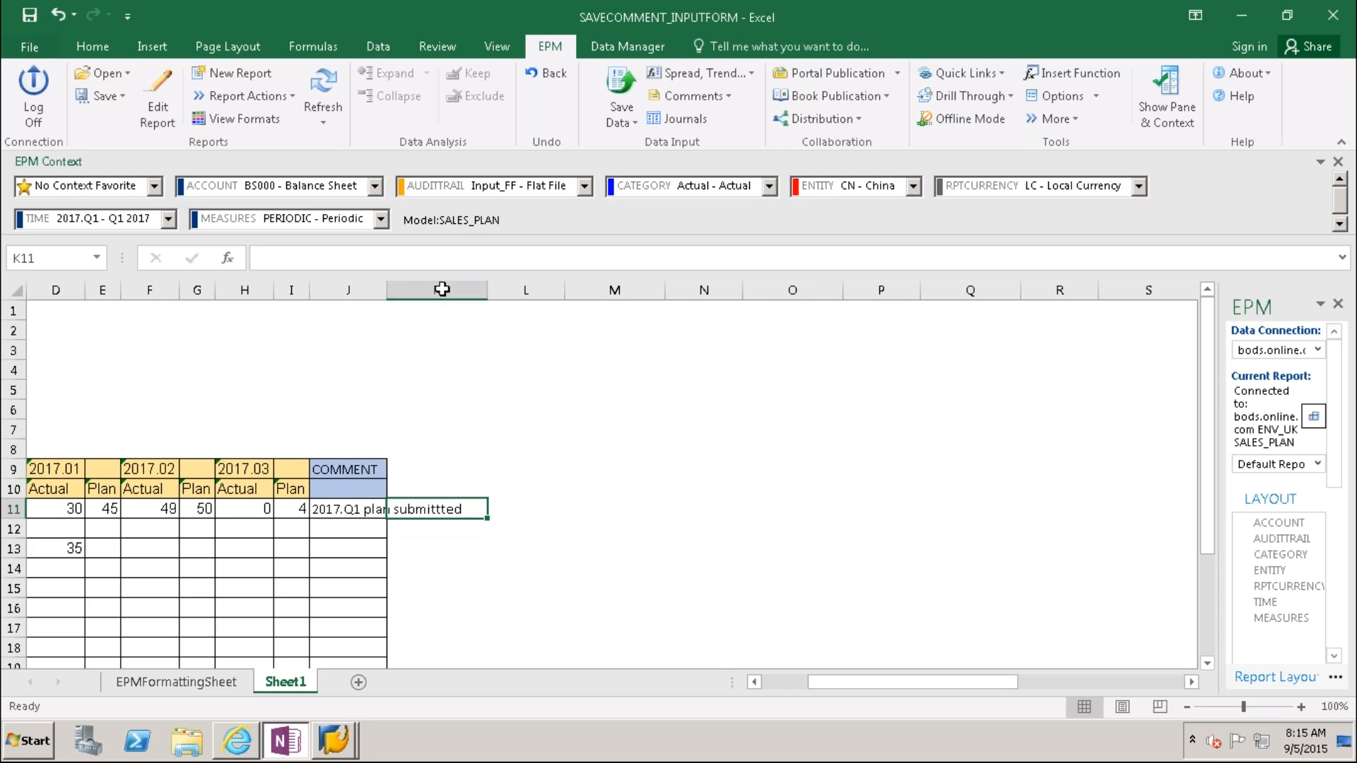
pyautogui.press('Left')
pyautogui.click(391, 260)
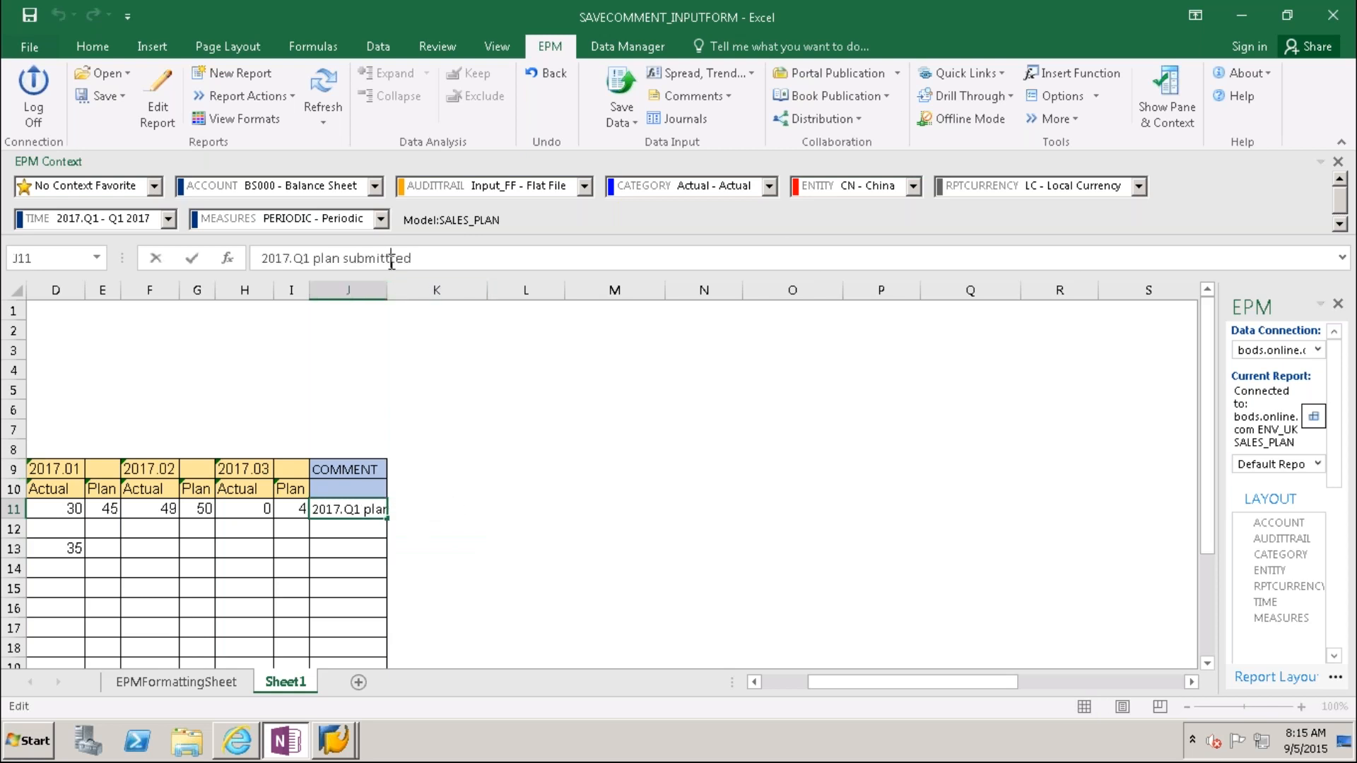
pyautogui.click(539, 569)
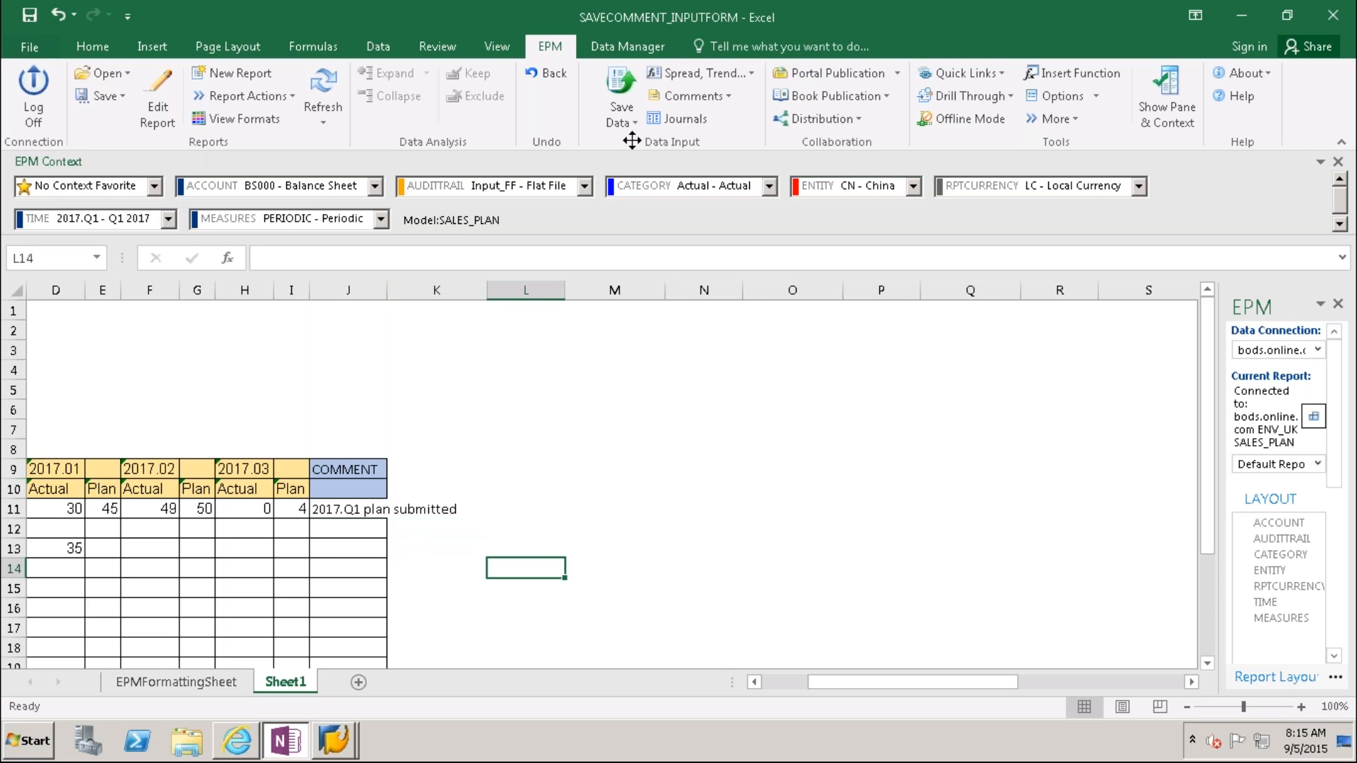
# Step: Save BS111's plan values and comments to SALES_PLAN, sending 2 records and 2 comments
pyautogui.click(621, 89)
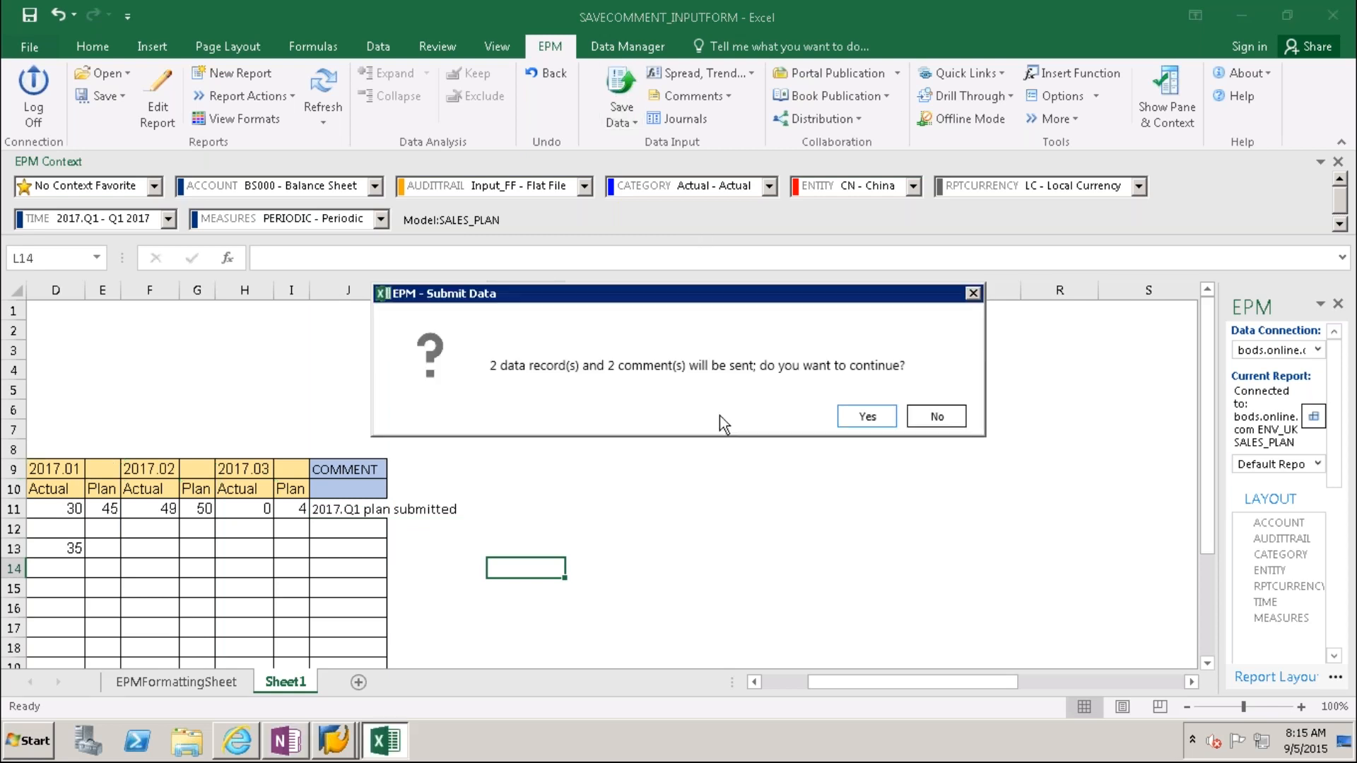
pyautogui.click(864, 422)
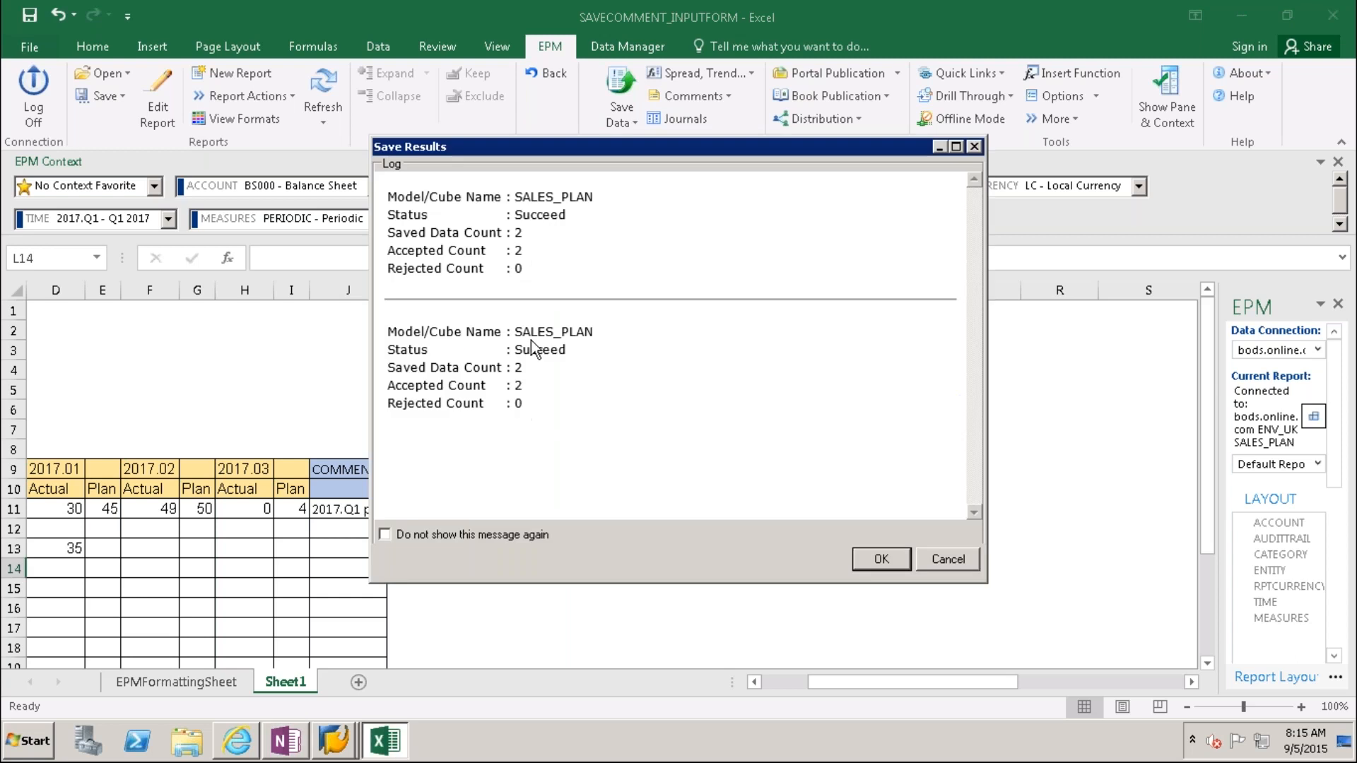
pyautogui.click(877, 561)
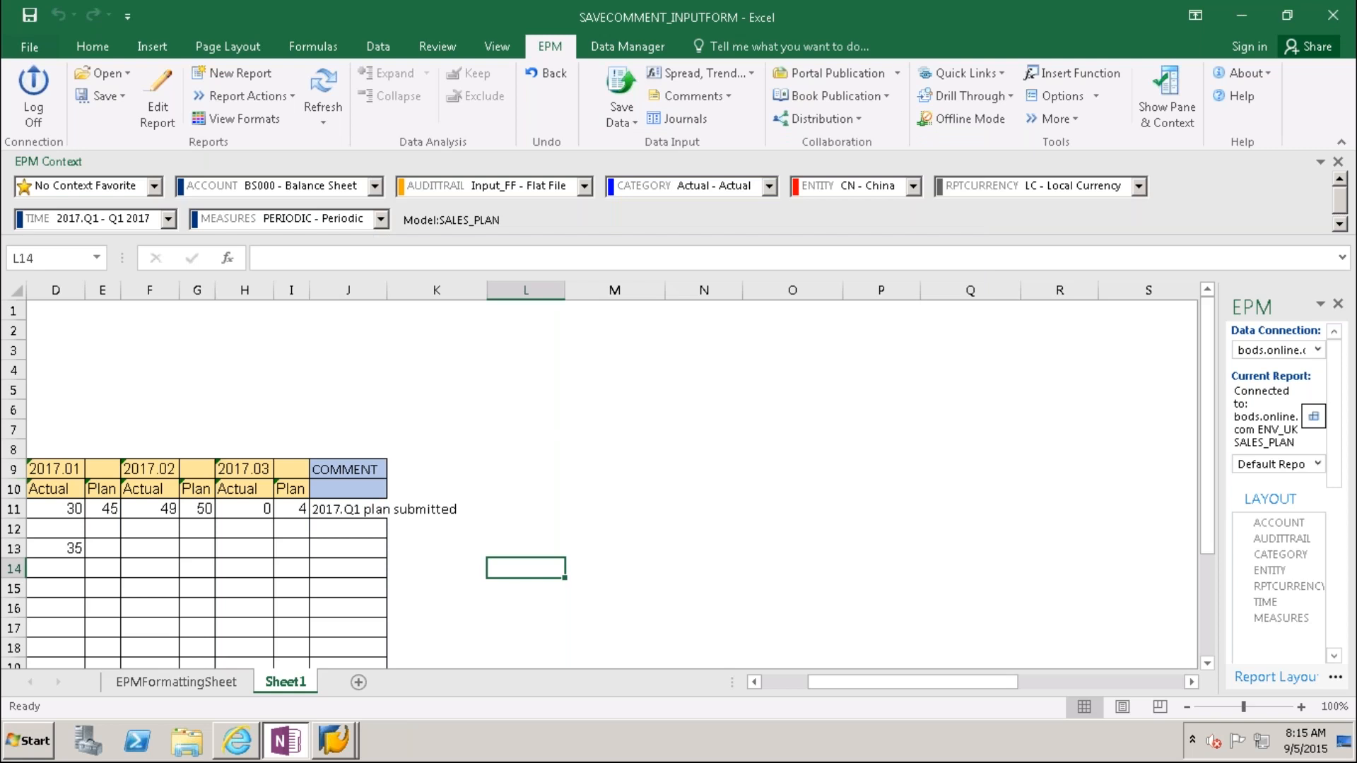
# Step: Bring columns B and C back into view and list the open SAP windows
pyautogui.moveTo(872, 554); pyautogui.dragTo(875, 630)
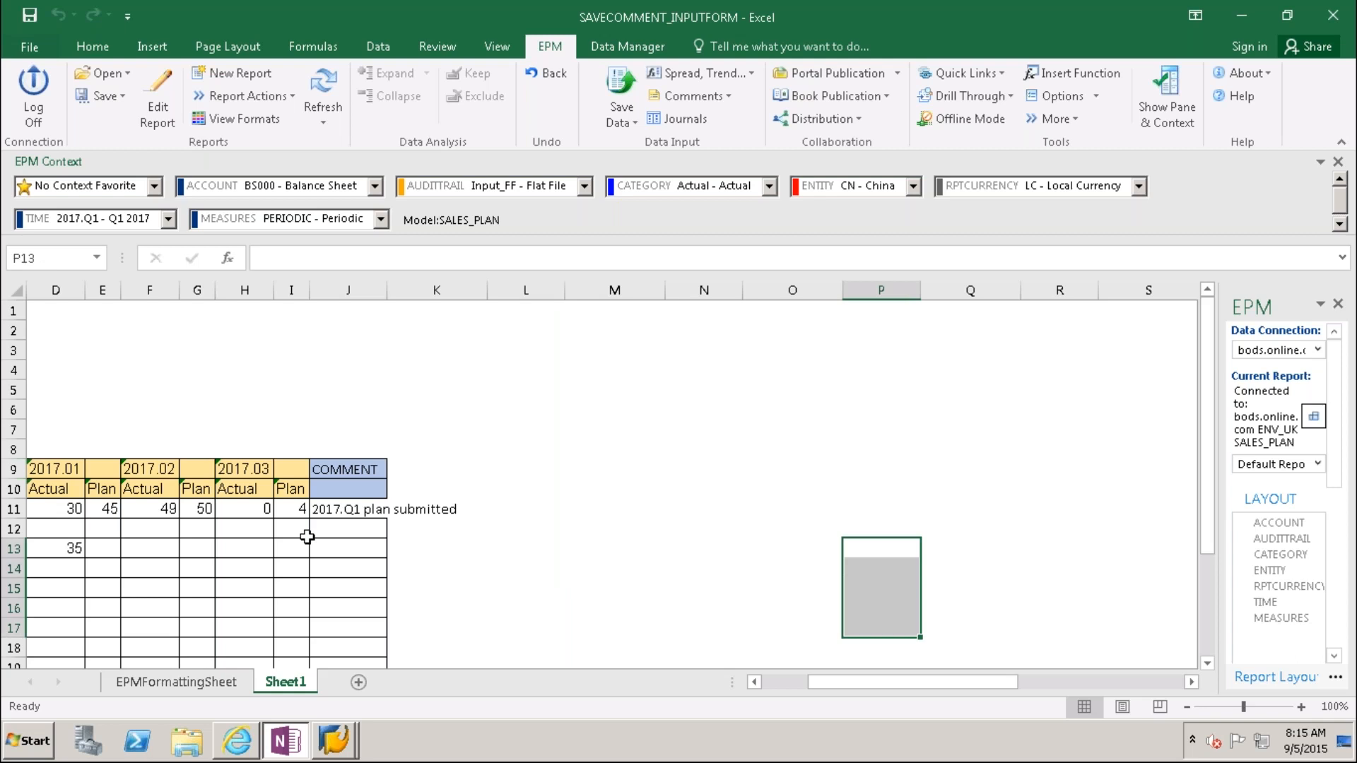
pyautogui.doubleClick(754, 682)
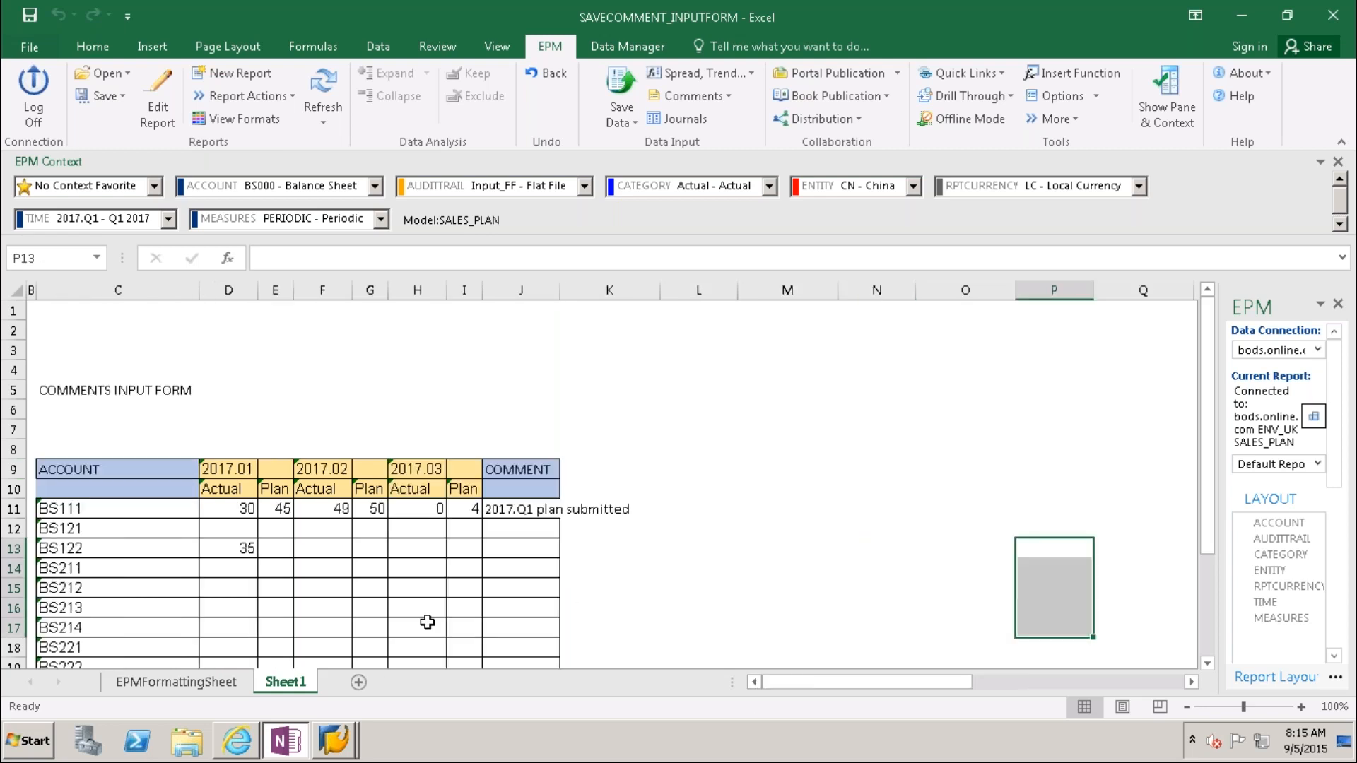
pyautogui.click(336, 742)
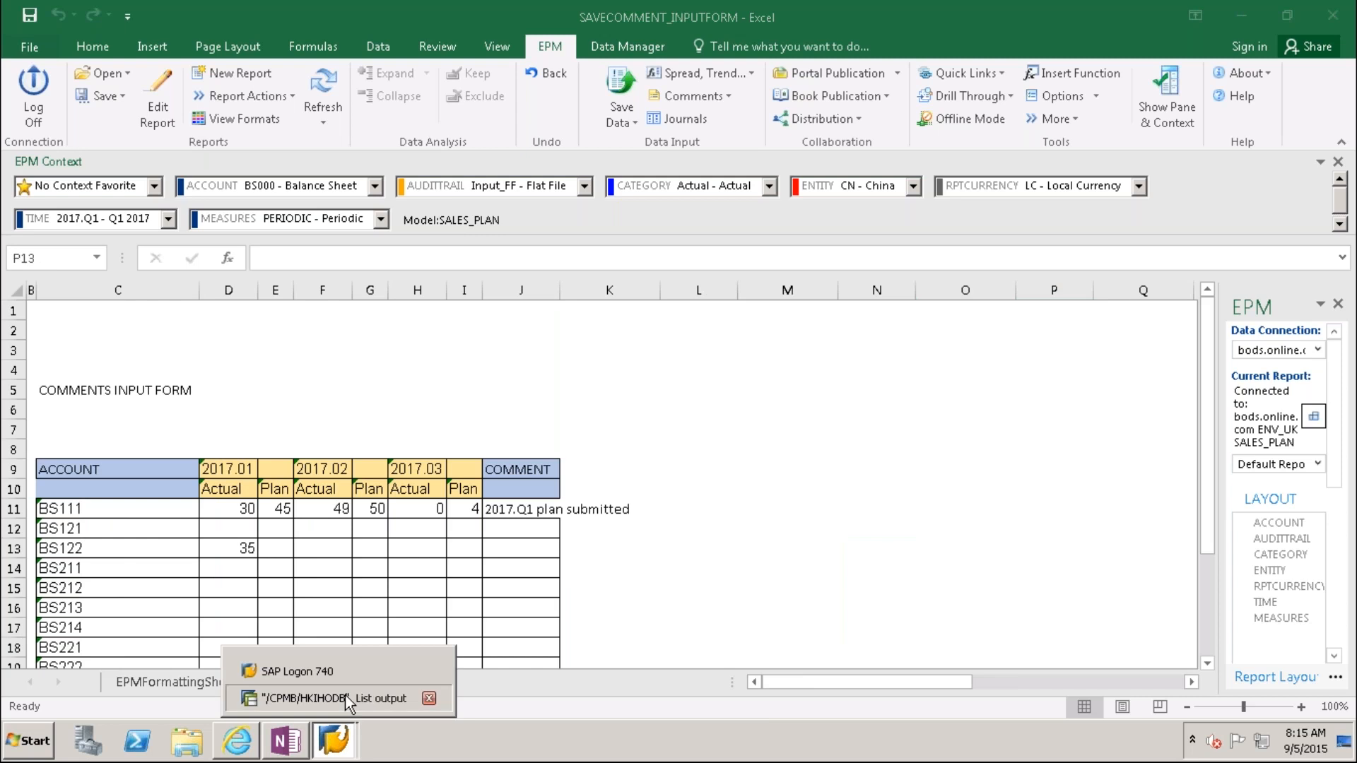
# Step: Rerun the /CPMB/HKIHODB report with the 2017.04 TIME restriction removed
pyautogui.click(345, 696)
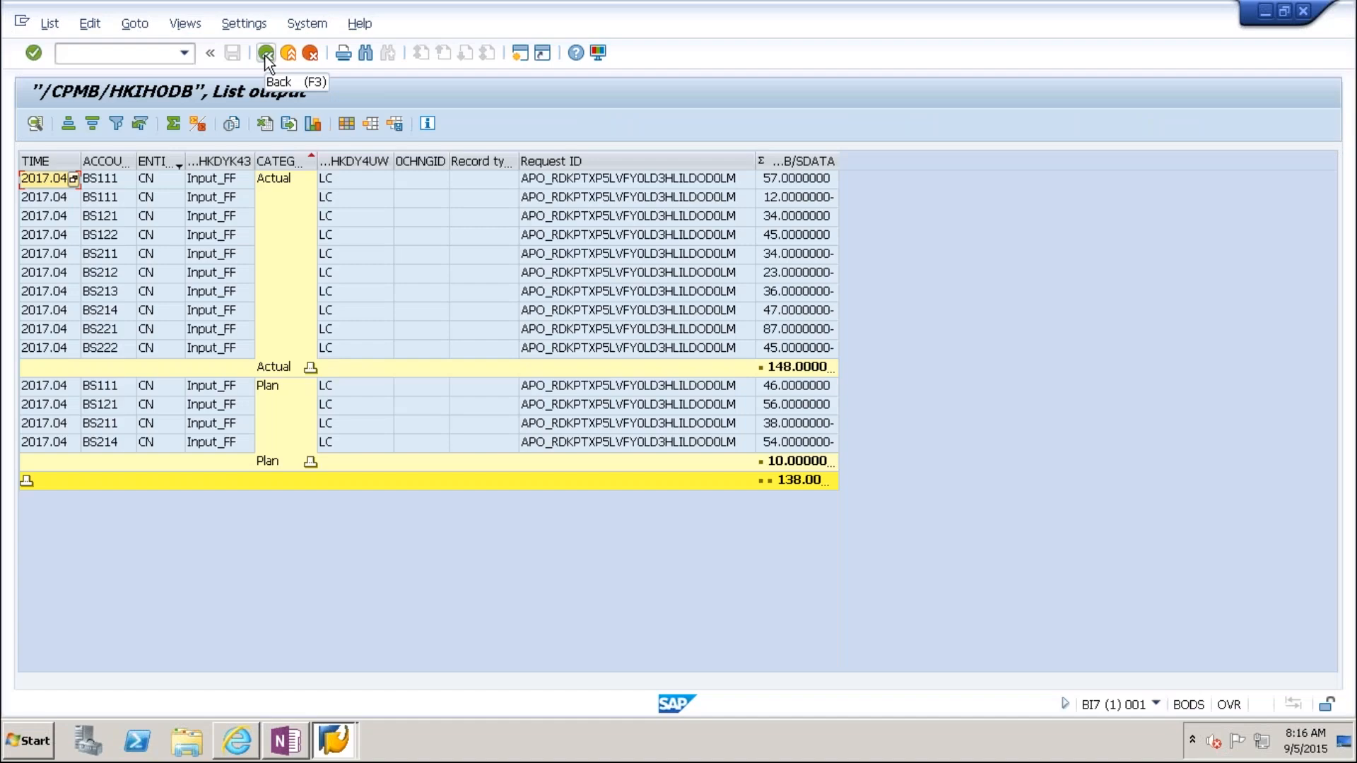
pyautogui.click(266, 54)
pyautogui.click(320, 177)
pyautogui.press('BackSpace')
pyautogui.press('BackSpace')
pyautogui.press('BackSpace')
pyautogui.press('BackSpace')
pyautogui.press('BackSpace')
pyautogui.press('BackSpace')
pyautogui.press('BackSpace')
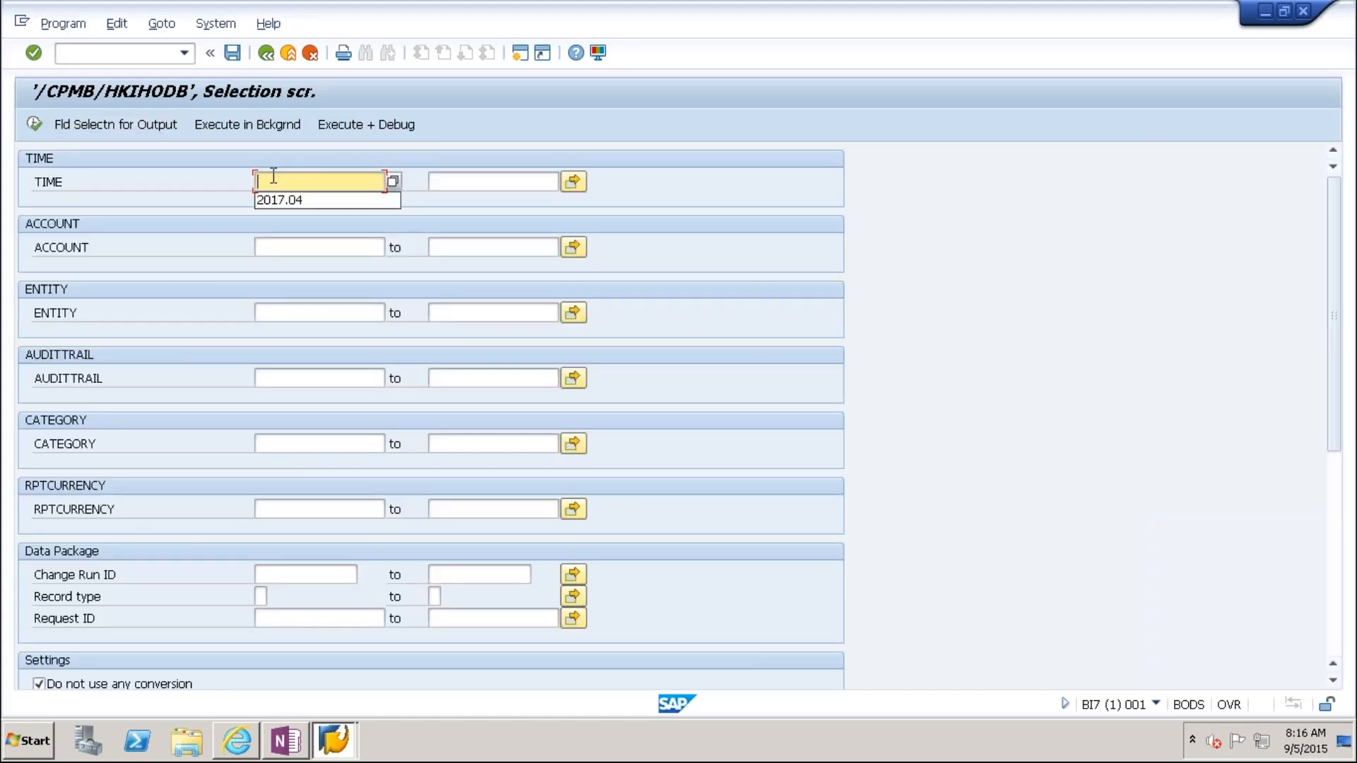
pyautogui.click(35, 125)
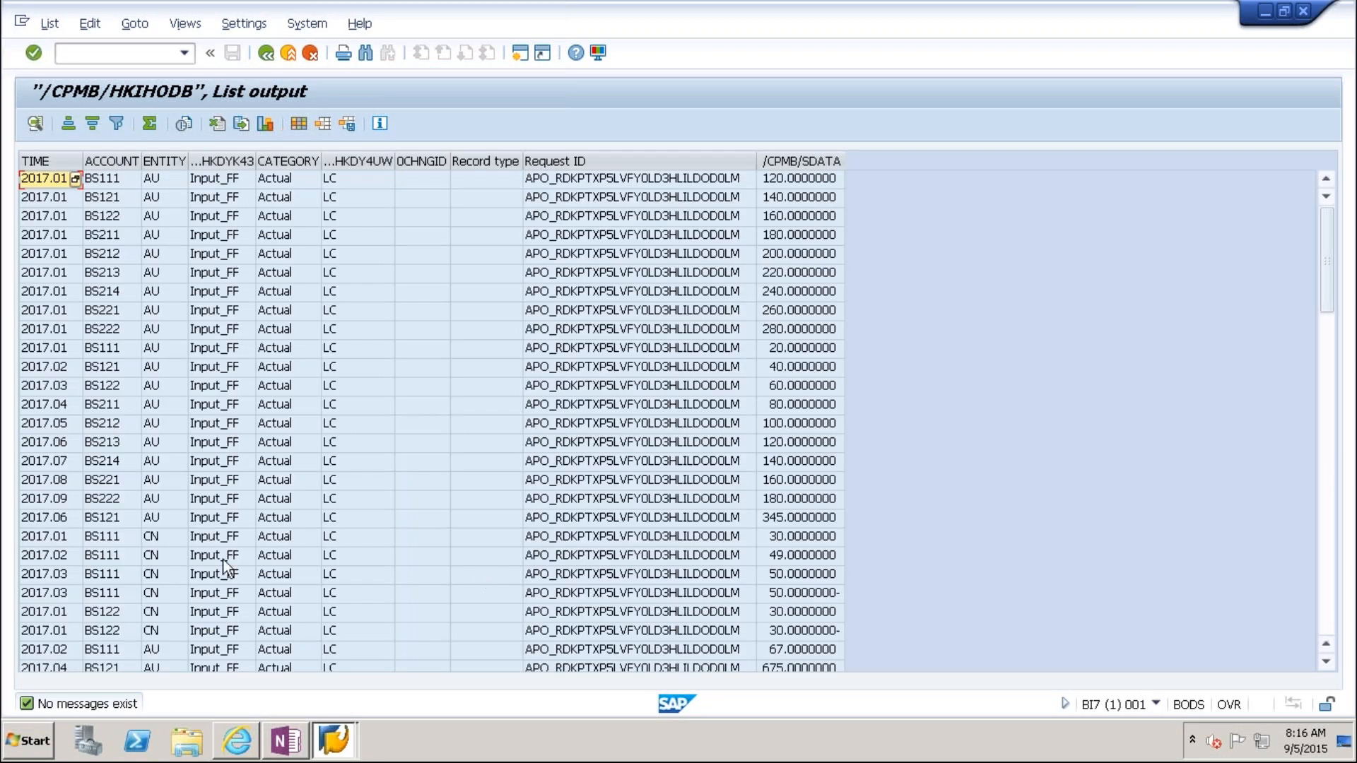
# Step: Filter the list output to account BS111
pyautogui.rightClick(98, 537)
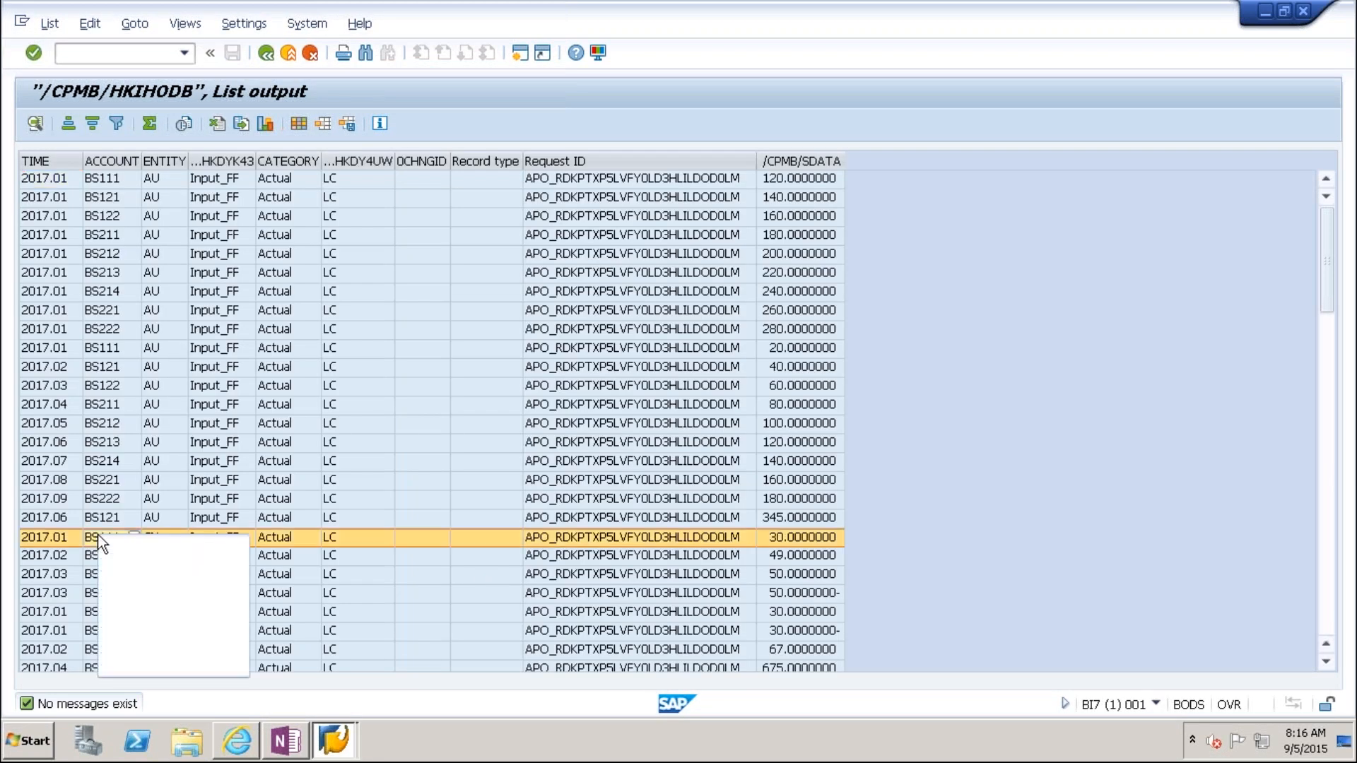
pyautogui.click(148, 641)
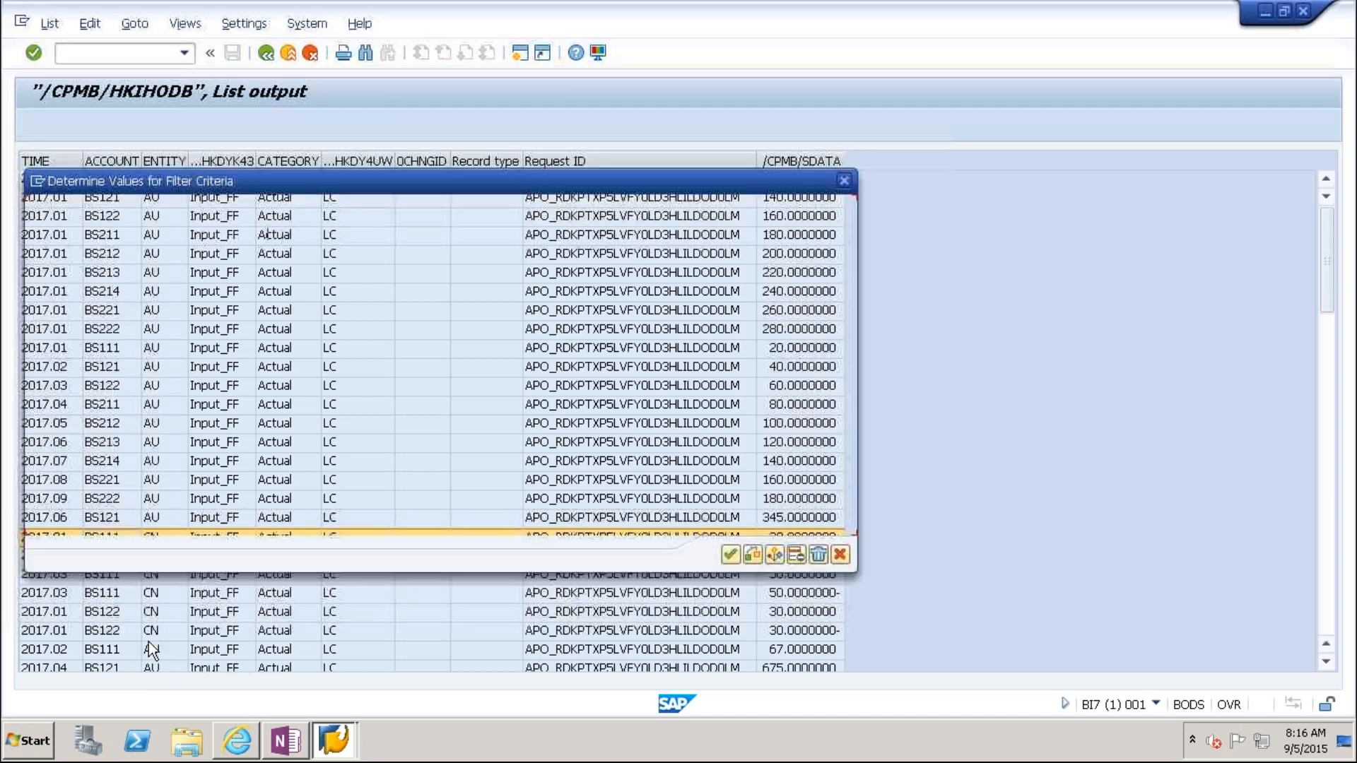
pyautogui.click(731, 555)
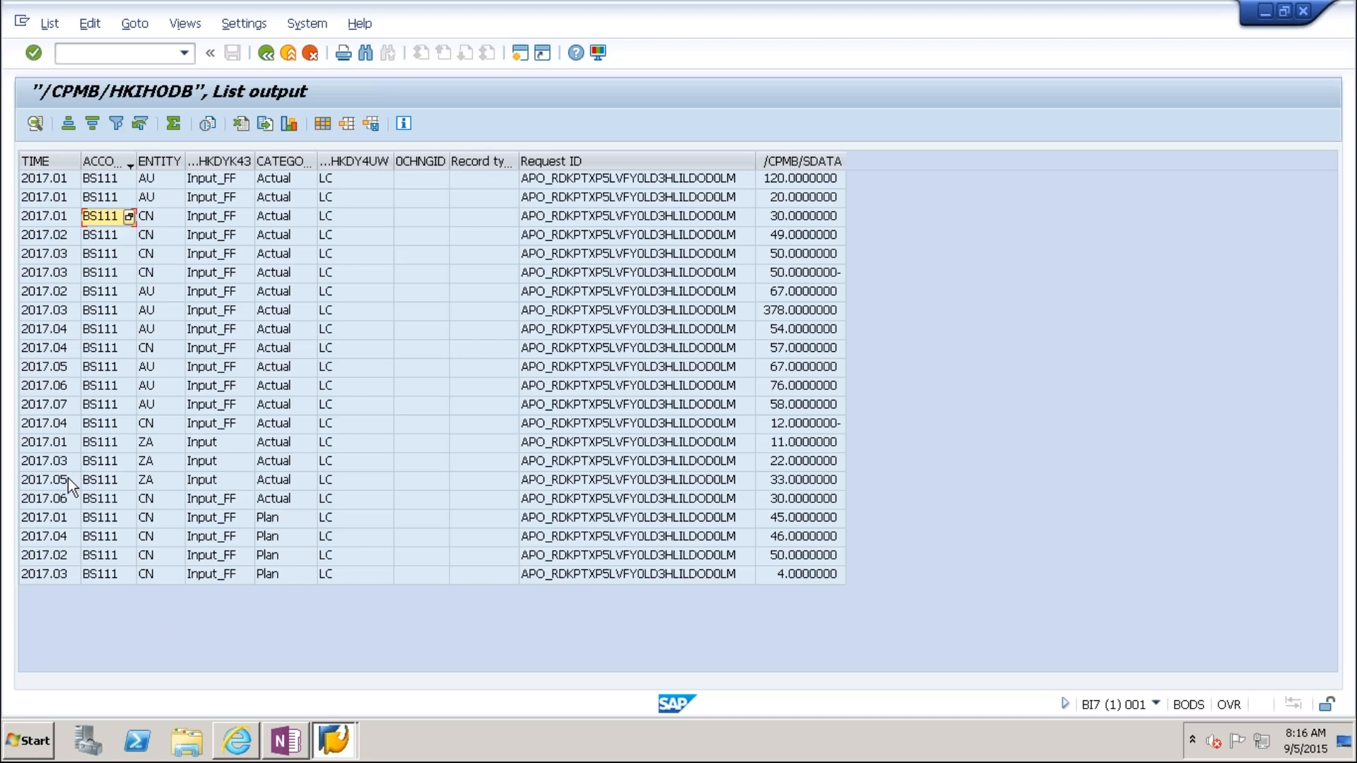
# Step: Filter the BS111 records to entity CN and check its Plan values 45, 46, 50 and 4
pyautogui.click(150, 498)
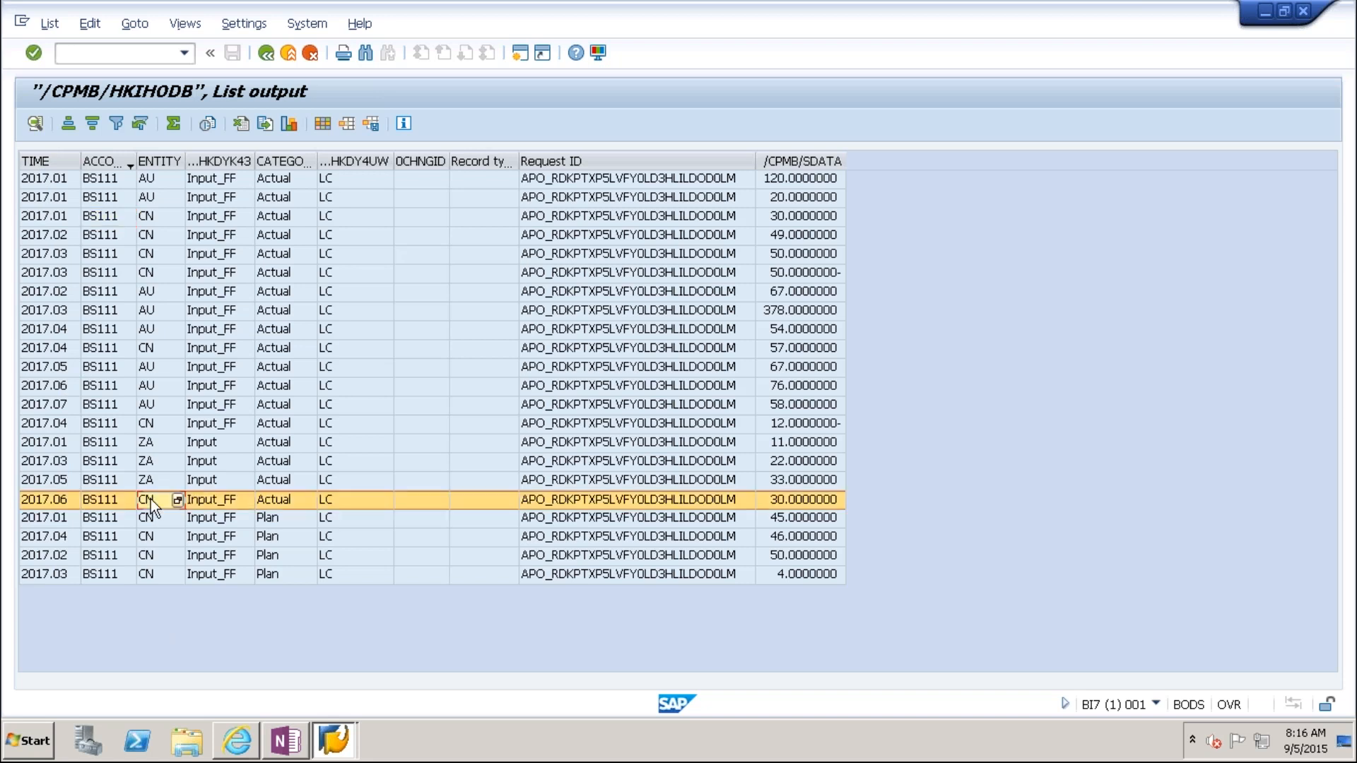
pyautogui.rightClick(151, 499)
pyautogui.click(195, 605)
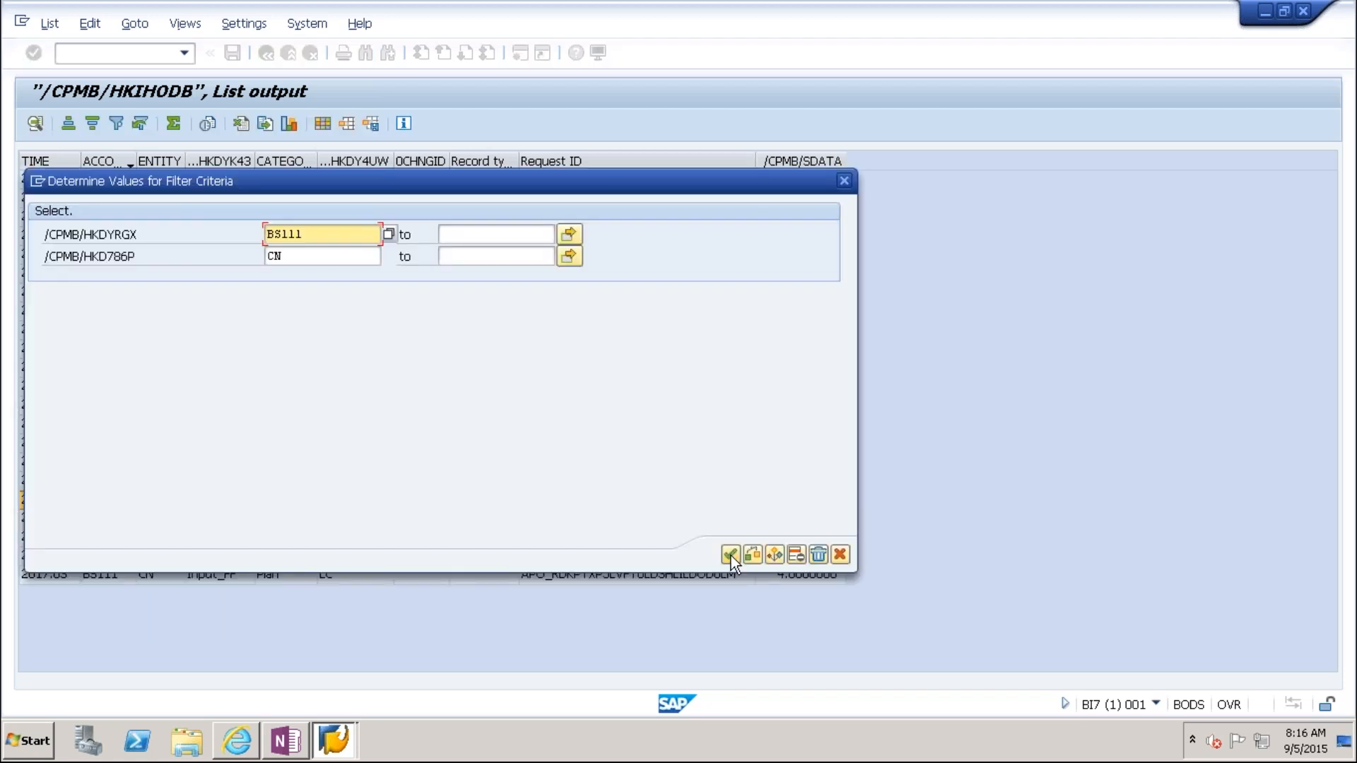
pyautogui.click(730, 555)
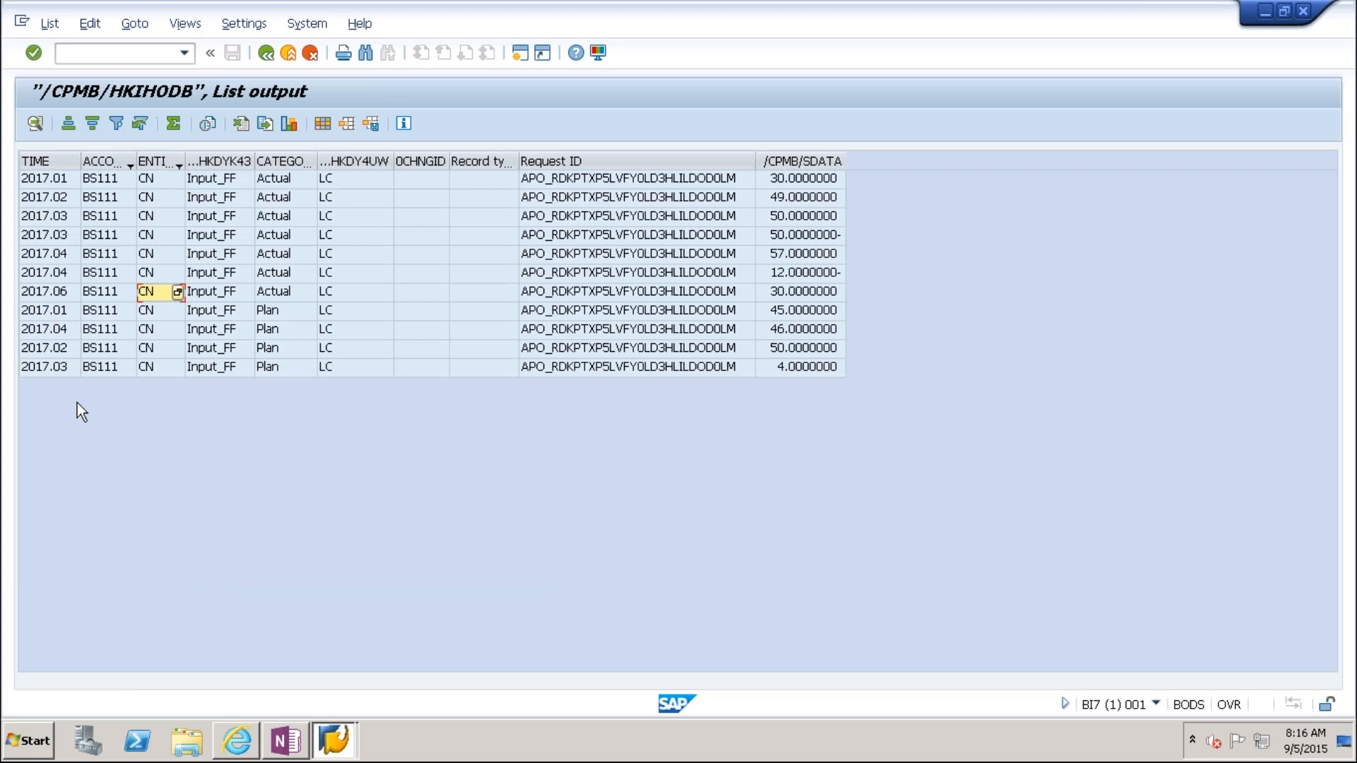
pyautogui.click(775, 363)
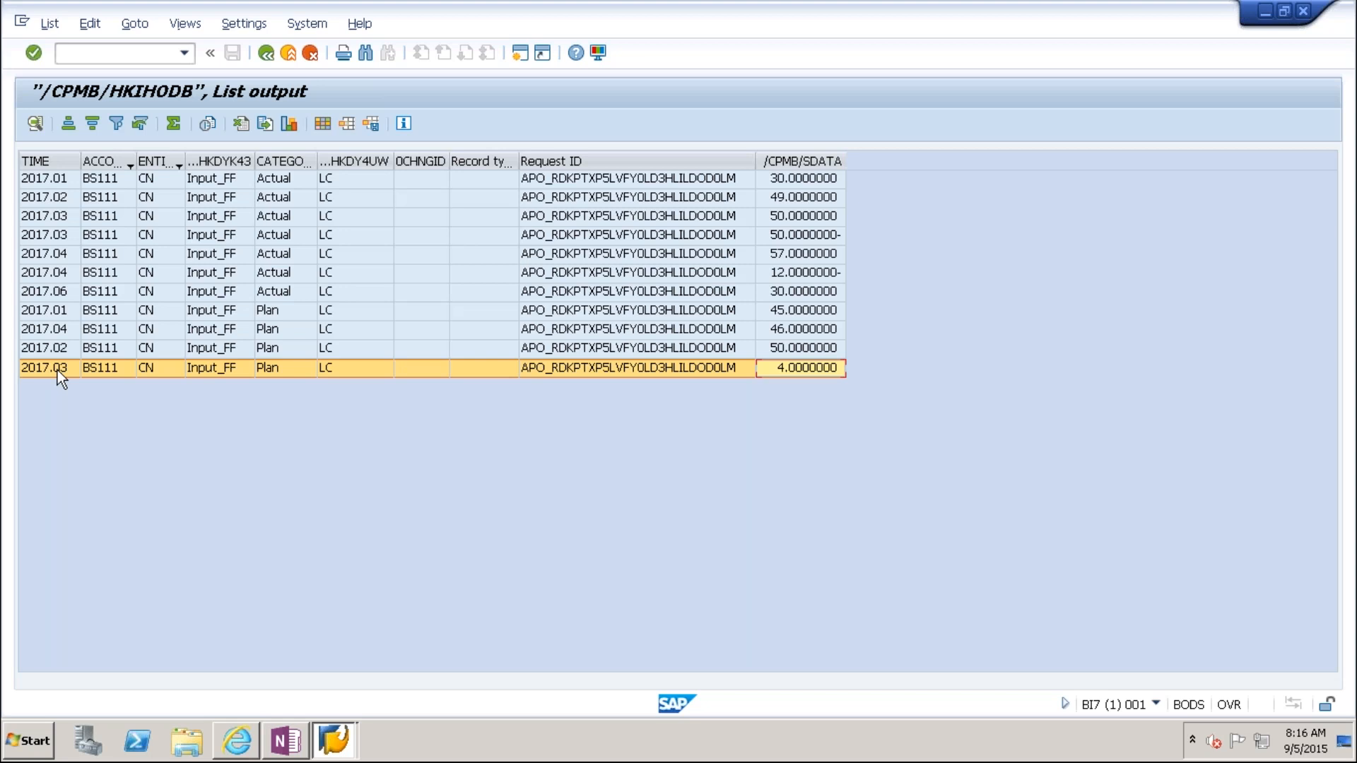
# Step: Open the ABAP Editor (SE38) in a new session with /ose38 and show the program history
pyautogui.click(147, 54)
pyautogui.write('/ose38')
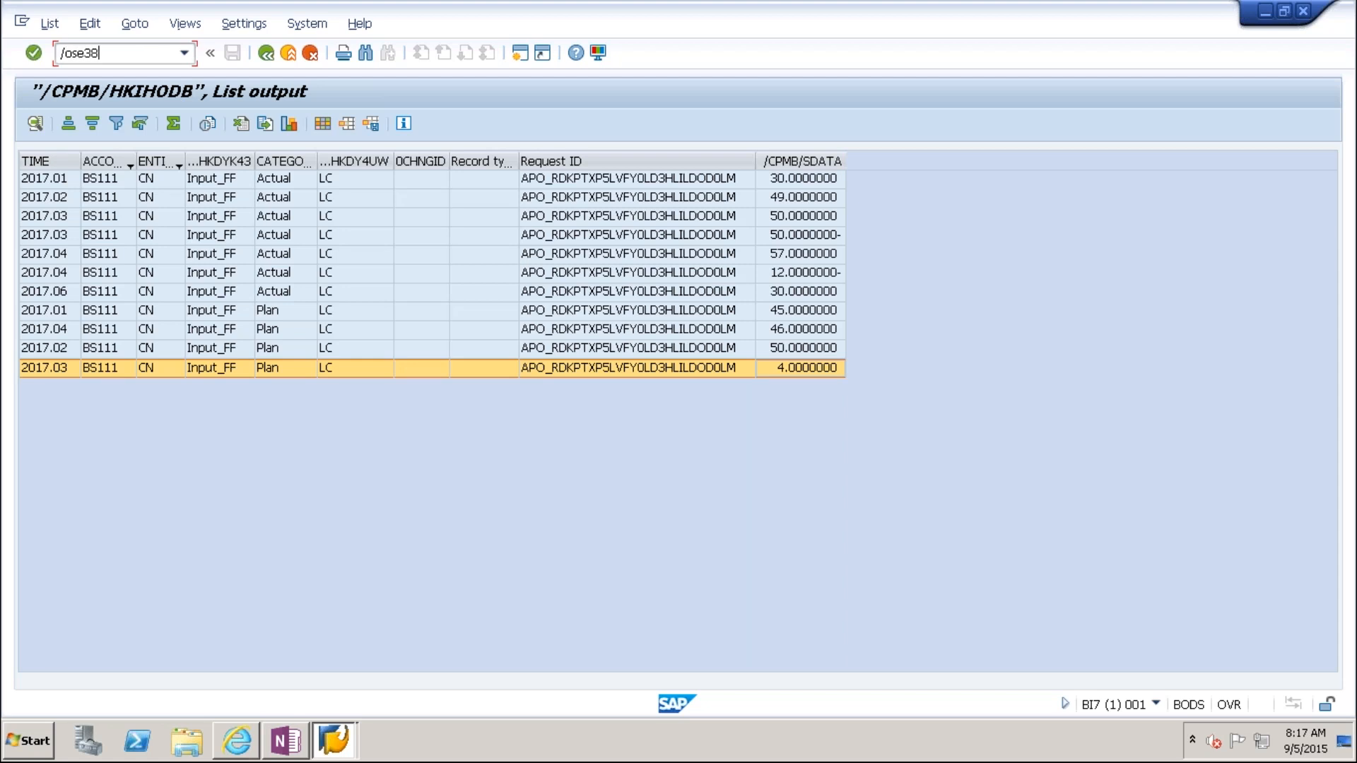
pyautogui.press('Return')
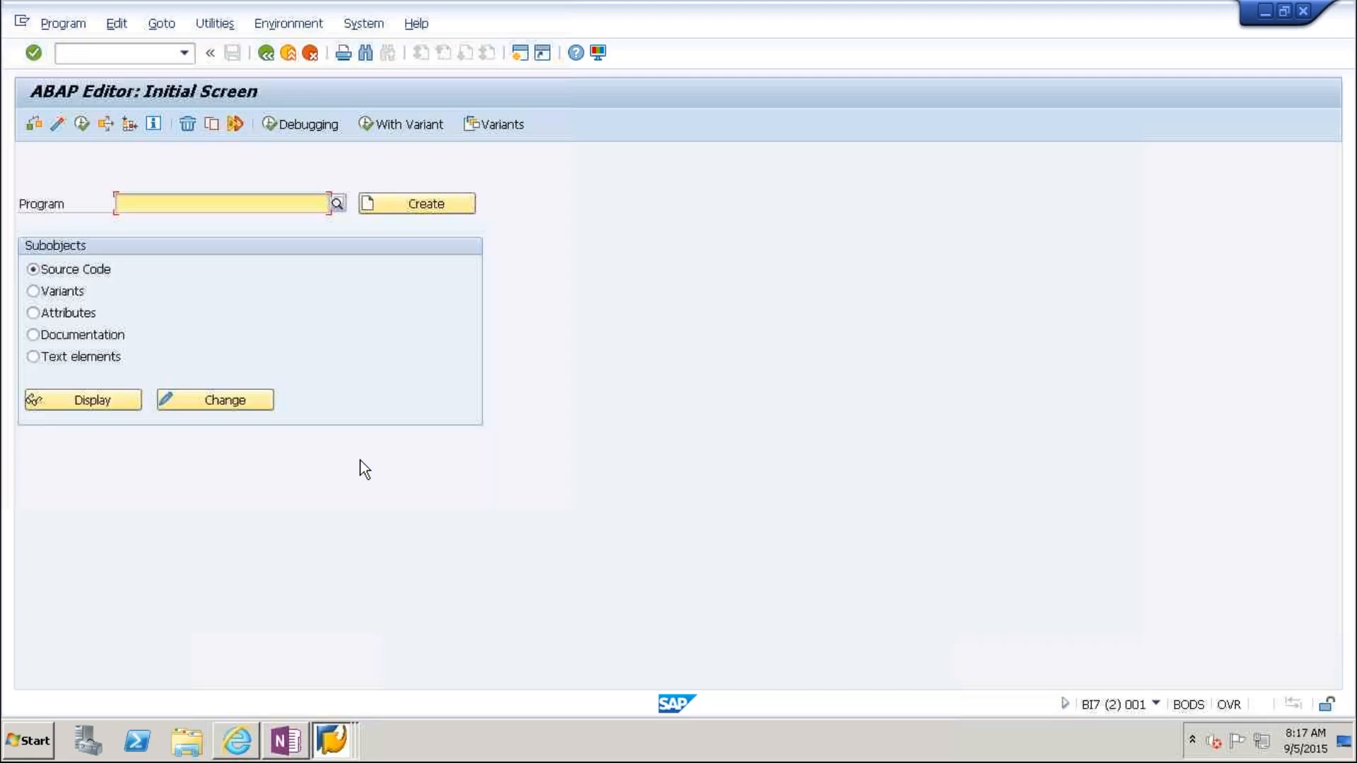
pyautogui.click(251, 208)
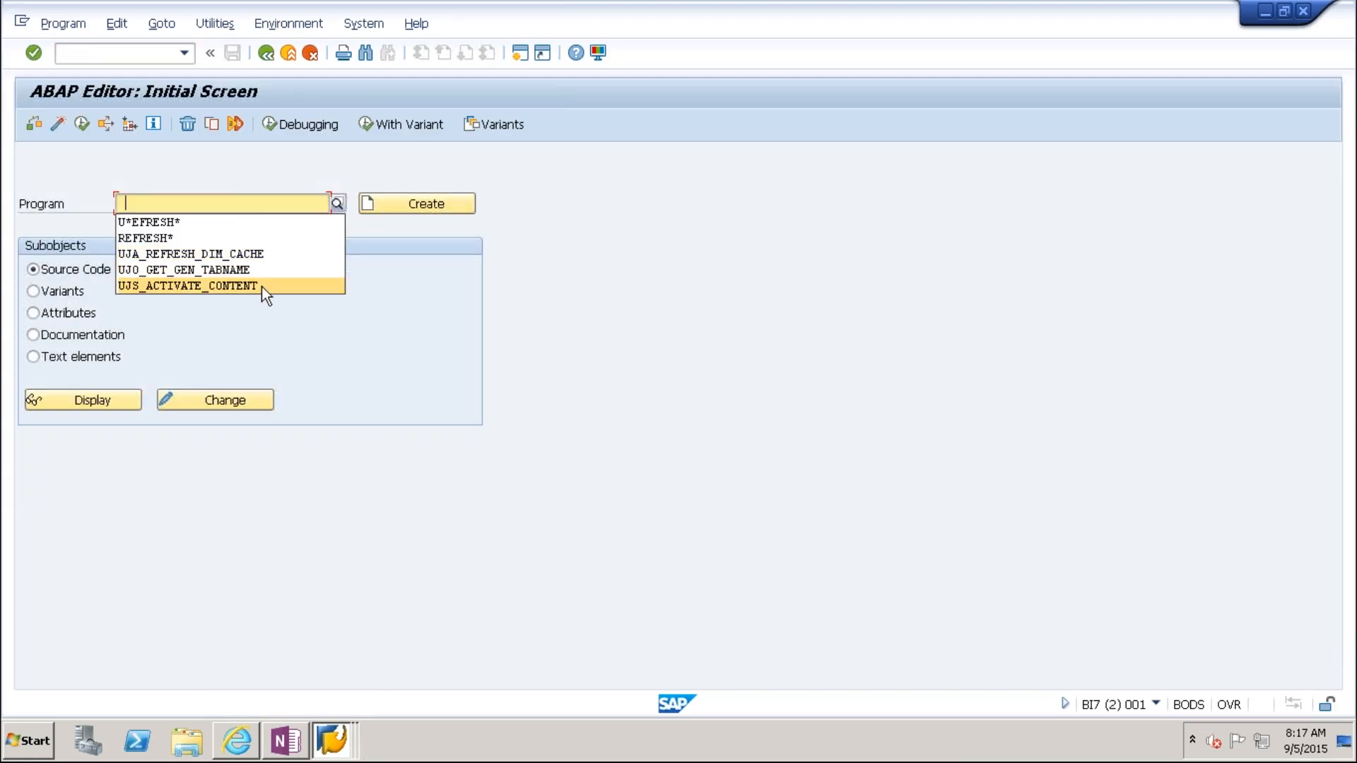
# Step: Run UJ0_GET_GEN_TABNAME from the program history for environment ENV_UK and model SALES_PLAN
pyautogui.click(253, 270)
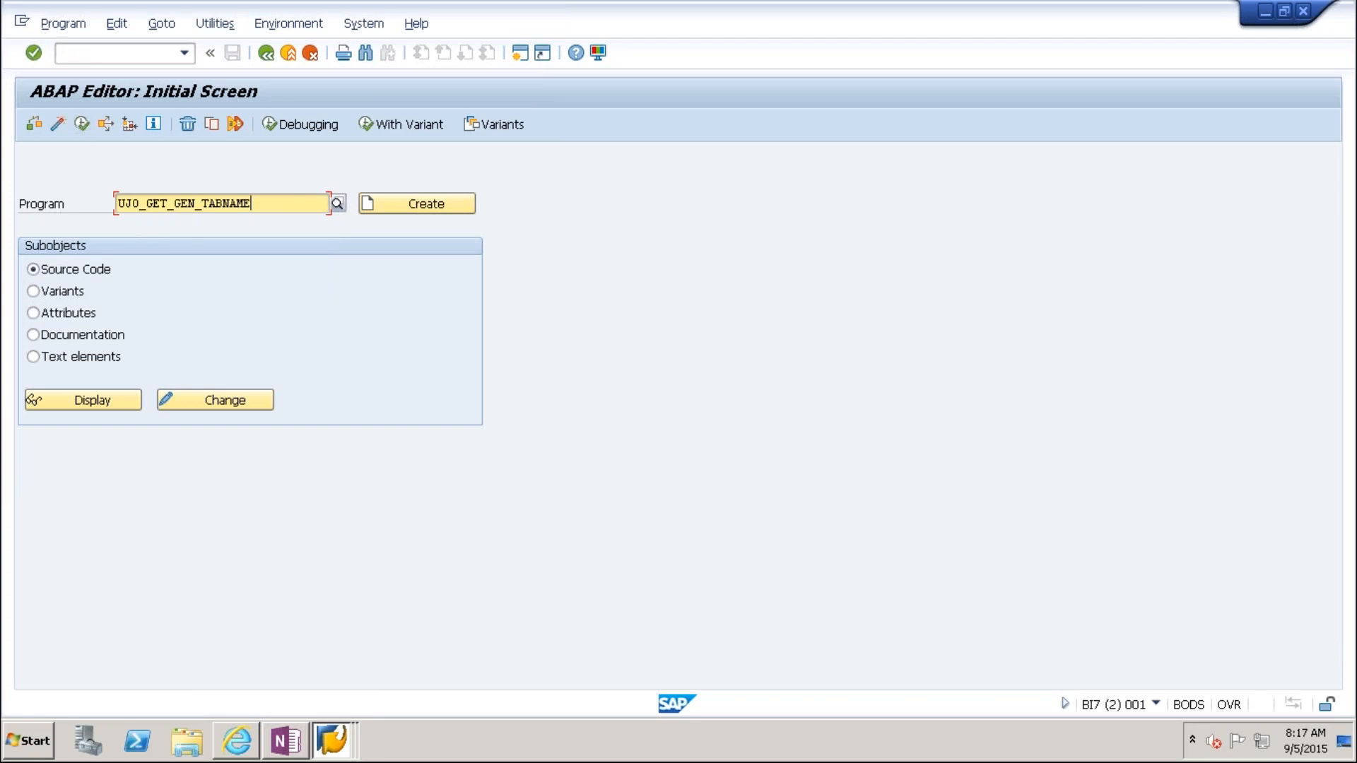
pyautogui.click(82, 125)
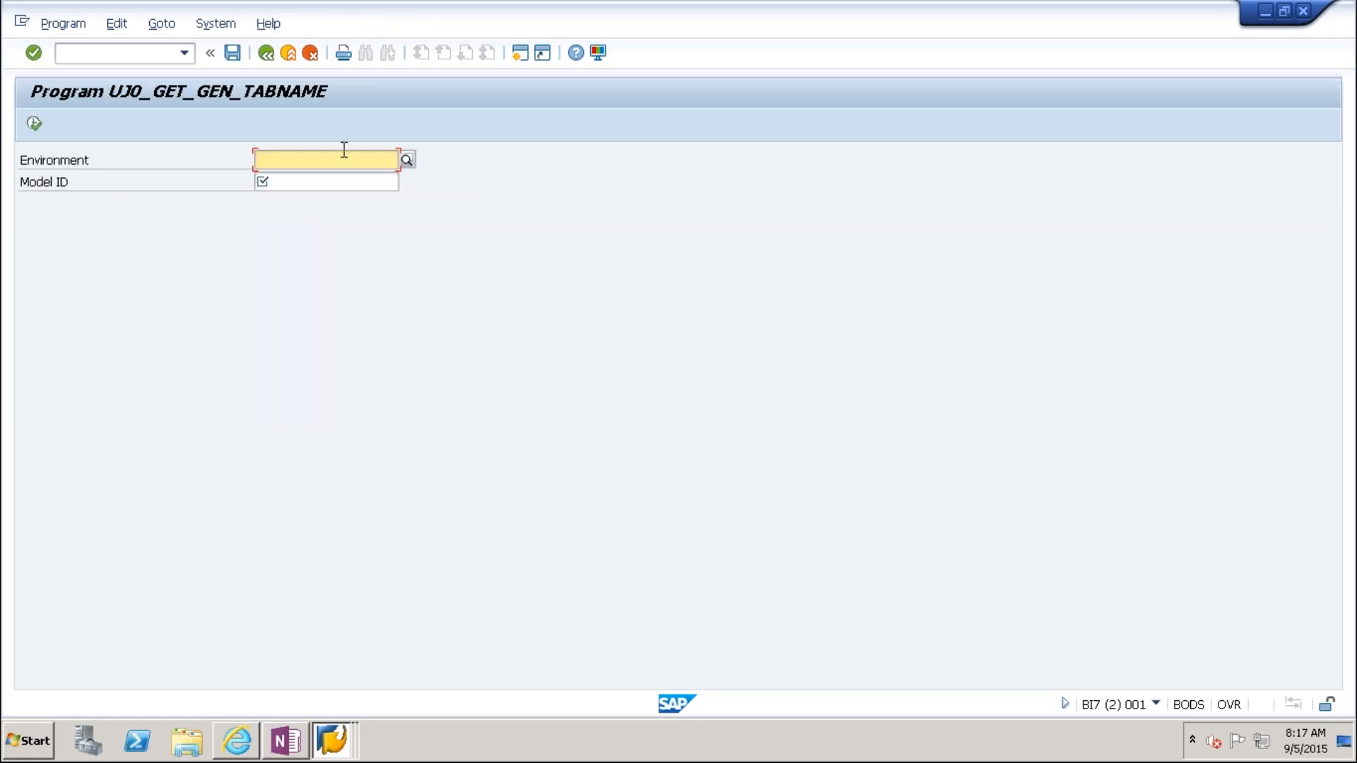
pyautogui.click(343, 156)
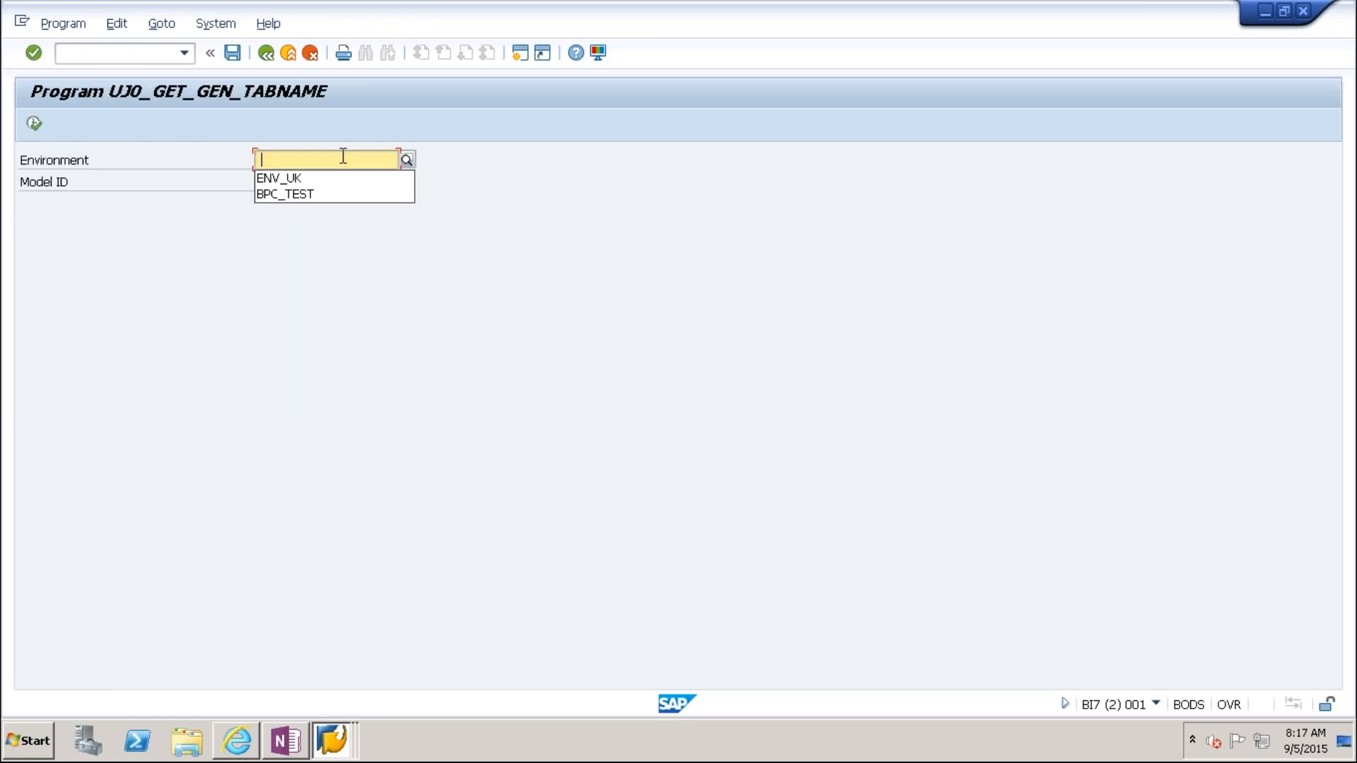
pyautogui.click(311, 178)
pyautogui.click(303, 183)
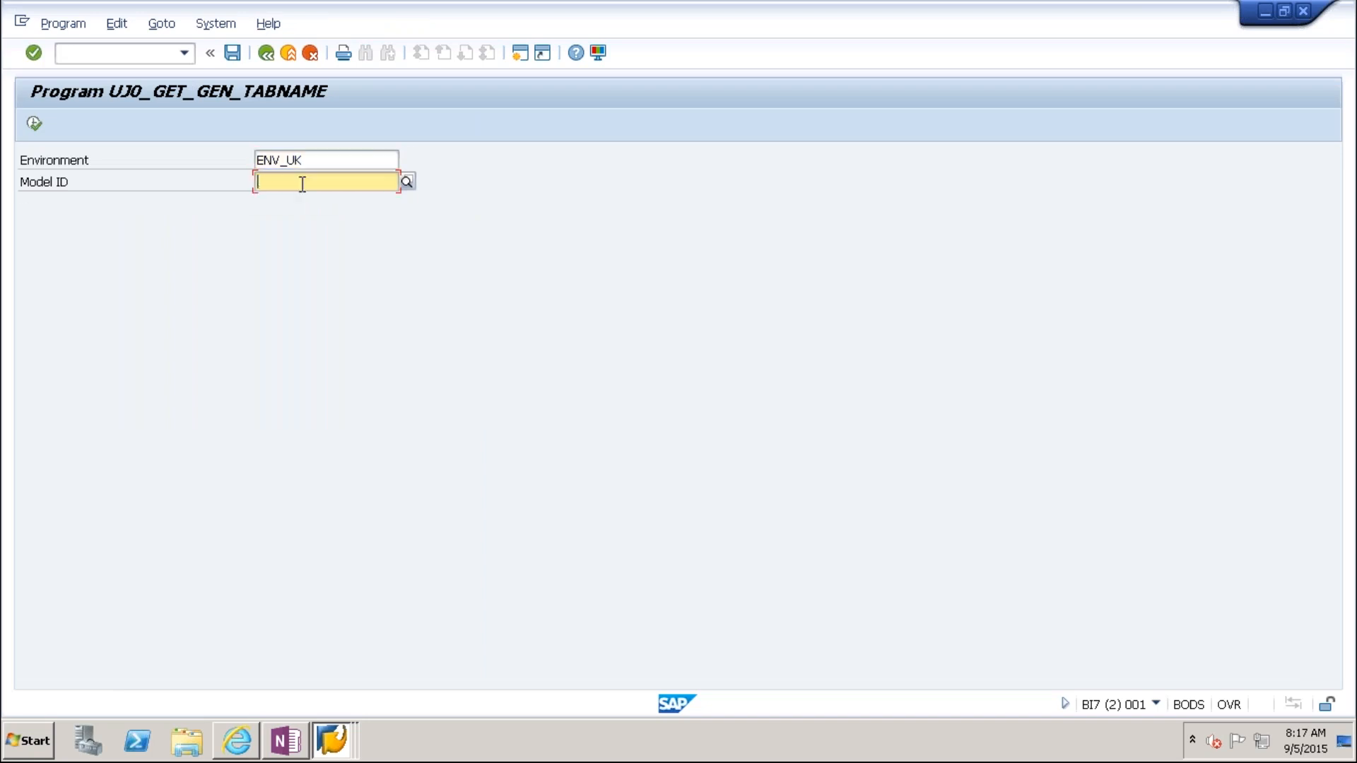
pyautogui.click(299, 202)
pyautogui.click(33, 125)
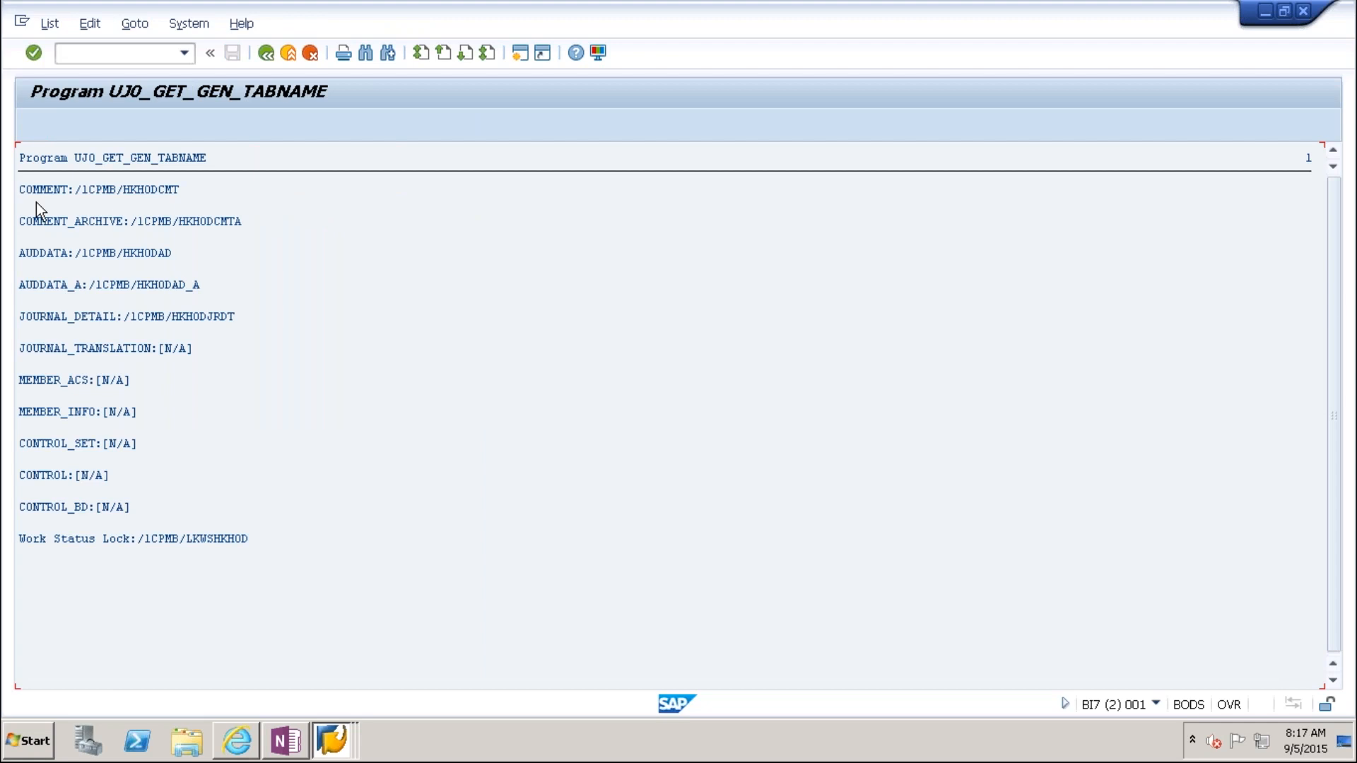
# Step: Copy the COMMENT table name /1CPMB/HKHODCMT from the generated tables list
pyautogui.click(22, 191)
pyautogui.click(78, 191)
pyautogui.hotkey('ctrl', 'y')
pyautogui.moveTo(79, 189); pyautogui.dragTo(181, 186)
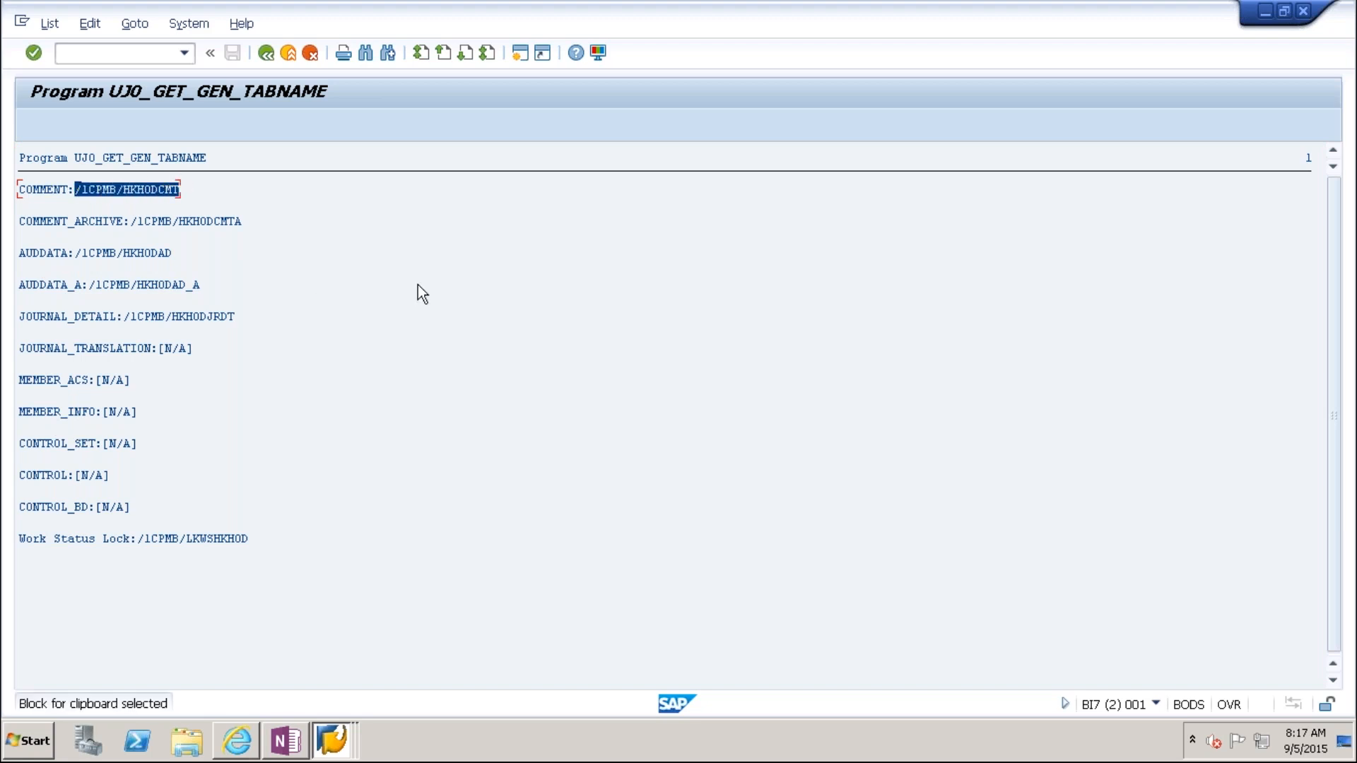
pyautogui.hotkey('ctrl', 'c')
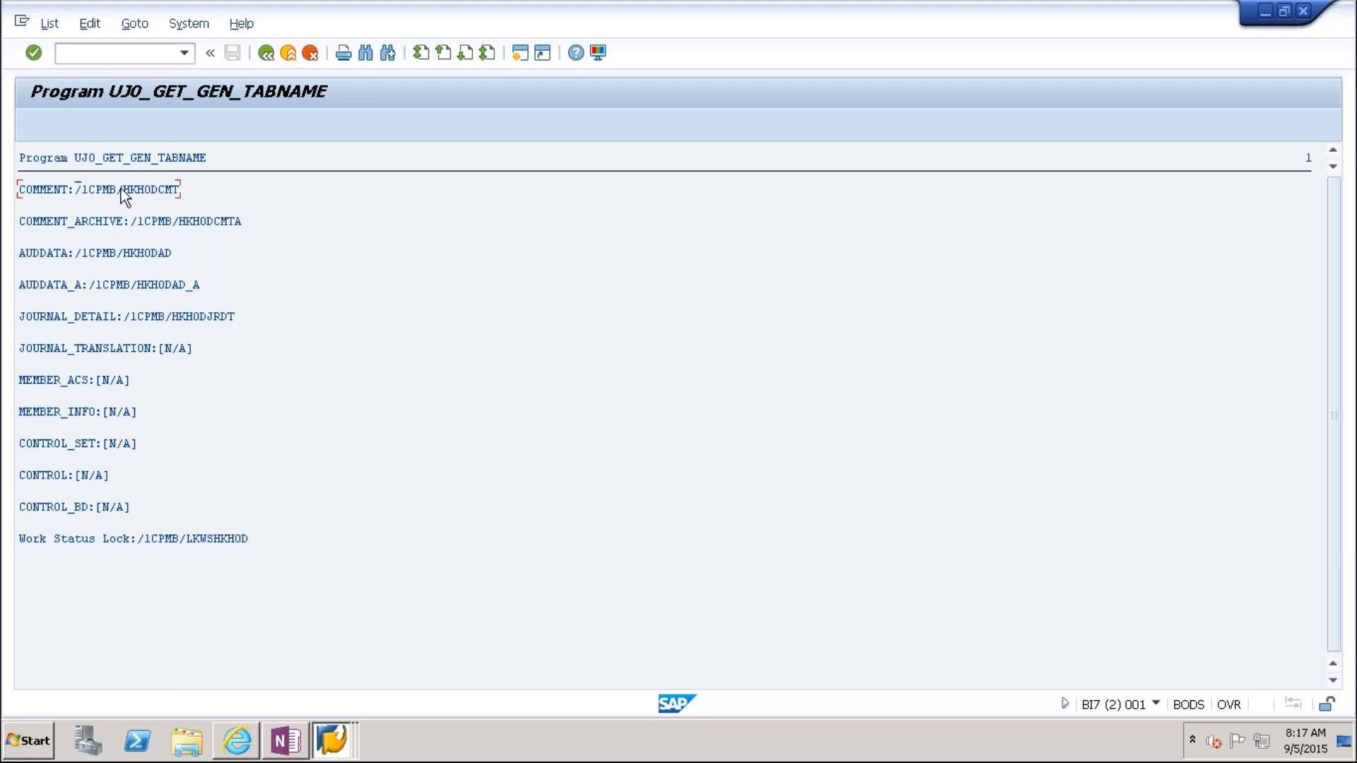
# Step: Open the Data Browser (SE16) in a new session with /ose16
pyautogui.click(114, 56)
pyautogui.write('/ose16')
pyautogui.press('Return')
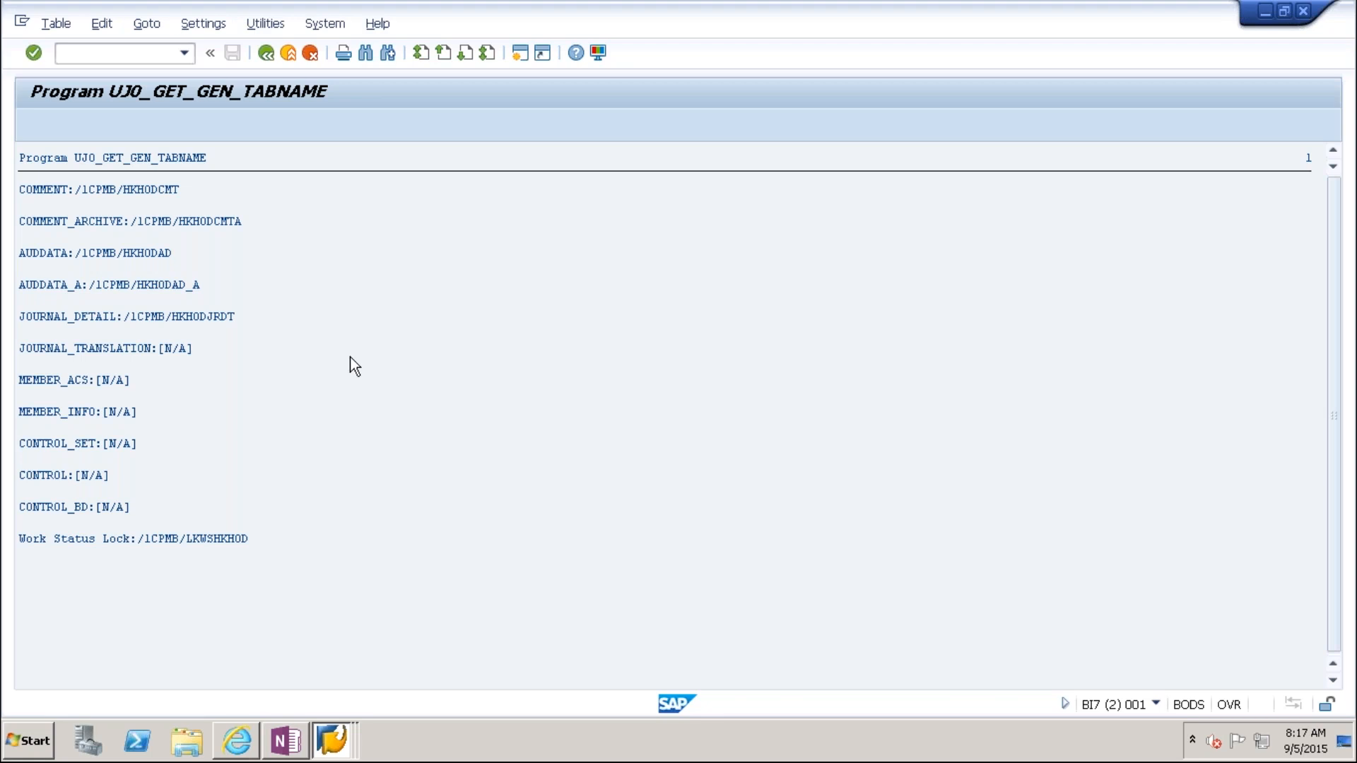
# Step: Enter table /1CPMB/HKHODCMT in SE16 and check its entry count
pyautogui.hotkey('ctrl', 'v')
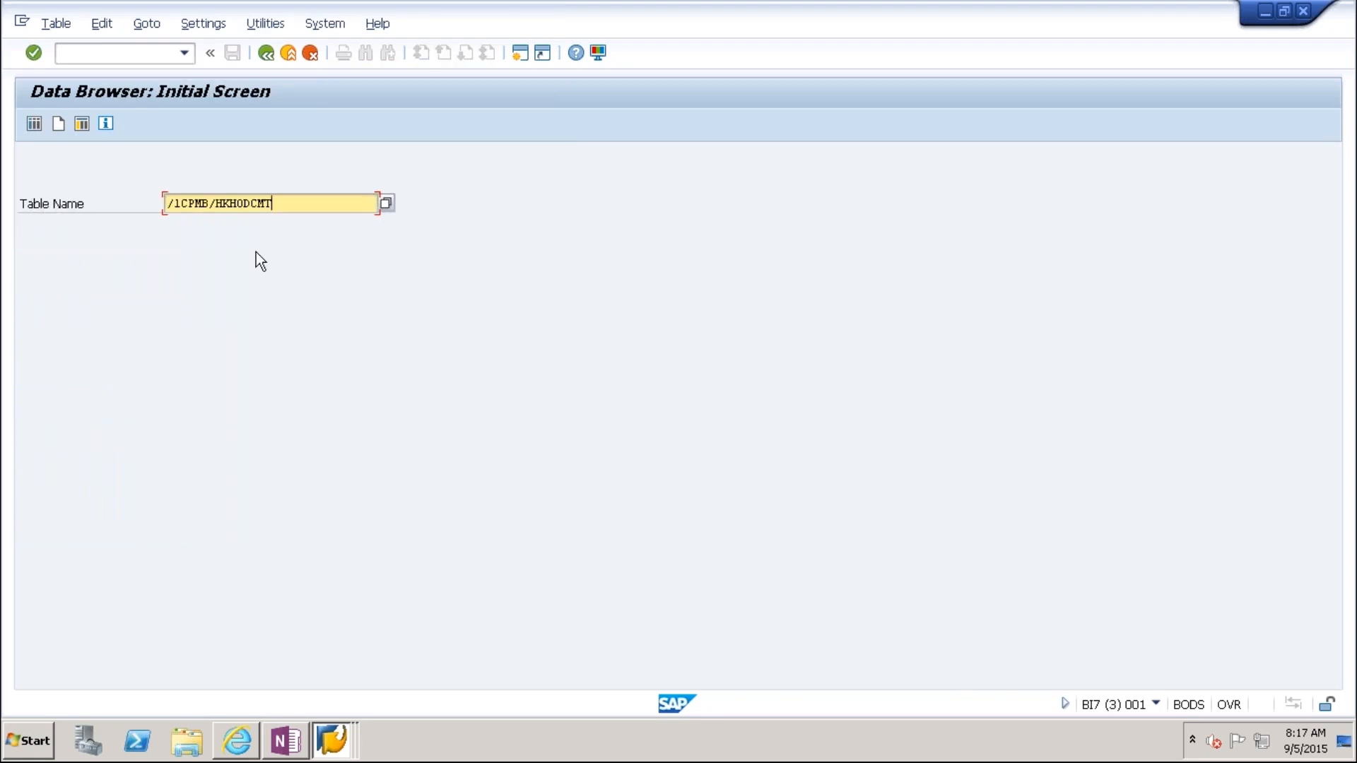
pyautogui.click(35, 126)
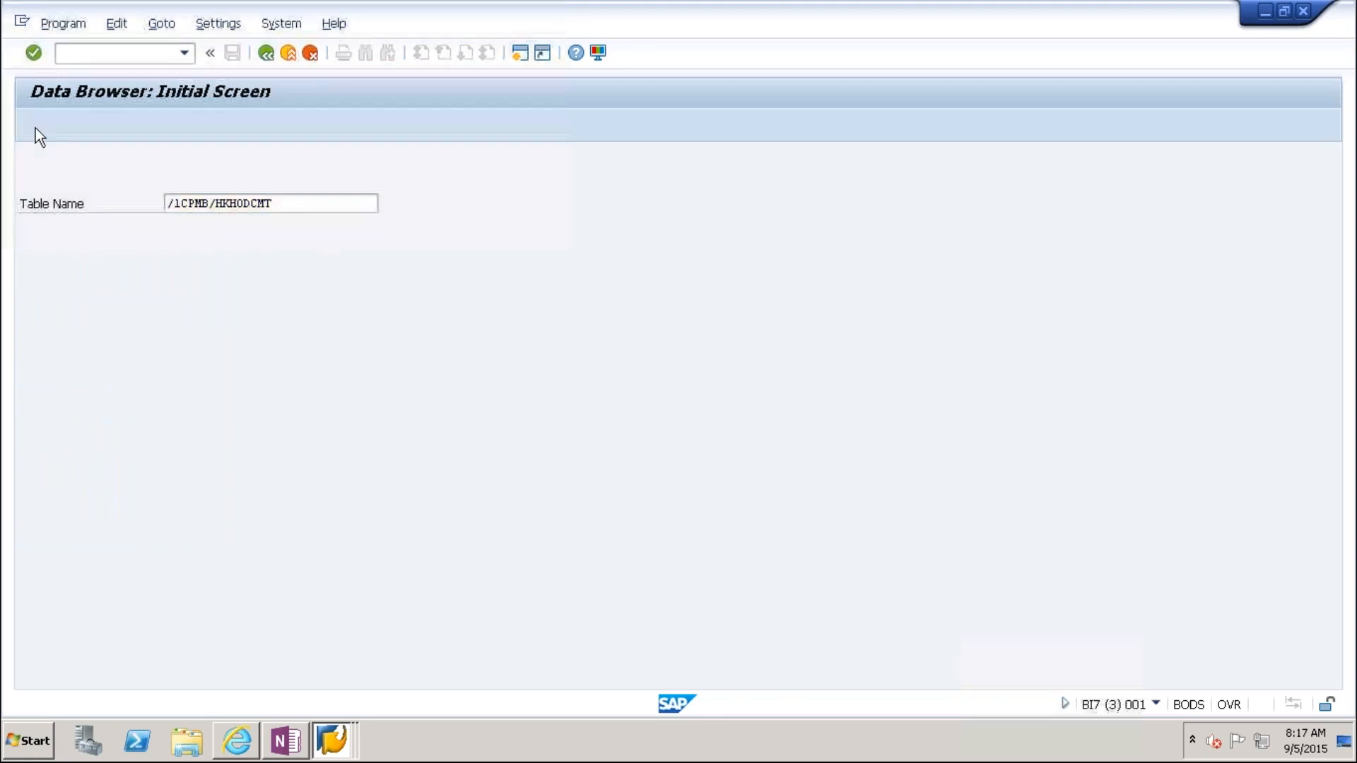
pyautogui.click(168, 118)
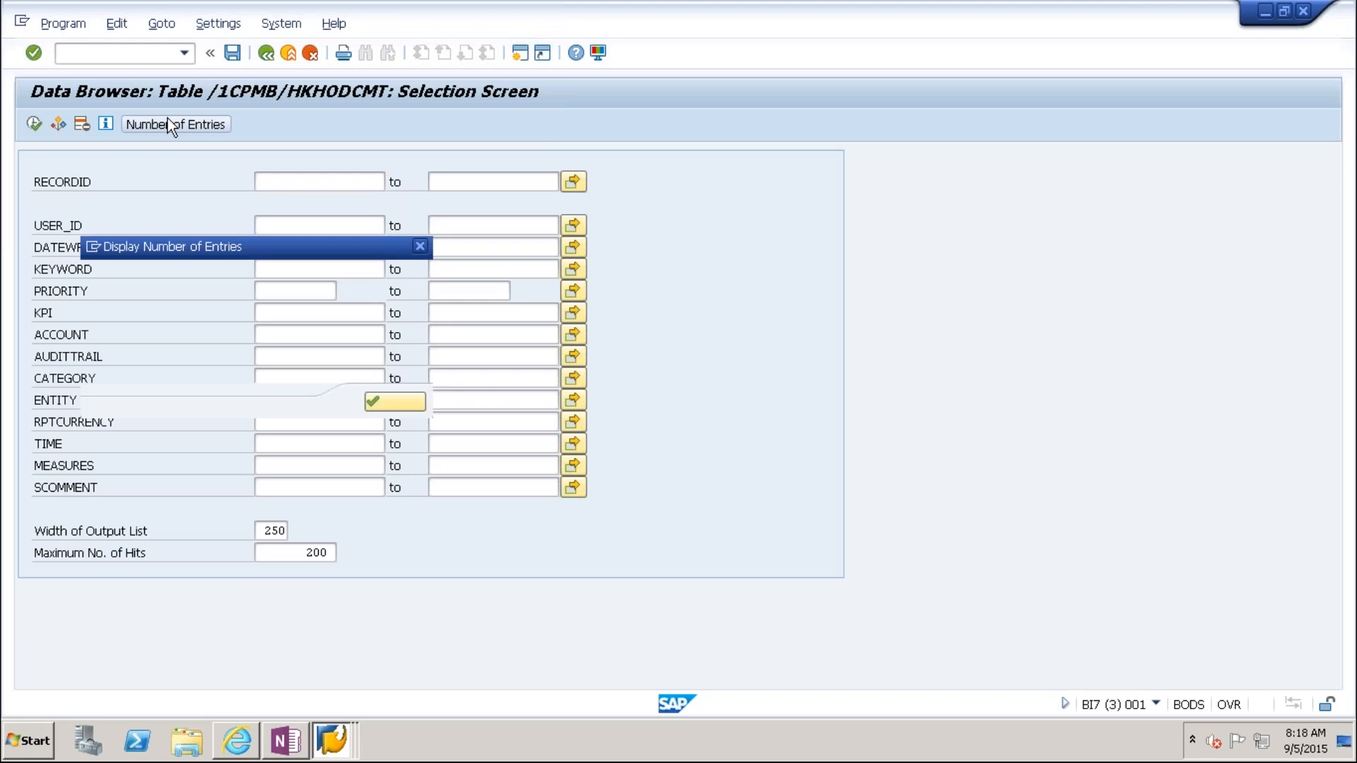
pyautogui.click(402, 402)
# Step: List the table's 15 comments, checking BS111's '2017.Q1 plan submitted', then return to Excel
pyautogui.click(33, 124)
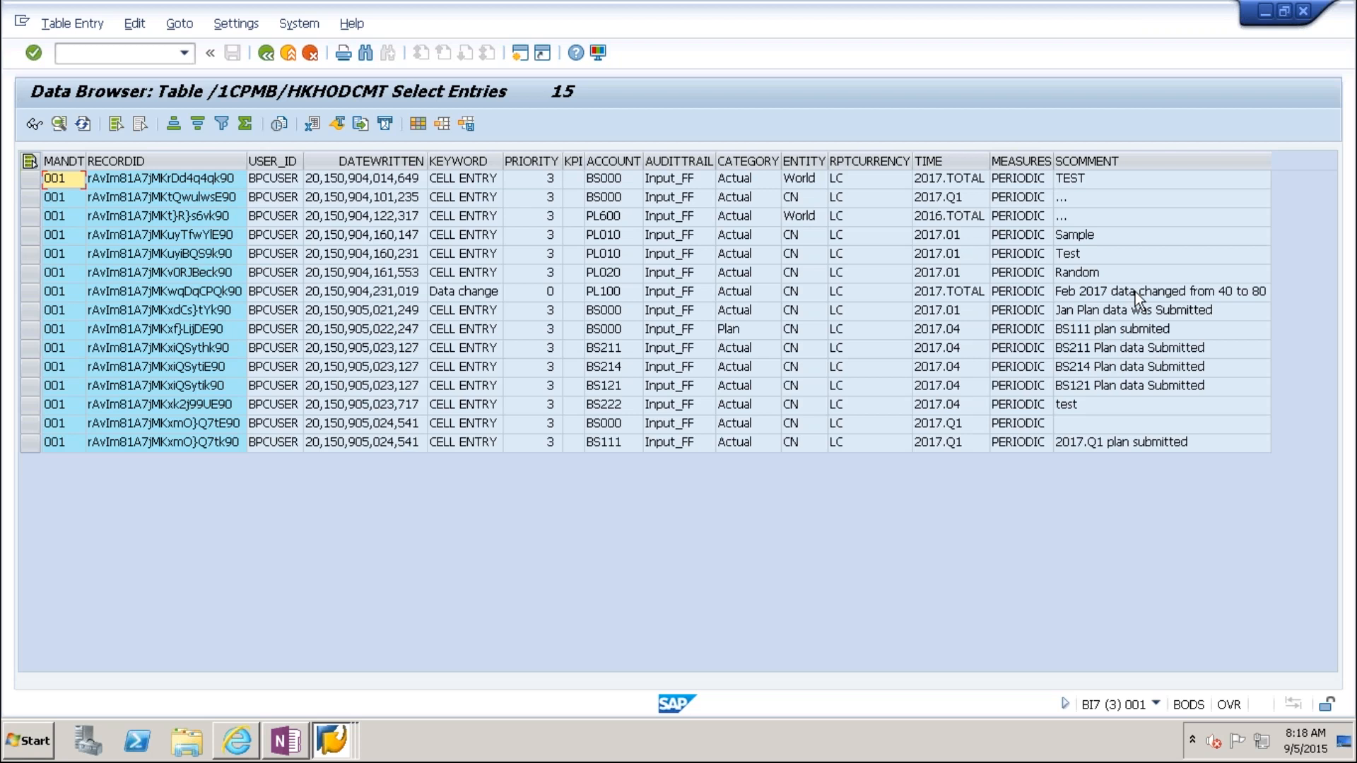
pyautogui.click(1194, 294)
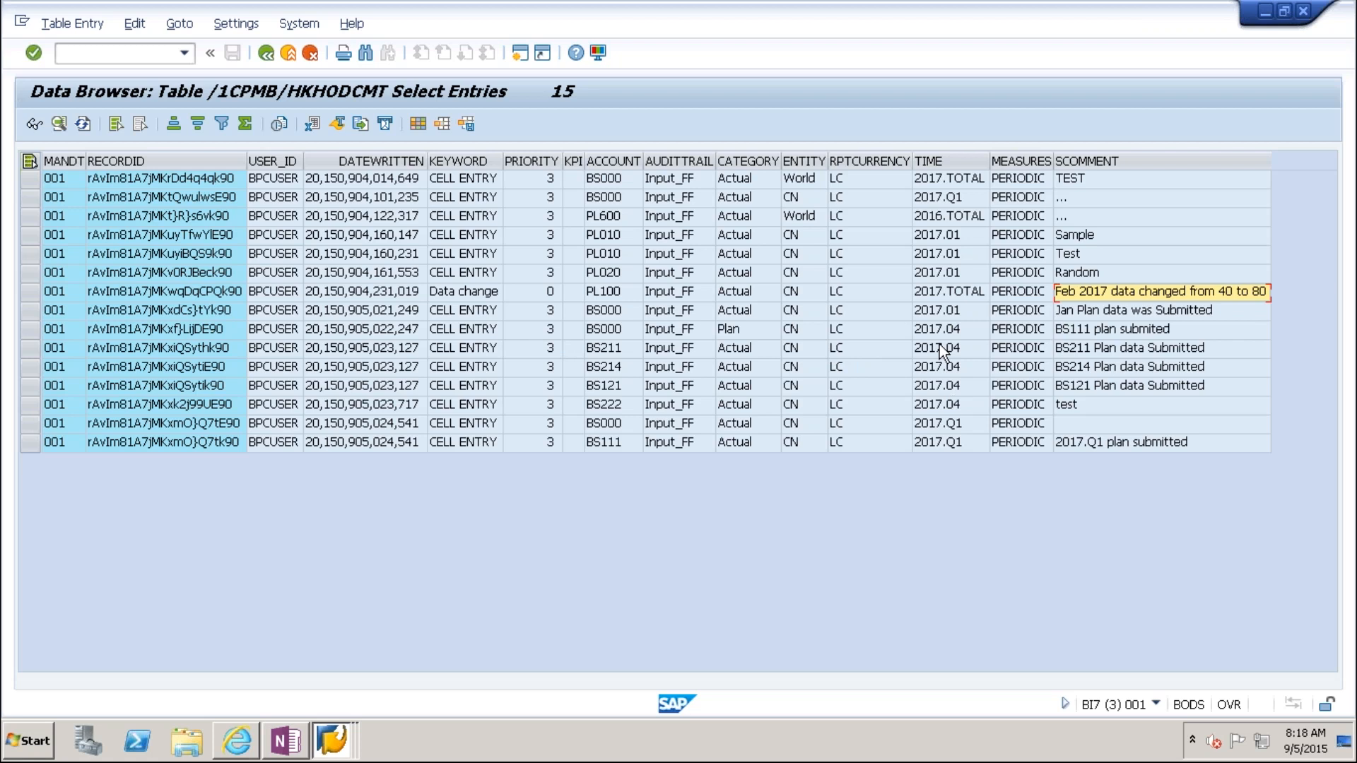
pyautogui.click(1087, 446)
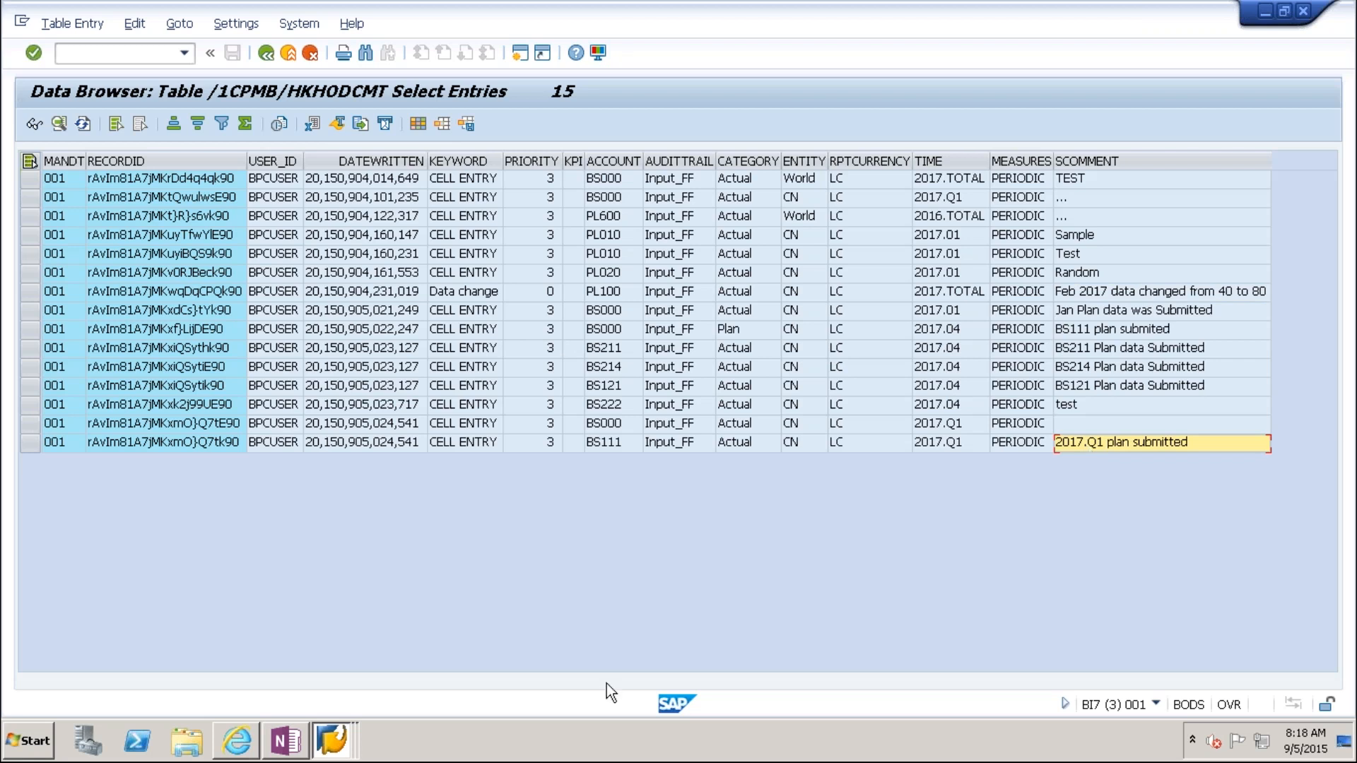
pyautogui.click(301, 747)
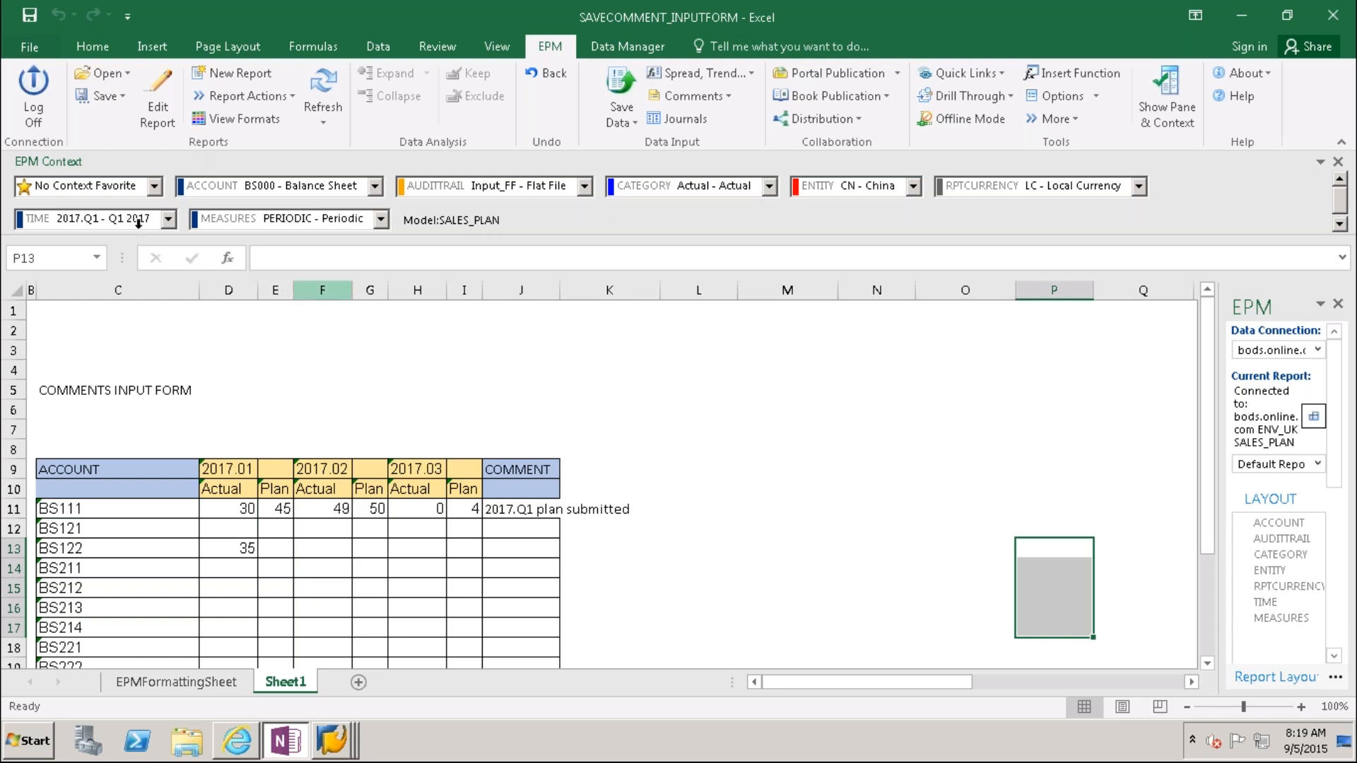
# Step: Switch the form's TIME to 2017.02 and review BS111's February values 49 and 50
pyautogui.click(168, 218)
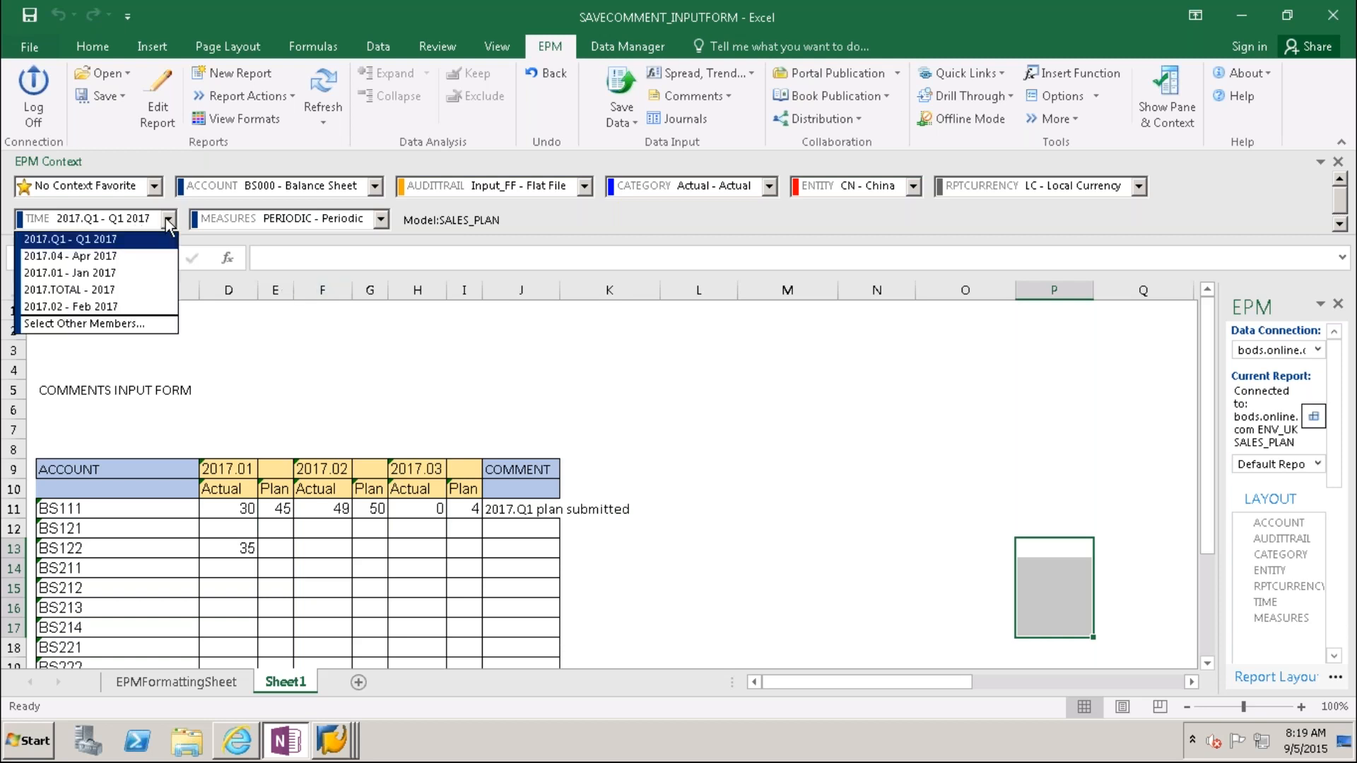
pyautogui.click(78, 307)
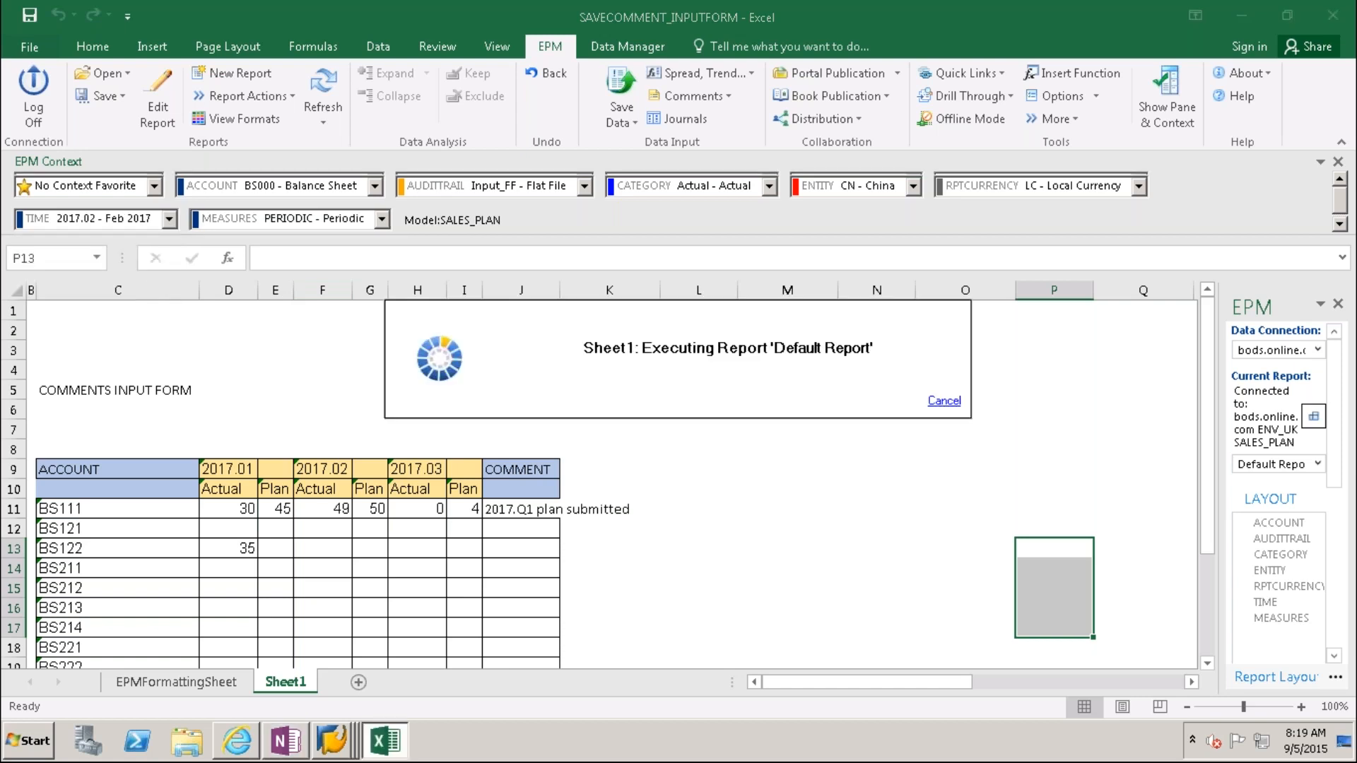
pyautogui.click(274, 513)
pyautogui.click(248, 513)
pyautogui.click(268, 514)
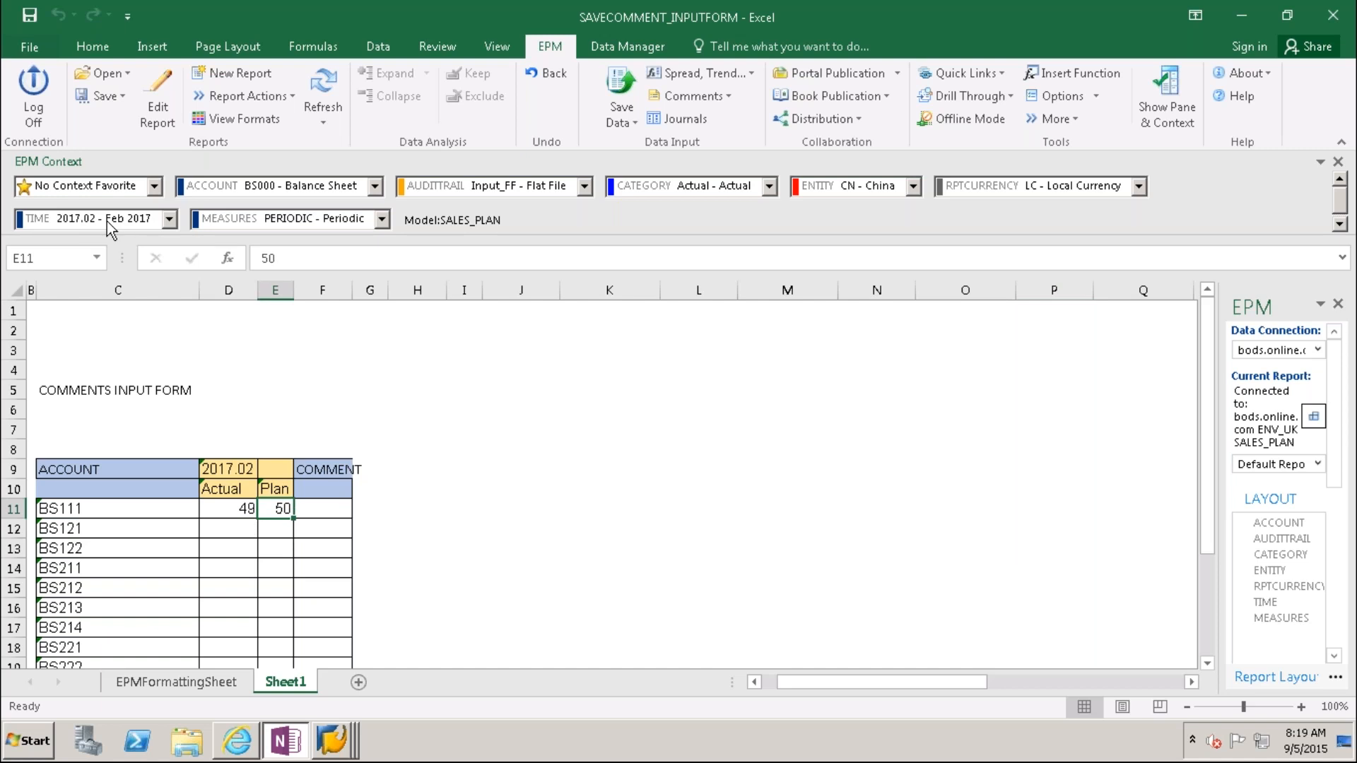
pyautogui.click(323, 508)
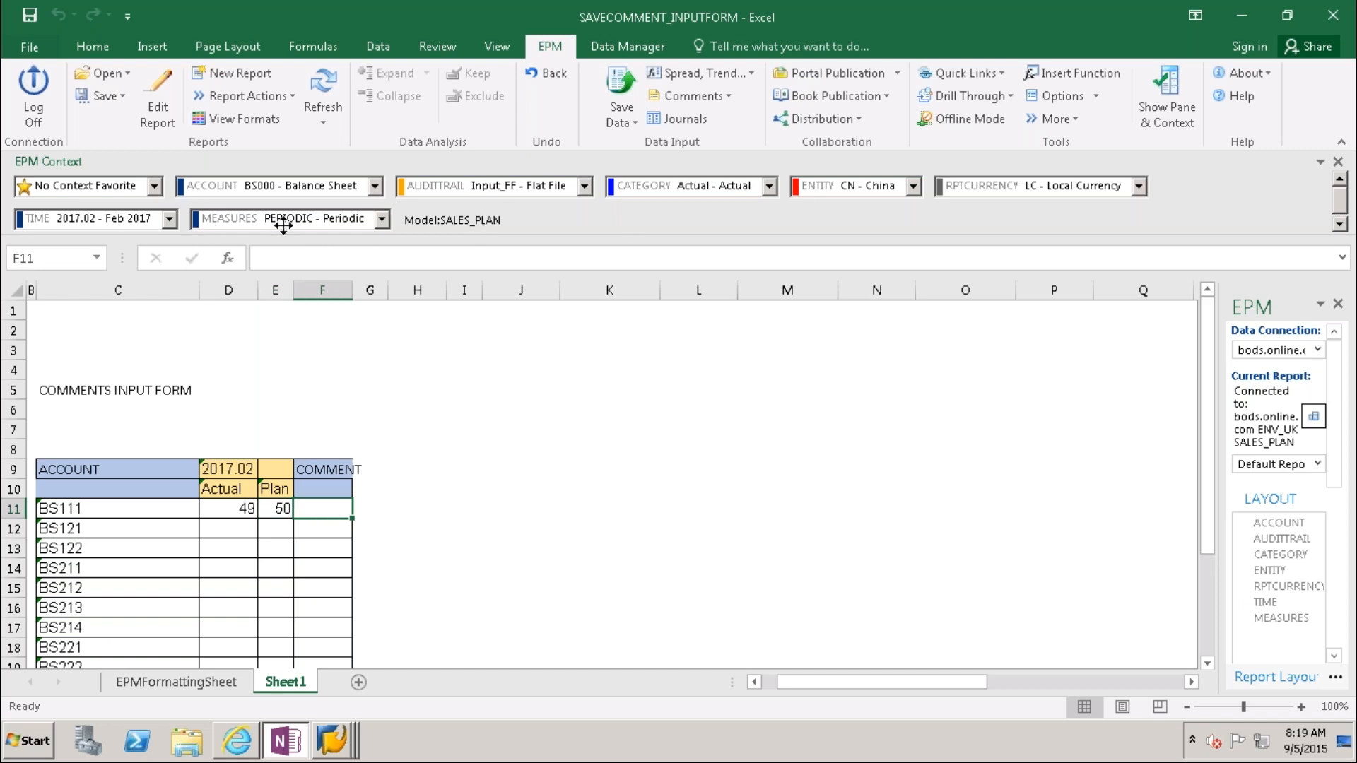
# Step: Reset the form's TIME to 2017.Q1 and autofit the COMMENT column J
pyautogui.click(169, 219)
pyautogui.click(128, 257)
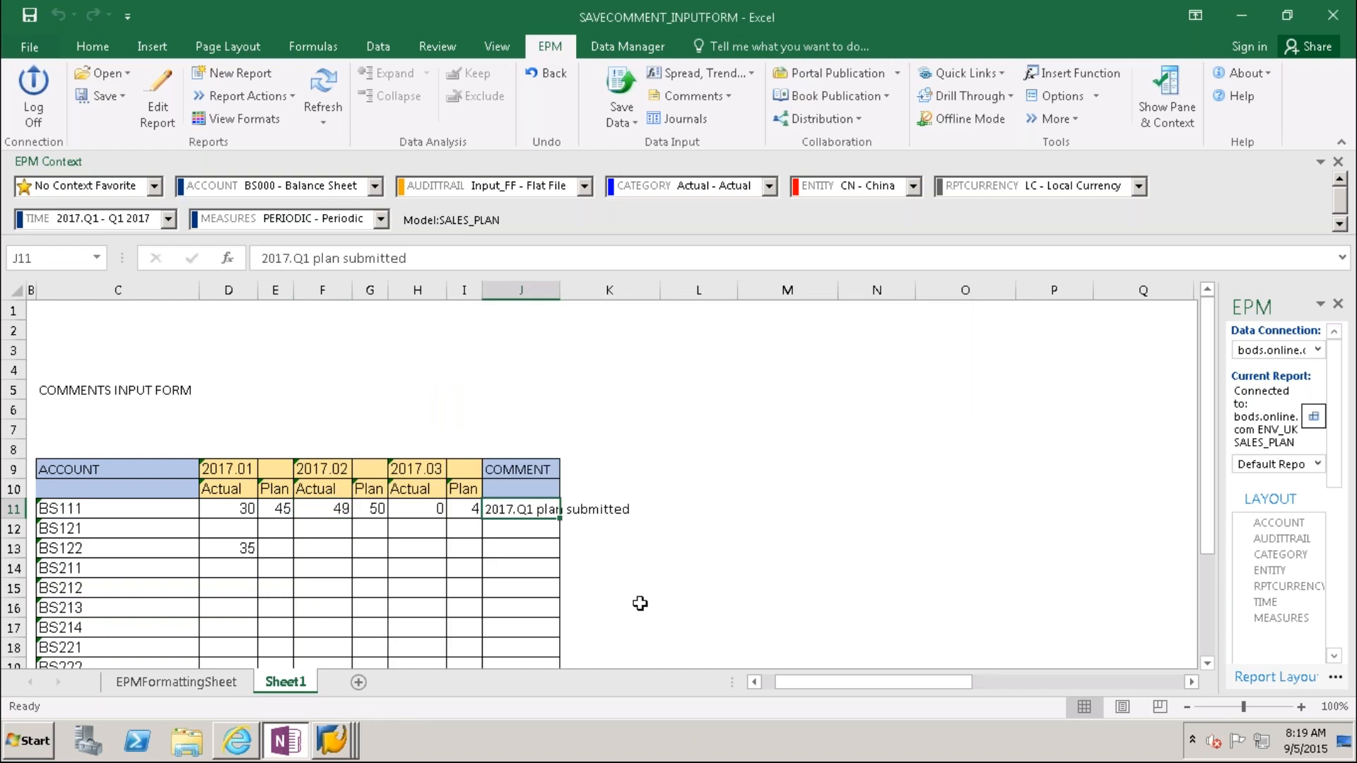
pyautogui.doubleClick(559, 298)
pyautogui.press('Right')
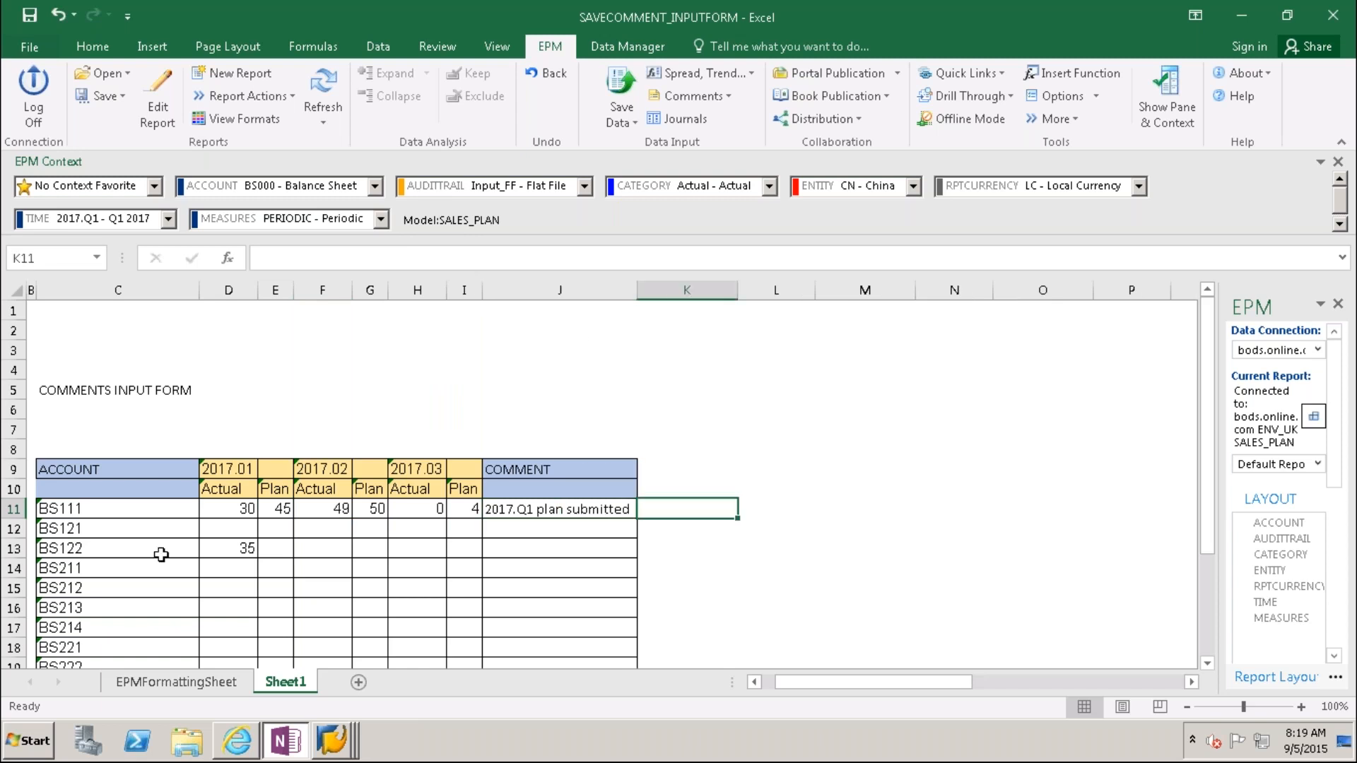
pyautogui.click(971, 529)
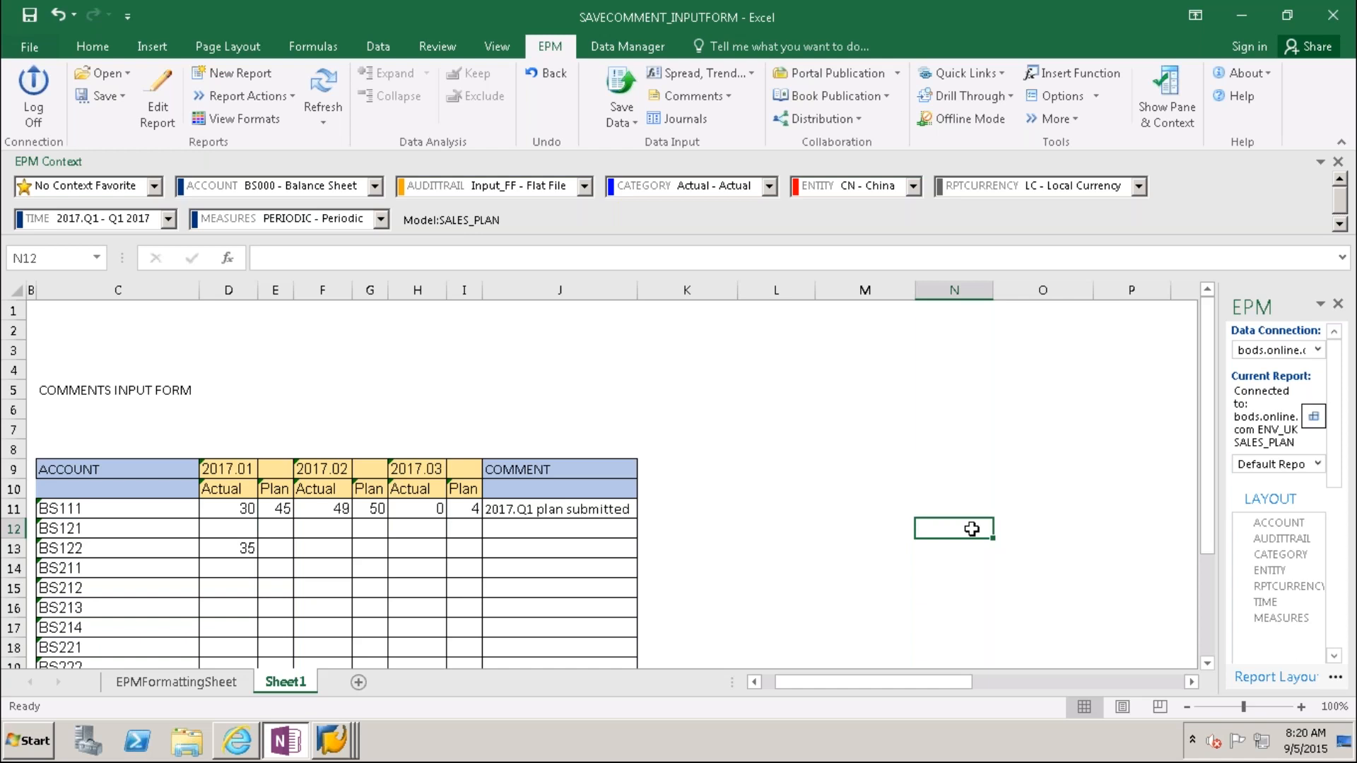
pyautogui.click(121, 97)
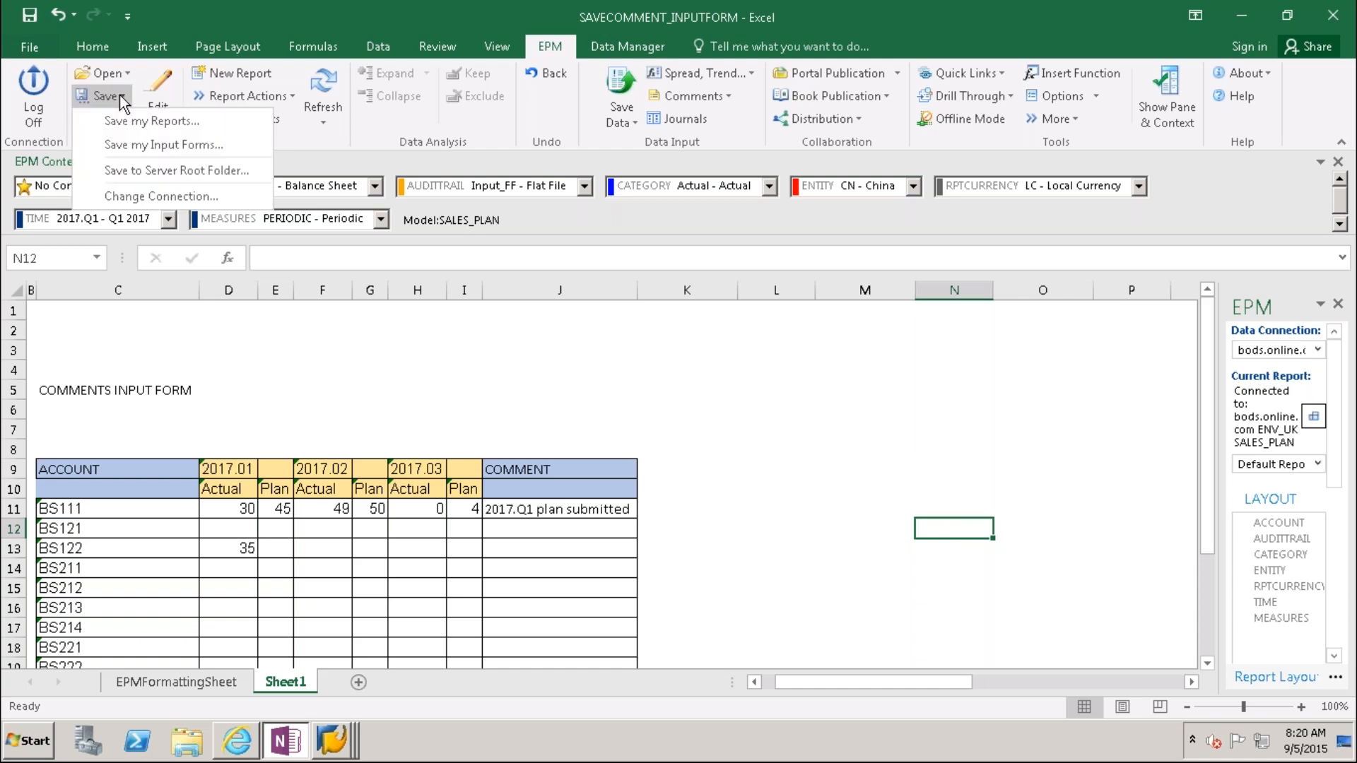
# Step: Save the form over SAVECOMMENT_INPUTFORM.xlsm in the server's INPUT SCHEDULES > Input forms, then refresh
pyautogui.click(159, 170)
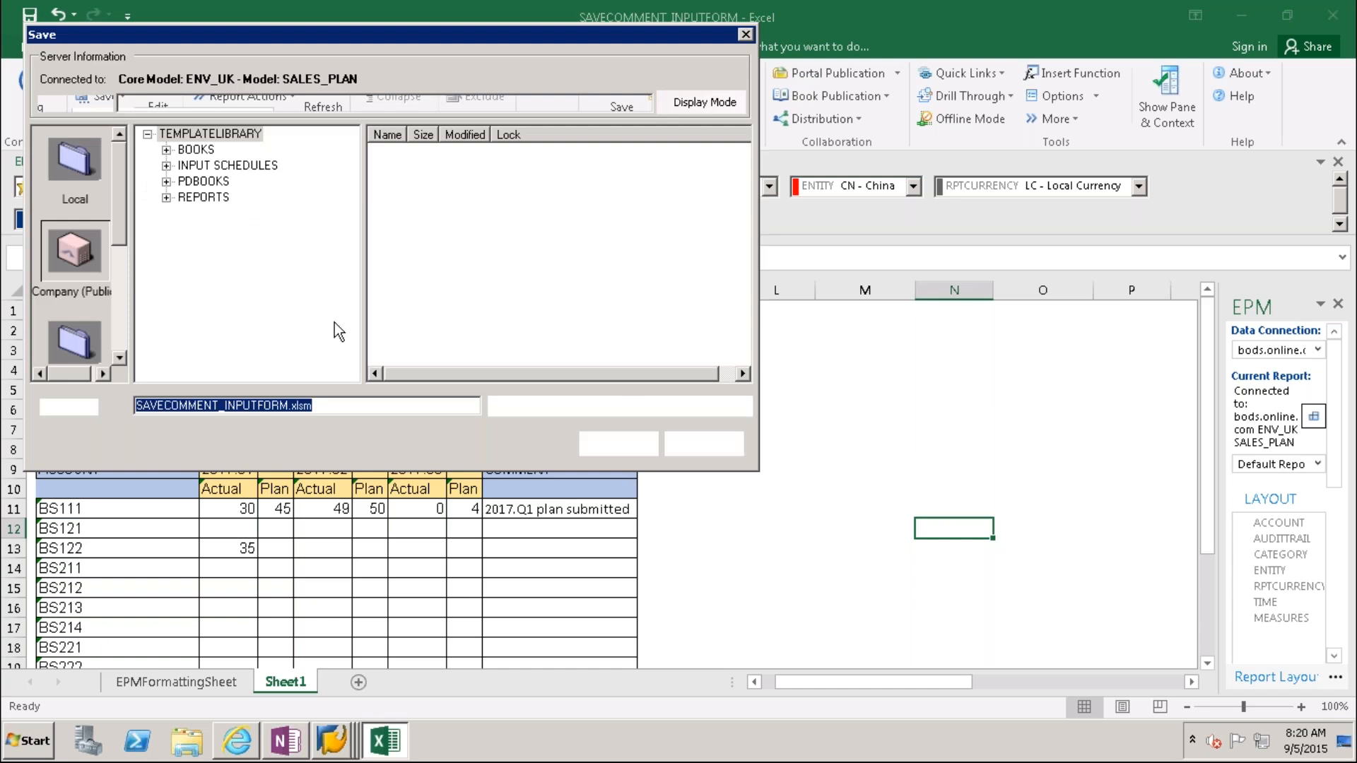
pyautogui.click(166, 166)
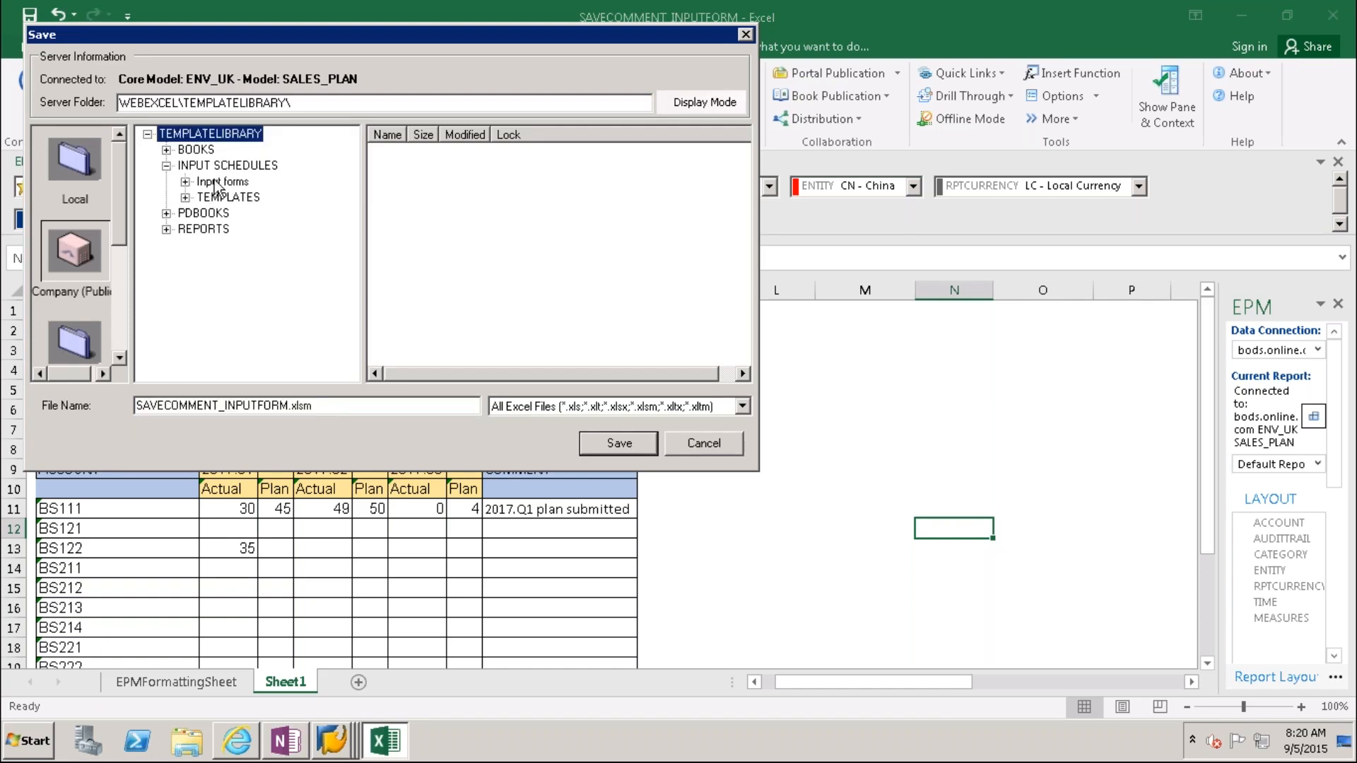
pyautogui.click(215, 183)
pyautogui.click(474, 152)
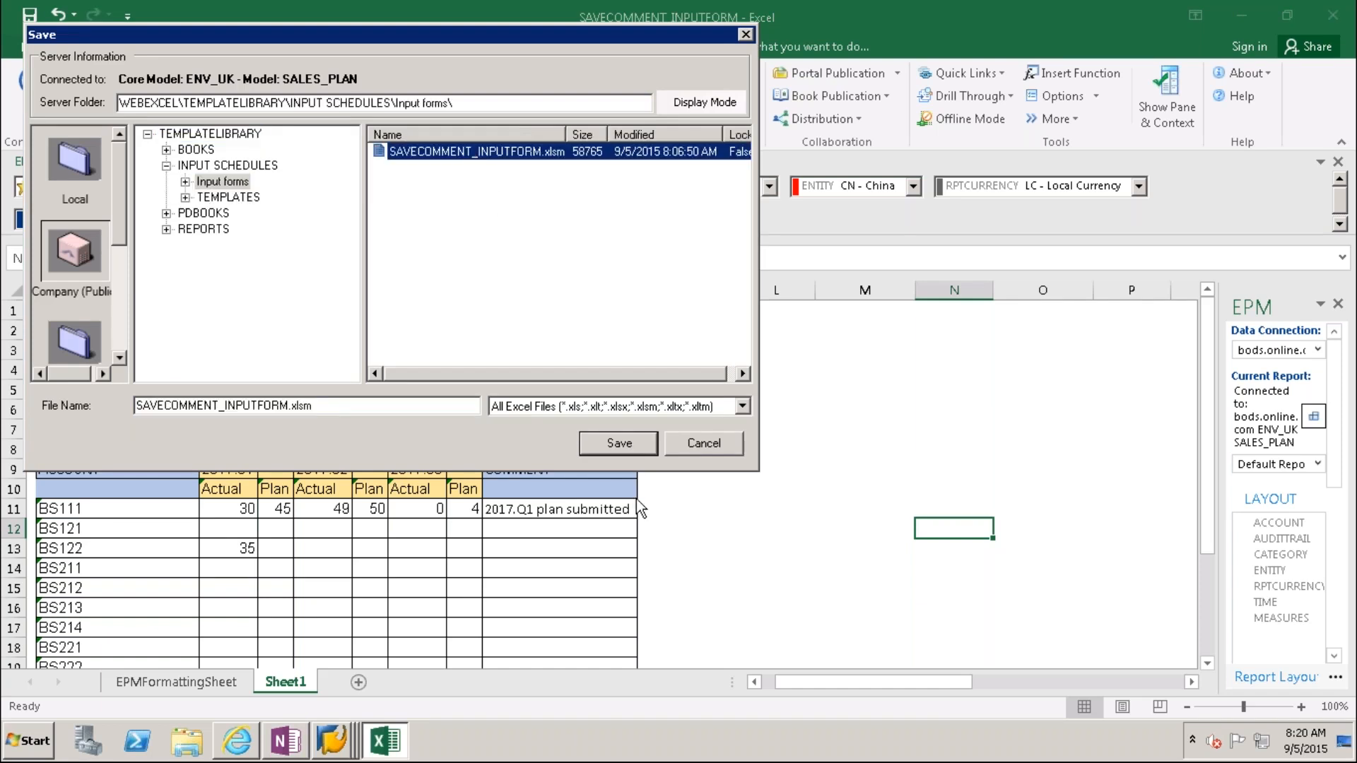
pyautogui.click(619, 443)
pyautogui.click(867, 416)
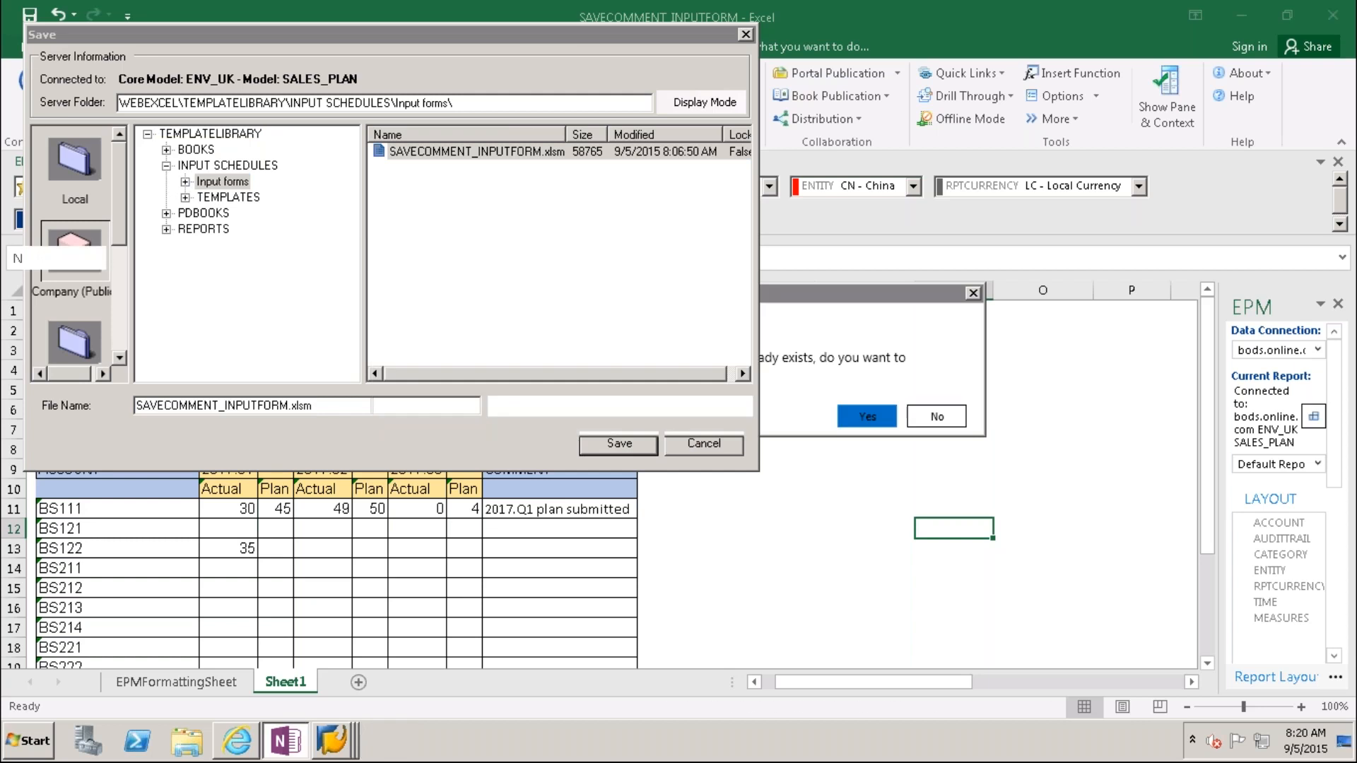
pyautogui.click(321, 91)
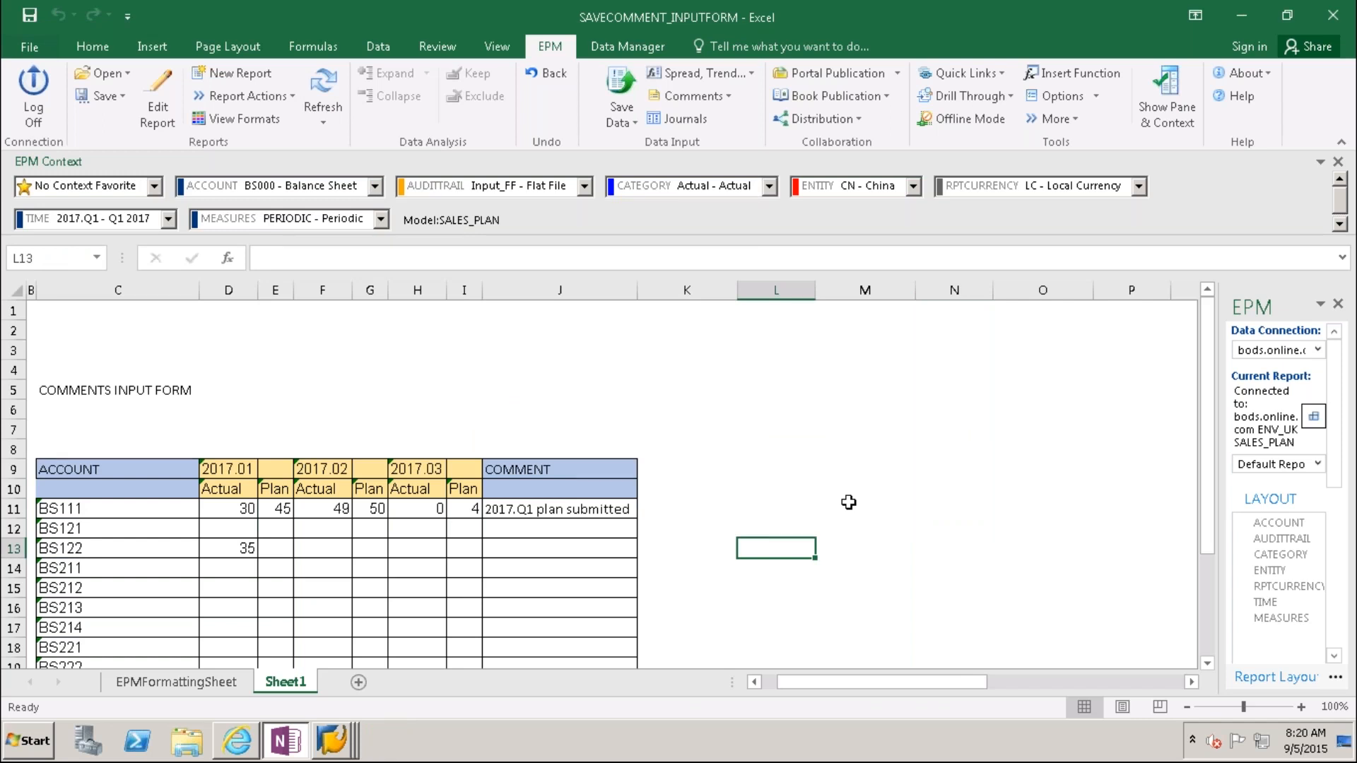
pyautogui.click(157, 106)
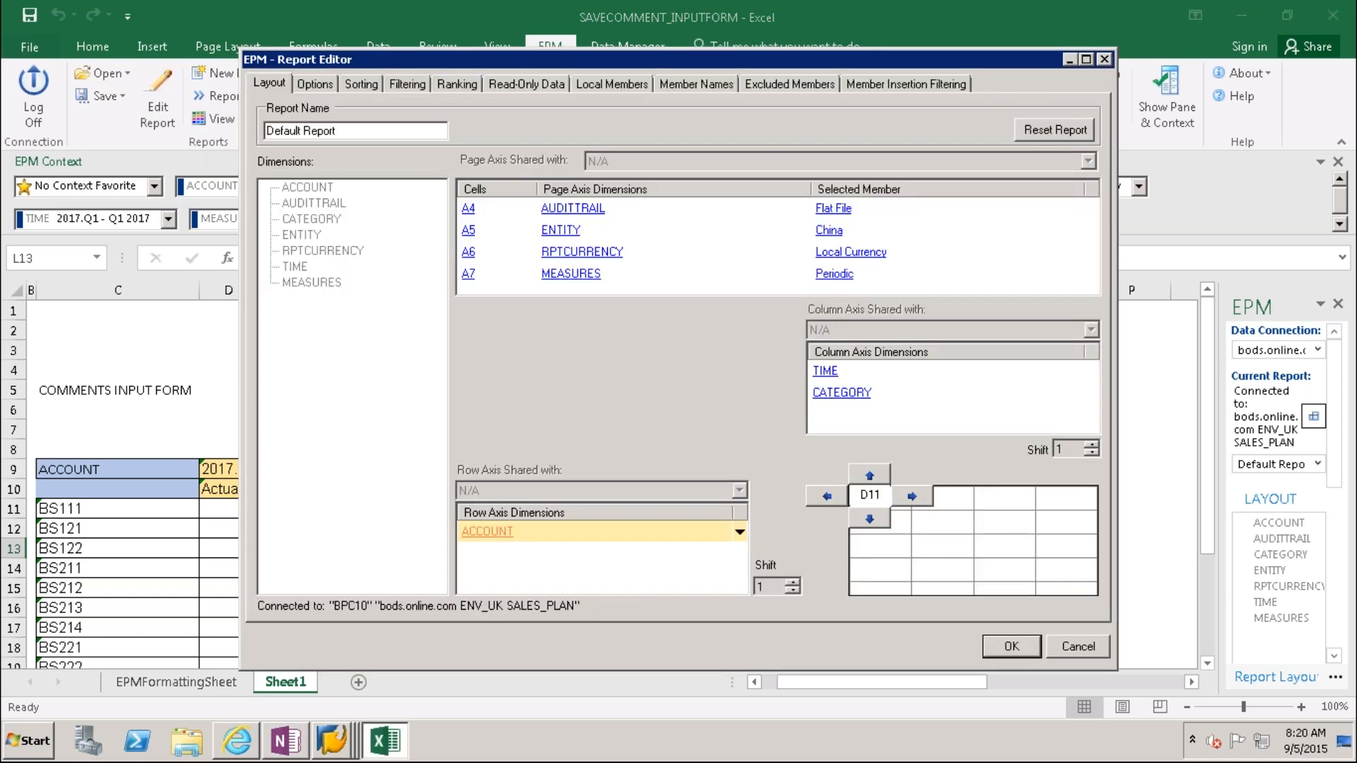
pyautogui.click(314, 84)
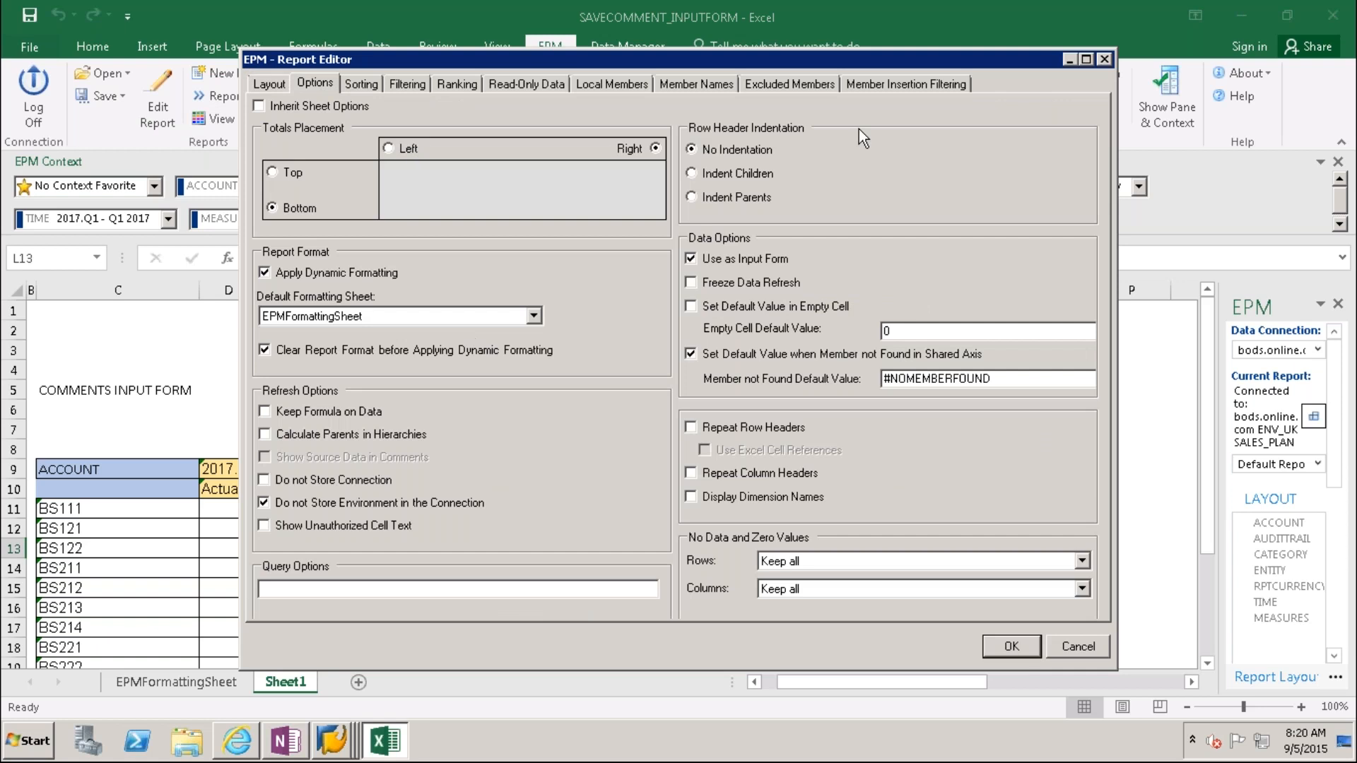
pyautogui.click(1104, 60)
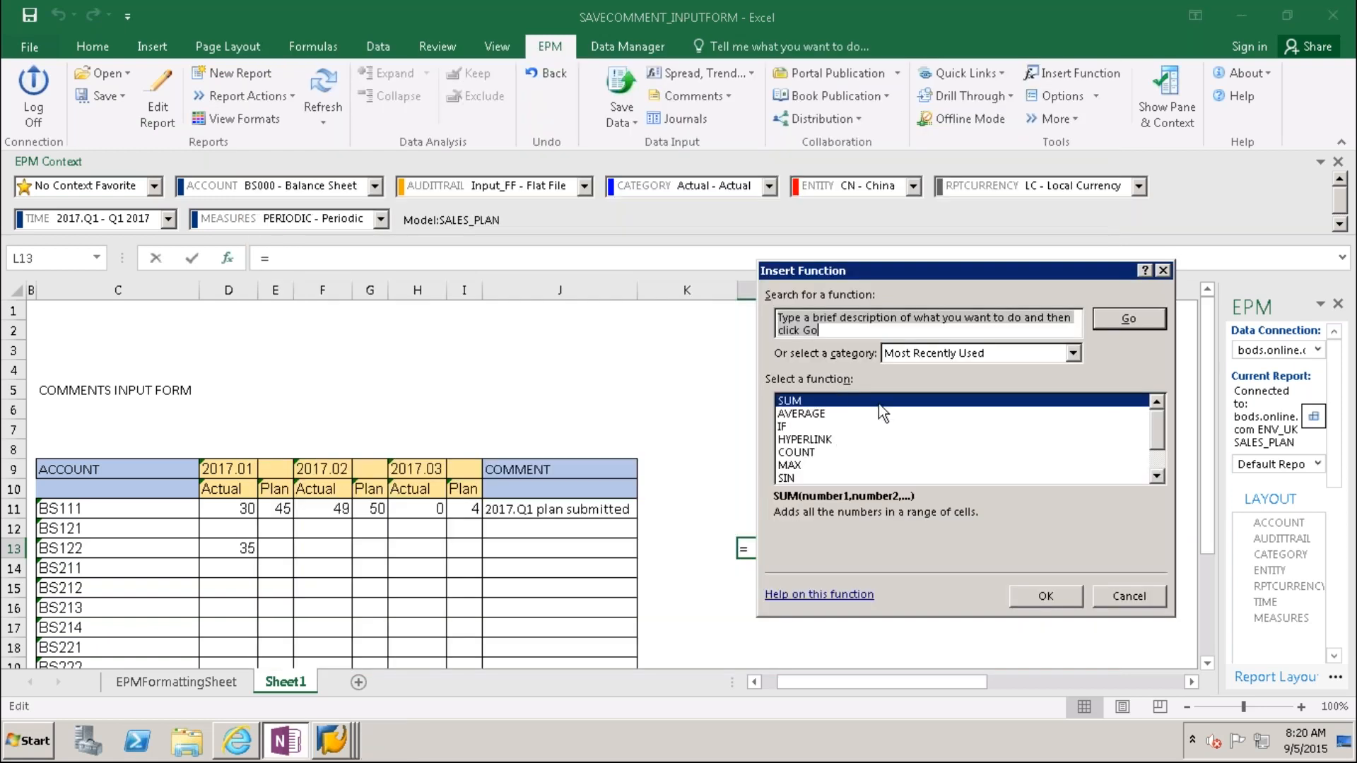
pyautogui.click(1128, 595)
pyautogui.click(157, 99)
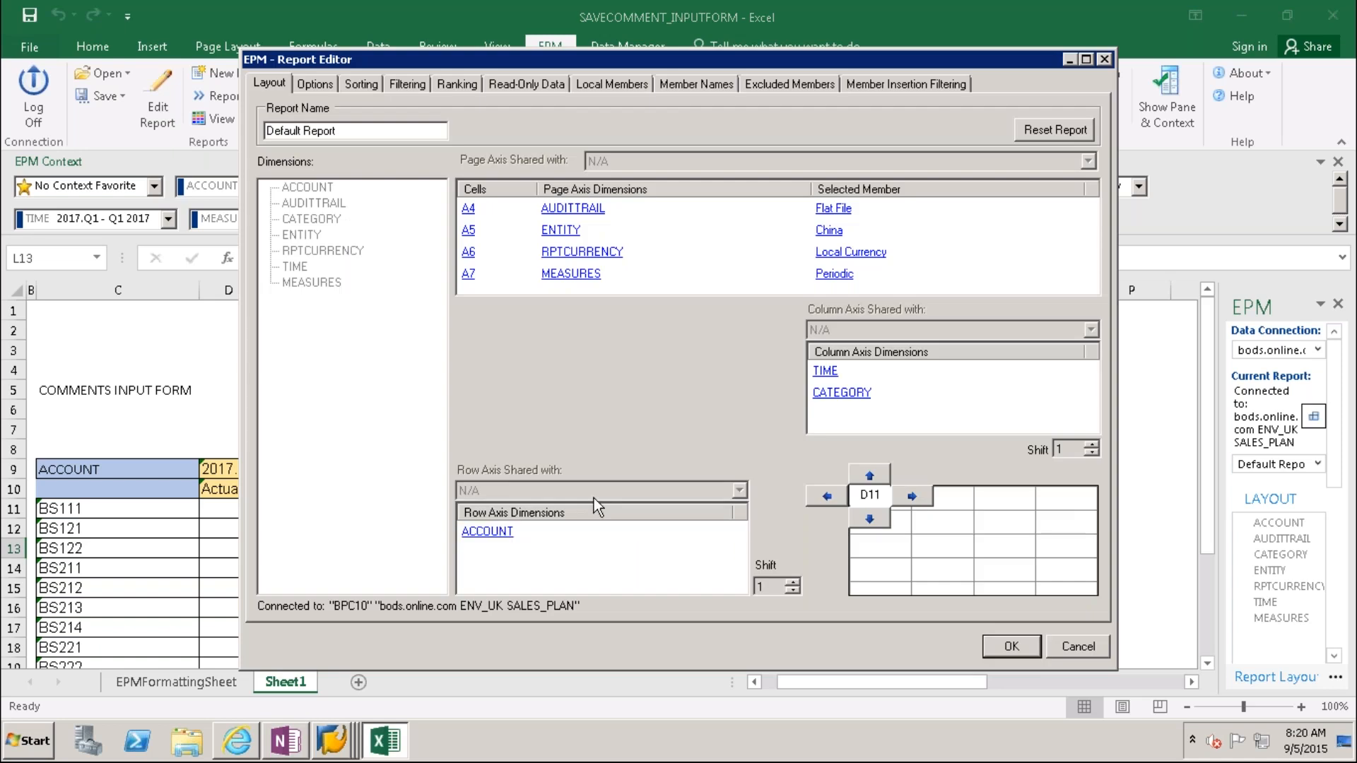
pyautogui.click(499, 538)
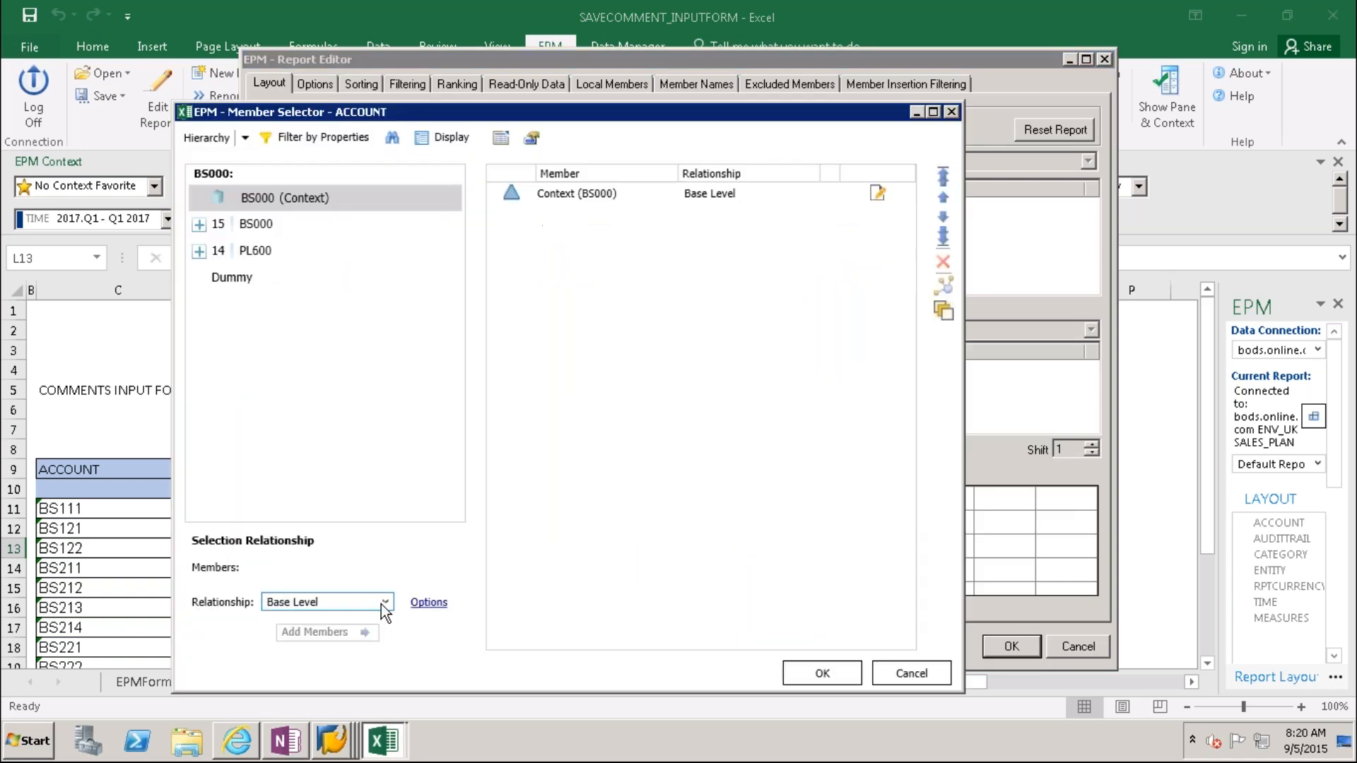
pyautogui.click(382, 602)
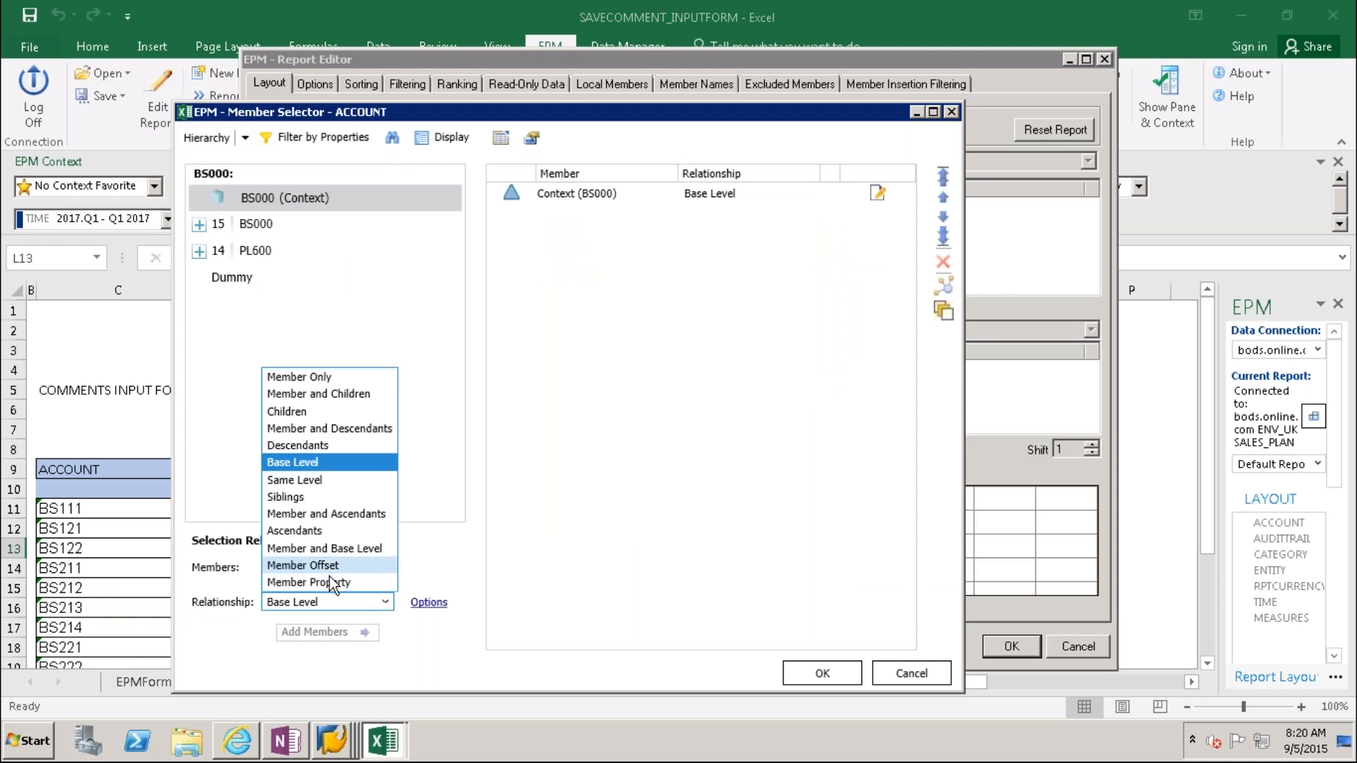
pyautogui.click(917, 676)
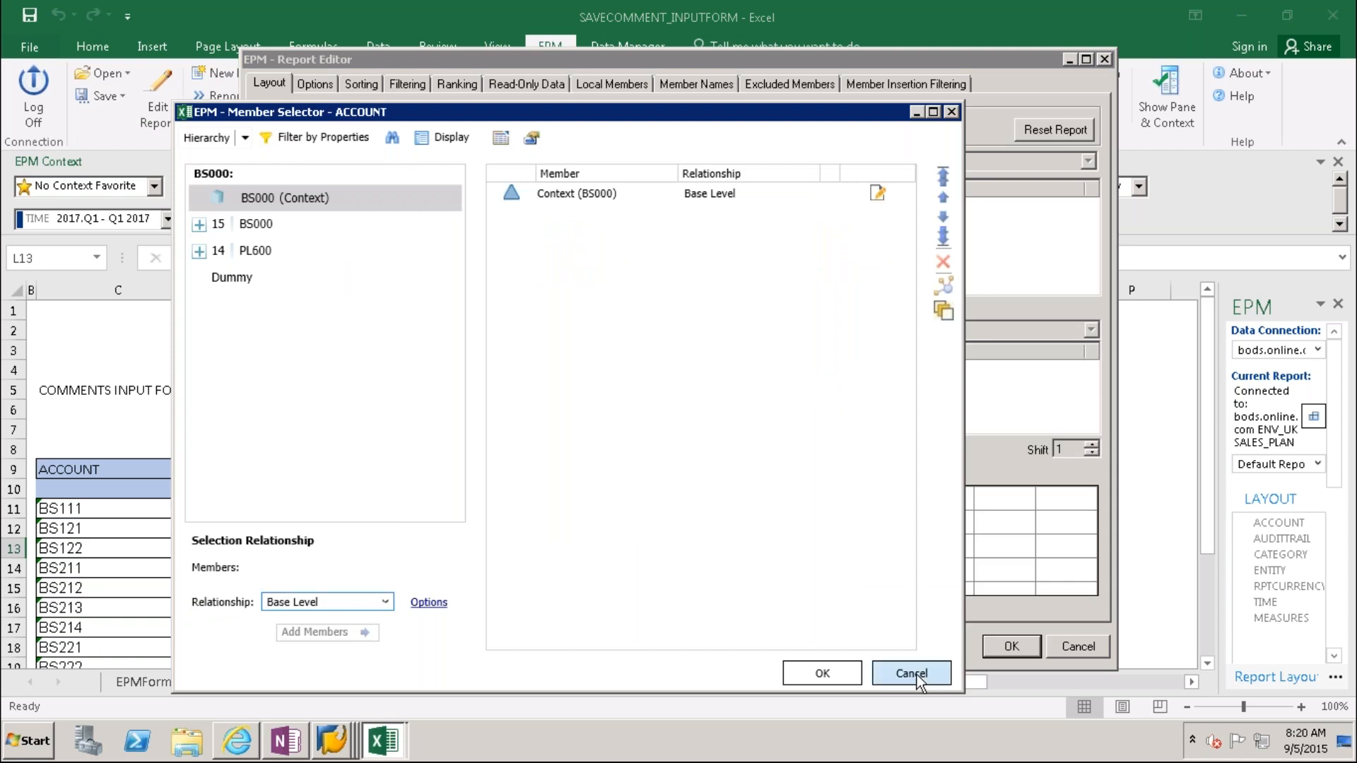
pyautogui.click(917, 672)
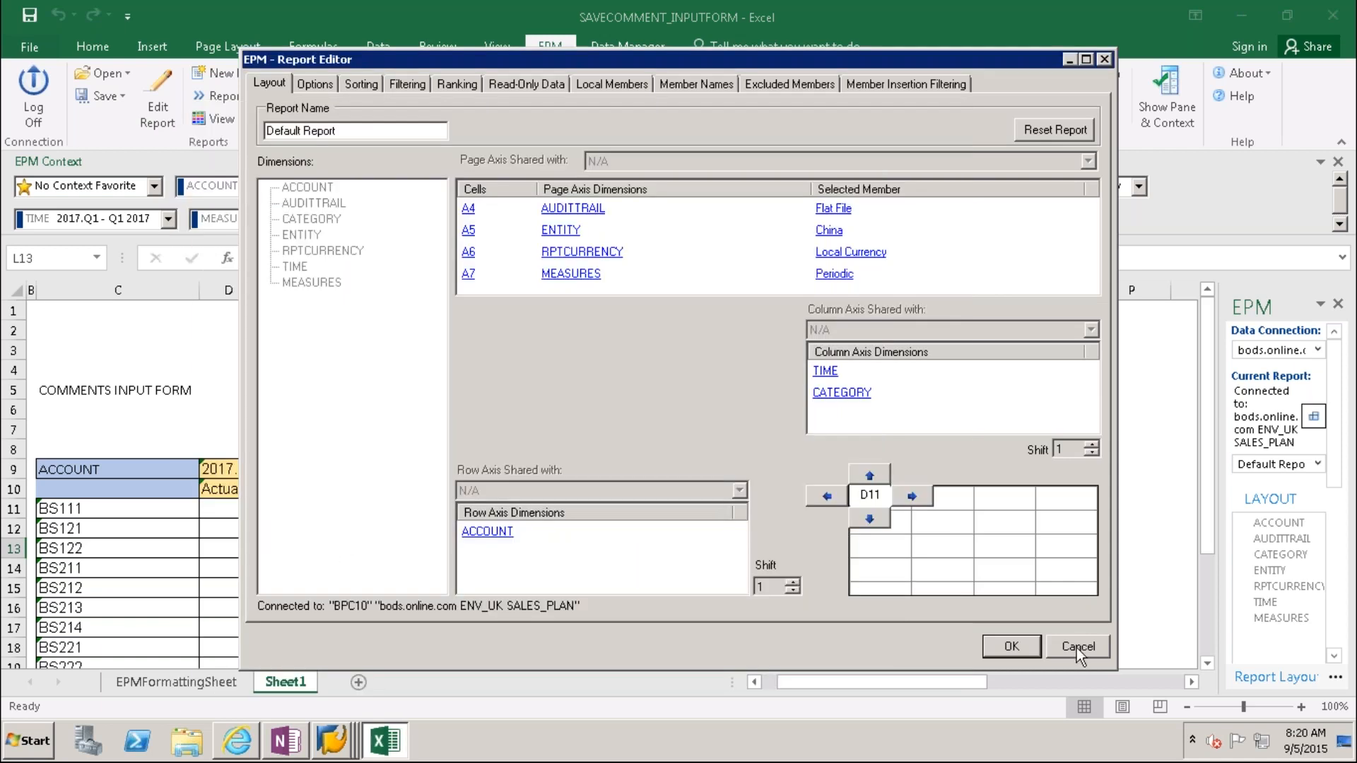
pyautogui.click(1075, 646)
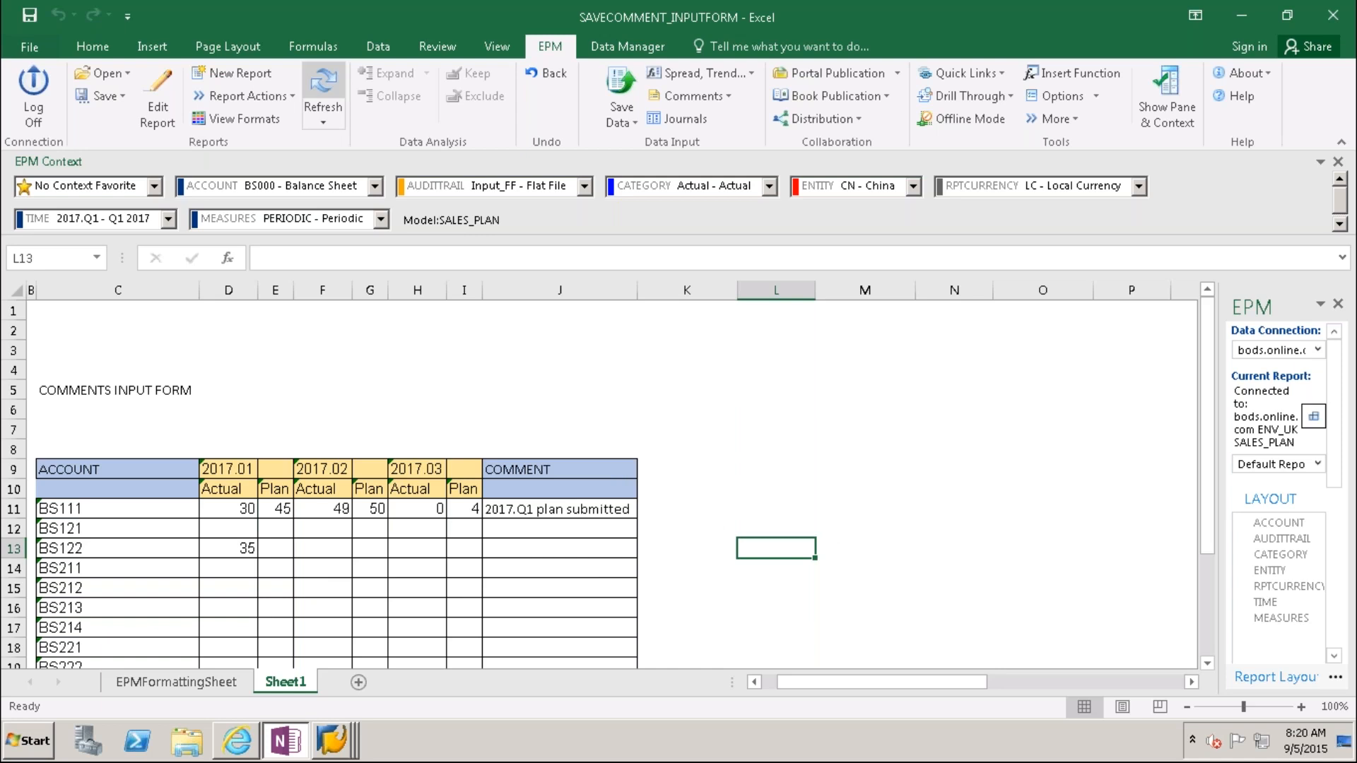
pyautogui.click(323, 82)
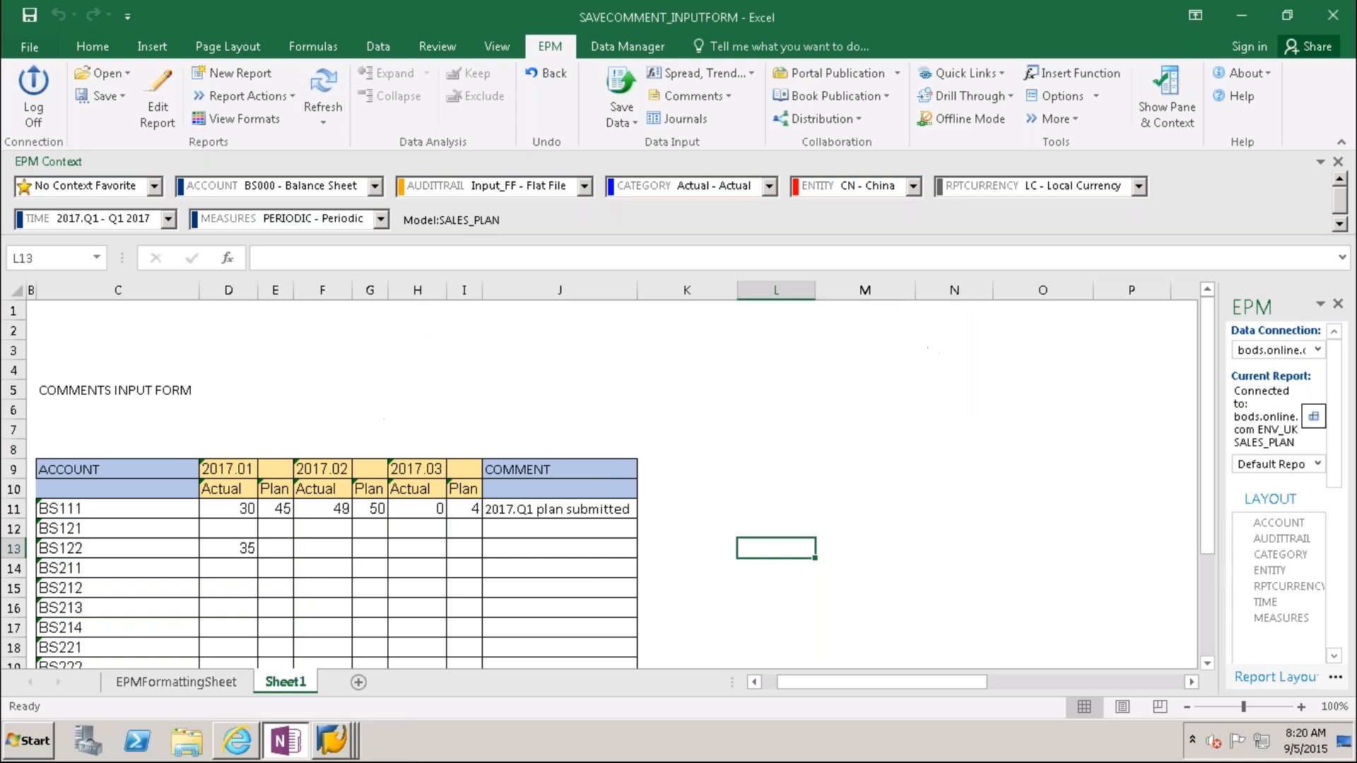